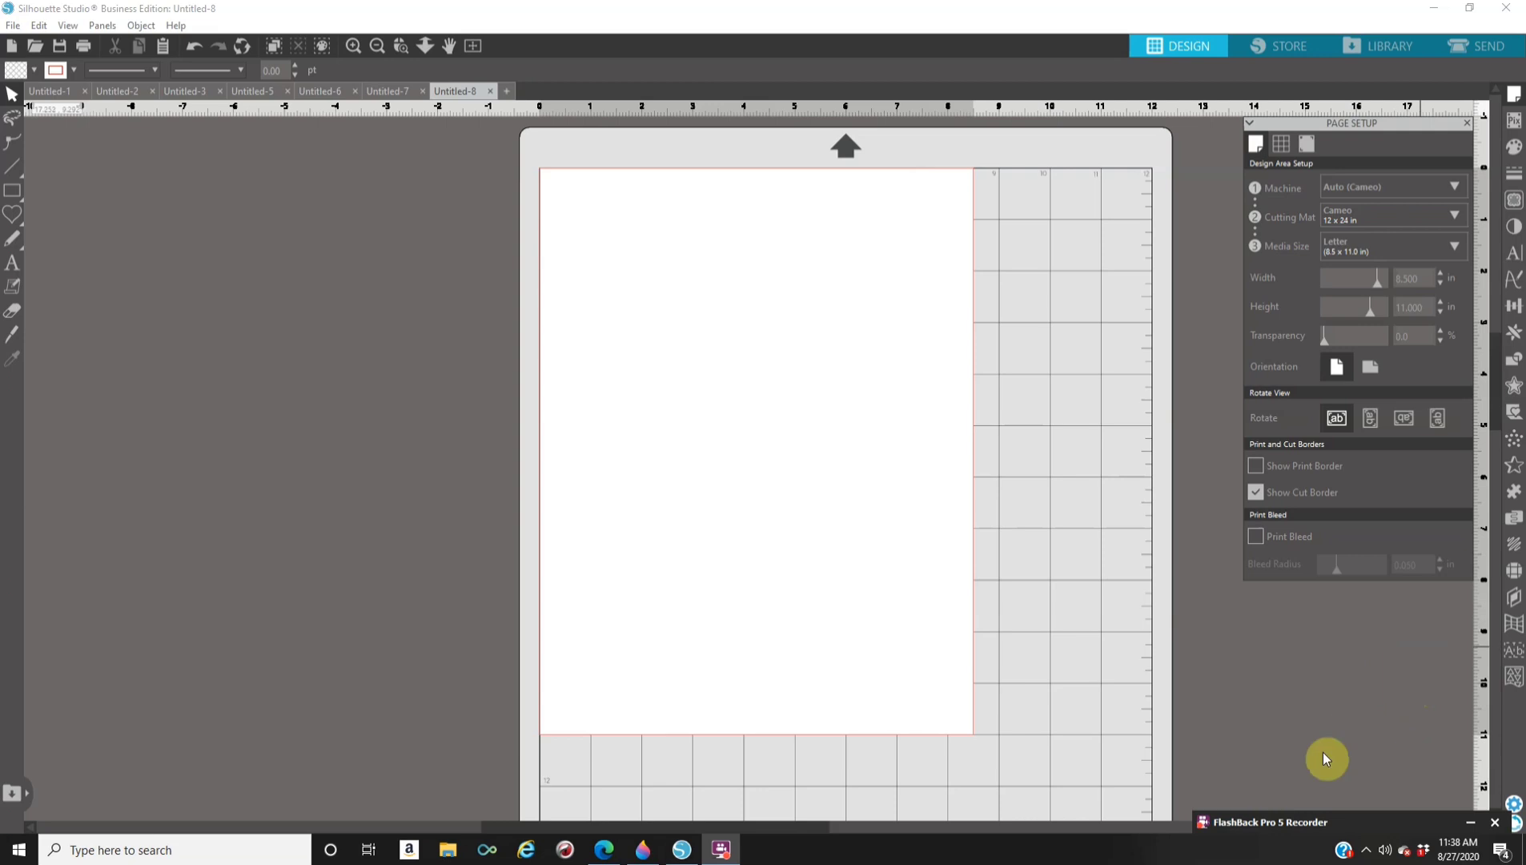
Switch to the Edge browser and open the seated Minnie with her chin on her hand from the "minnie mouse coloring page" image results.
{"action": "left_click", "coordinate": [604, 848]}
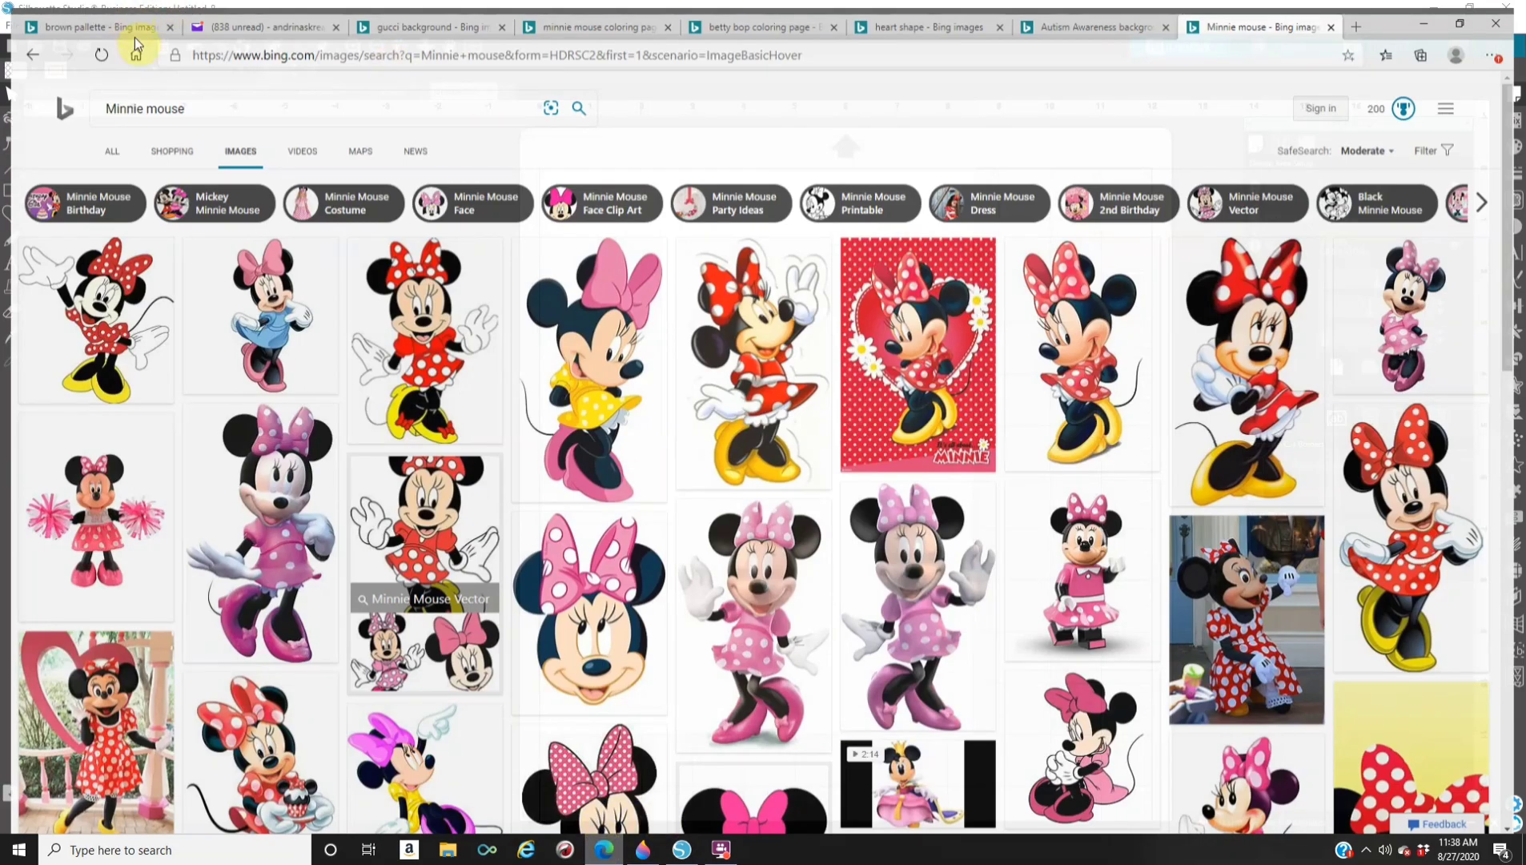
{"action": "left_click", "coordinate": [579, 21]}
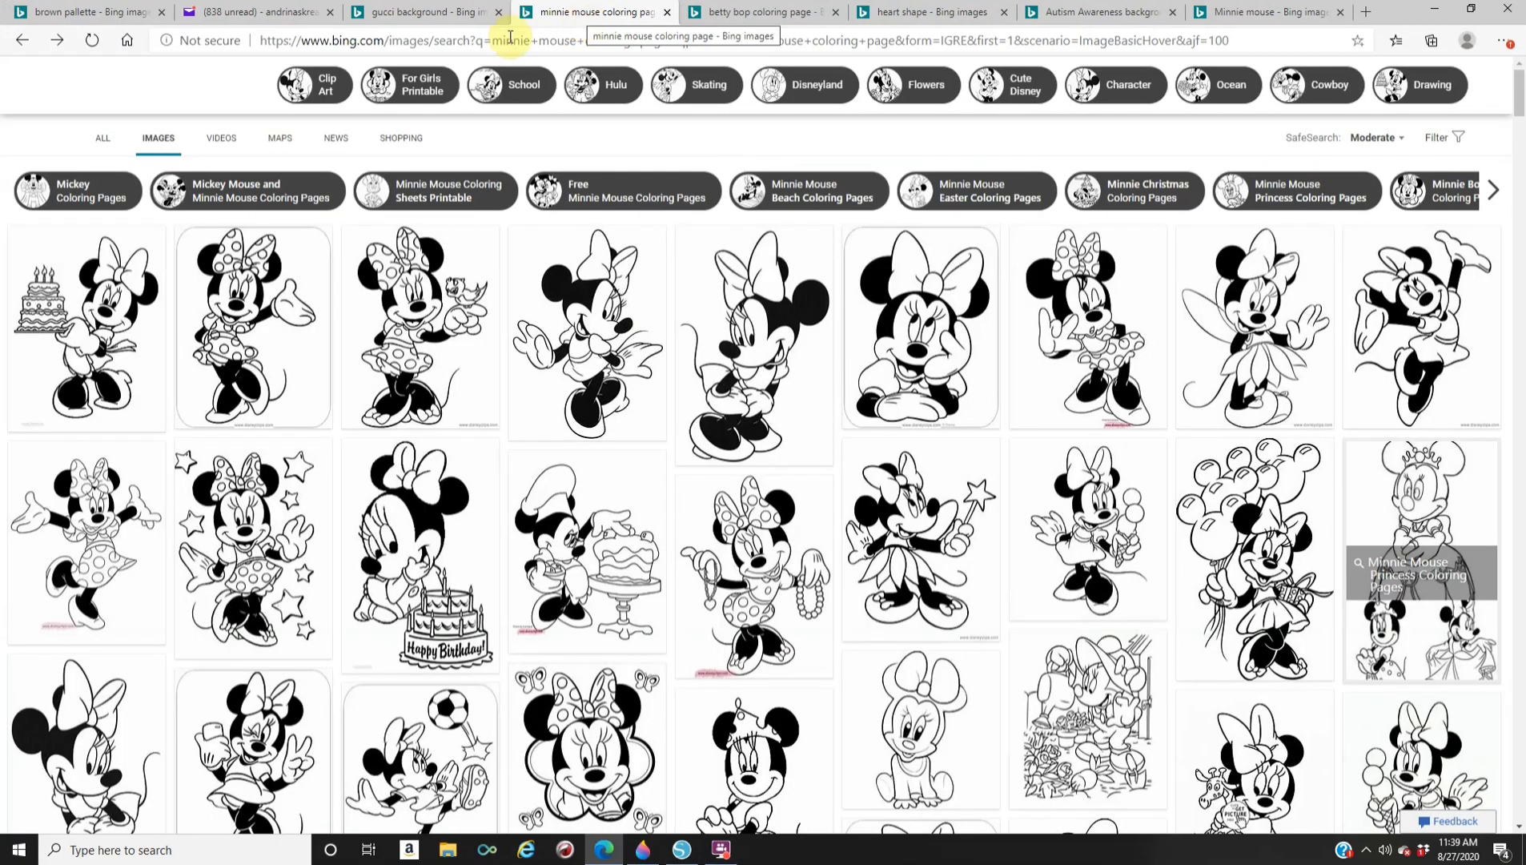
{"action": "mouse_move", "coordinate": [104, 96]}
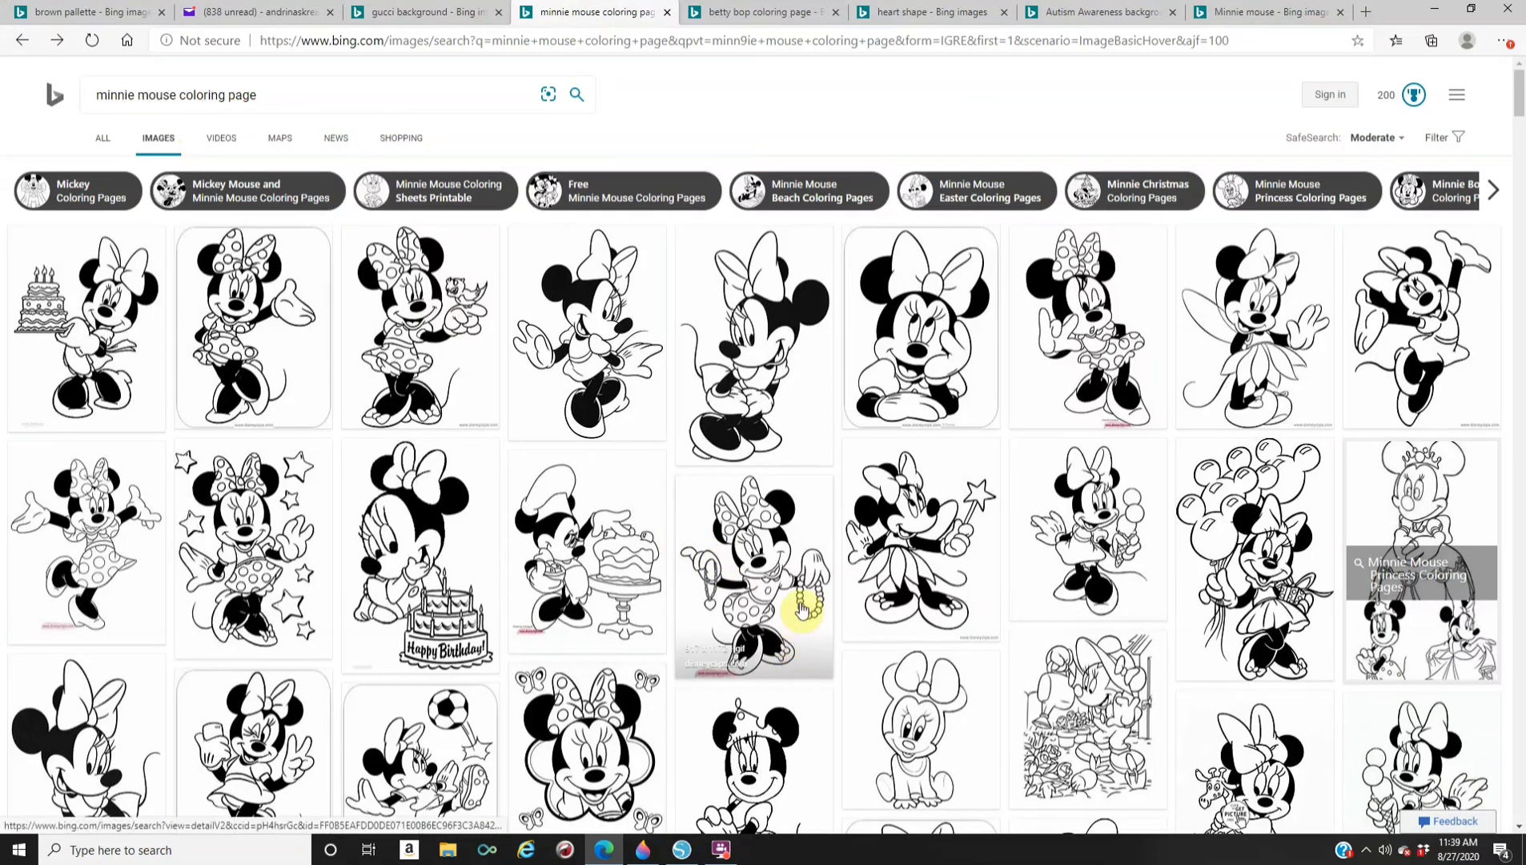
{"action": "scroll", "coordinate": [763, 711], "scroll_direction": "down", "scroll_amount": 1}
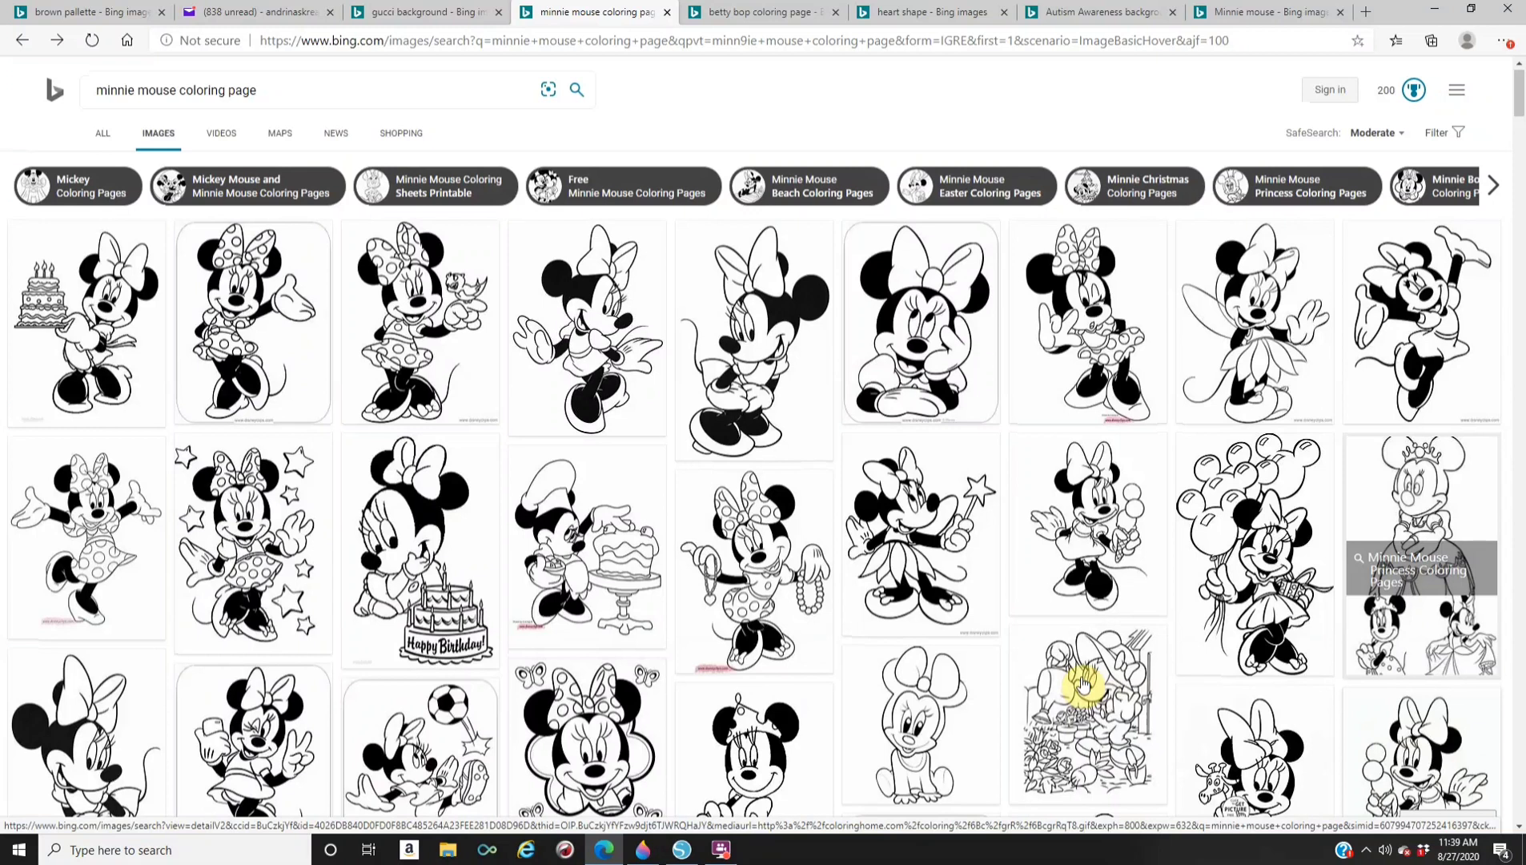
{"action": "scroll", "coordinate": [879, 647], "scroll_direction": "down", "scroll_amount": 3}
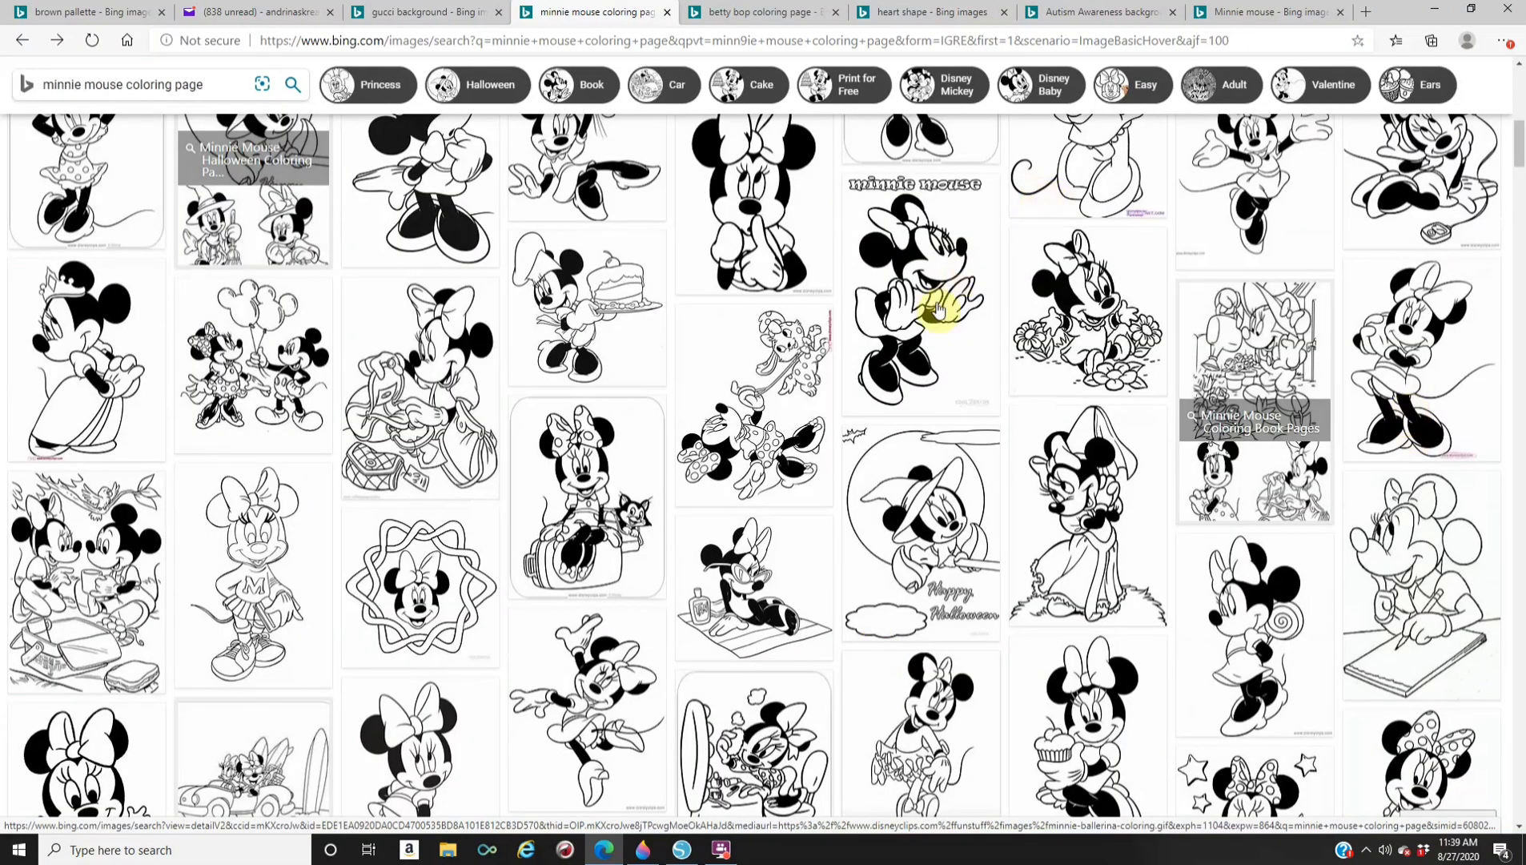
{"action": "scroll", "coordinate": [928, 316], "scroll_direction": "up", "scroll_amount": 3}
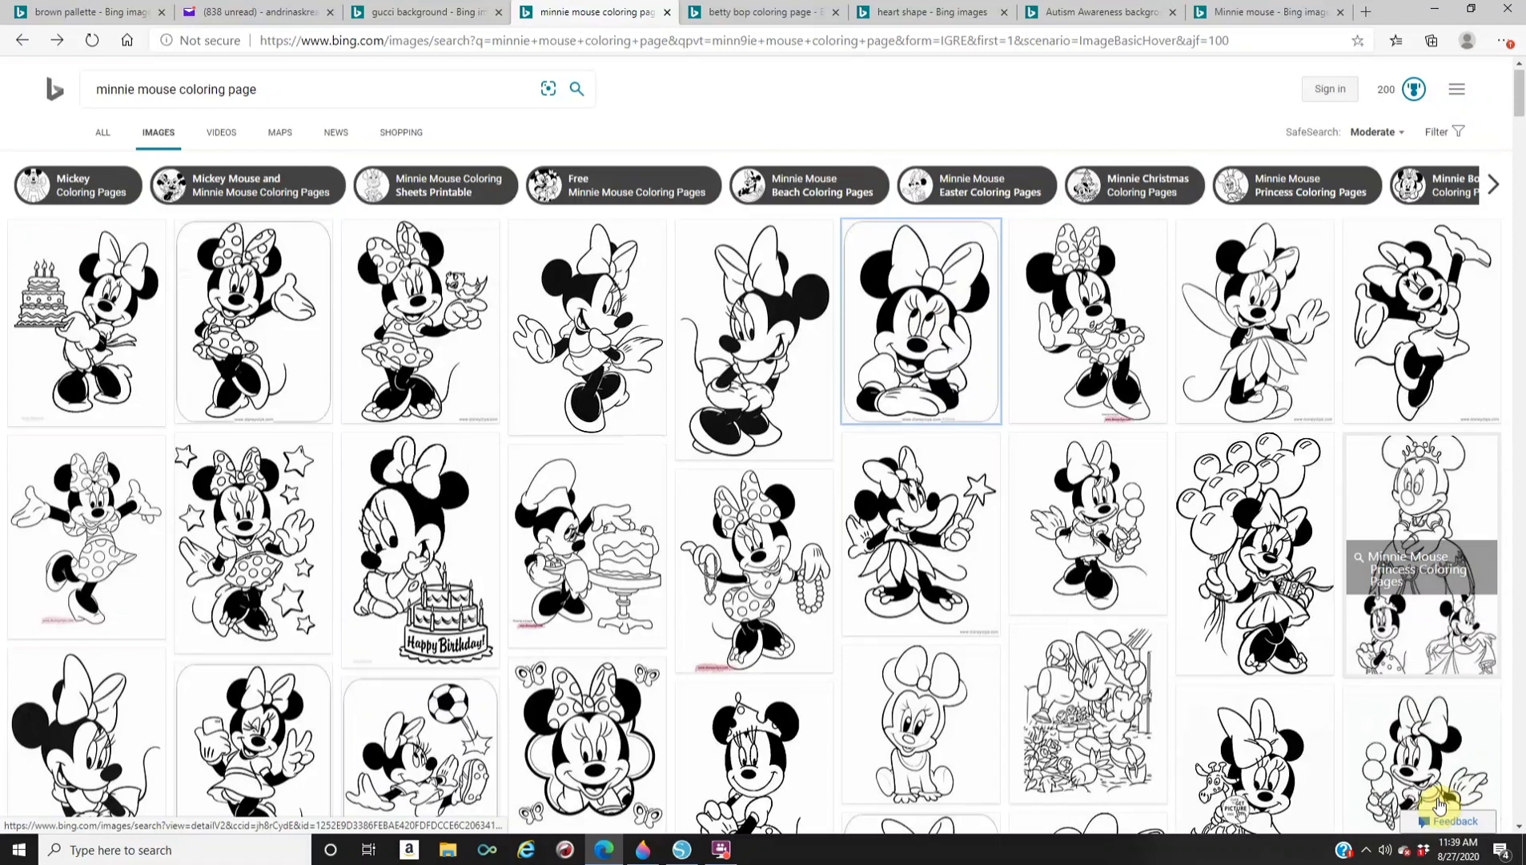
{"action": "key", "text": "Return"}
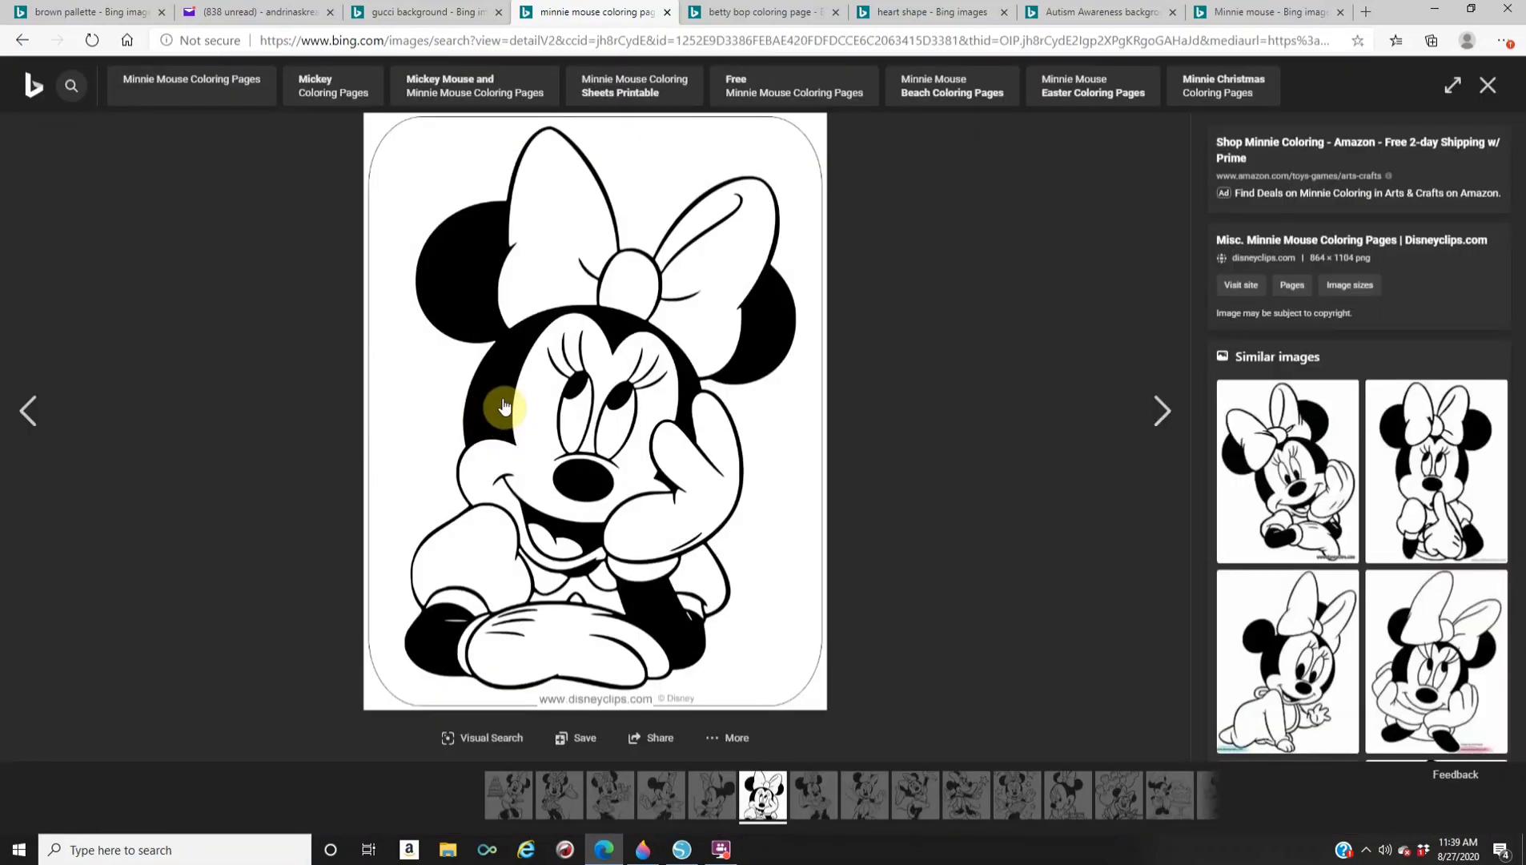
{"action": "left_click", "coordinate": [1293, 801]}
{"action": "right_click", "coordinate": [635, 370]}
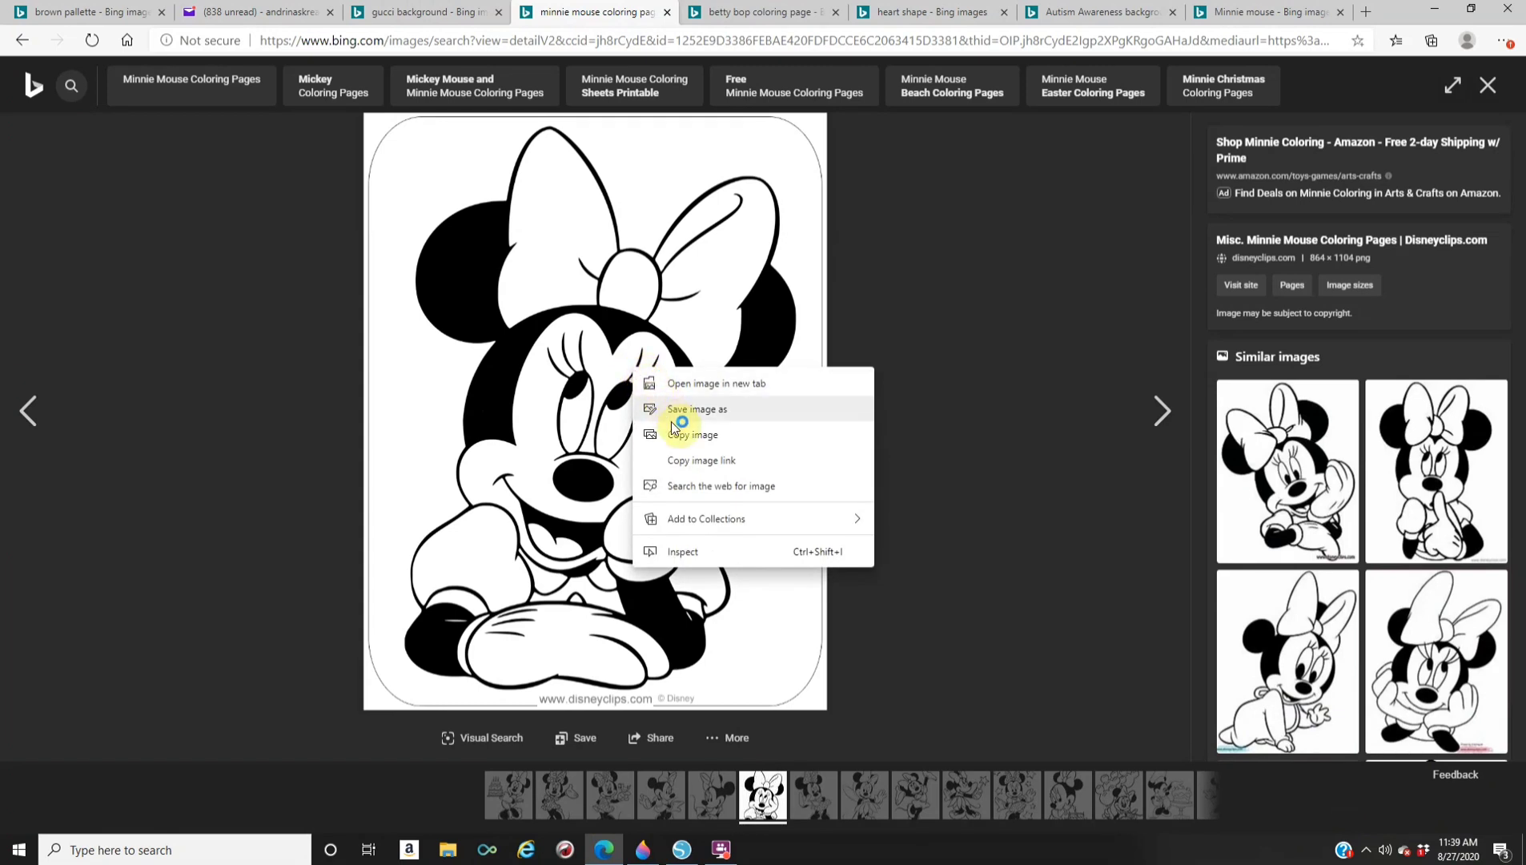
{"action": "left_click", "coordinate": [1327, 795]}
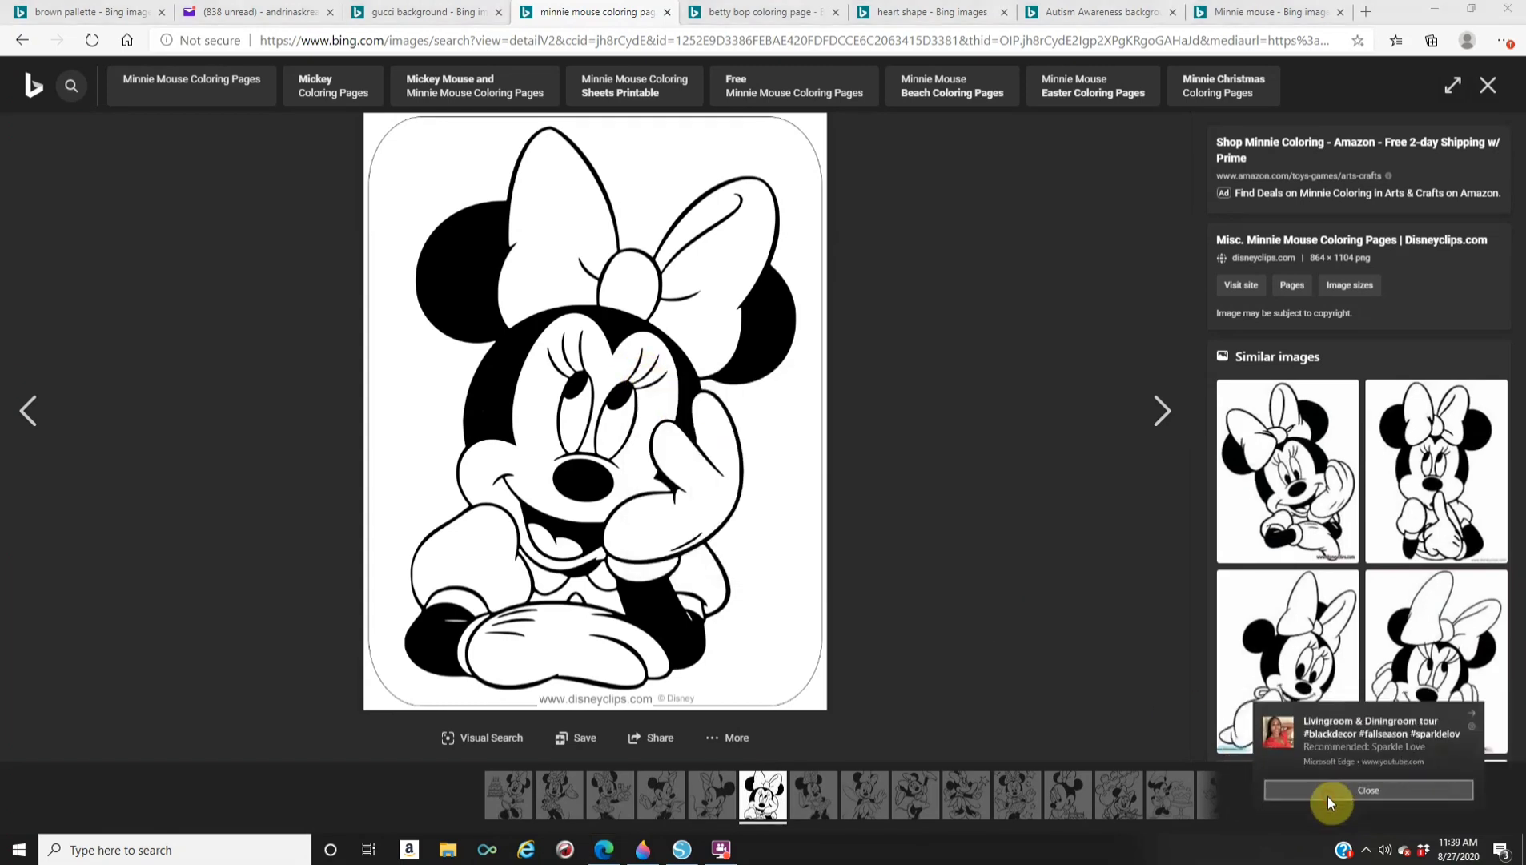
{"action": "right_click", "coordinate": [577, 333]}
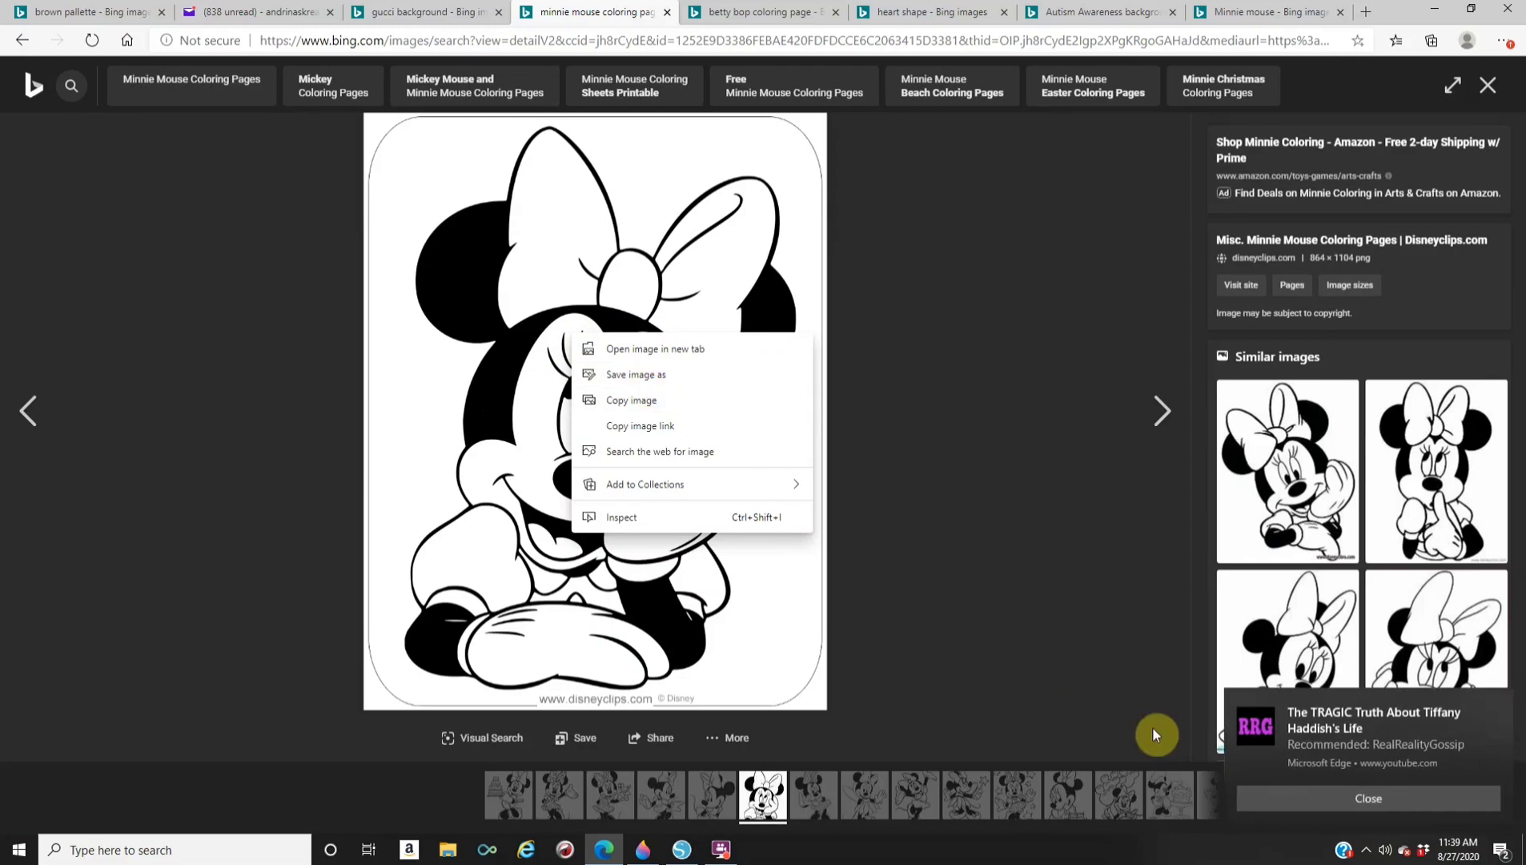
{"action": "left_click", "coordinate": [1327, 799]}
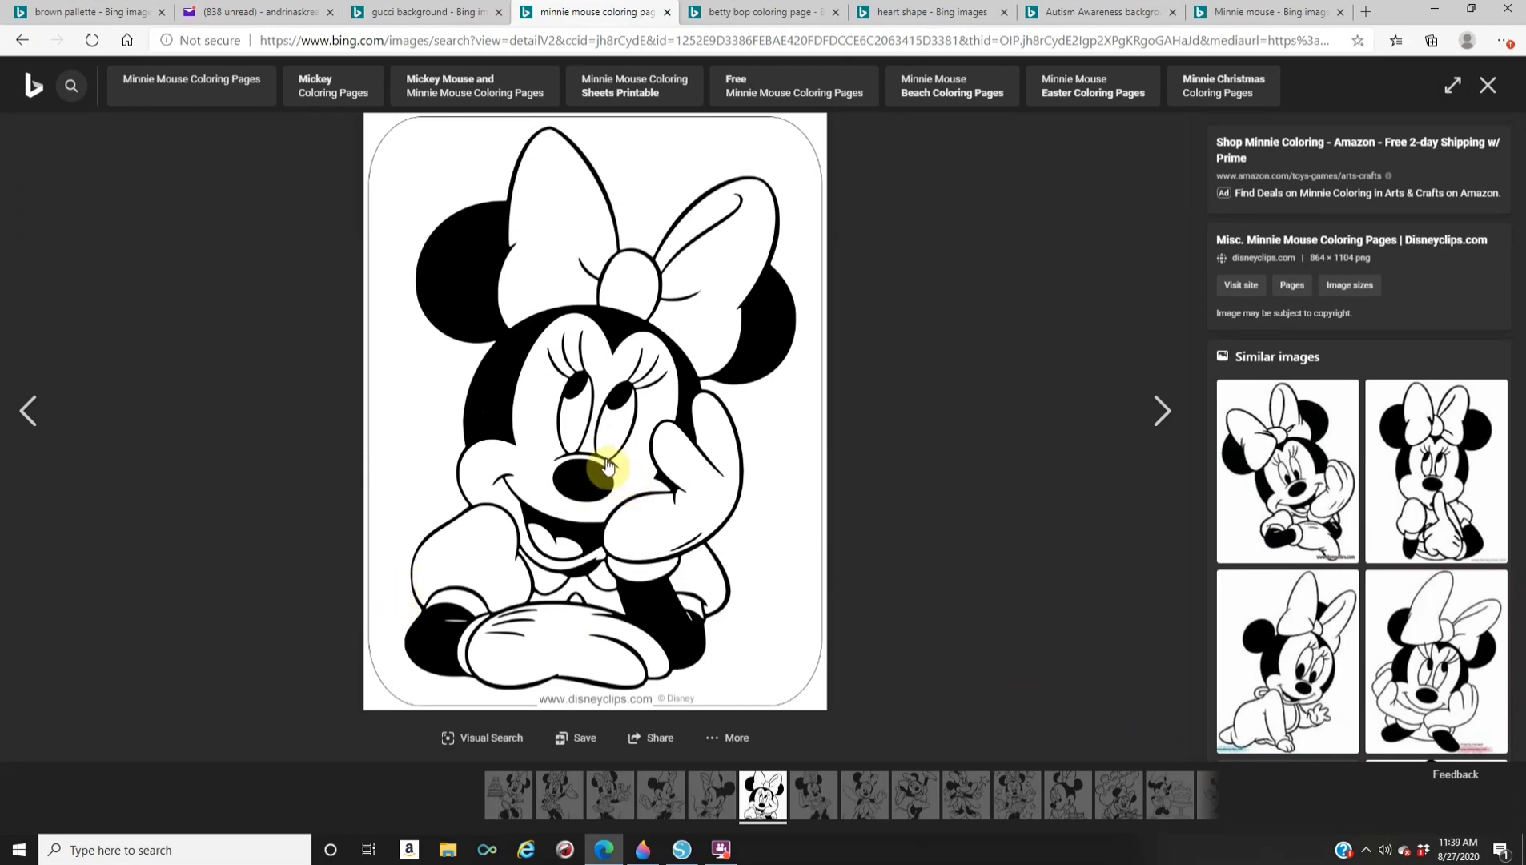
{"action": "right_click", "coordinate": [515, 424]}
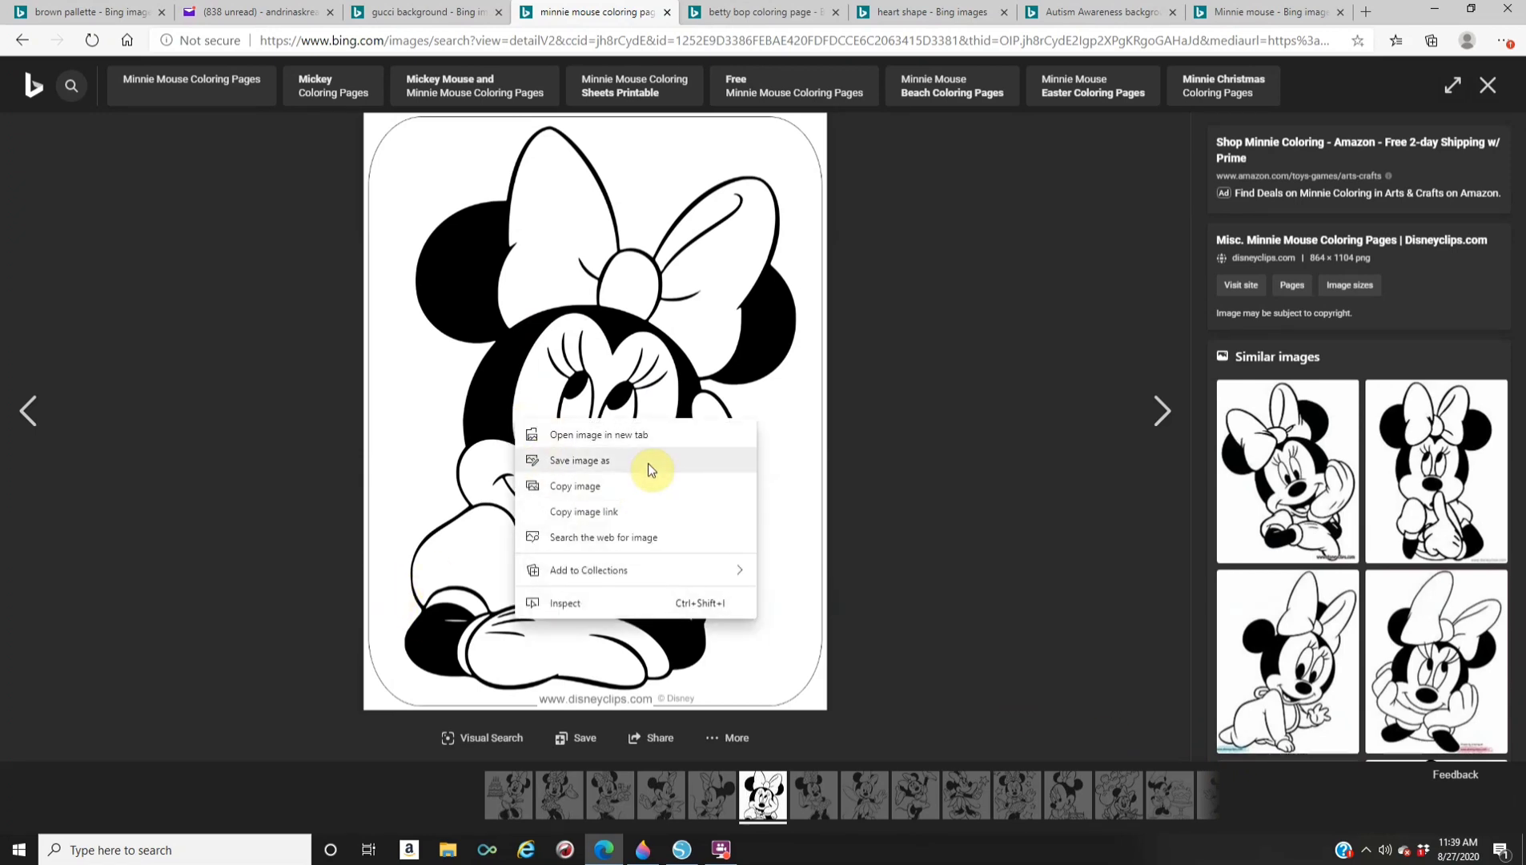
{"action": "left_click", "coordinate": [835, 445]}
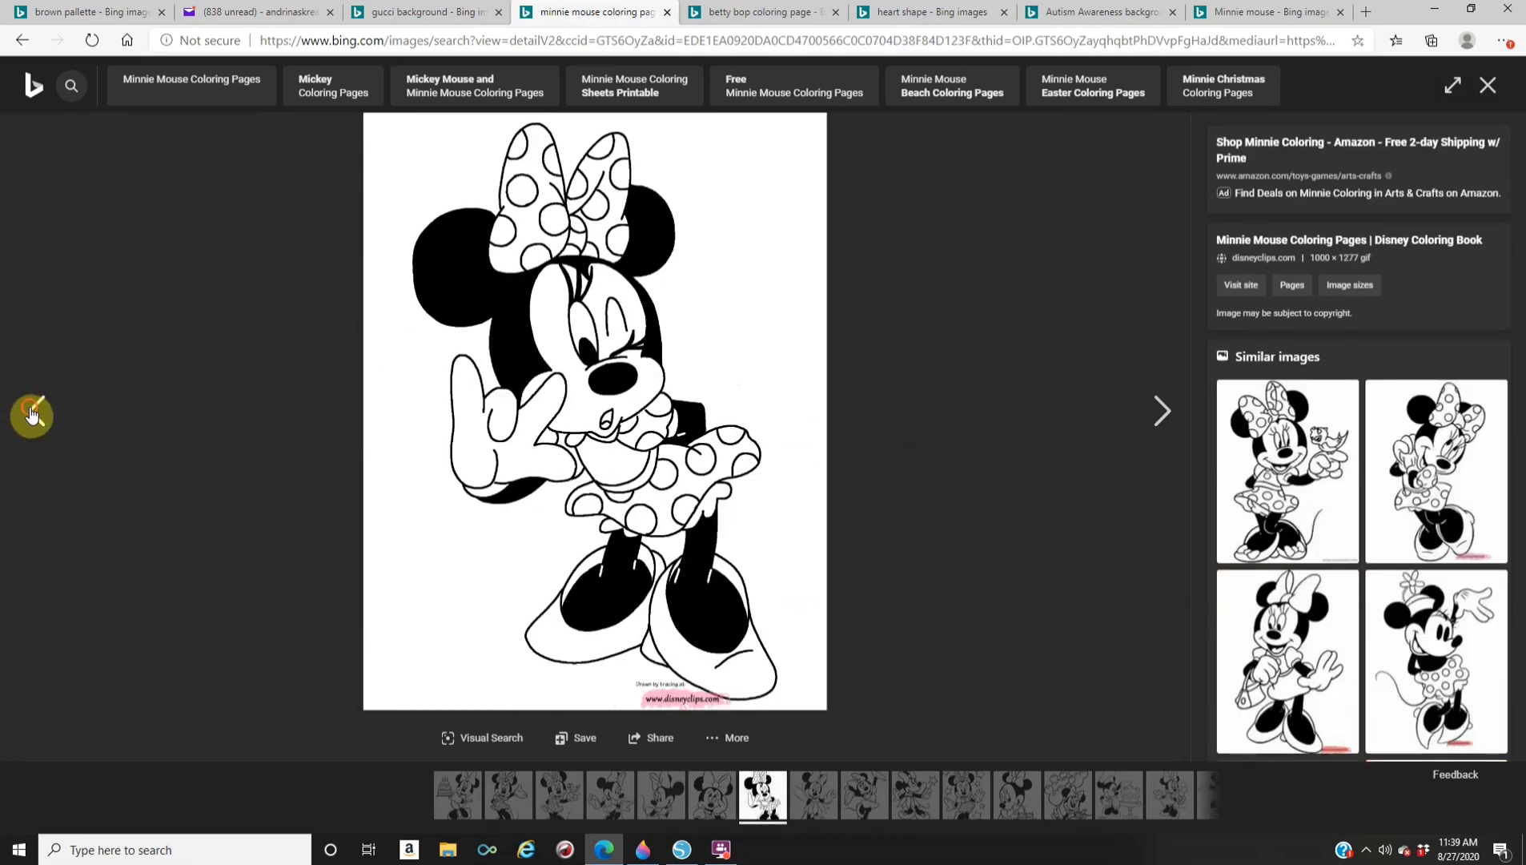
{"action": "left_click", "coordinate": [29, 411]}
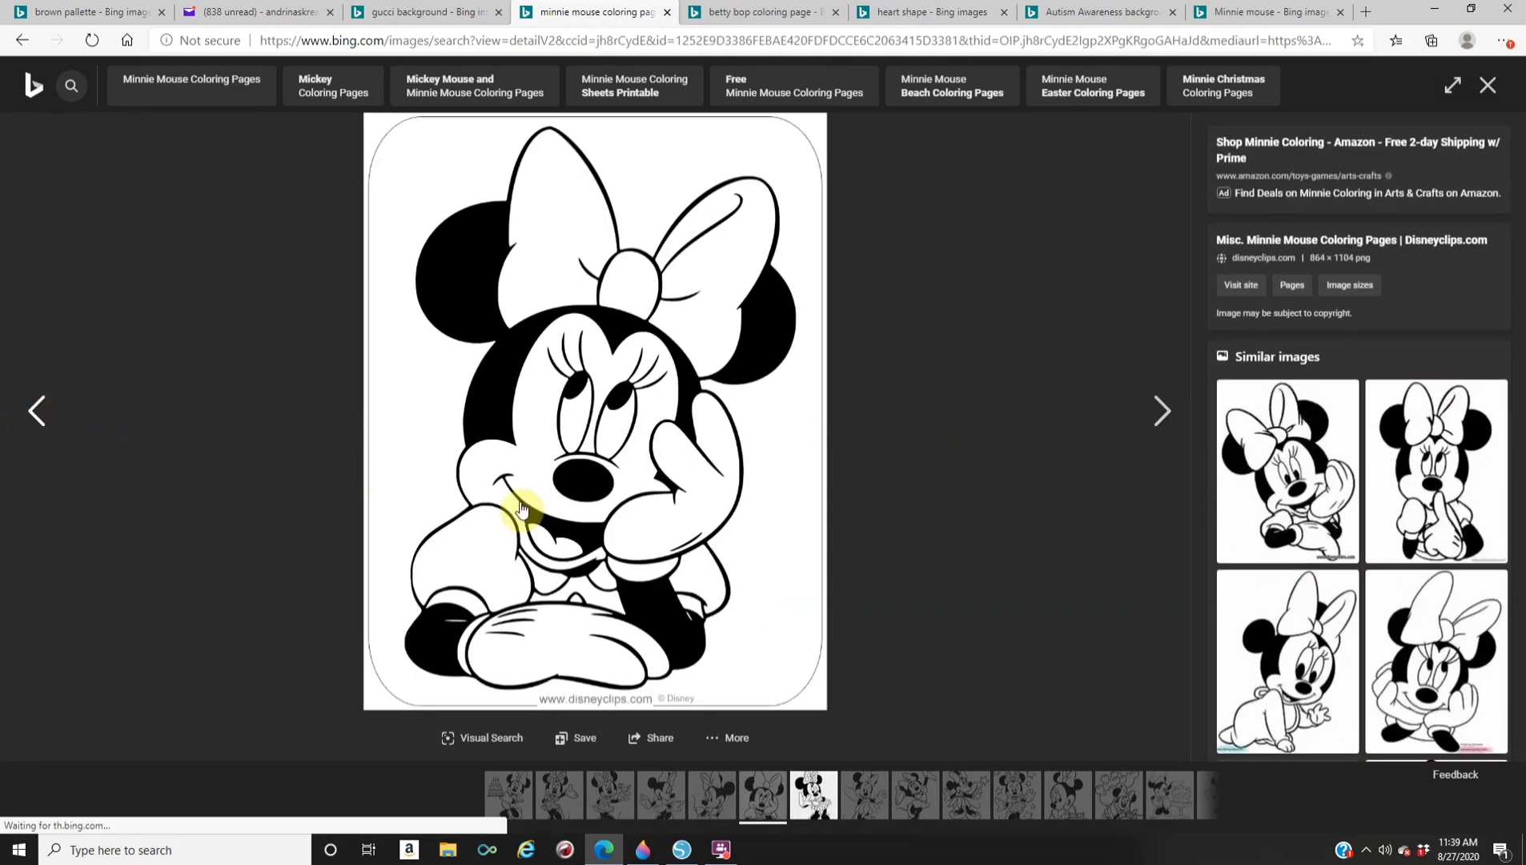
Copy the enlarged Minnie Mouse image, switch to Silhouette Studio, paste it into the Untitled-8 design and place it on the page.
{"action": "right_click", "coordinate": [519, 452]}
{"action": "left_click", "coordinate": [600, 518]}
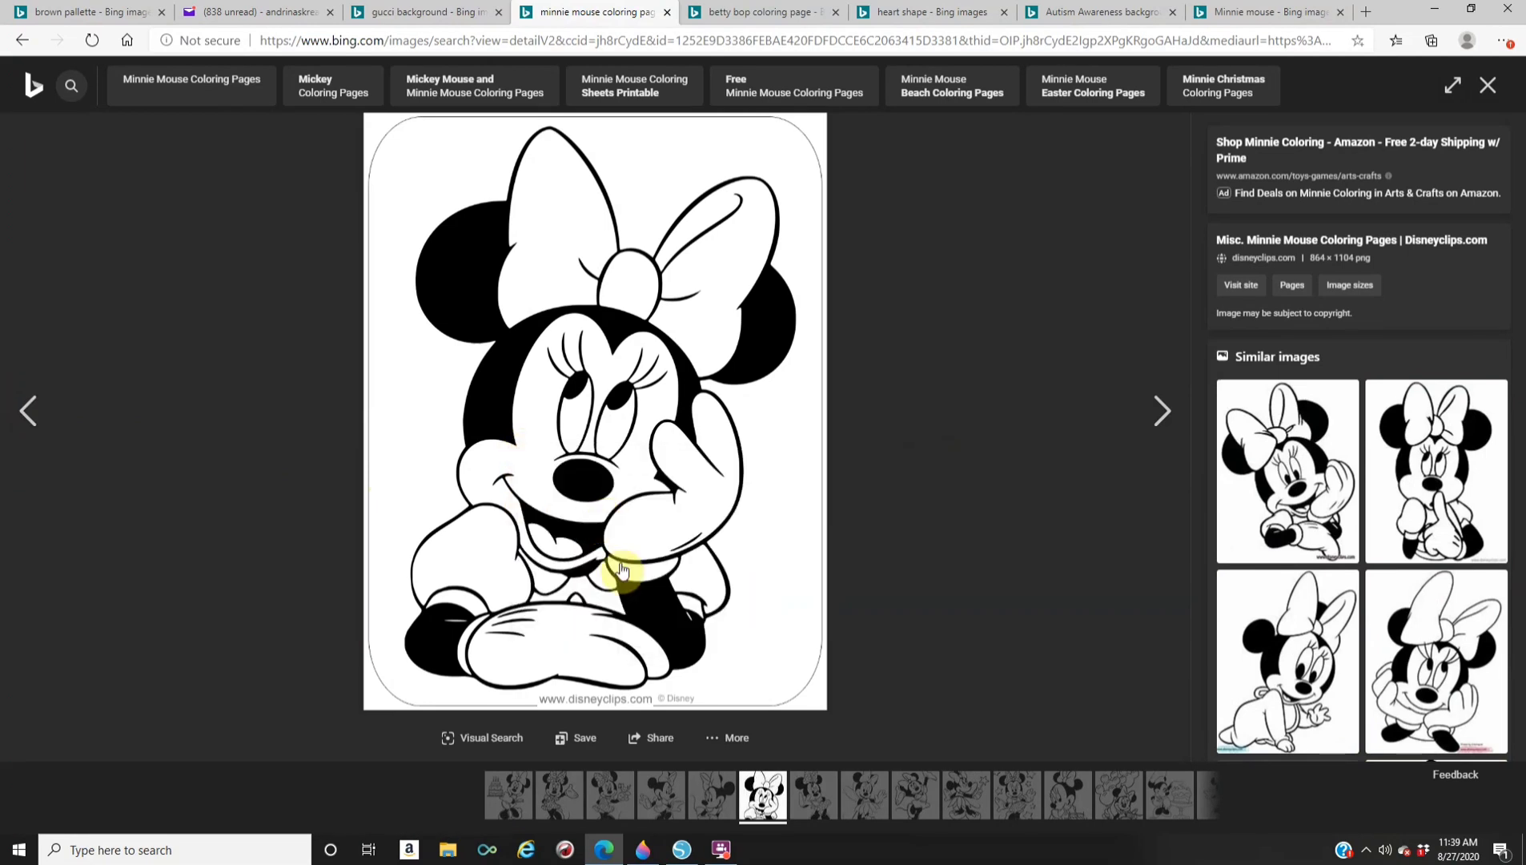
{"action": "left_click", "coordinate": [693, 853]}
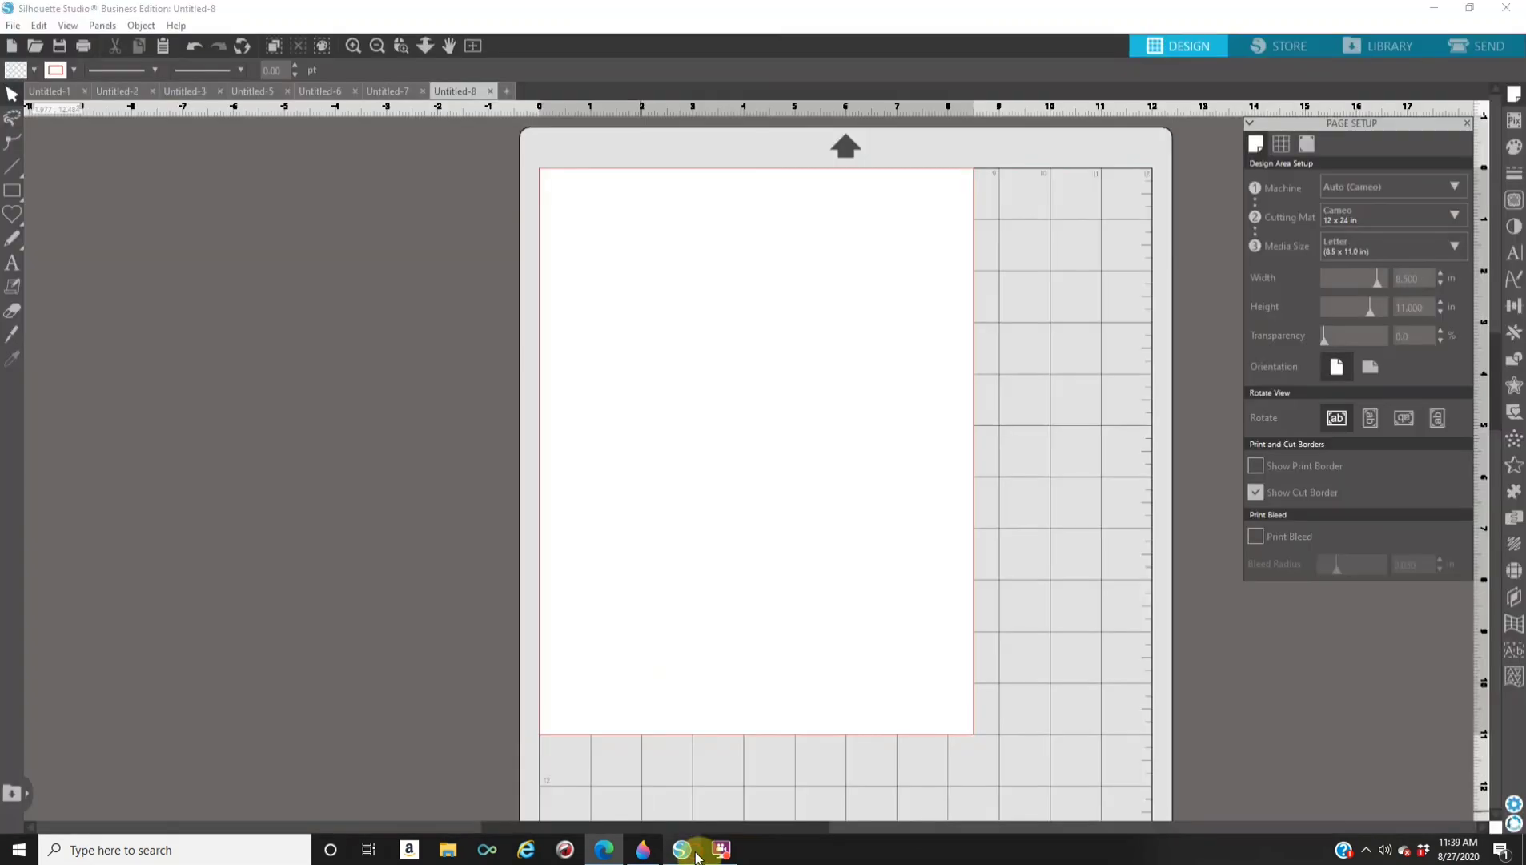
{"action": "right_click", "coordinate": [480, 442]}
{"action": "left_click", "coordinate": [550, 513]}
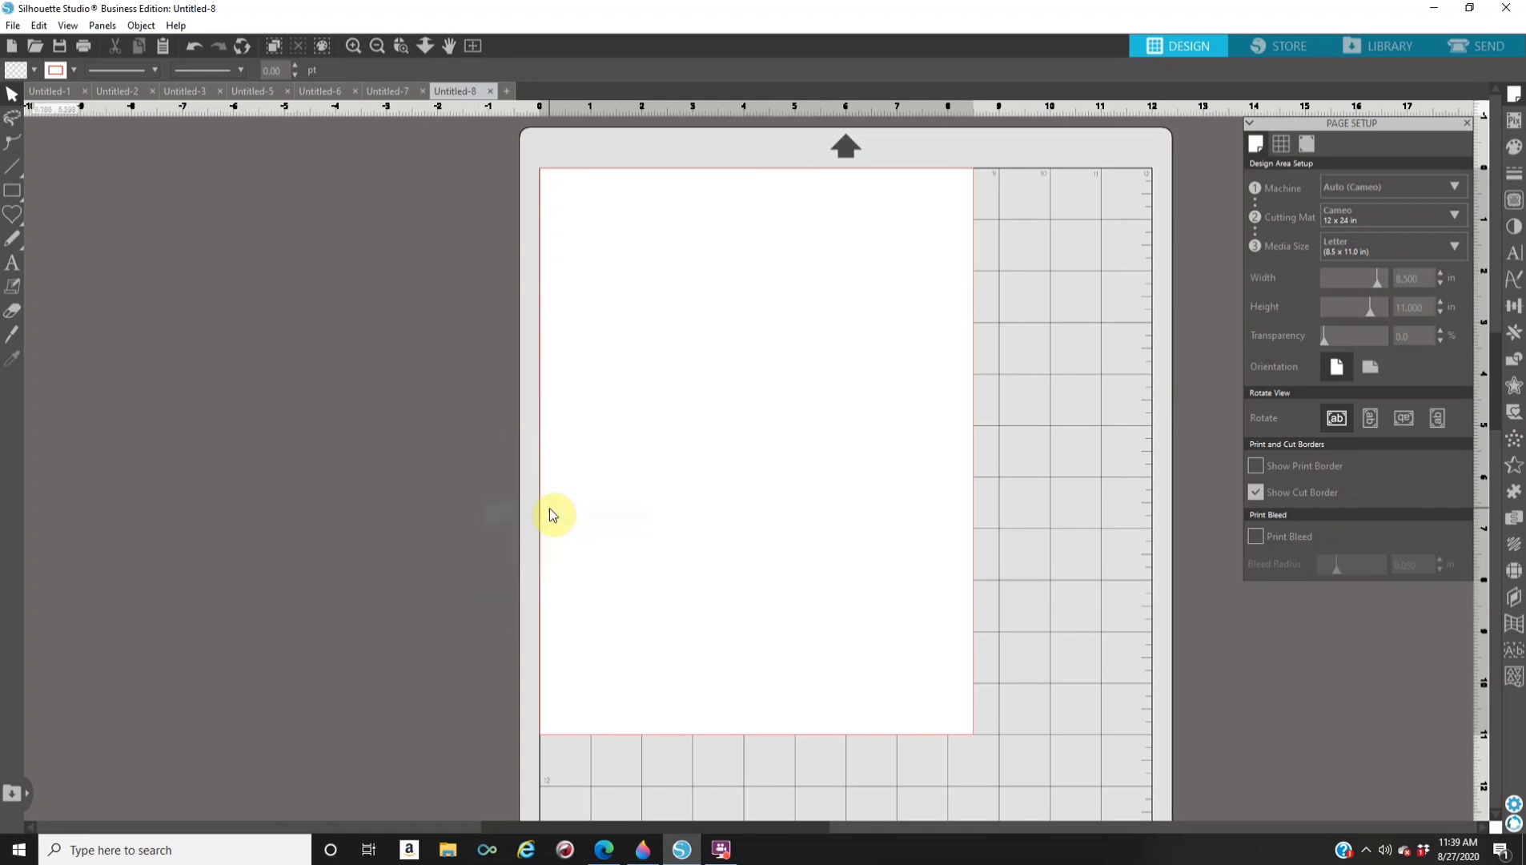
{"action": "left_click_drag", "start_coordinate": [748, 440], "coordinate": [778, 468]}
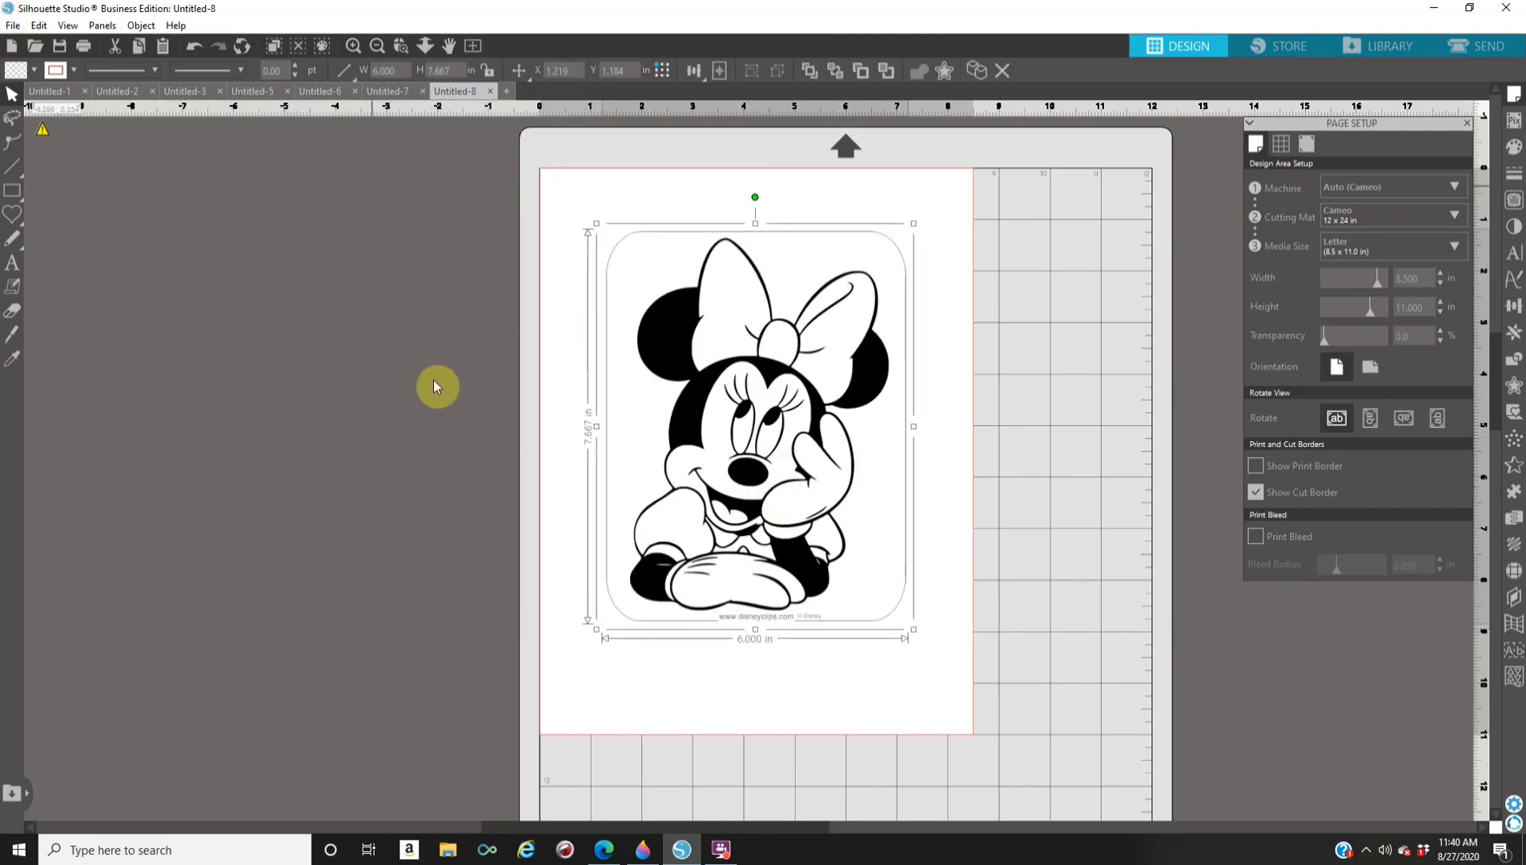
{"action": "left_click", "coordinate": [10, 26]}
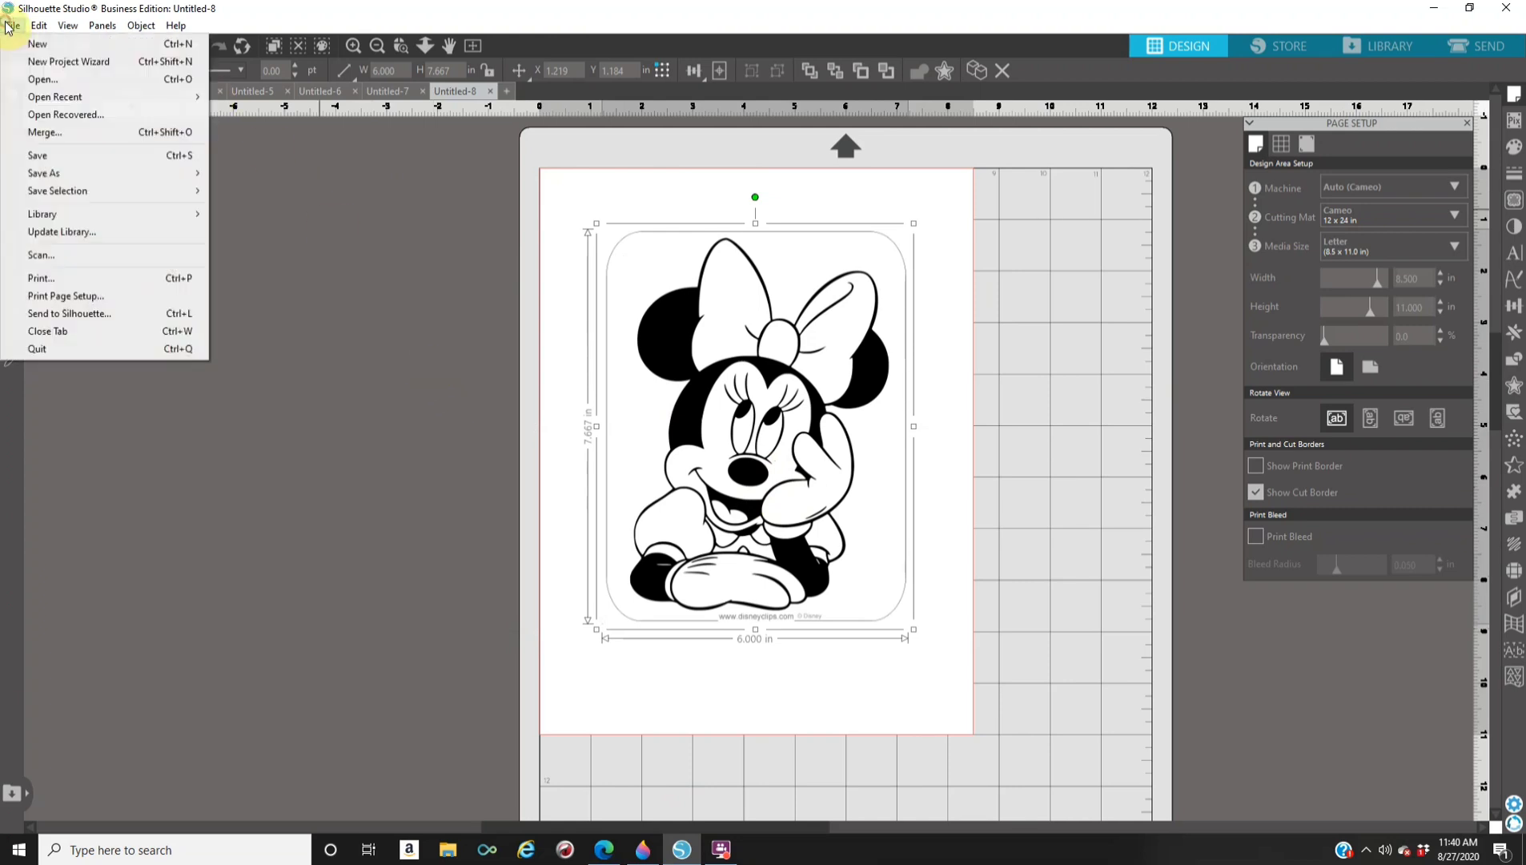
{"action": "left_click", "coordinate": [80, 136]}
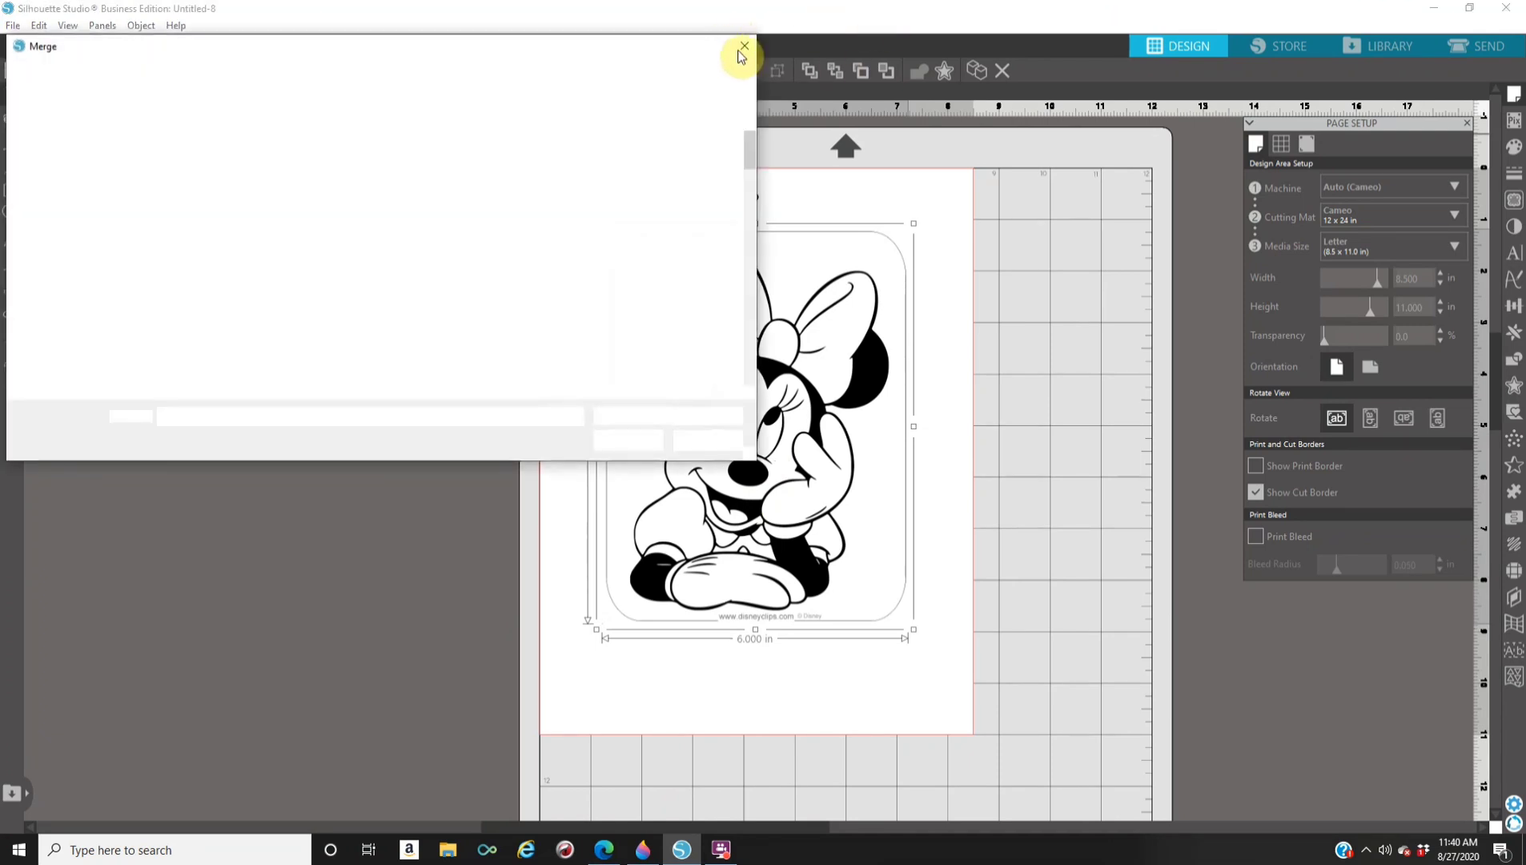
{"action": "left_click", "coordinate": [746, 46]}
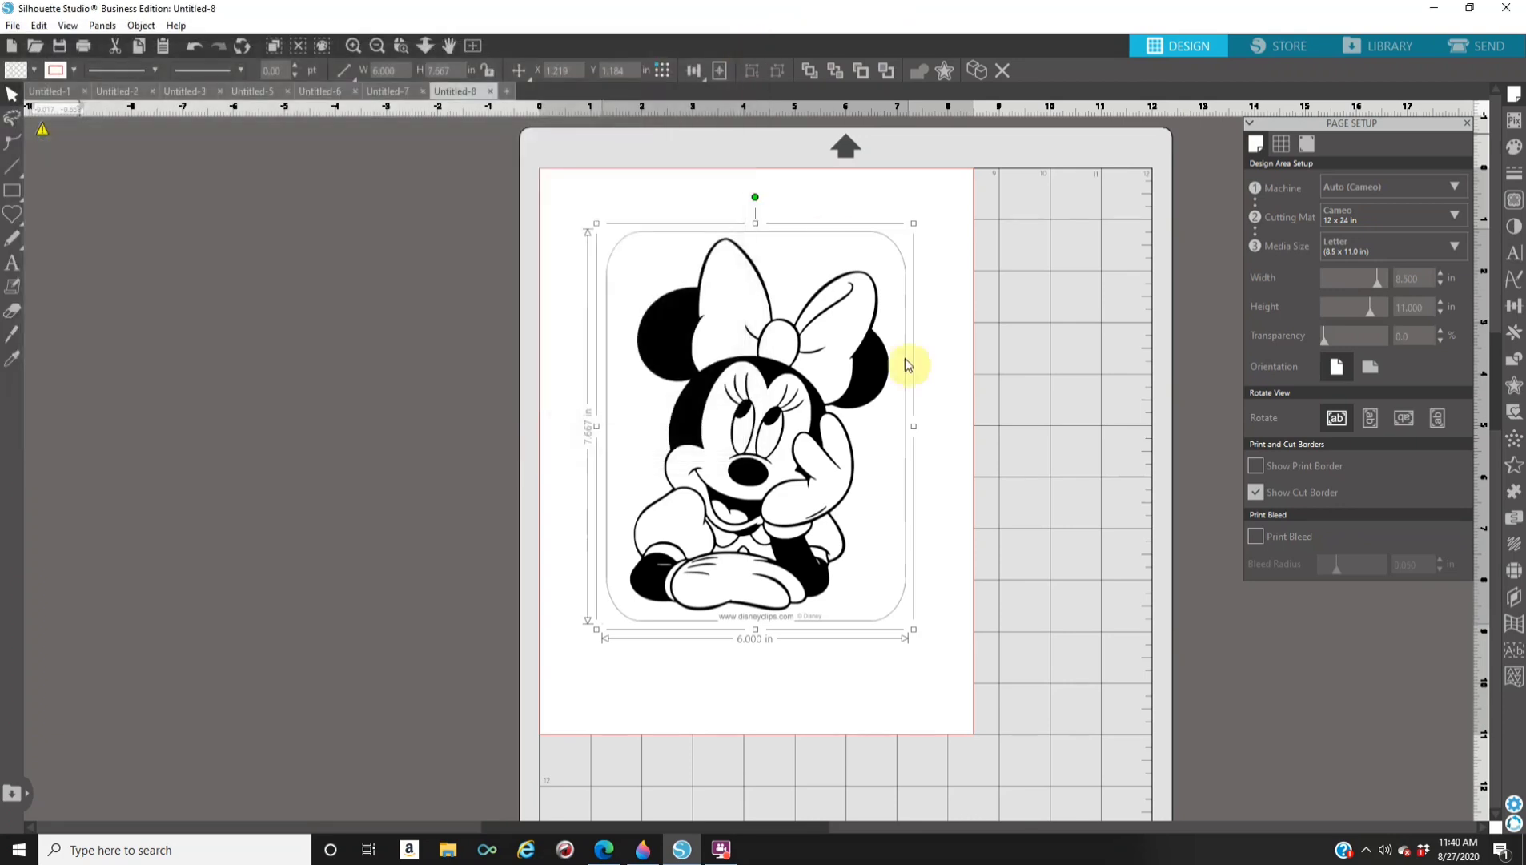
Enlarge the pasted image to about 7.43 × 9.49 in and reposition it within the page's cut border.
{"action": "left_click_drag", "start_coordinate": [915, 635], "coordinate": [984, 727]}
{"action": "left_click_drag", "start_coordinate": [864, 558], "coordinate": [835, 529]}
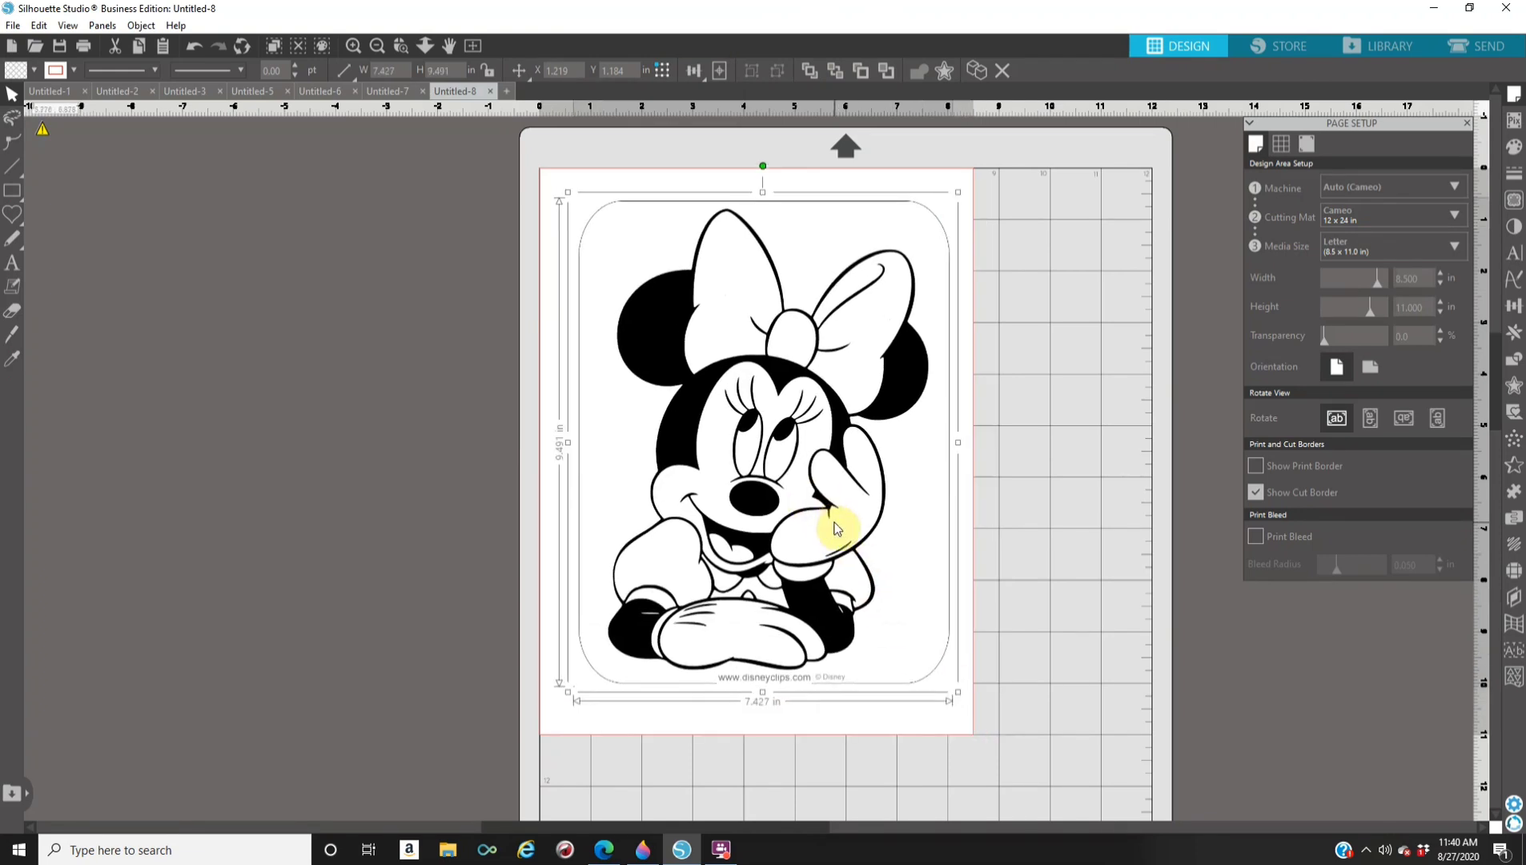
{"action": "left_click", "coordinate": [1099, 545]}
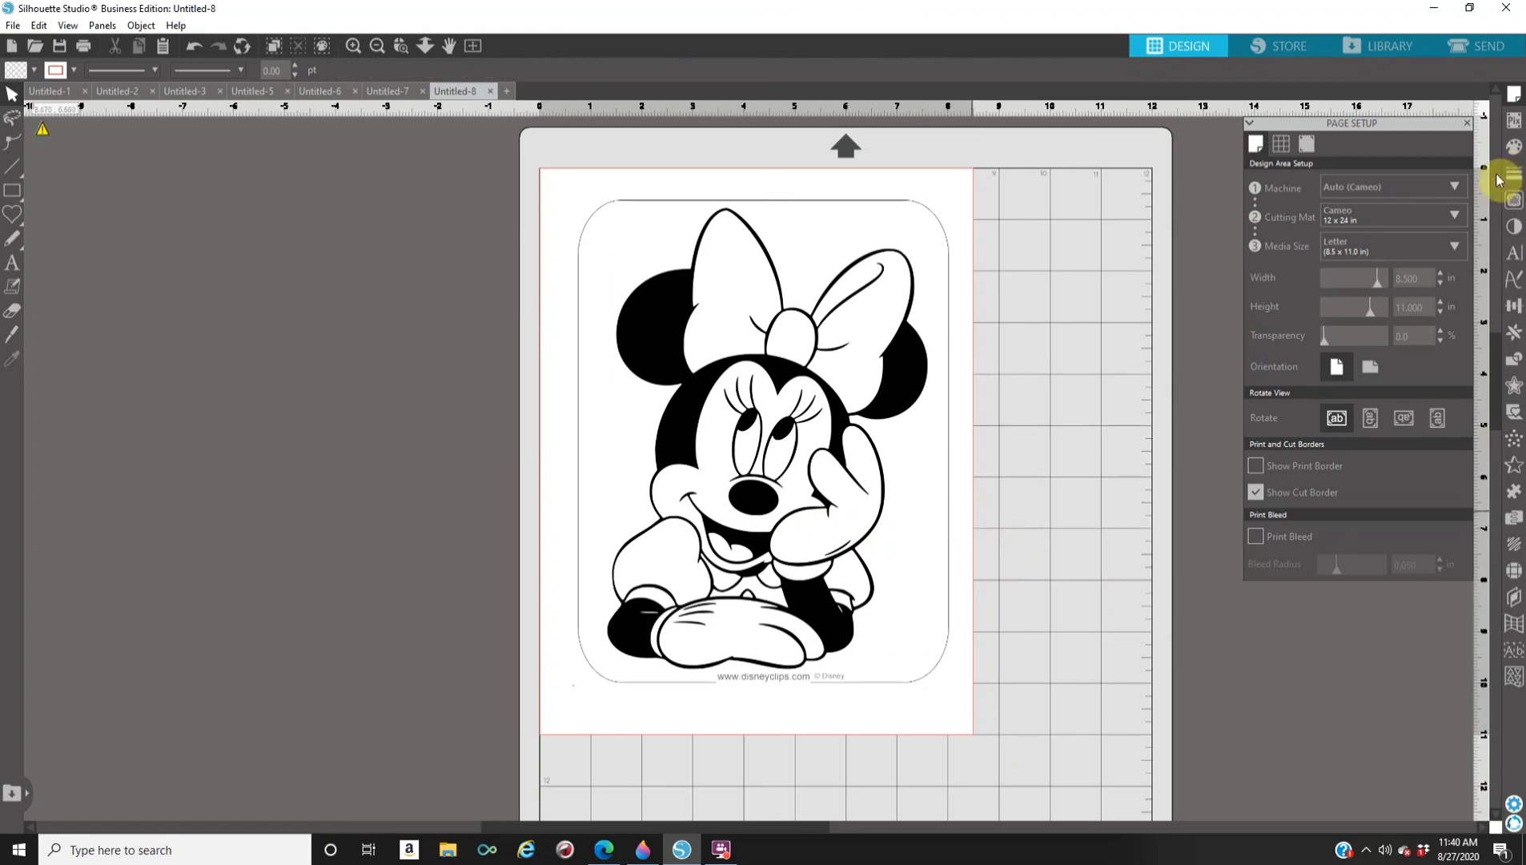
Select a trace area about 6.57 × 8.94 in around the Minnie figure, inside the image's rounded frame.
{"action": "left_click", "coordinate": [1513, 204]}
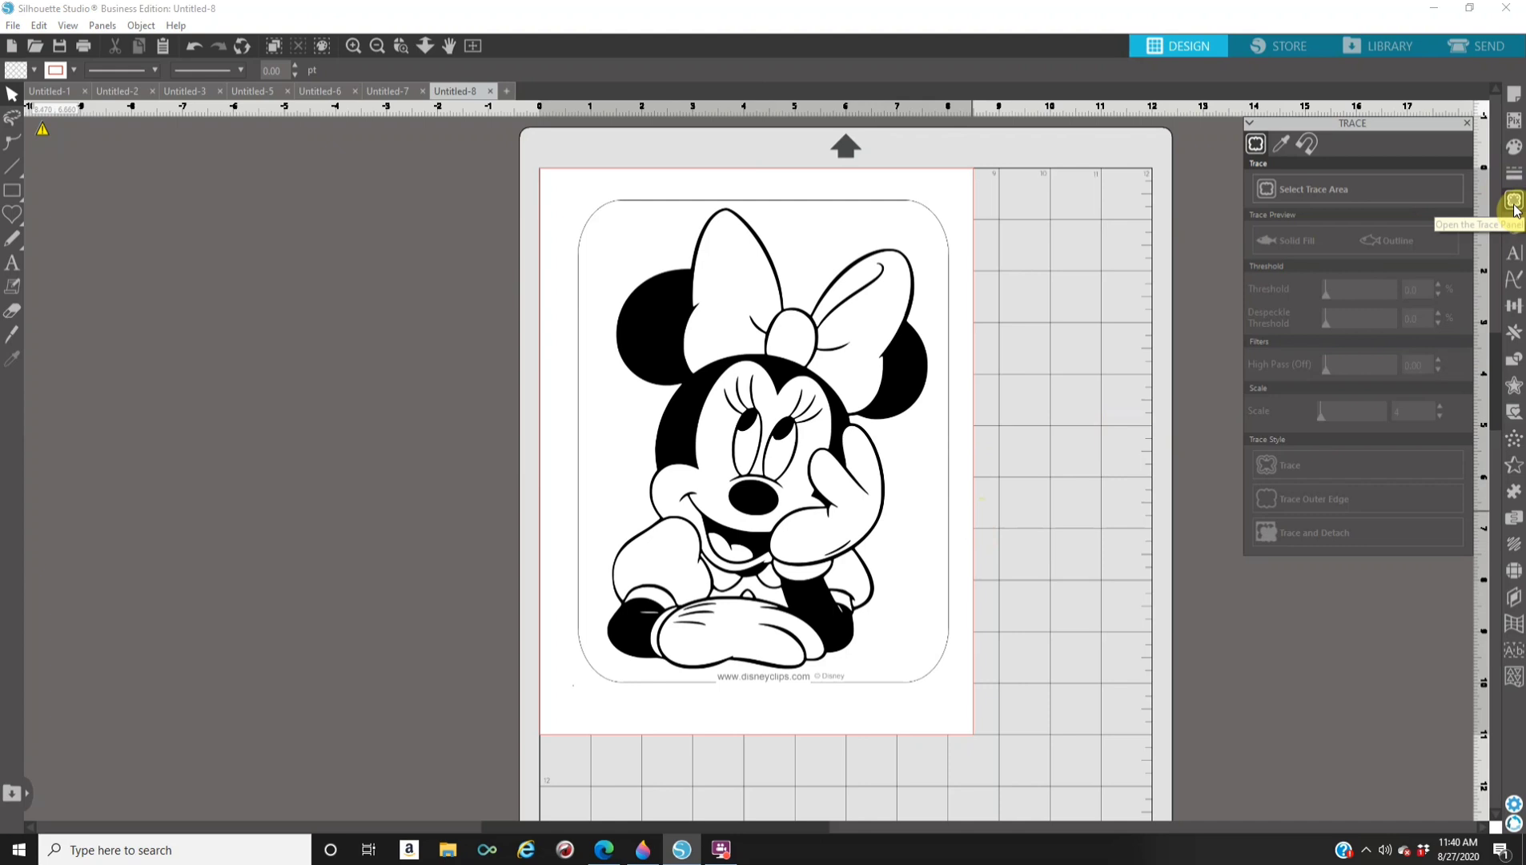
{"action": "left_click", "coordinate": [1270, 189]}
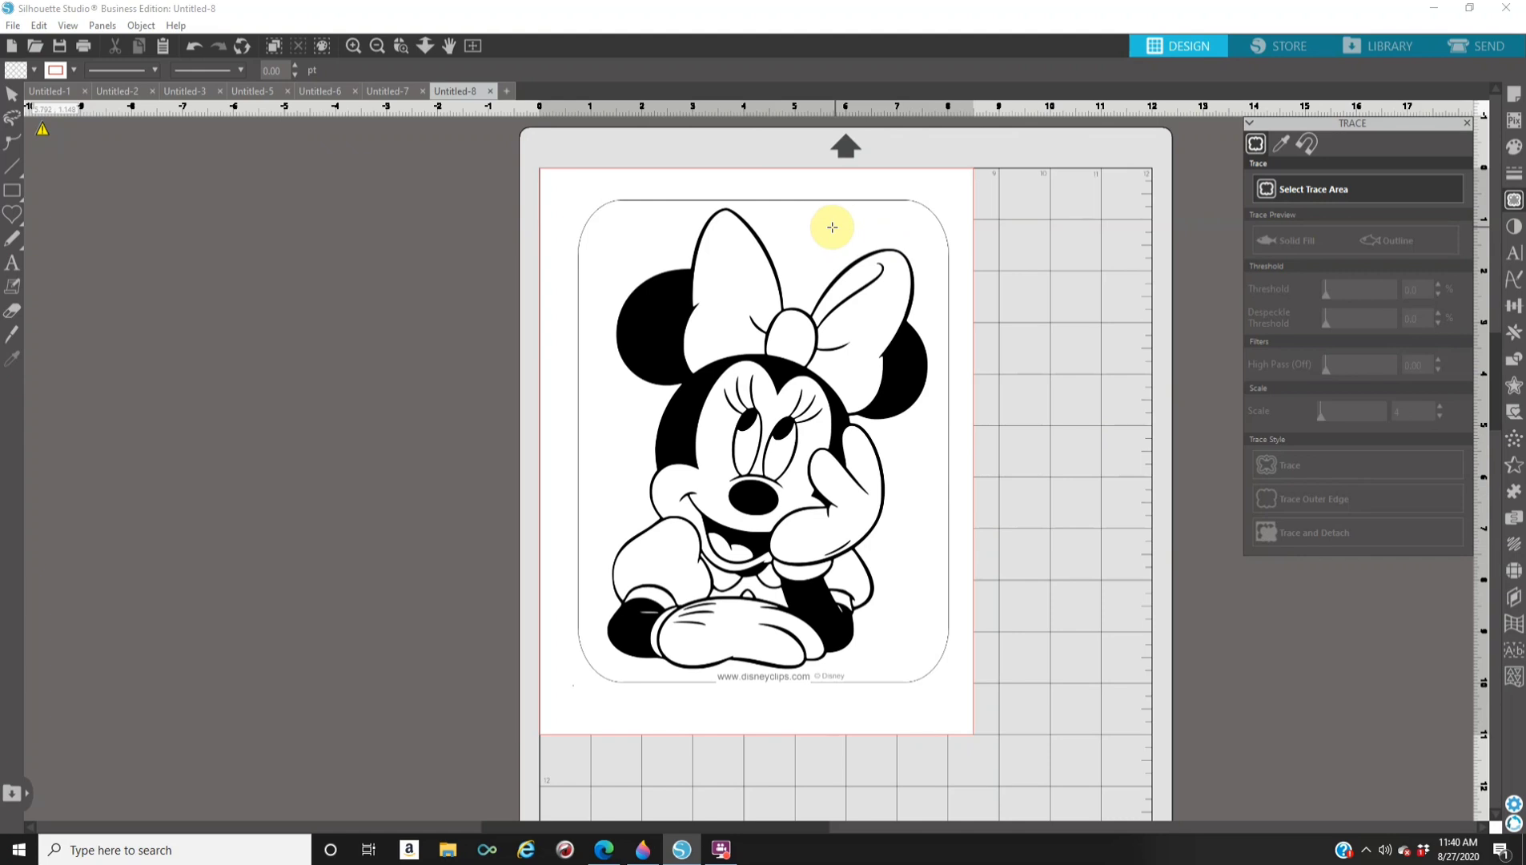
{"action": "mouse_move", "coordinate": [601, 212]}
{"action": "left_mouse_down"}
{"action": "mouse_move", "coordinate": [787, 217]}
{"action": "mouse_move", "coordinate": [921, 284]}
{"action": "mouse_move", "coordinate": [945, 494]}
{"action": "mouse_move", "coordinate": [940, 681]}
{"action": "left_mouse_up"}
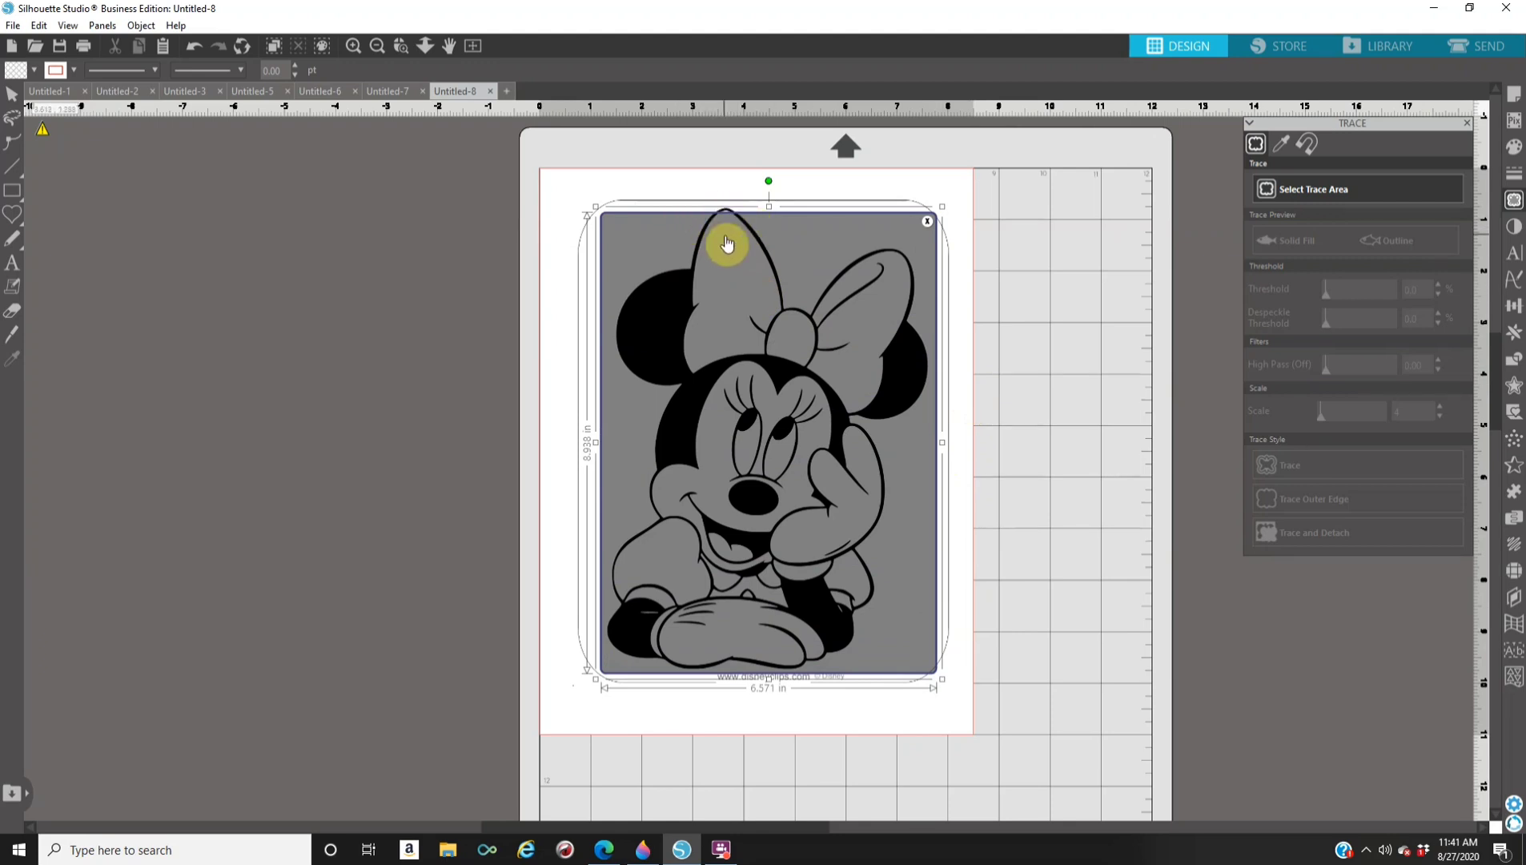
Extend the trace area's upper edge to cover the tip of the bow, making the area about 9.08 in high.
{"action": "left_click", "coordinate": [771, 213]}
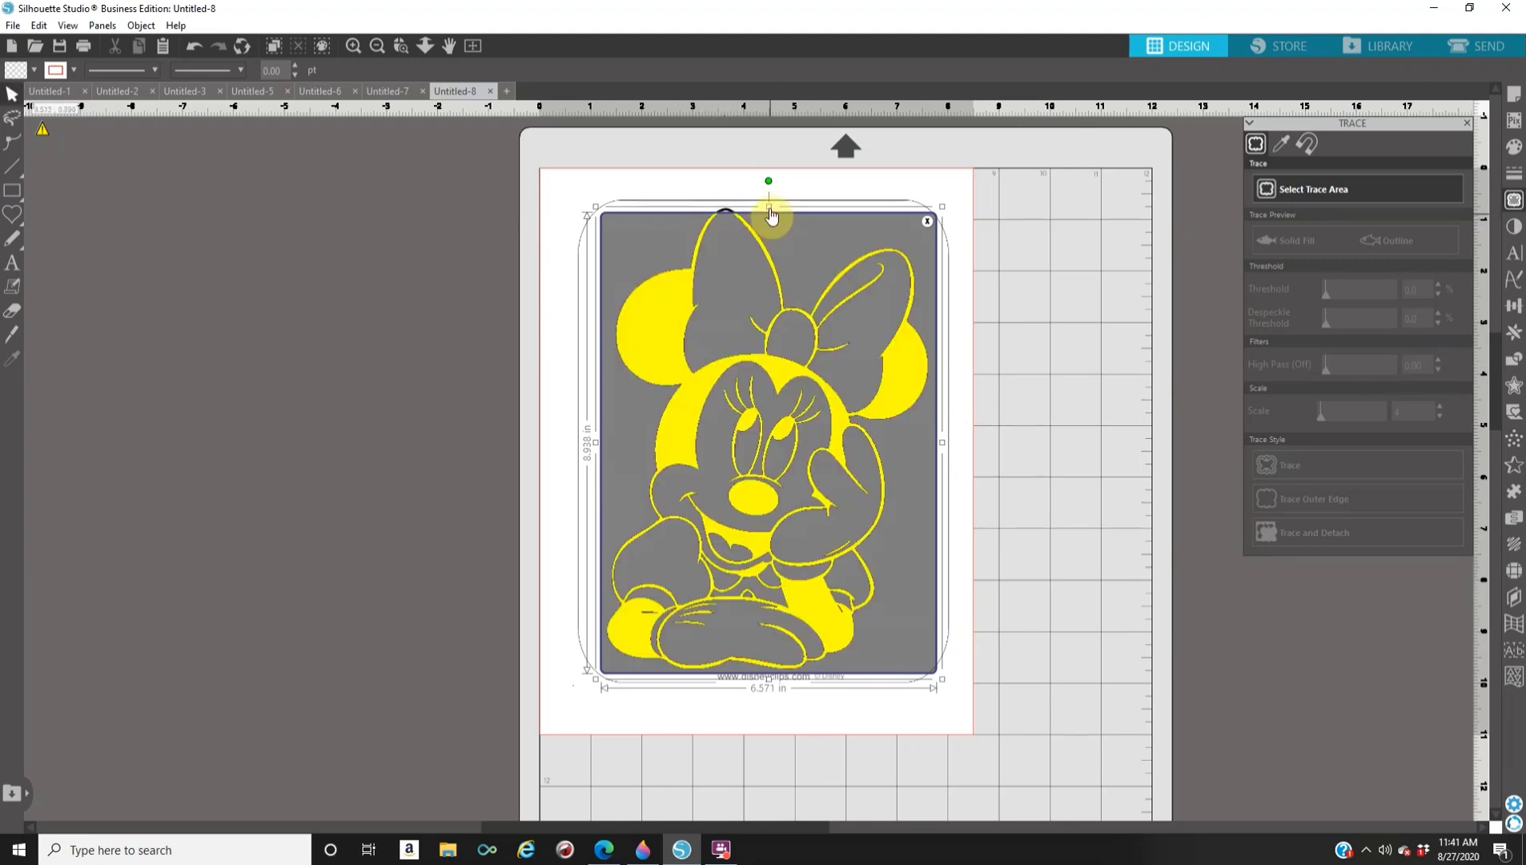
{"action": "left_click", "coordinate": [771, 206]}
{"action": "left_click_drag", "start_coordinate": [770, 204], "coordinate": [771, 198]}
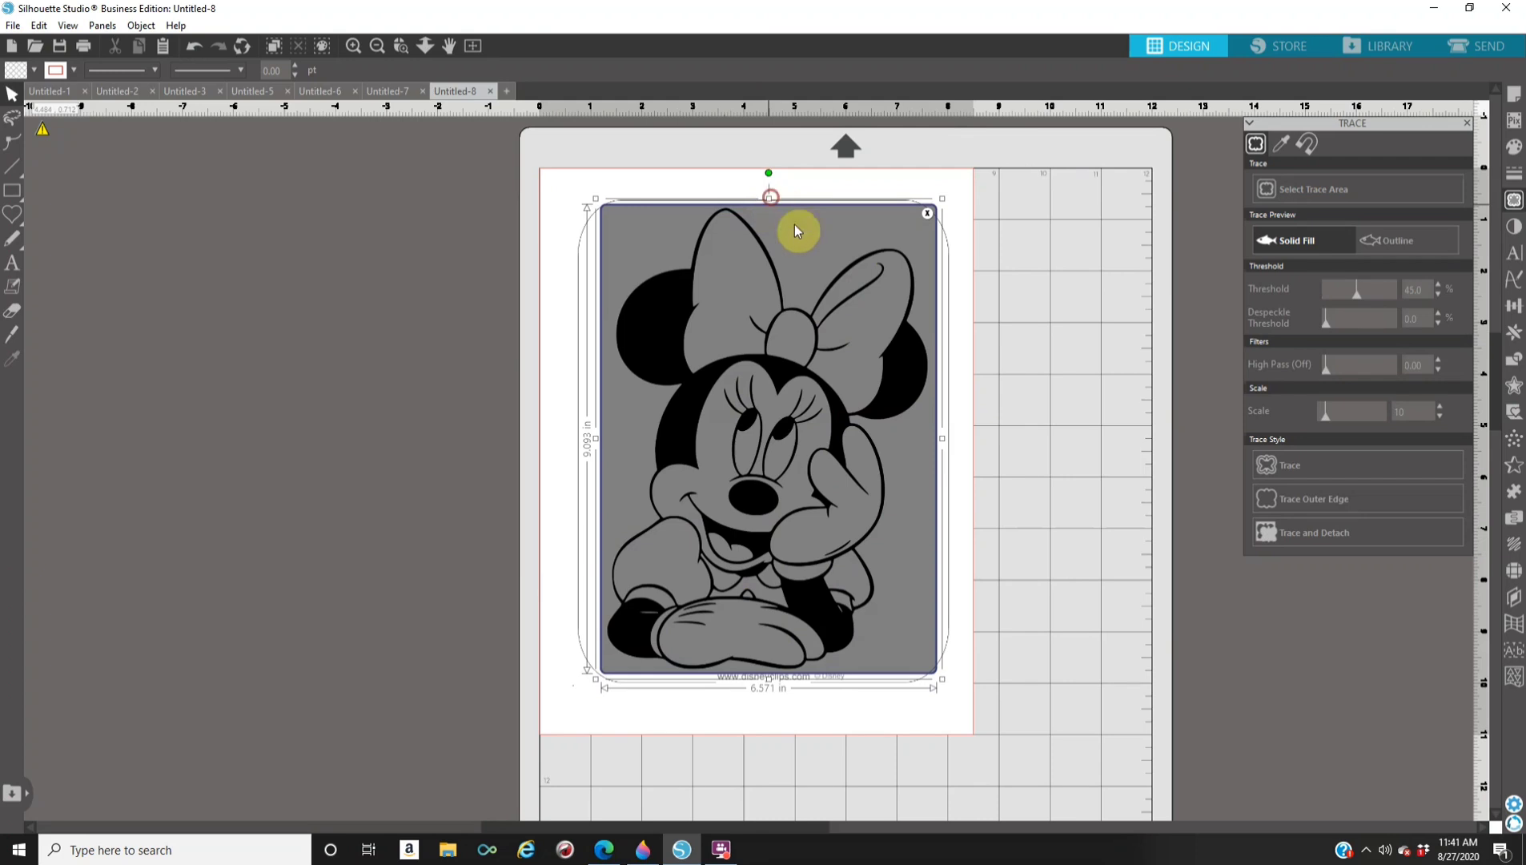
{"action": "mouse_move", "coordinate": [763, 211]}
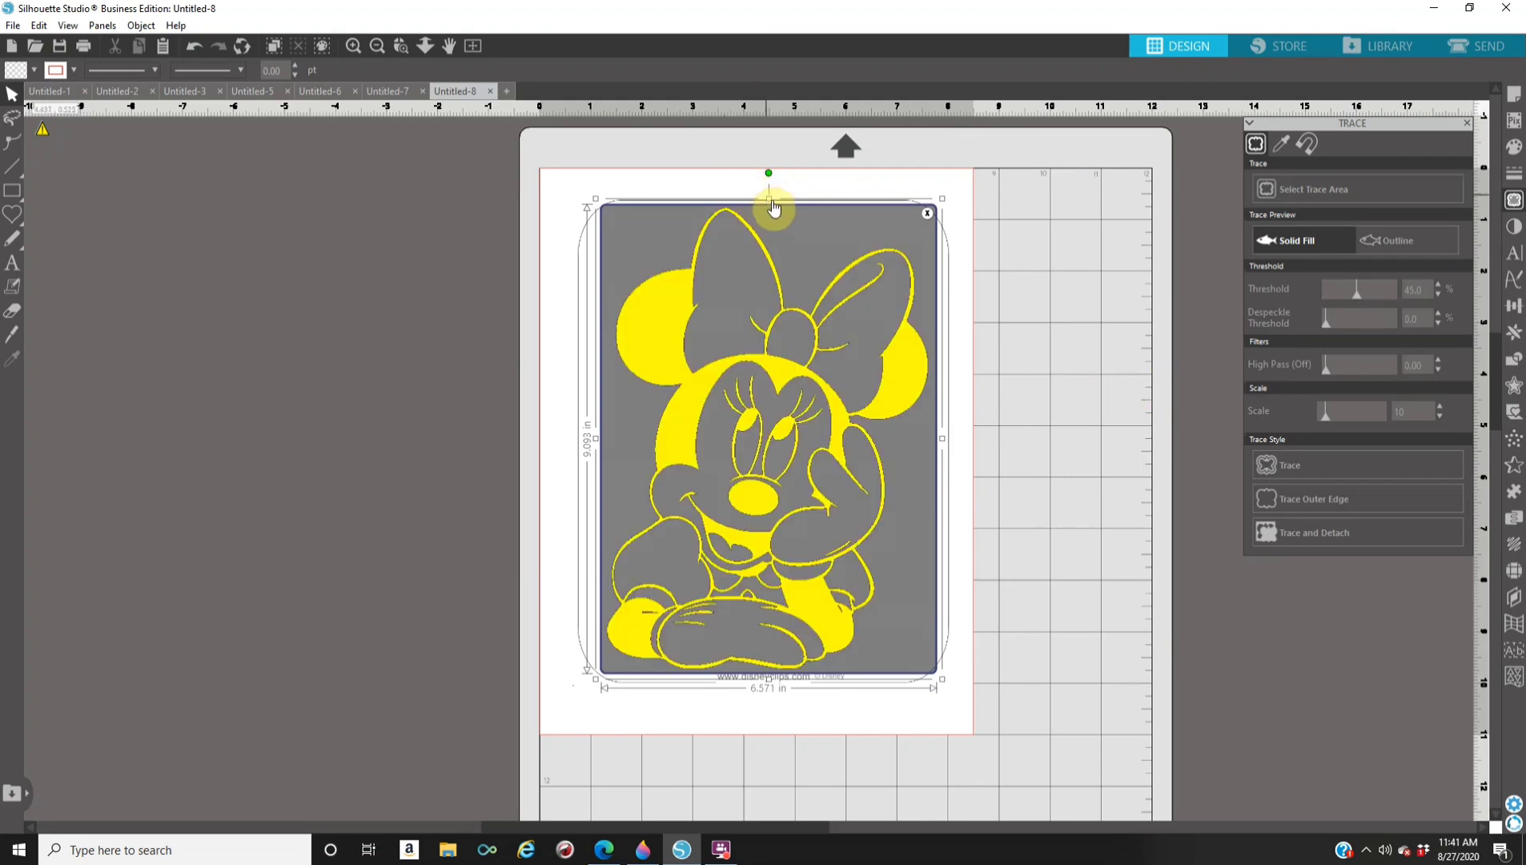
{"action": "left_click_drag", "start_coordinate": [770, 197], "coordinate": [770, 201]}
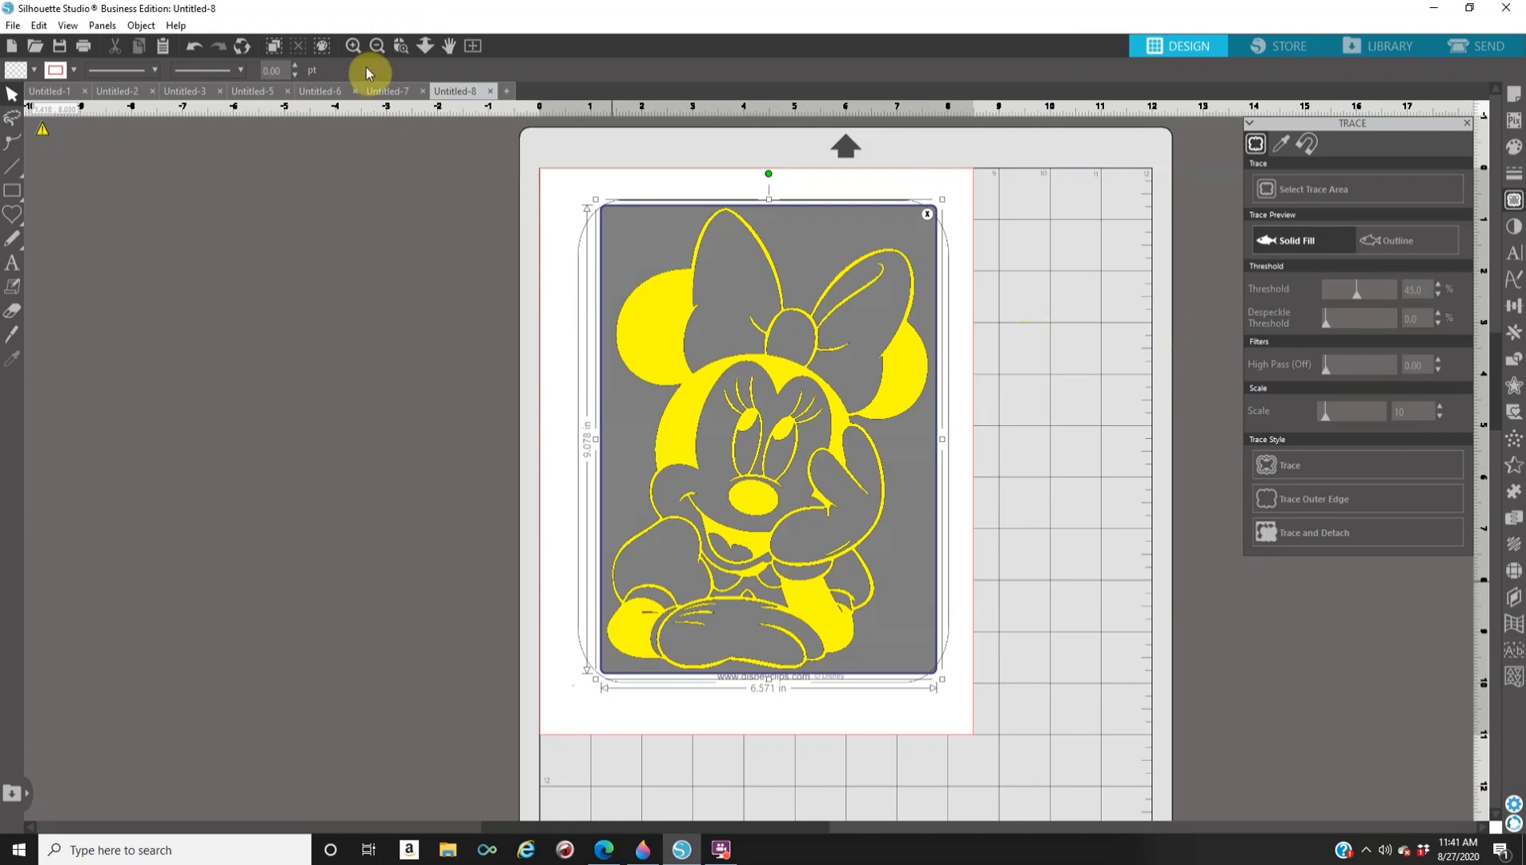
Raise the trace threshold to 58% and trace the selected area with the standard Trace style.
{"action": "left_click", "coordinate": [353, 46]}
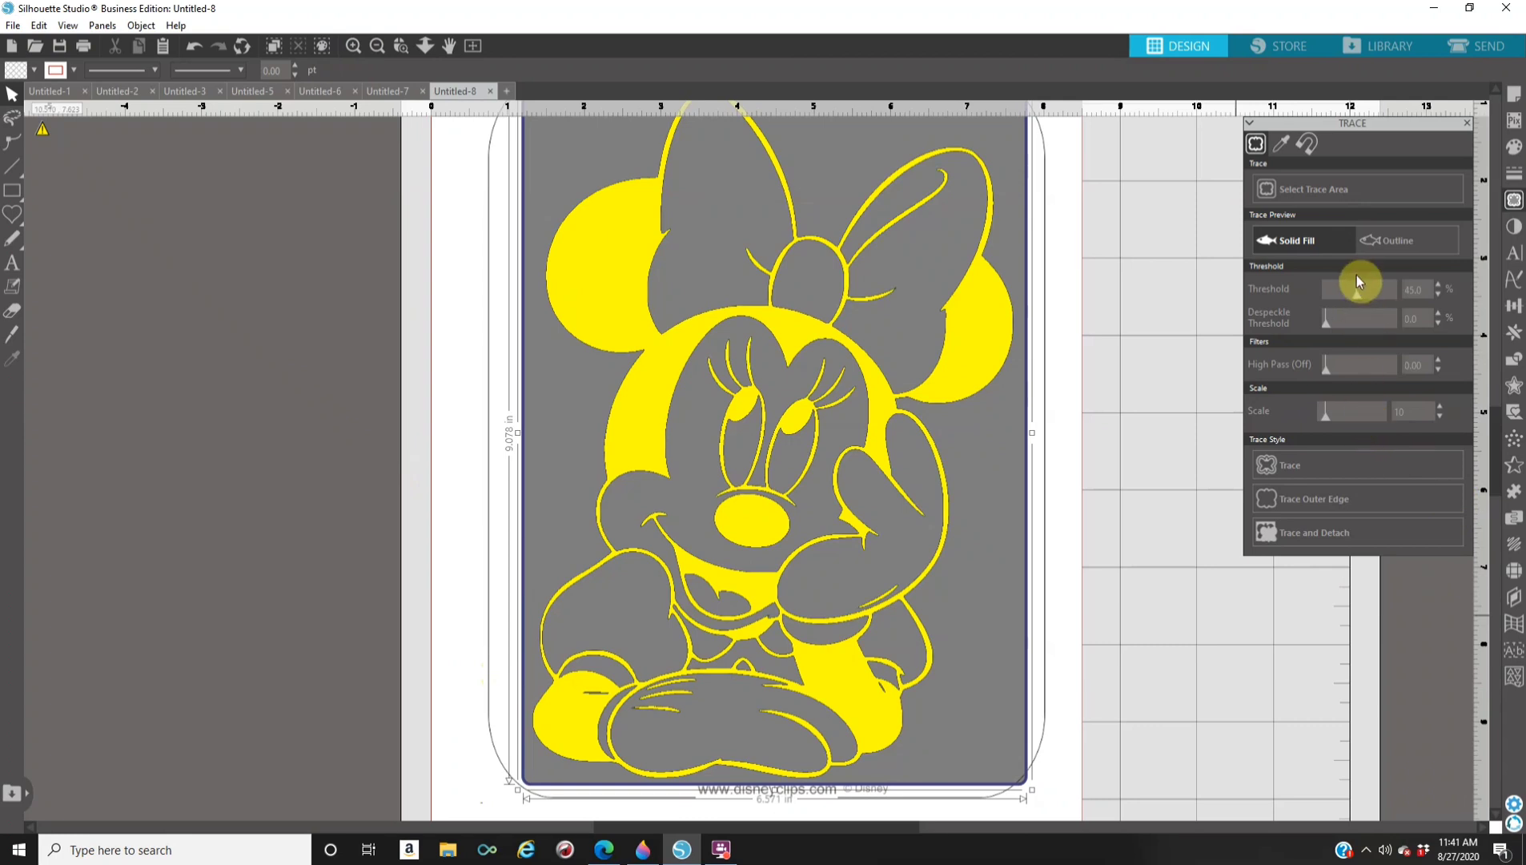
{"action": "left_click", "coordinate": [1439, 285]}
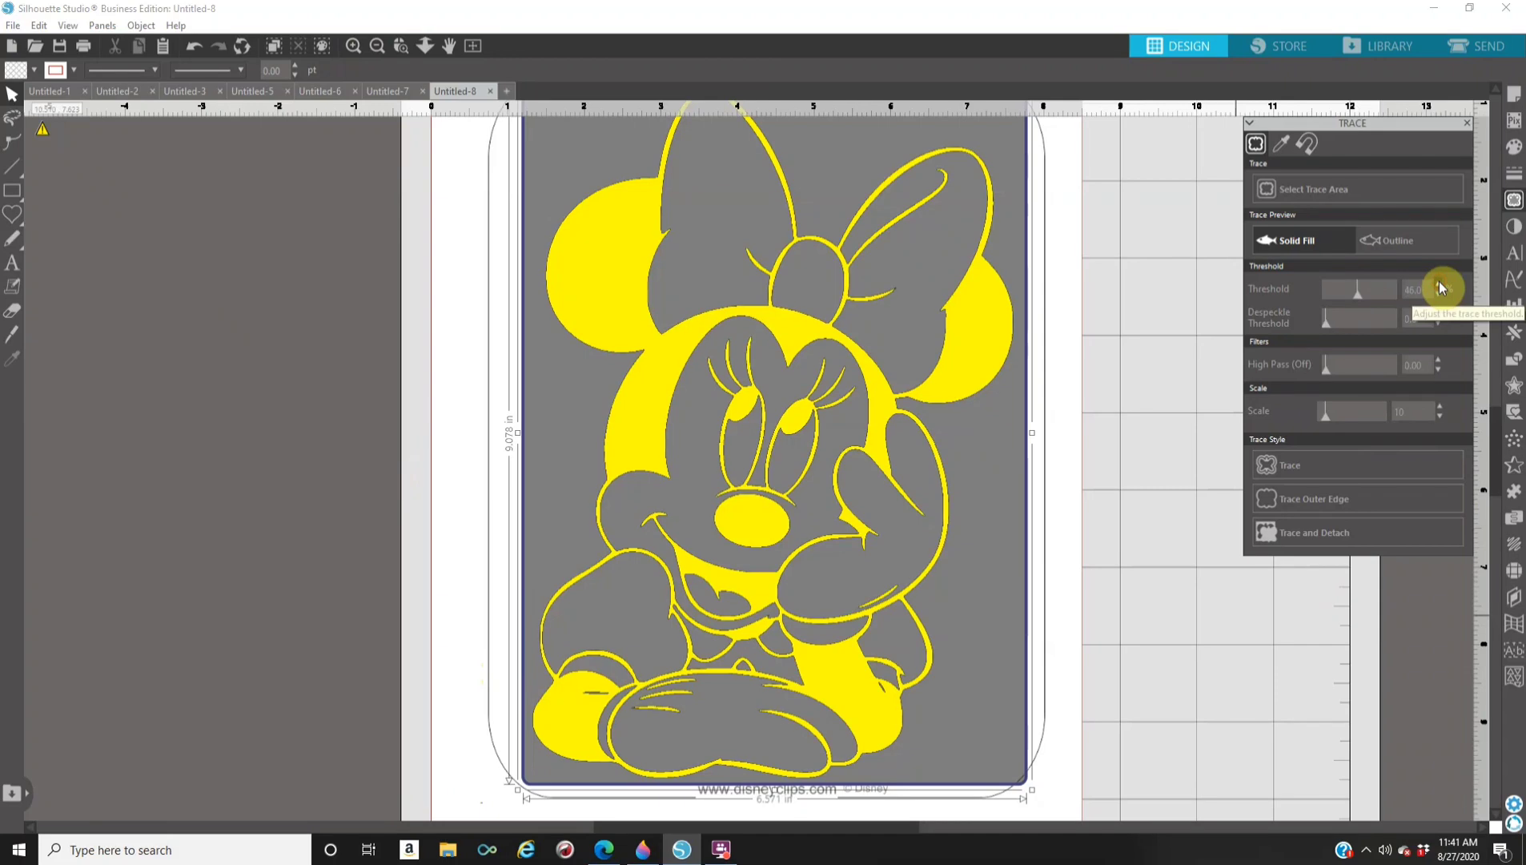
{"action": "left_click", "coordinate": [1439, 285]}
{"action": "left_click", "coordinate": [1438, 286]}
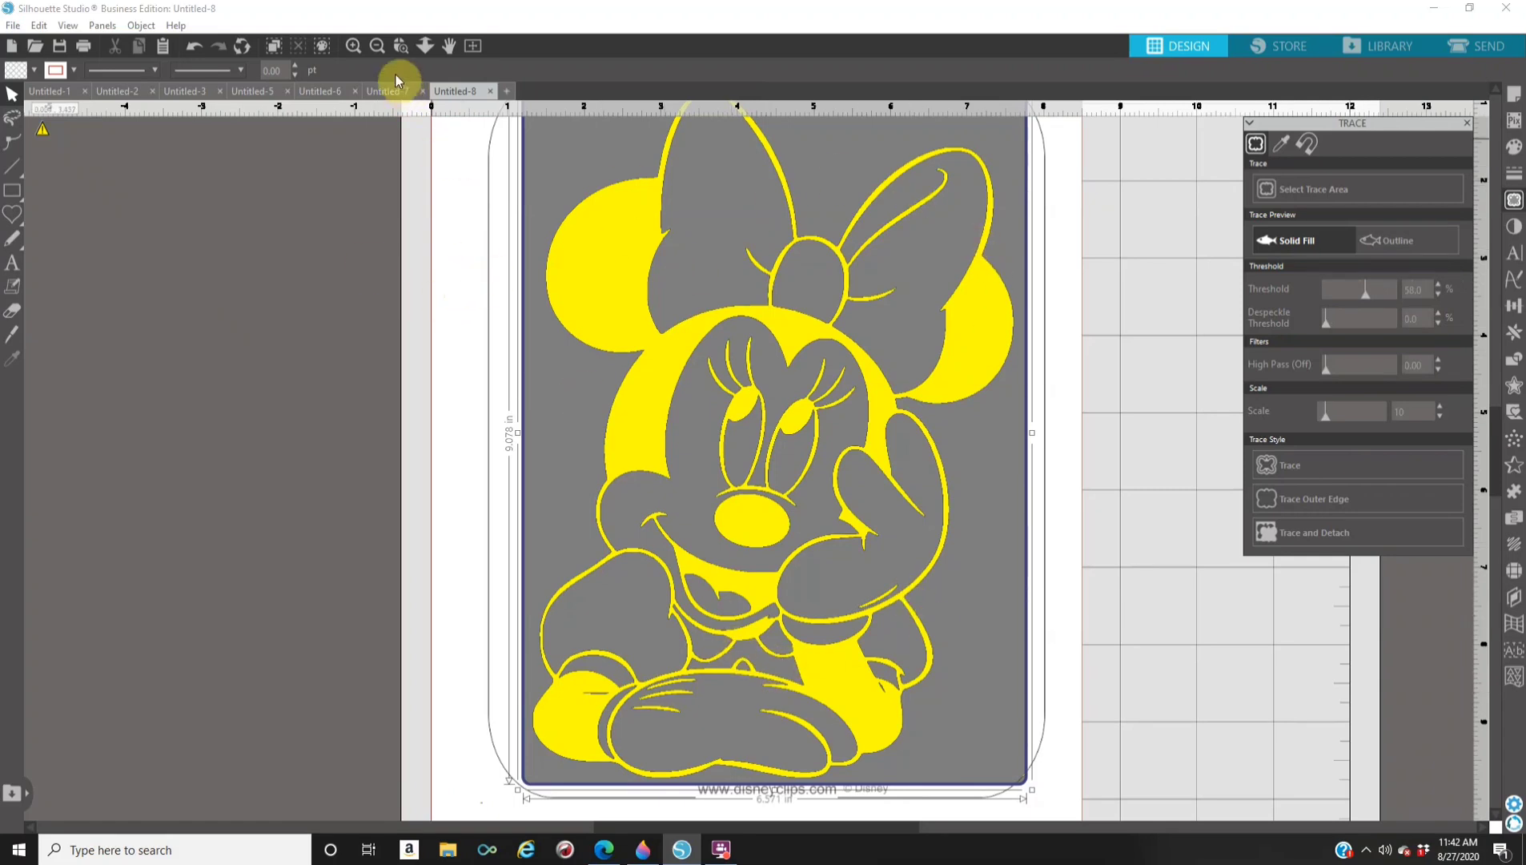
{"action": "left_click", "coordinate": [380, 46]}
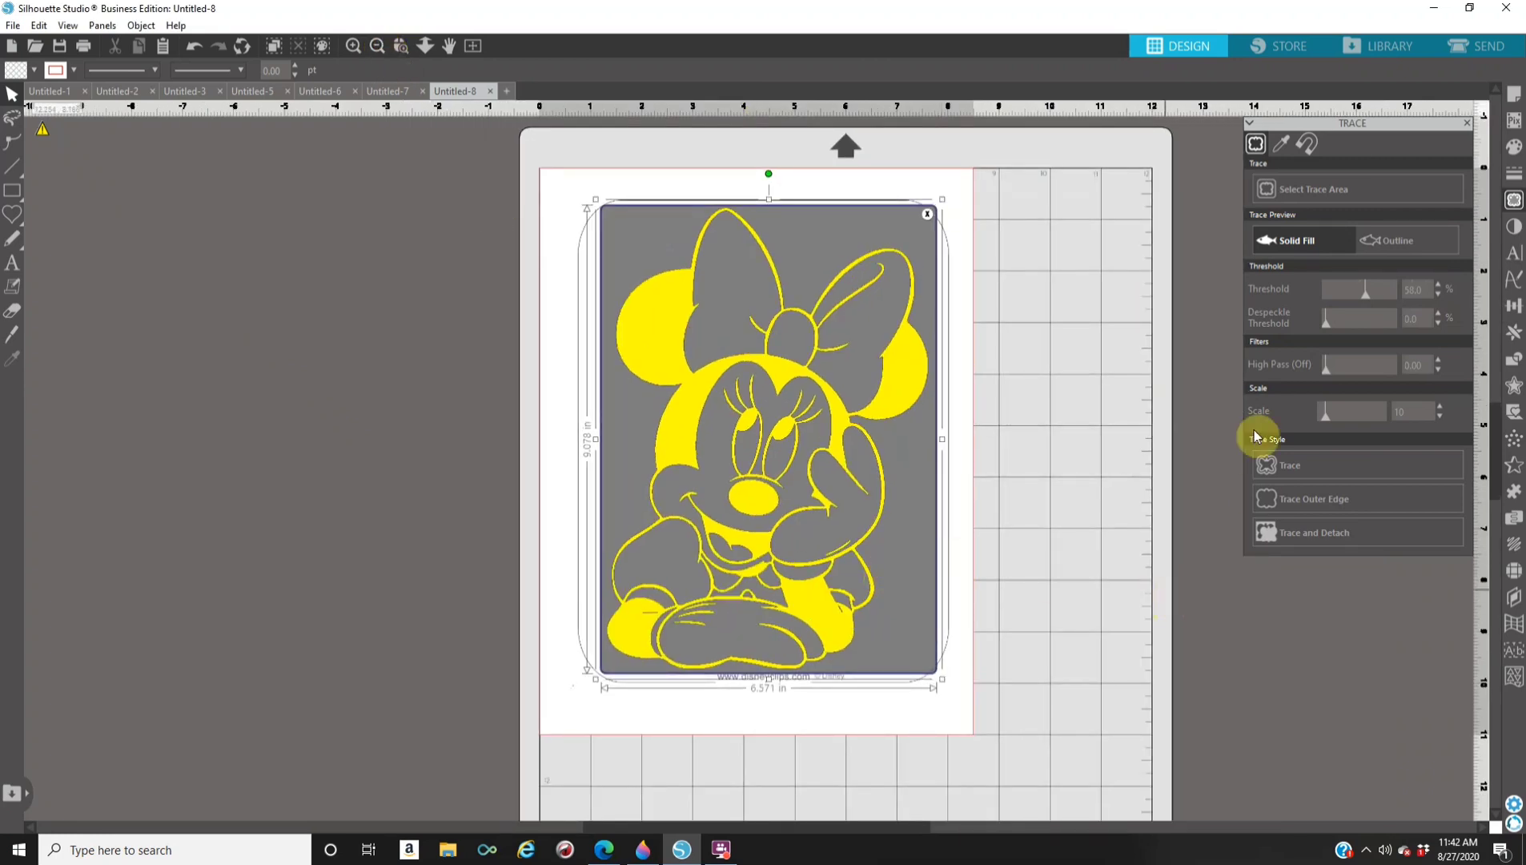
{"action": "left_click", "coordinate": [1307, 466]}
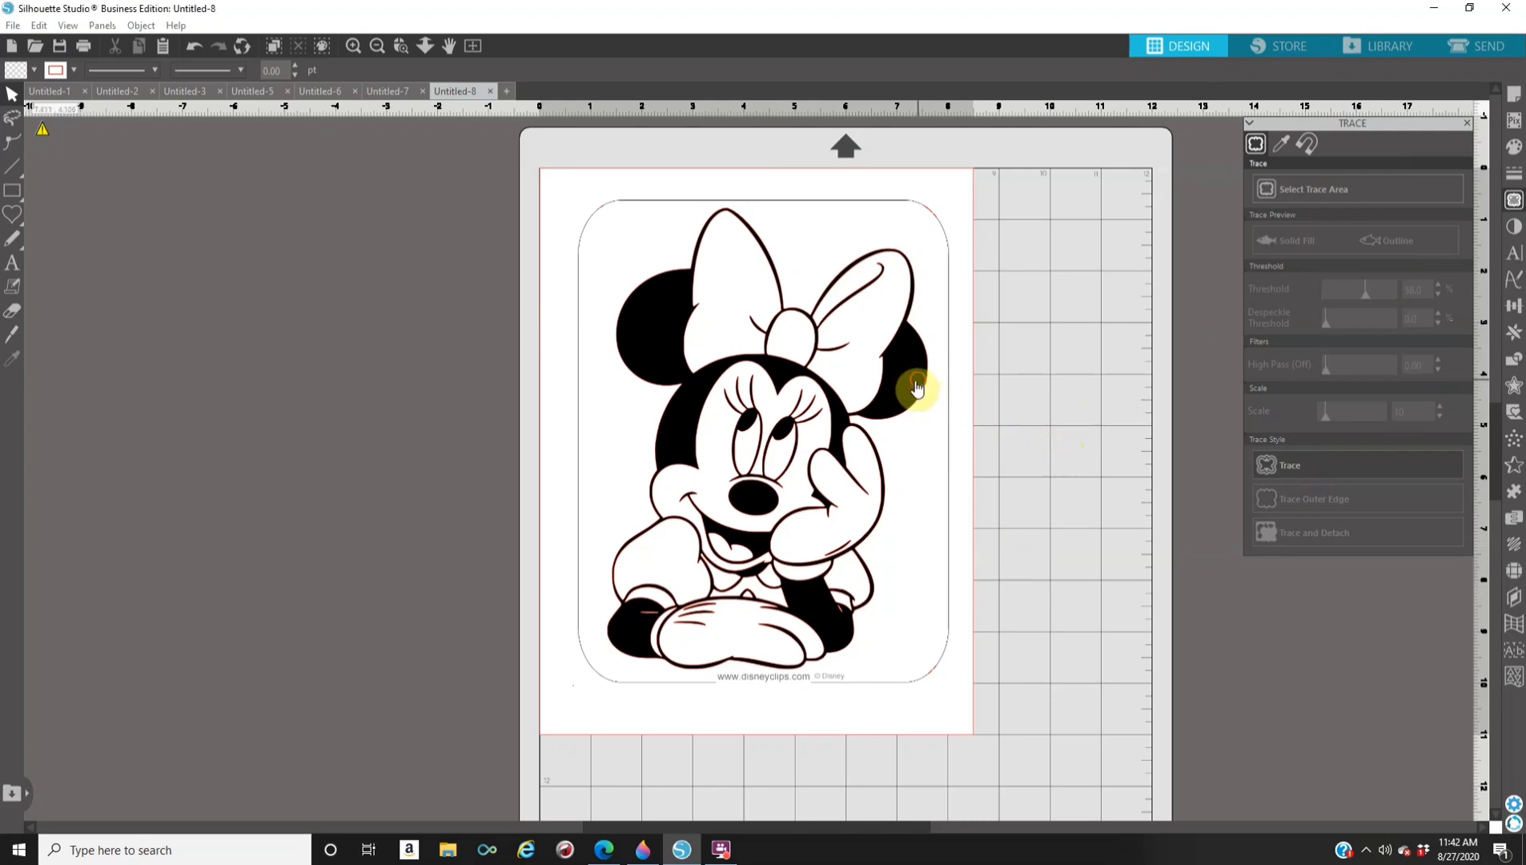
Move the original Minnie image off the page, beside the cutting mat, and inspect the traced cut lines.
{"action": "mouse_move", "coordinate": [752, 356]}
{"action": "left_mouse_down"}
{"action": "mouse_move", "coordinate": [476, 382]}
{"action": "mouse_move", "coordinate": [412, 347]}
{"action": "mouse_move", "coordinate": [426, 381]}
{"action": "left_mouse_up"}
{"action": "left_click", "coordinate": [485, 373]}
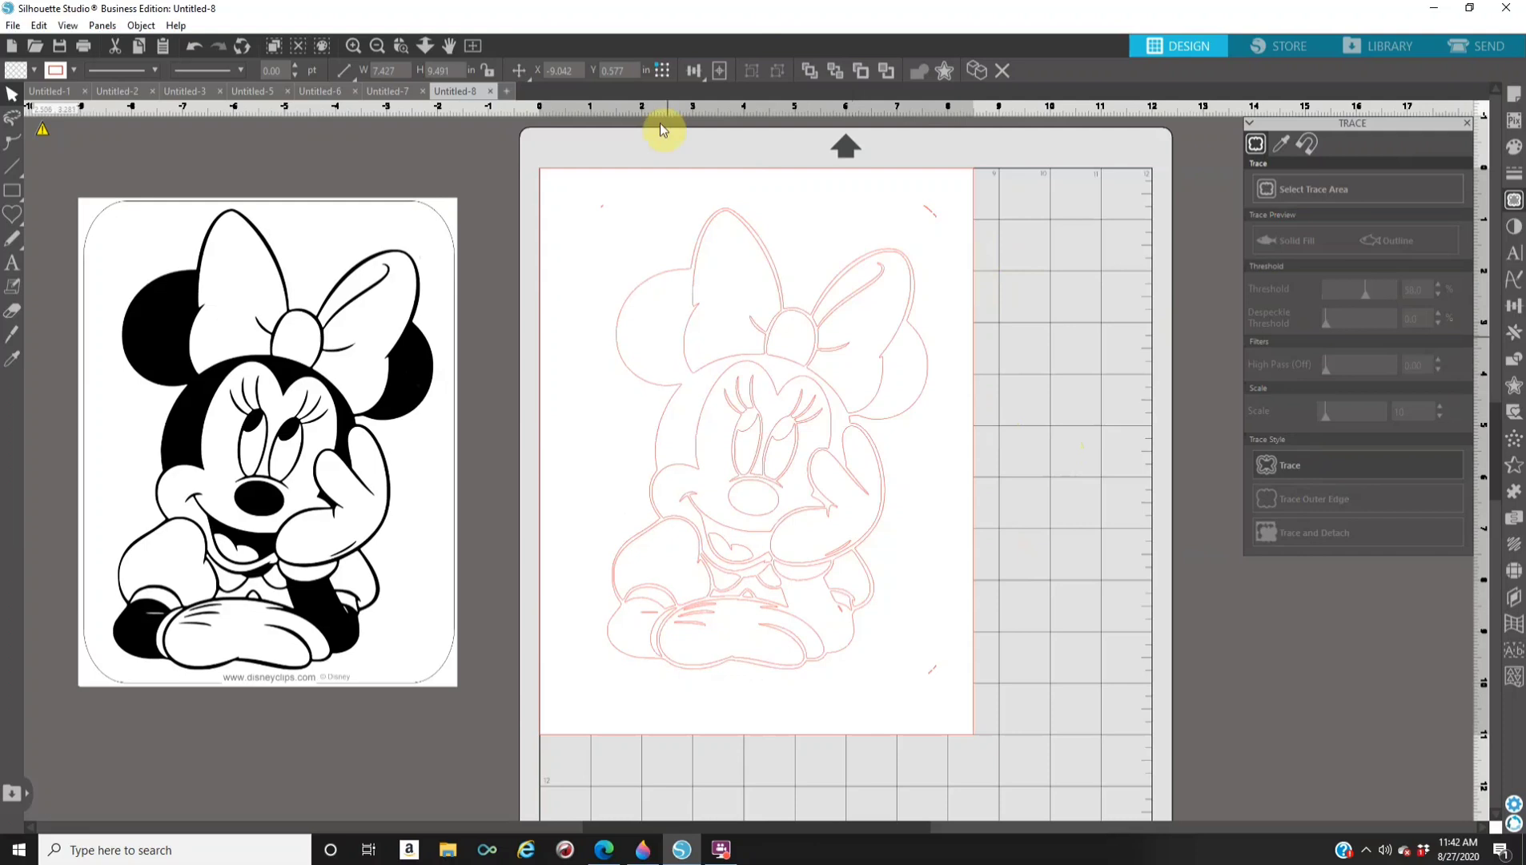
{"action": "left_click", "coordinate": [356, 47]}
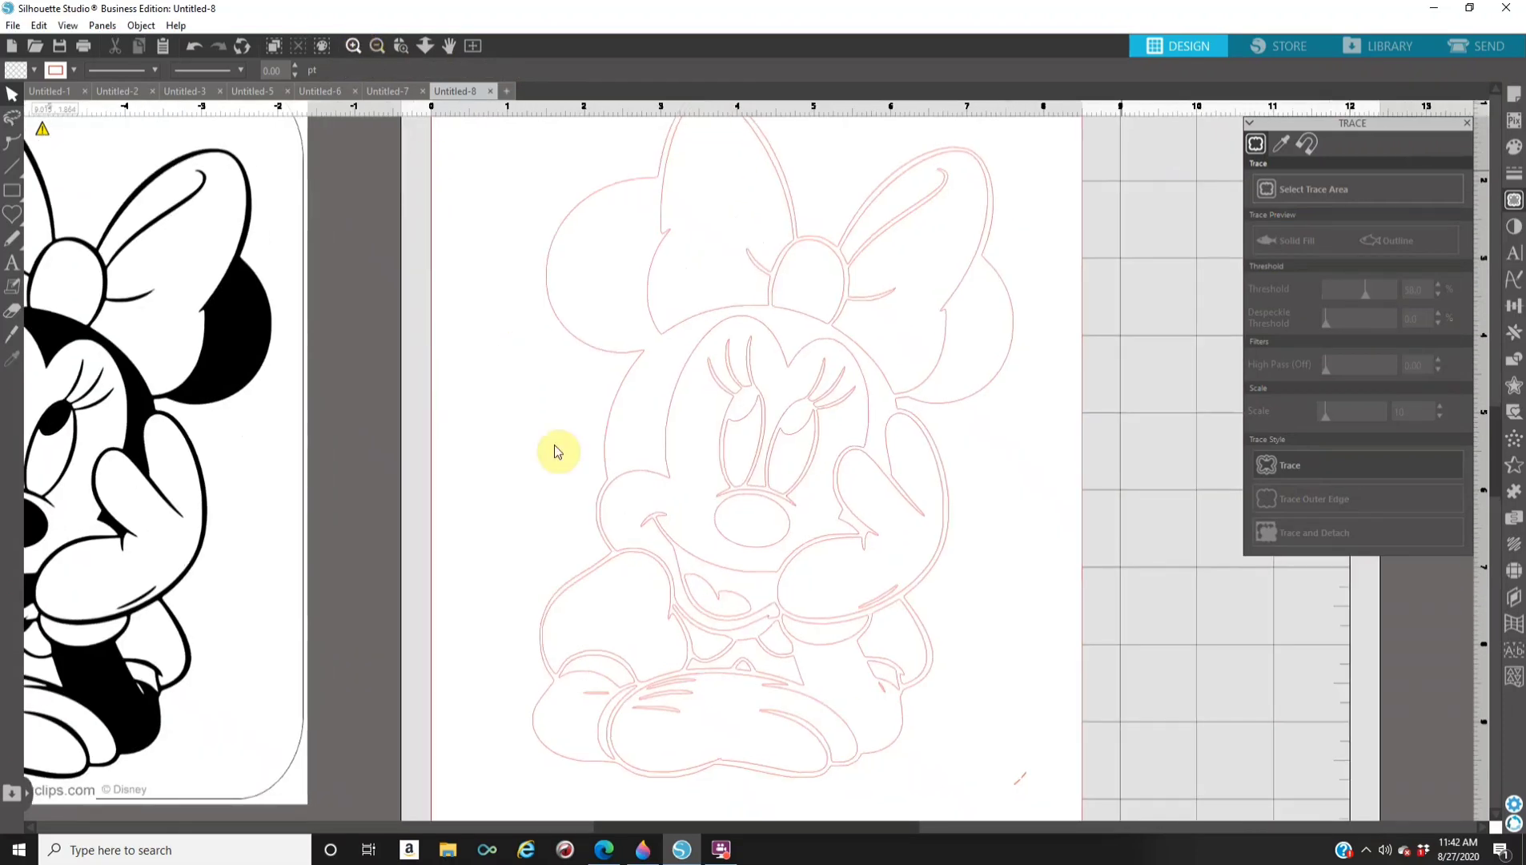
{"action": "left_click", "coordinate": [380, 46]}
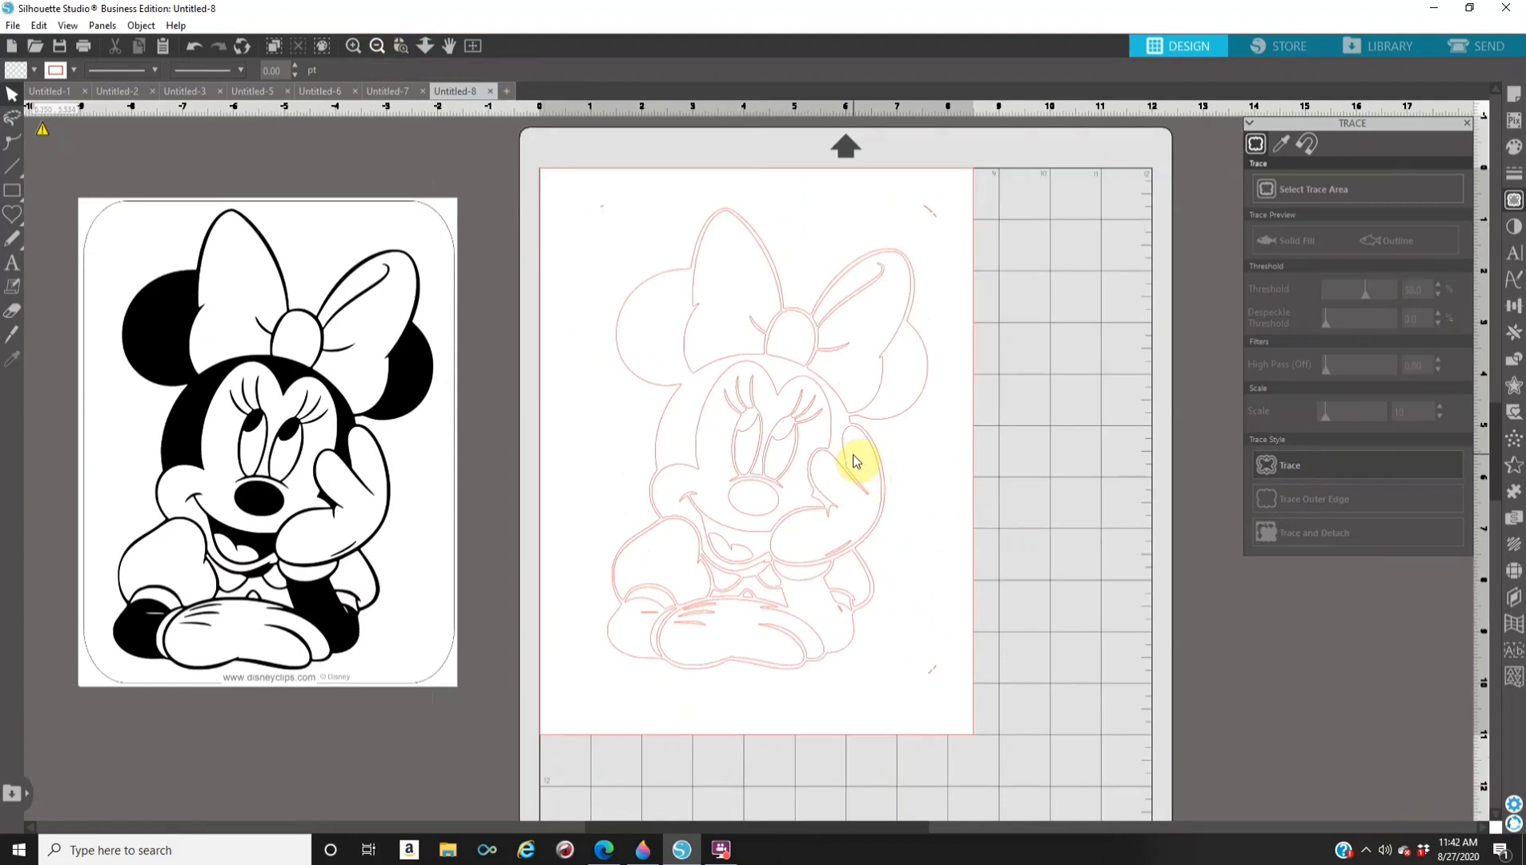
Test the traced Minnie outline with a solid blue fill and undo the fill.
{"action": "left_click", "coordinate": [828, 565]}
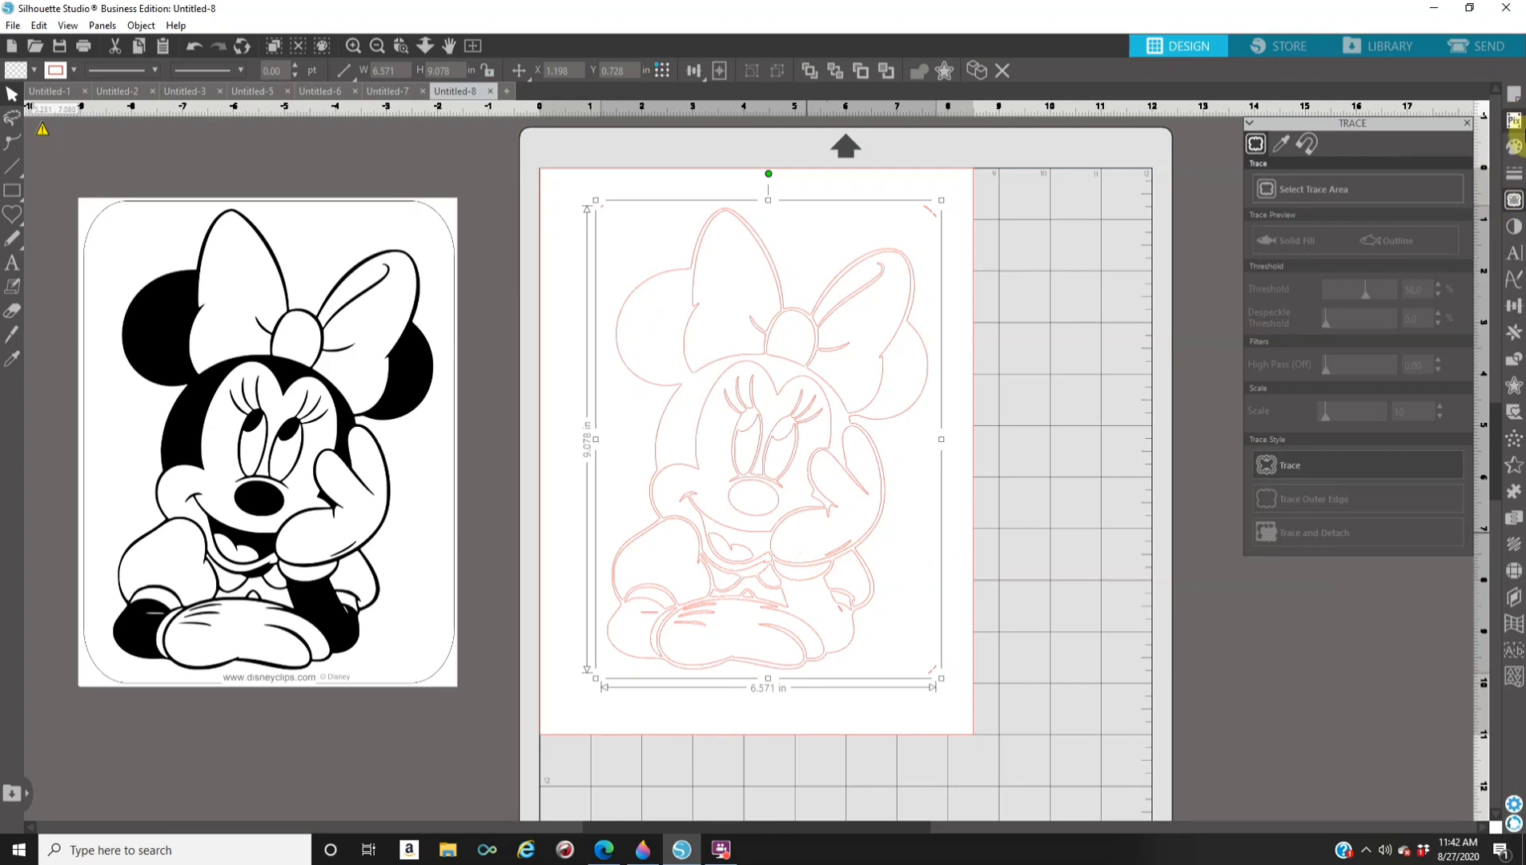
{"action": "left_click", "coordinate": [1517, 147]}
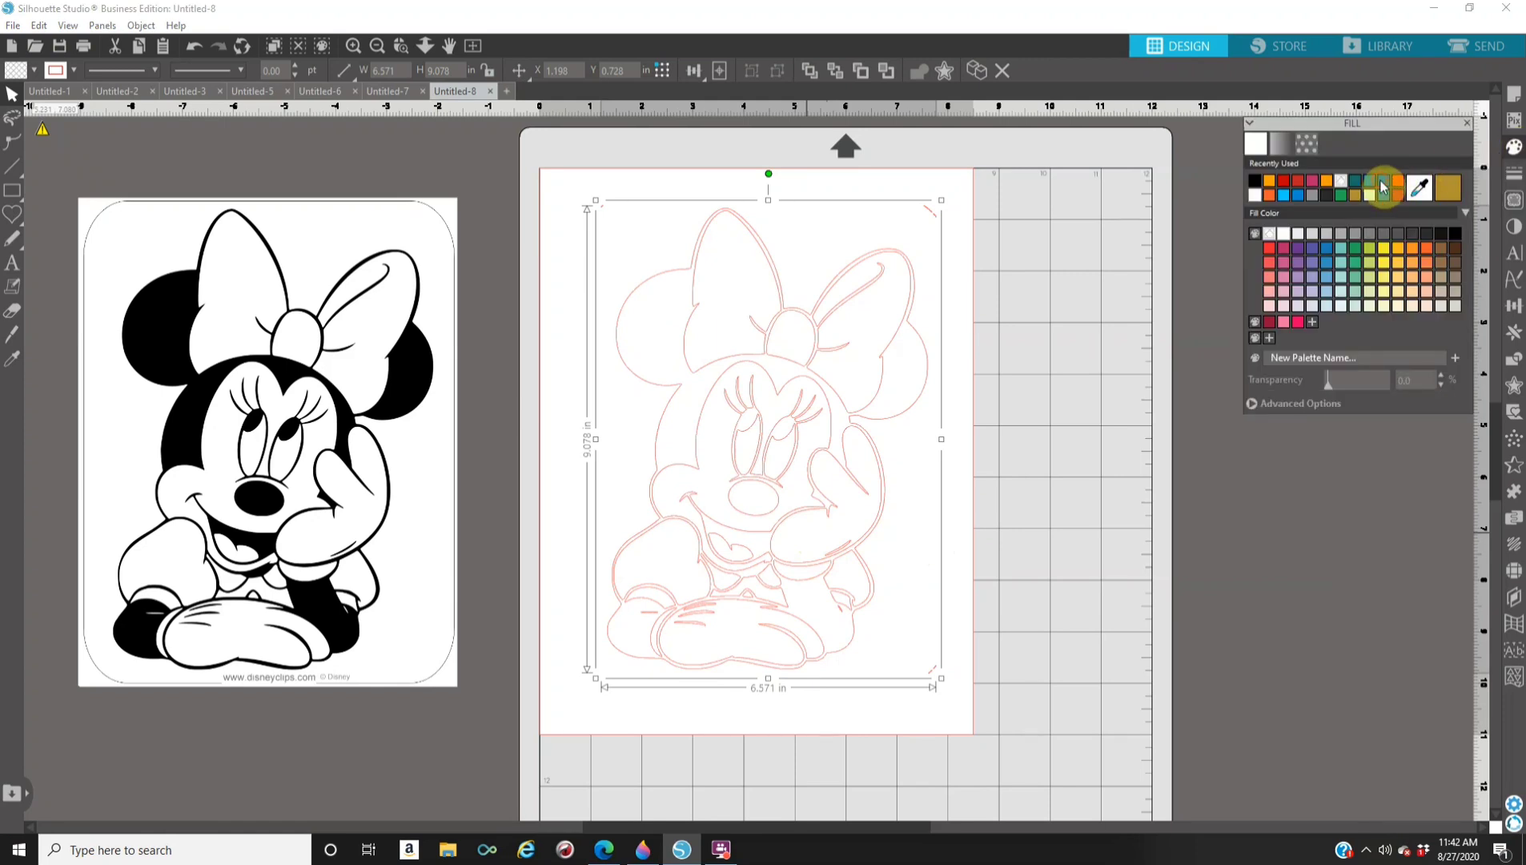
{"action": "left_click", "coordinate": [1383, 185]}
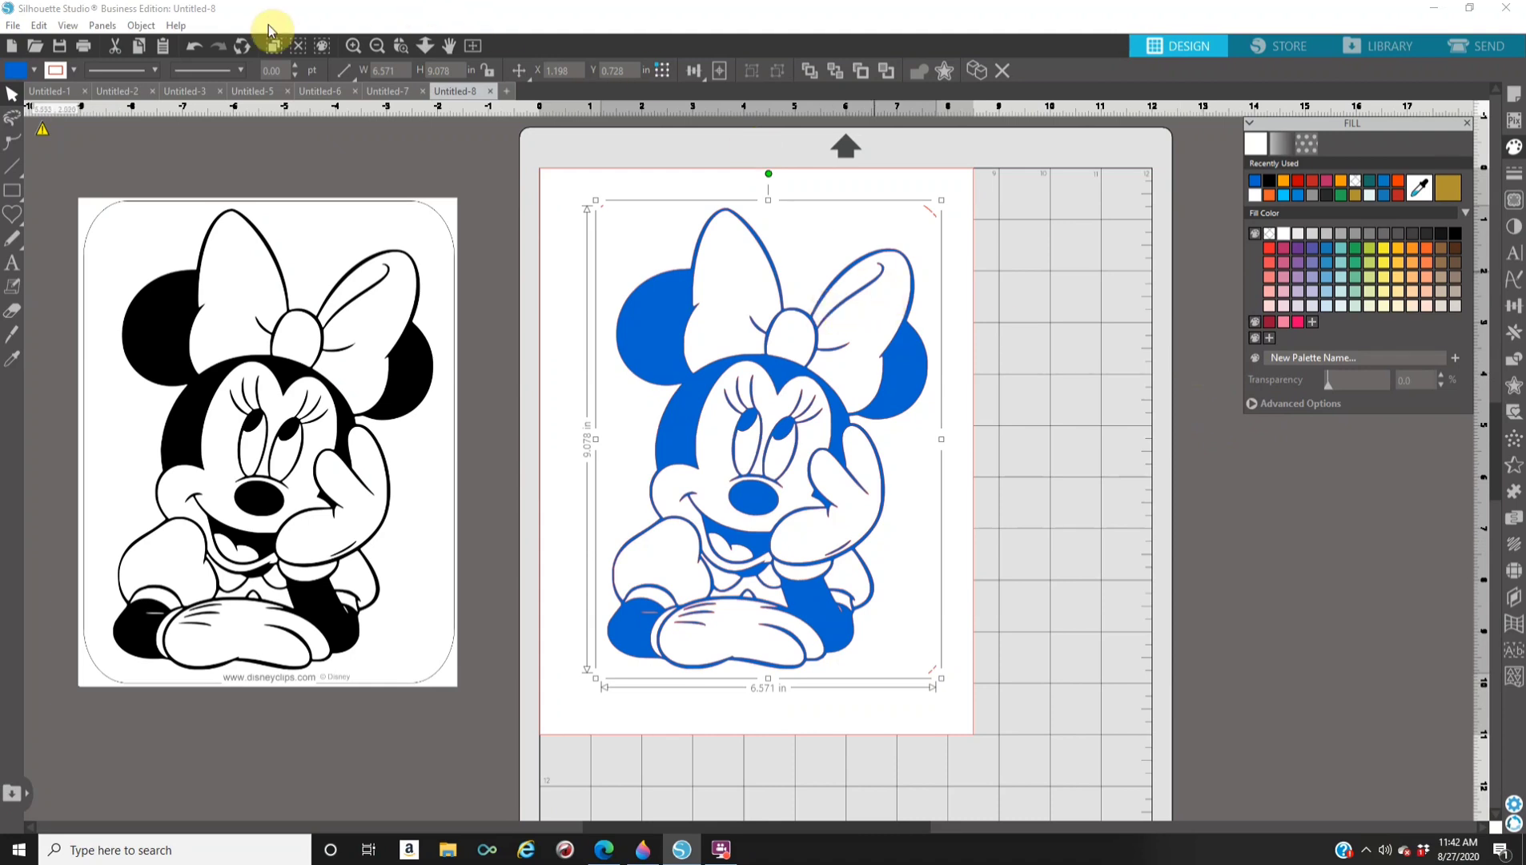
{"action": "left_click", "coordinate": [190, 46]}
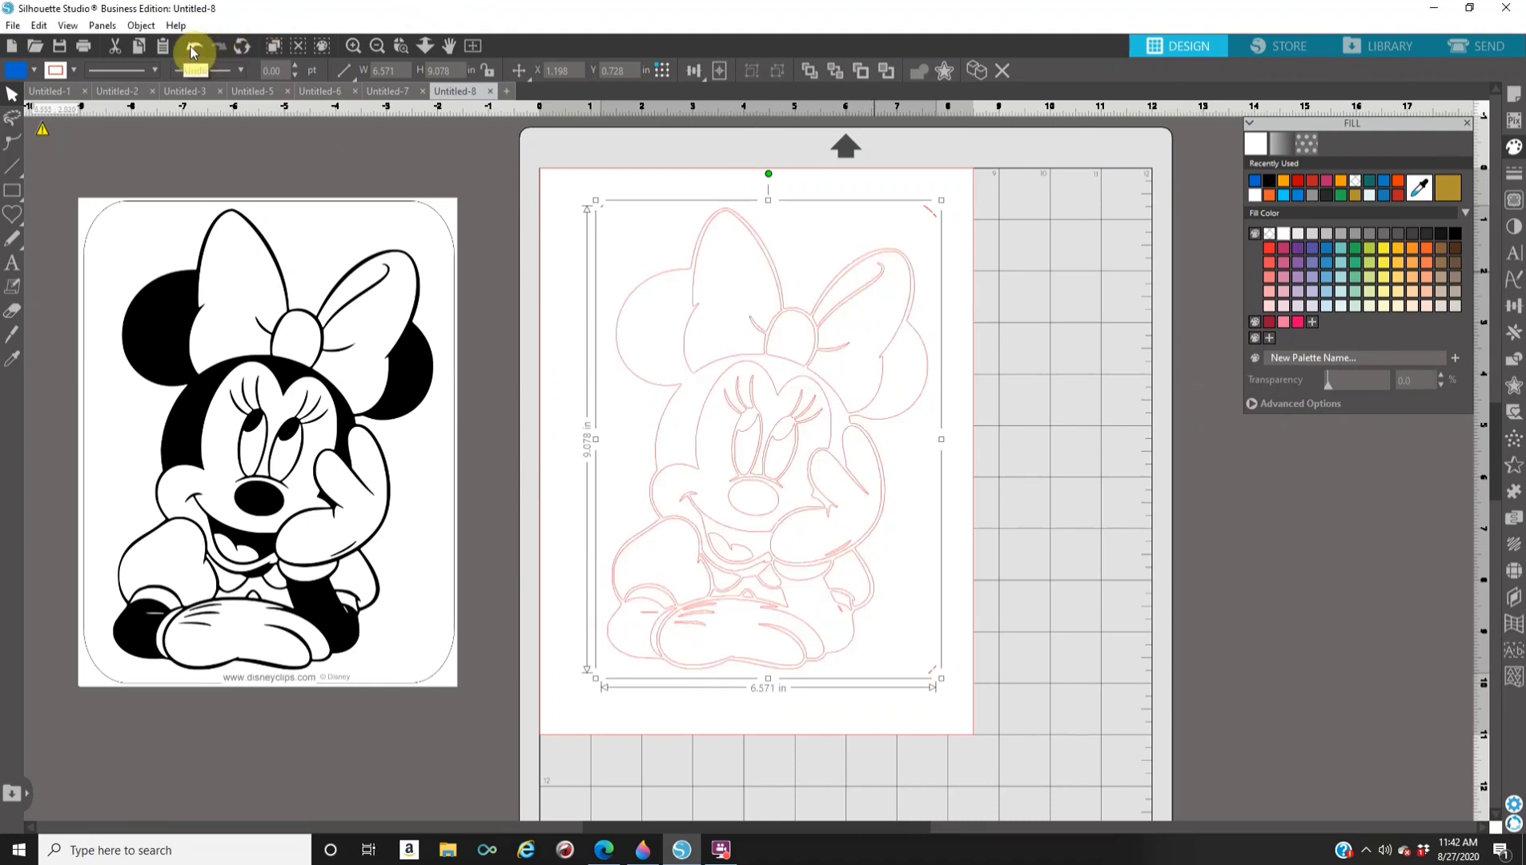
Release the compound path of the traced Minnie so its shapes can be selected separately.
{"action": "left_click", "coordinate": [352, 46]}
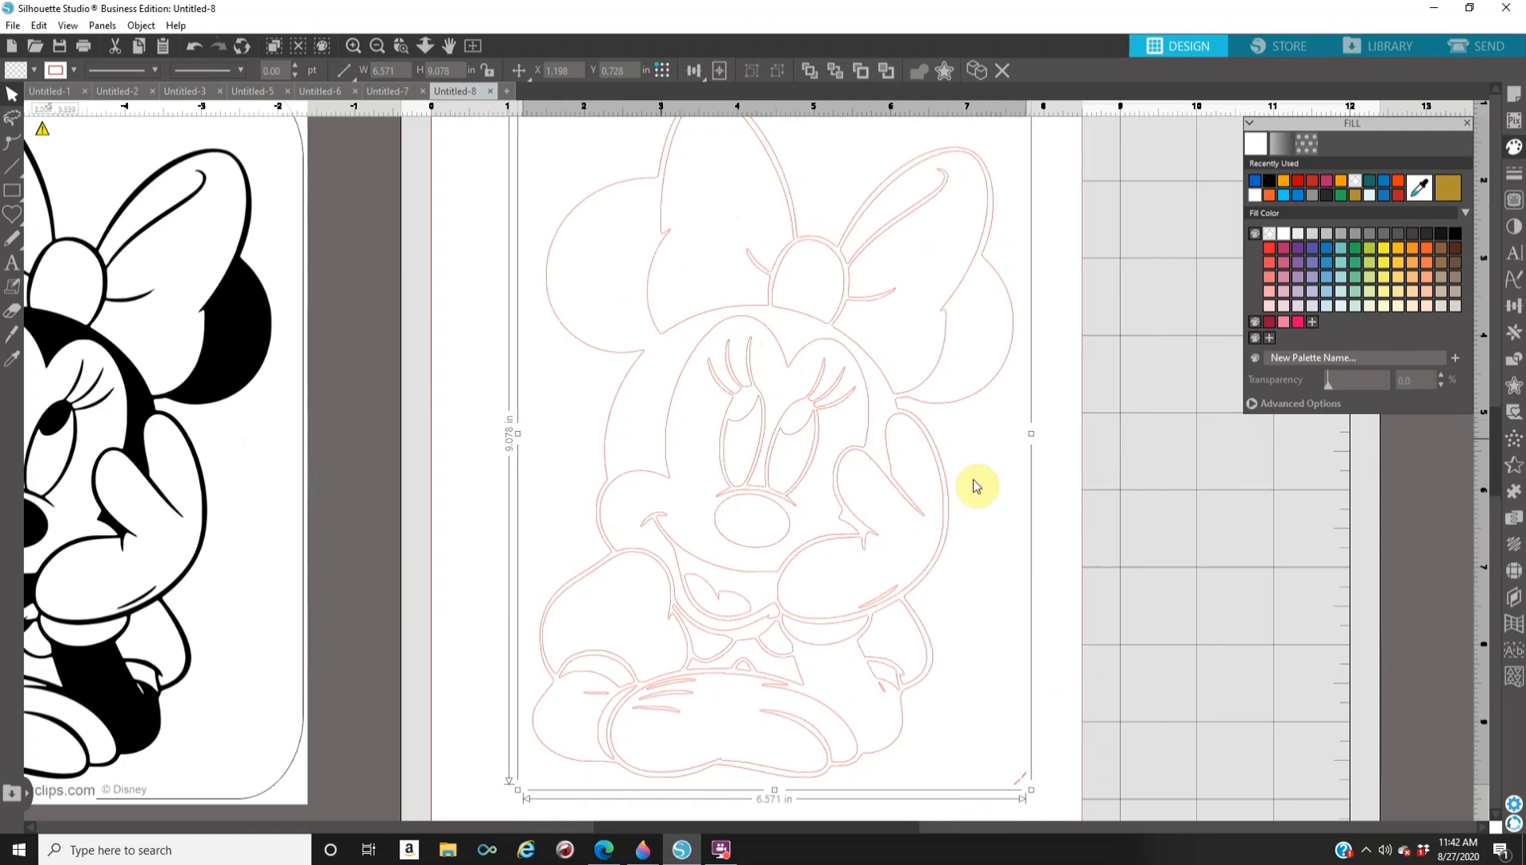
{"action": "right_click", "coordinate": [861, 376]}
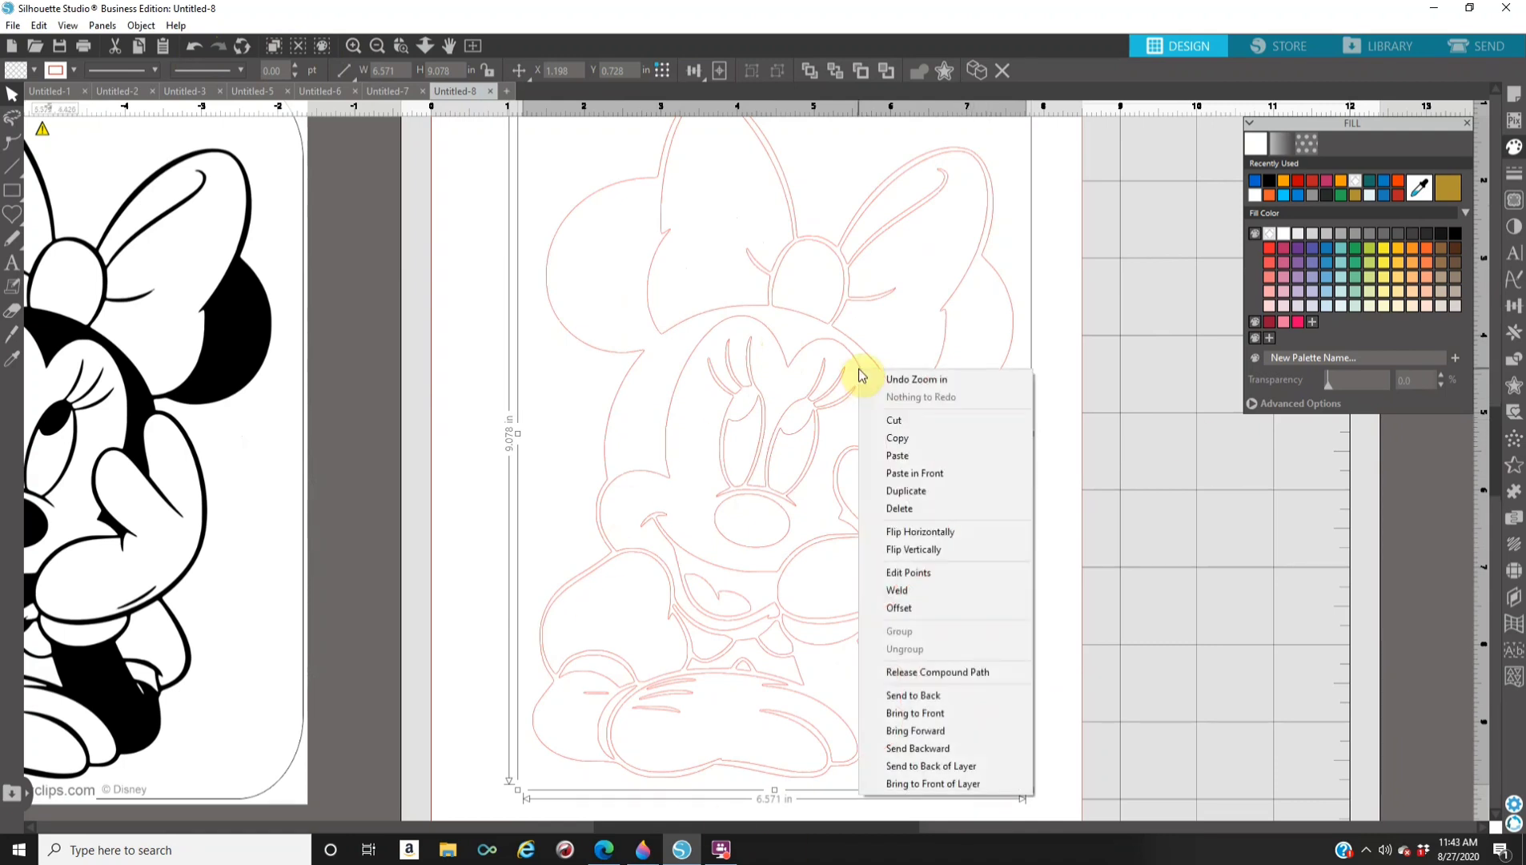
{"action": "left_click", "coordinate": [942, 675]}
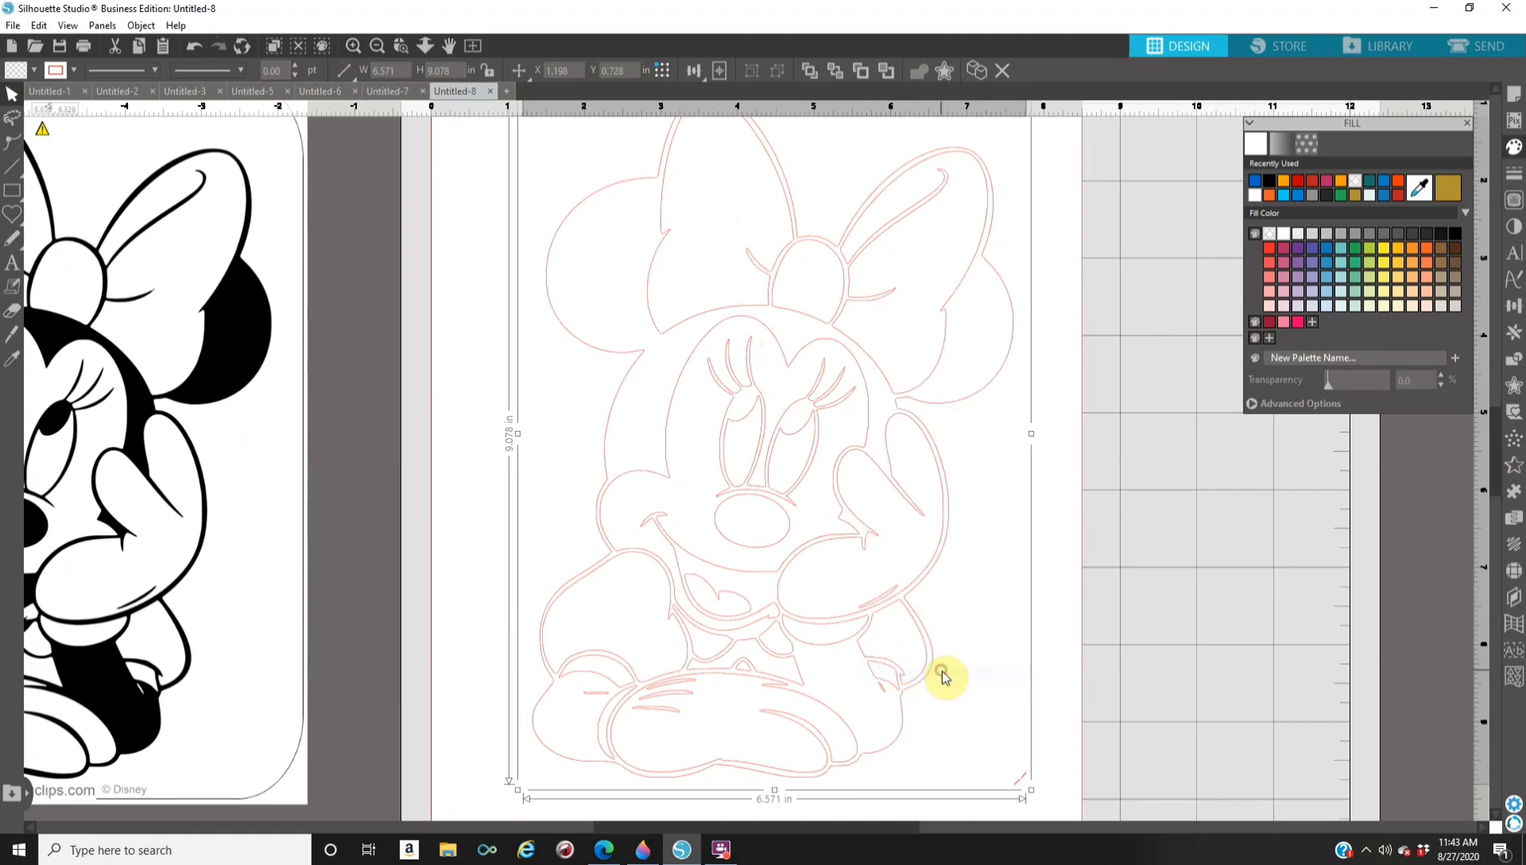
{"action": "left_click", "coordinate": [1354, 638]}
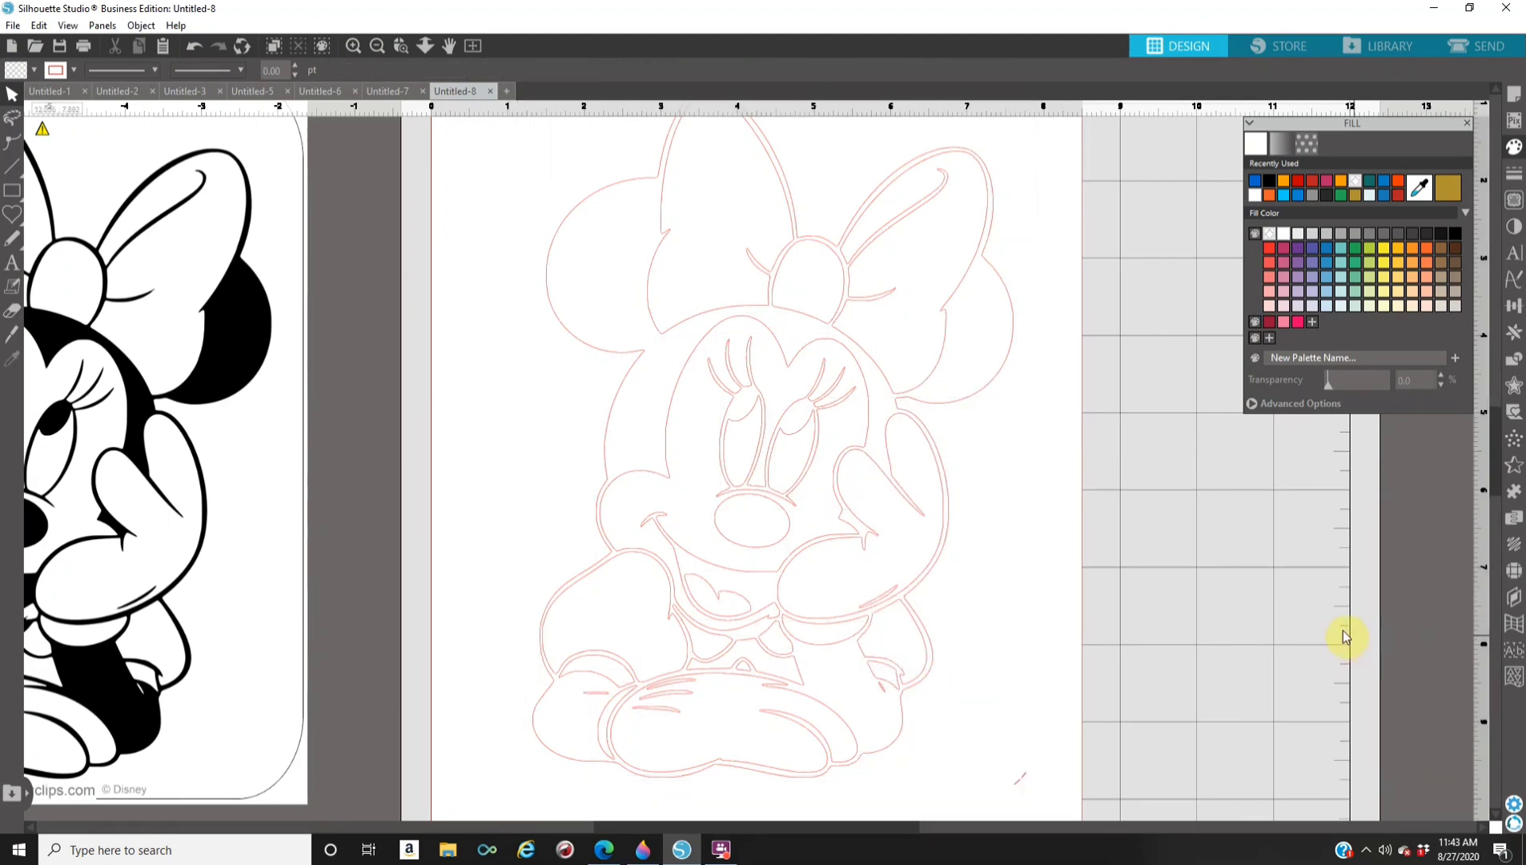
{"action": "left_click", "coordinate": [196, 48]}
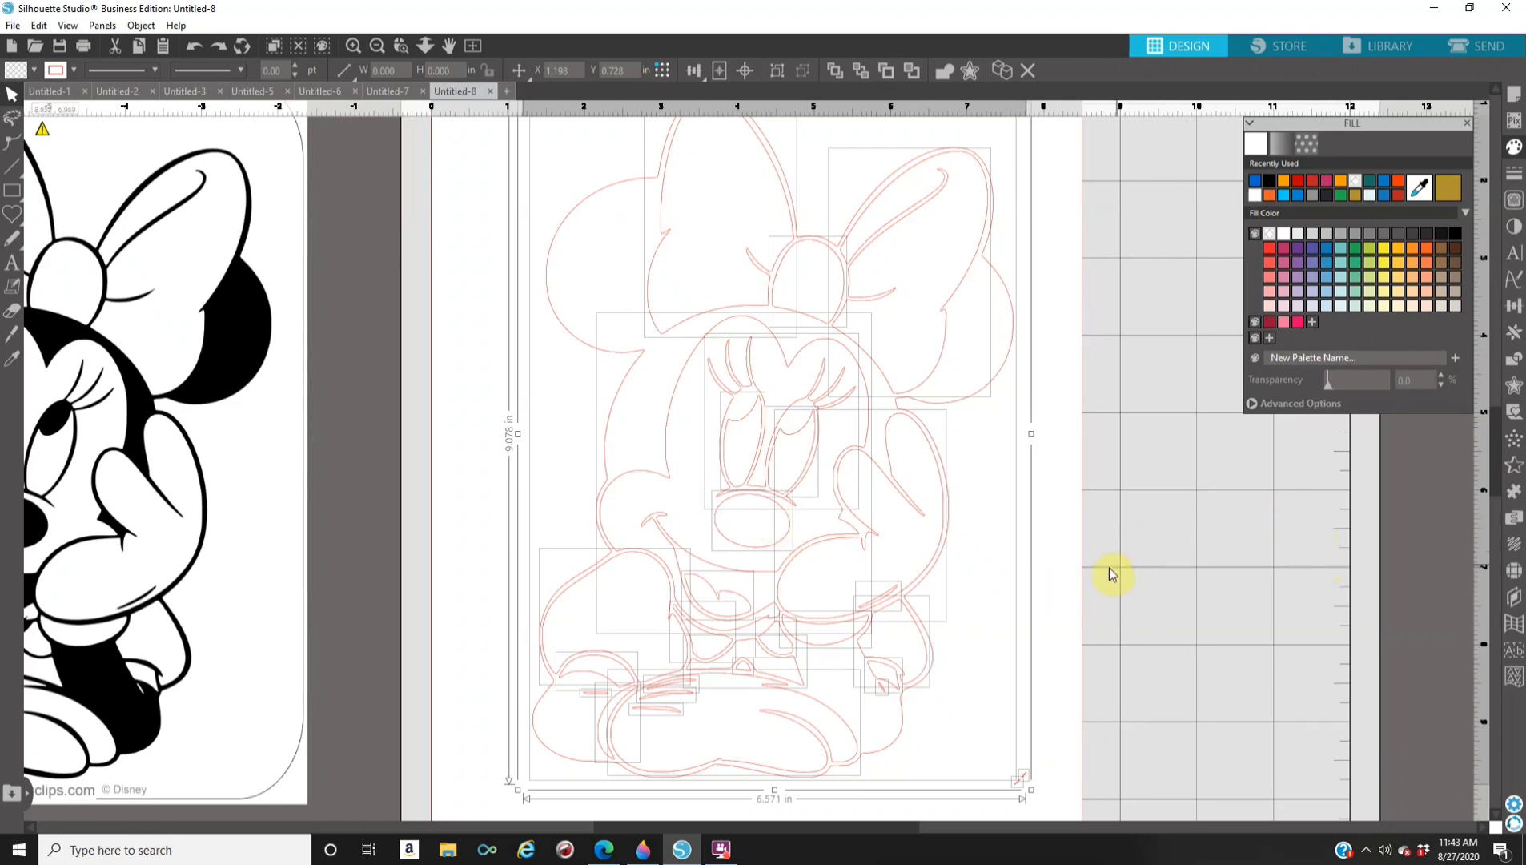
{"action": "left_click", "coordinate": [1185, 596]}
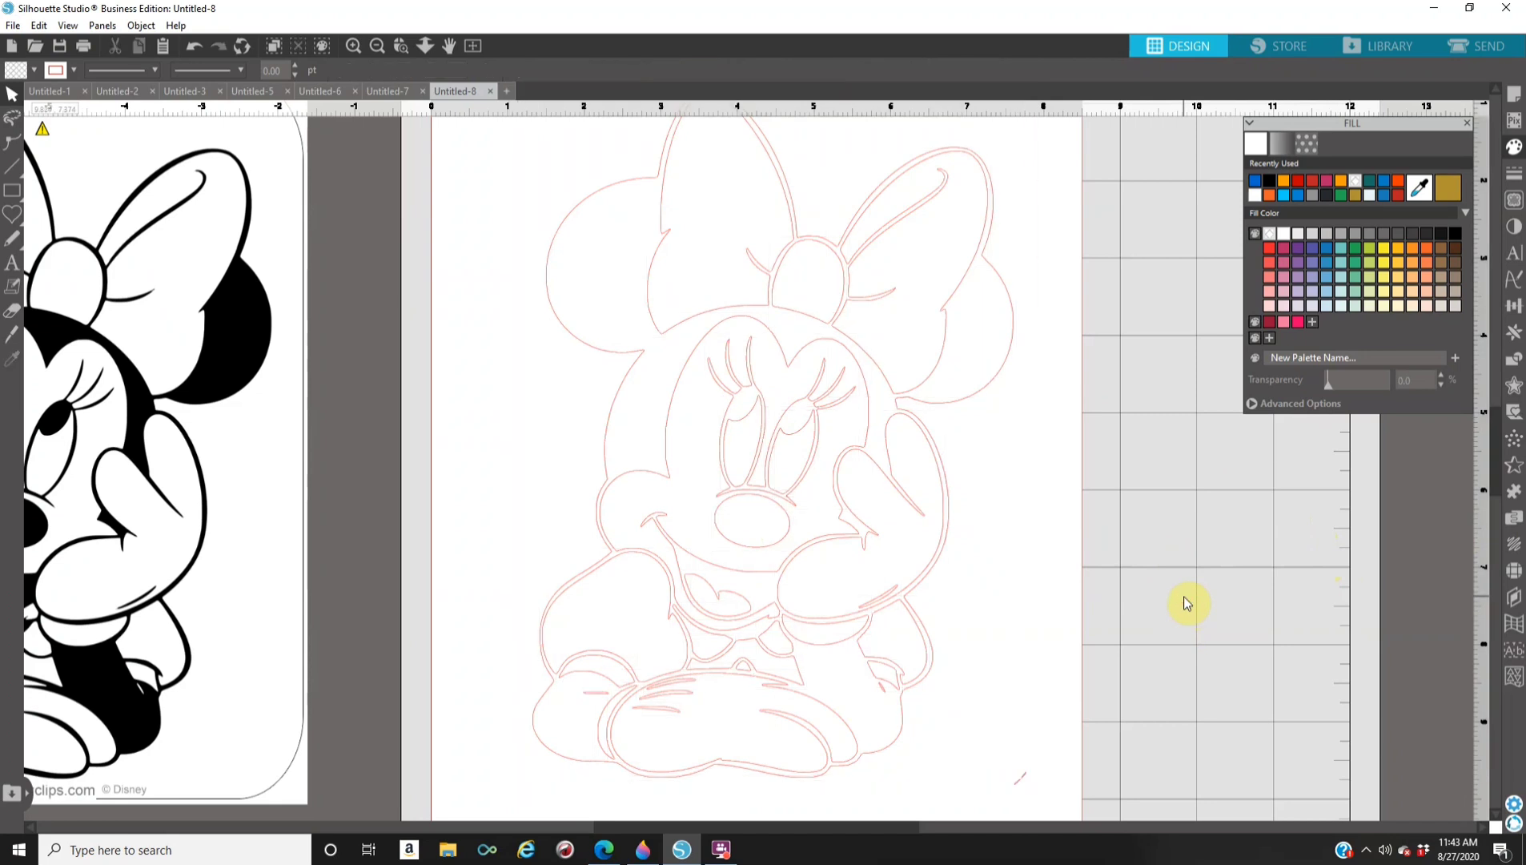
Delete the stray corner marks around the traced figure and shift the original image slightly upward beside the mat.
{"action": "left_click", "coordinate": [376, 47]}
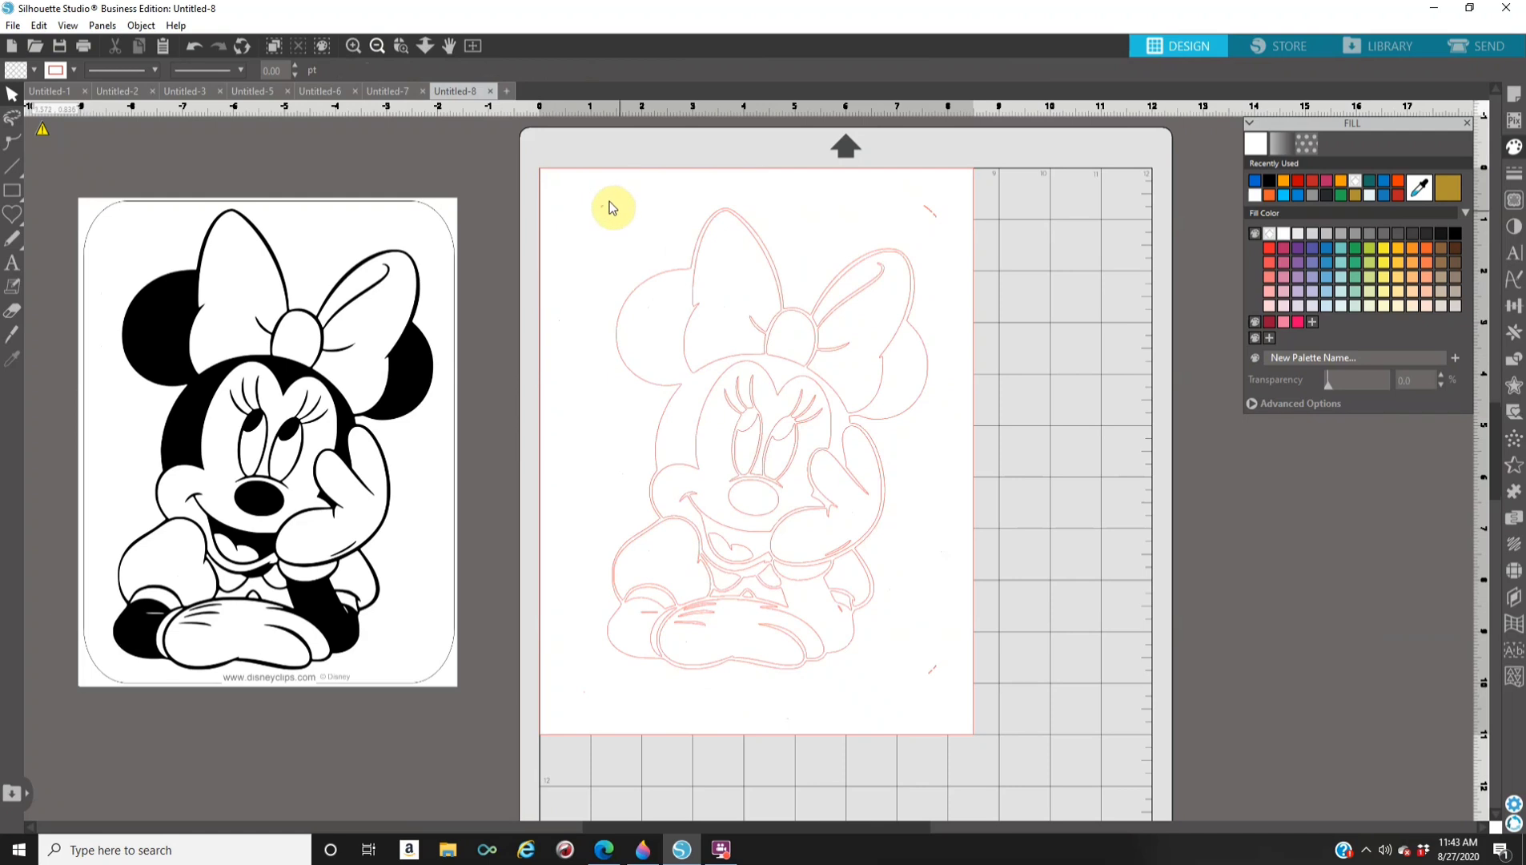
{"action": "left_click_drag", "start_coordinate": [581, 192], "coordinate": [630, 232]}
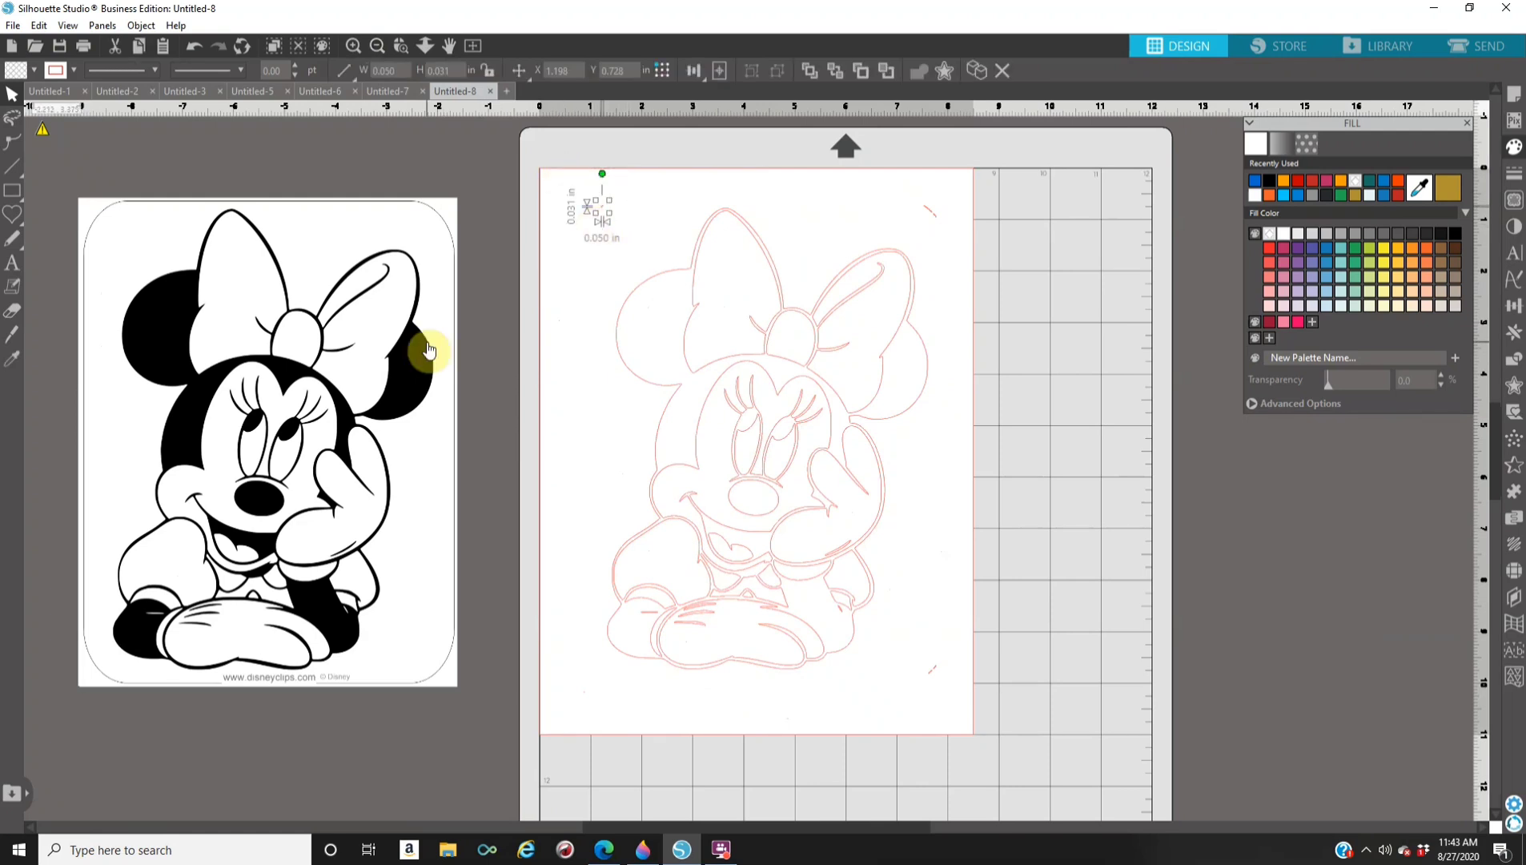
{"action": "key", "text": "Delete"}
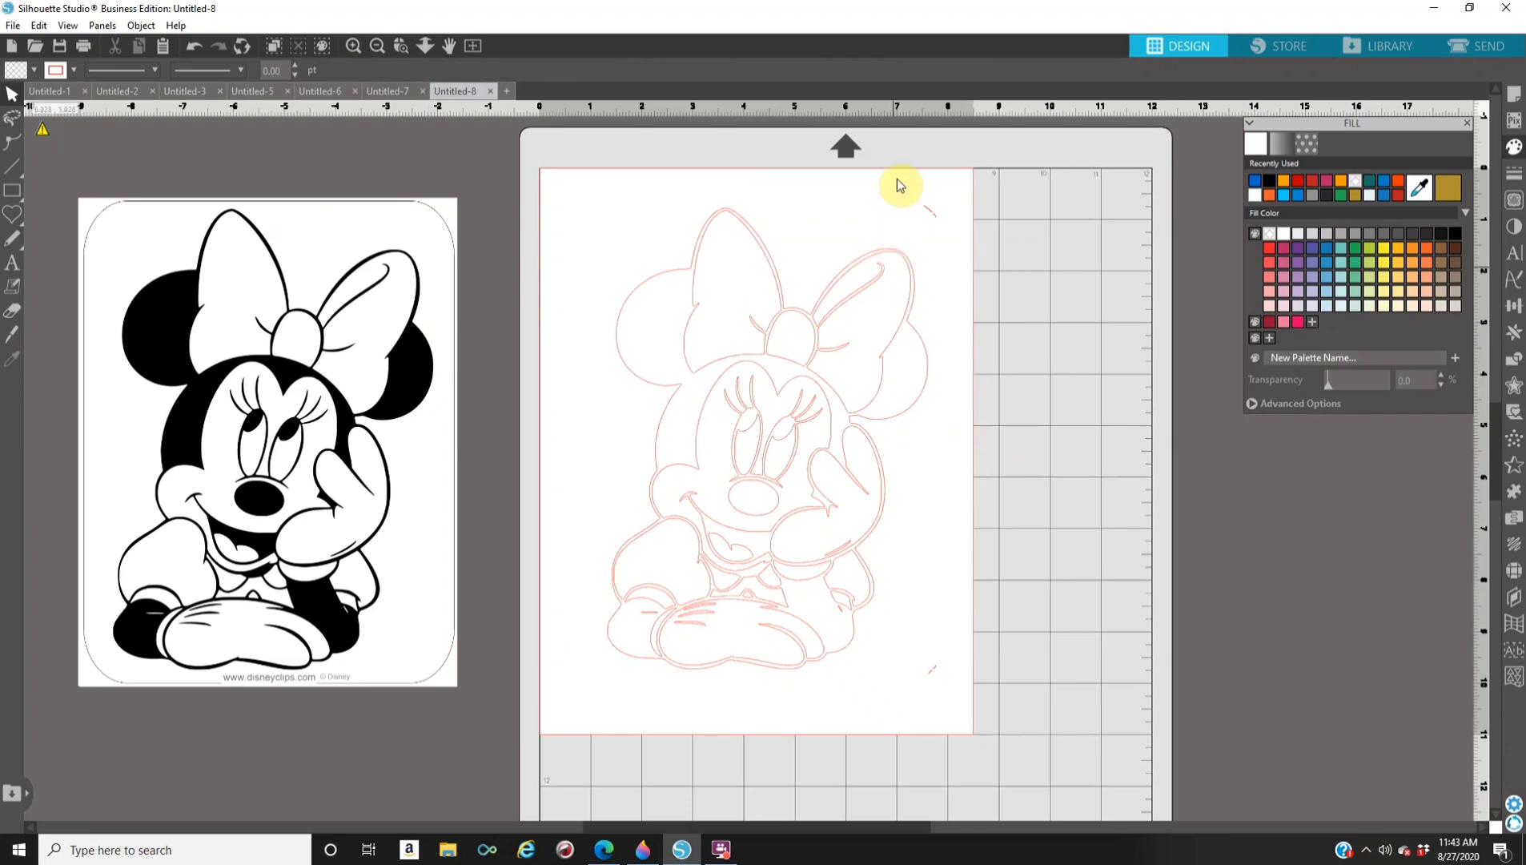
{"action": "left_click_drag", "start_coordinate": [950, 229], "coordinate": [968, 249]}
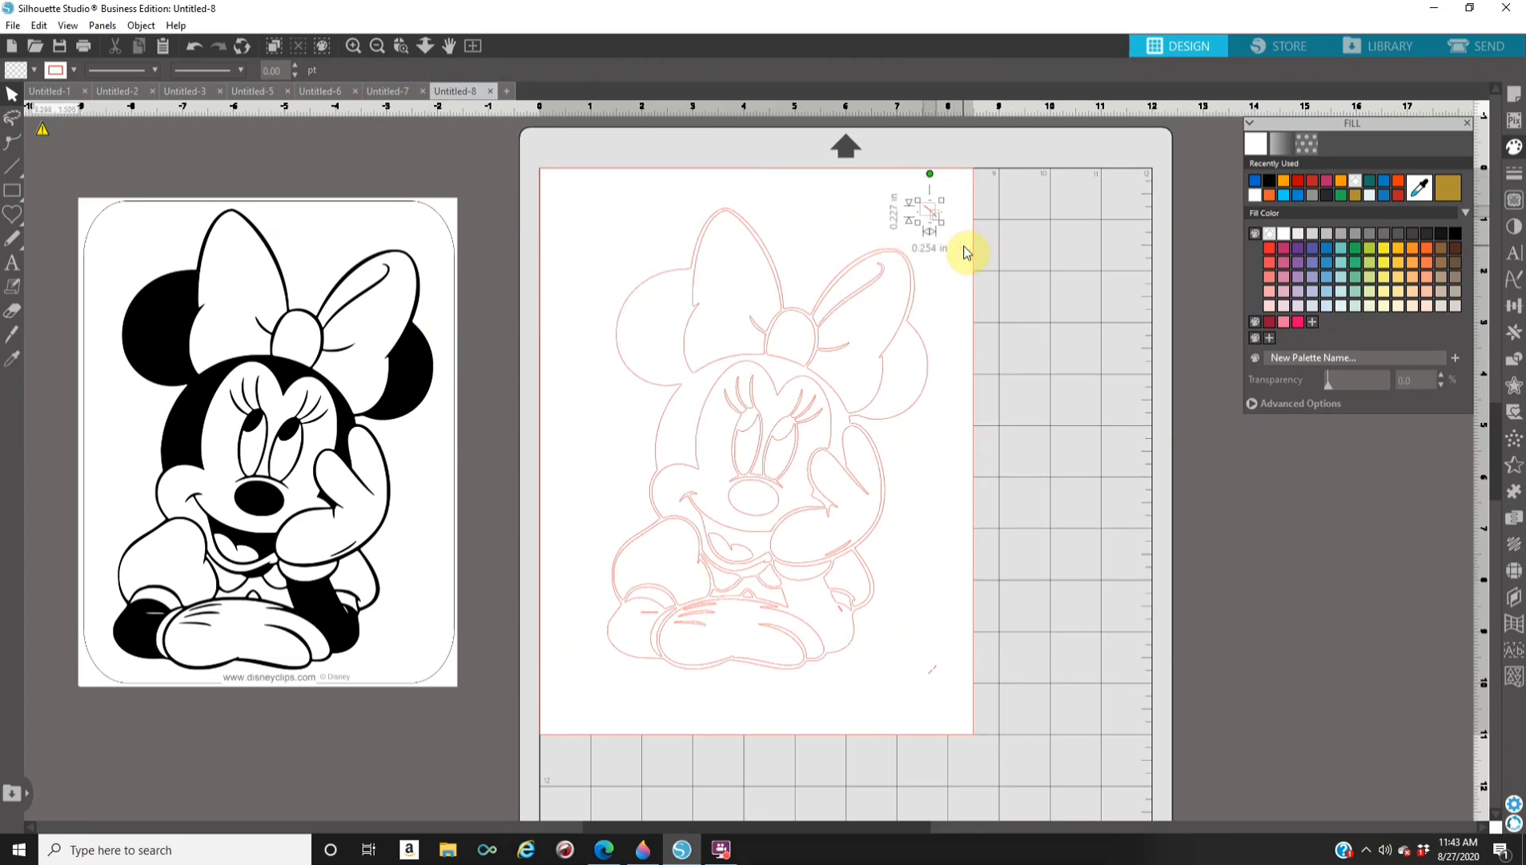
{"action": "key", "text": "Delete"}
{"action": "left_click", "coordinate": [964, 709]}
{"action": "key", "text": "Delete"}
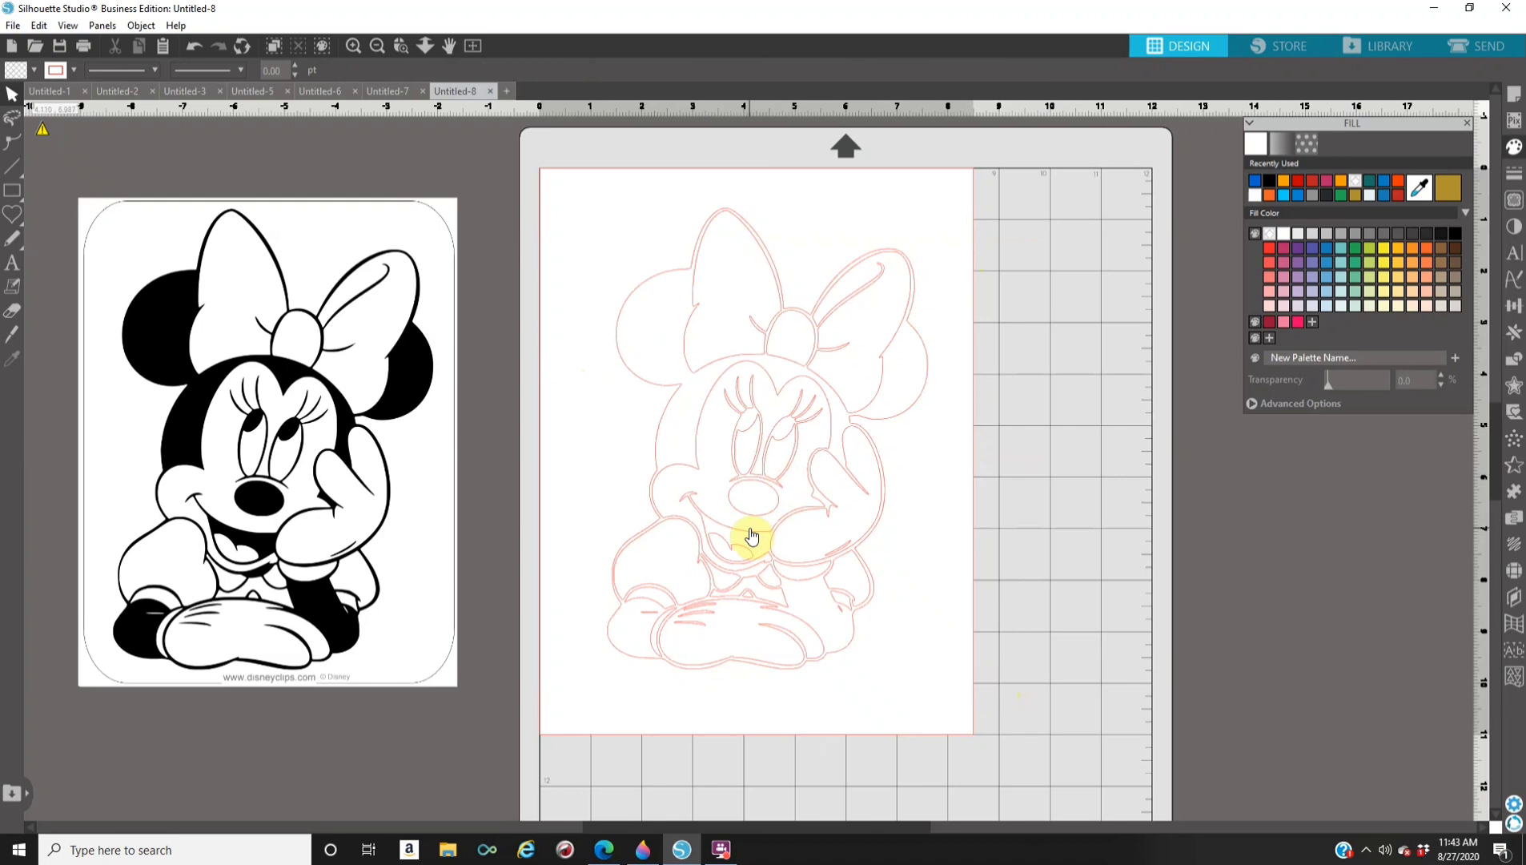
{"action": "left_click_drag", "start_coordinate": [375, 616], "coordinate": [409, 546]}
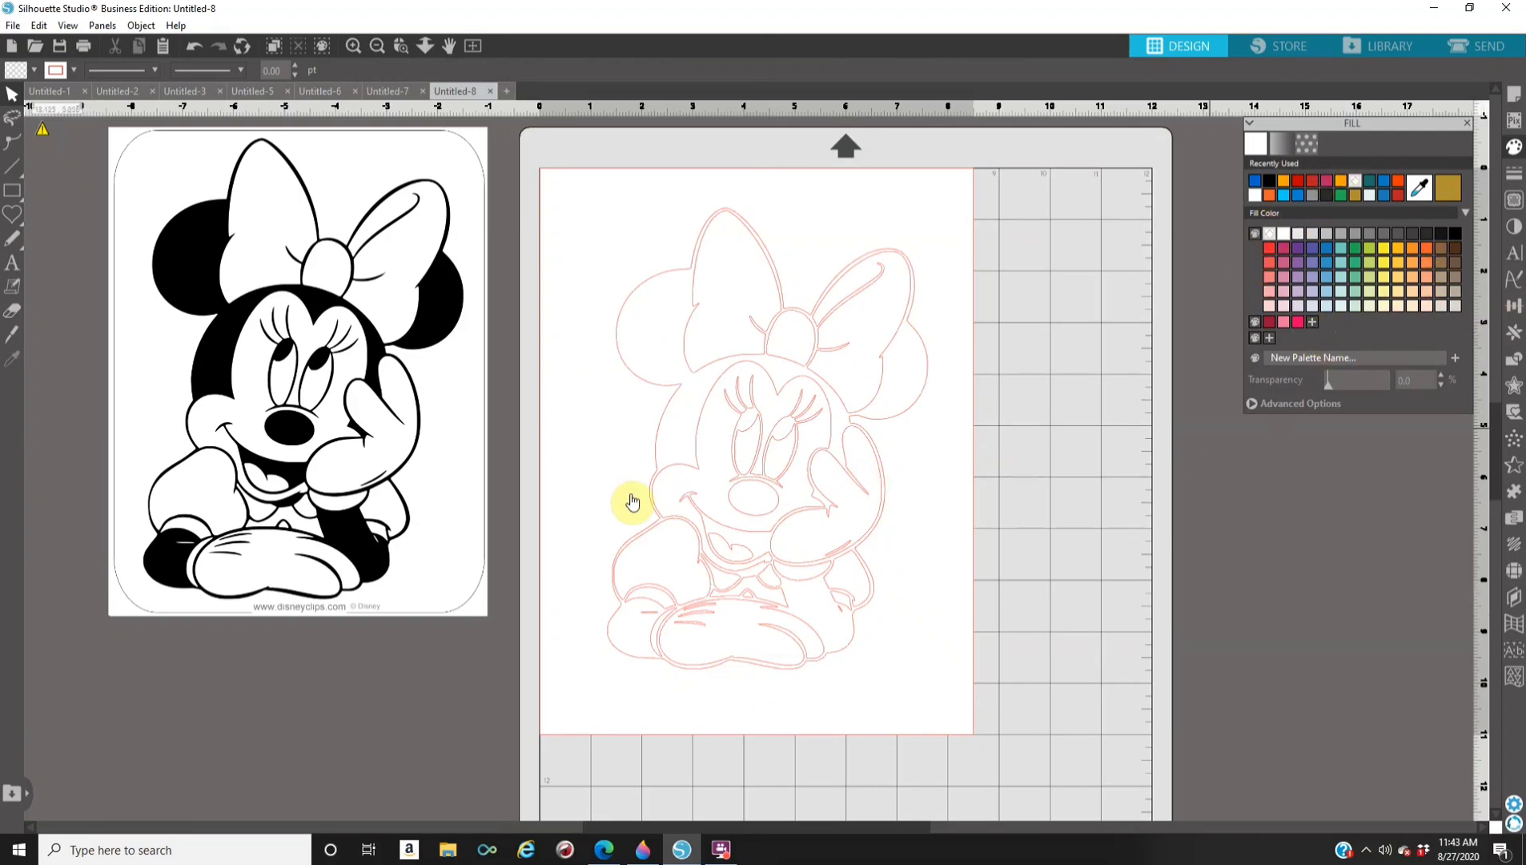
Switch to the browser and copy the Minnie image with the yellow polka-dot dress from the Minnie mouse image results.
{"action": "left_click", "coordinate": [602, 856]}
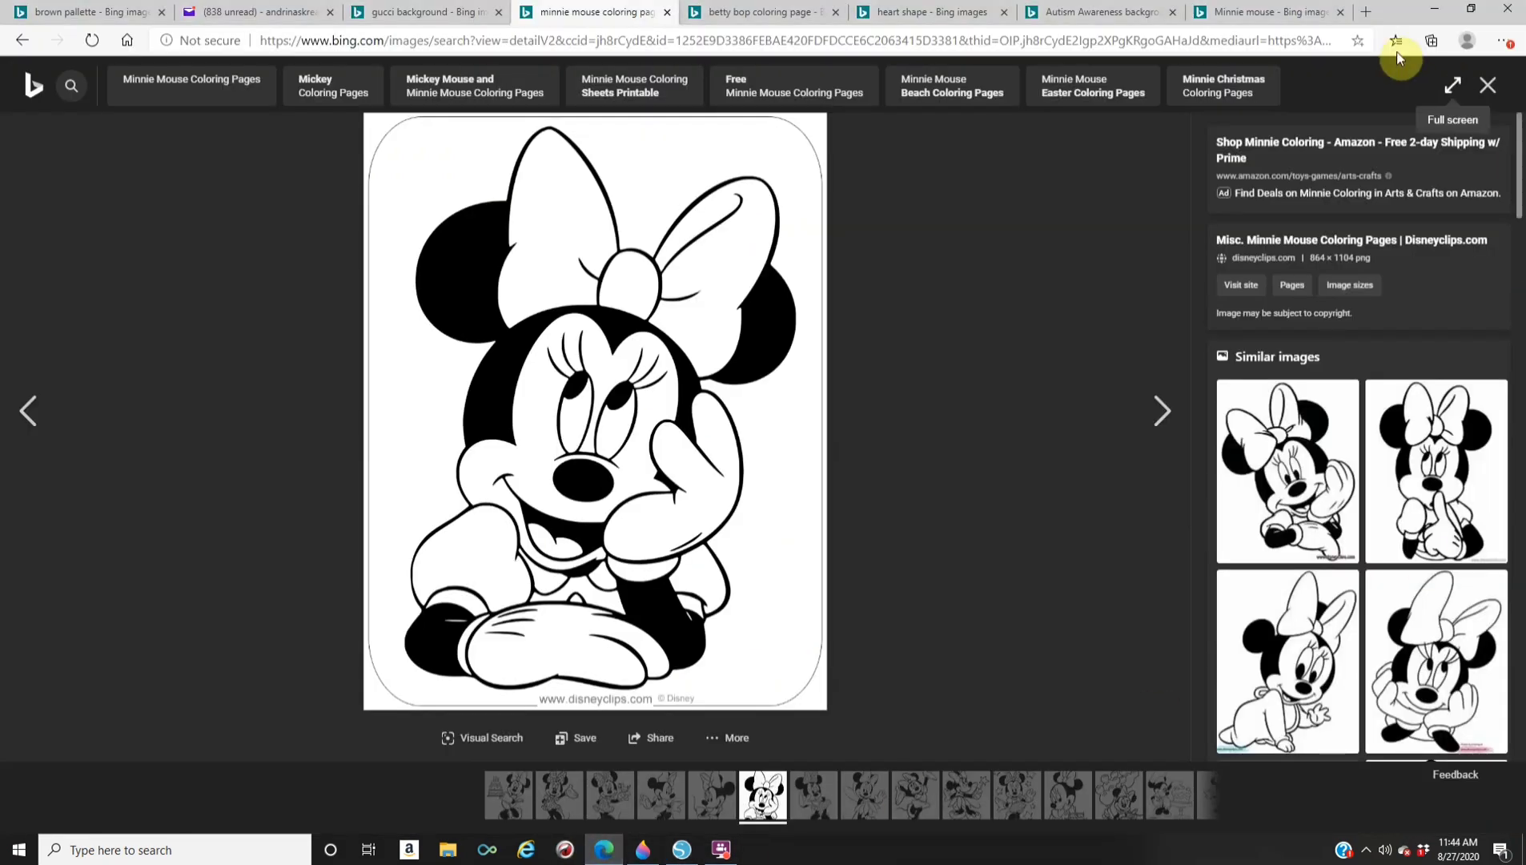
{"action": "left_click", "coordinate": [1279, 14]}
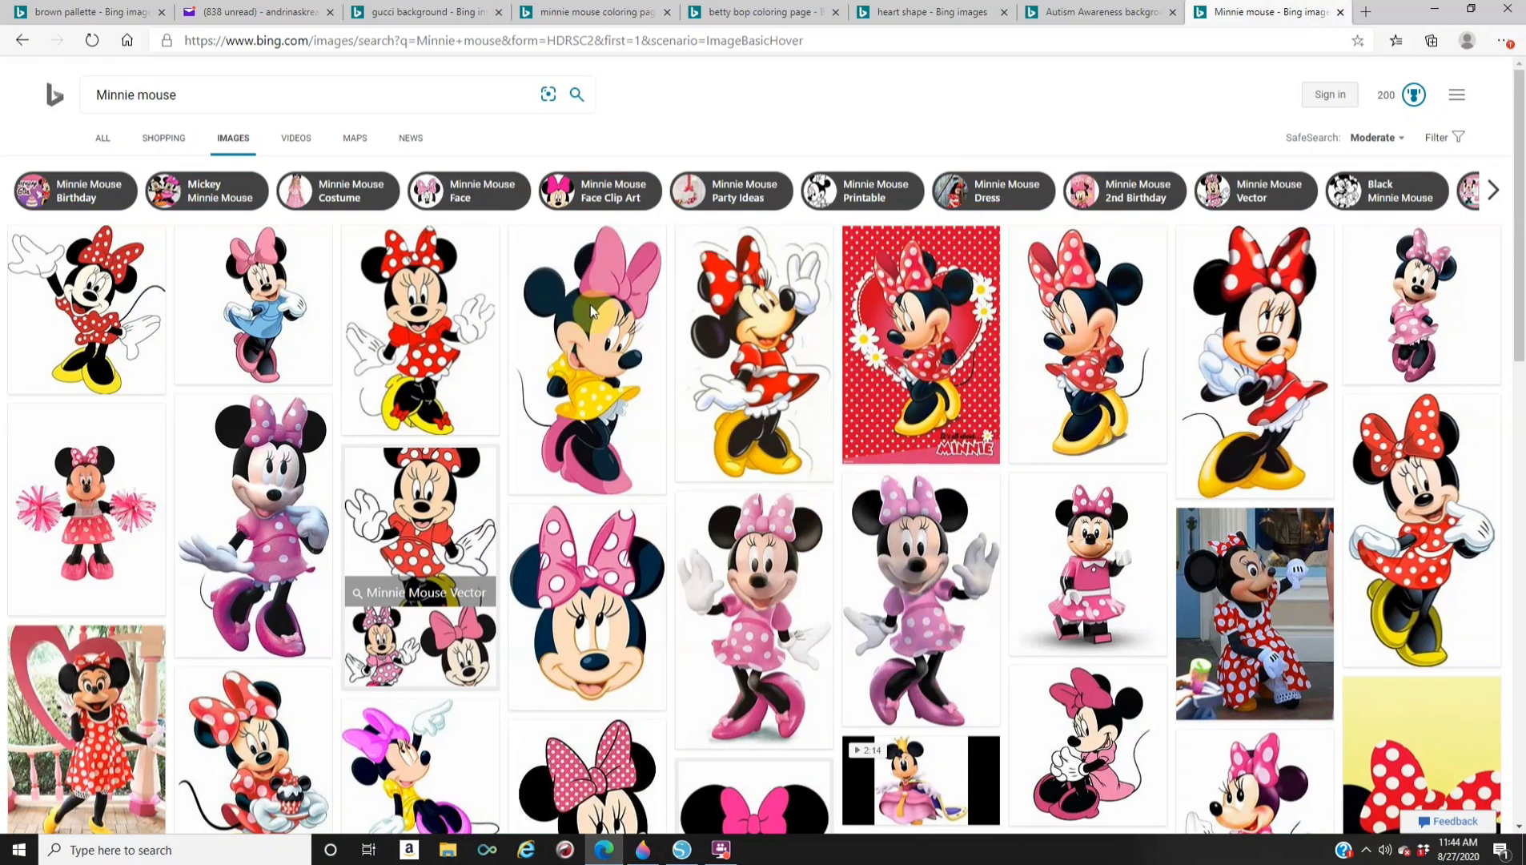
{"action": "left_click", "coordinate": [613, 340]}
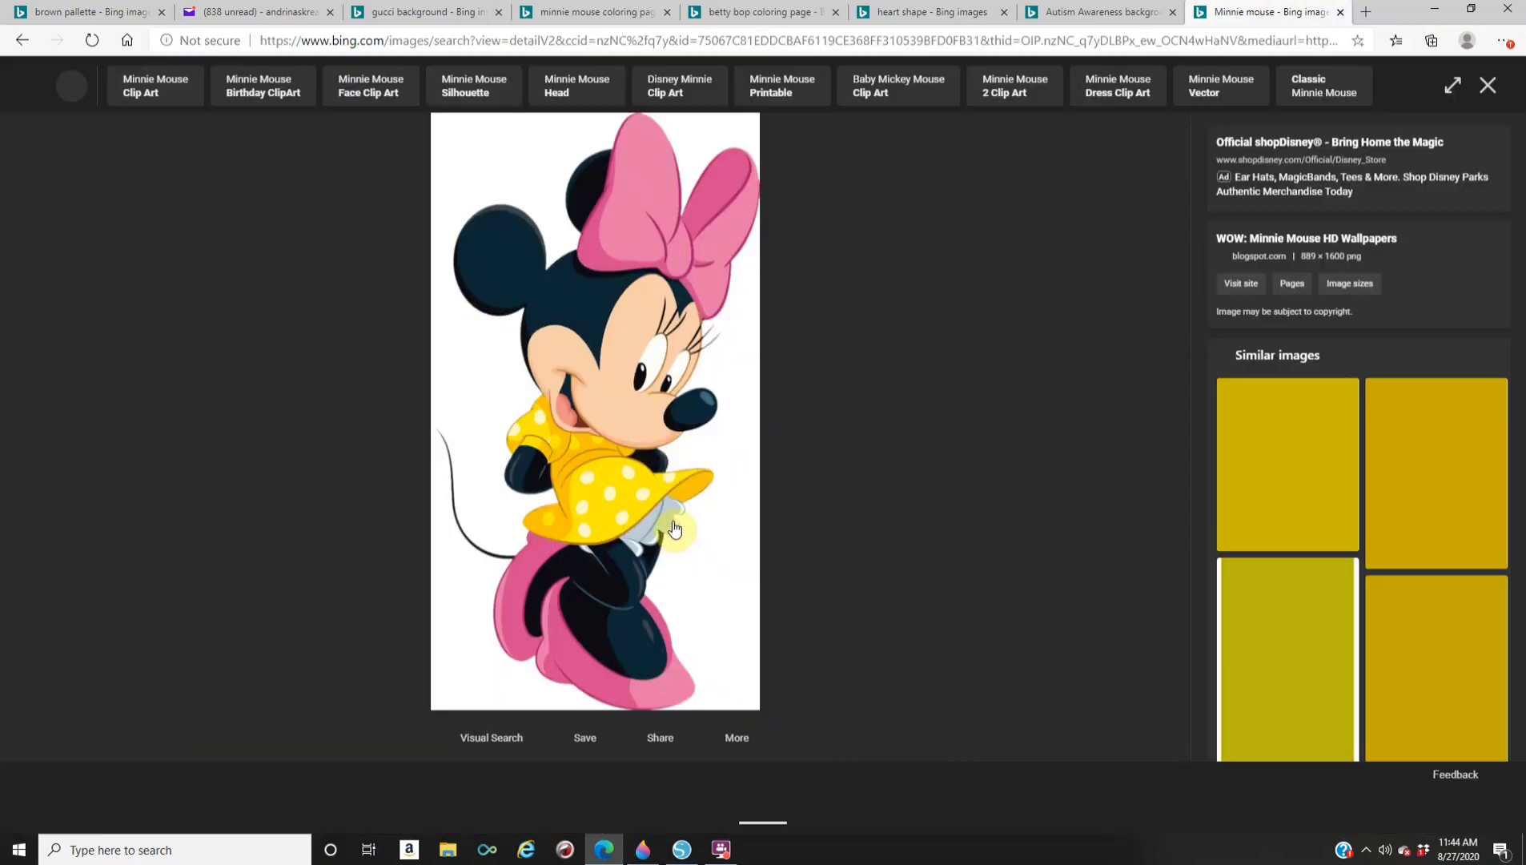
{"action": "right_click", "coordinate": [546, 421]}
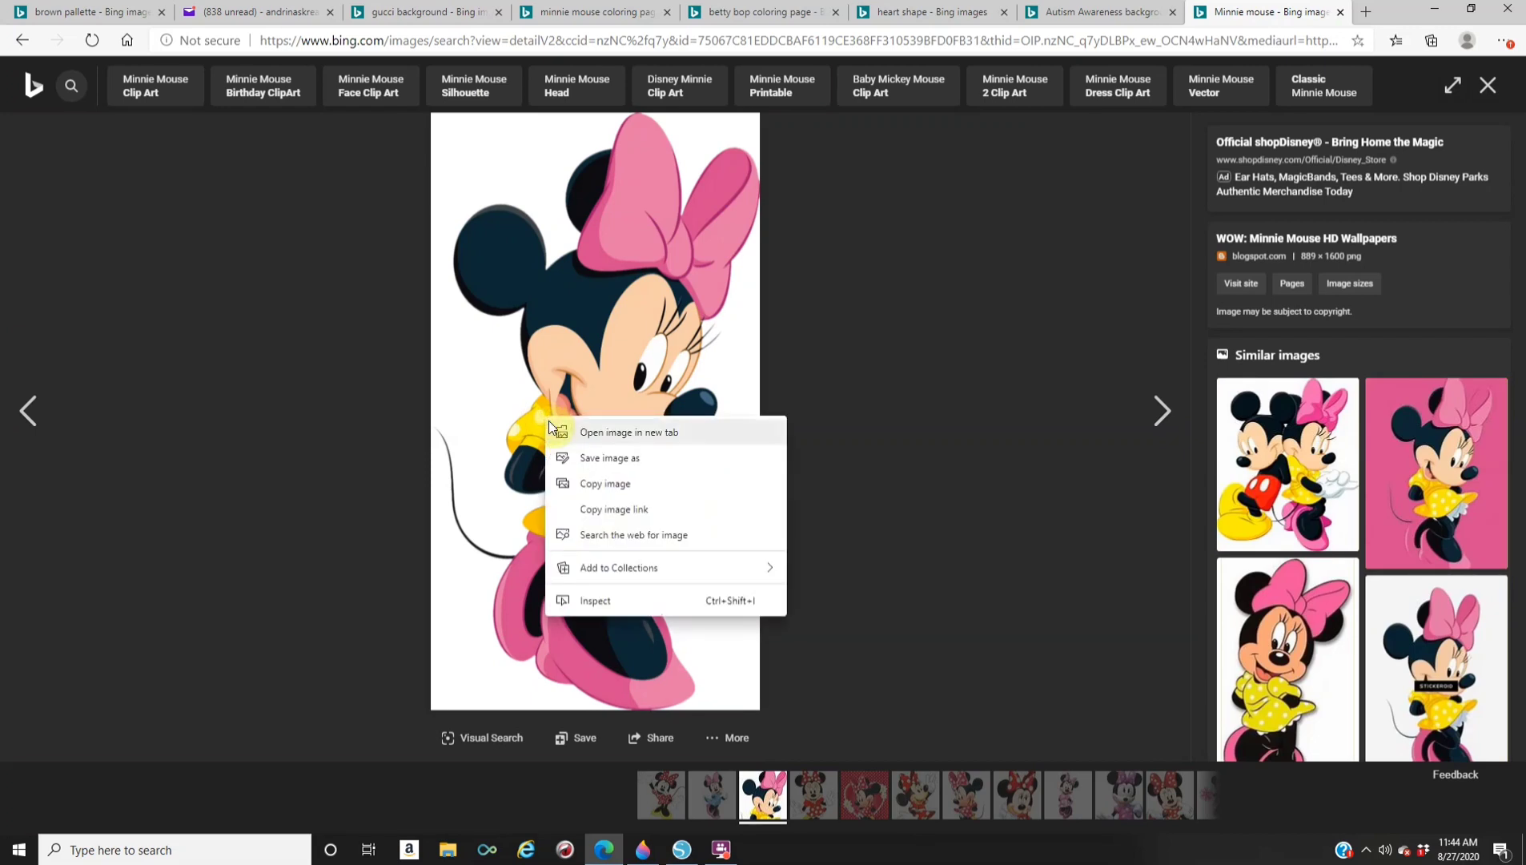
{"action": "left_click", "coordinate": [625, 484]}
Switch to Silhouette Studio, paste the colored Minnie image and place it beside the page, clear of the traced figure.
{"action": "left_click", "coordinate": [683, 849]}
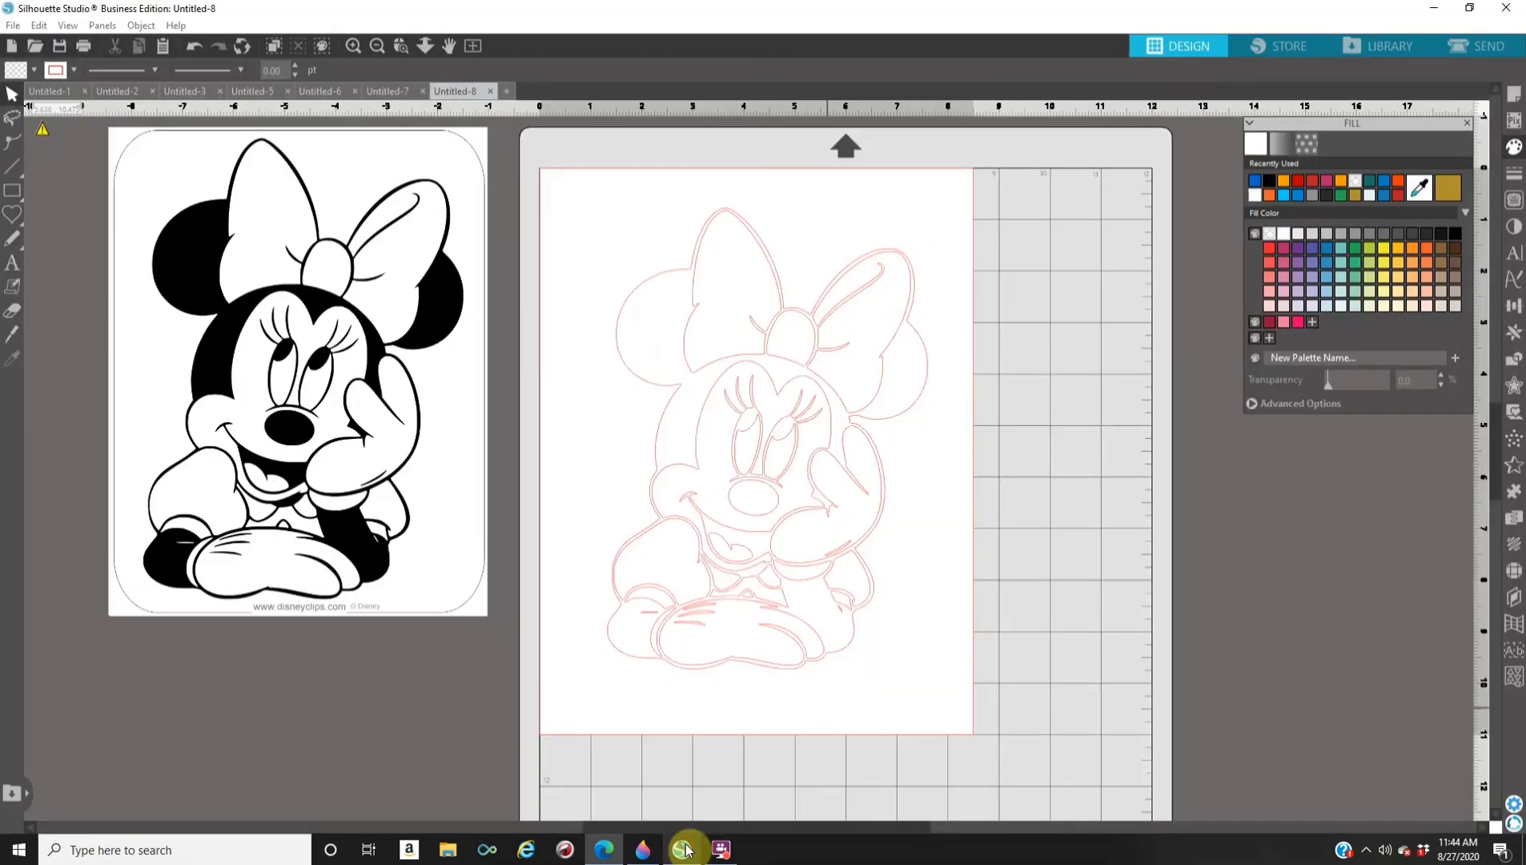
{"action": "right_click", "coordinate": [1066, 424]}
{"action": "left_click", "coordinate": [1117, 498]}
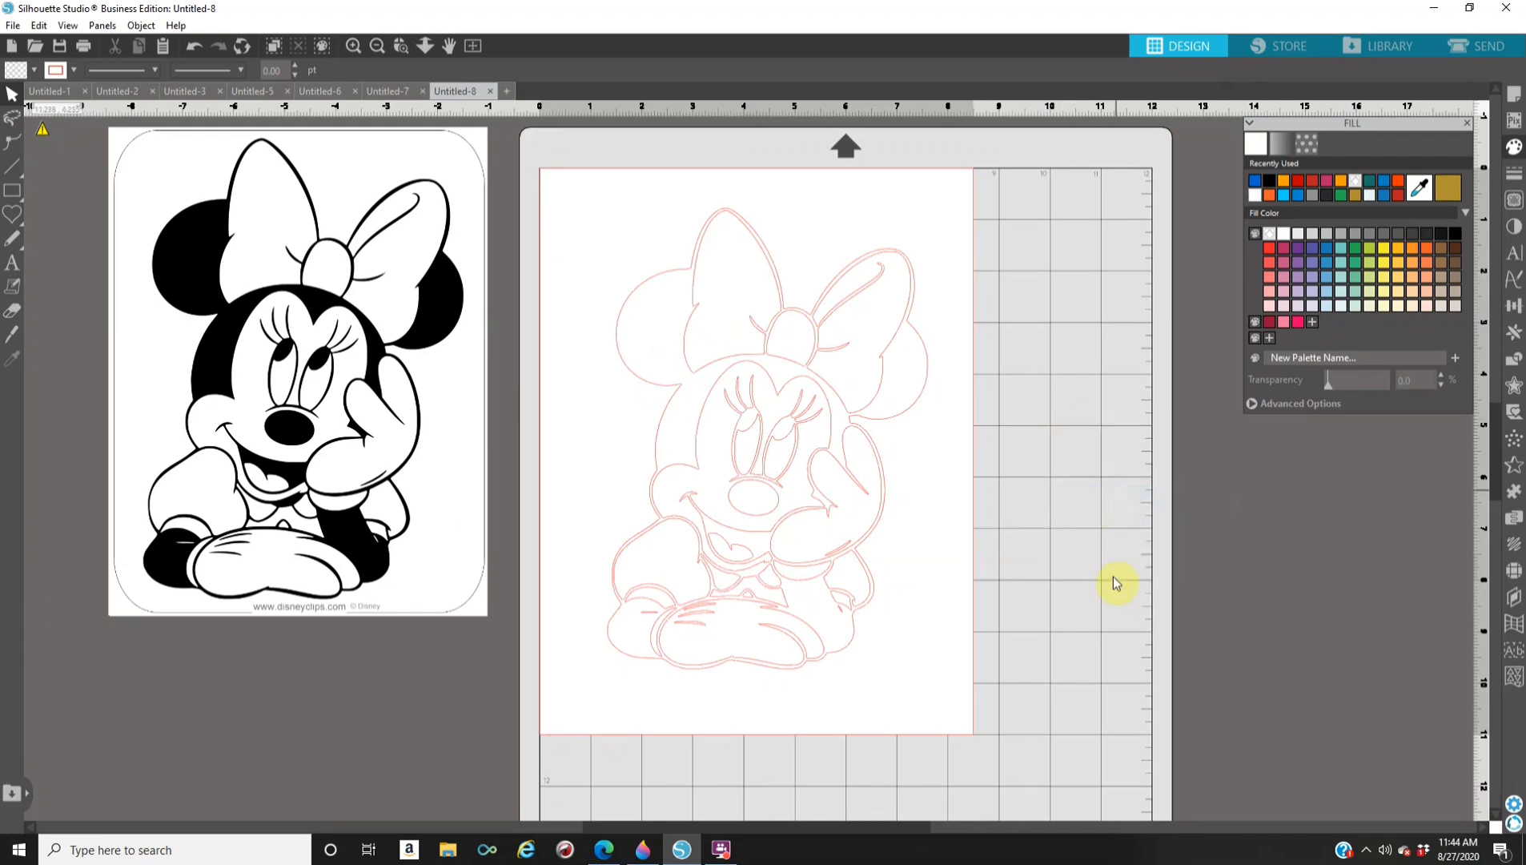
{"action": "mouse_move", "coordinate": [820, 450]}
{"action": "left_mouse_down"}
{"action": "mouse_move", "coordinate": [1144, 494]}
{"action": "mouse_move", "coordinate": [1141, 405]}
{"action": "mouse_move", "coordinate": [1074, 424]}
{"action": "left_mouse_up"}
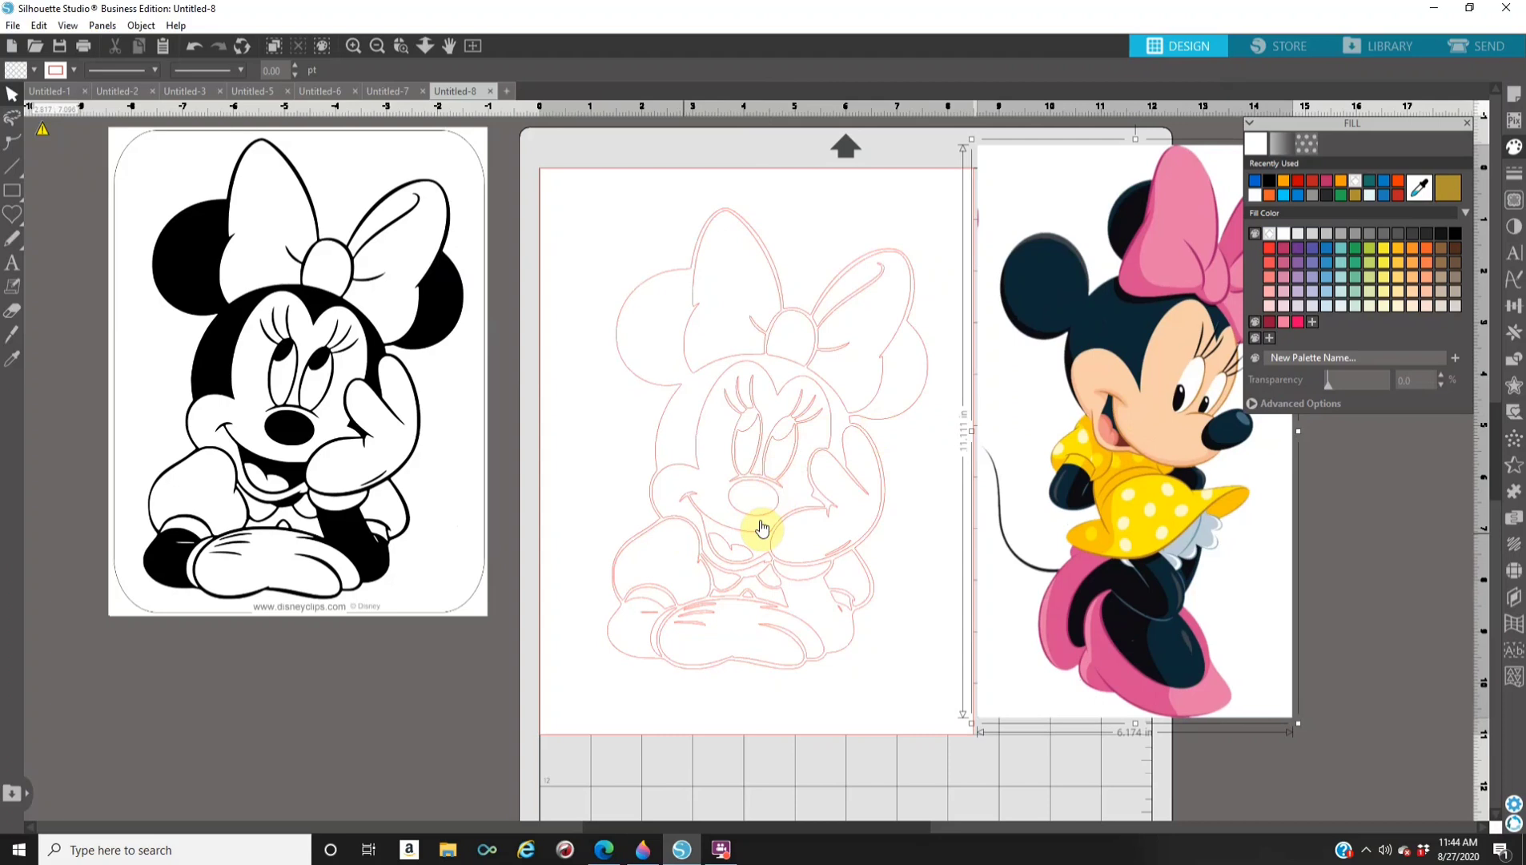
Fill the traced Minnie's face with the peach skin color sampled from the colored reference image.
{"action": "left_click", "coordinate": [352, 46]}
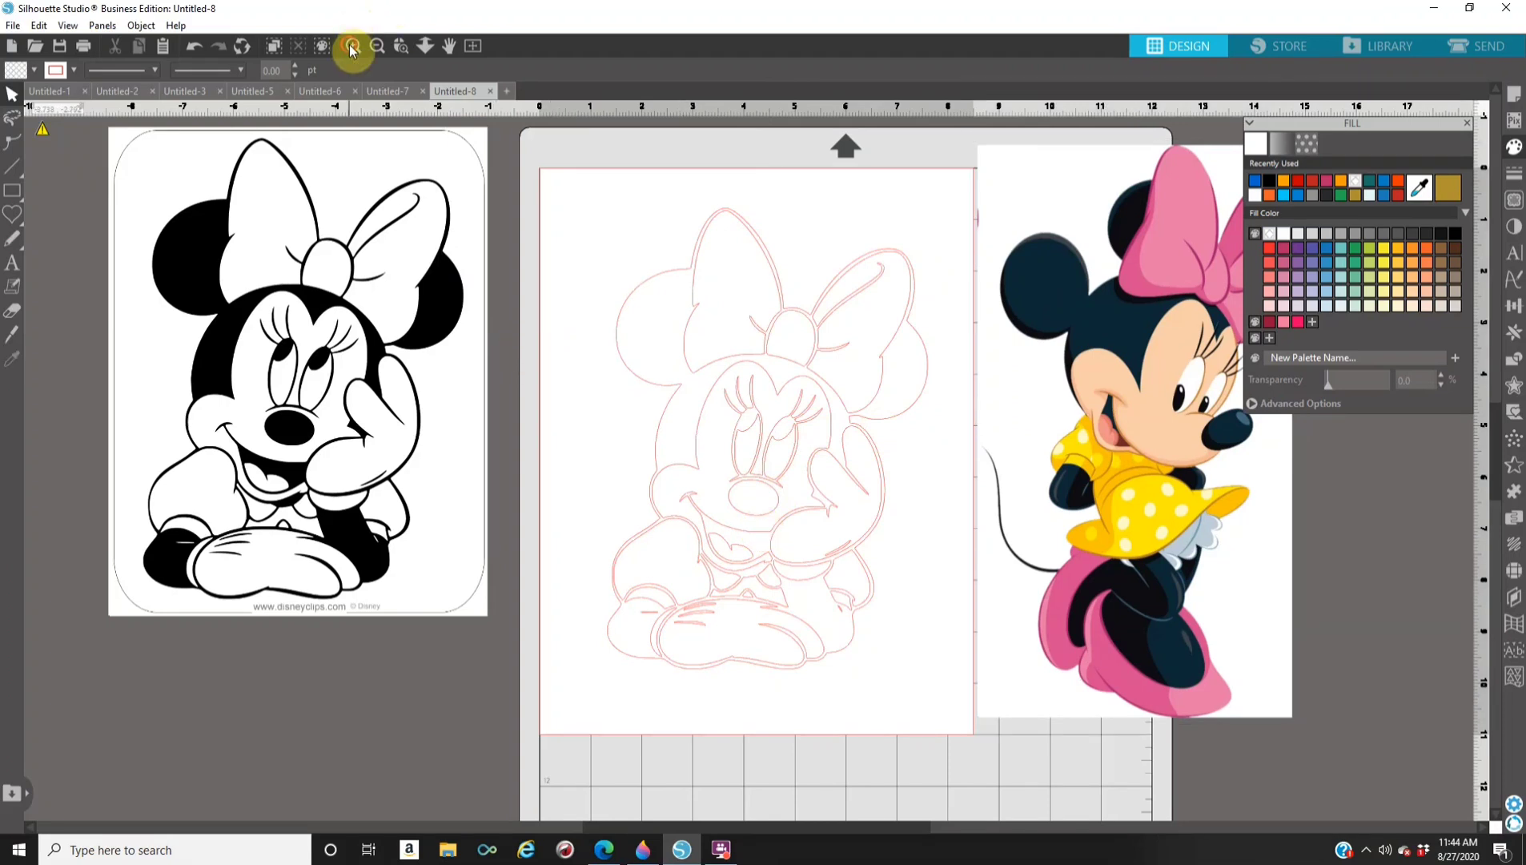
{"action": "left_click", "coordinate": [351, 48]}
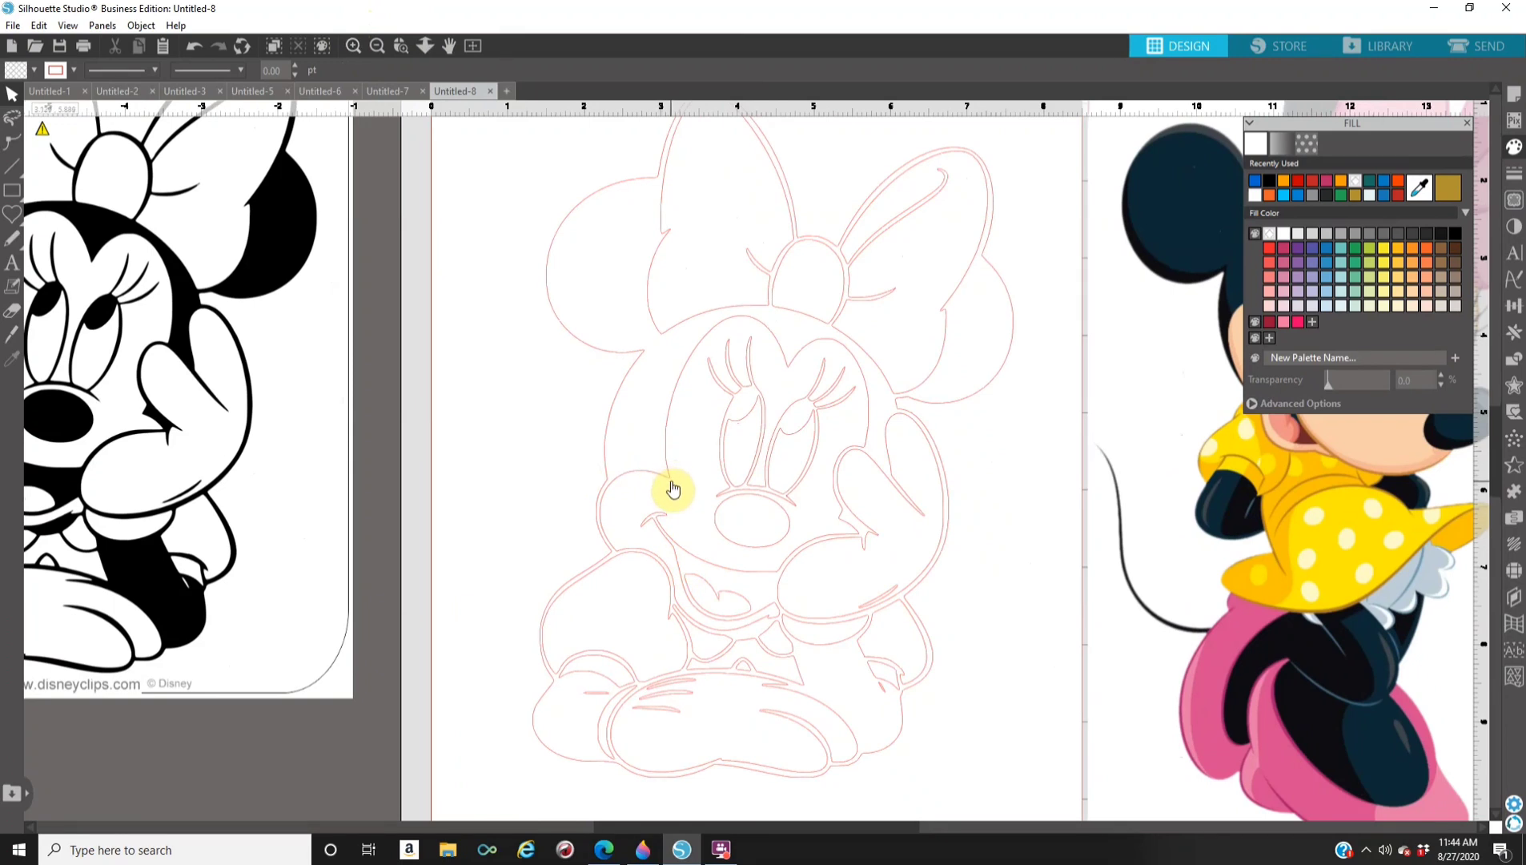
{"action": "left_click", "coordinate": [672, 486]}
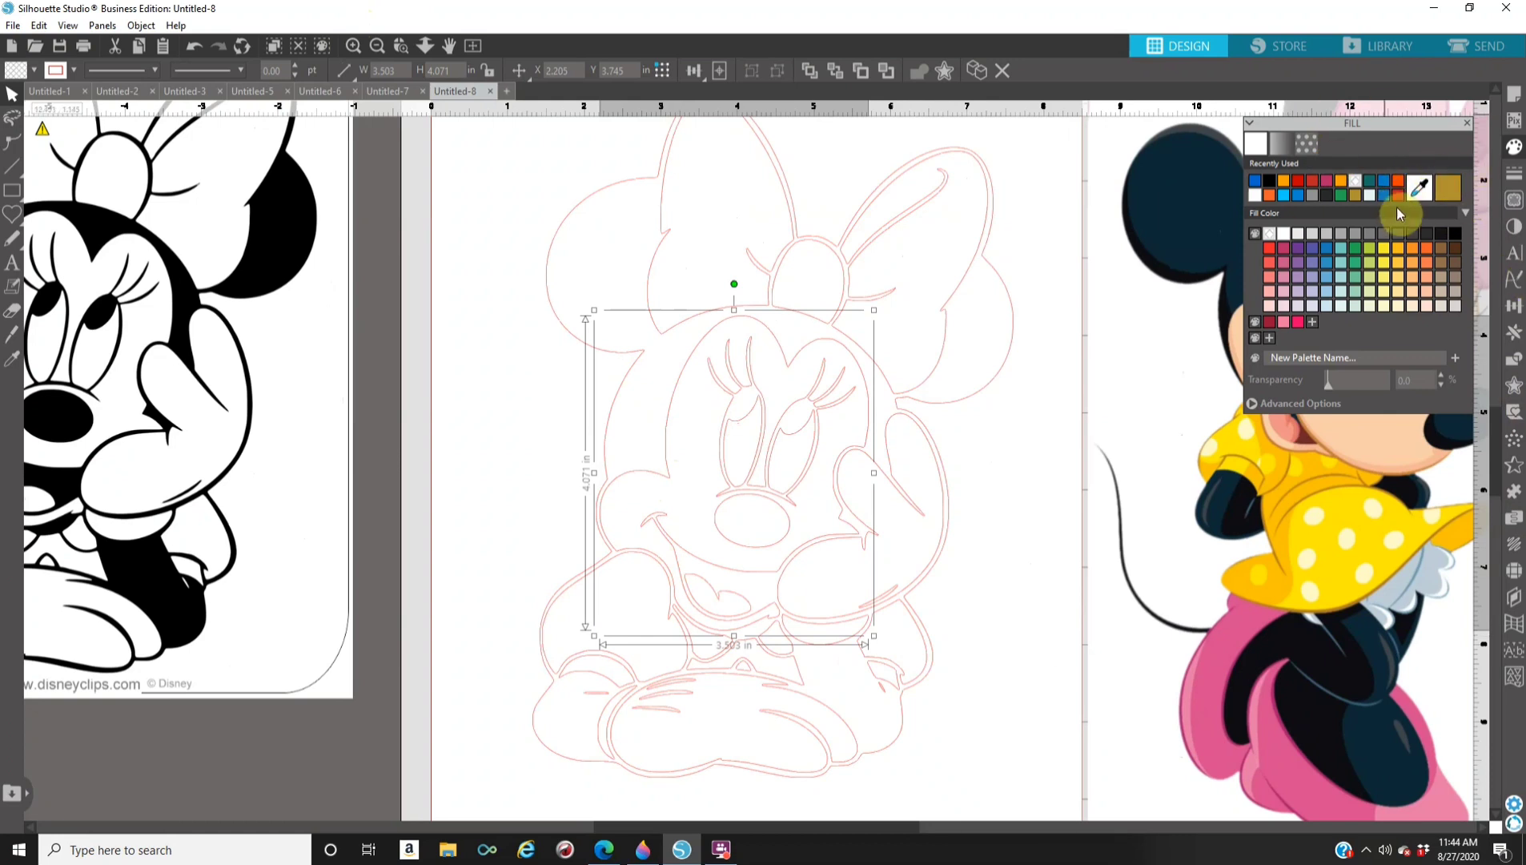
{"action": "left_click", "coordinate": [1419, 187]}
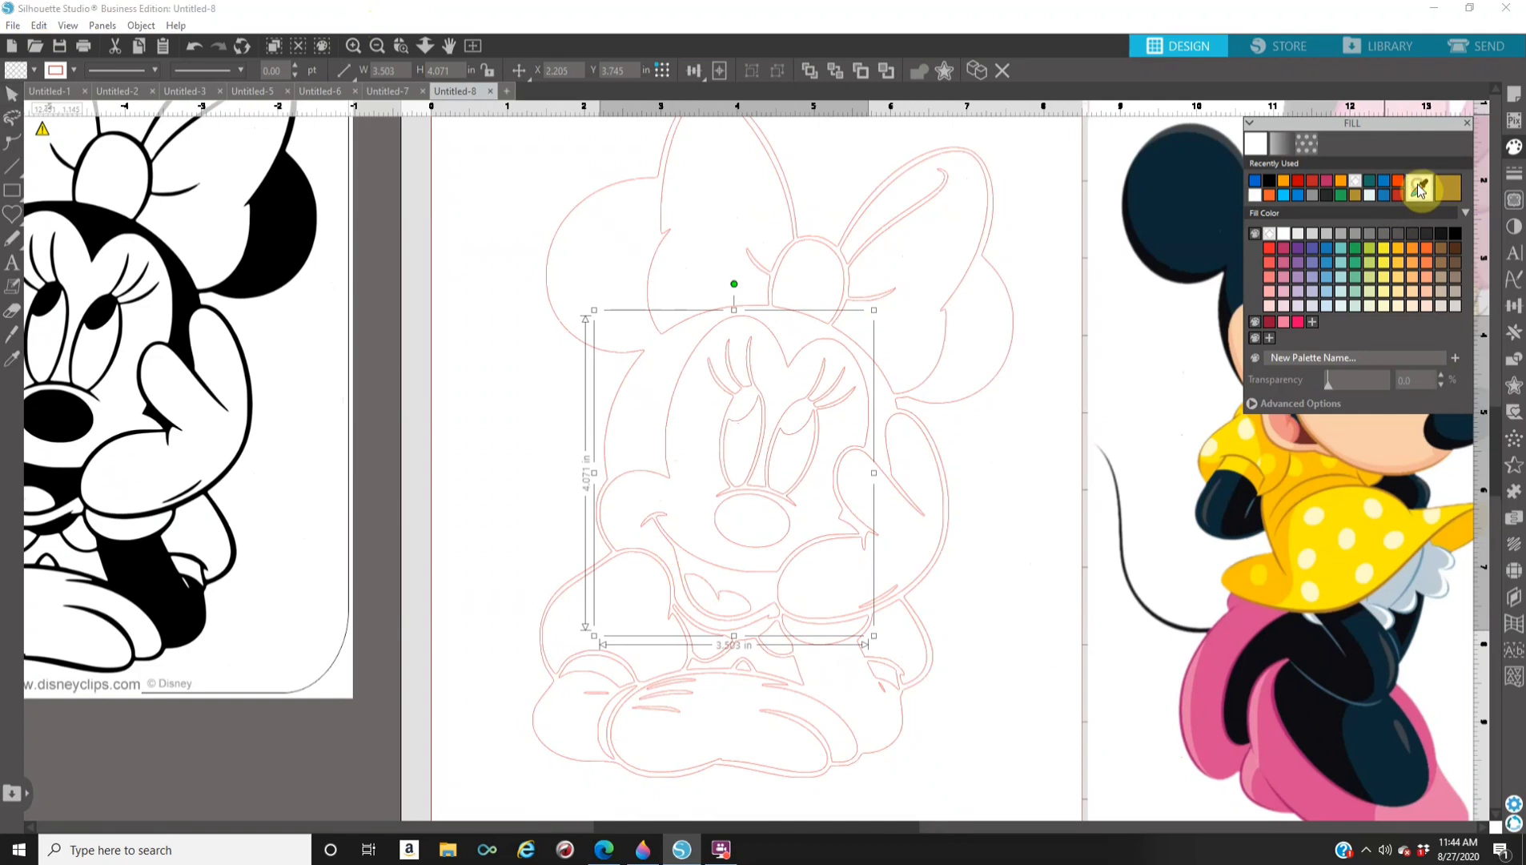
{"action": "left_click", "coordinate": [1384, 434]}
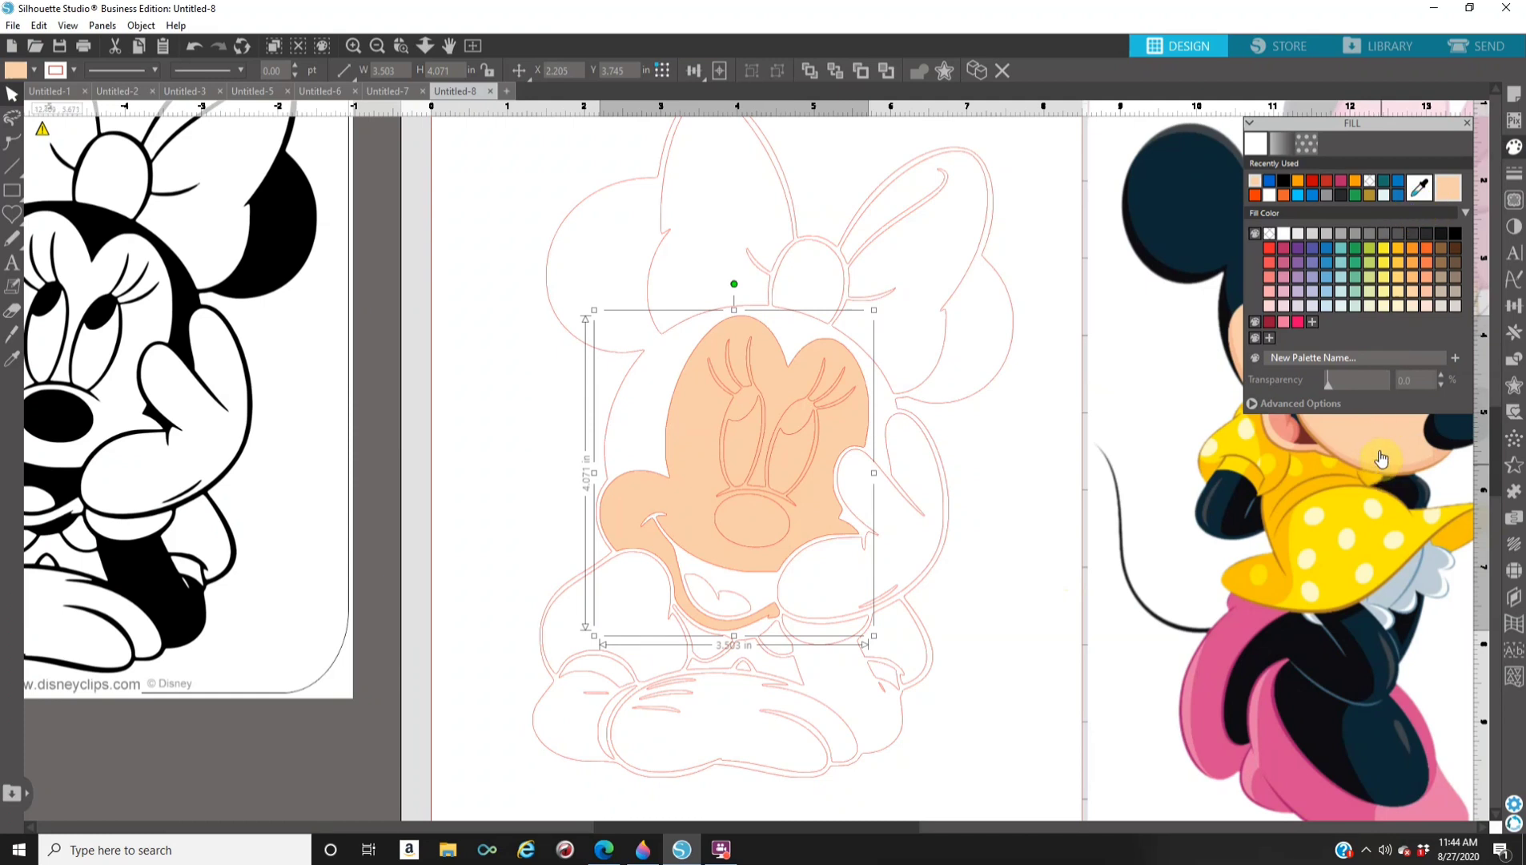
Shrink the colored reference image to about 2.63 × 4.74 in and place it just outside the page, beside the tracing.
{"action": "left_click_drag", "start_coordinate": [1381, 458], "coordinate": [1183, 449]}
{"action": "left_click_drag", "start_coordinate": [1058, 194], "coordinate": [900, 351]}
{"action": "left_click_drag", "start_coordinate": [755, 142], "coordinate": [1133, 384]}
{"action": "left_click", "coordinate": [671, 576]}
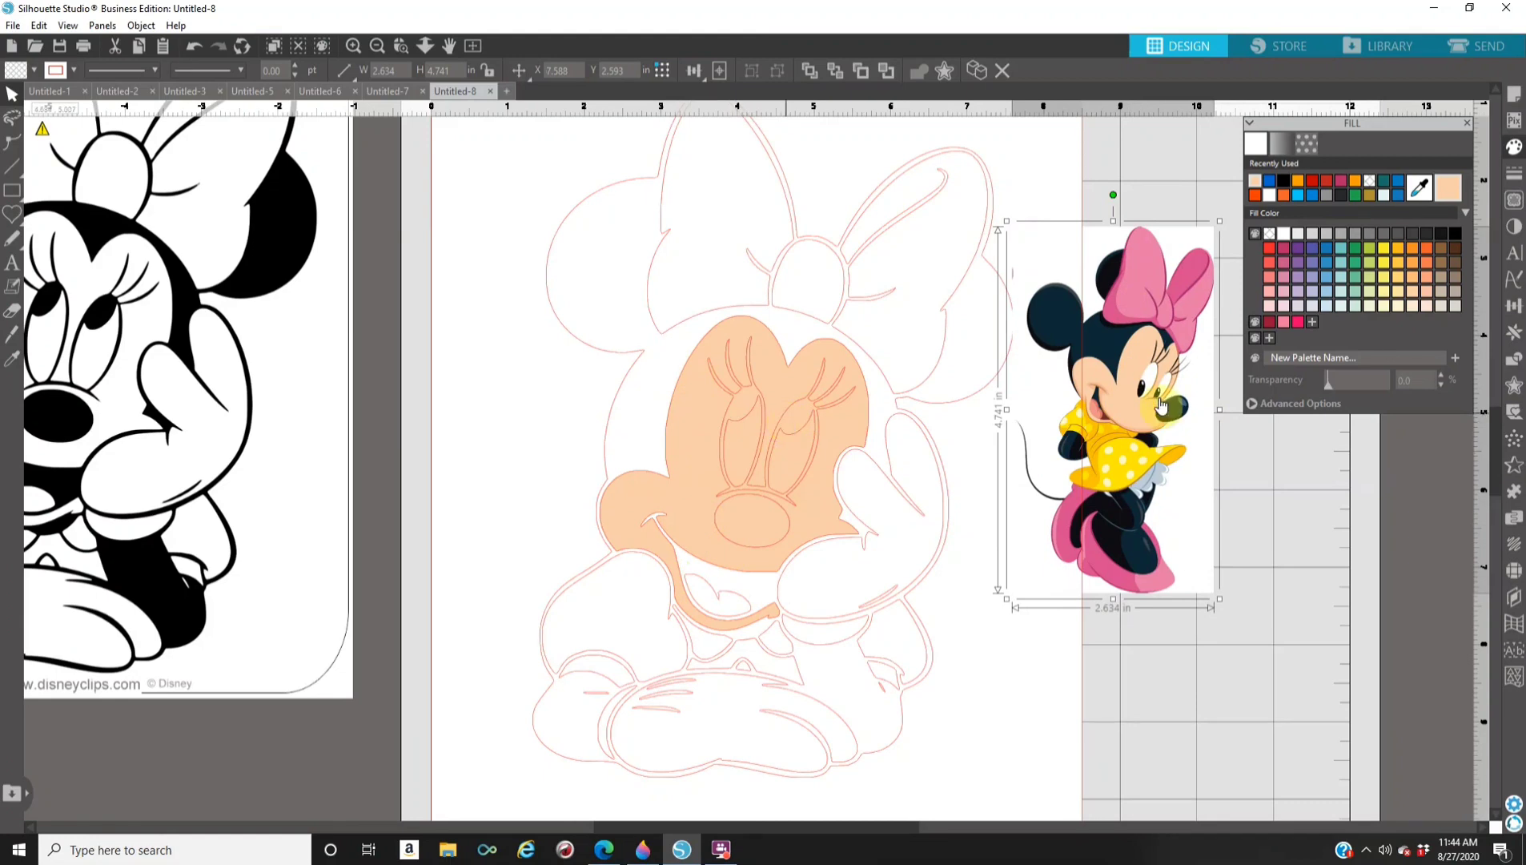
{"action": "left_click_drag", "start_coordinate": [1121, 441], "coordinate": [1191, 360]}
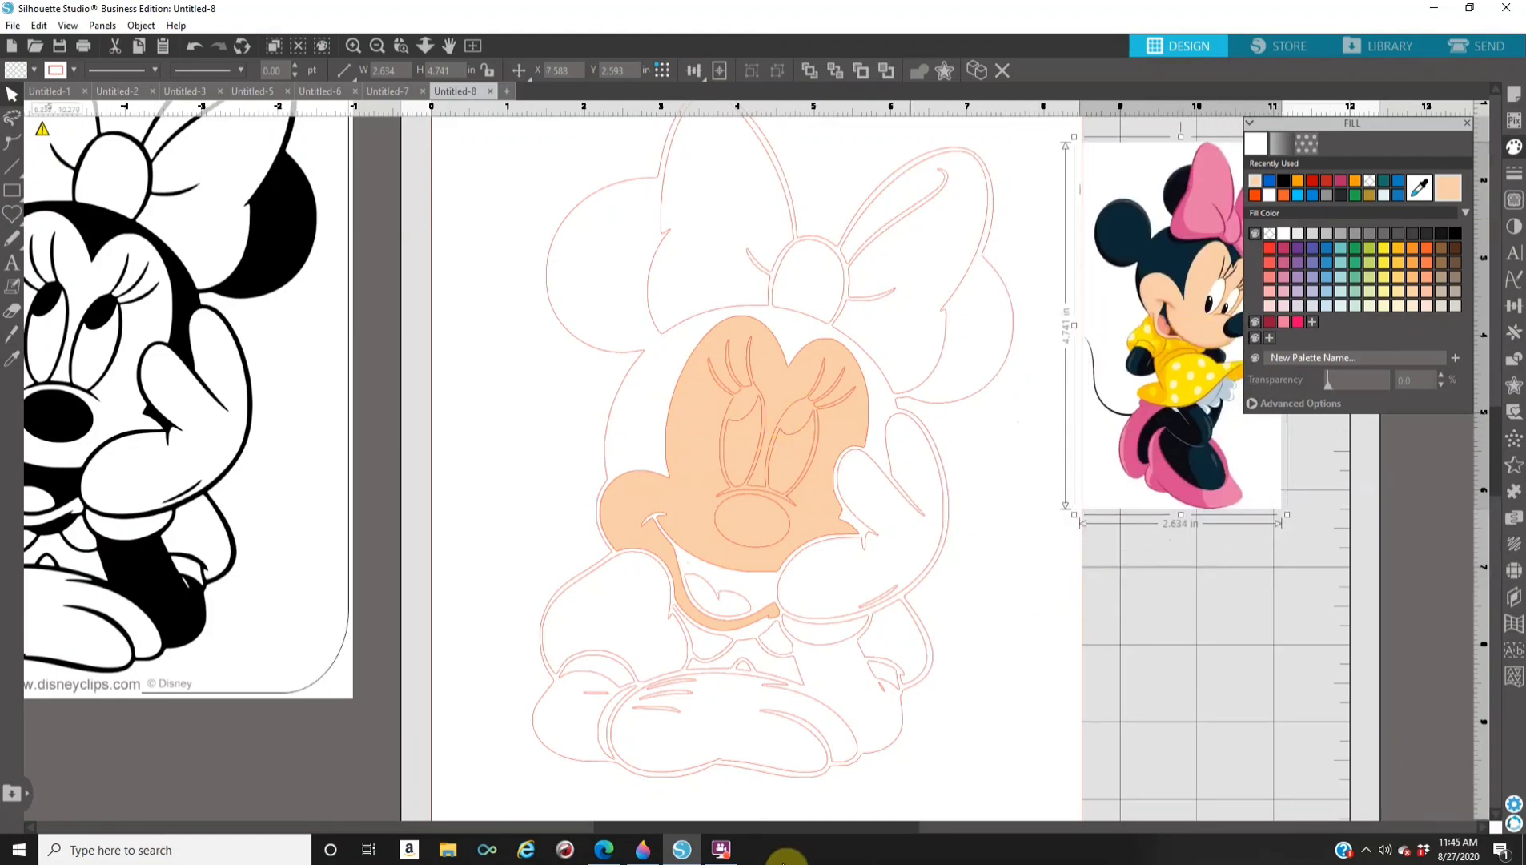
Switch to the browser and copy the five-stripe brown palette image from the brown palette image results.
{"action": "left_click", "coordinate": [607, 850]}
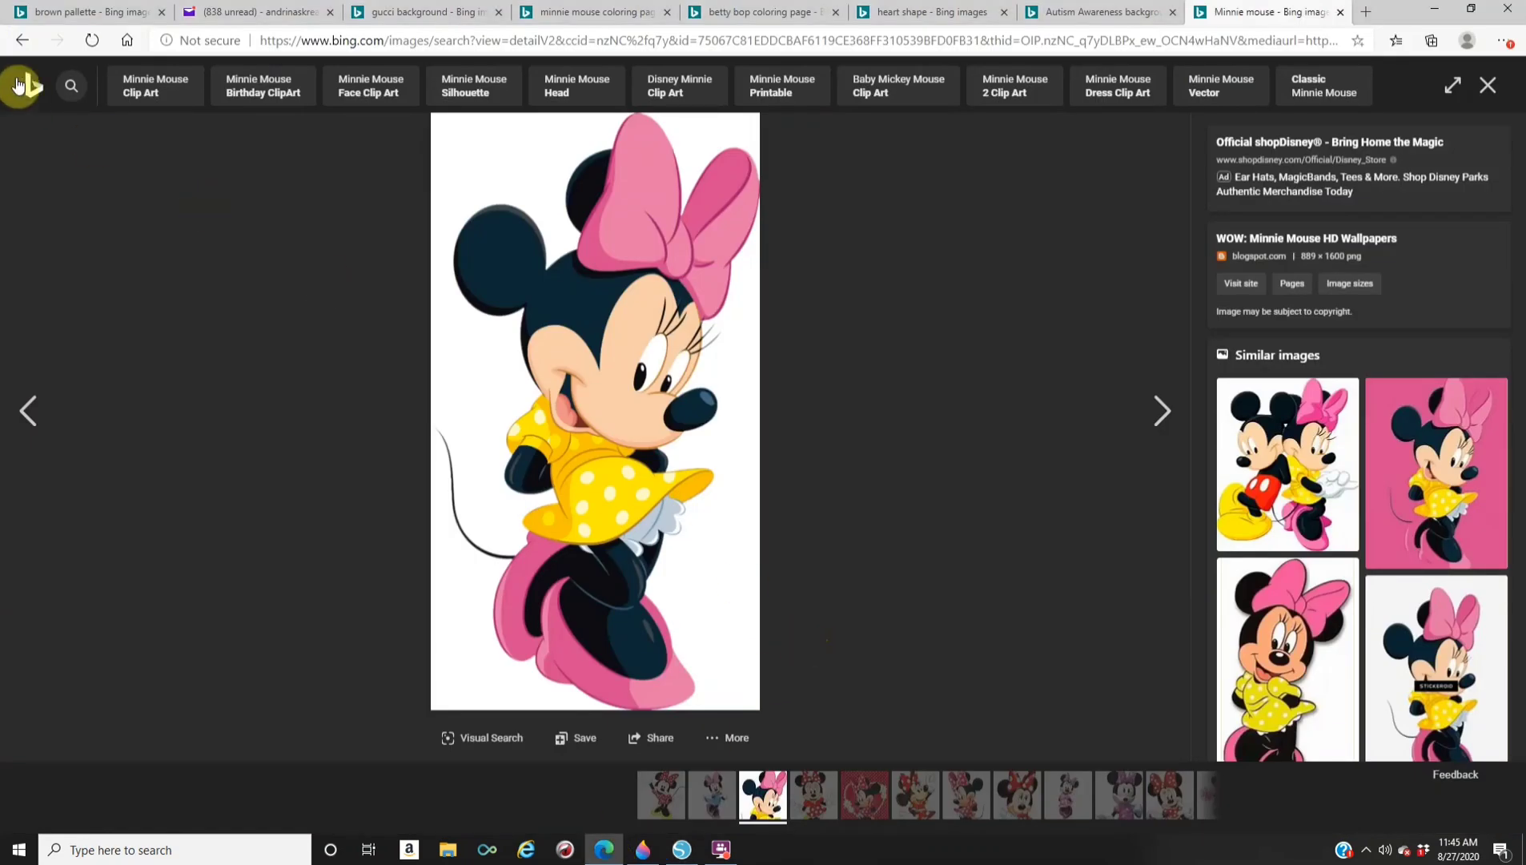
{"action": "left_click", "coordinate": [76, 12]}
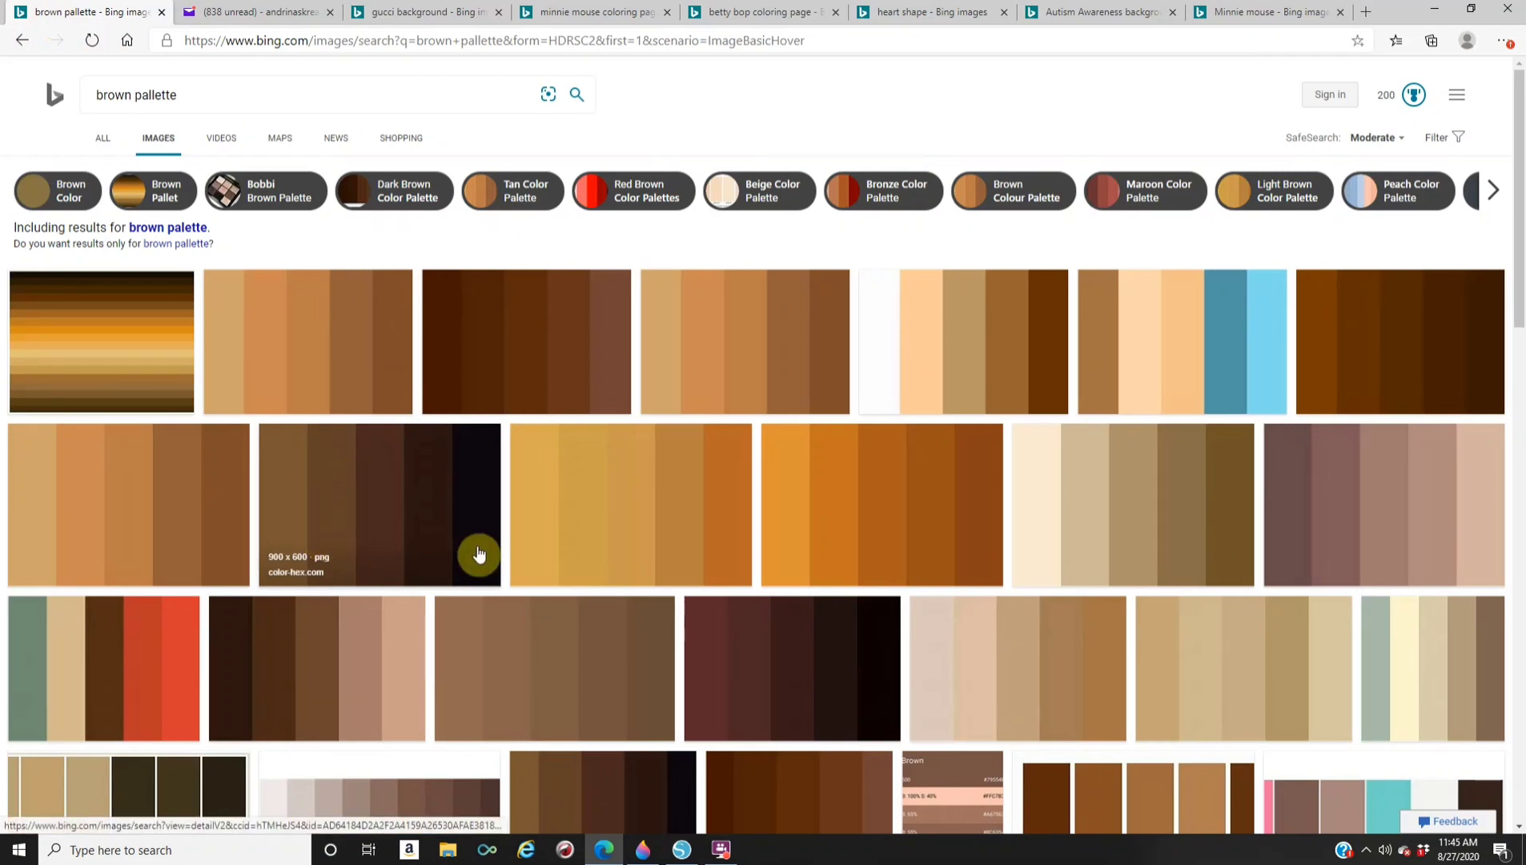
{"action": "left_click", "coordinate": [337, 350]}
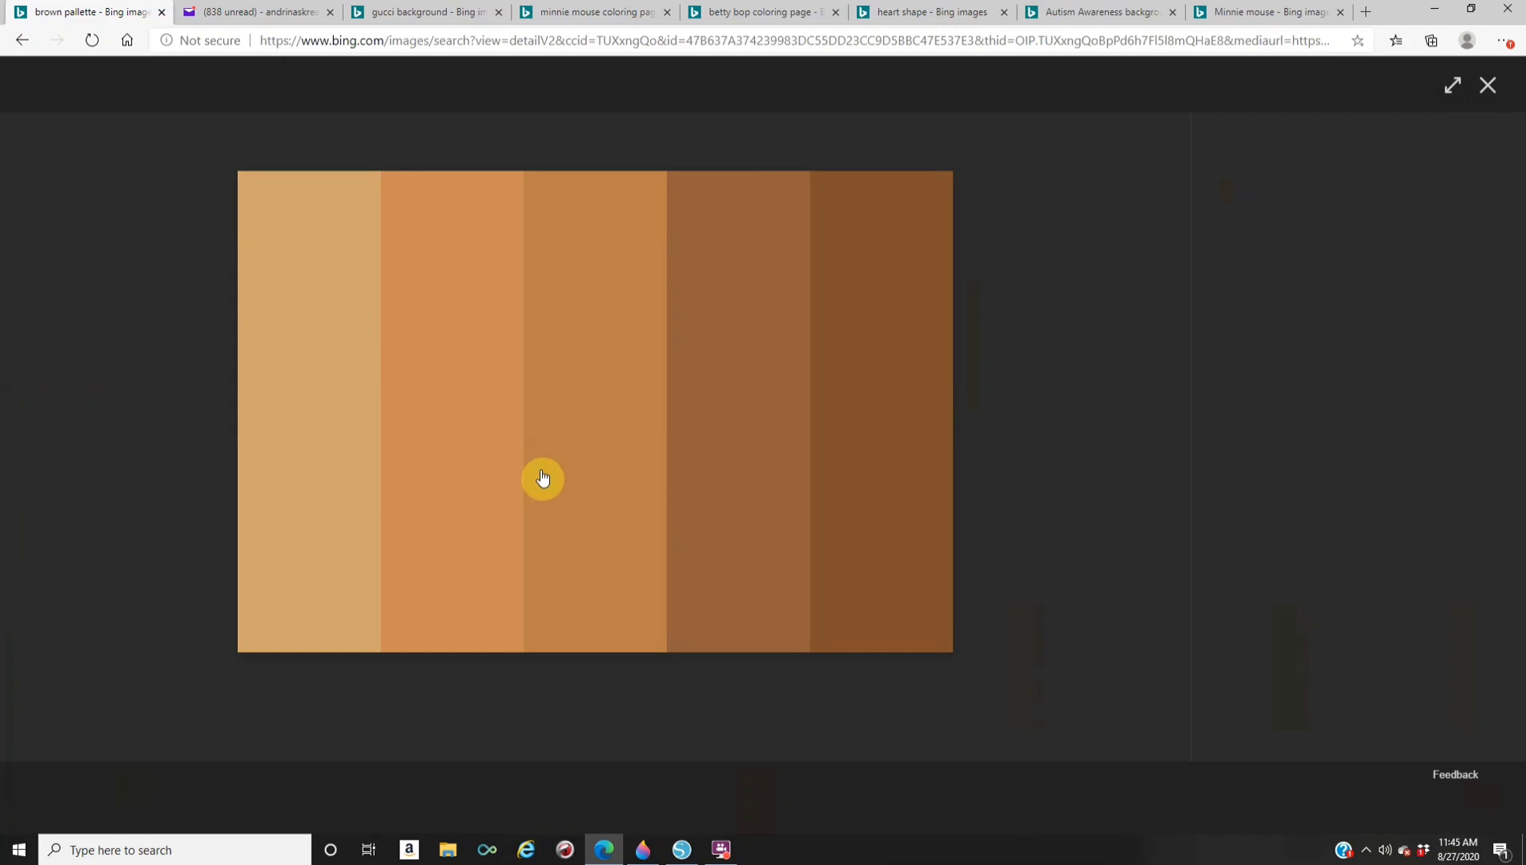
{"action": "right_click", "coordinate": [533, 425]}
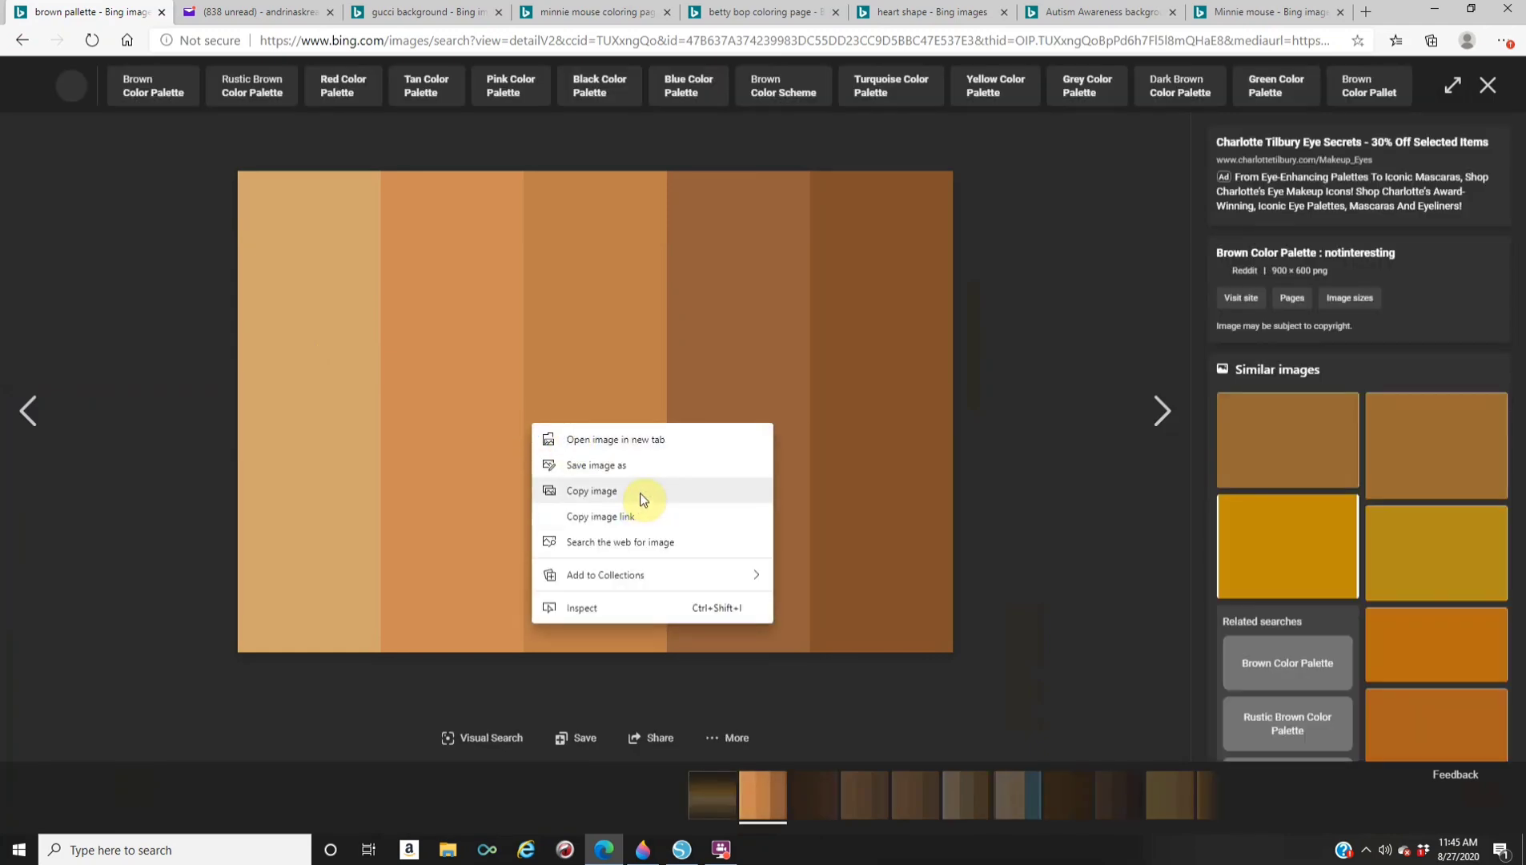
{"action": "left_click", "coordinate": [641, 492]}
Switch to Silhouette Studio, paste the brown palette and place it beside the page, over the black-and-white coloring page.
{"action": "left_click", "coordinate": [682, 849]}
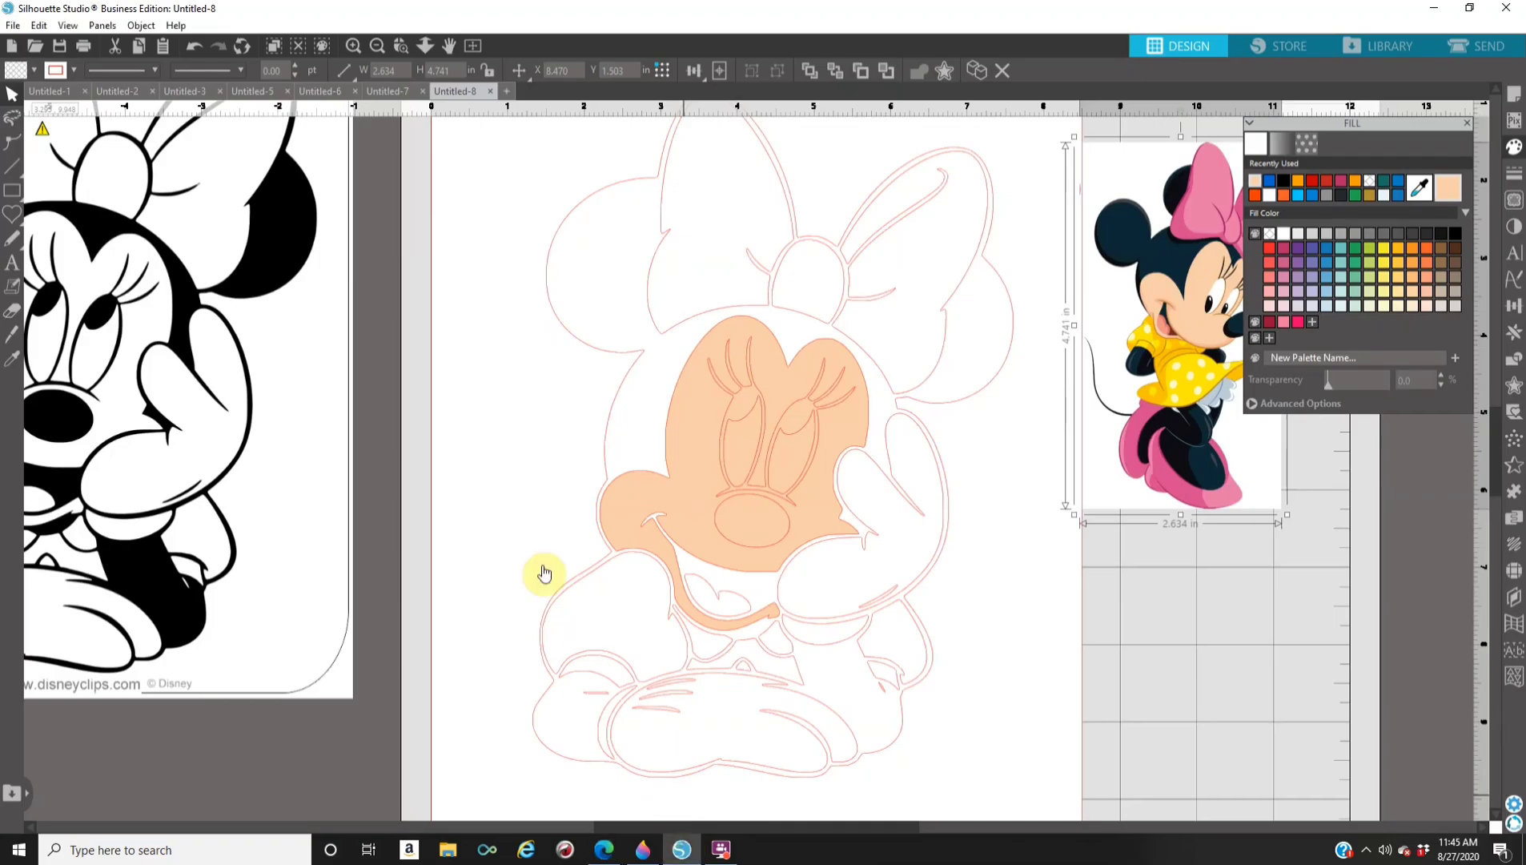
{"action": "right_click", "coordinate": [457, 375]}
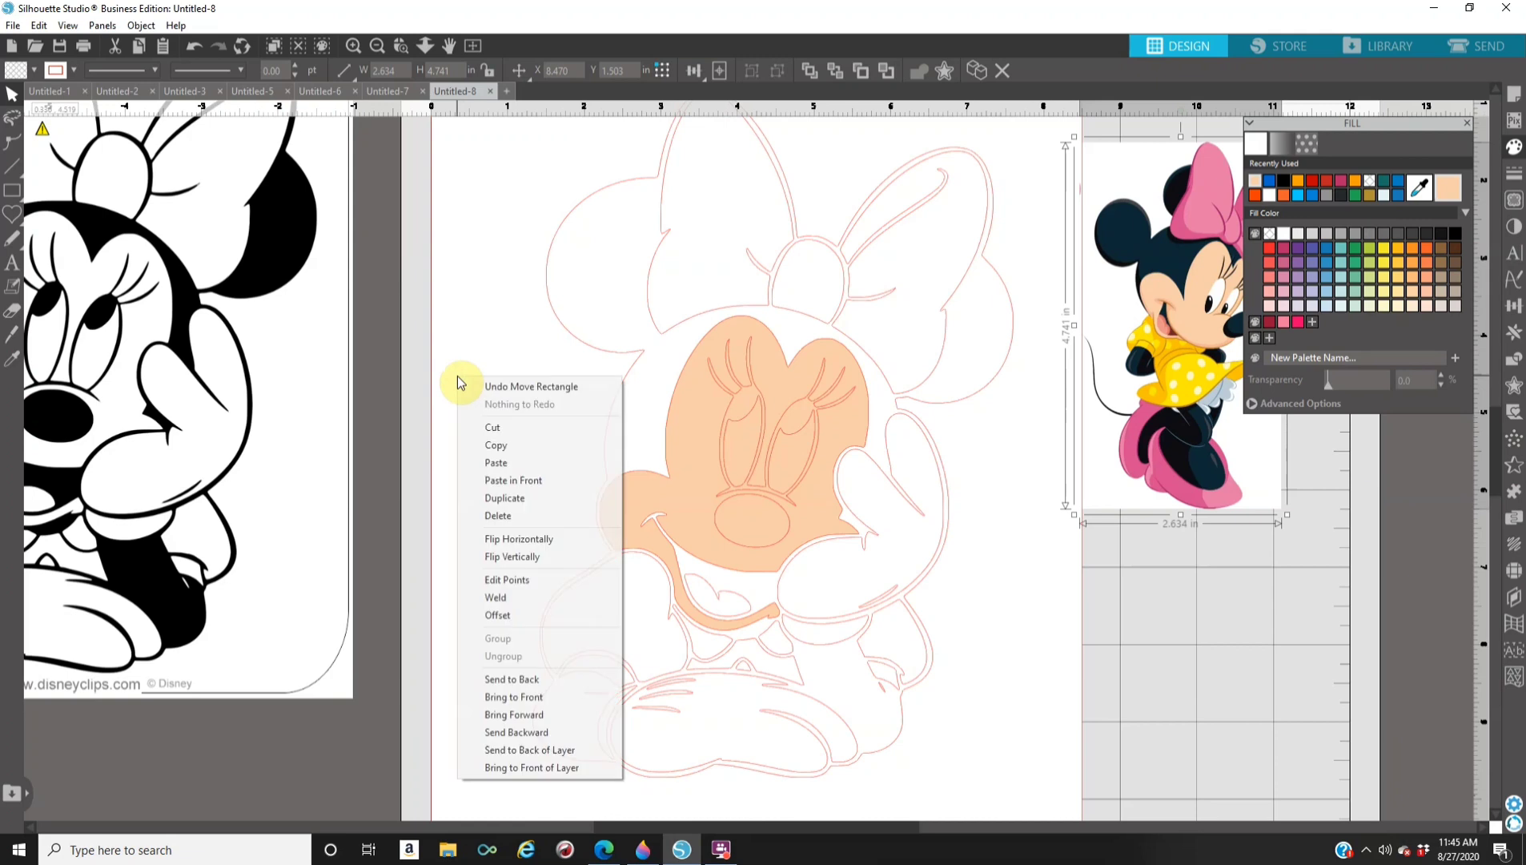
{"action": "left_click", "coordinate": [489, 462]}
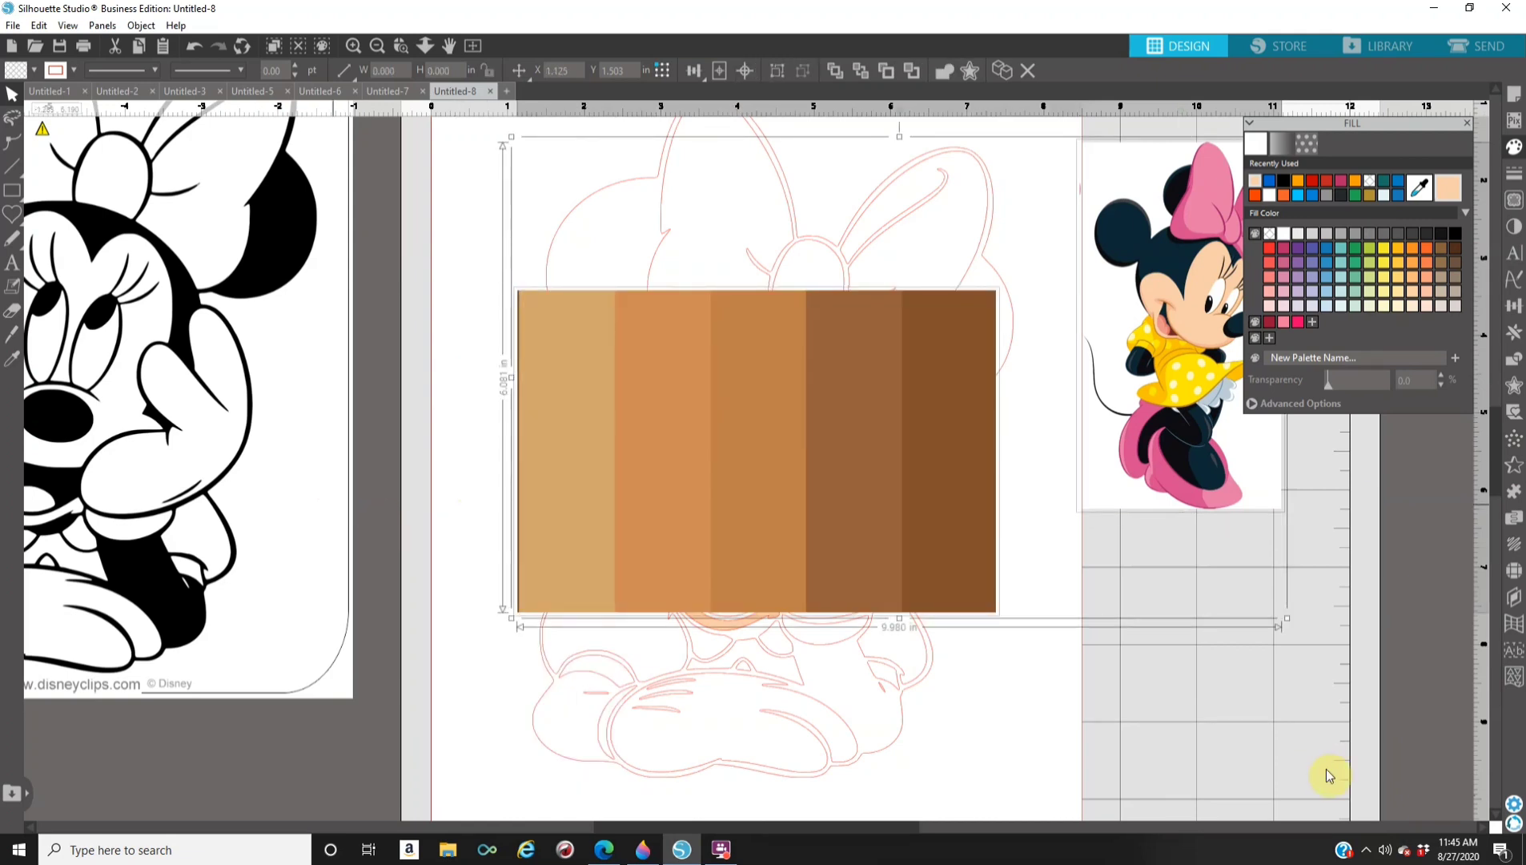
{"action": "left_click_drag", "start_coordinate": [920, 500], "coordinate": [402, 397]}
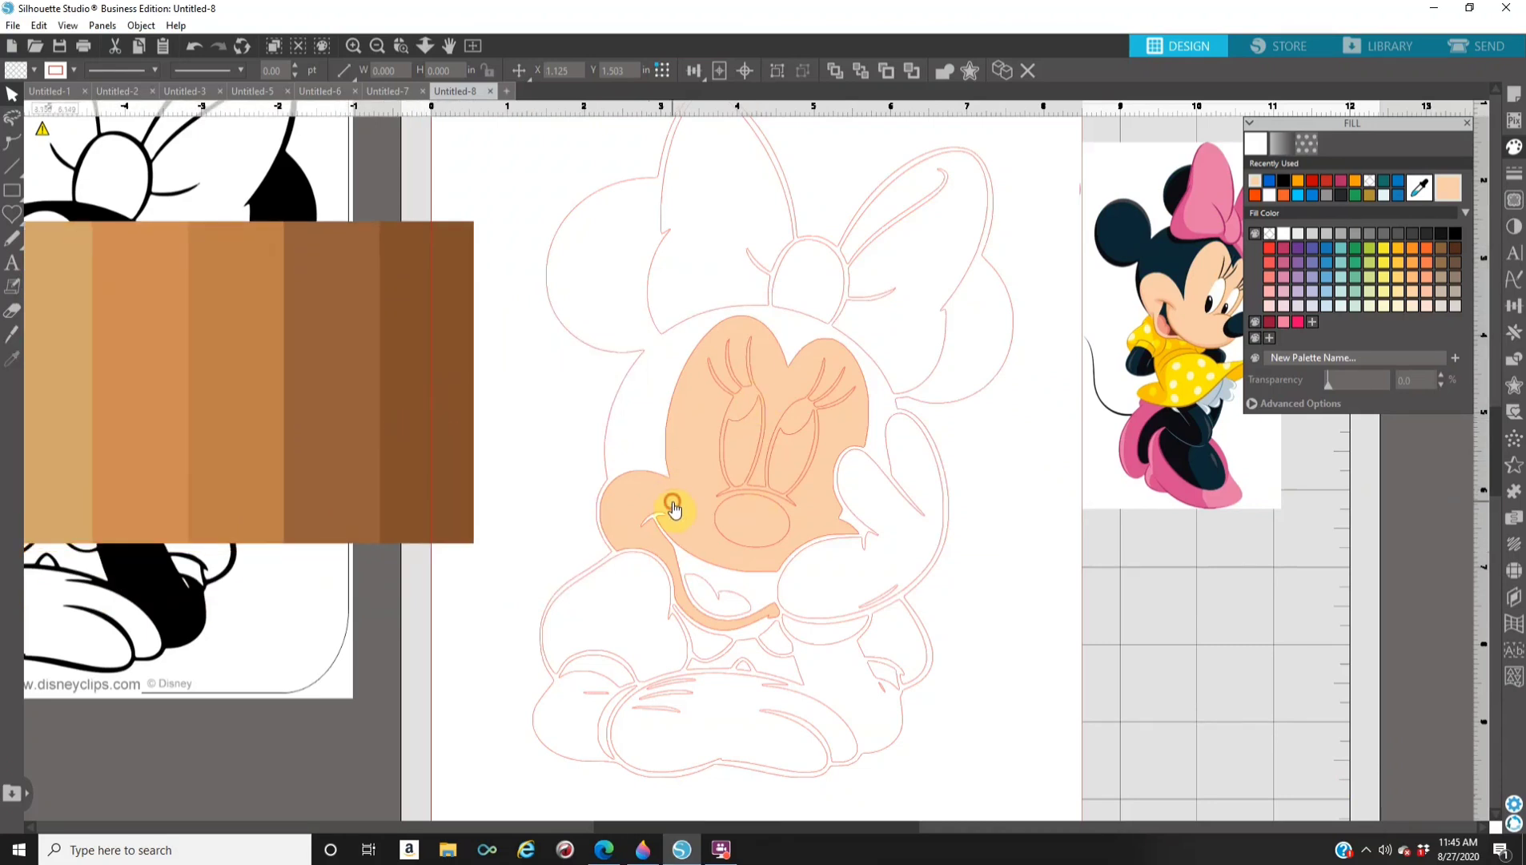
Fill the traced Minnie's face with the medium brown sampled from the palette's middle stripe.
{"action": "left_click", "coordinate": [674, 510]}
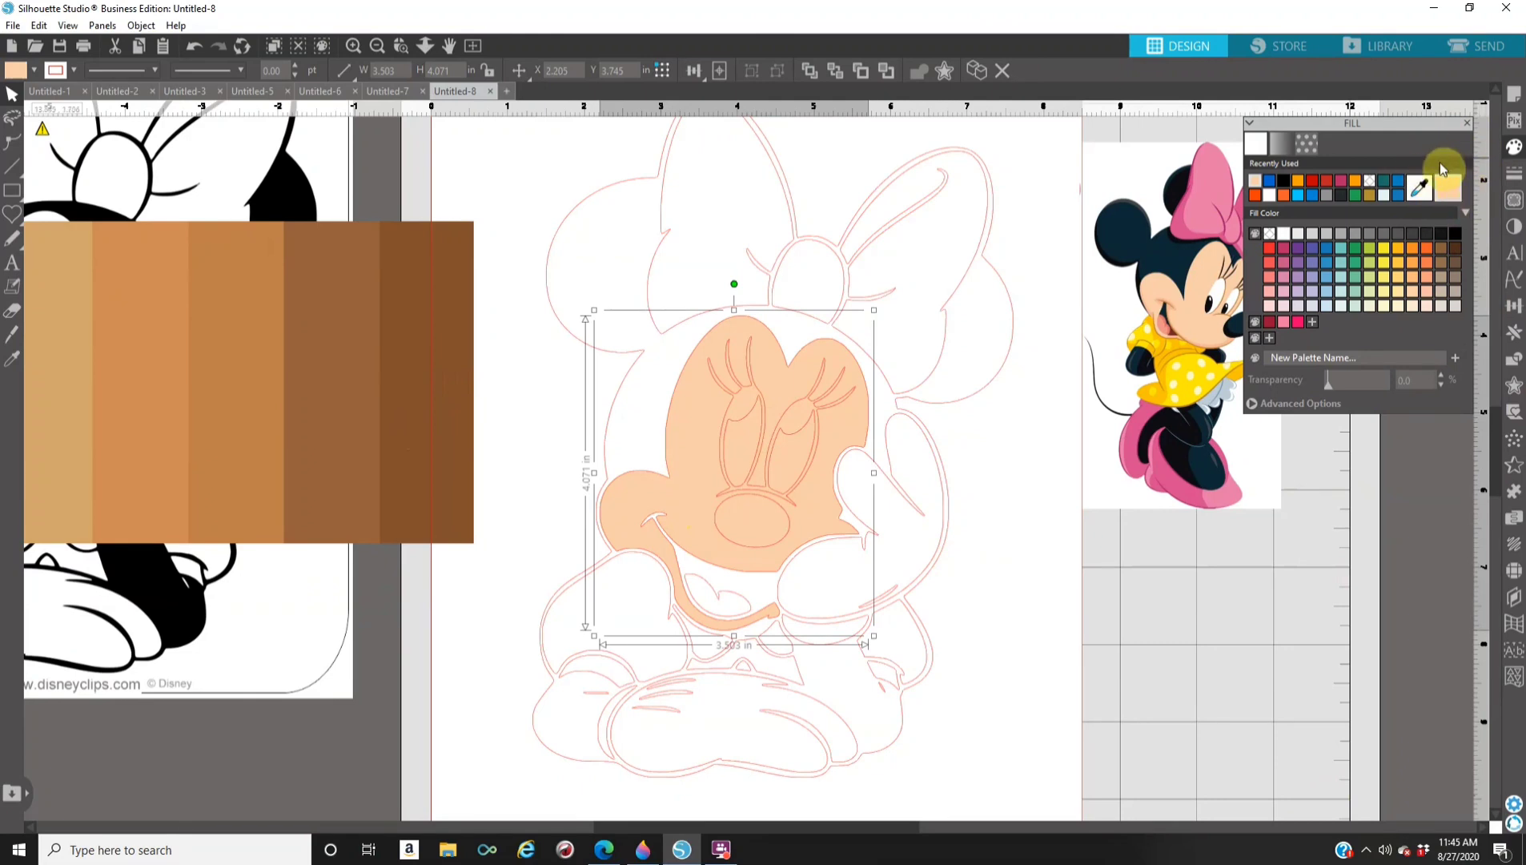
{"action": "left_click", "coordinate": [1428, 193]}
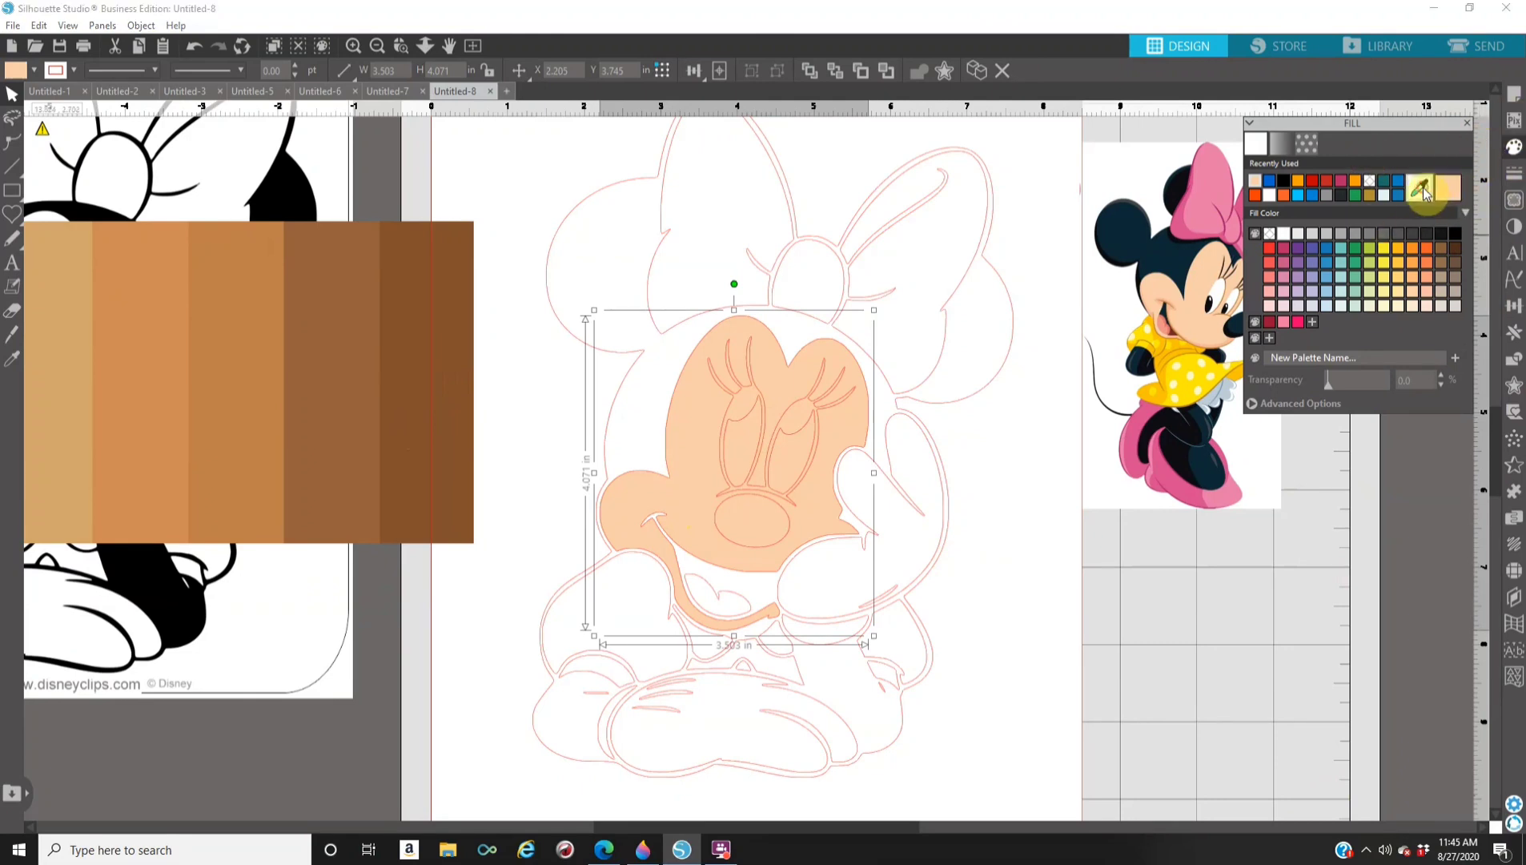
{"action": "left_click", "coordinate": [225, 369]}
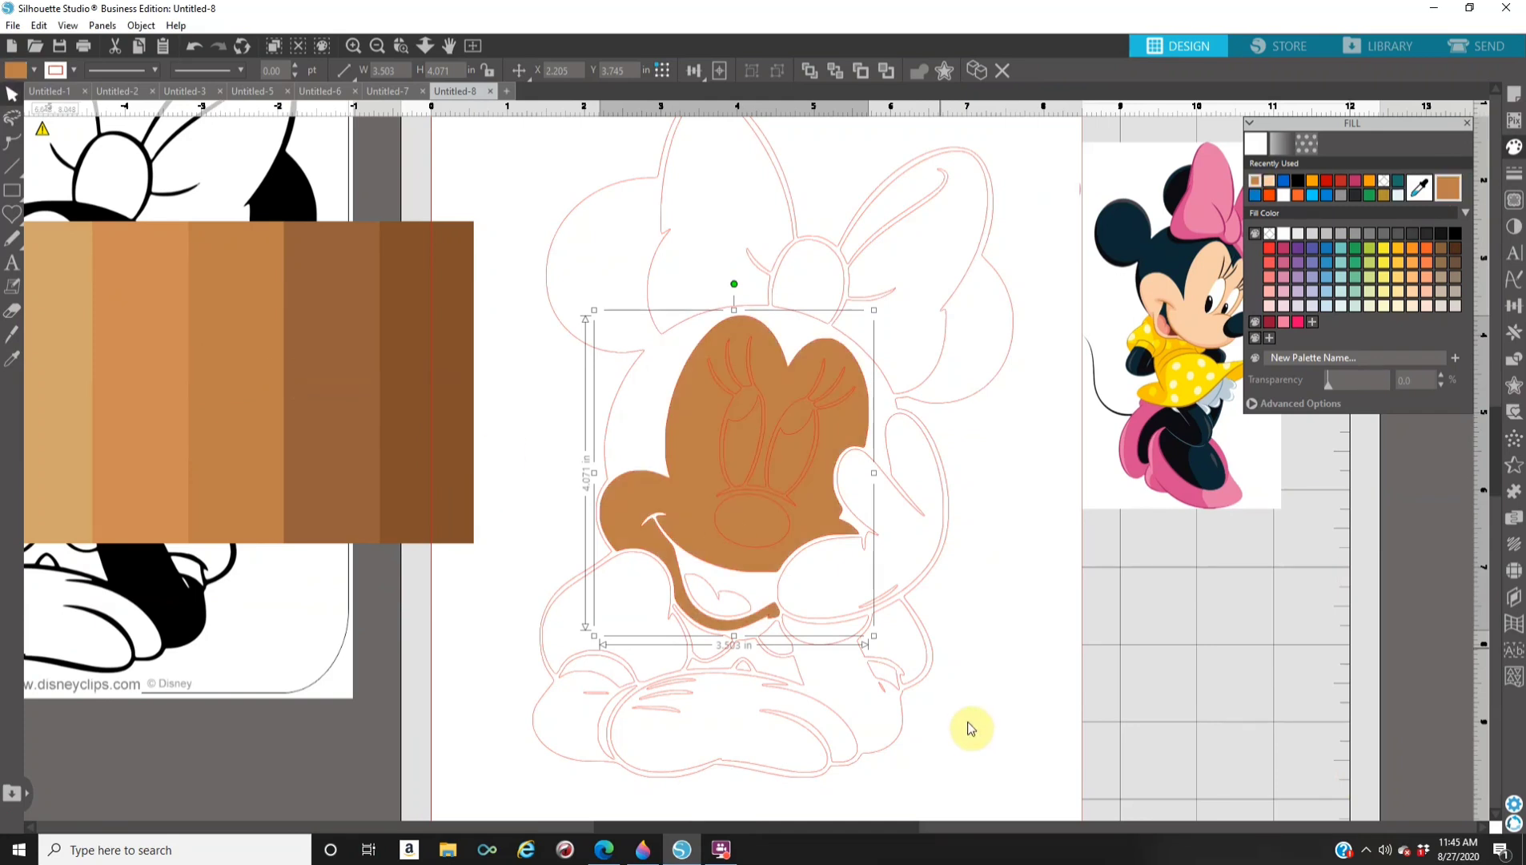
{"action": "left_click", "coordinate": [990, 709]}
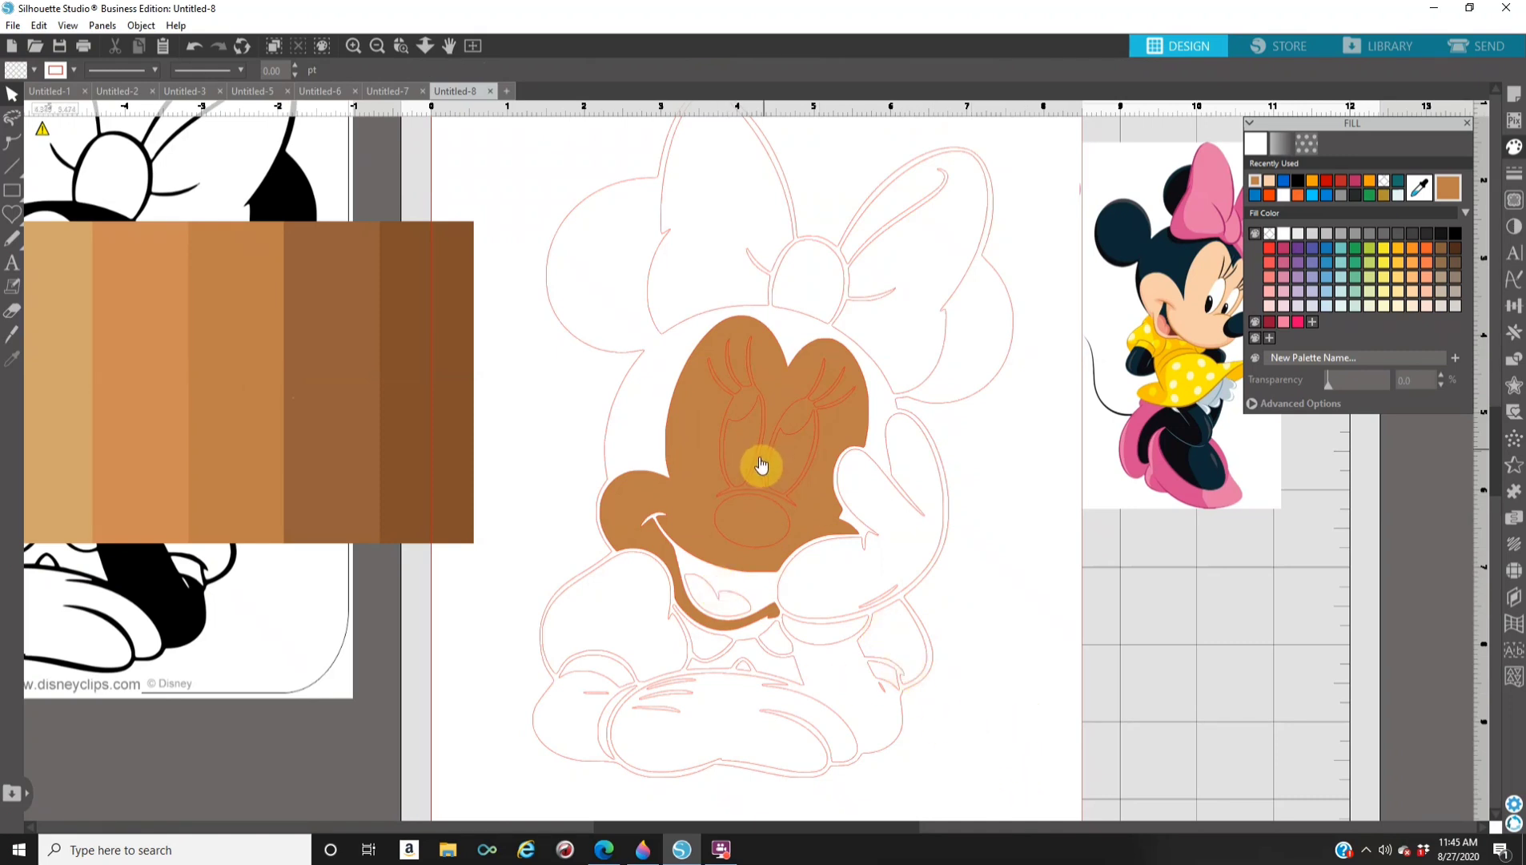
Fill the traced eye outline shape, including the lashes and the line above the nose, with black.
{"action": "left_click", "coordinate": [737, 399]}
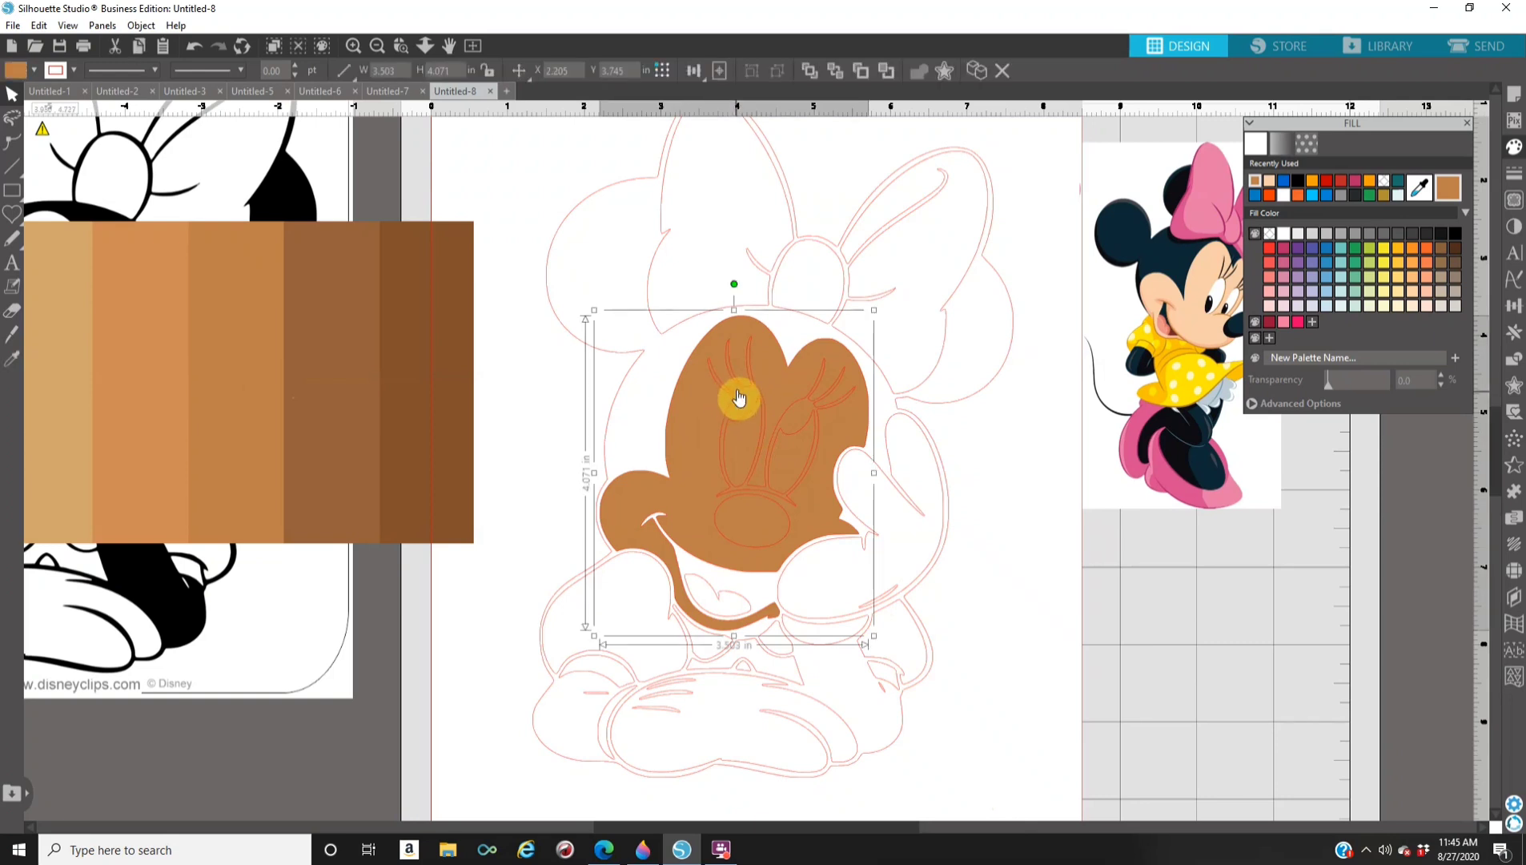
{"action": "left_click", "coordinate": [738, 398]}
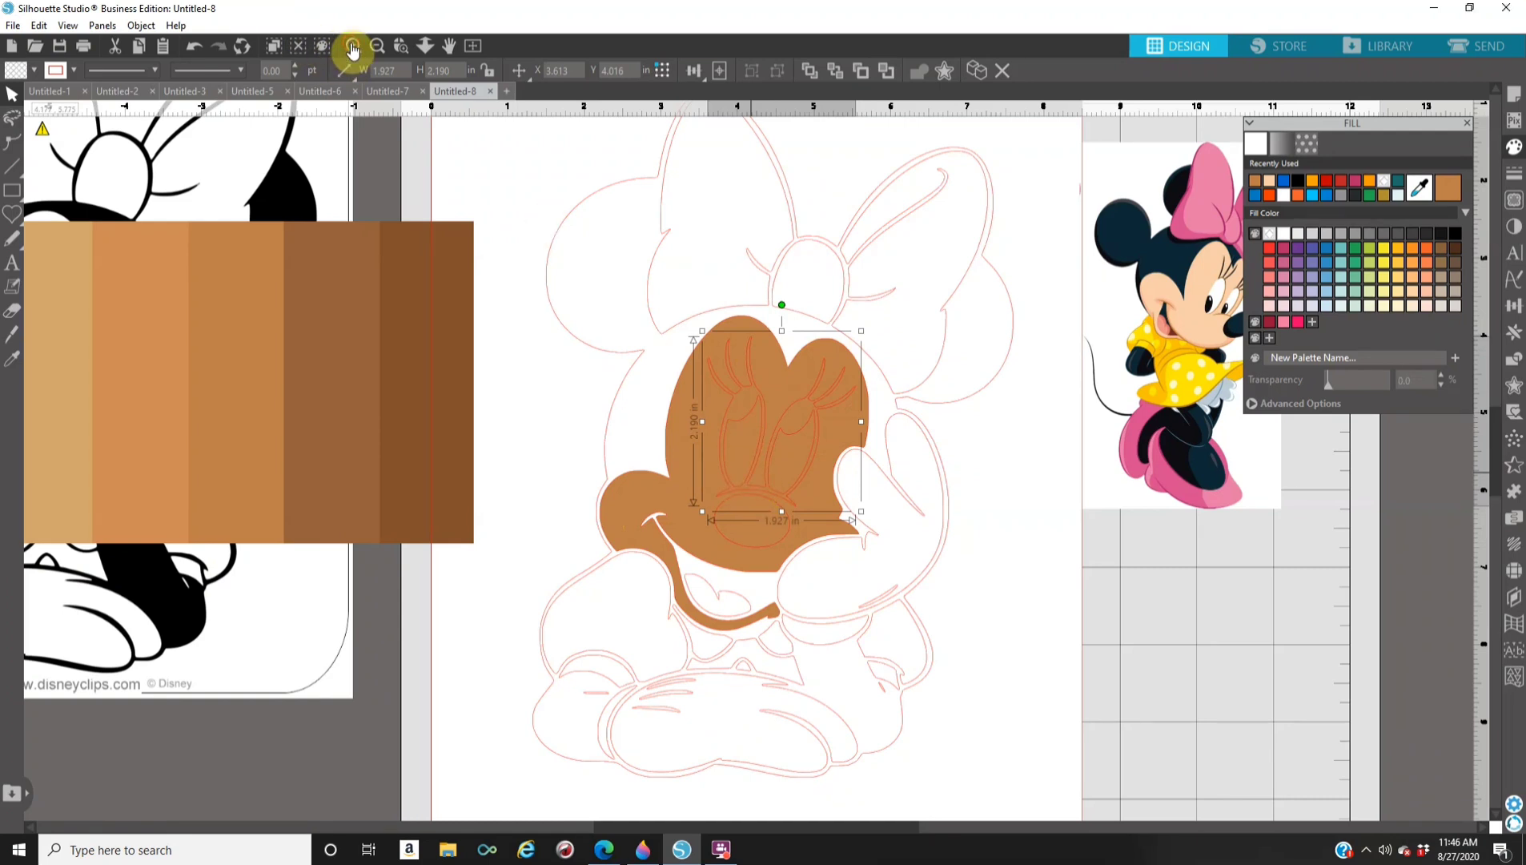
{"action": "left_click", "coordinate": [352, 48]}
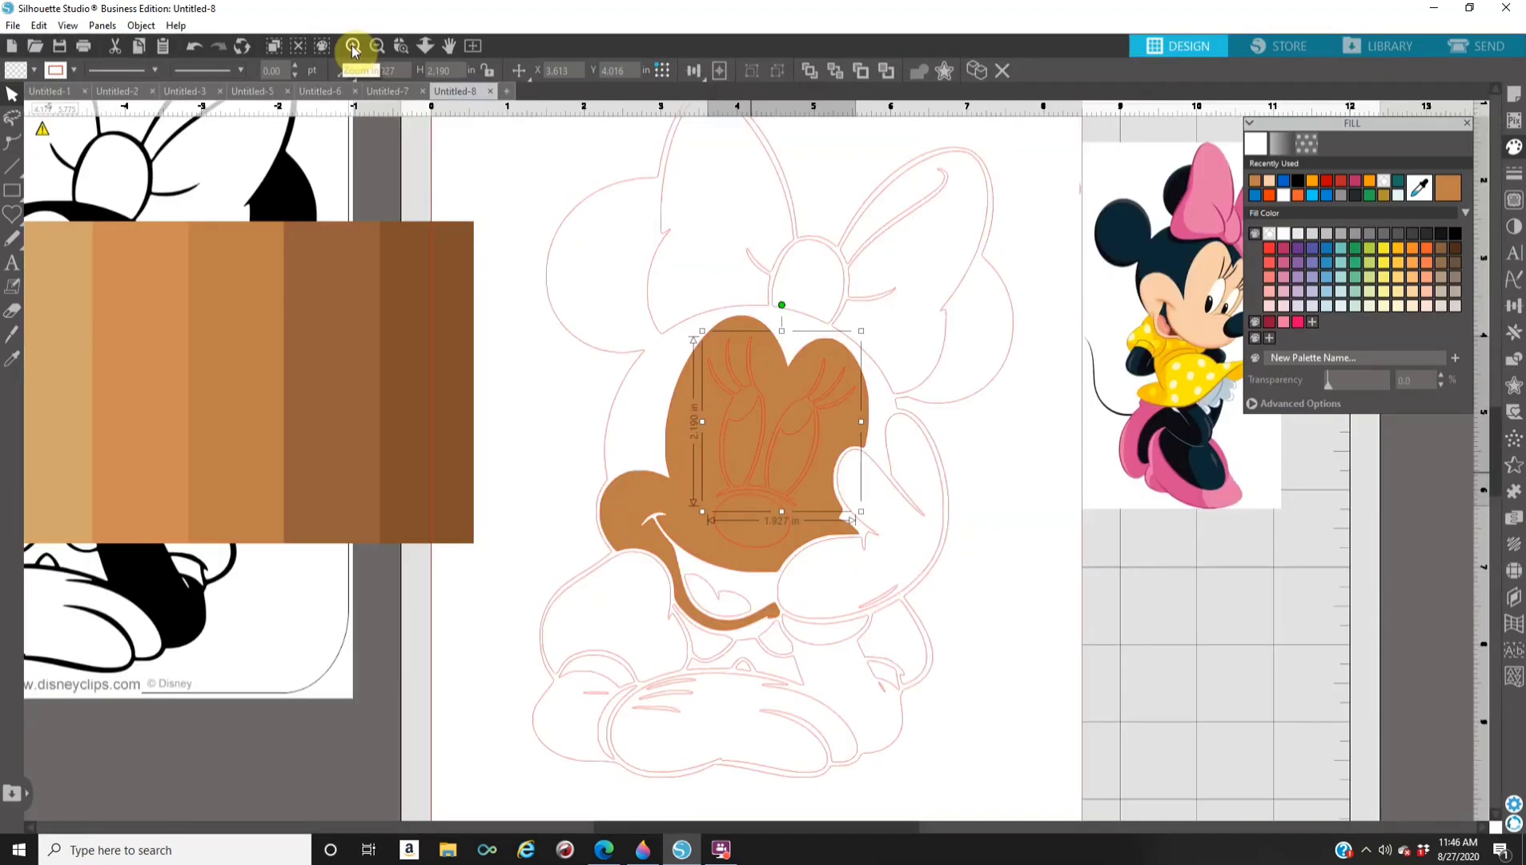
{"action": "left_click", "coordinate": [352, 48]}
{"action": "left_click", "coordinate": [352, 48]}
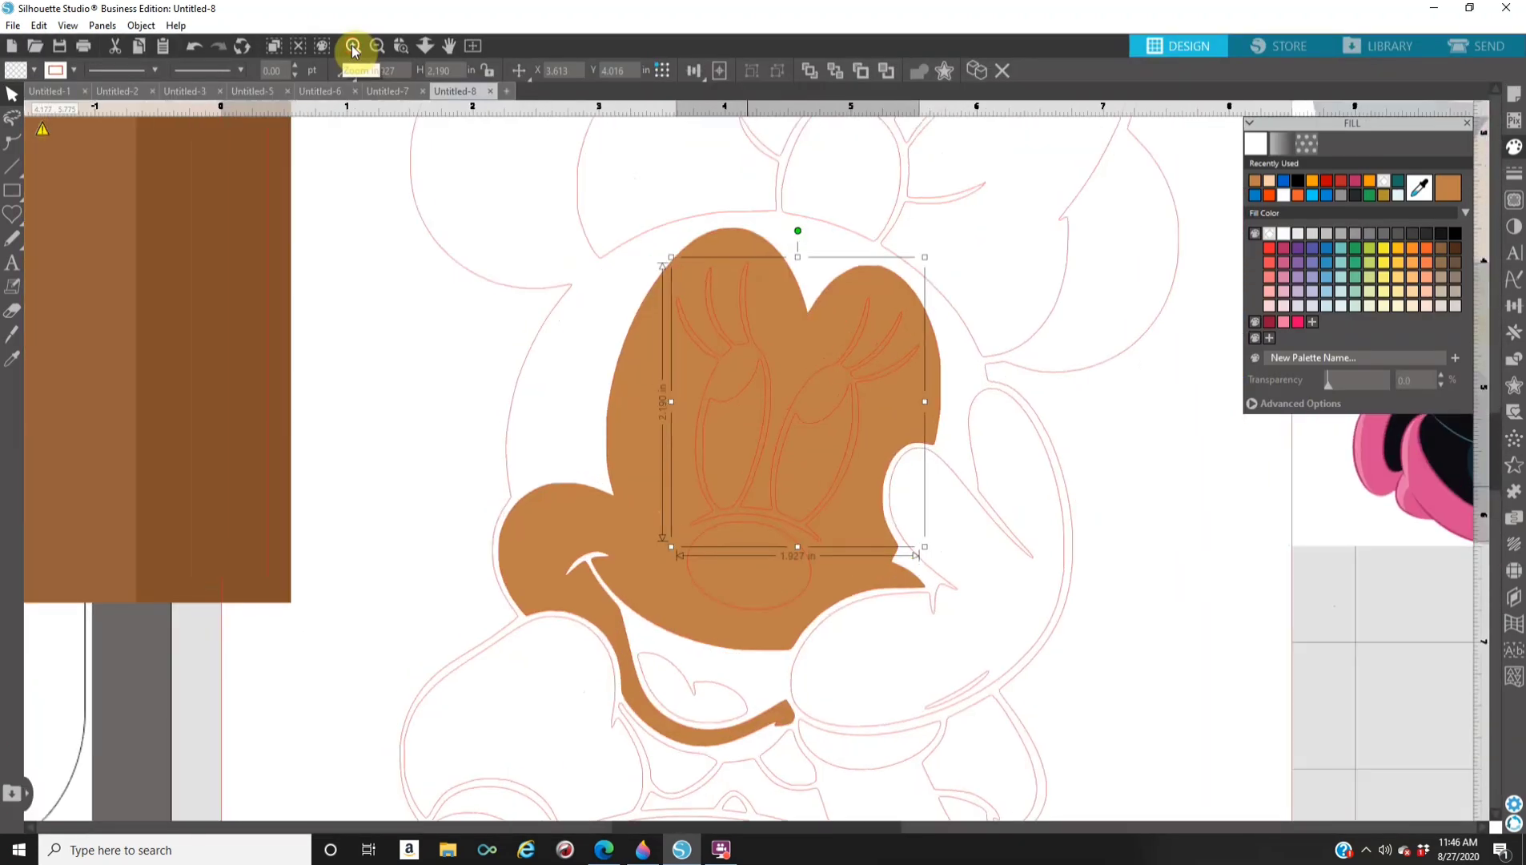
{"action": "scroll", "coordinate": [698, 546], "scroll_direction": "up", "scroll_amount": 2}
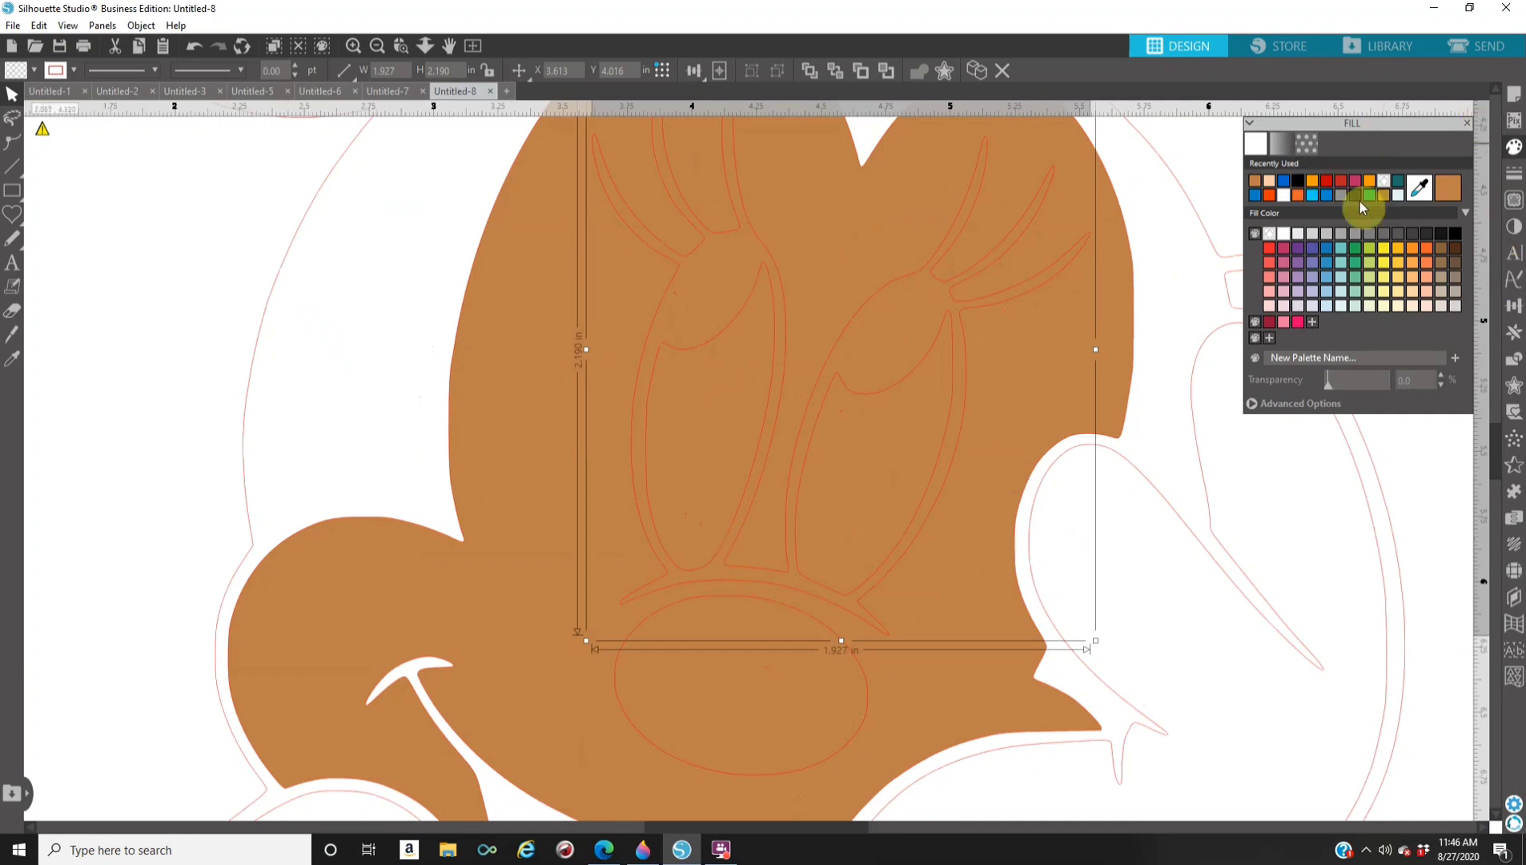
{"action": "left_click", "coordinate": [1298, 183]}
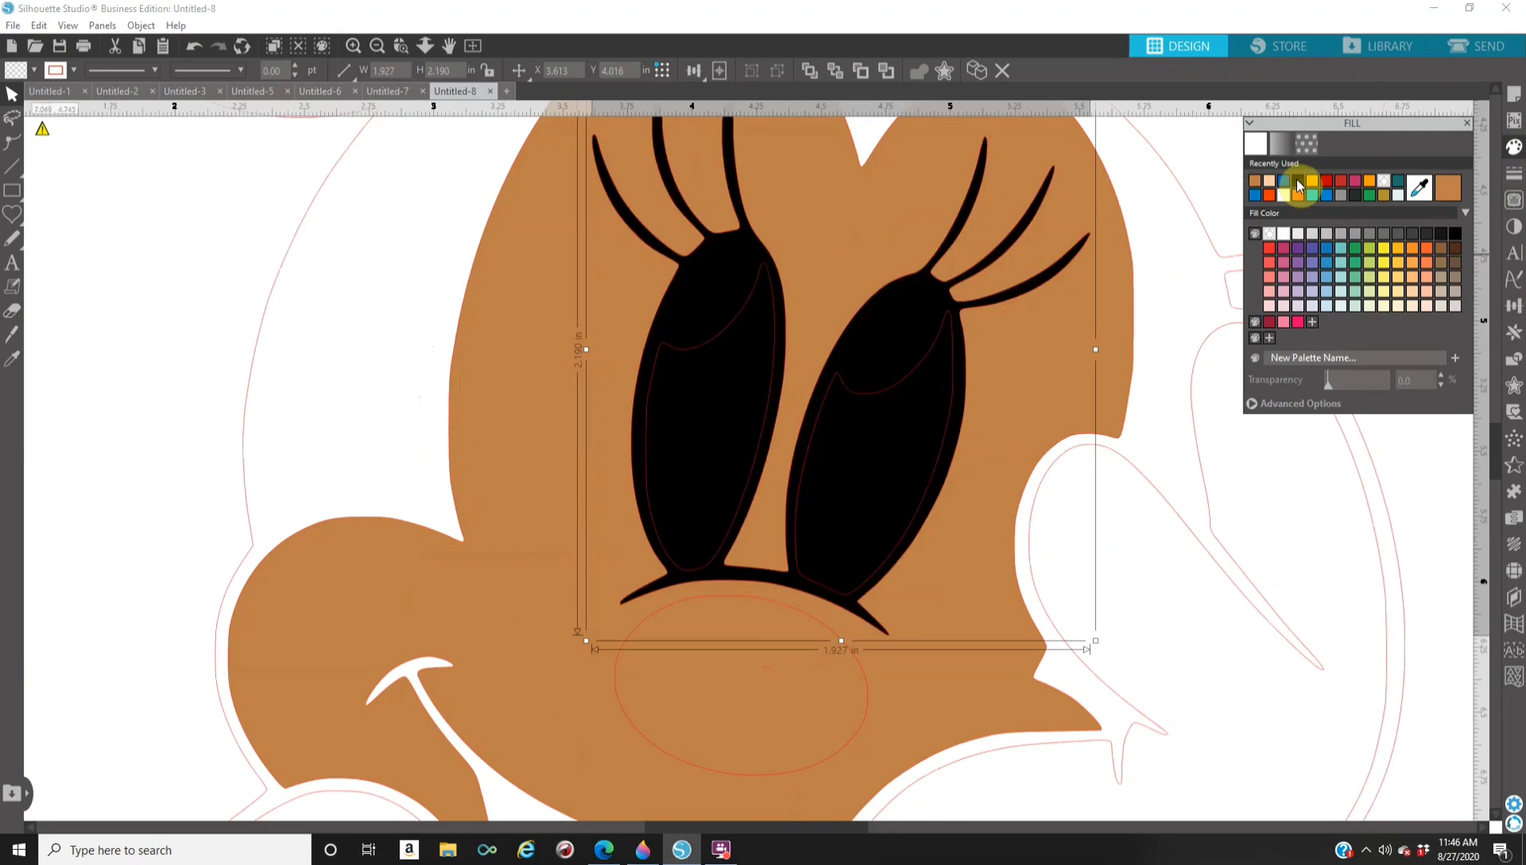
Select the inner shapes of both eyes together and fill them with white.
{"action": "left_click", "coordinate": [710, 348]}
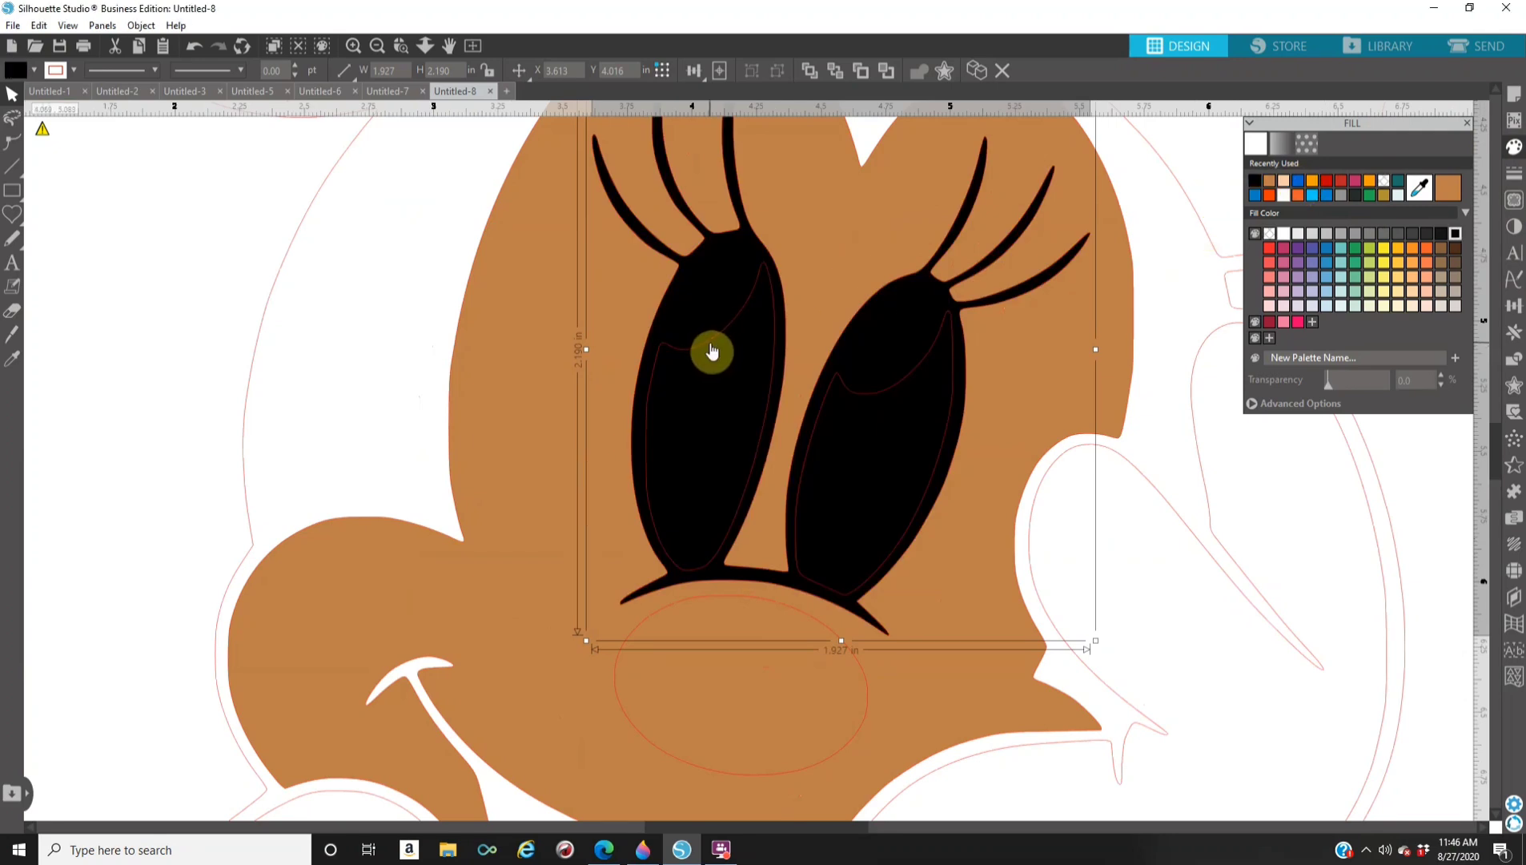
{"action": "left_click", "coordinate": [712, 348]}
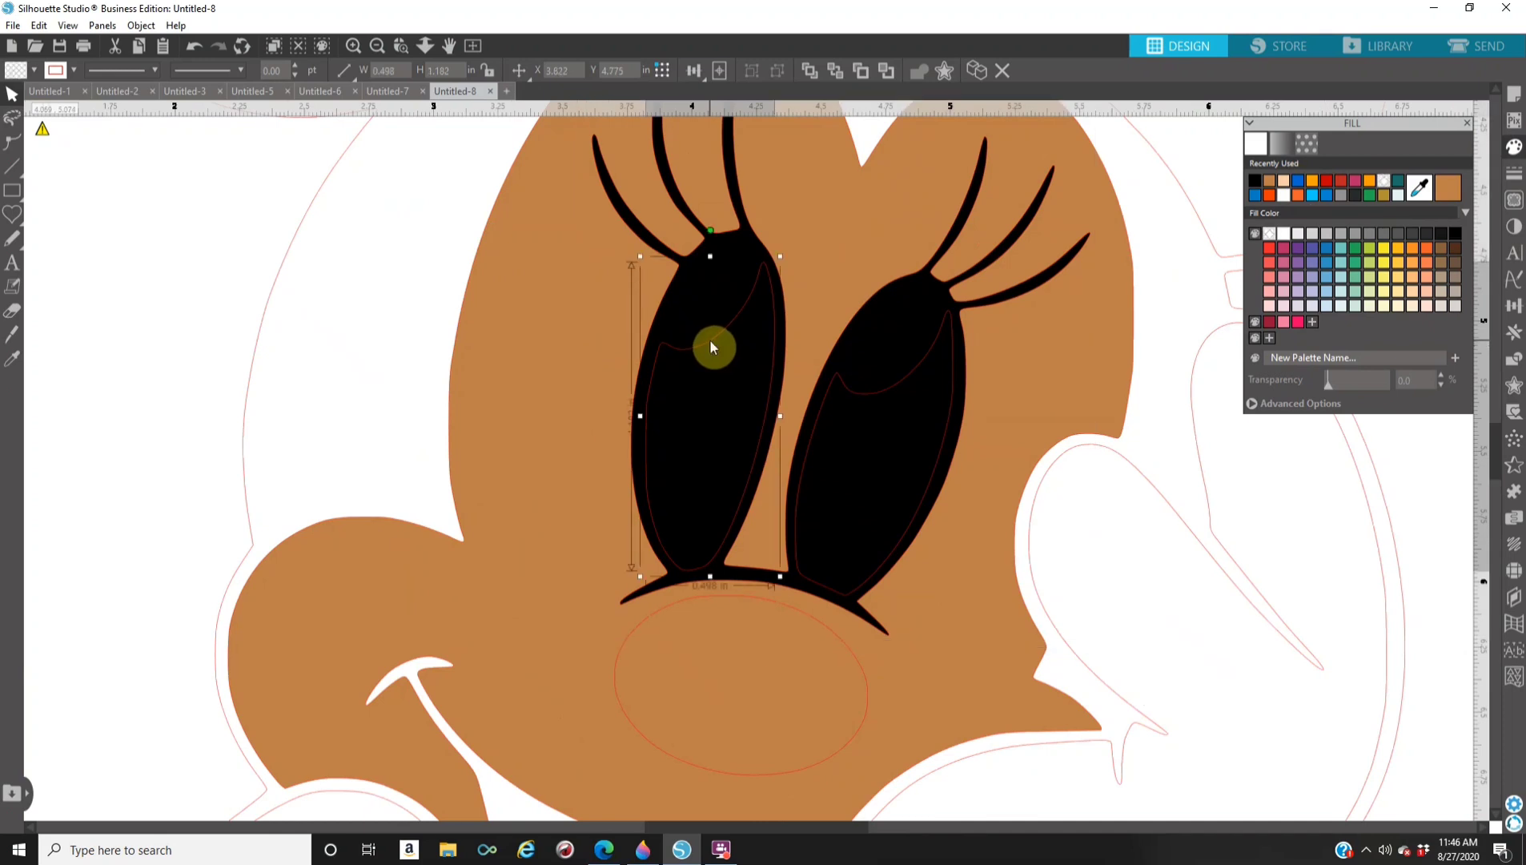
{"action": "left_click", "coordinate": [881, 398], "text": "shift"}
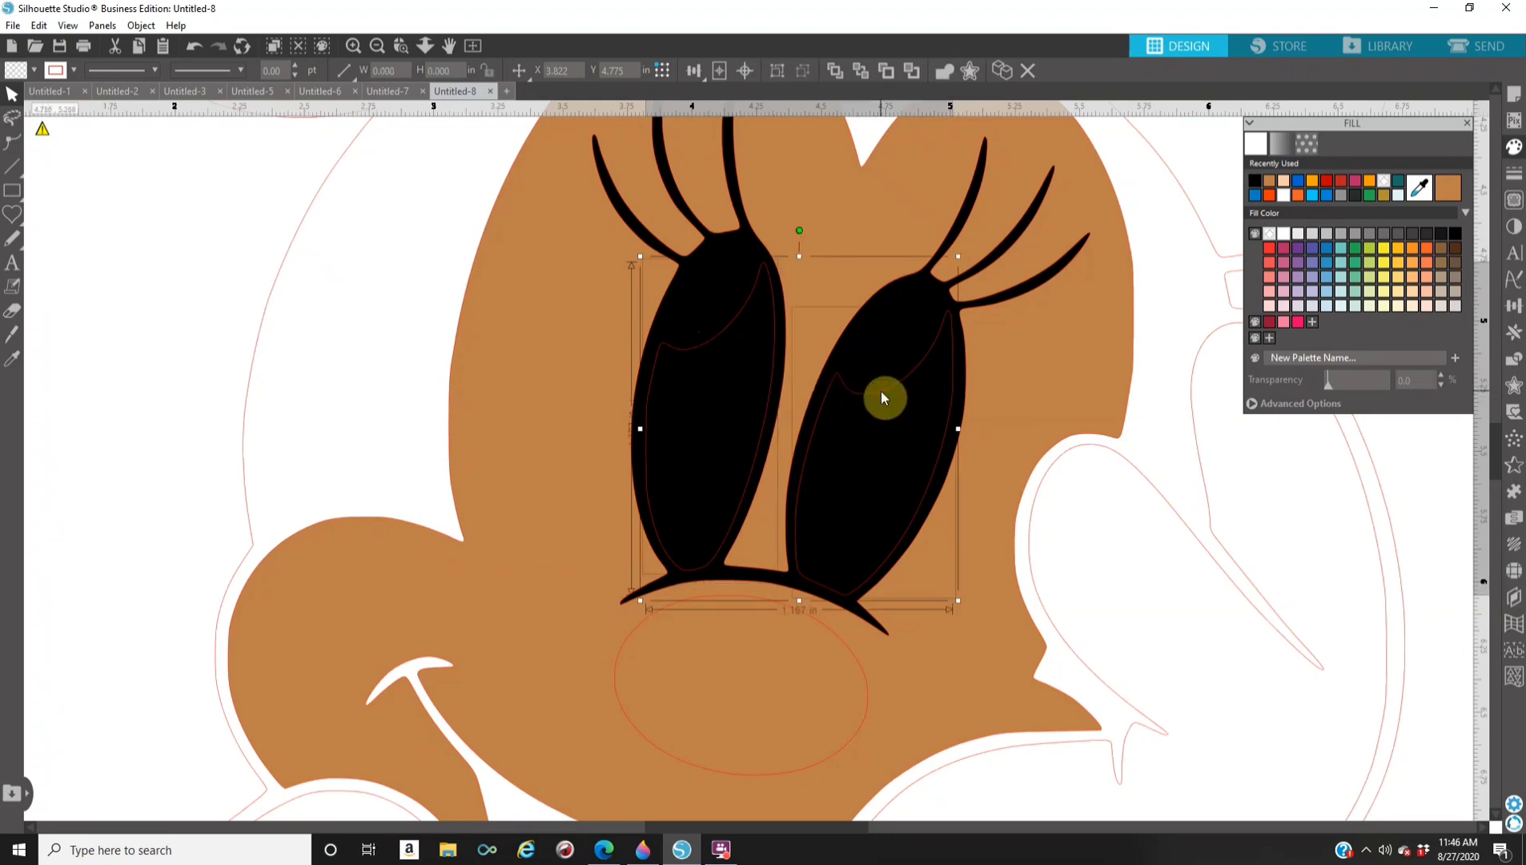
{"action": "left_click", "coordinate": [1285, 233]}
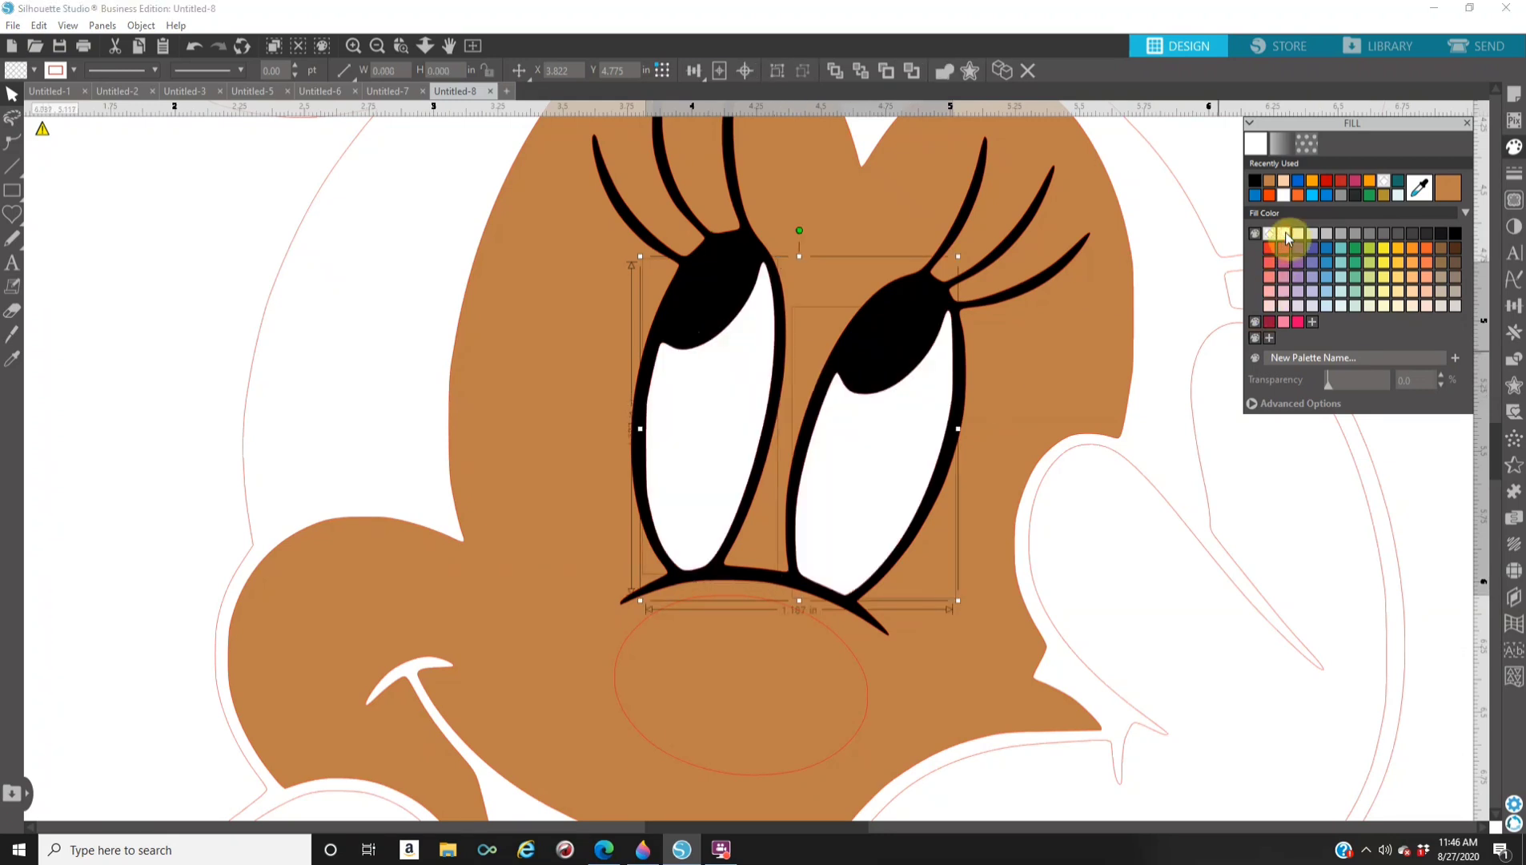
Fill the nose oval with black and the tongue with light pink.
{"action": "left_click", "coordinate": [624, 653]}
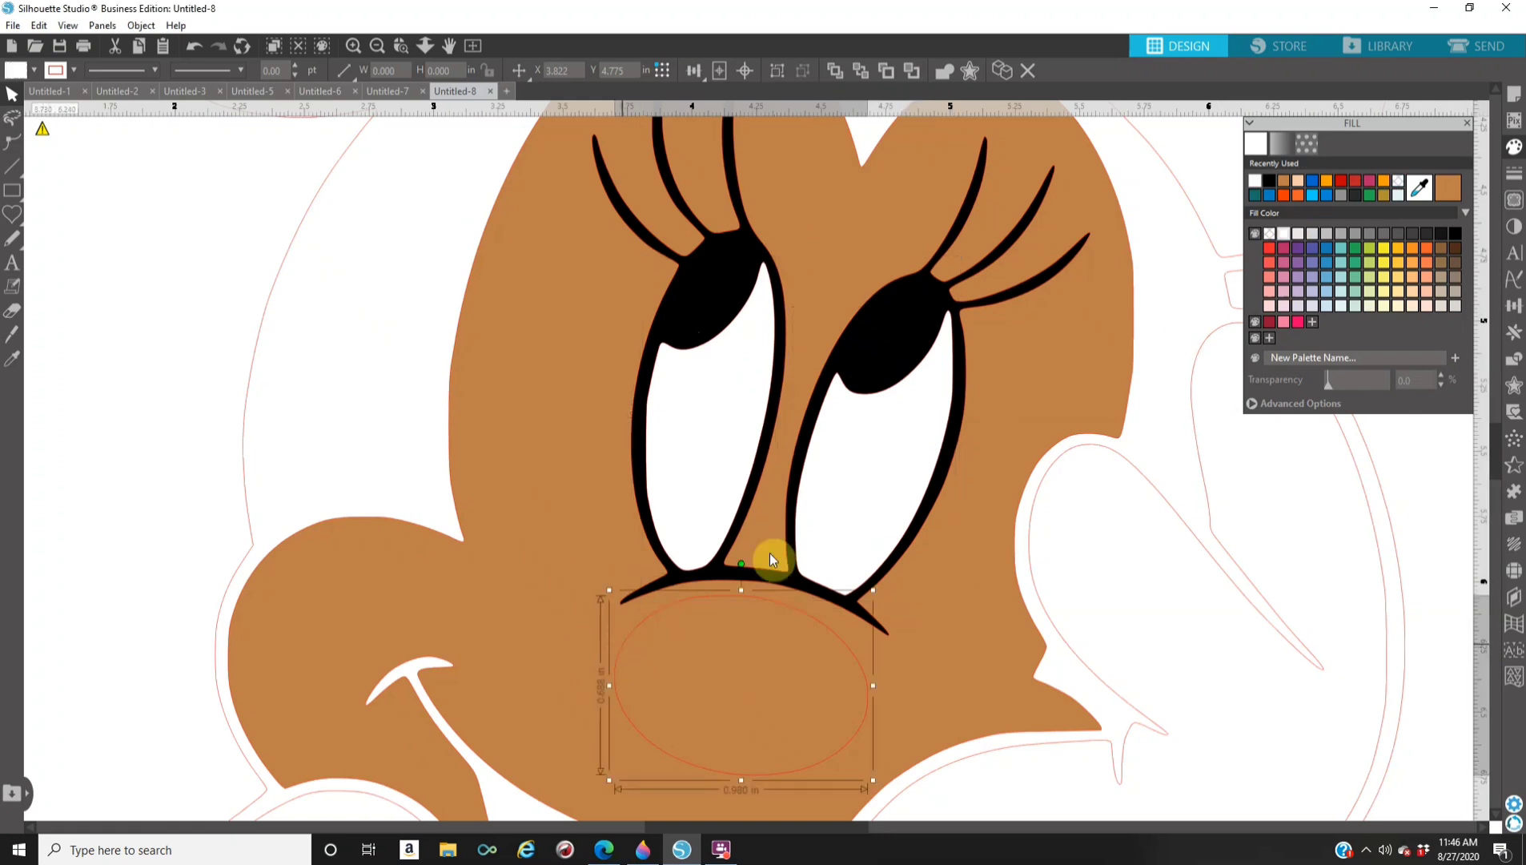
{"action": "left_click", "coordinate": [1269, 184]}
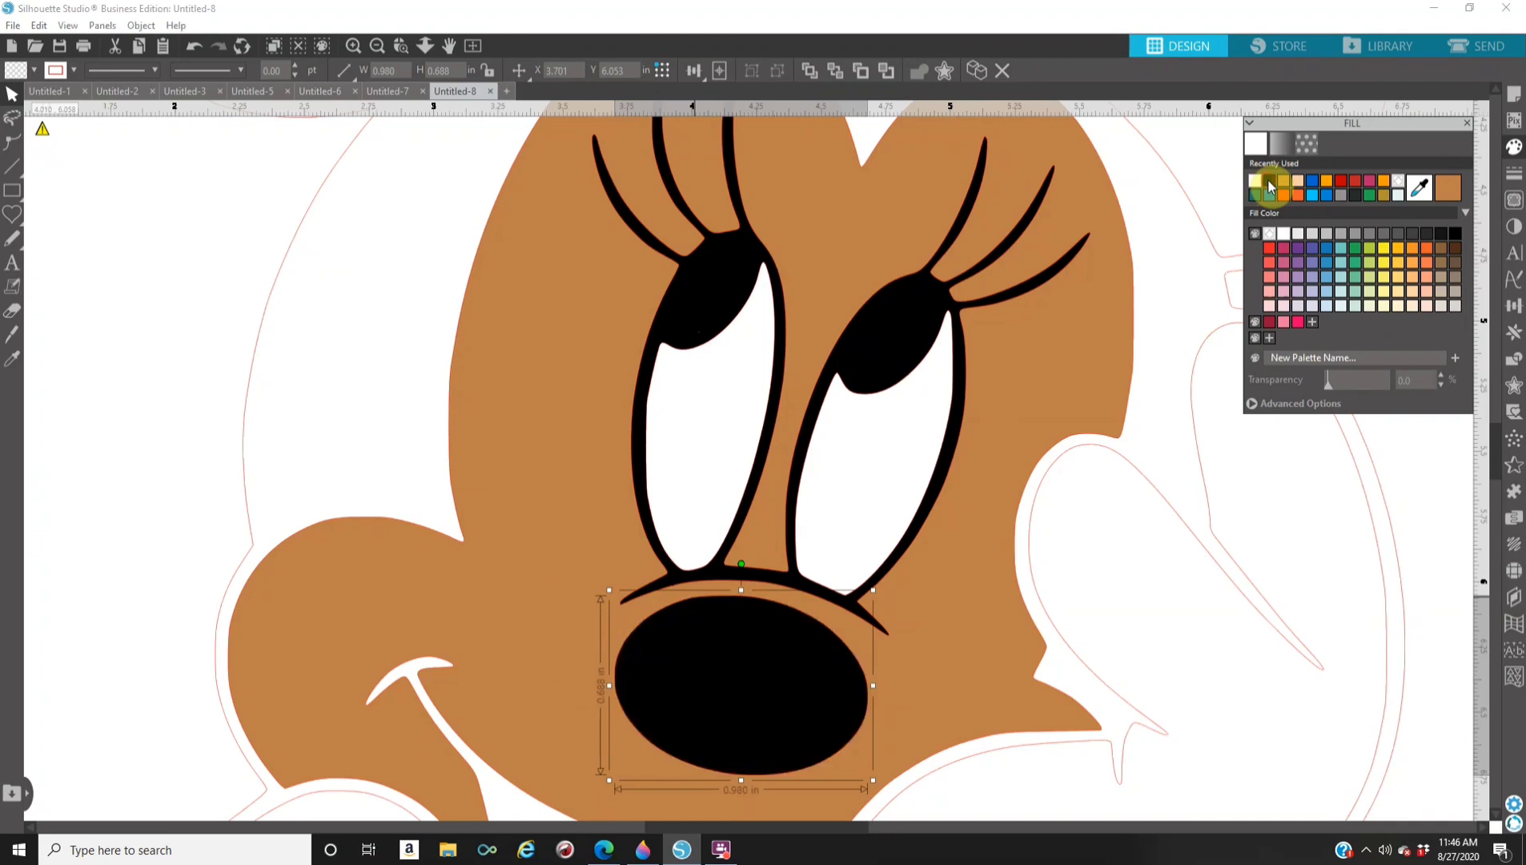
{"action": "left_click", "coordinate": [378, 48]}
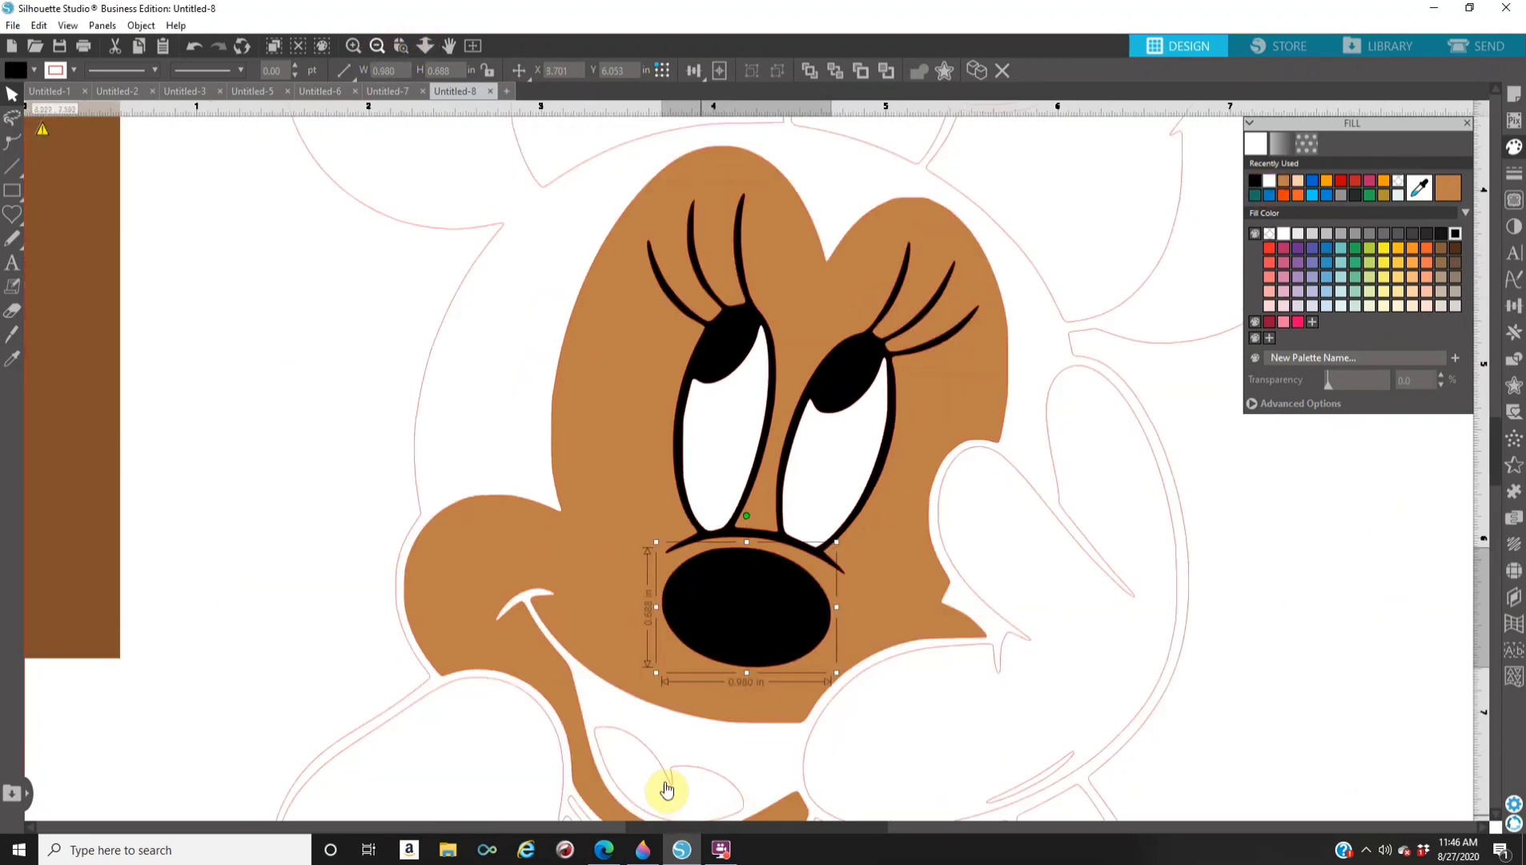
{"action": "left_click", "coordinate": [670, 787]}
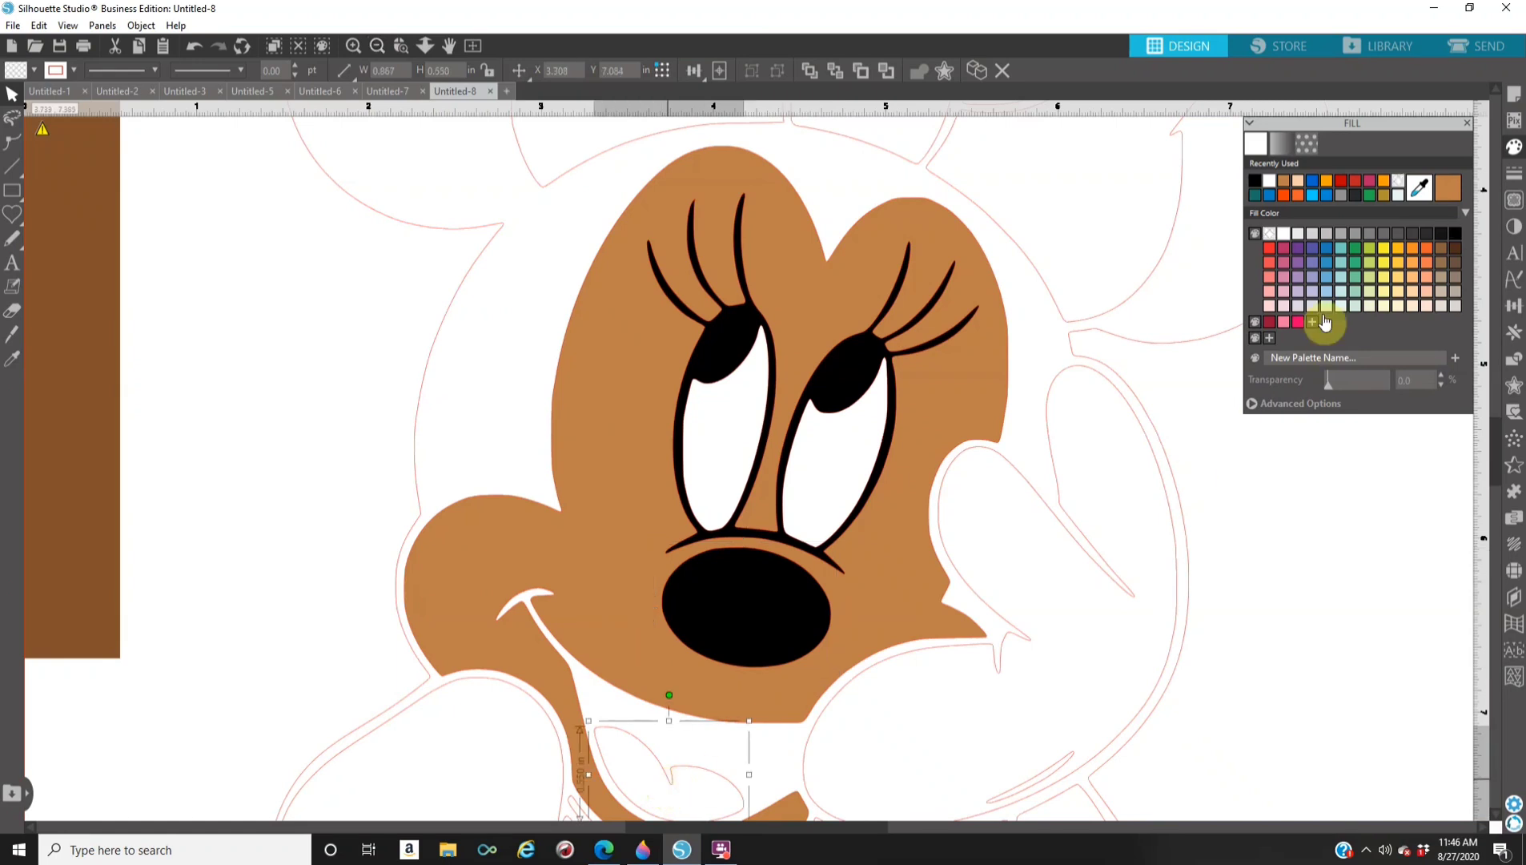
{"action": "left_click", "coordinate": [1271, 306]}
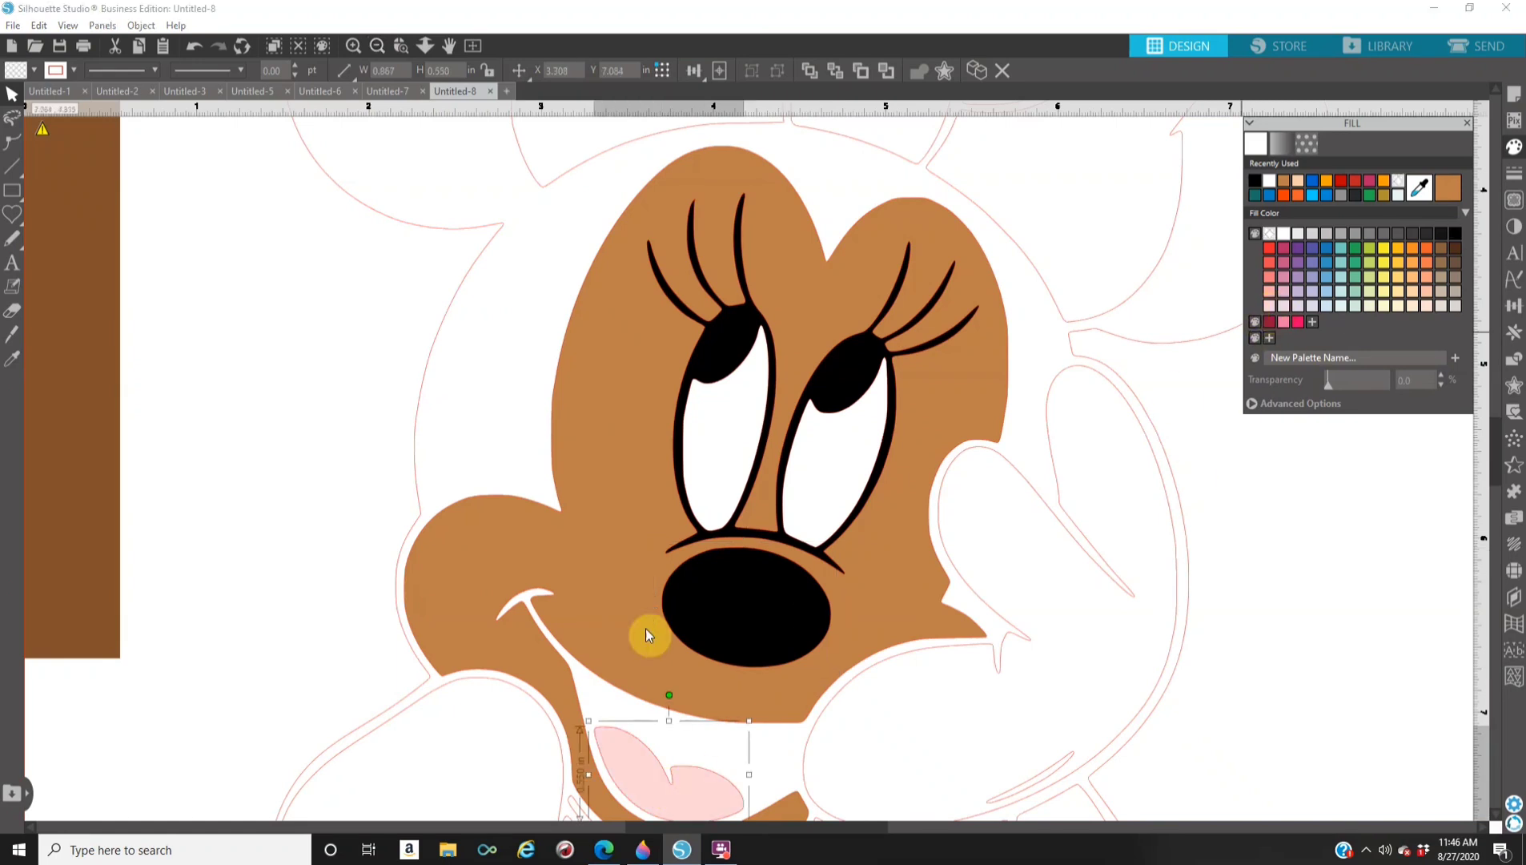
{"action": "left_click", "coordinate": [381, 45]}
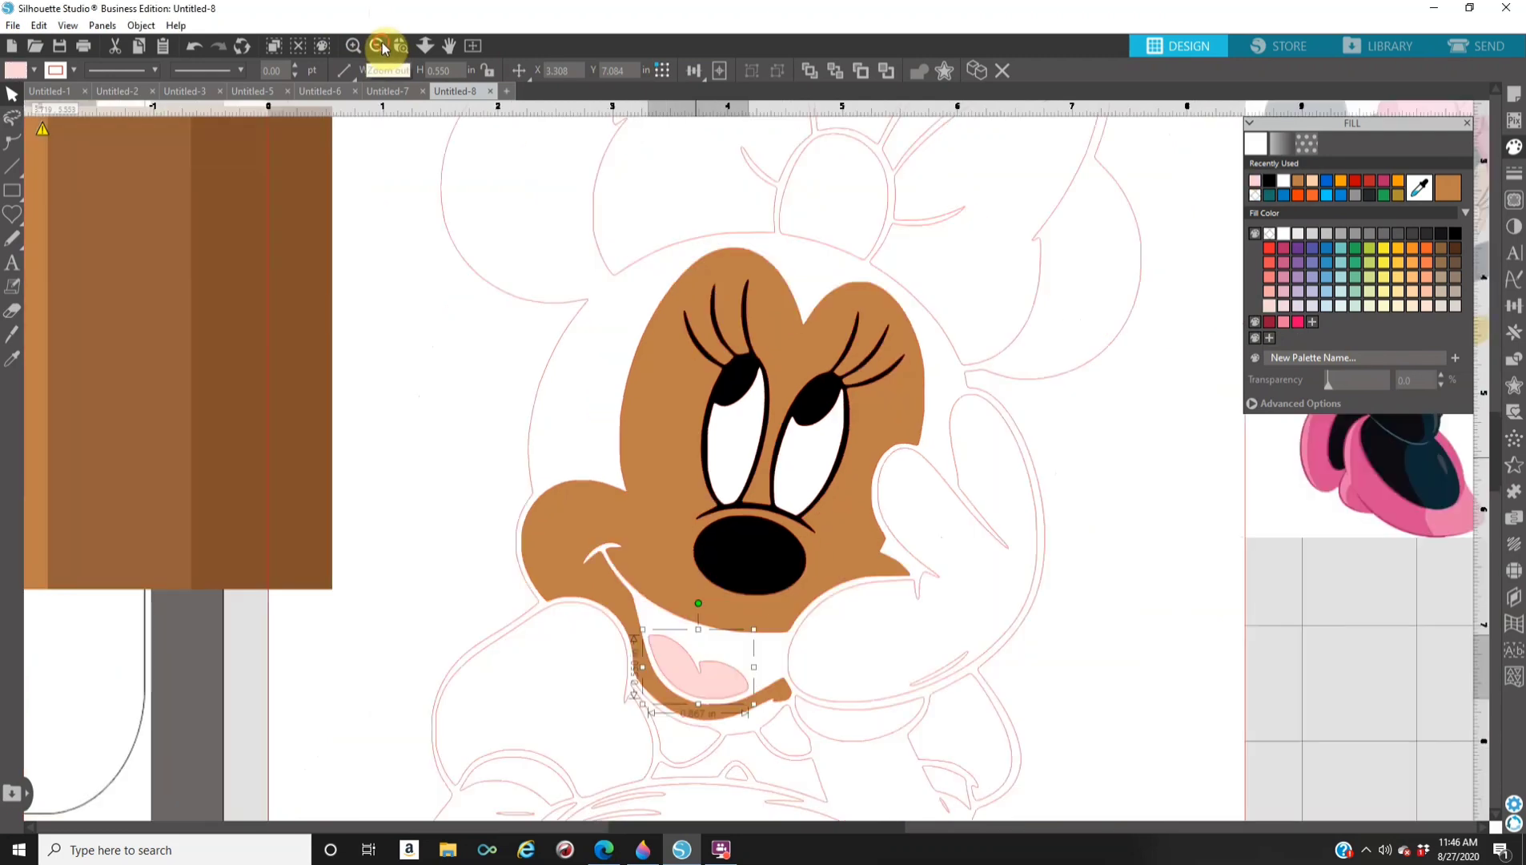
{"action": "left_click", "coordinate": [381, 45]}
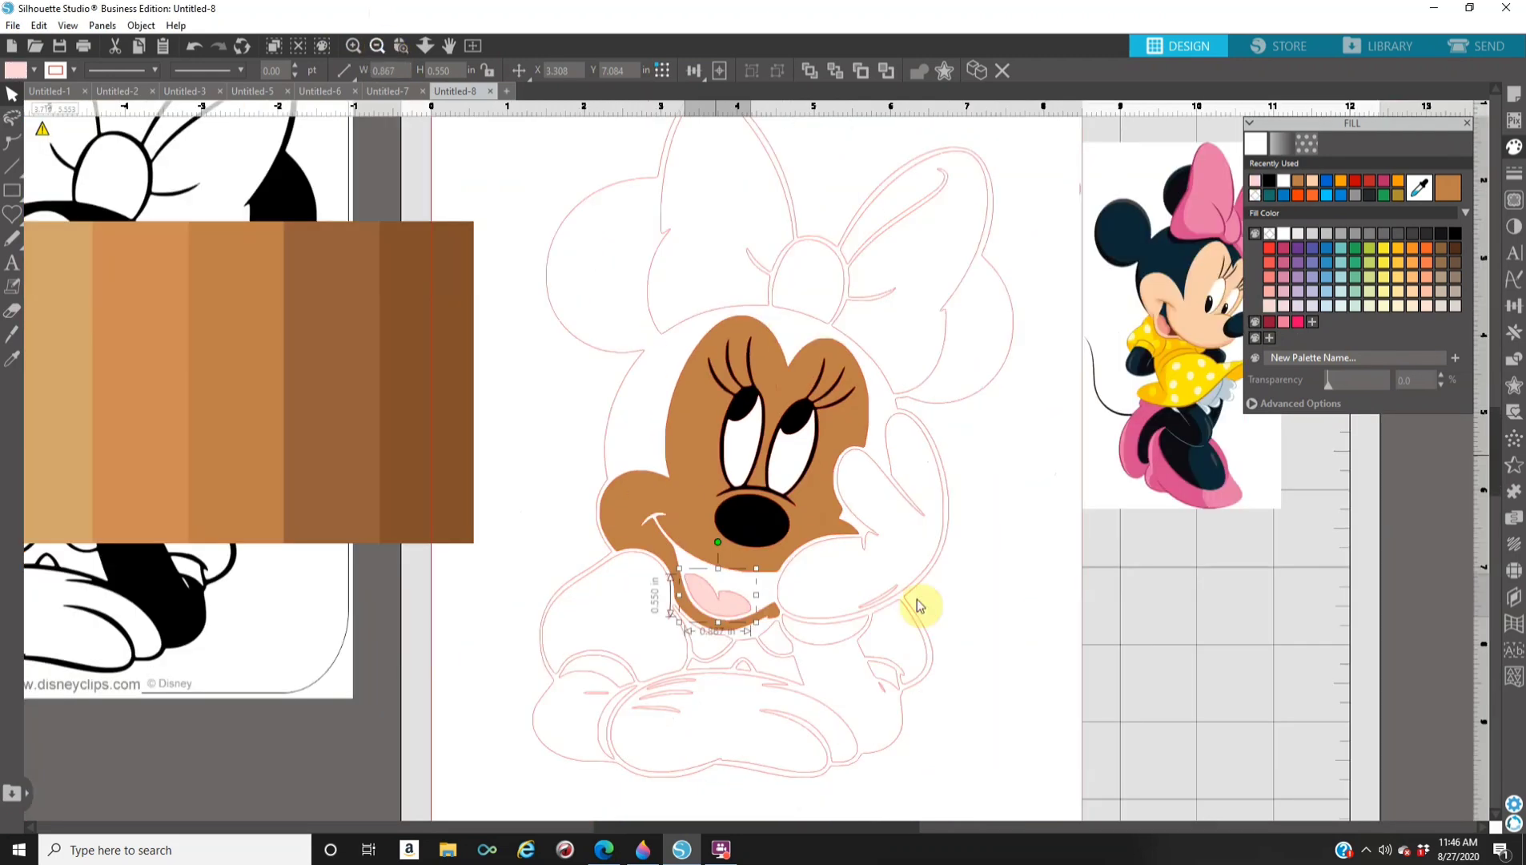
{"action": "left_click", "coordinate": [1059, 723]}
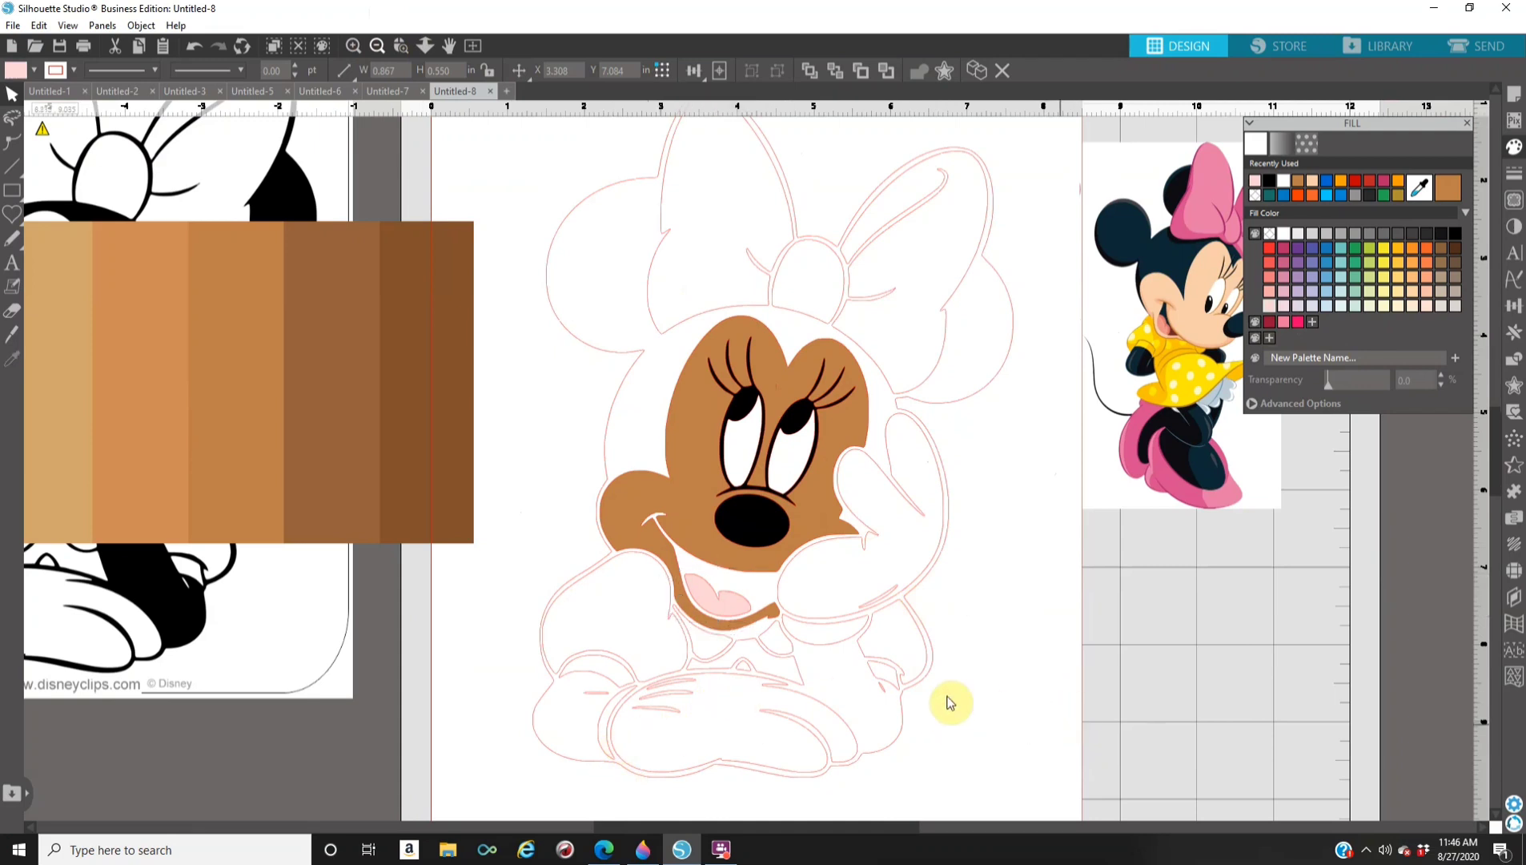
Group the sleeve, cuff, collar and button-area shapes of the dress and fill them with dark pink.
{"action": "left_click", "coordinate": [590, 682]}
{"action": "left_click", "coordinate": [590, 681]}
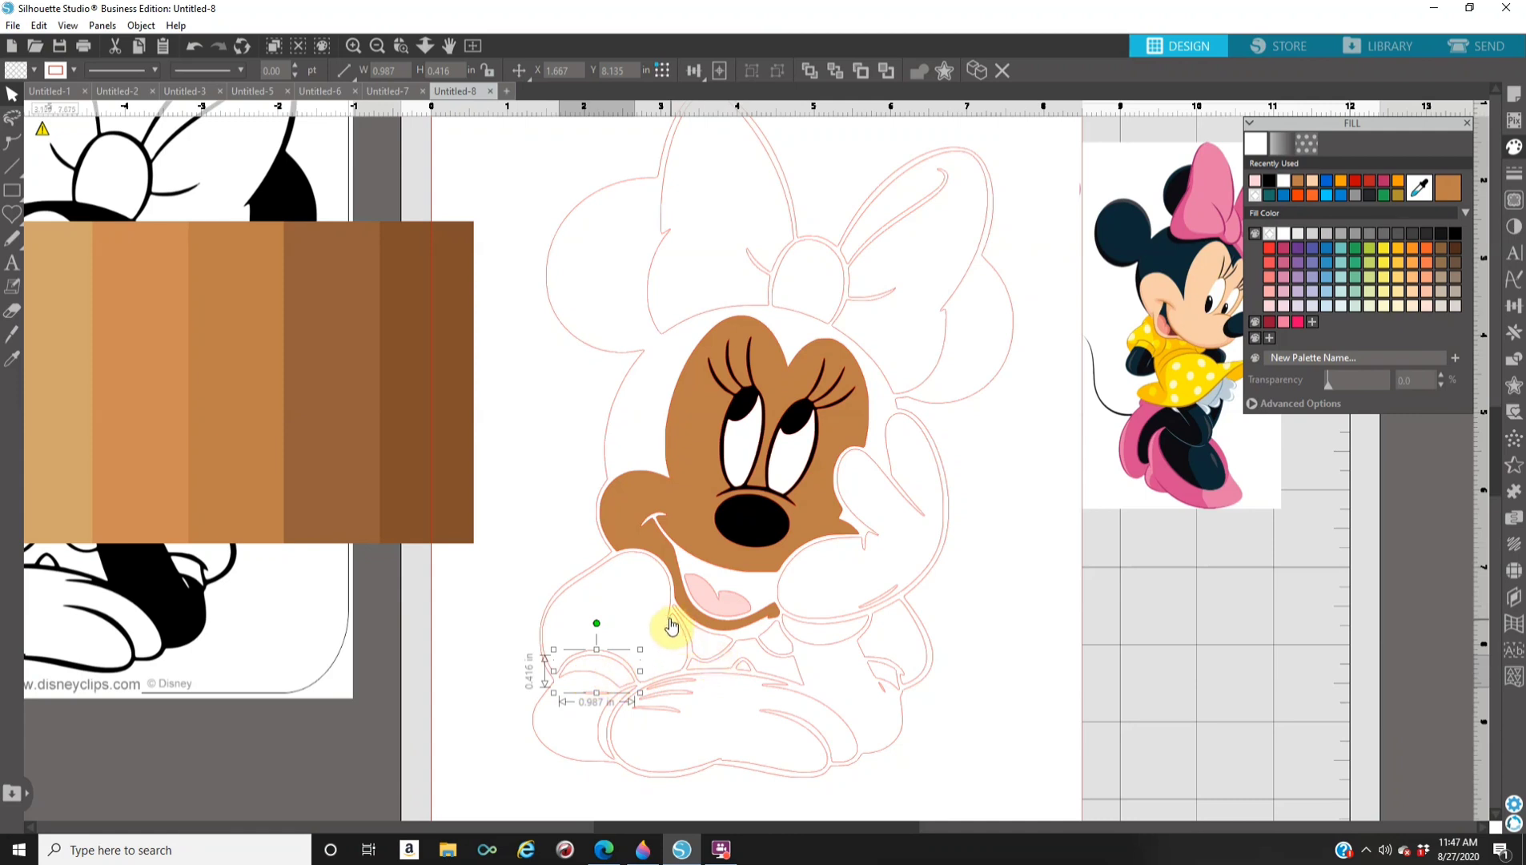
{"action": "left_click", "coordinate": [667, 623], "text": "shift"}
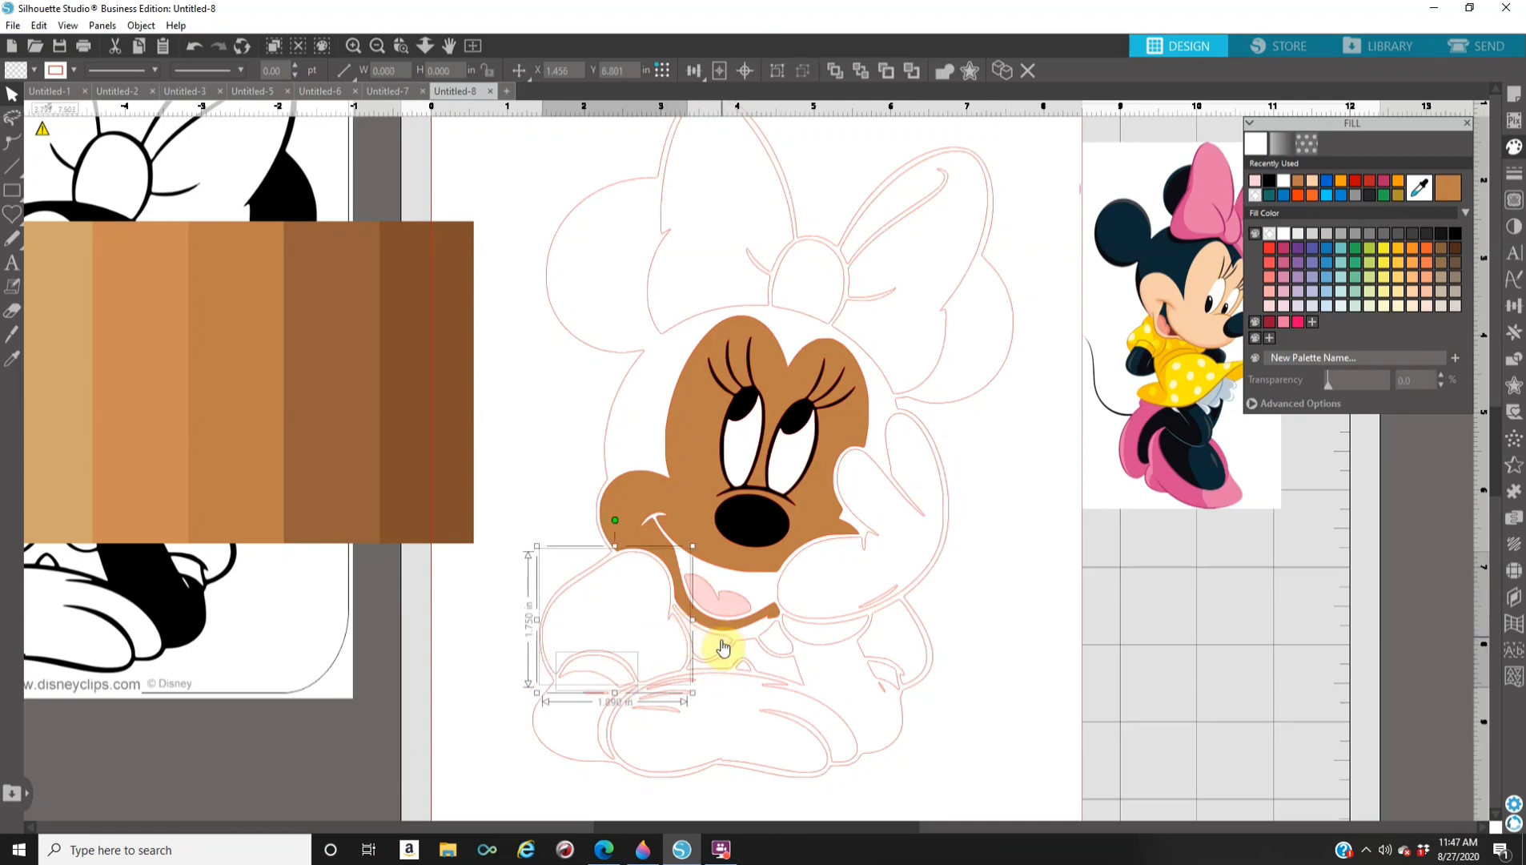
{"action": "left_click", "coordinate": [719, 640], "text": "shift"}
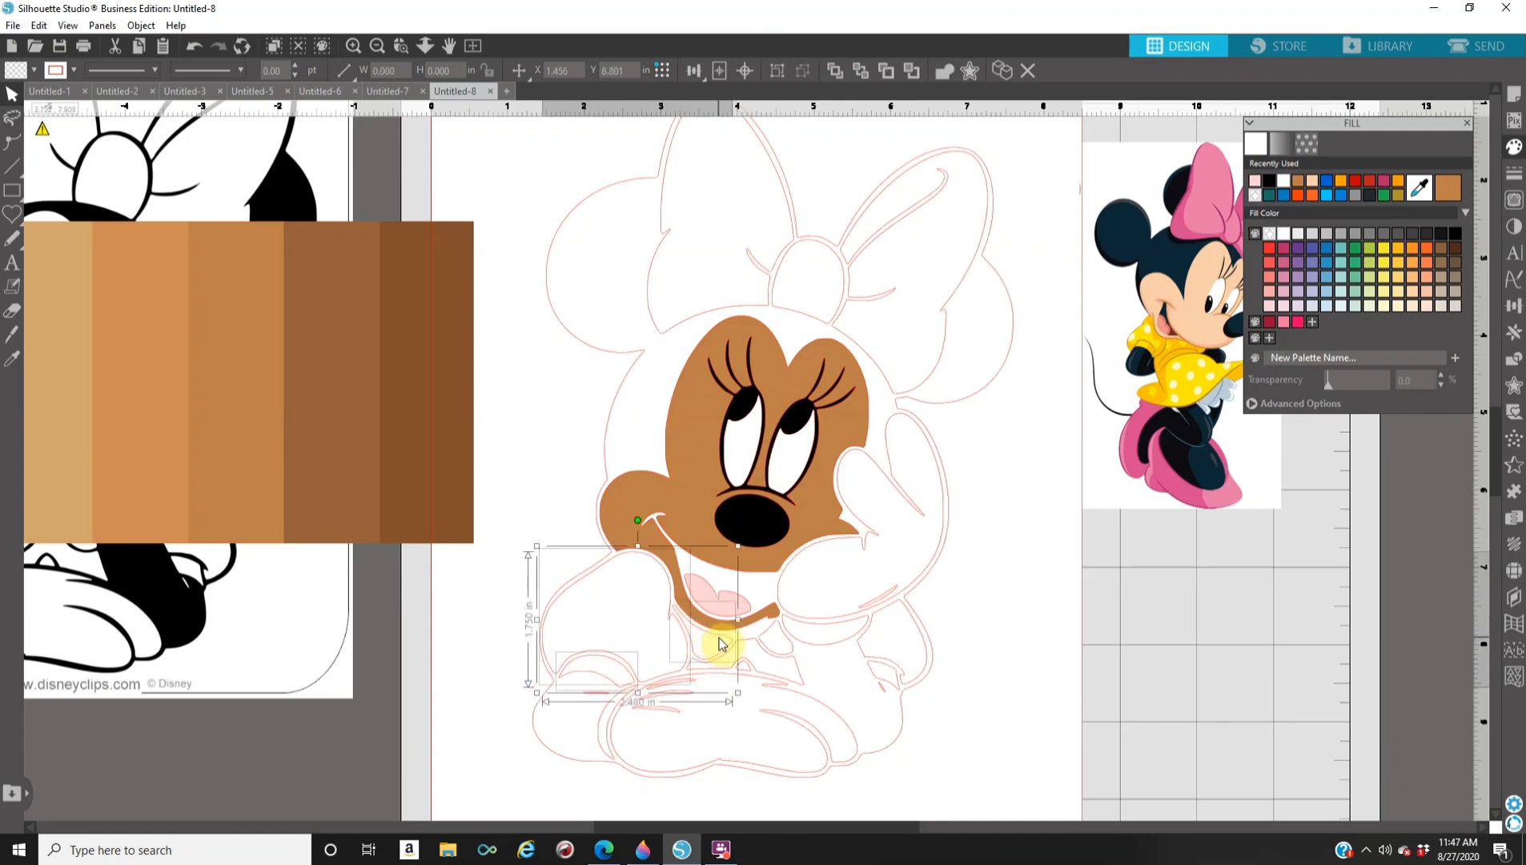
{"action": "left_click", "coordinate": [784, 662], "text": "shift"}
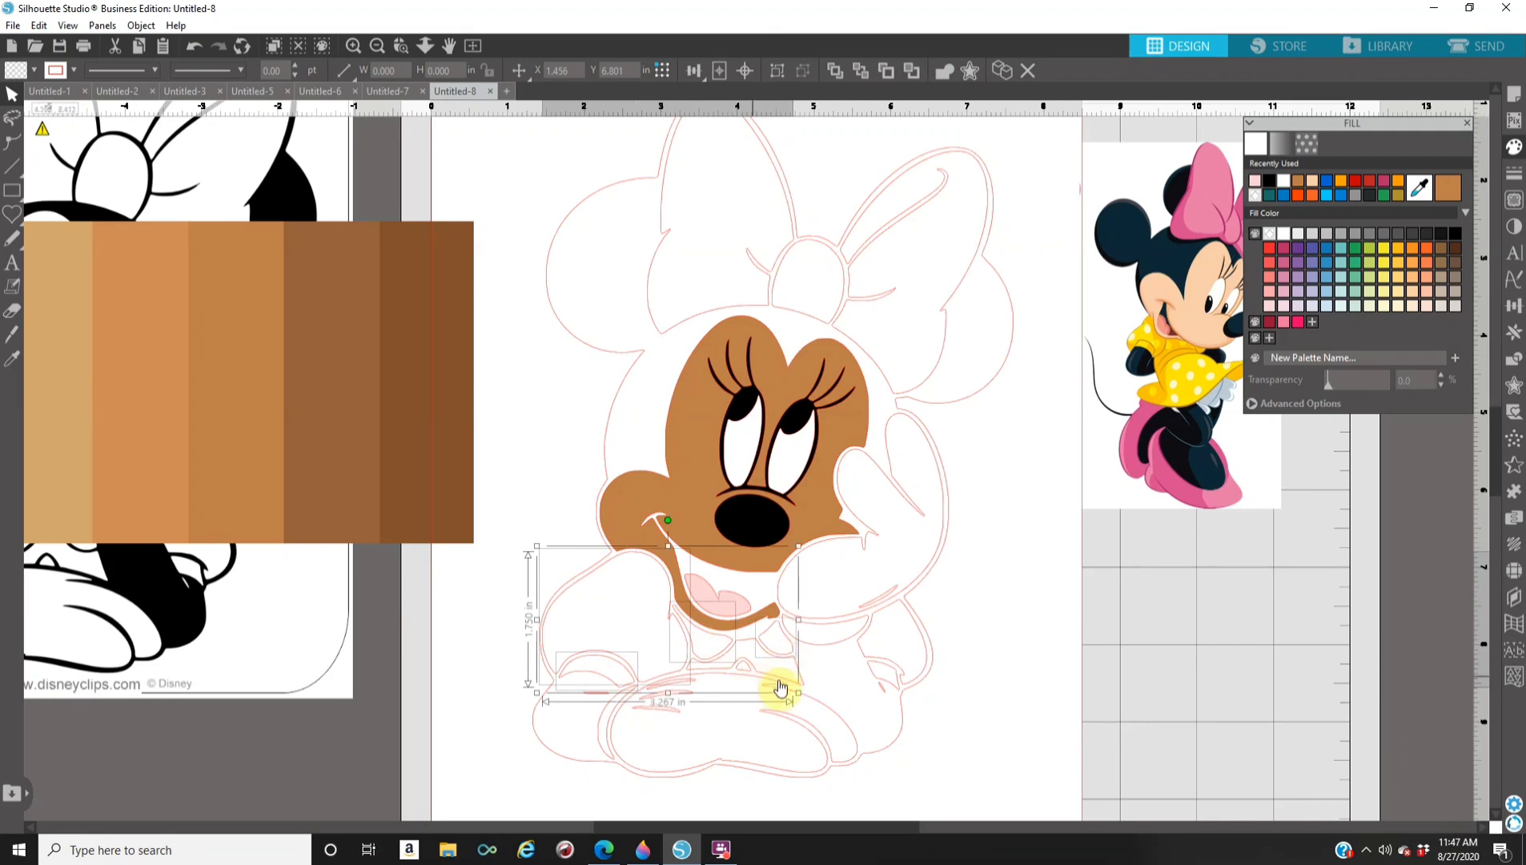
{"action": "left_click", "coordinate": [901, 687], "text": "shift"}
{"action": "left_click", "coordinate": [891, 690], "text": "shift"}
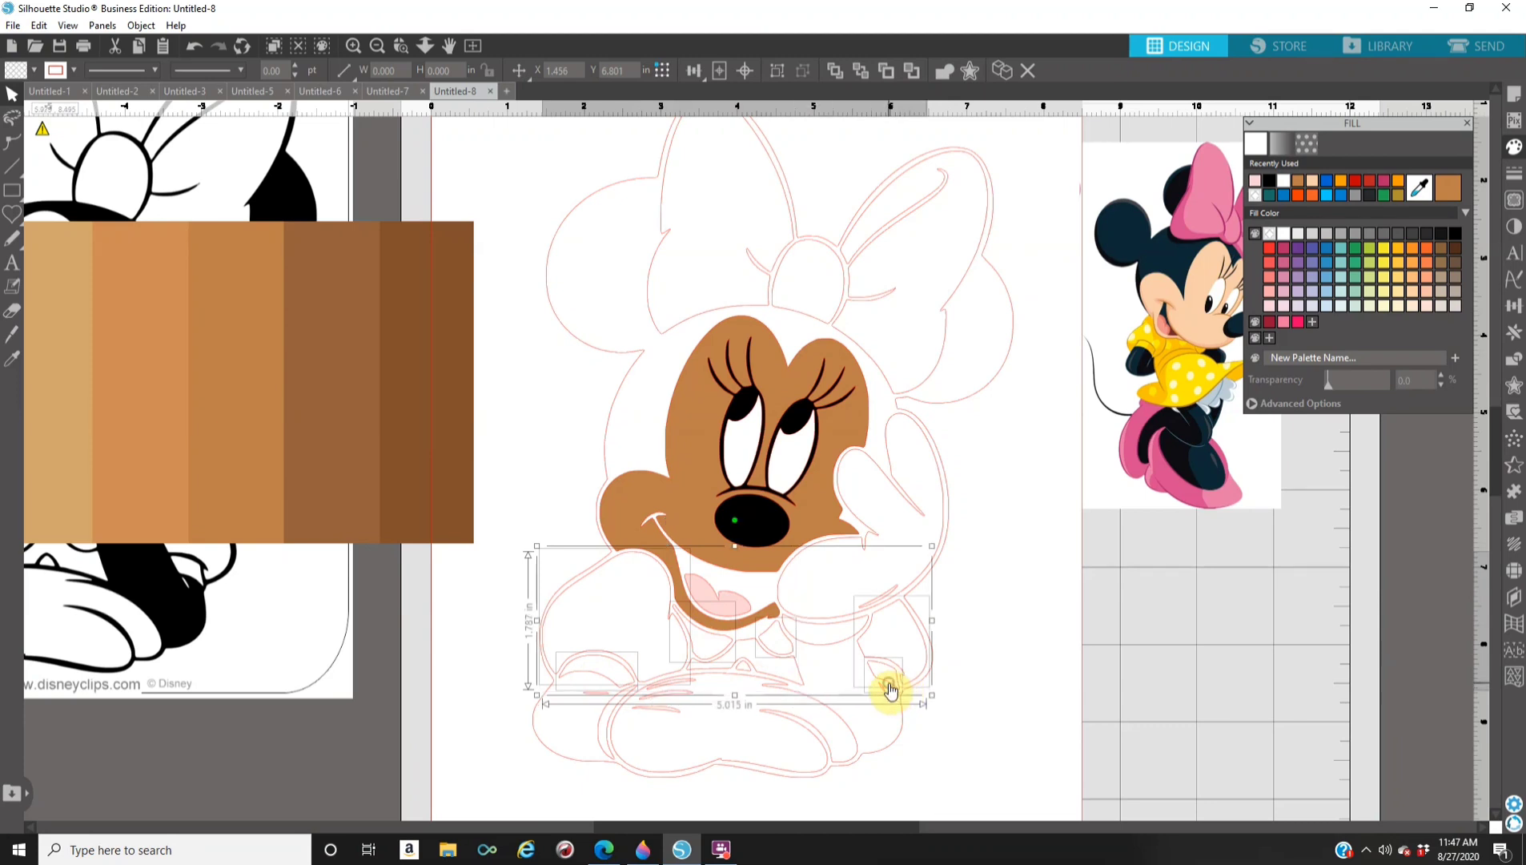
{"action": "right_click", "coordinate": [743, 675]}
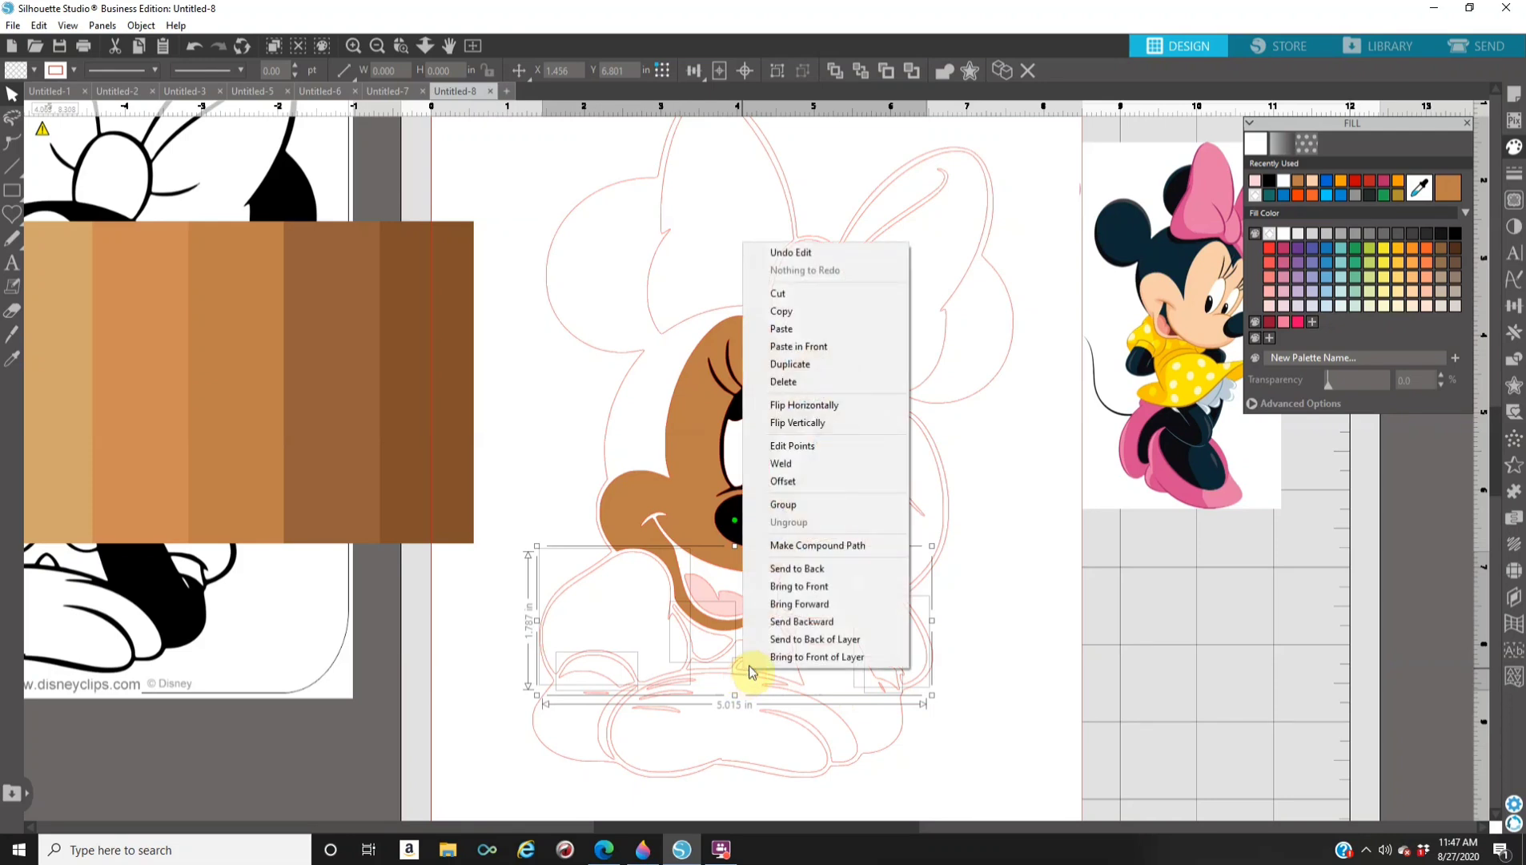
{"action": "left_click", "coordinate": [781, 503]}
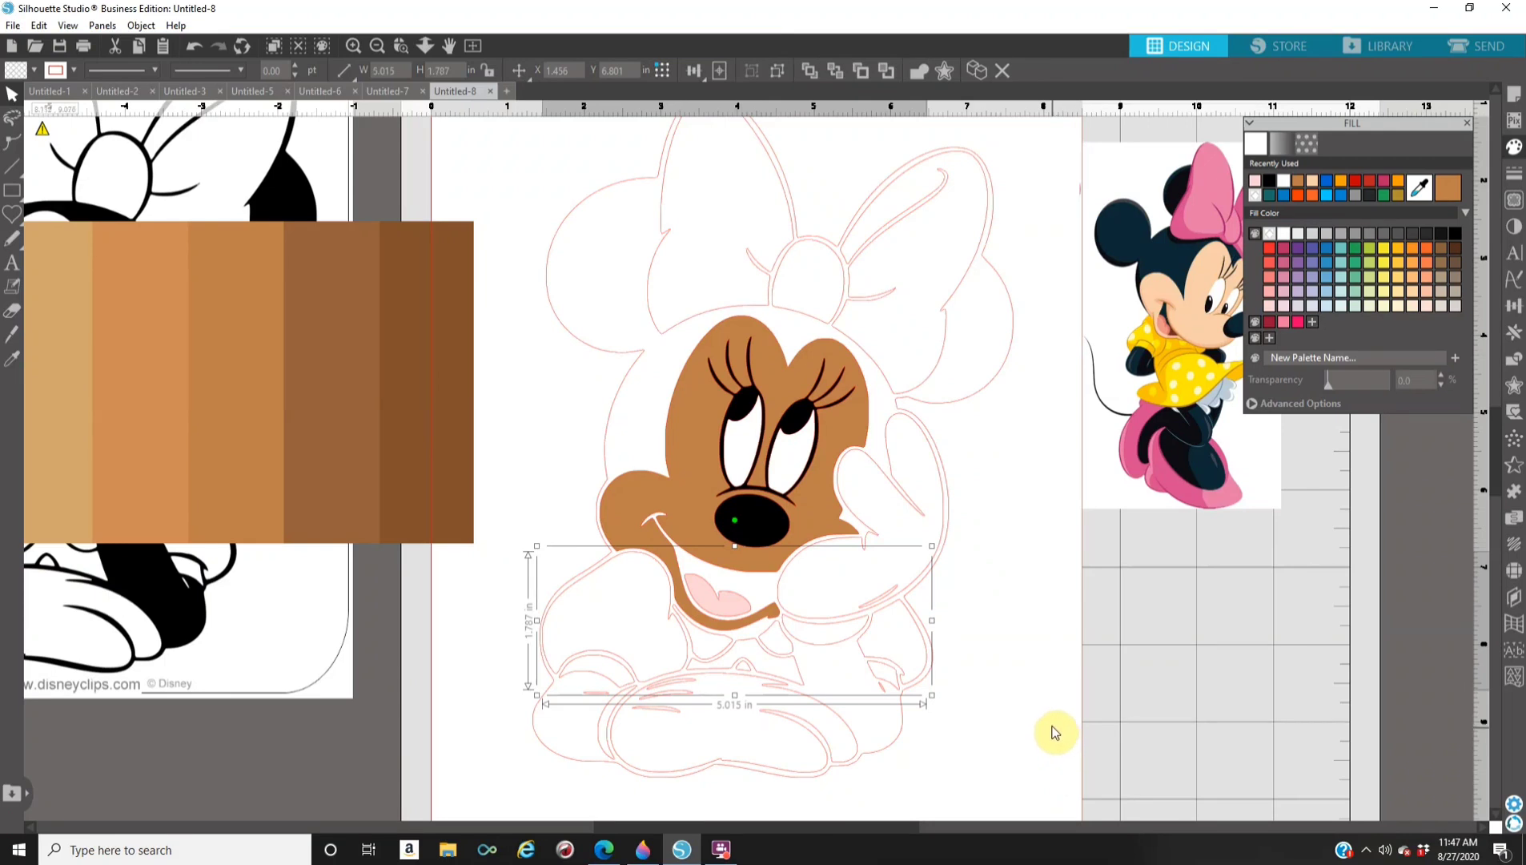
{"action": "left_click", "coordinate": [1282, 258]}
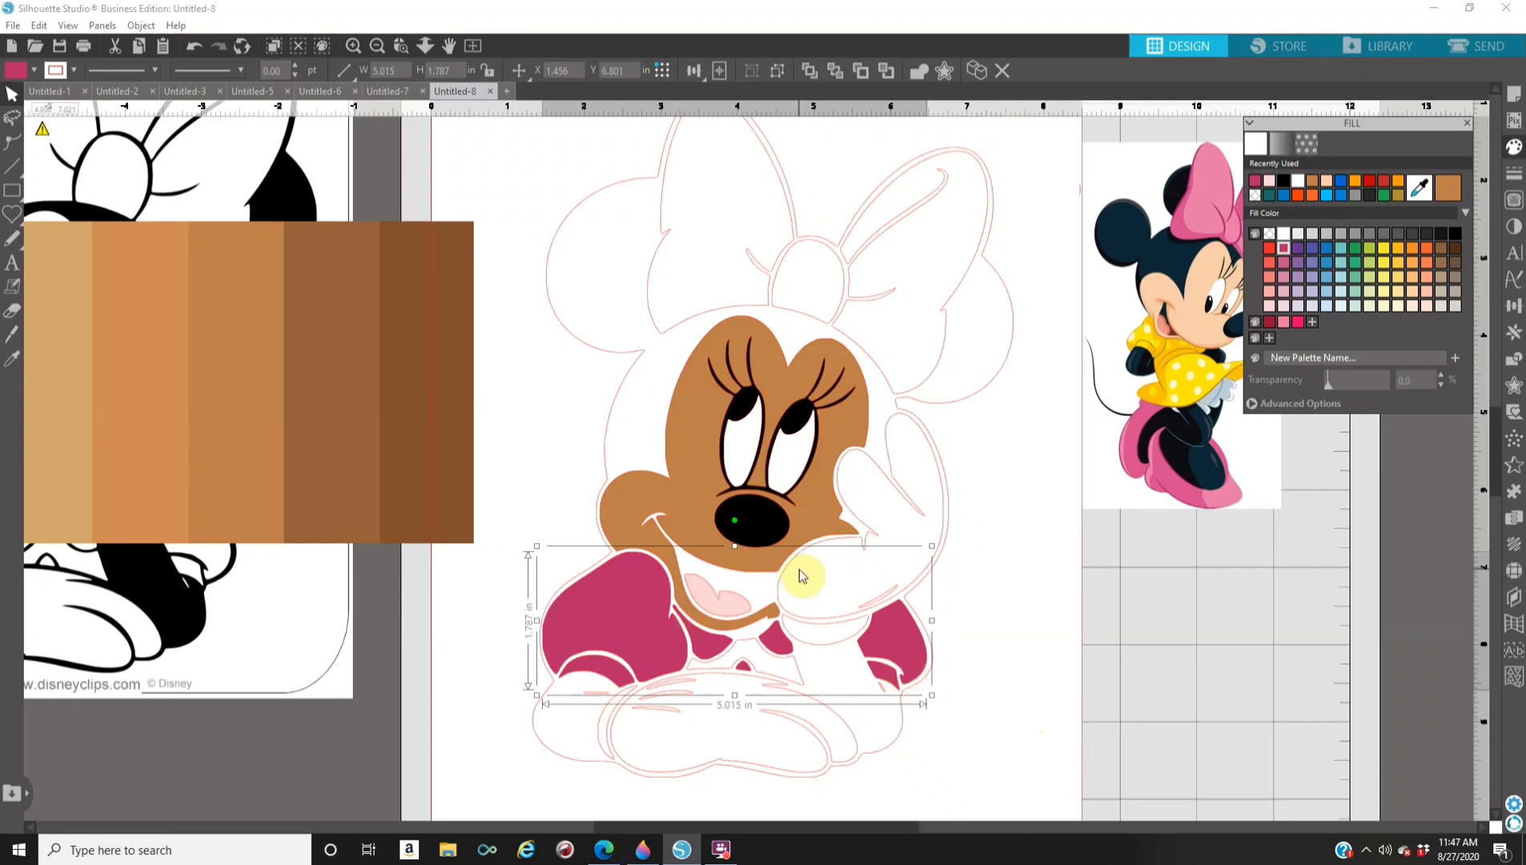
Group the missed bodice piece below the collar with the dress and fill it with the same dark pink.
{"action": "left_click", "coordinate": [792, 682]}
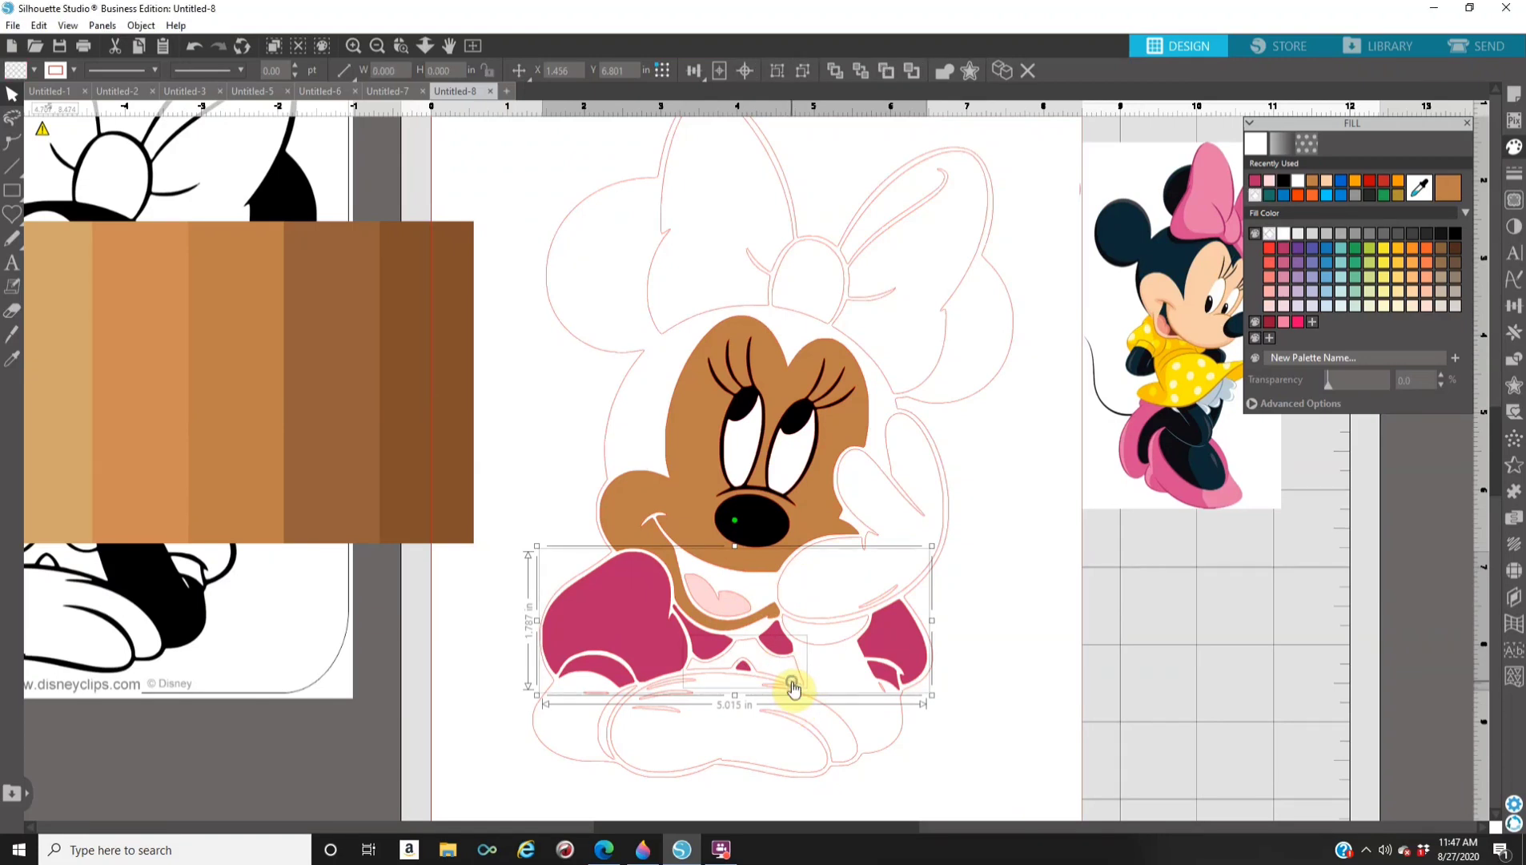
{"action": "right_click", "coordinate": [794, 687]}
{"action": "left_click", "coordinate": [838, 483]}
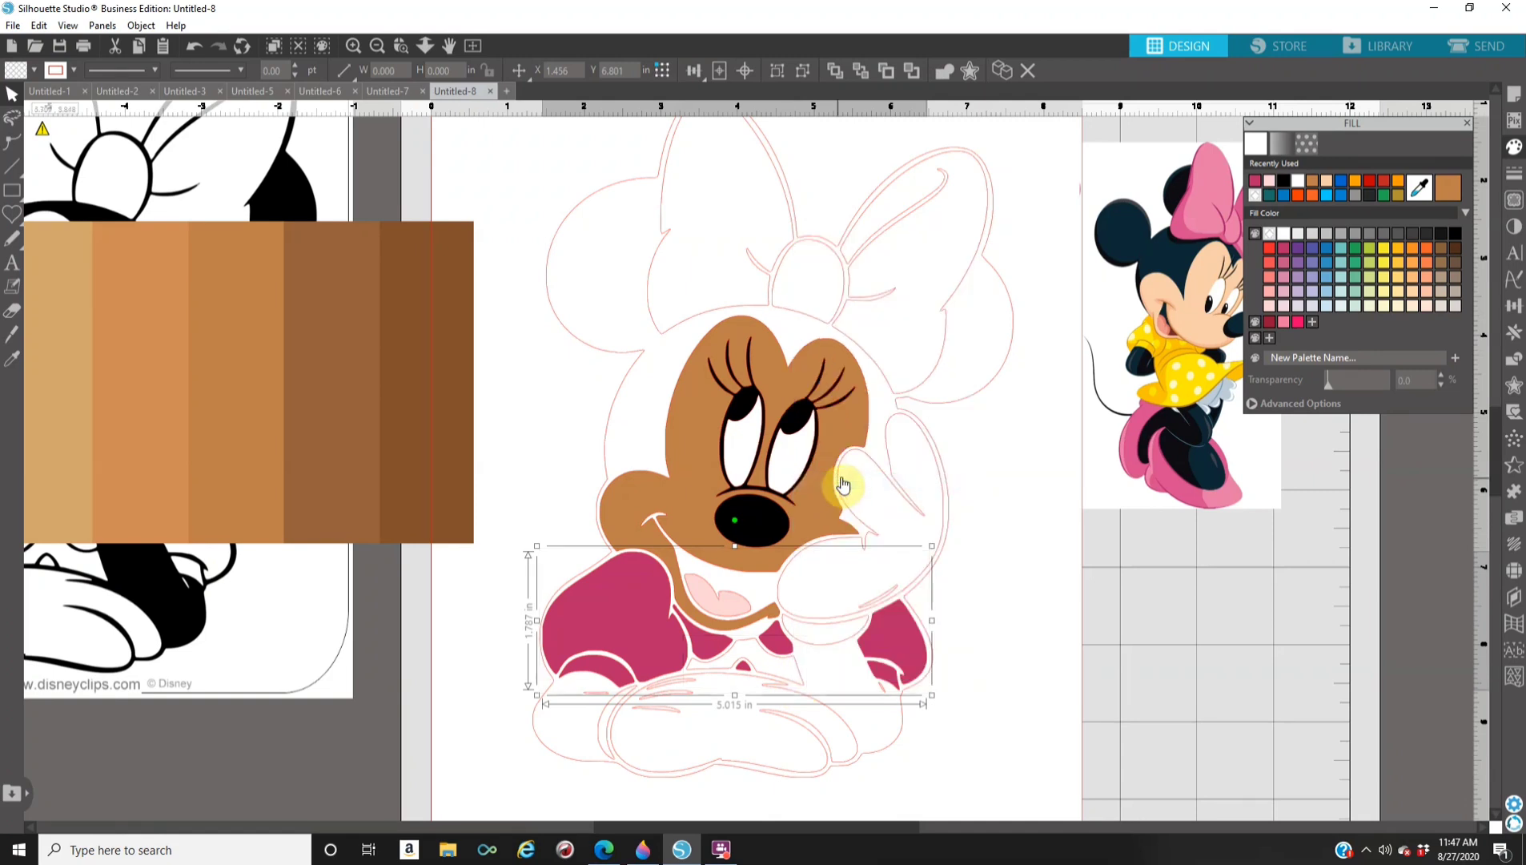
{"action": "left_click", "coordinate": [1285, 248]}
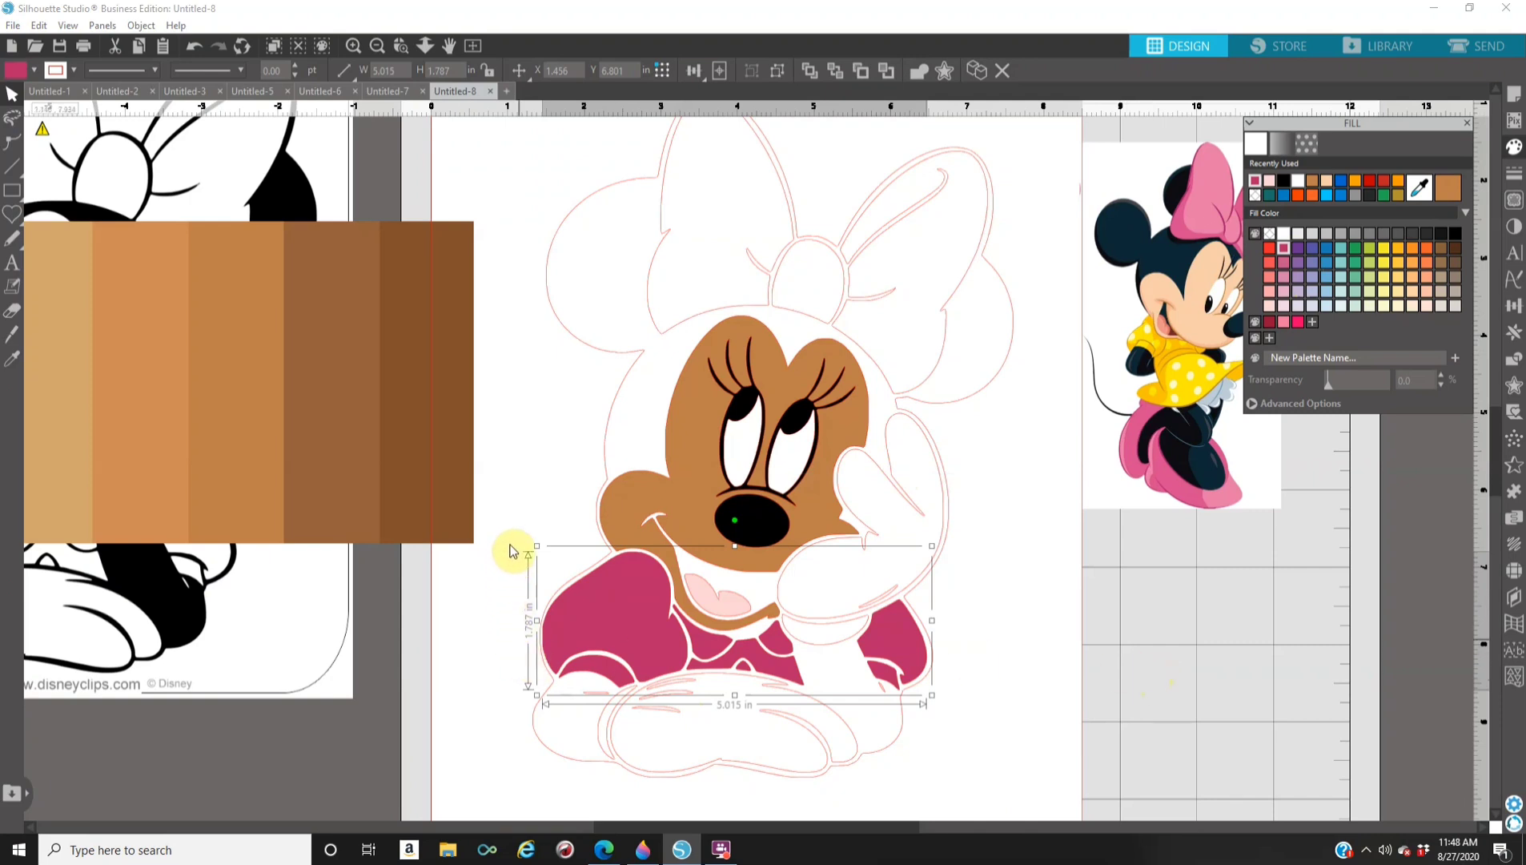
Group the bow's knot and both loops and fill them with blue.
{"action": "left_click", "coordinate": [811, 322]}
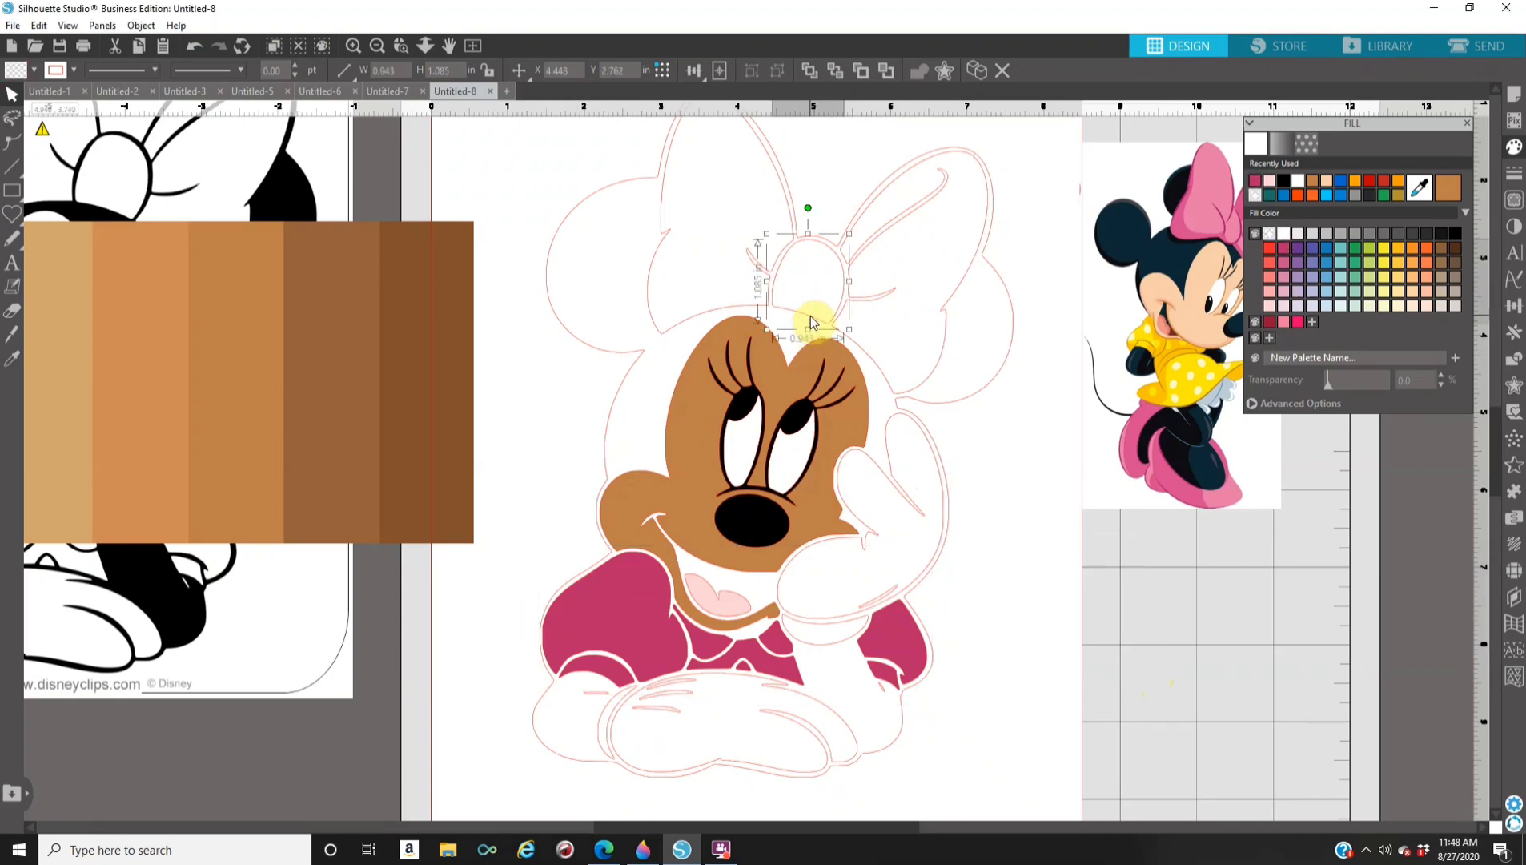
{"action": "left_click", "coordinate": [884, 378]}
{"action": "left_click", "coordinate": [699, 316], "text": "shift"}
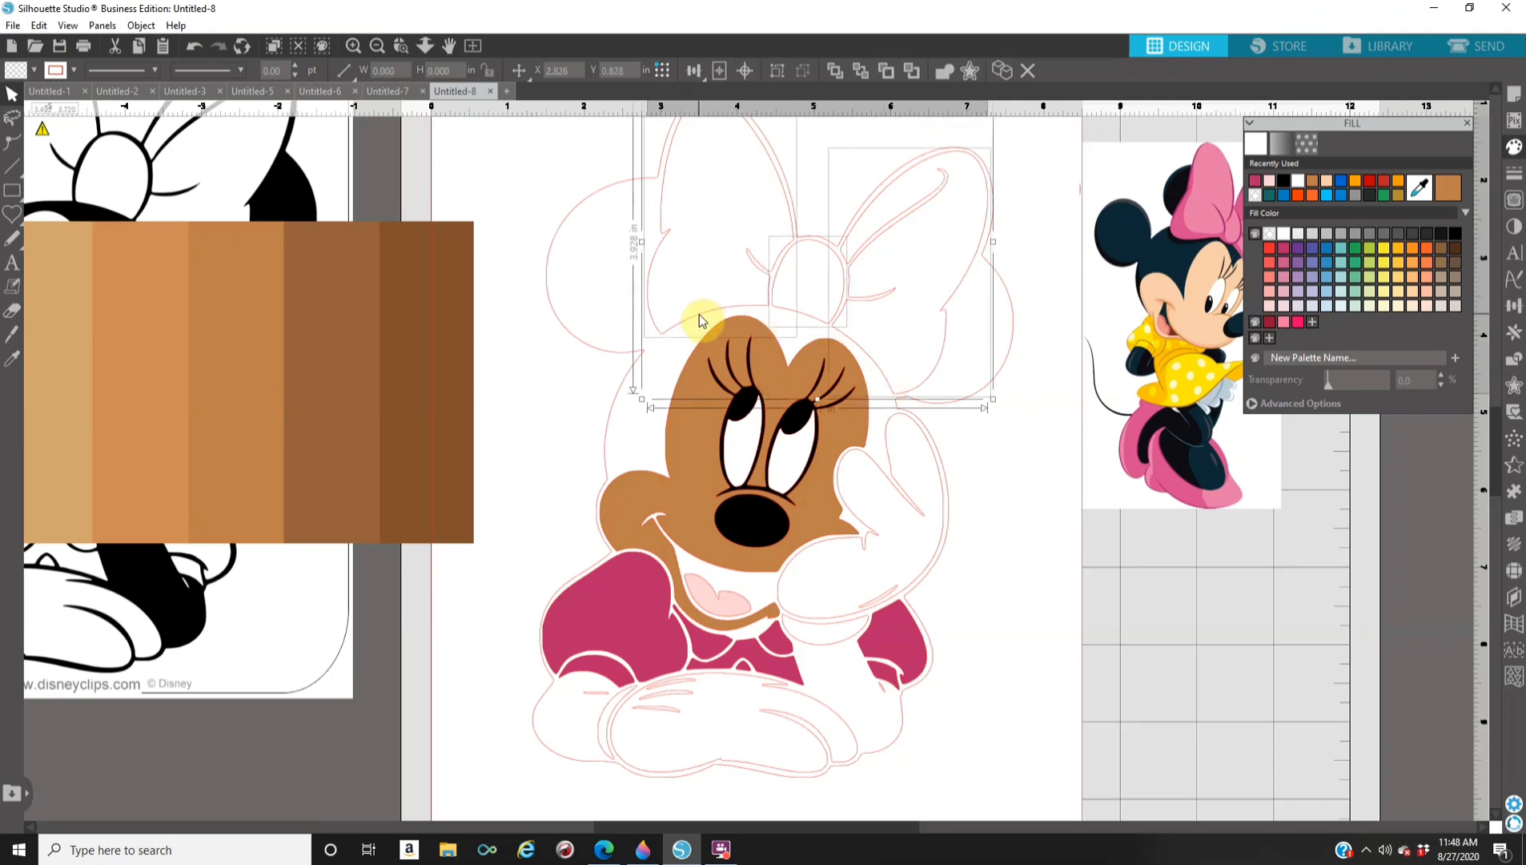
{"action": "right_click", "coordinate": [700, 314]}
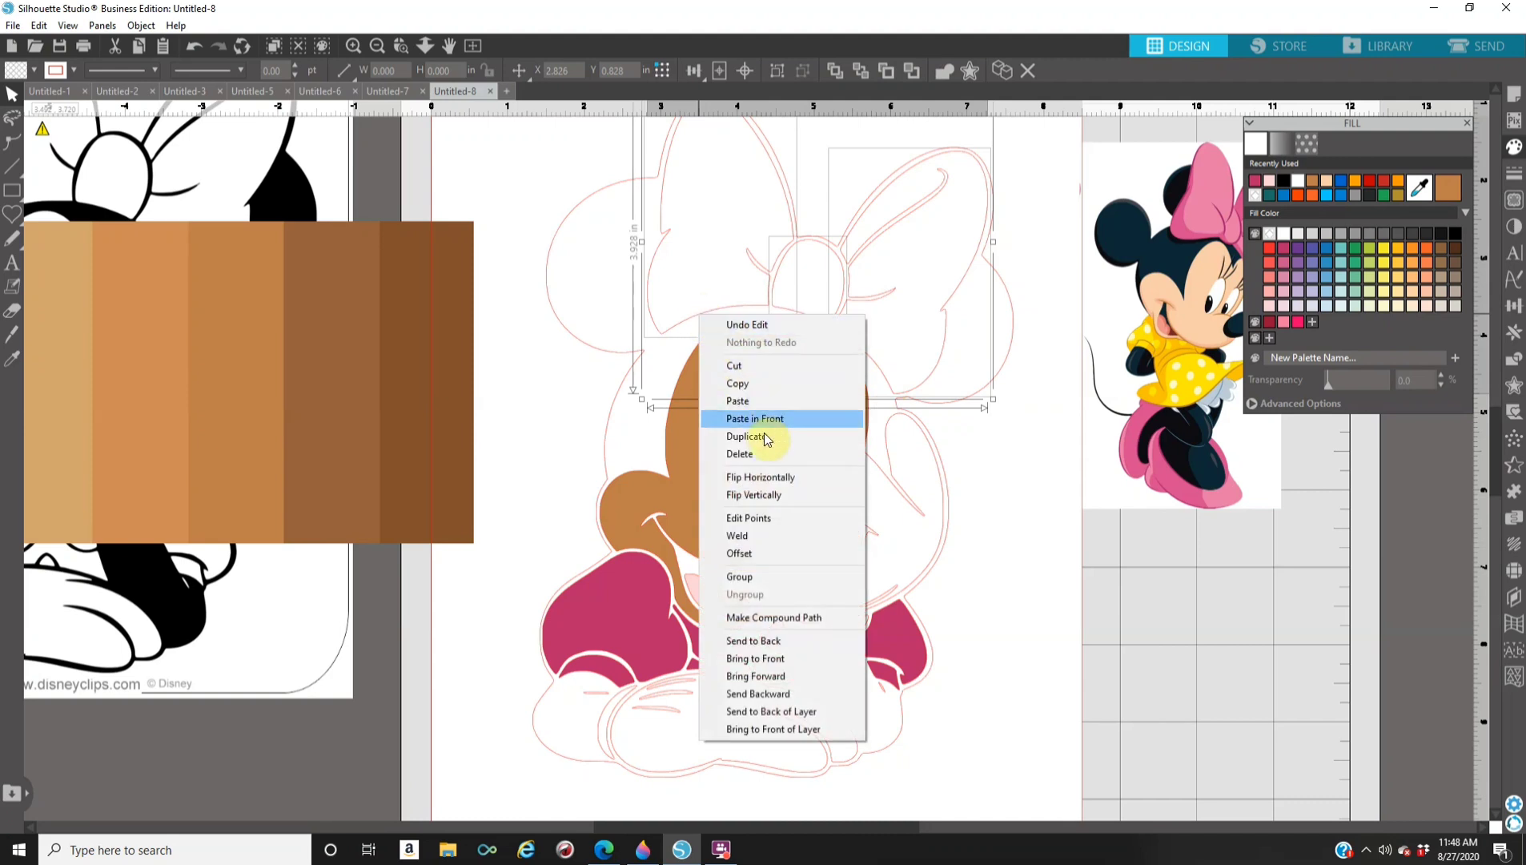
{"action": "left_click", "coordinate": [777, 576]}
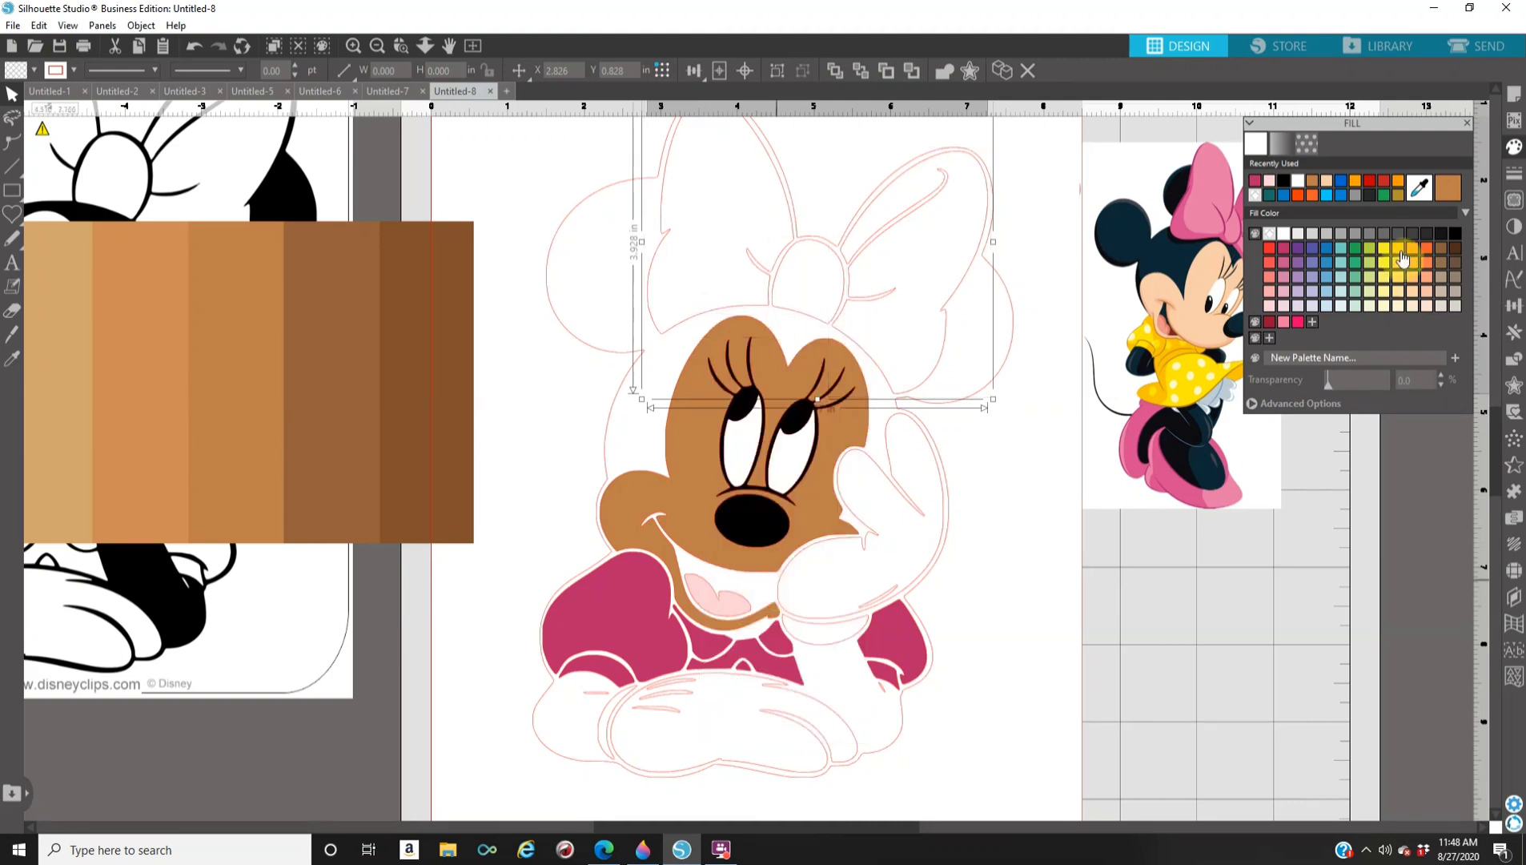
{"action": "left_click", "coordinate": [1340, 181]}
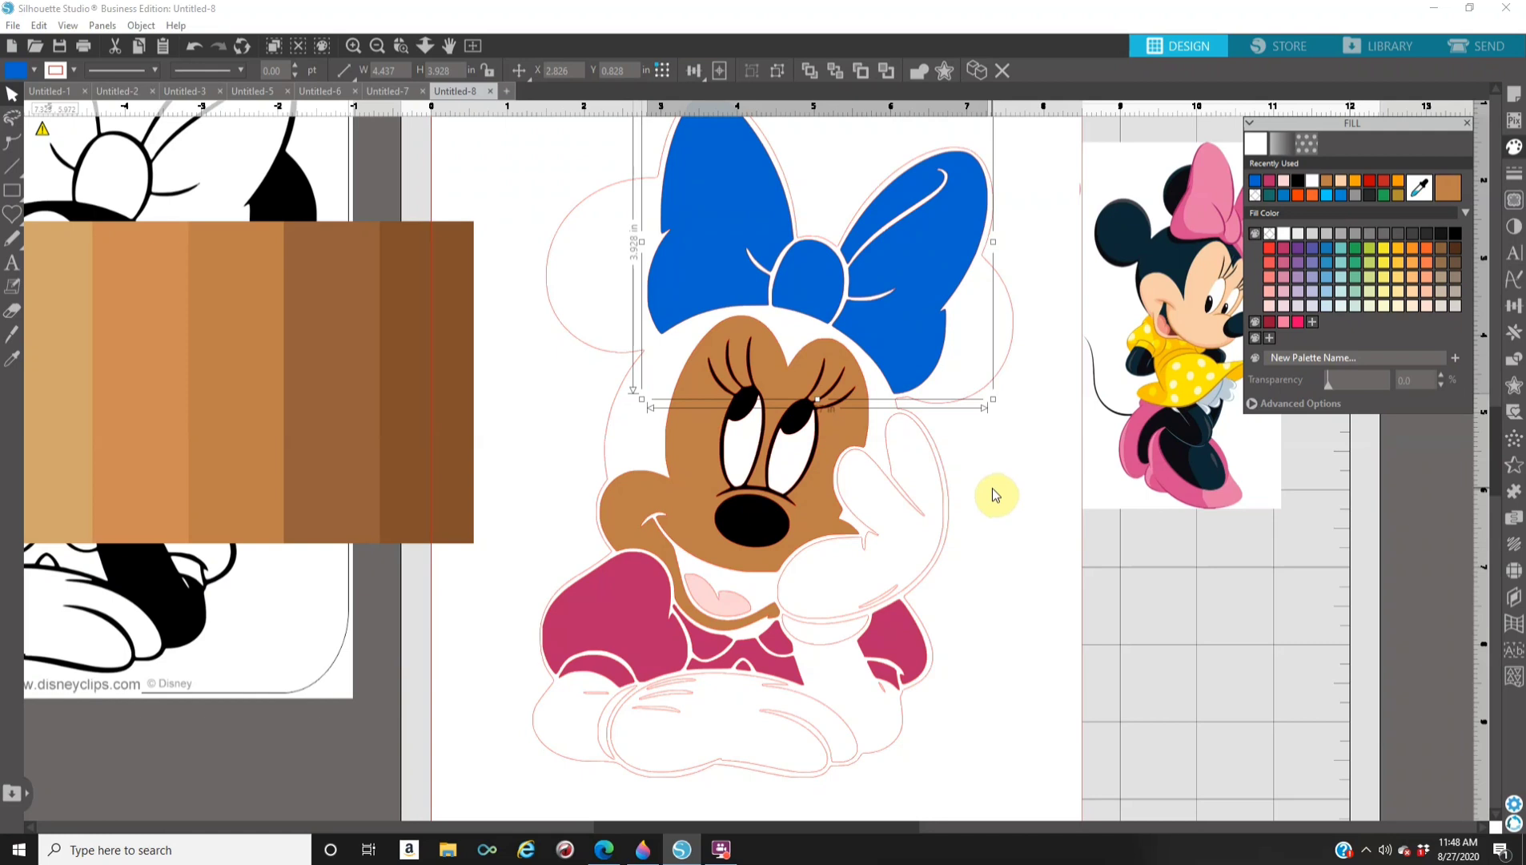
Fill the raised glove, its cuff and the lower resting glove with white.
{"action": "left_click", "coordinate": [920, 516]}
{"action": "left_click", "coordinate": [1283, 235]}
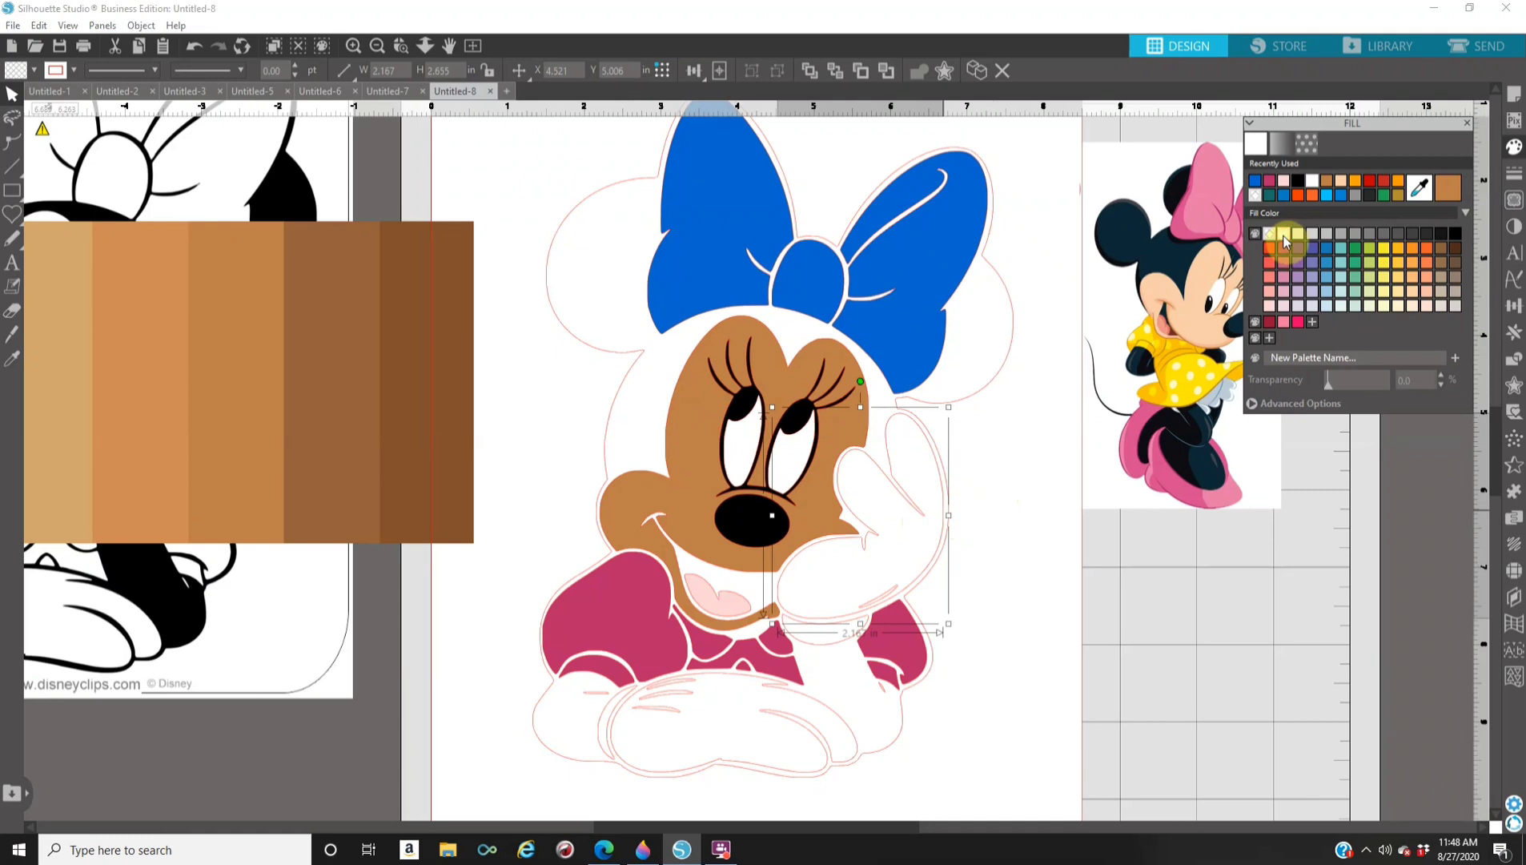
{"action": "left_click", "coordinate": [831, 642]}
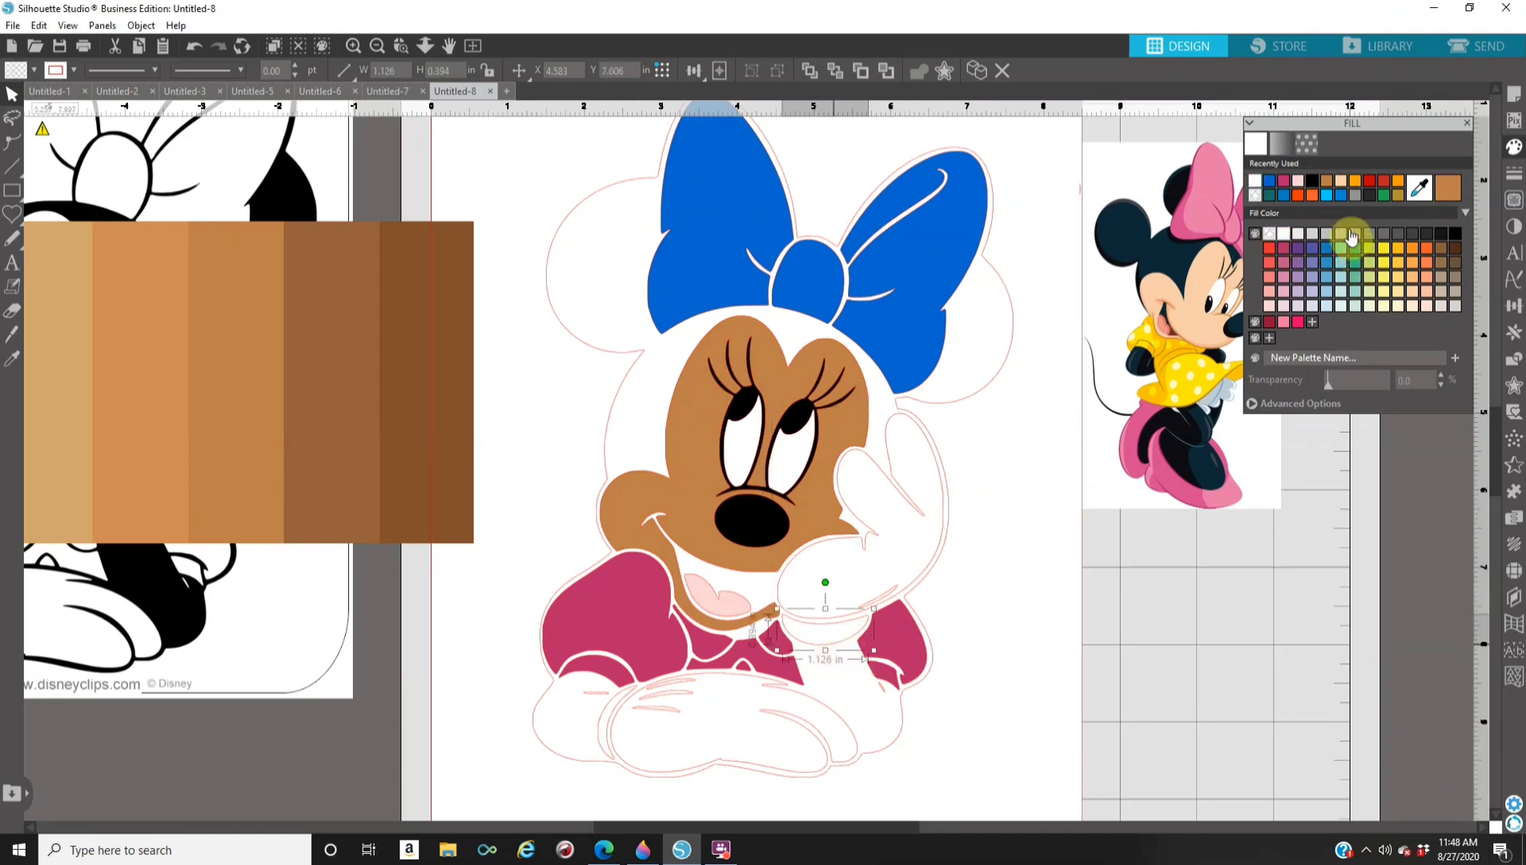
{"action": "left_click", "coordinate": [1277, 194]}
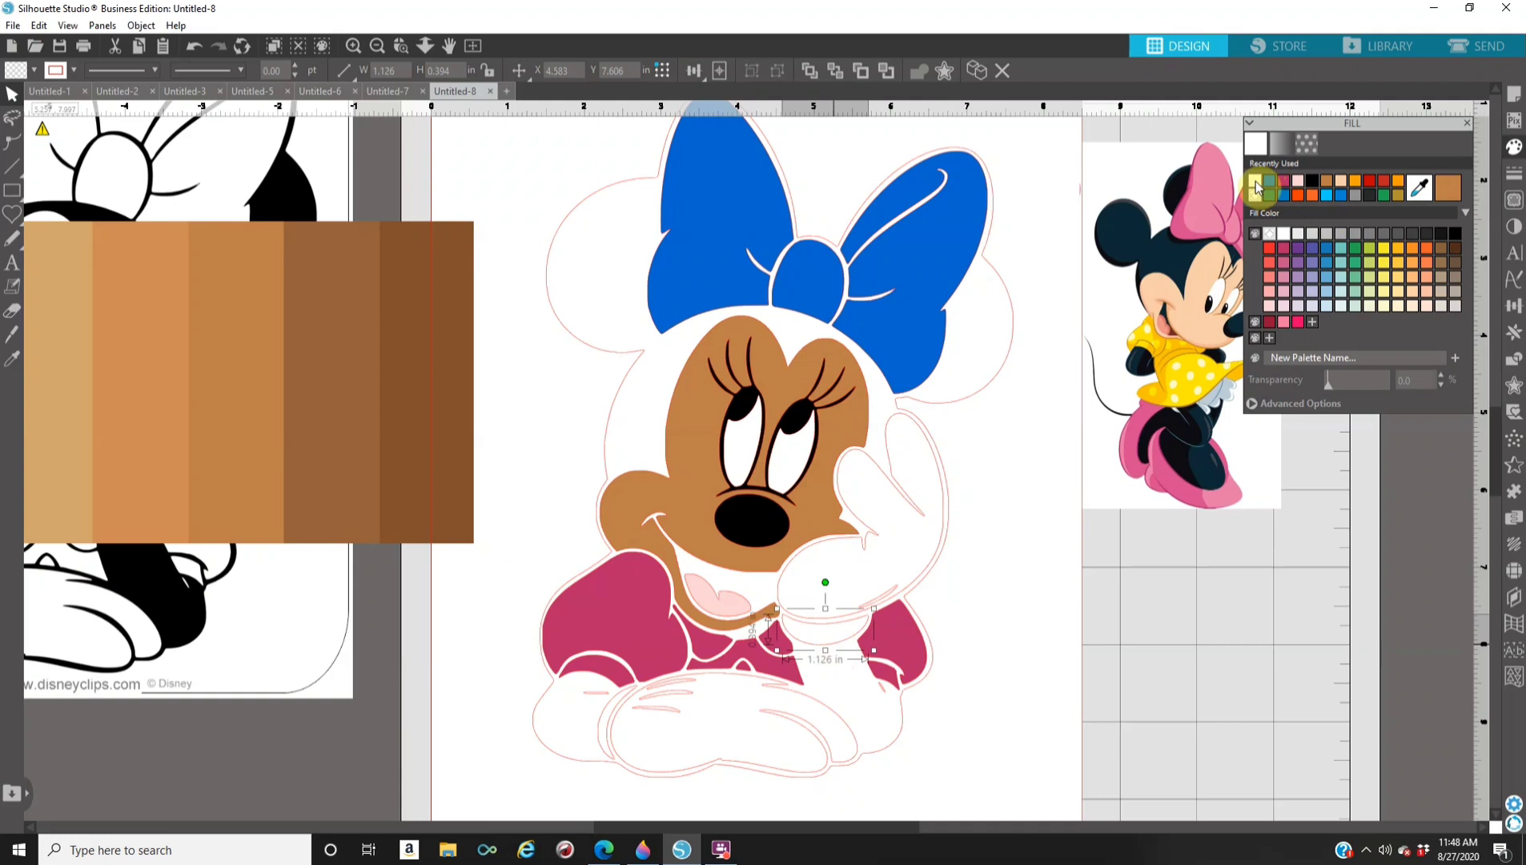
{"action": "left_click", "coordinate": [677, 776]}
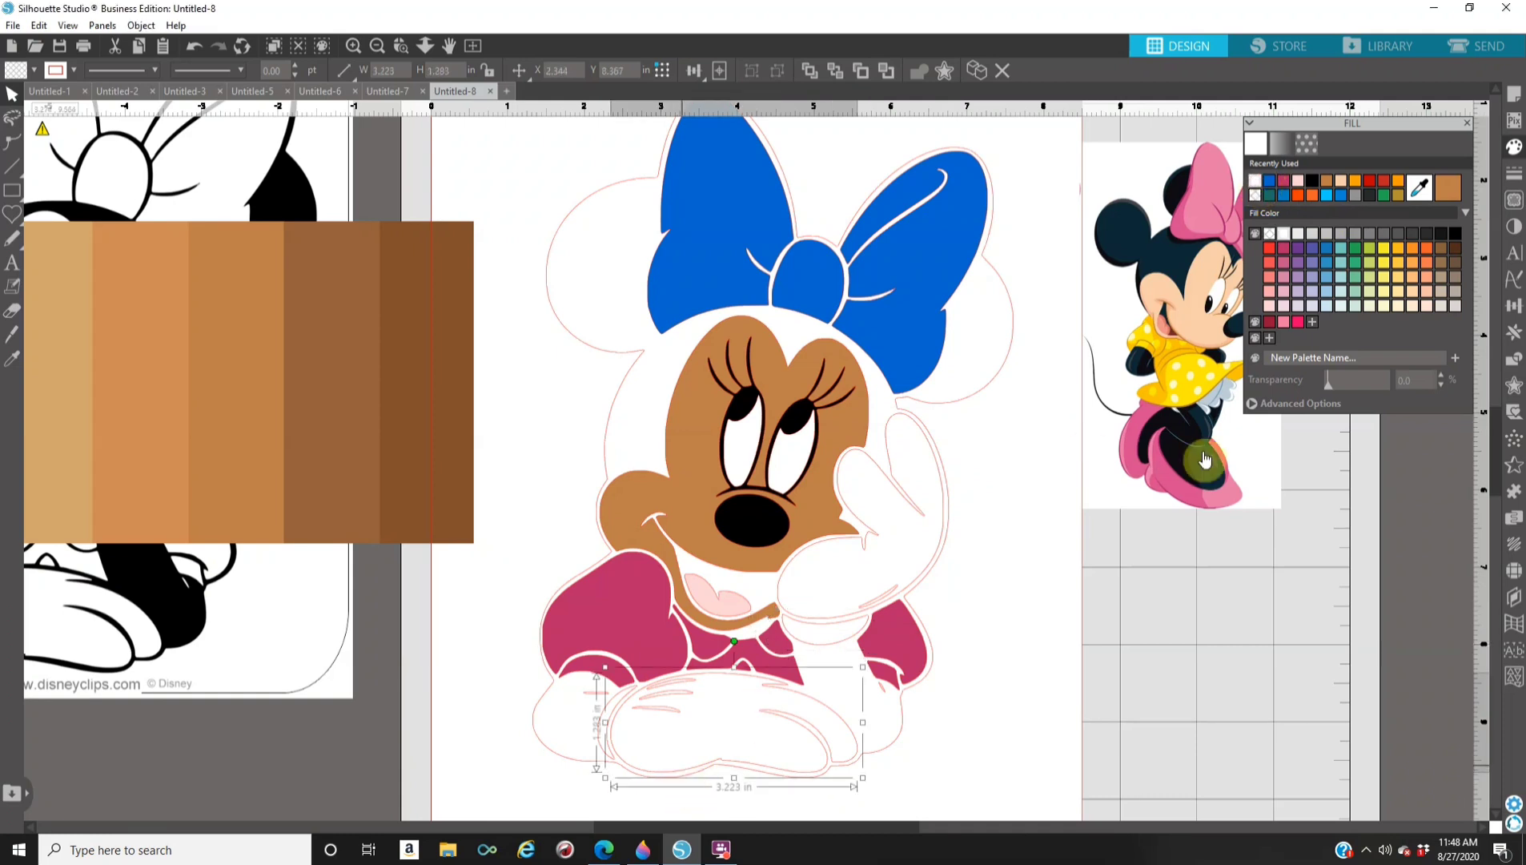
{"action": "left_click", "coordinate": [1285, 234]}
{"action": "left_click", "coordinate": [1051, 709]}
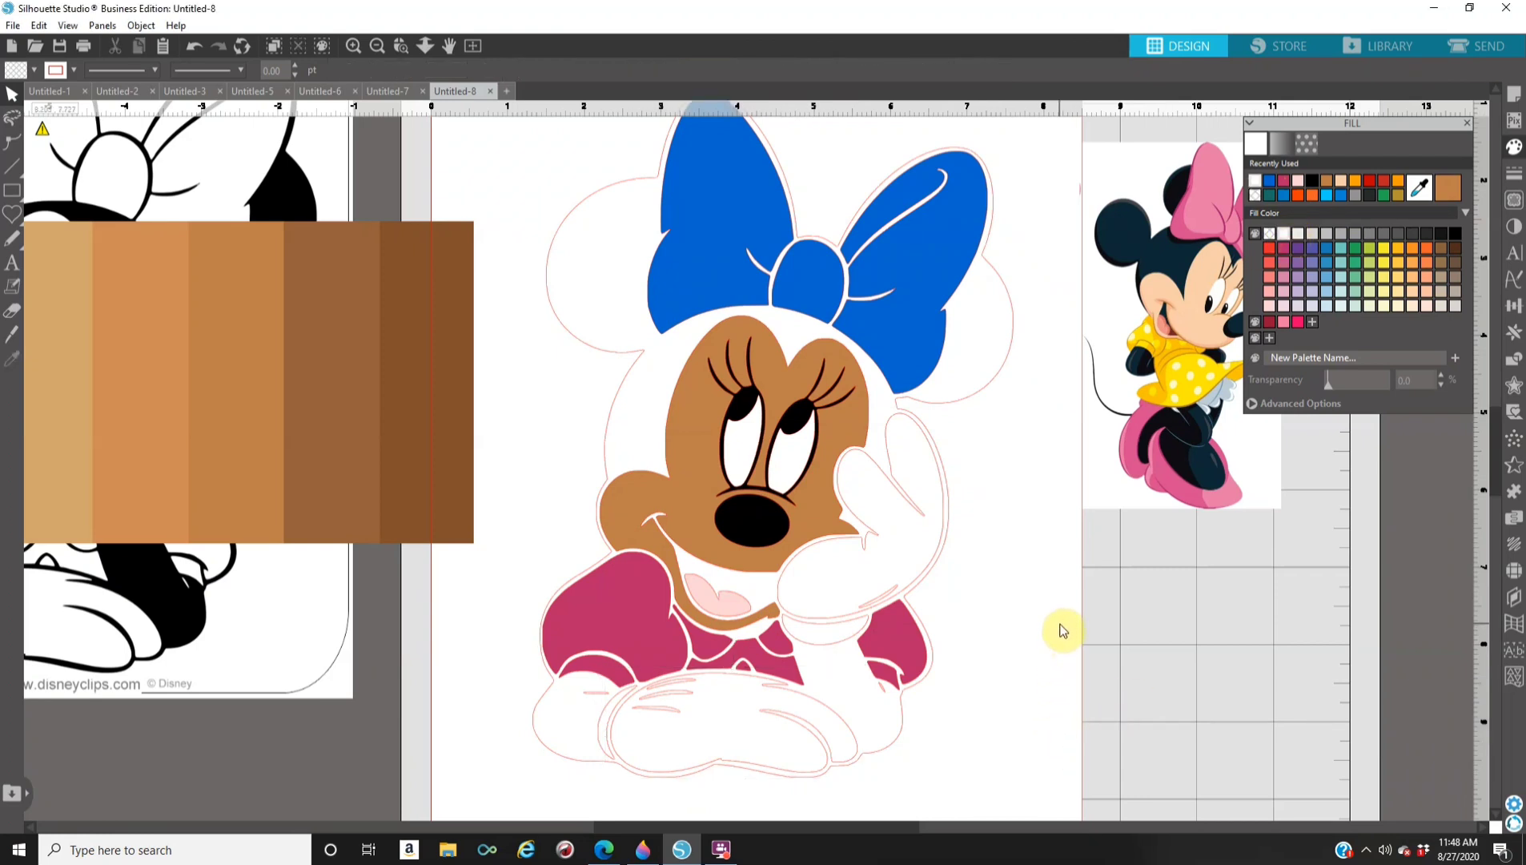
Fill the small crease line on the raised glove's palm with orange.
{"action": "left_click", "coordinate": [879, 609]}
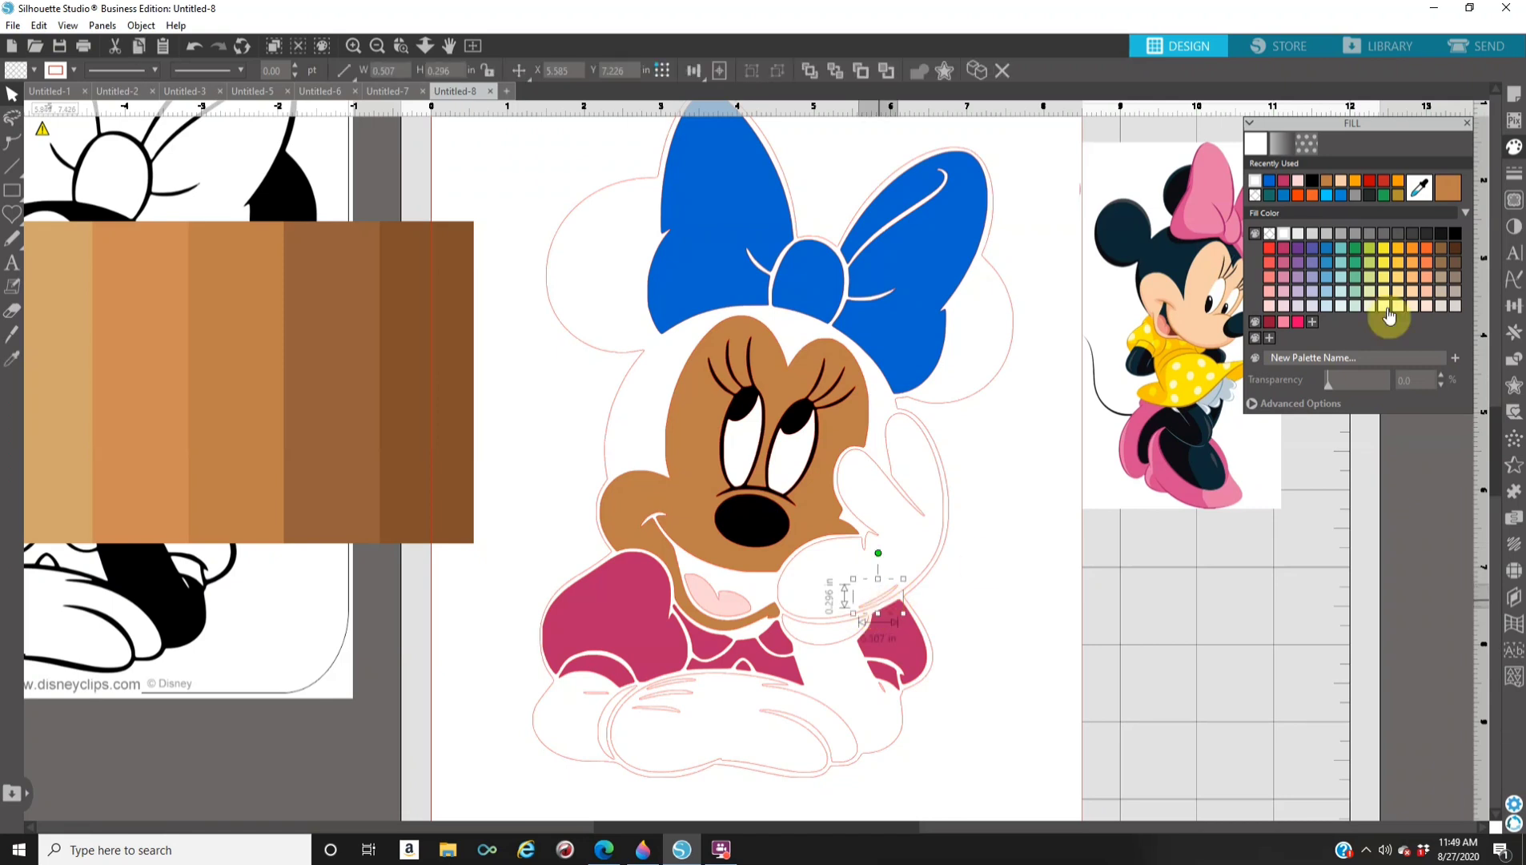
{"action": "left_click", "coordinate": [1315, 183]}
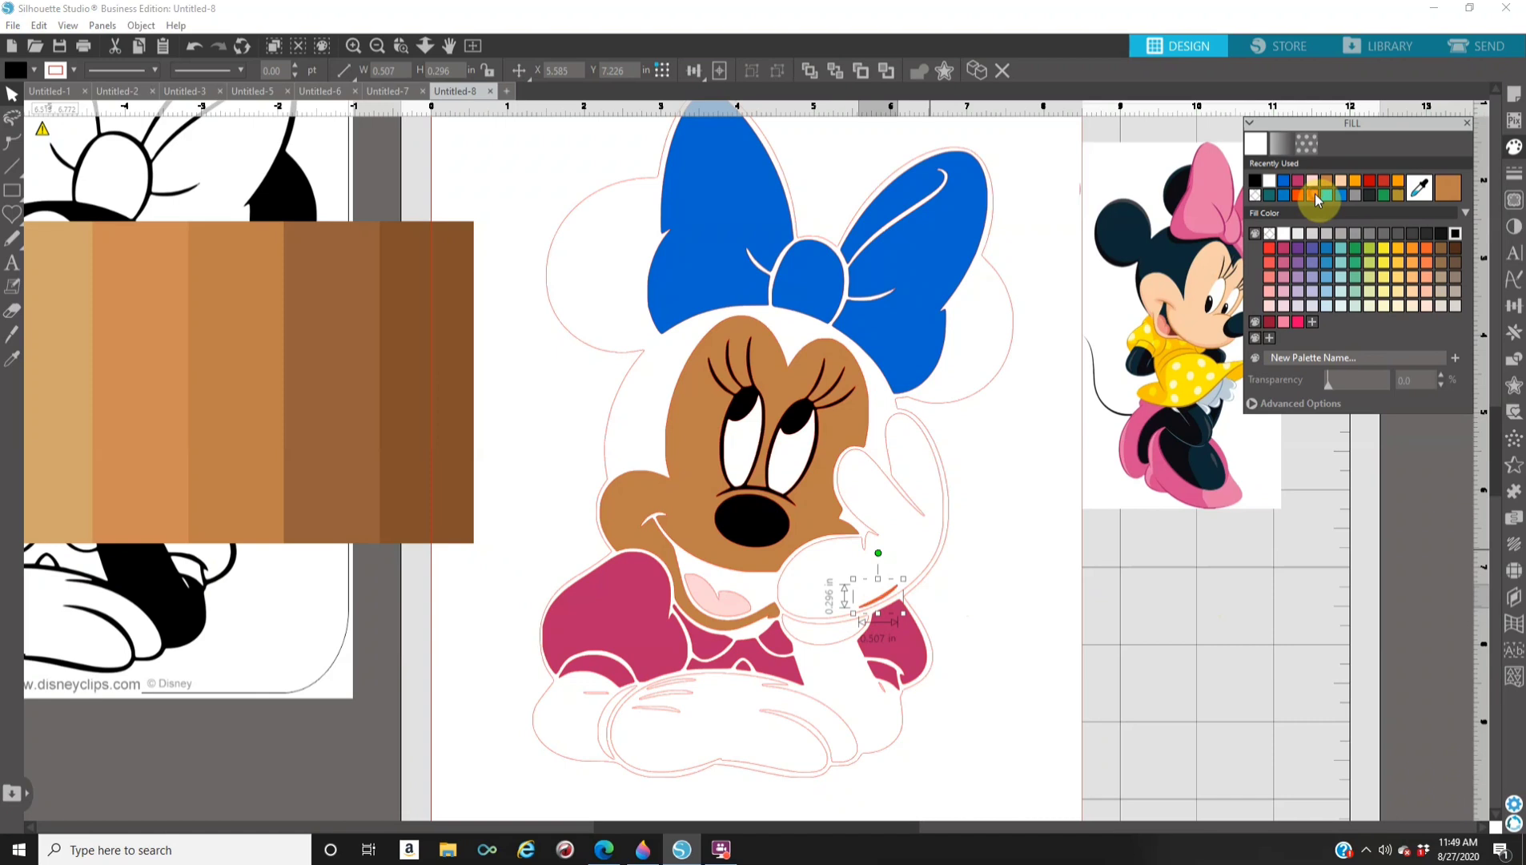
{"action": "left_click", "coordinate": [353, 46]}
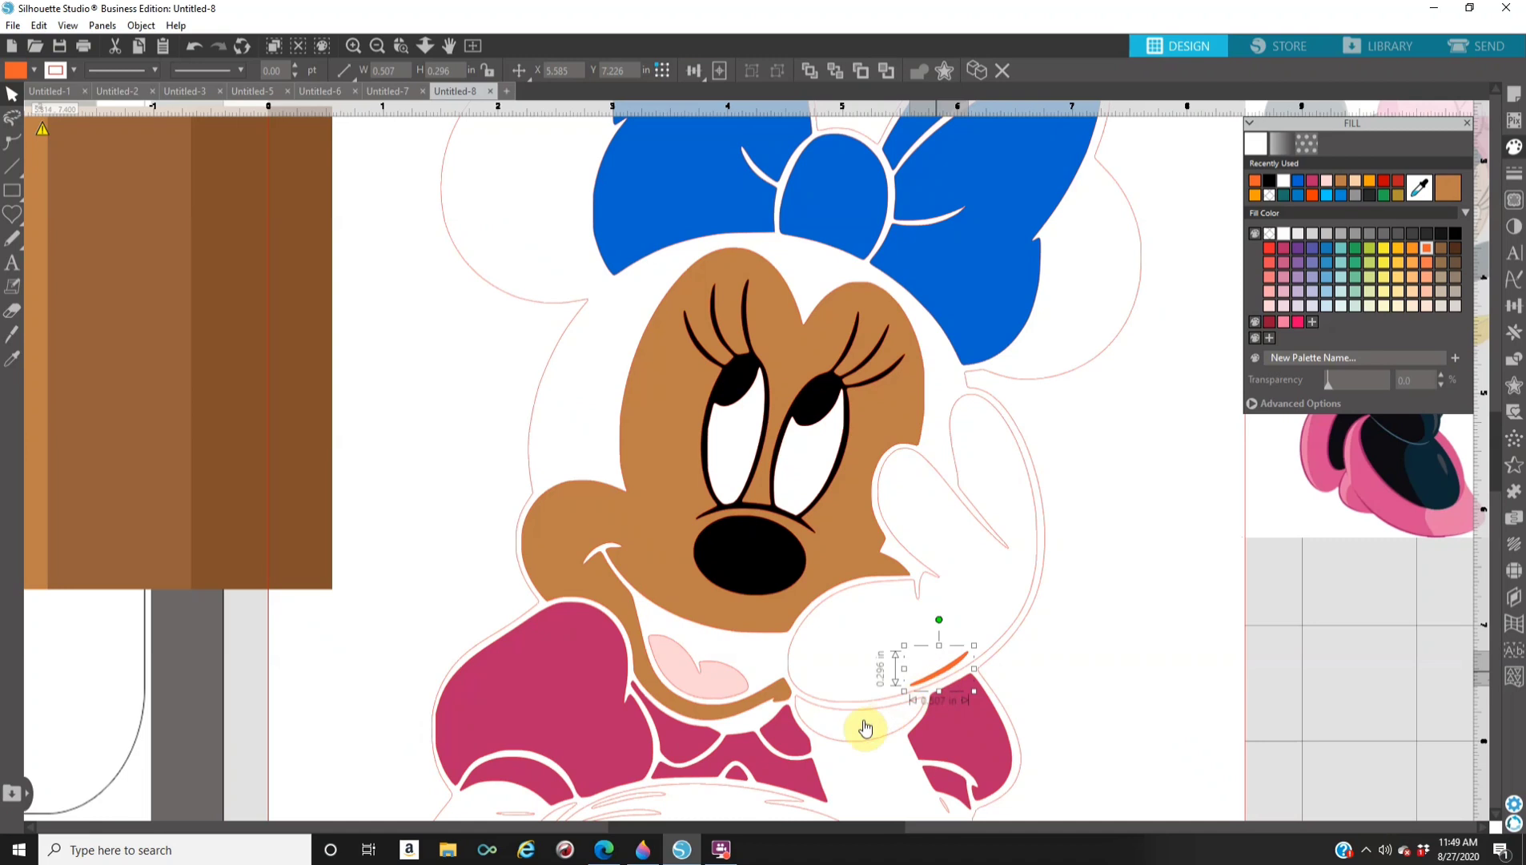
Subtract the orange crease line from the raised glove and delete the leftover crease shape.
{"action": "left_click", "coordinate": [833, 706]}
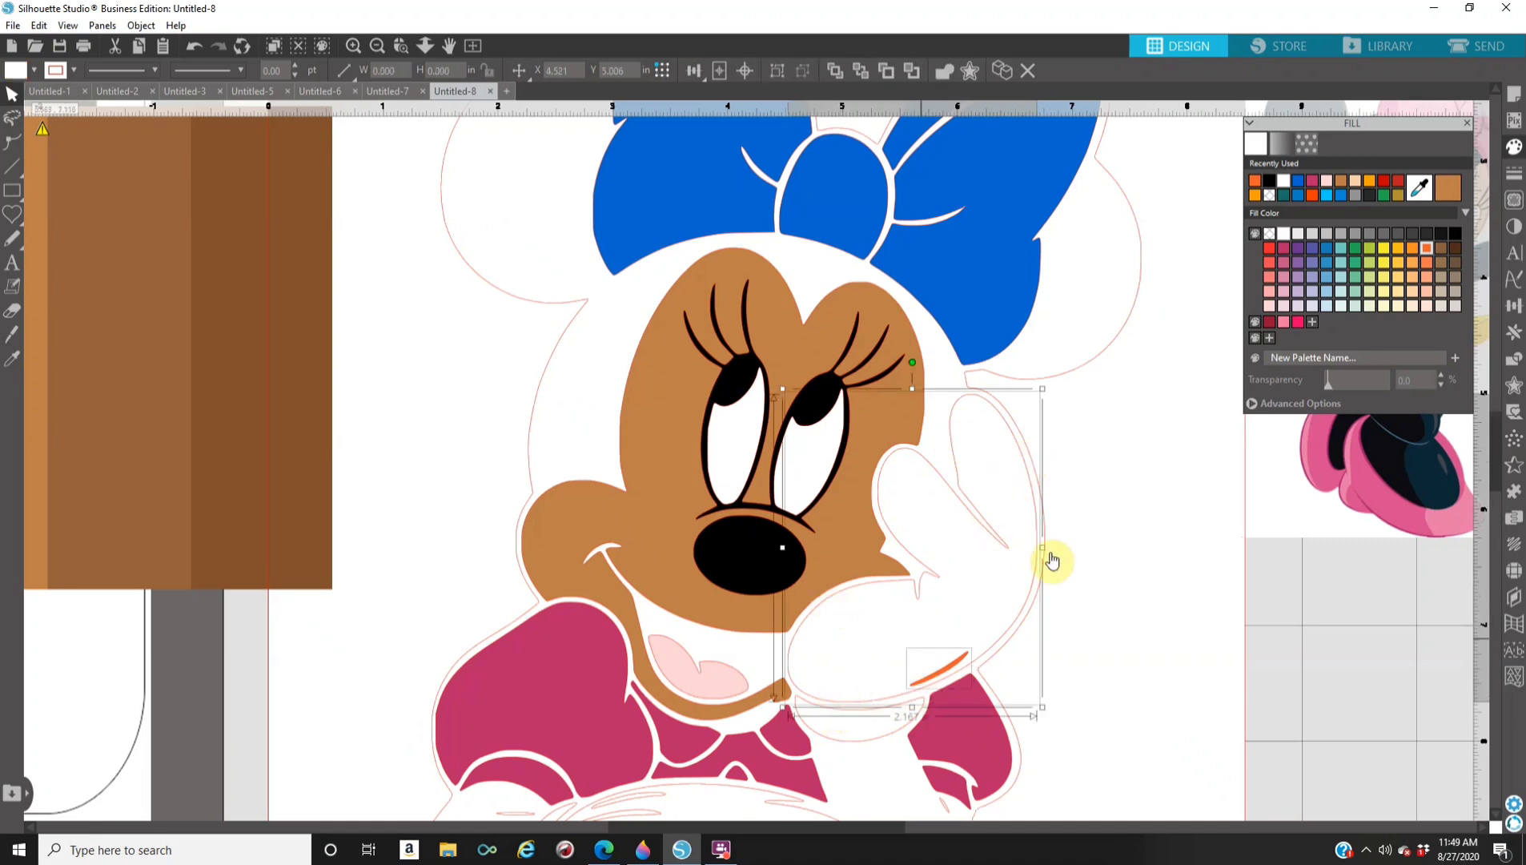
{"action": "left_click", "coordinate": [1514, 363]}
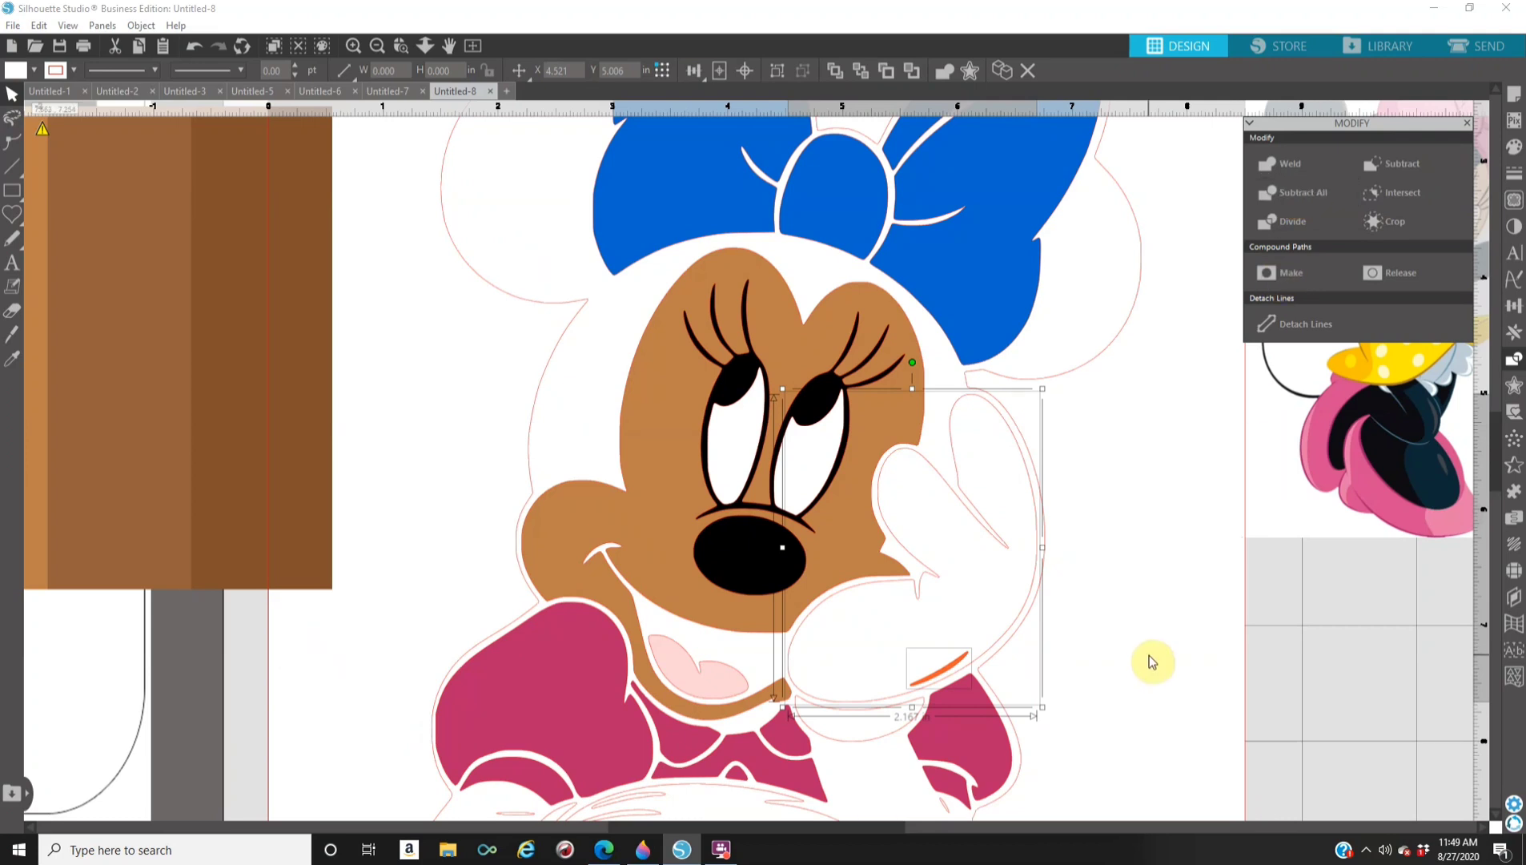
{"action": "left_click", "coordinate": [1201, 621]}
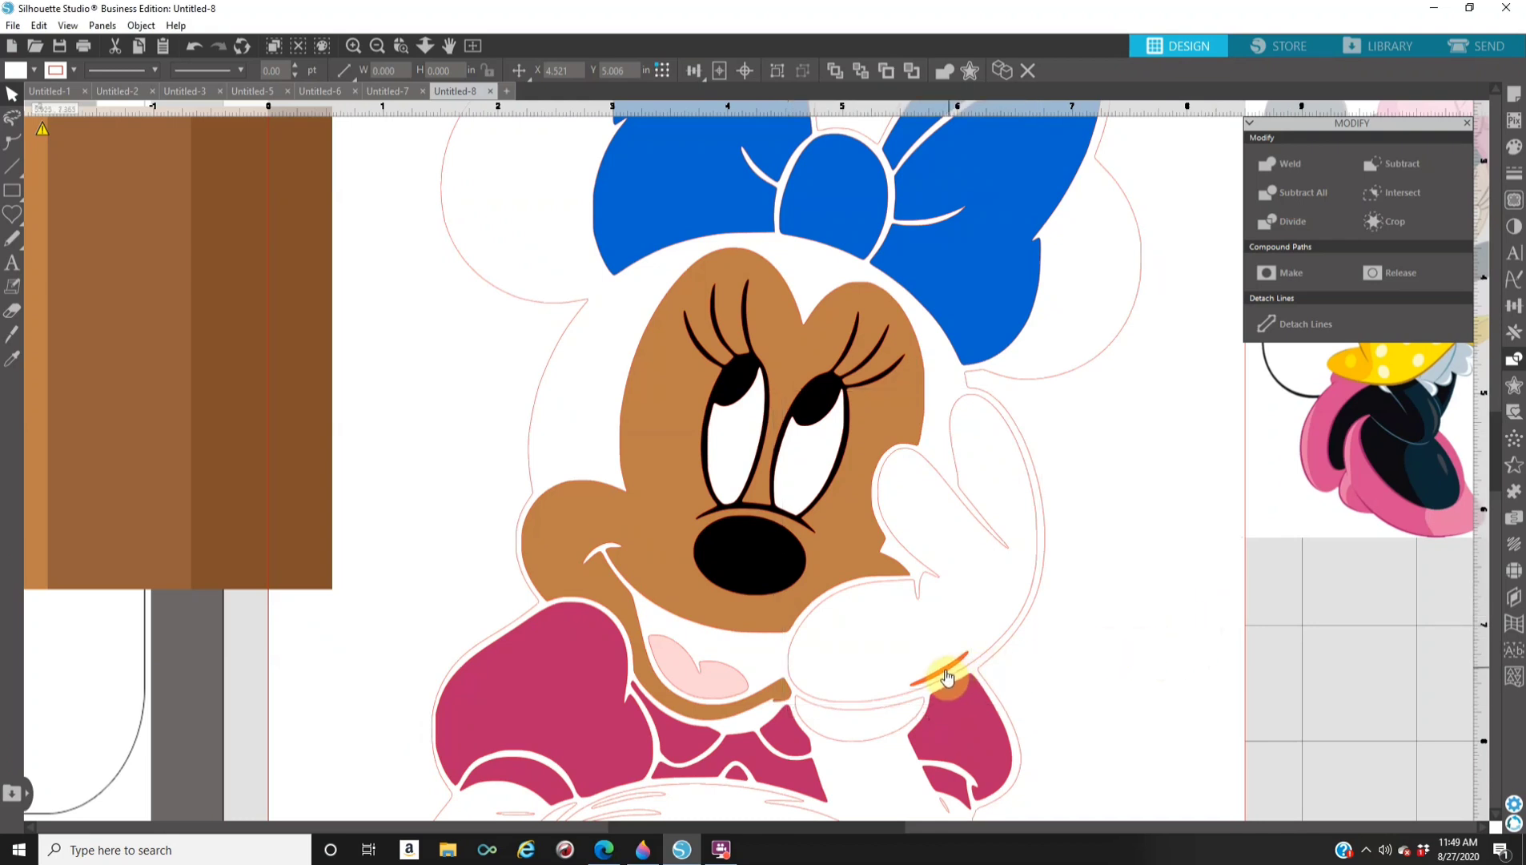
{"action": "left_click", "coordinate": [942, 677]}
{"action": "key", "text": "Delete"}
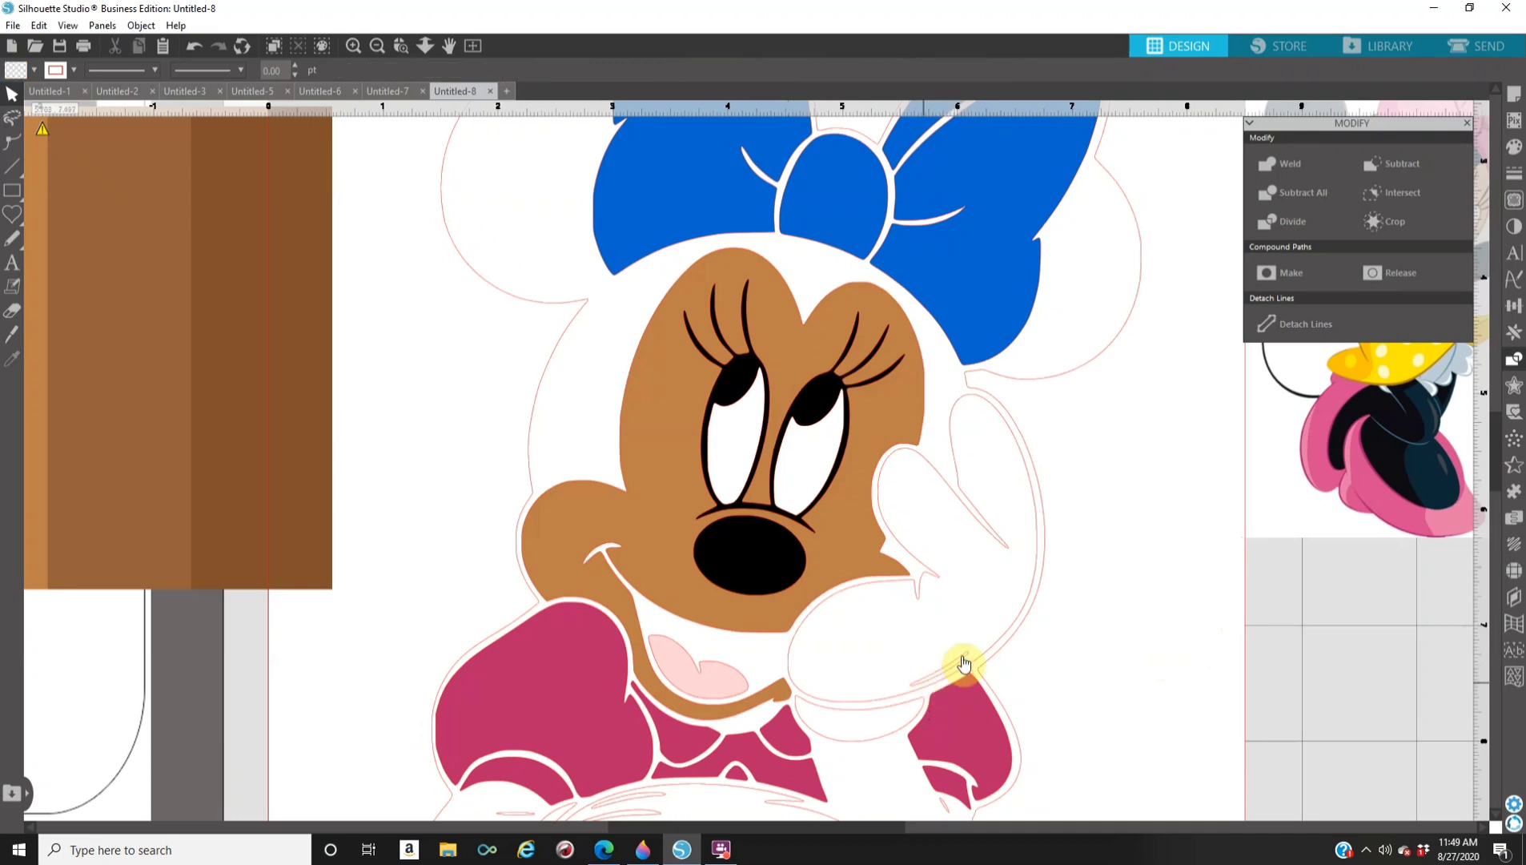
{"action": "left_click", "coordinate": [838, 707]}
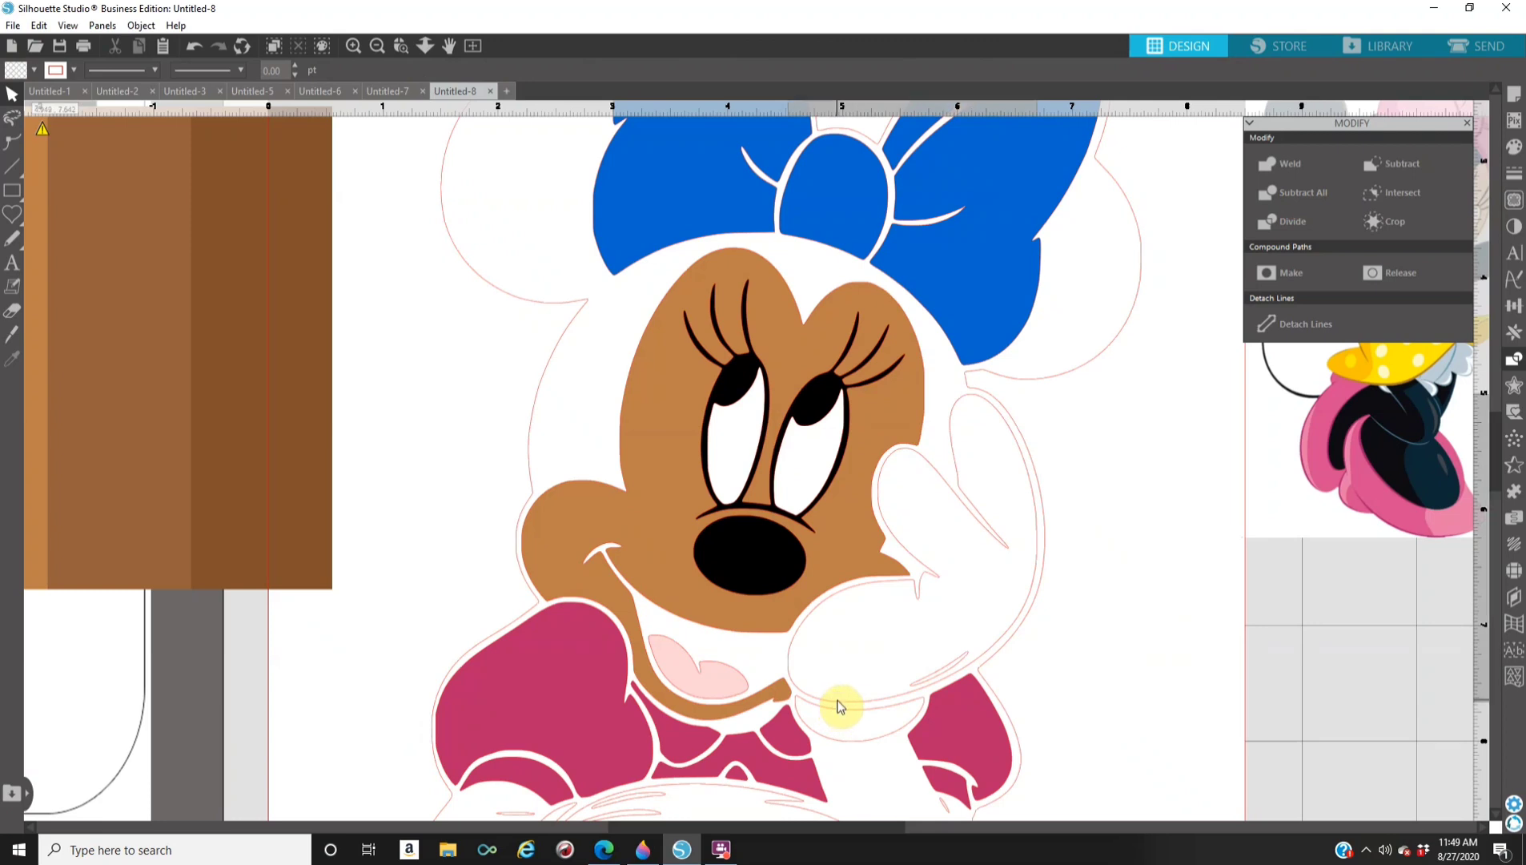
{"action": "left_click", "coordinate": [1194, 672]}
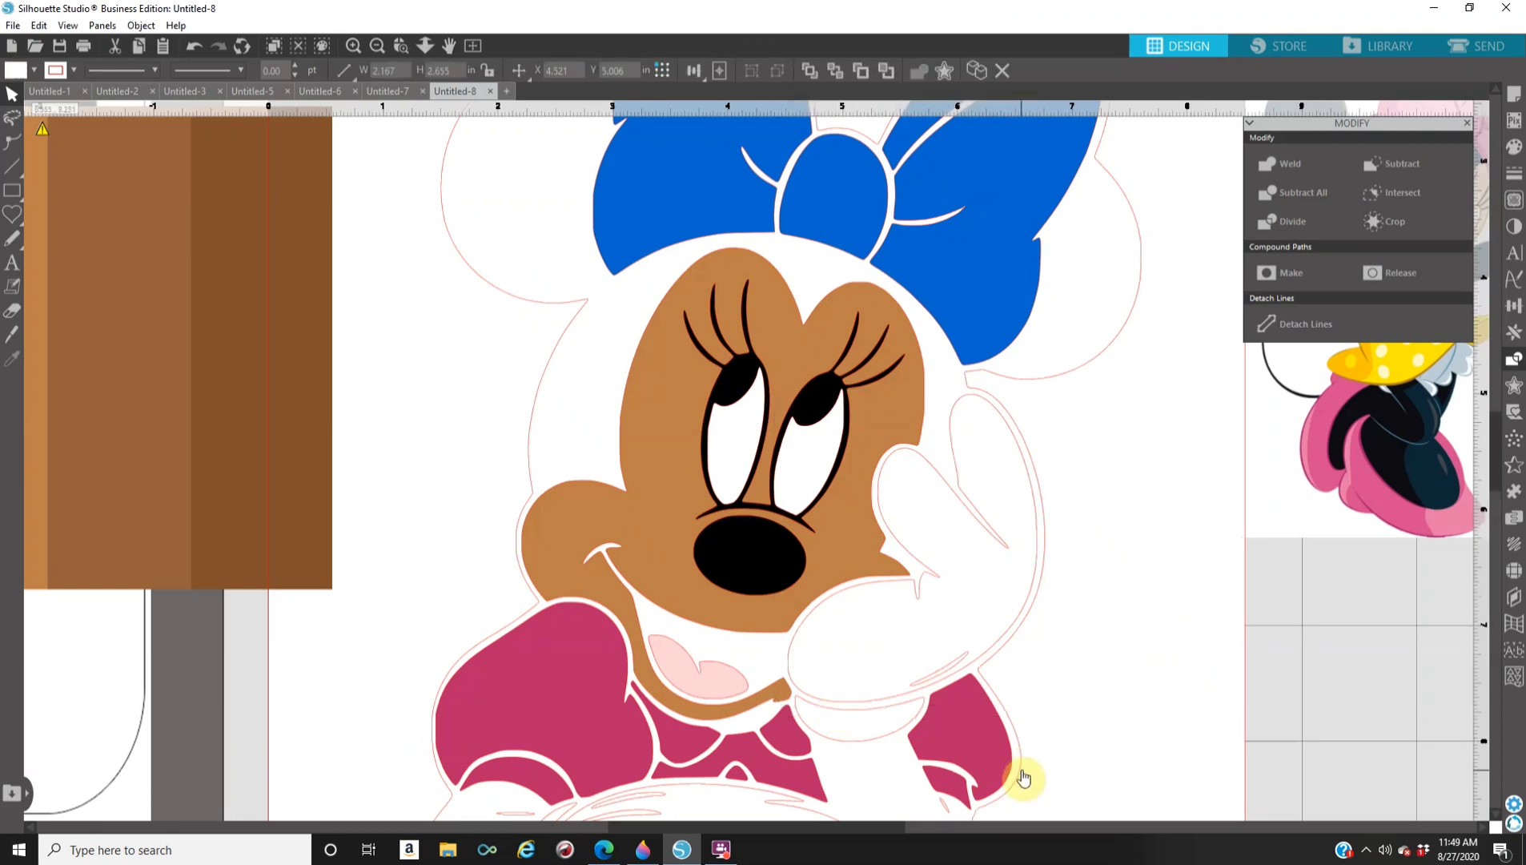
Fill the large outer outline shape of the whole Minnie with black.
{"action": "left_click", "coordinate": [1019, 778]}
{"action": "left_click", "coordinate": [1505, 152]}
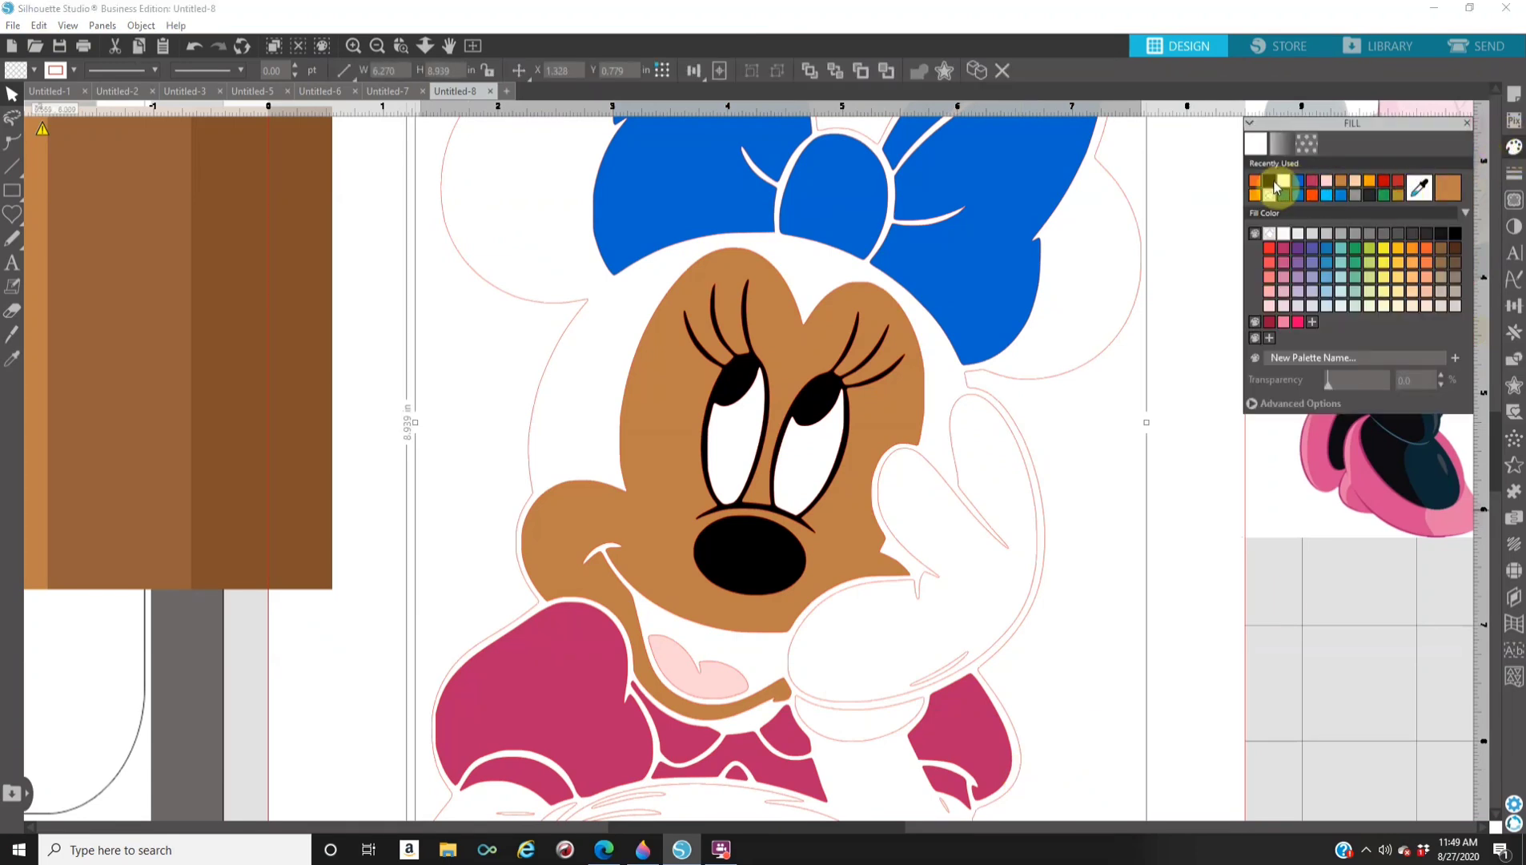
{"action": "left_click", "coordinate": [1275, 186]}
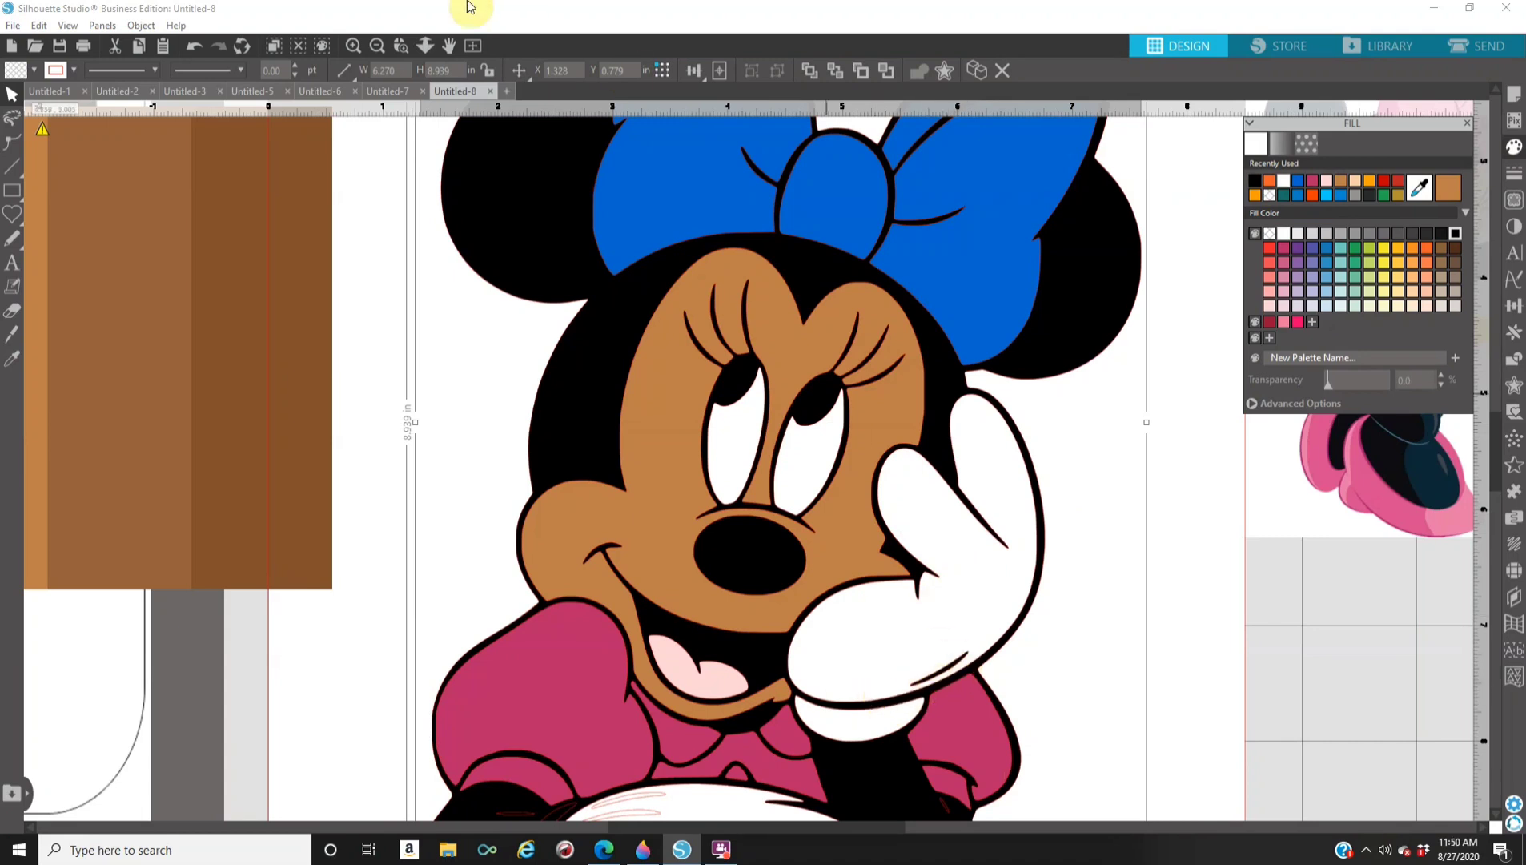
Subtract the three small crease lines from the lower resting glove using Subtract All.
{"action": "left_click", "coordinate": [379, 49]}
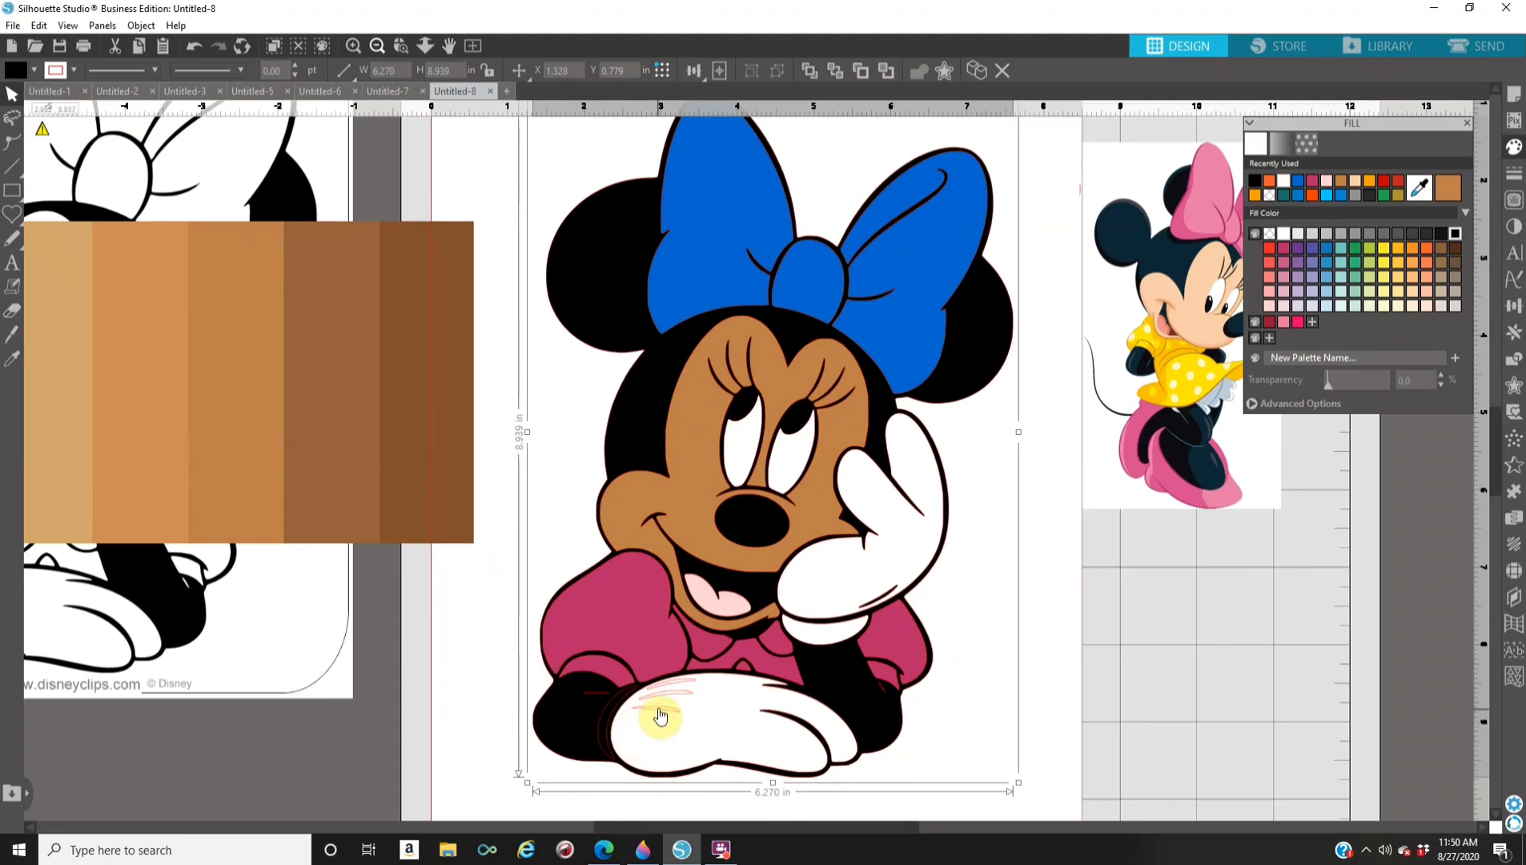
{"action": "left_click", "coordinate": [667, 712]}
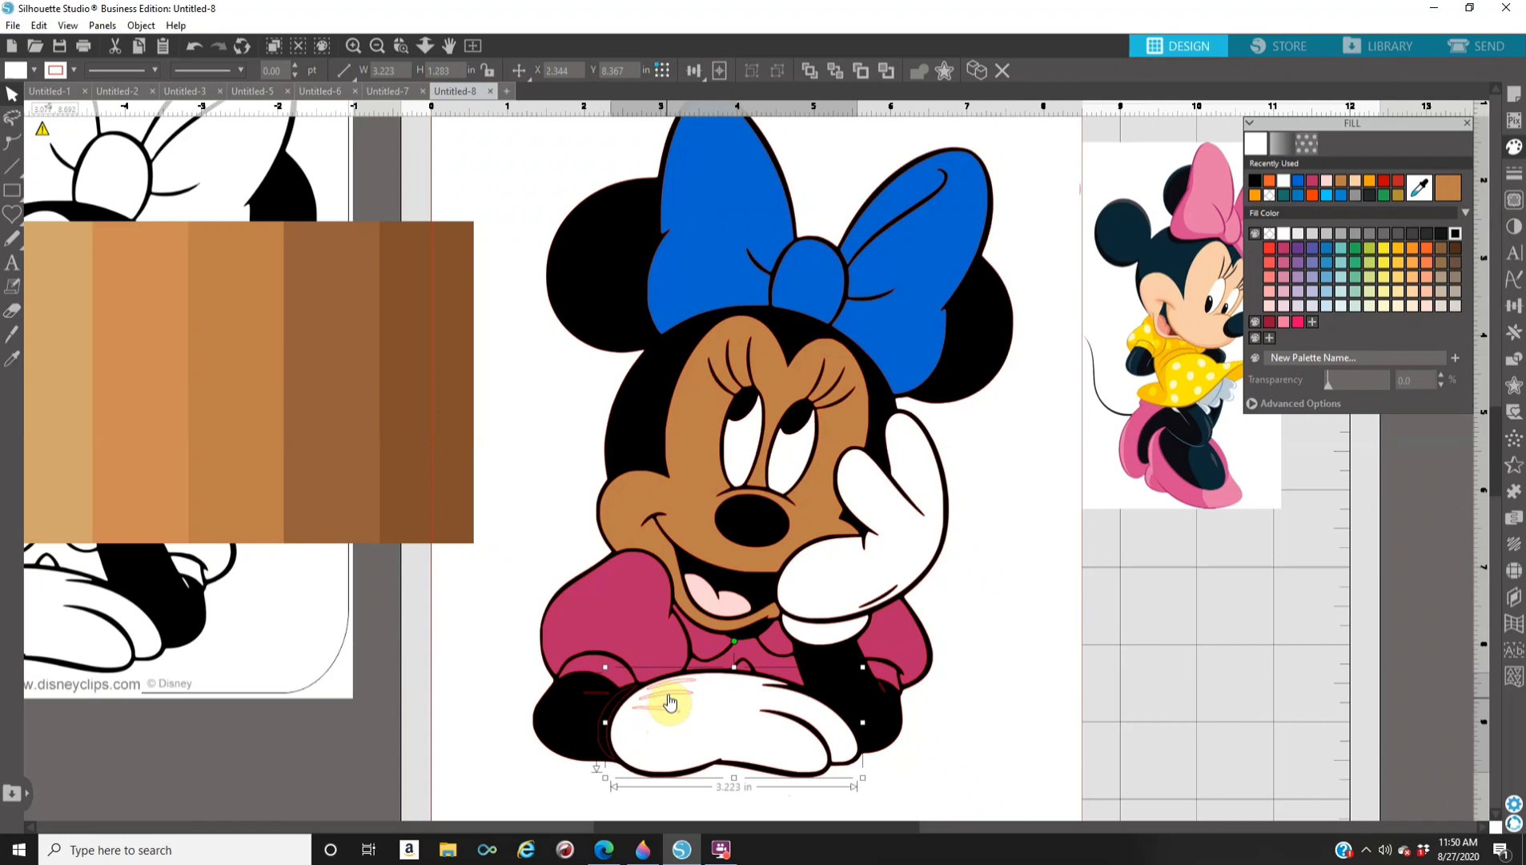
{"action": "left_click", "coordinate": [675, 688]}
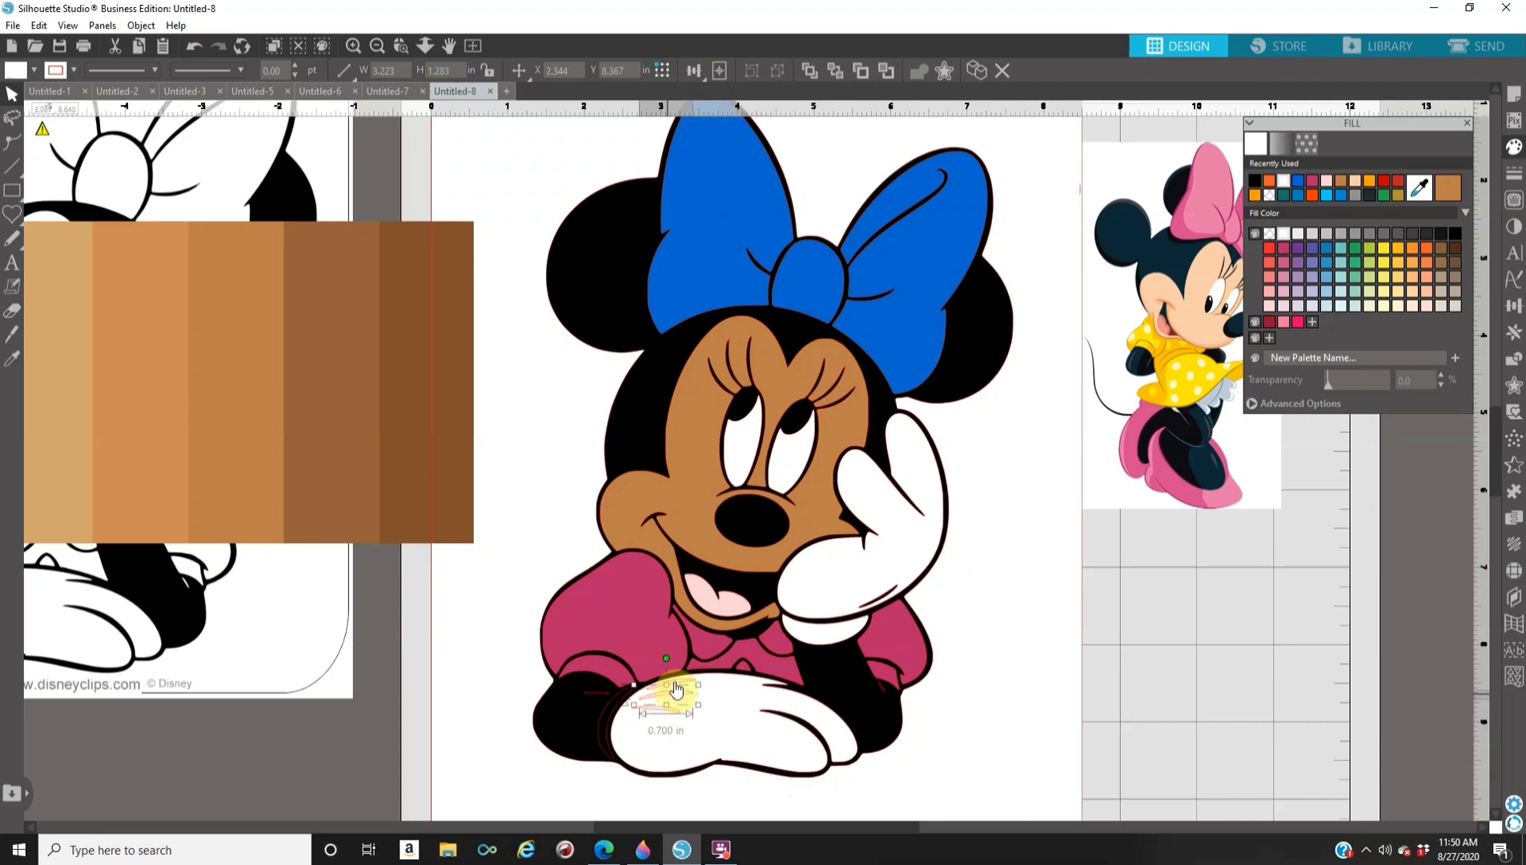
{"action": "left_click", "coordinate": [1038, 711]}
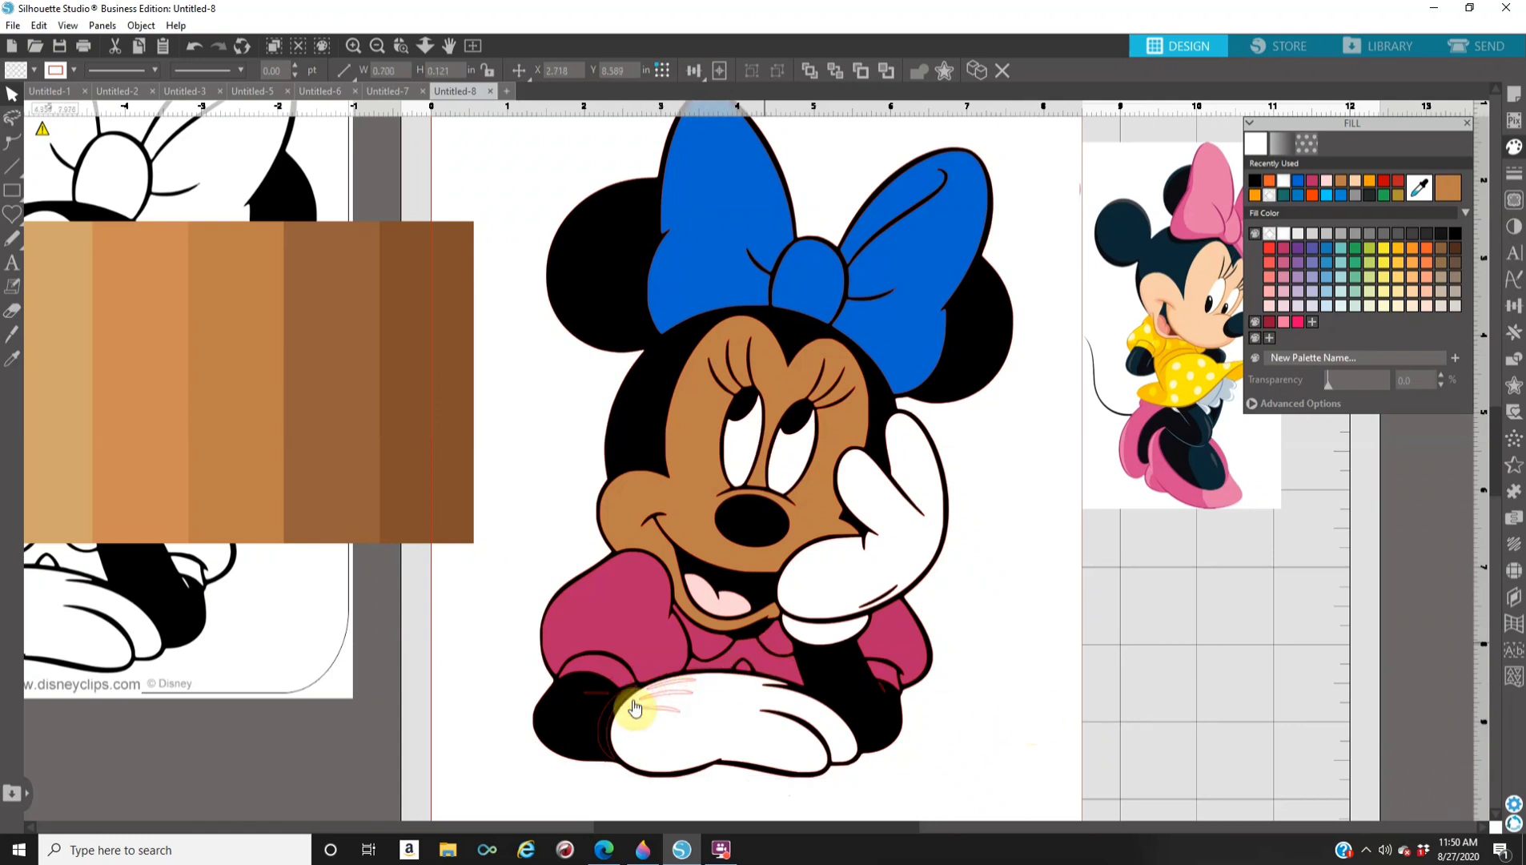
{"action": "left_click", "coordinate": [670, 719]}
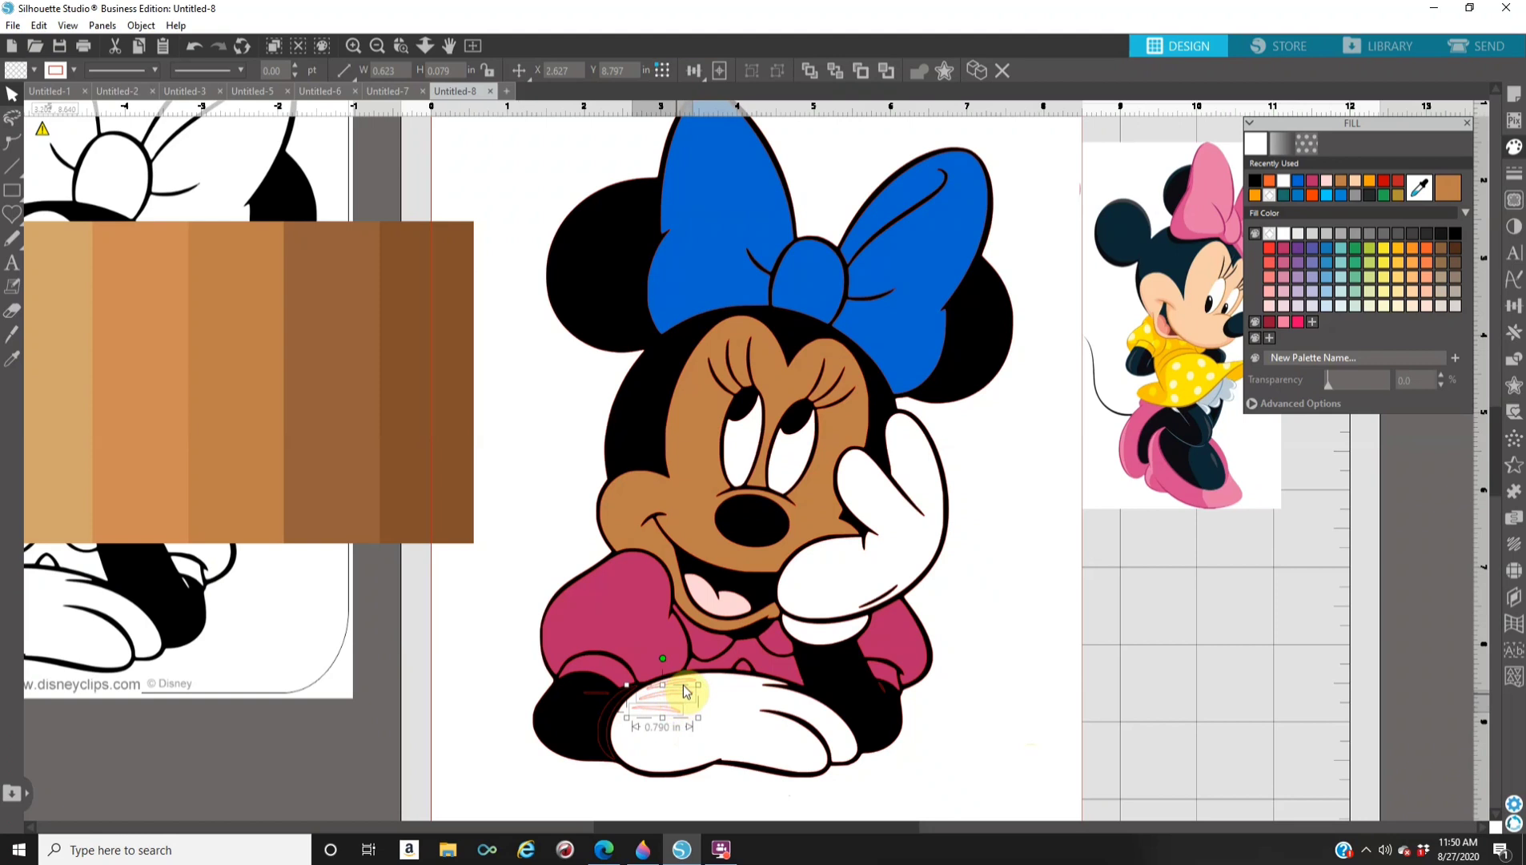
{"action": "left_click", "coordinate": [689, 687], "text": "shift"}
{"action": "left_click", "coordinate": [683, 690], "text": "shift"}
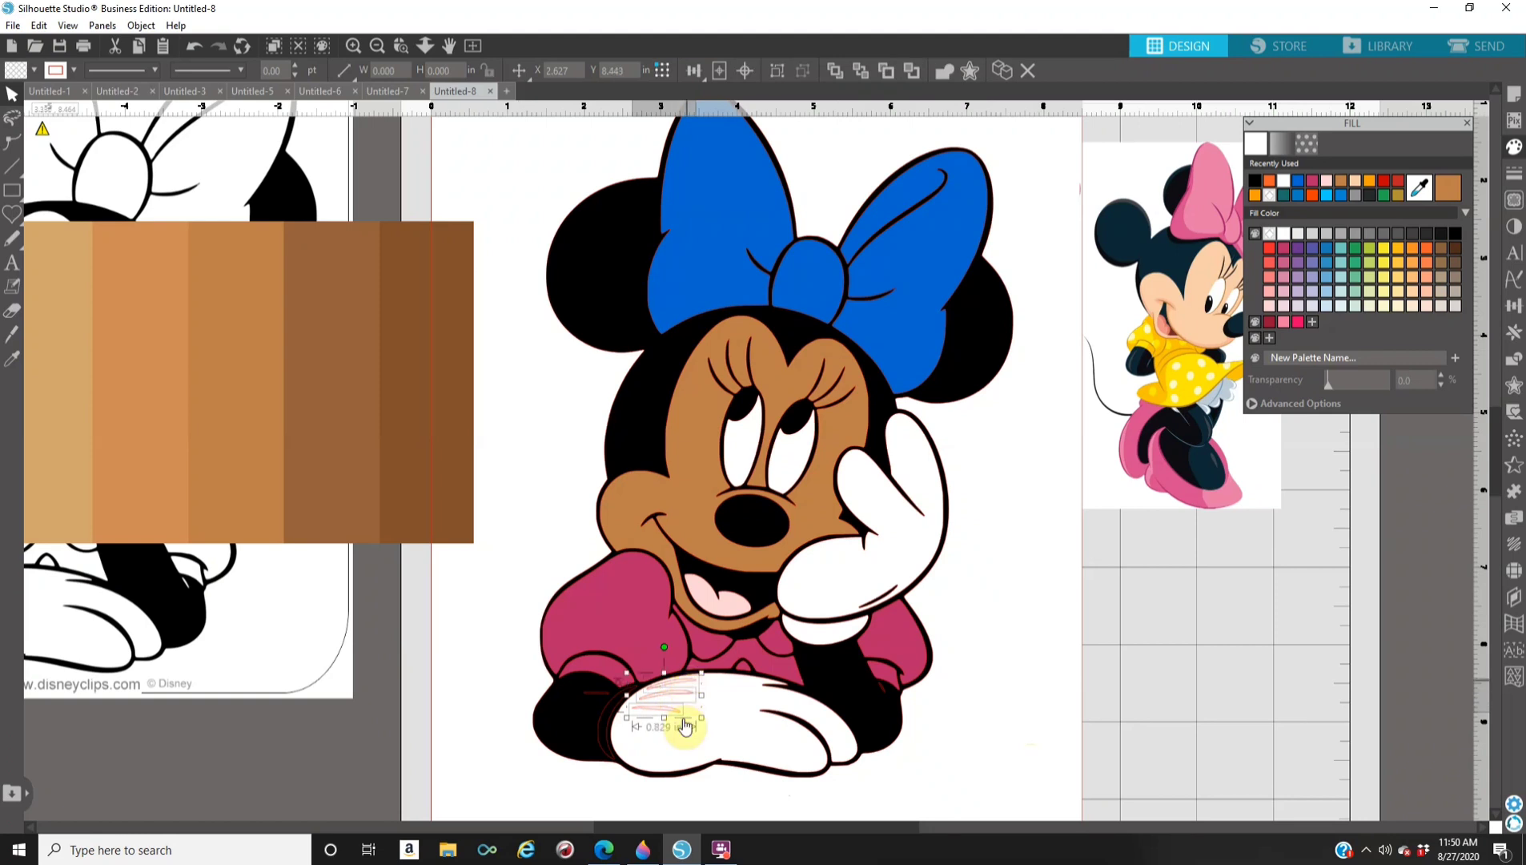
{"action": "left_click", "coordinate": [724, 755], "text": "shift"}
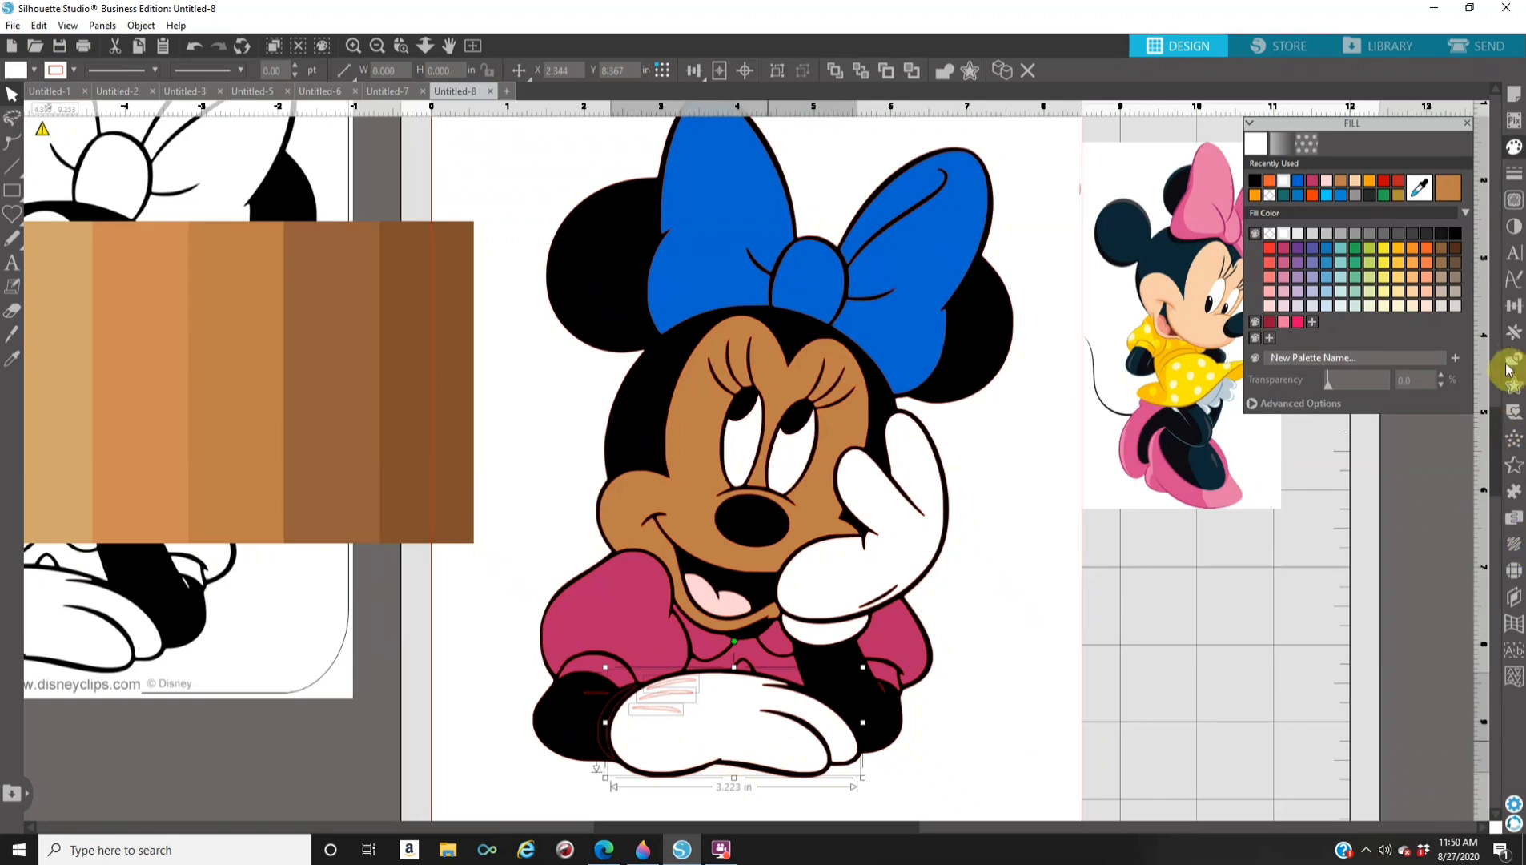
{"action": "left_click", "coordinate": [1513, 359]}
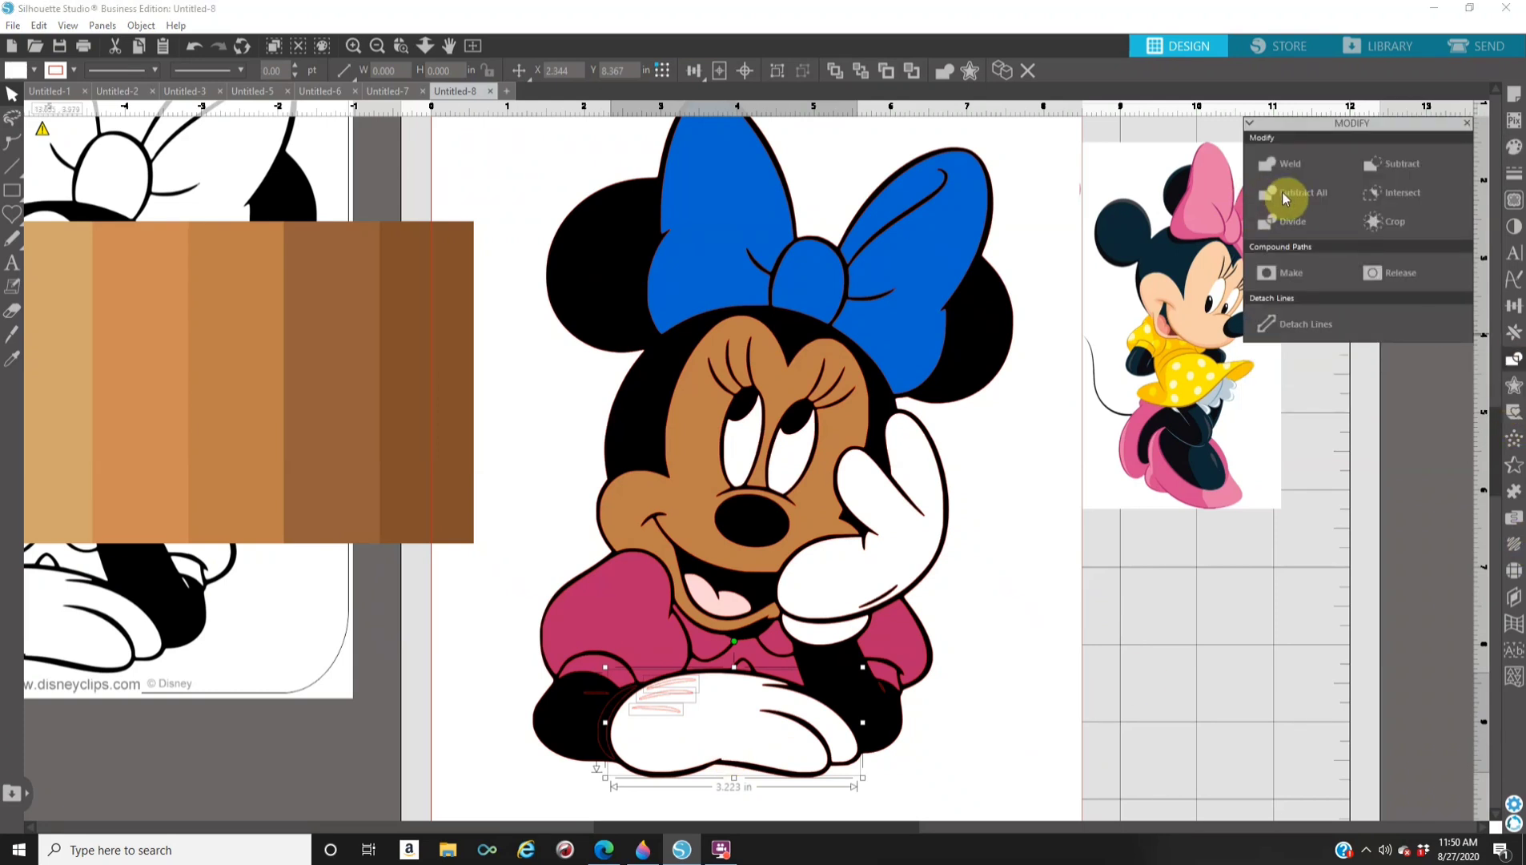
{"action": "left_click", "coordinate": [1294, 192]}
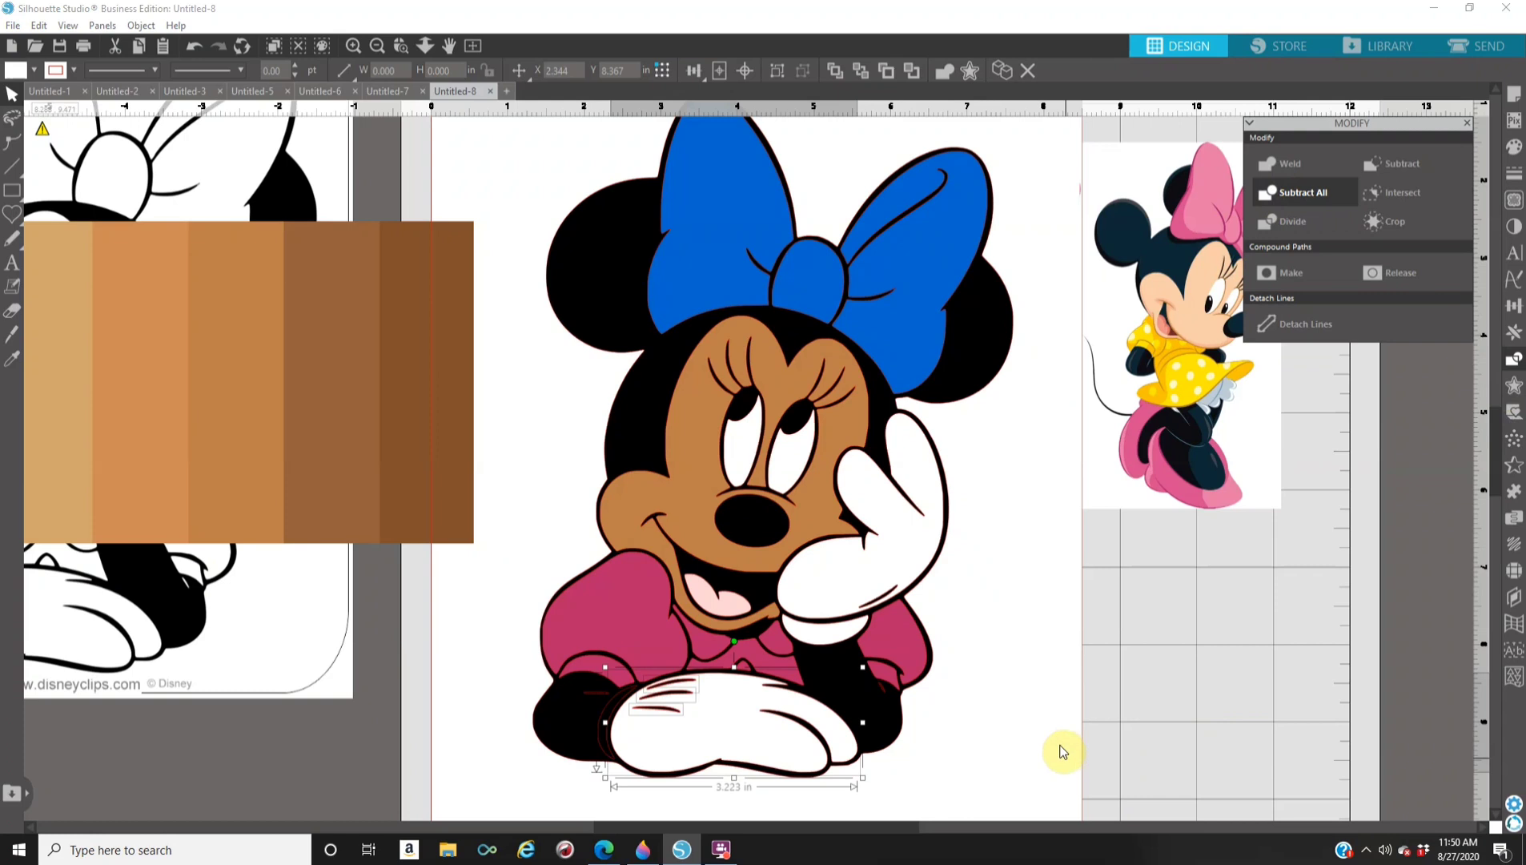
{"action": "left_click", "coordinate": [574, 739]}
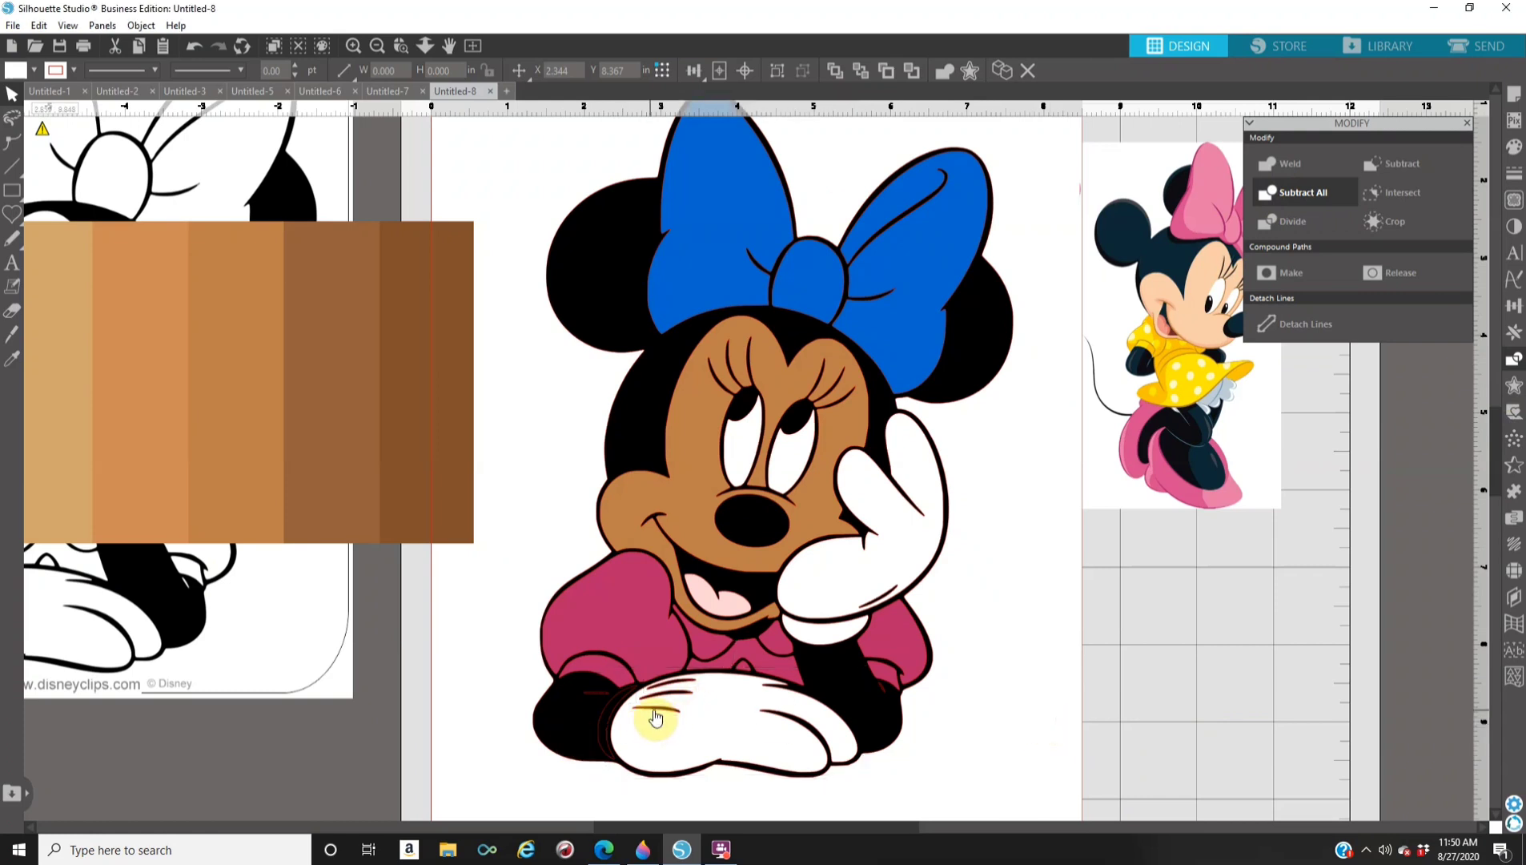
{"action": "left_click", "coordinate": [657, 715]}
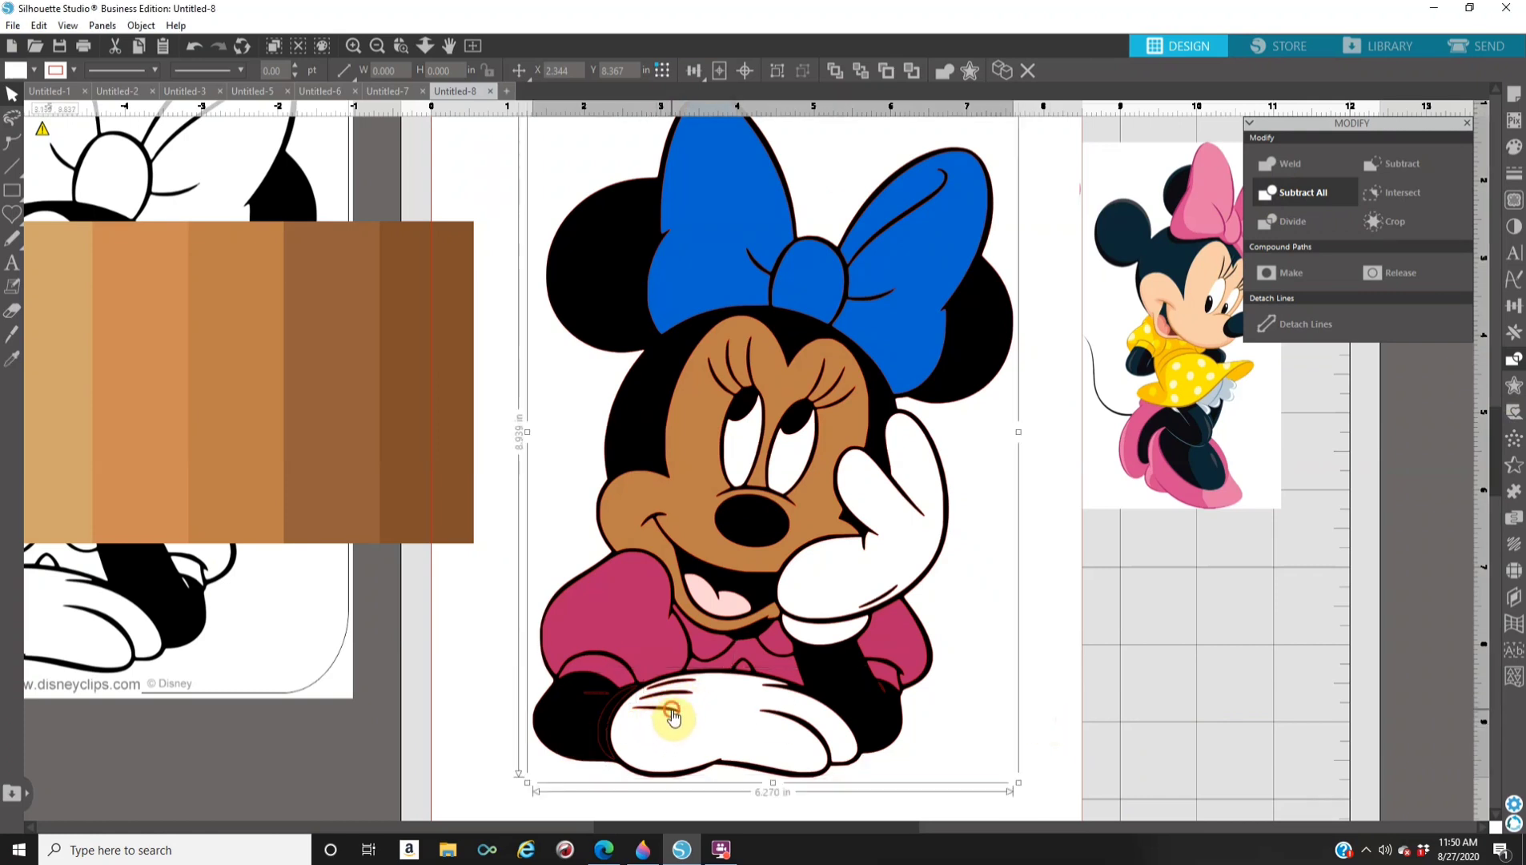
{"action": "left_click", "coordinate": [650, 705]}
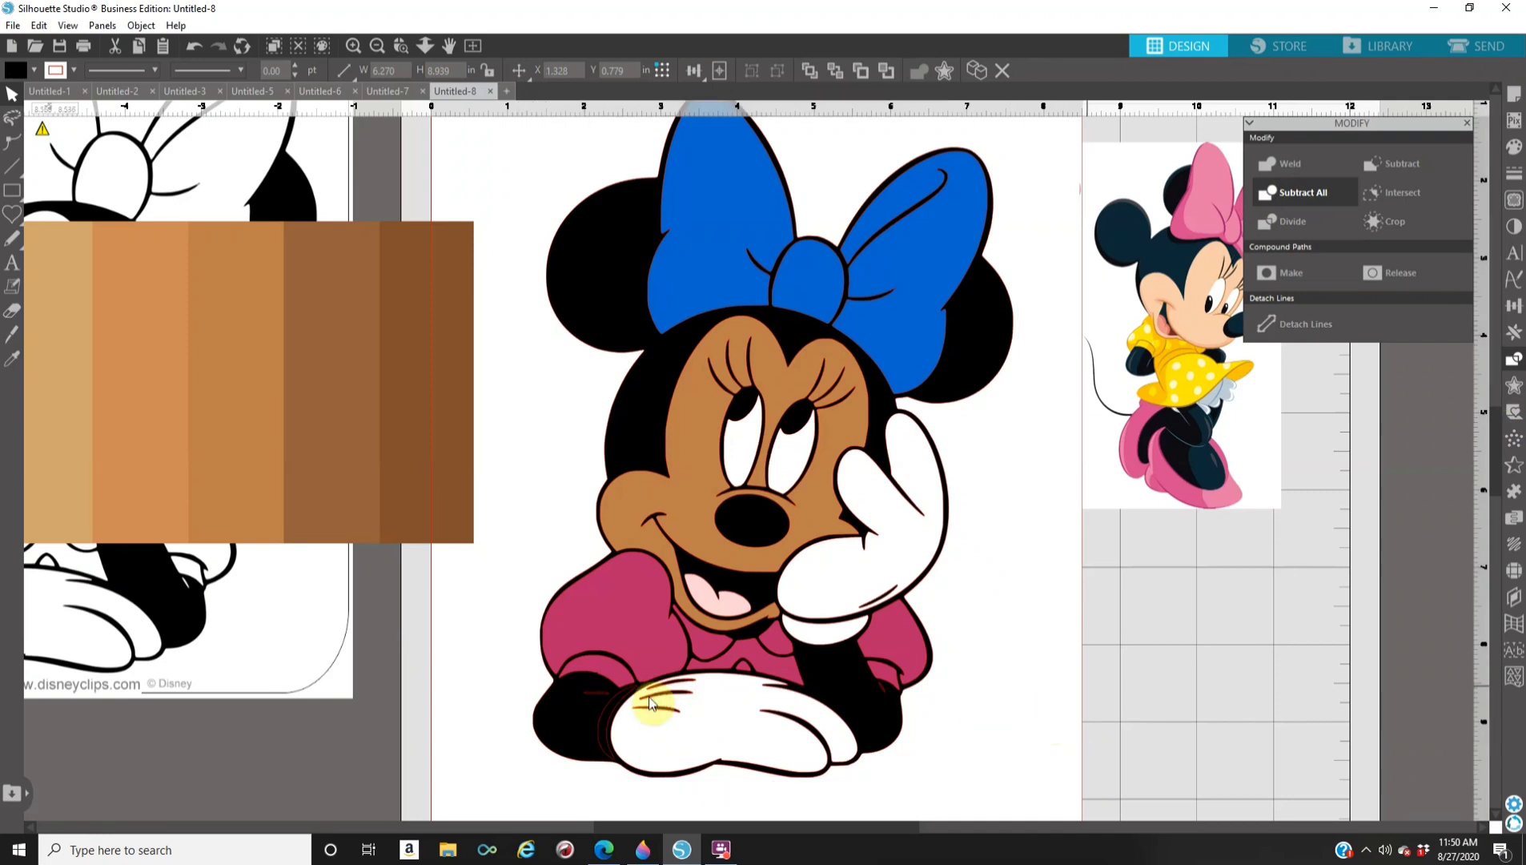
Fill the lower resting glove's cuff with white and move the brown palette picture farther away from the page.
{"action": "left_click", "coordinate": [599, 746]}
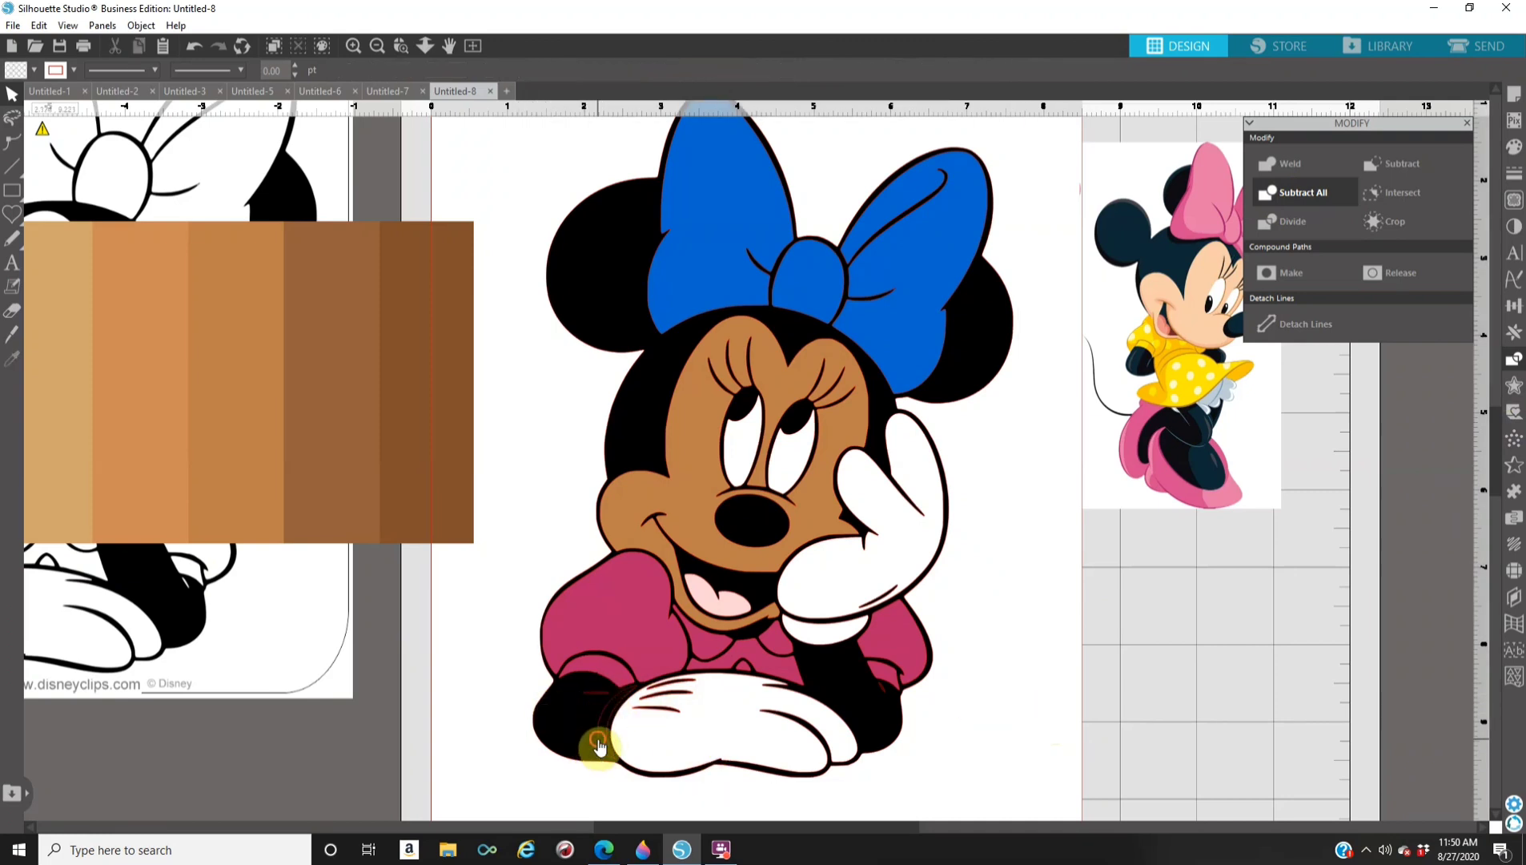
{"action": "left_click", "coordinate": [1514, 147]}
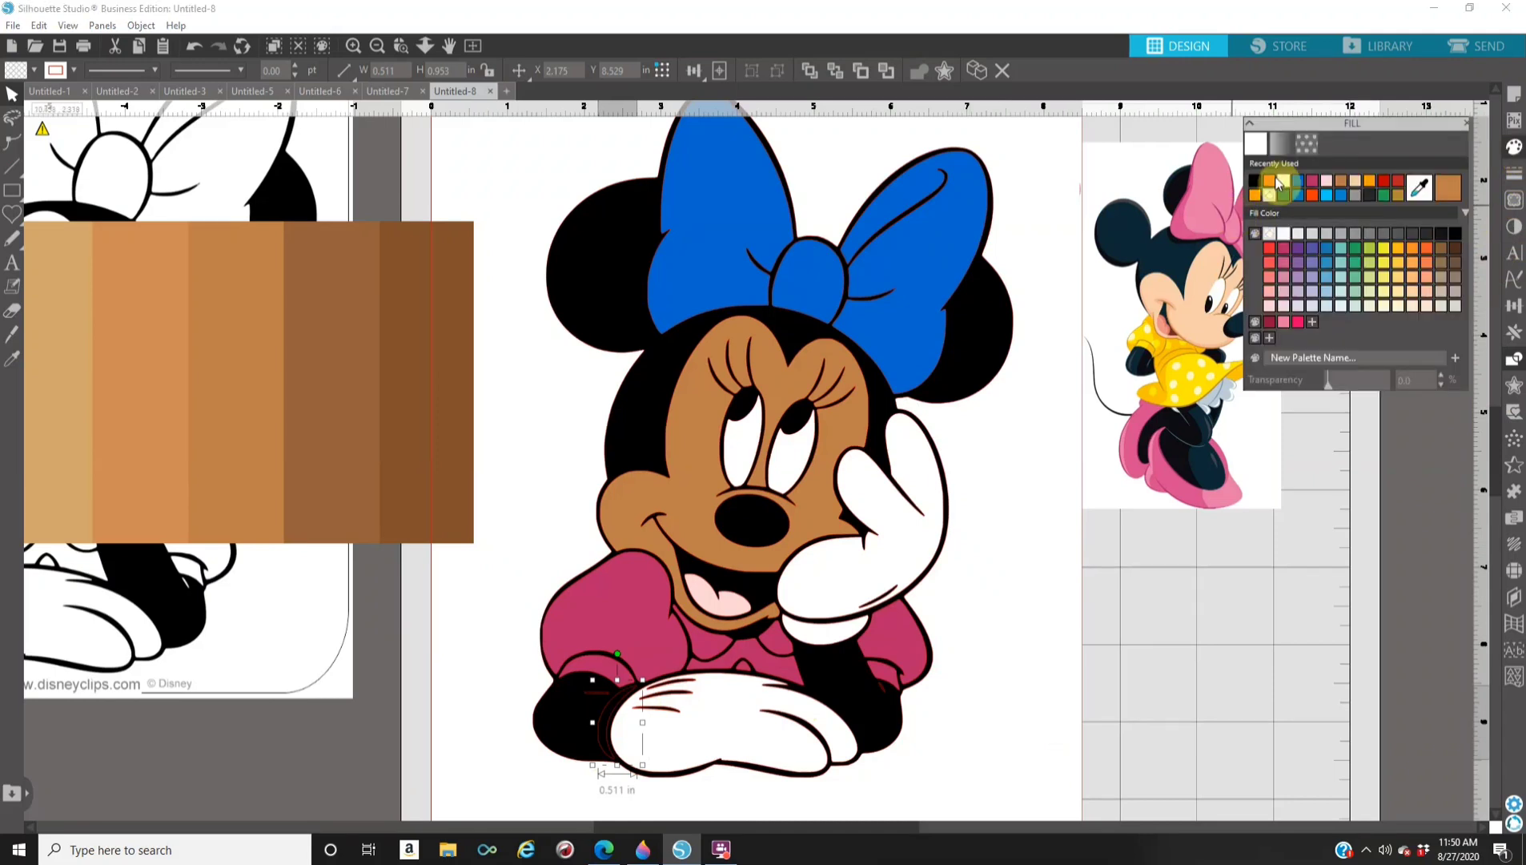
{"action": "left_click", "coordinate": [1277, 183]}
{"action": "left_click", "coordinate": [1124, 666]}
{"action": "left_click_drag", "start_coordinate": [390, 480], "coordinate": [126, 448]}
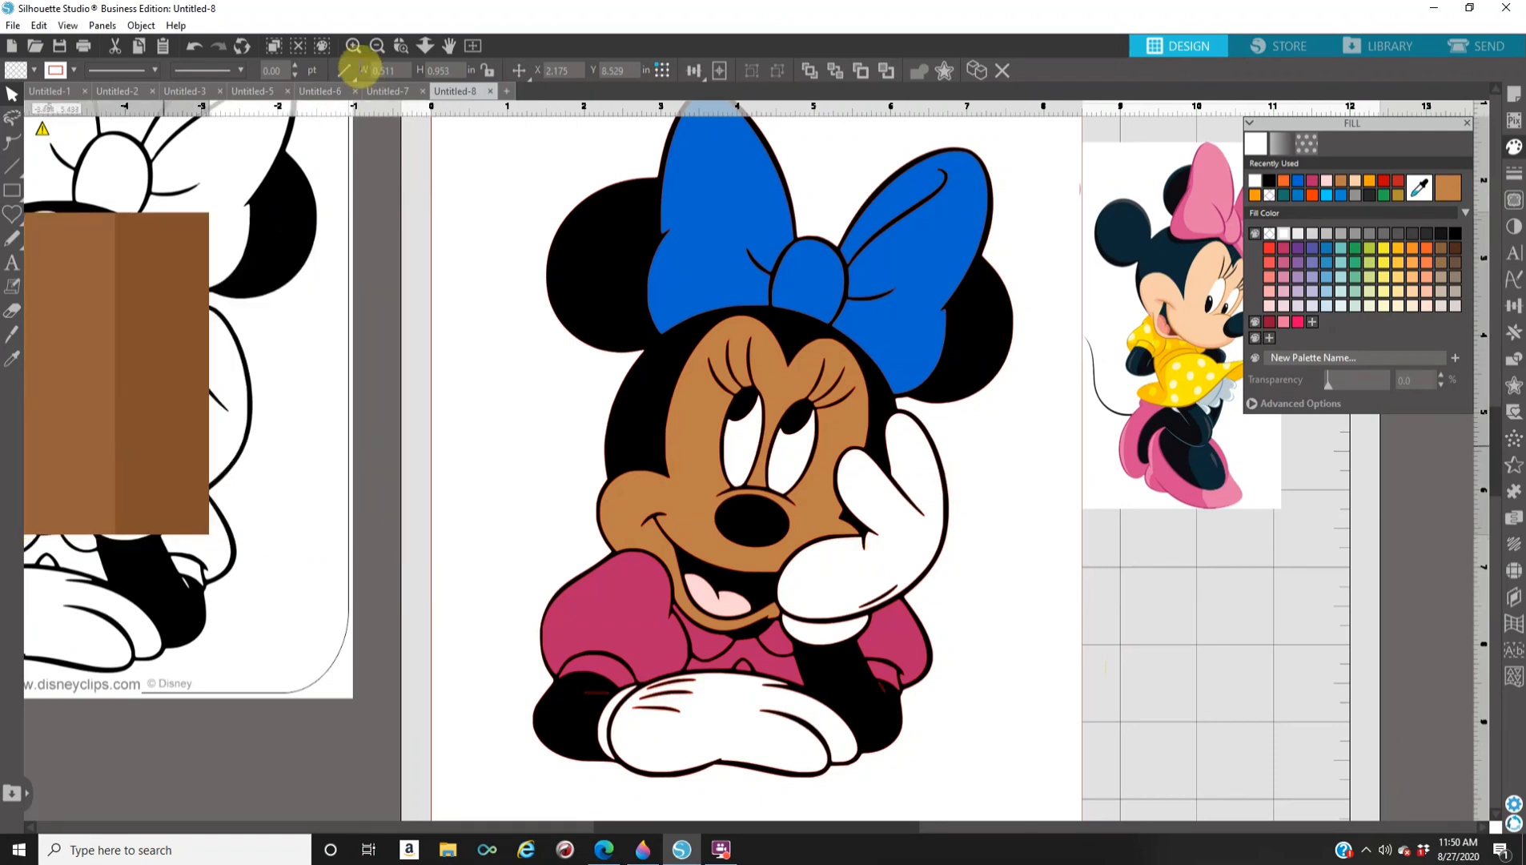
{"action": "left_click", "coordinate": [967, 531]}
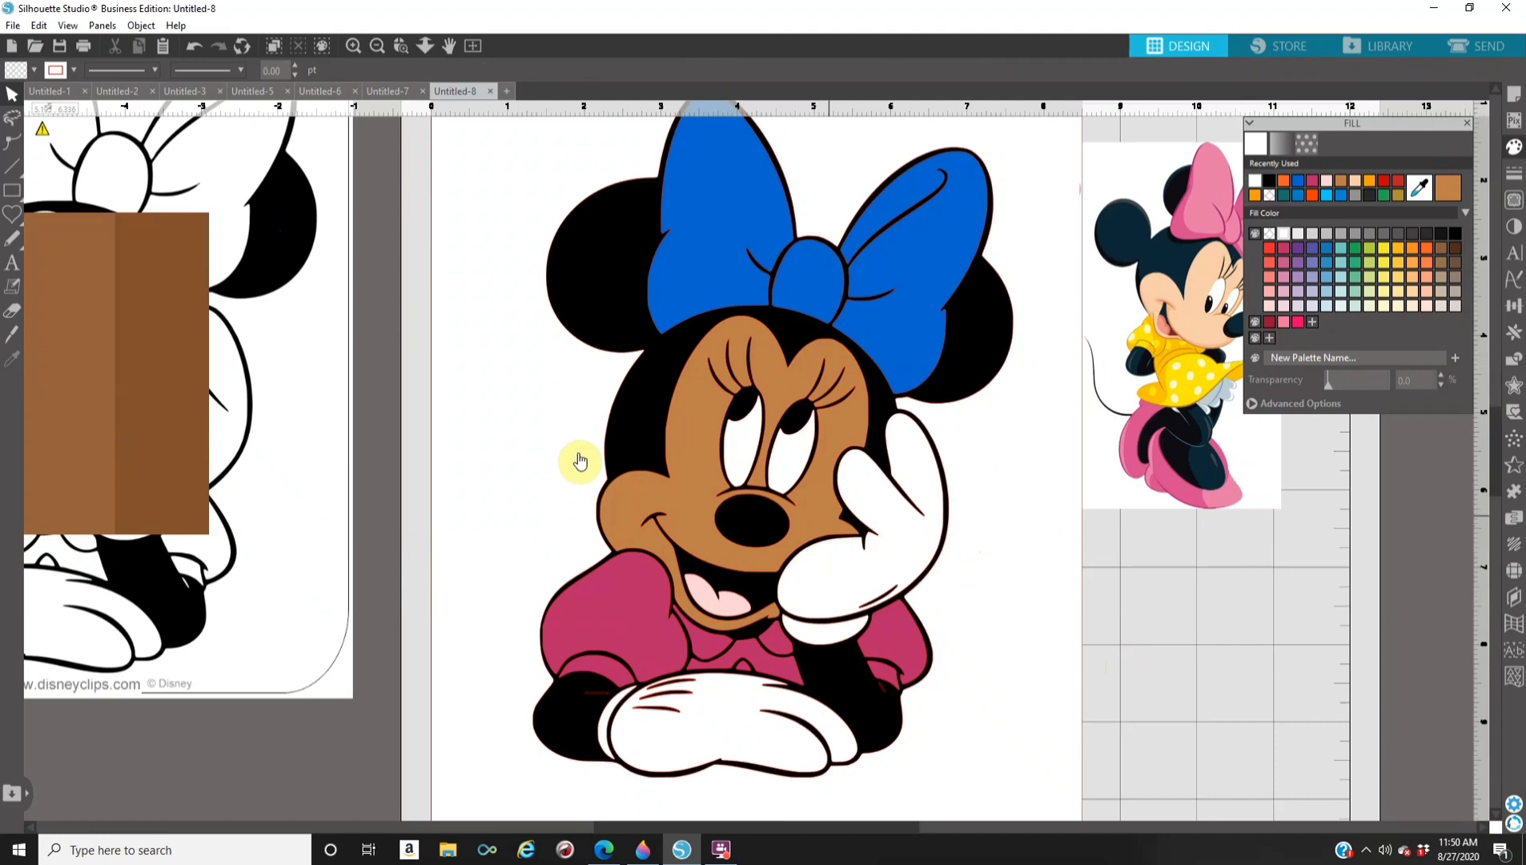
Set the line color of all the traced Minnie shapes to transparent and move the full-body Minnie reference picture farther off the page.
{"action": "left_click", "coordinate": [354, 45]}
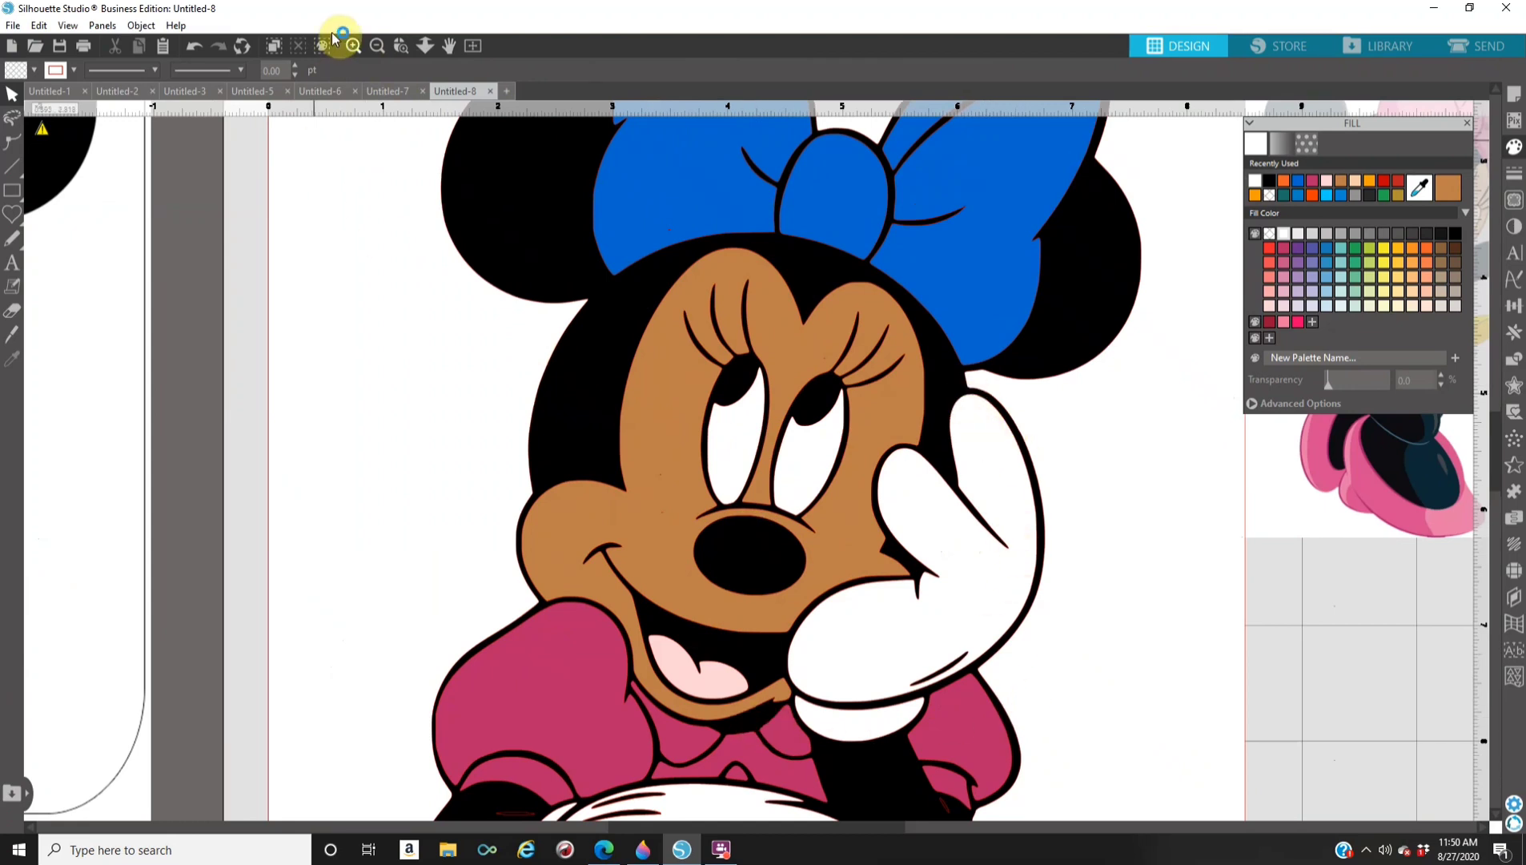
{"action": "left_click", "coordinate": [375, 46]}
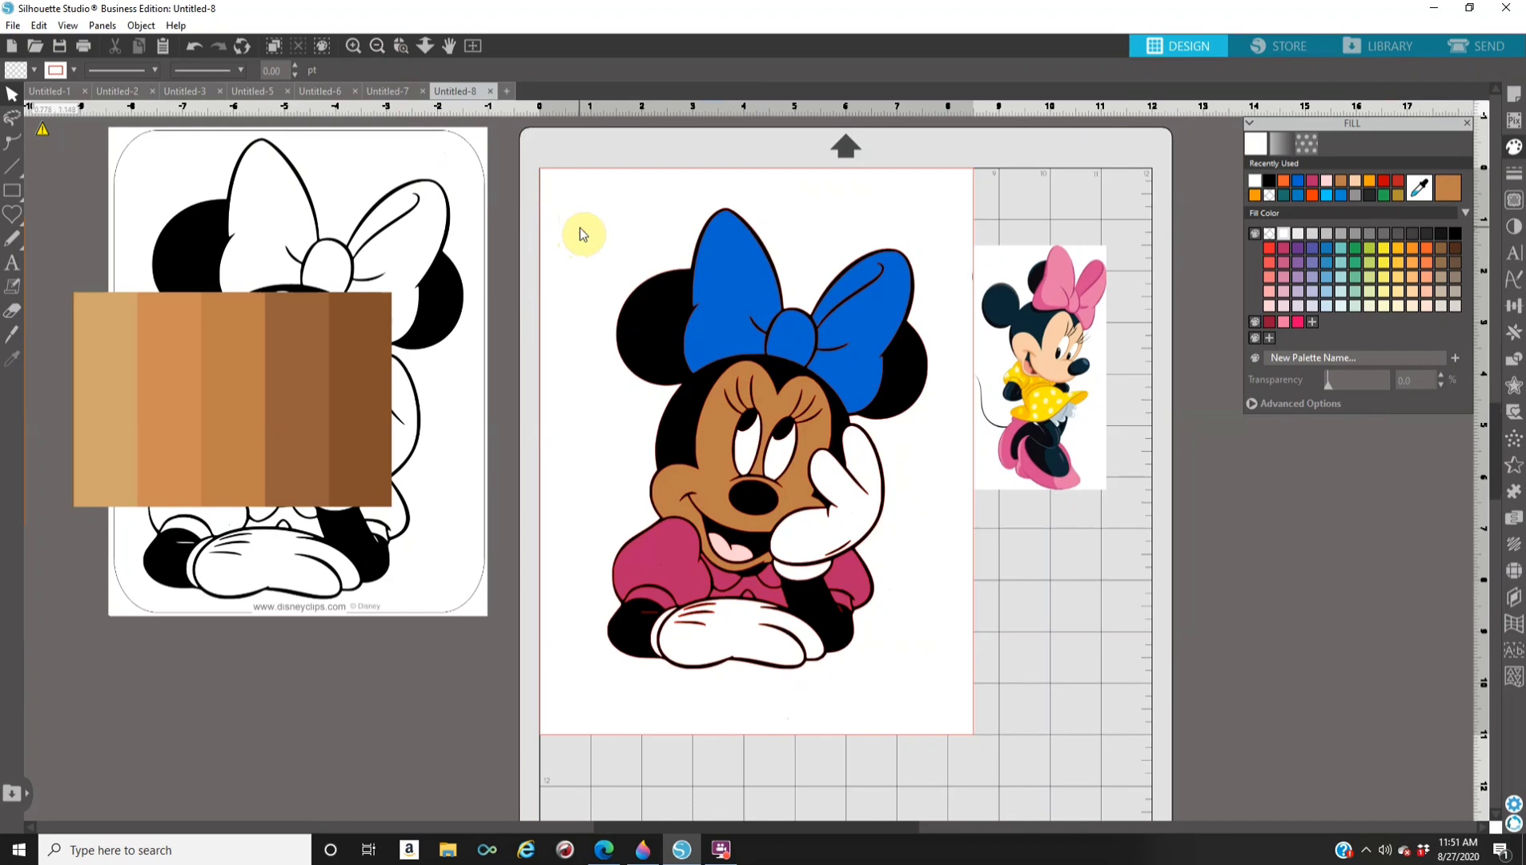
{"action": "left_click_drag", "start_coordinate": [583, 227], "coordinate": [875, 284]}
{"action": "left_click_drag", "start_coordinate": [932, 421], "coordinate": [953, 715]}
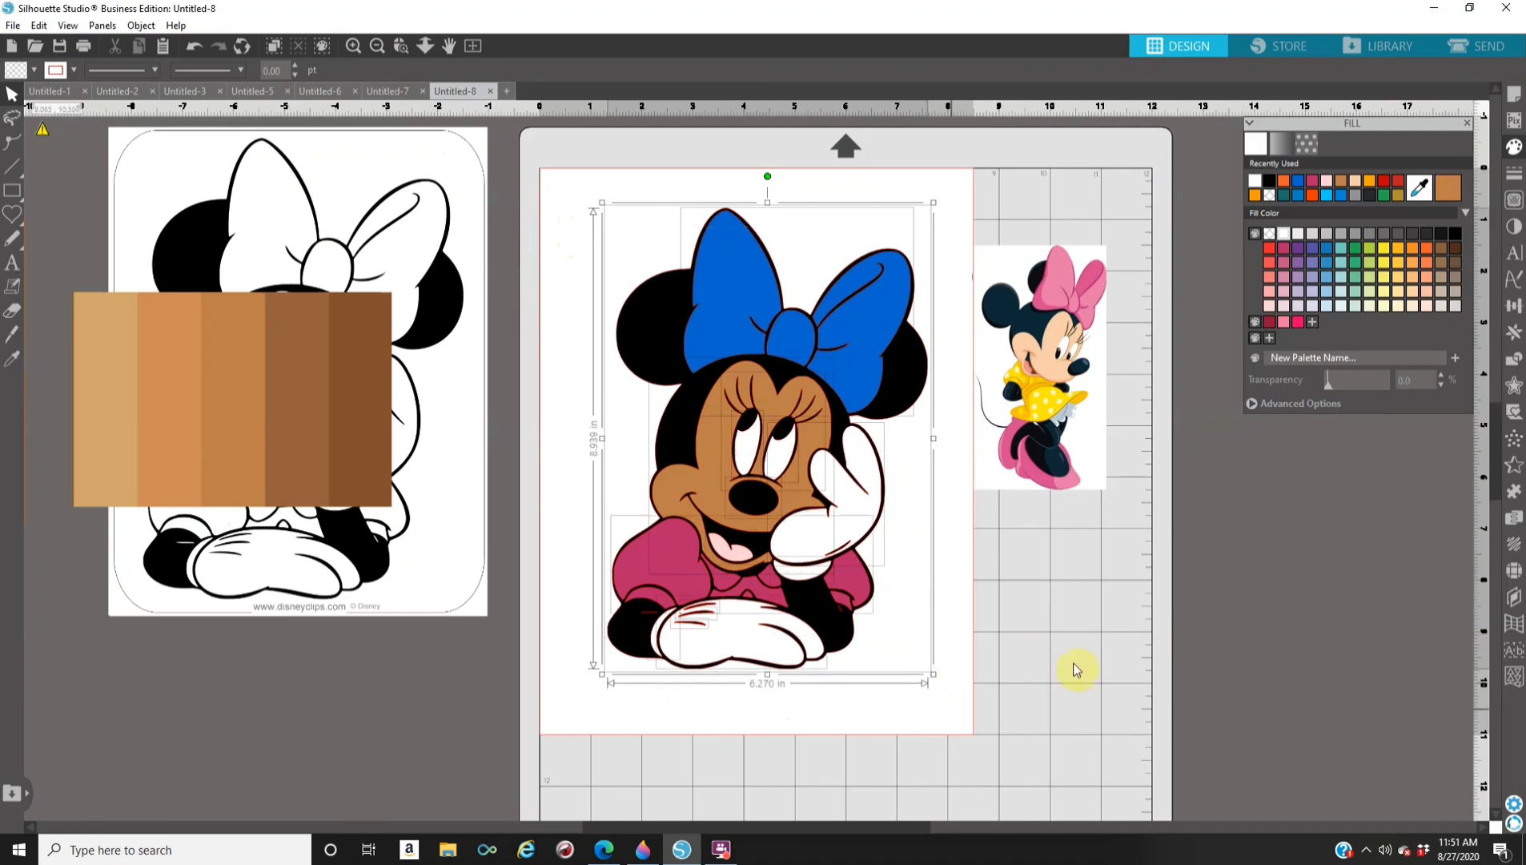
{"action": "left_click", "coordinate": [1519, 176]}
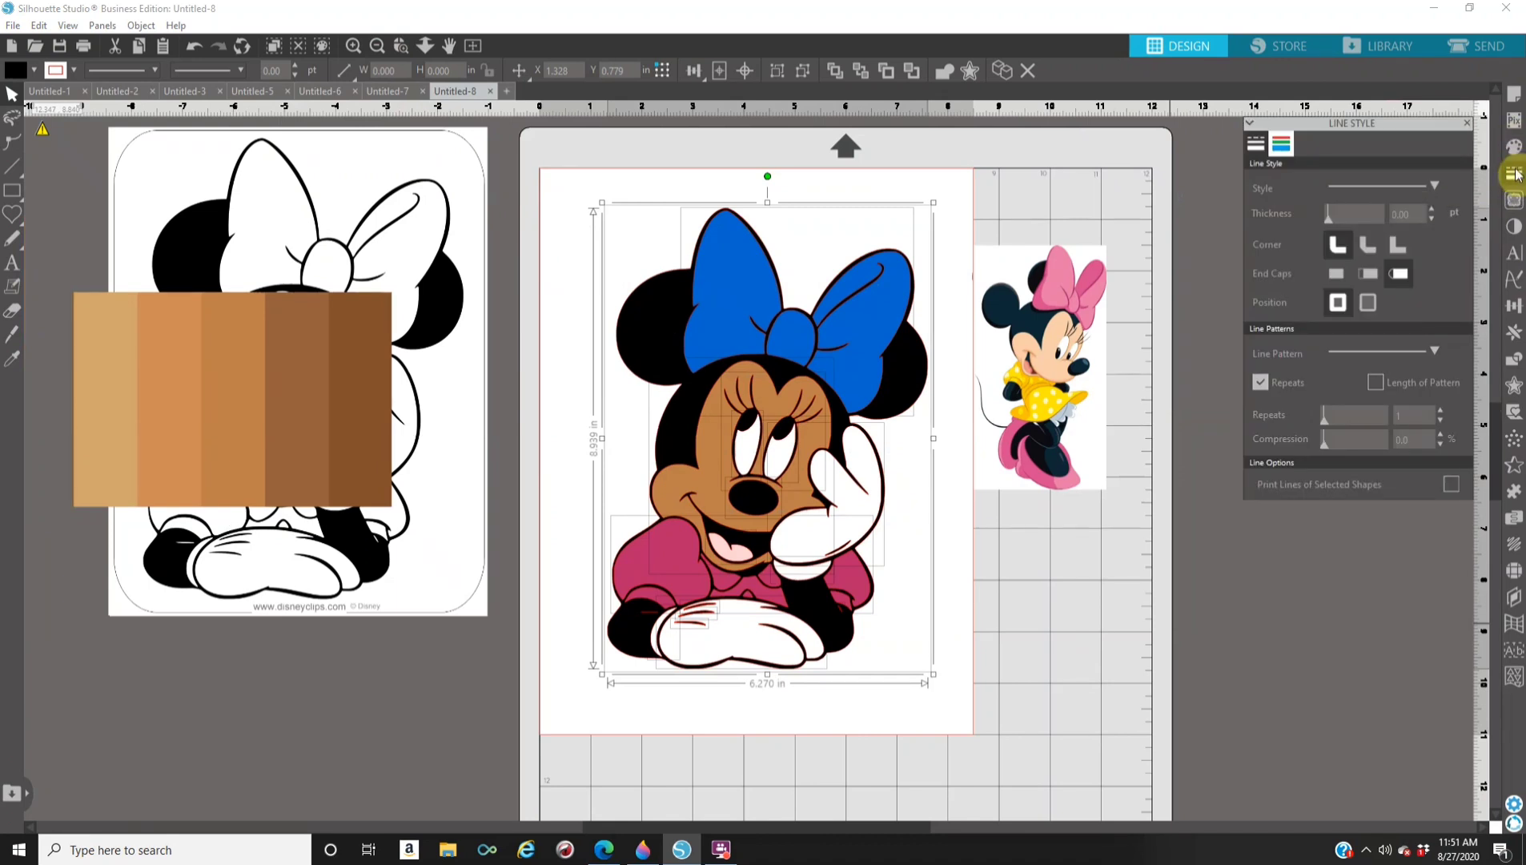
{"action": "left_click", "coordinate": [1285, 144]}
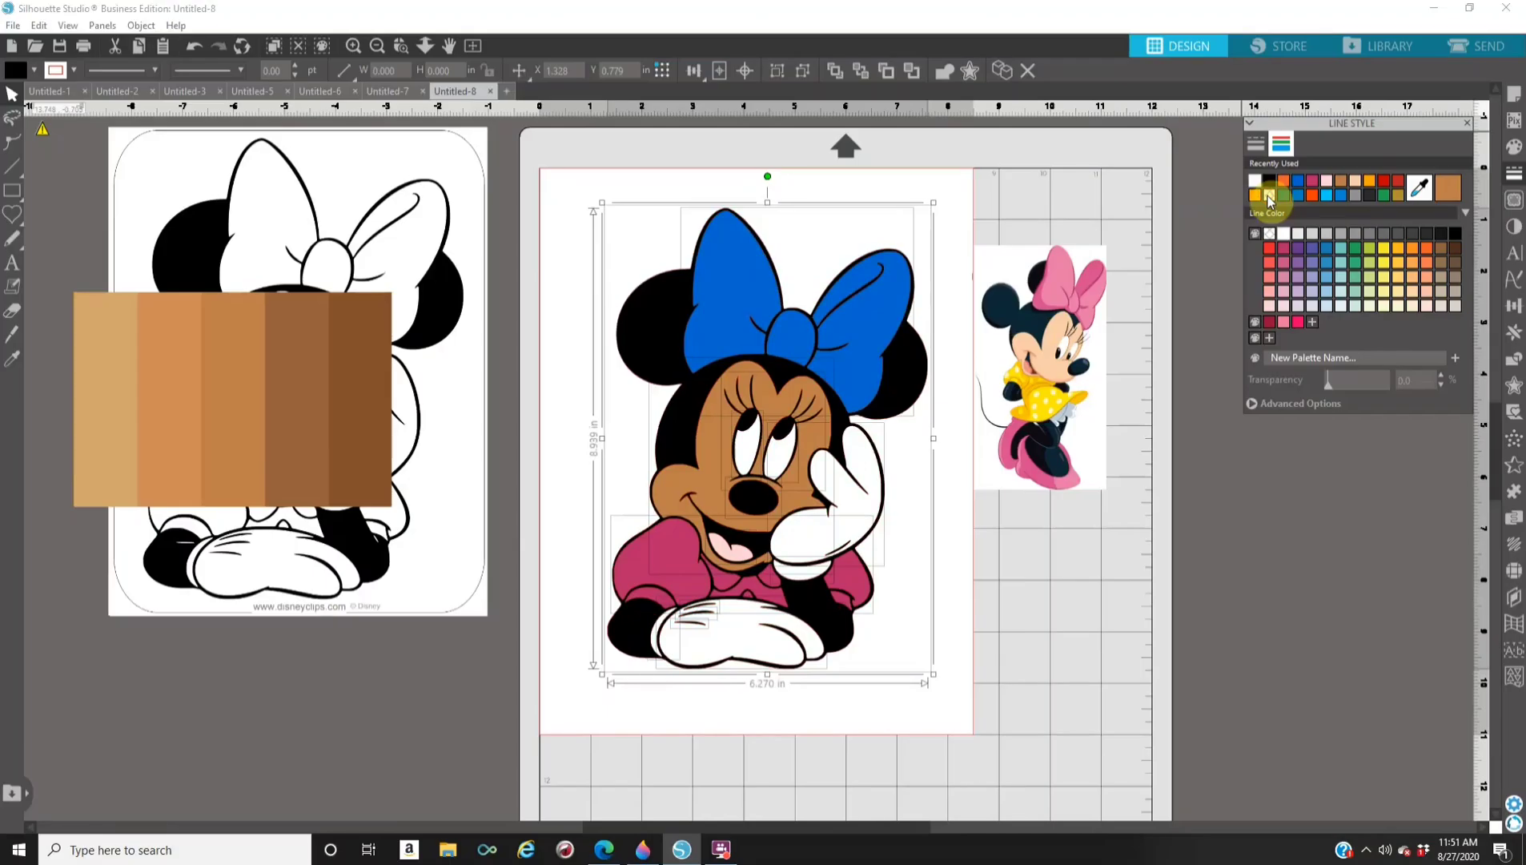
{"action": "left_click", "coordinate": [1268, 197]}
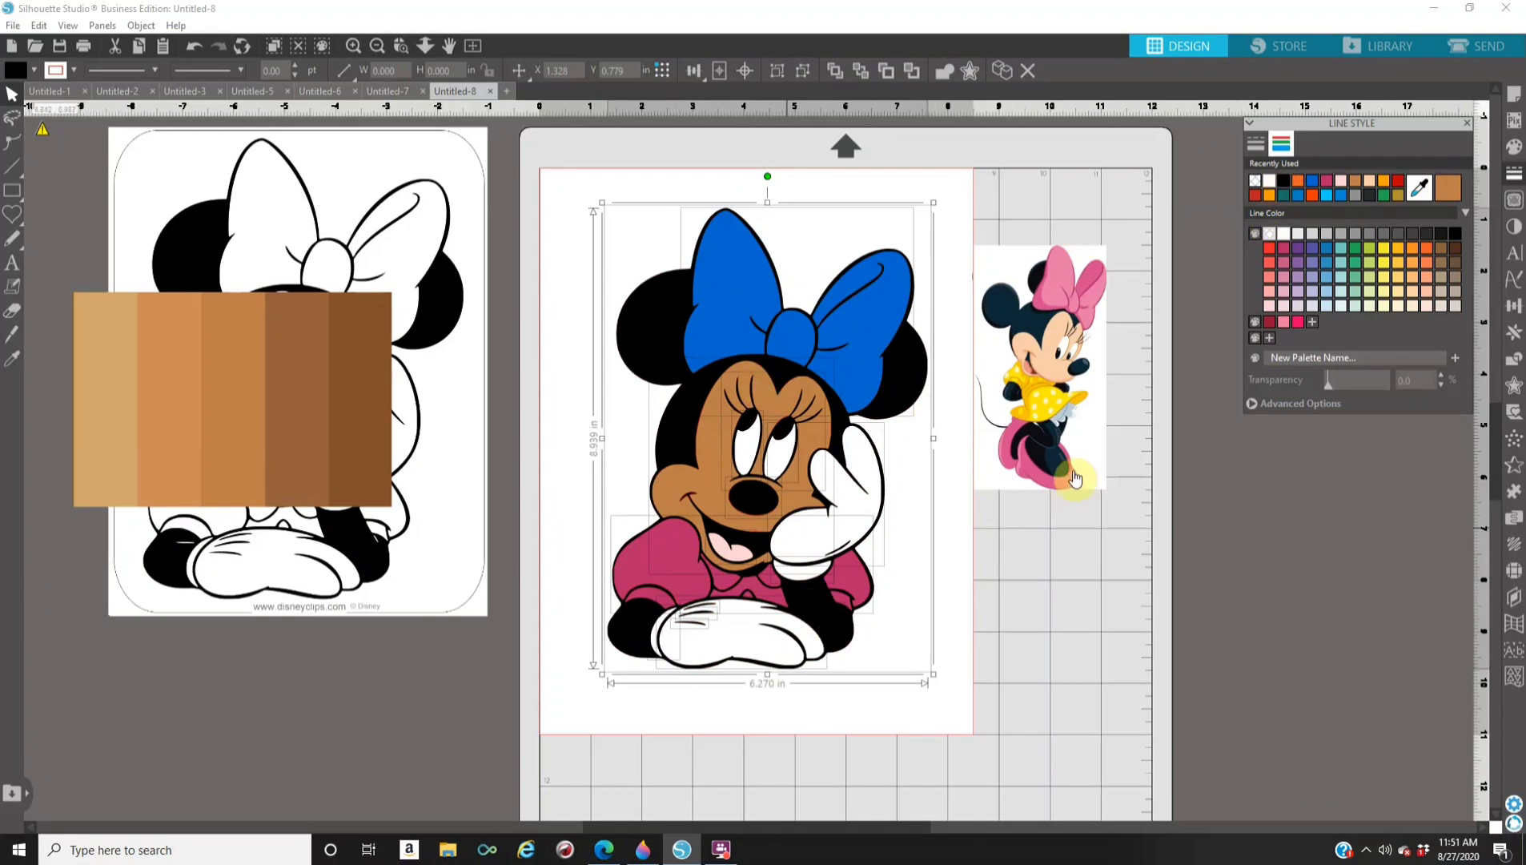
{"action": "left_click_drag", "start_coordinate": [1070, 448], "coordinate": [1215, 446]}
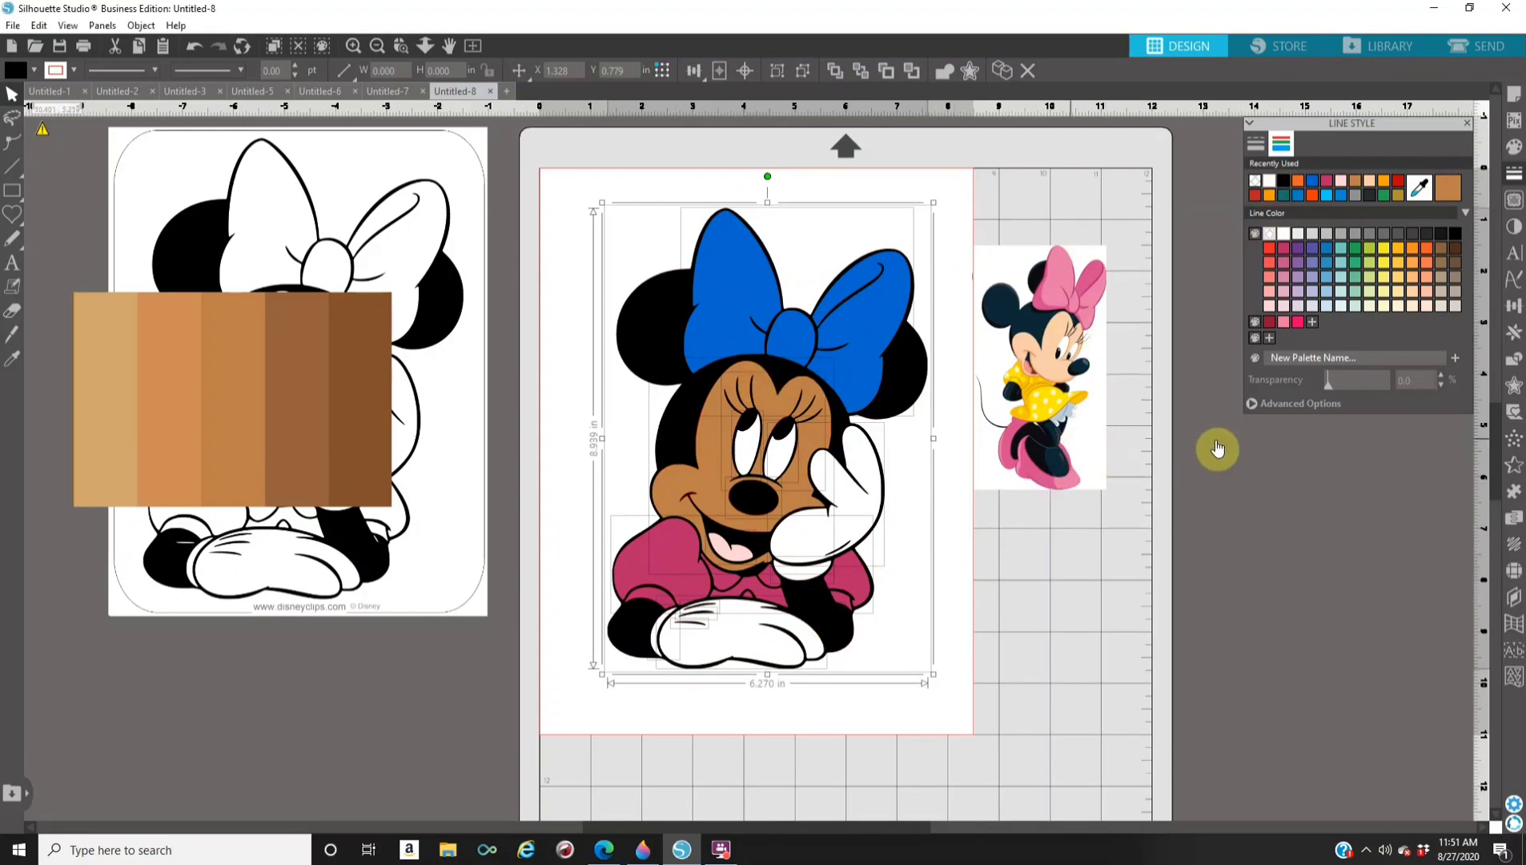
{"action": "left_click", "coordinate": [1128, 656]}
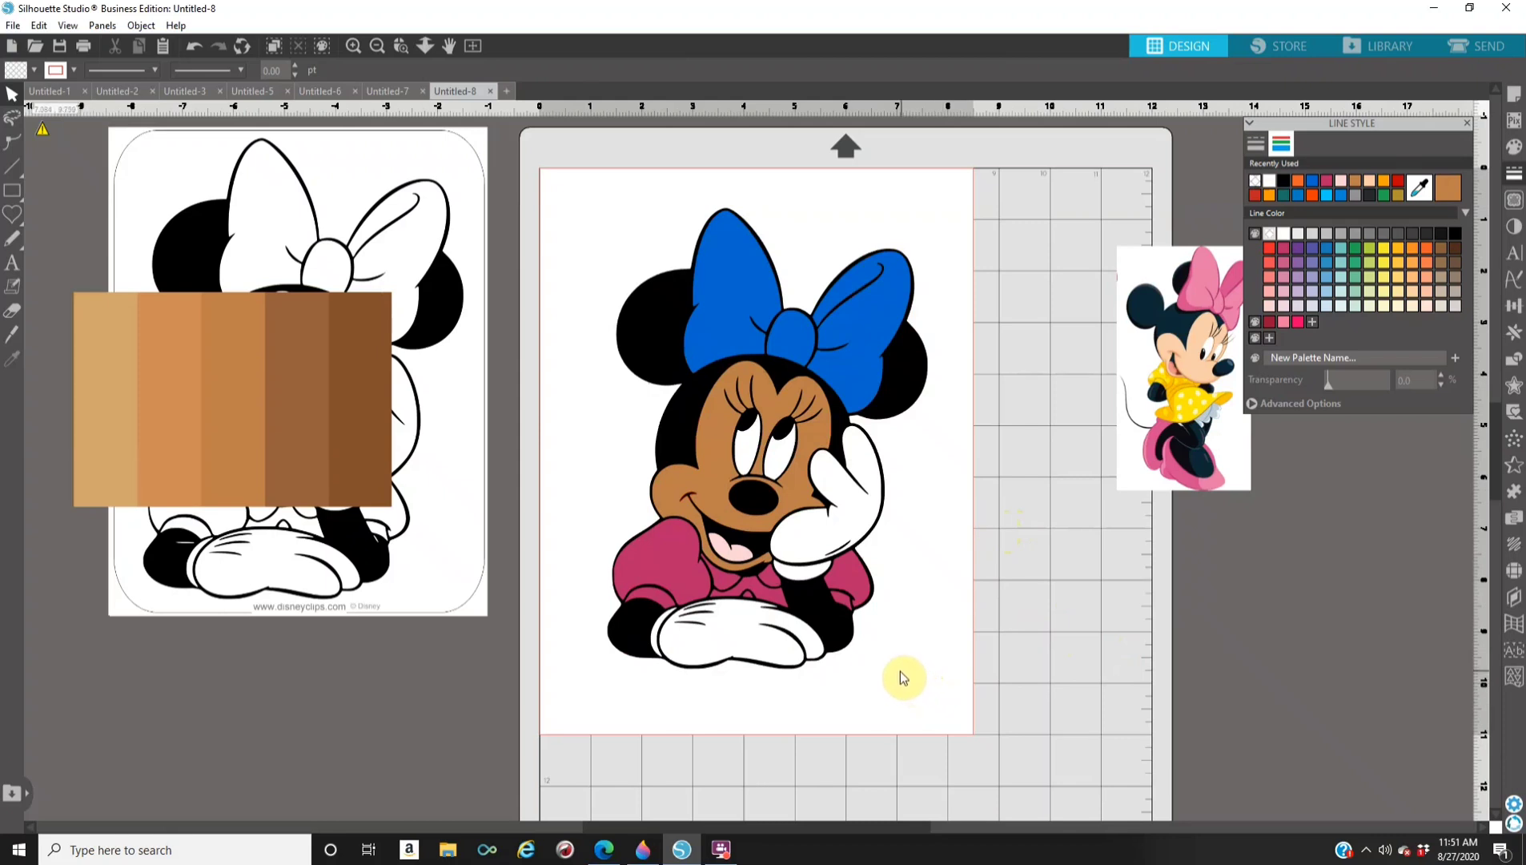
Switch to the browser, copy a brown Gucci leather print from the gucci background image search, and paste it into the Silhouette Studio design.
{"action": "left_click", "coordinate": [604, 850]}
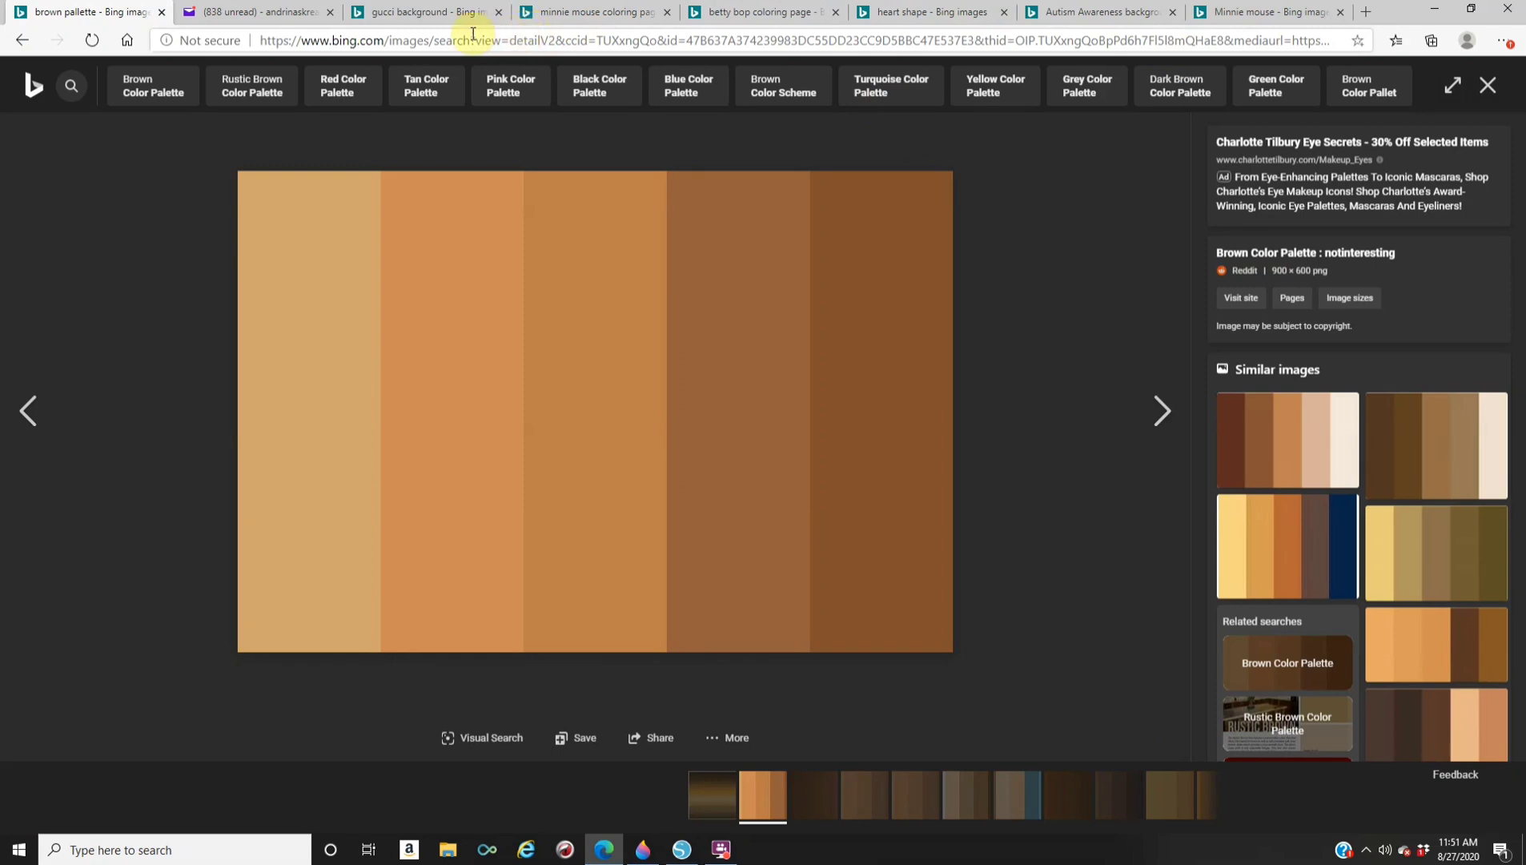
{"action": "left_click", "coordinate": [413, 11]}
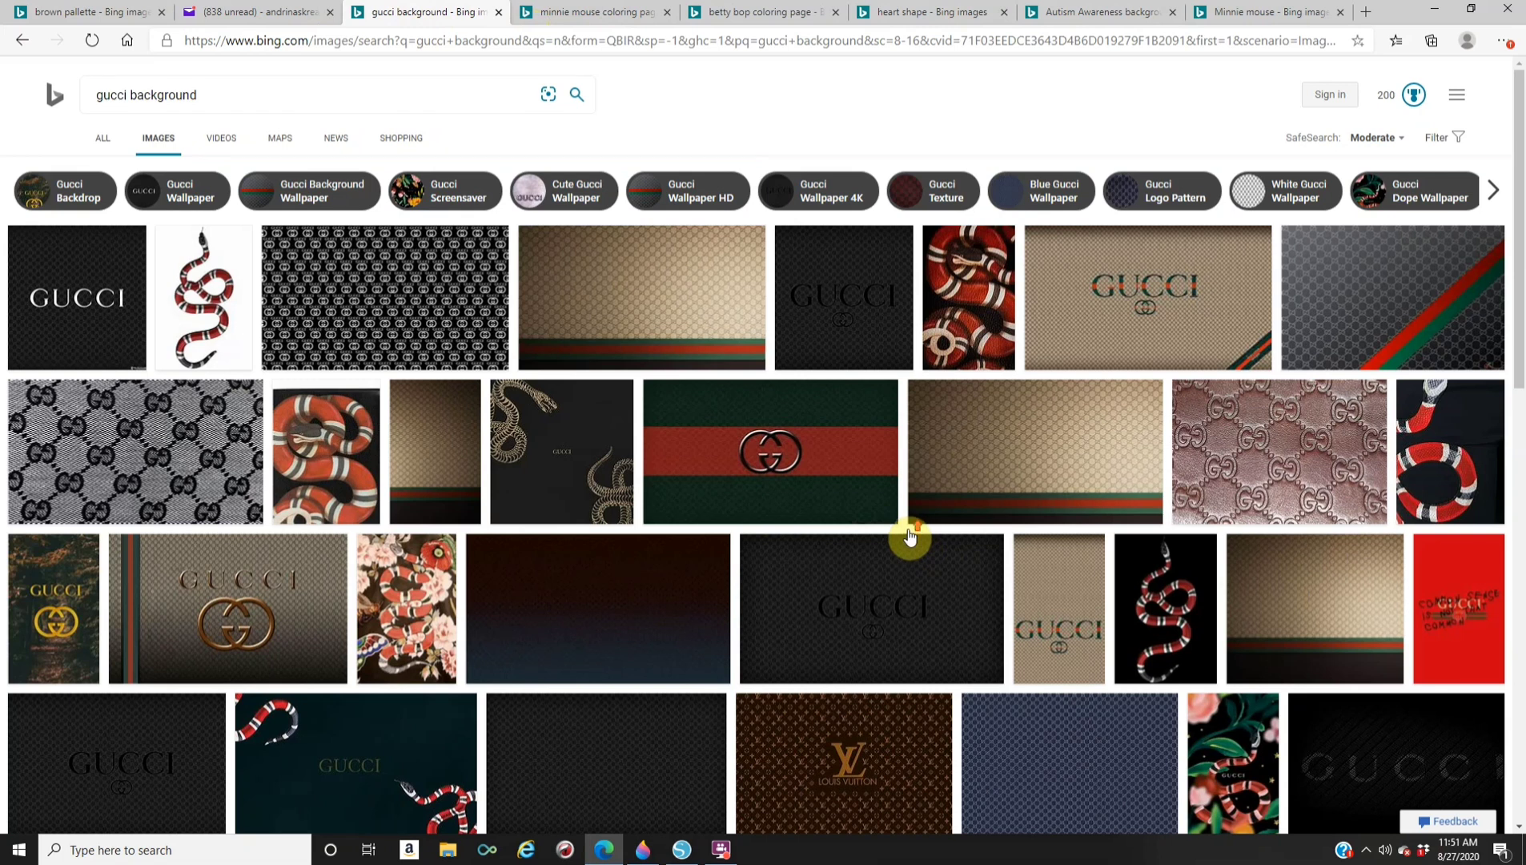
{"action": "scroll", "coordinate": [757, 232], "scroll_direction": "down", "scroll_amount": 8}
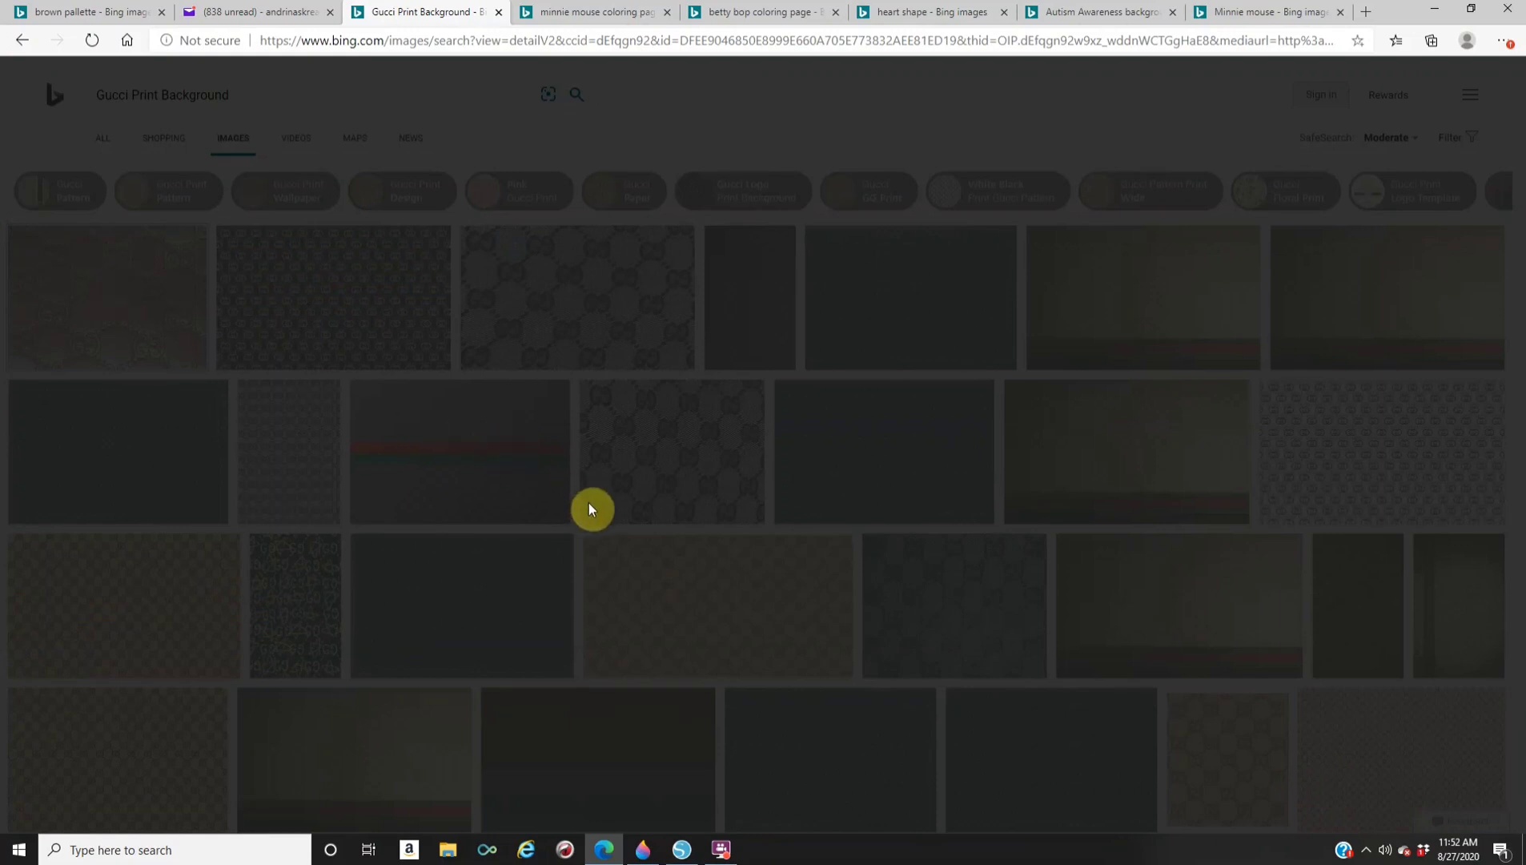
{"action": "left_click", "coordinate": [682, 848]}
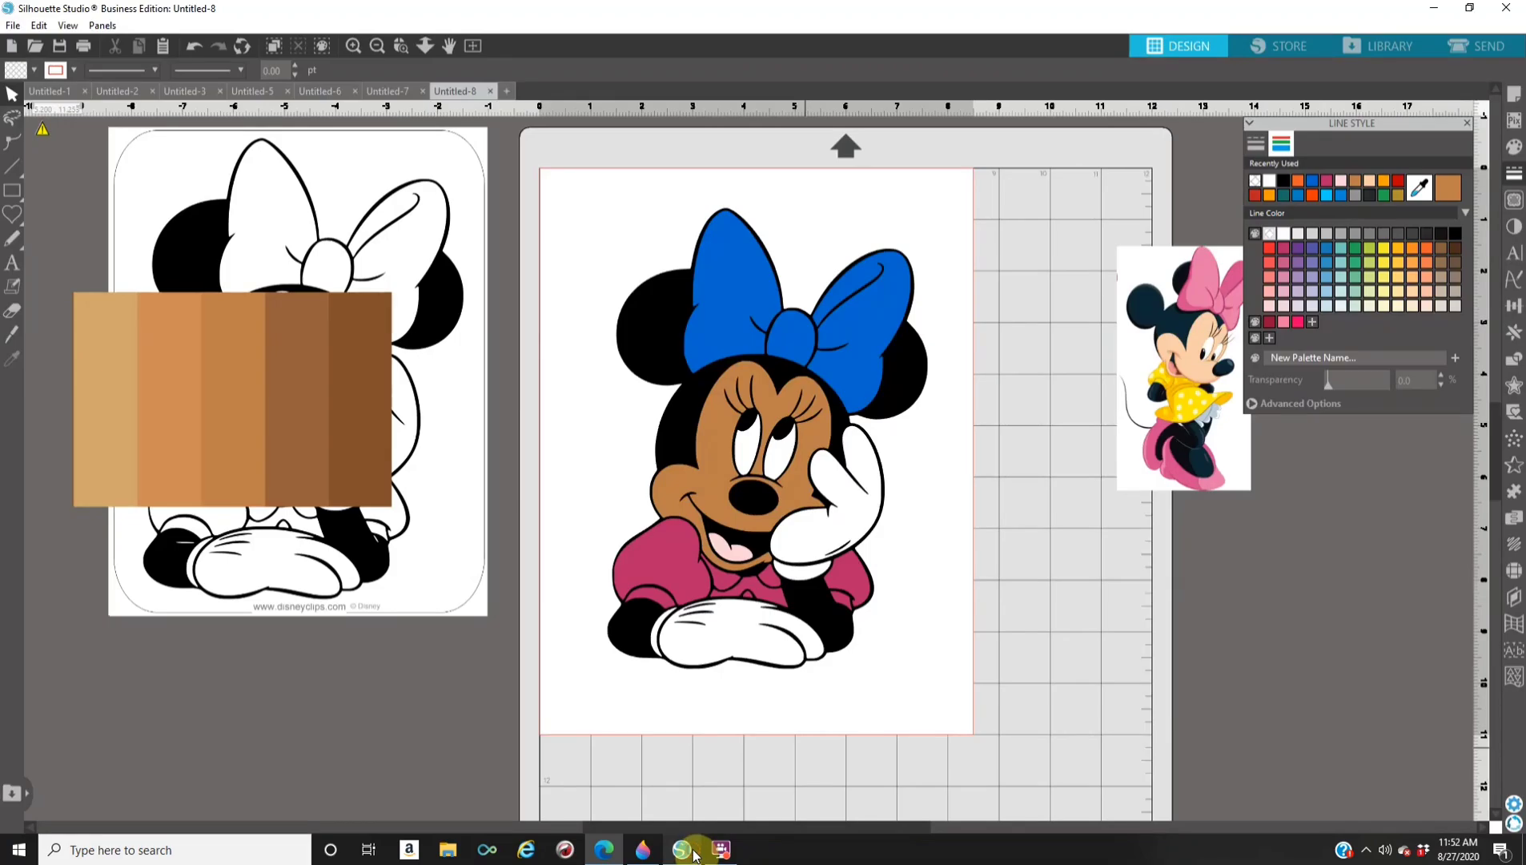
{"action": "right_click", "coordinate": [932, 211]}
{"action": "left_click", "coordinate": [981, 279]}
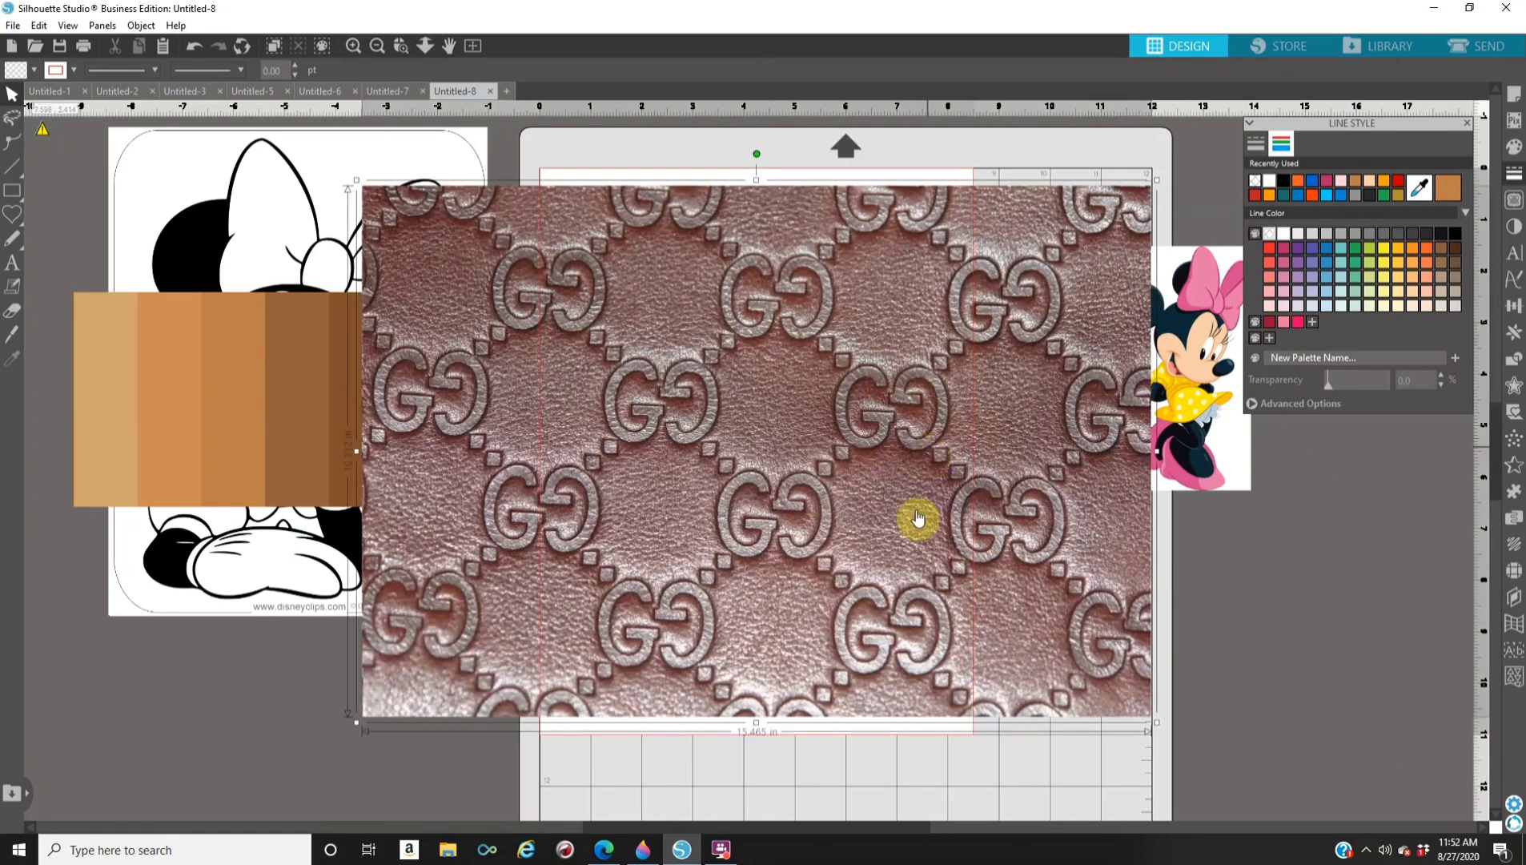
Send the Gucci print behind Minnie, position it under the bow, and move the palette and reference pictures out of the way.
{"action": "right_click", "coordinate": [833, 530]}
{"action": "left_click", "coordinate": [914, 428]}
{"action": "left_click_drag", "start_coordinate": [1173, 368], "coordinate": [1373, 409]}
{"action": "left_click_drag", "start_coordinate": [462, 384], "coordinate": [4, 336]}
{"action": "left_click", "coordinate": [230, 407]}
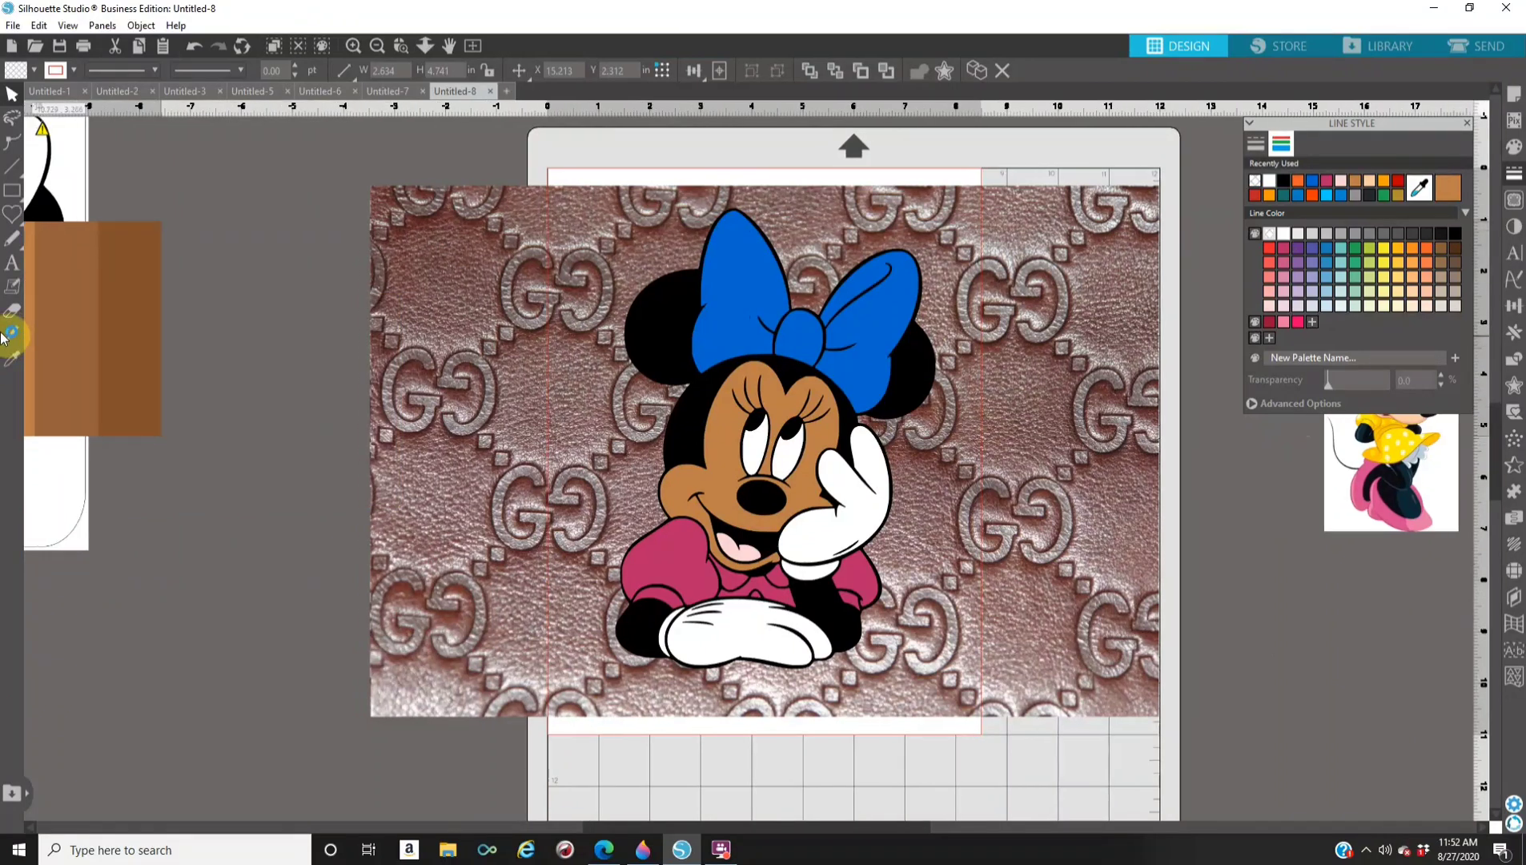
{"action": "left_click", "coordinate": [489, 412]}
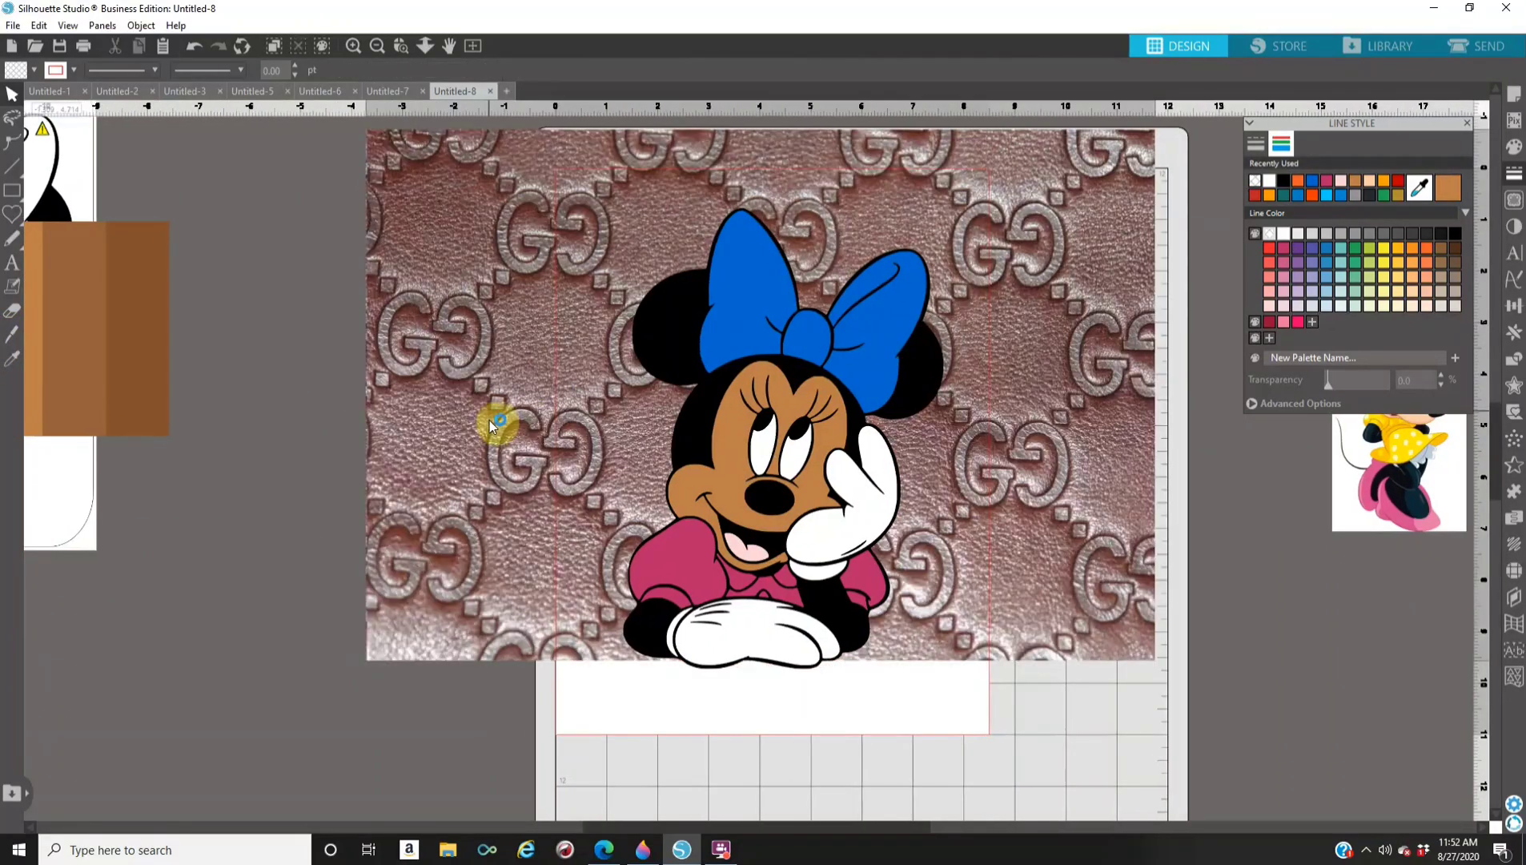
Crop the Gucci print to the shape of Minnie's blue bow.
{"action": "left_click", "coordinate": [766, 294]}
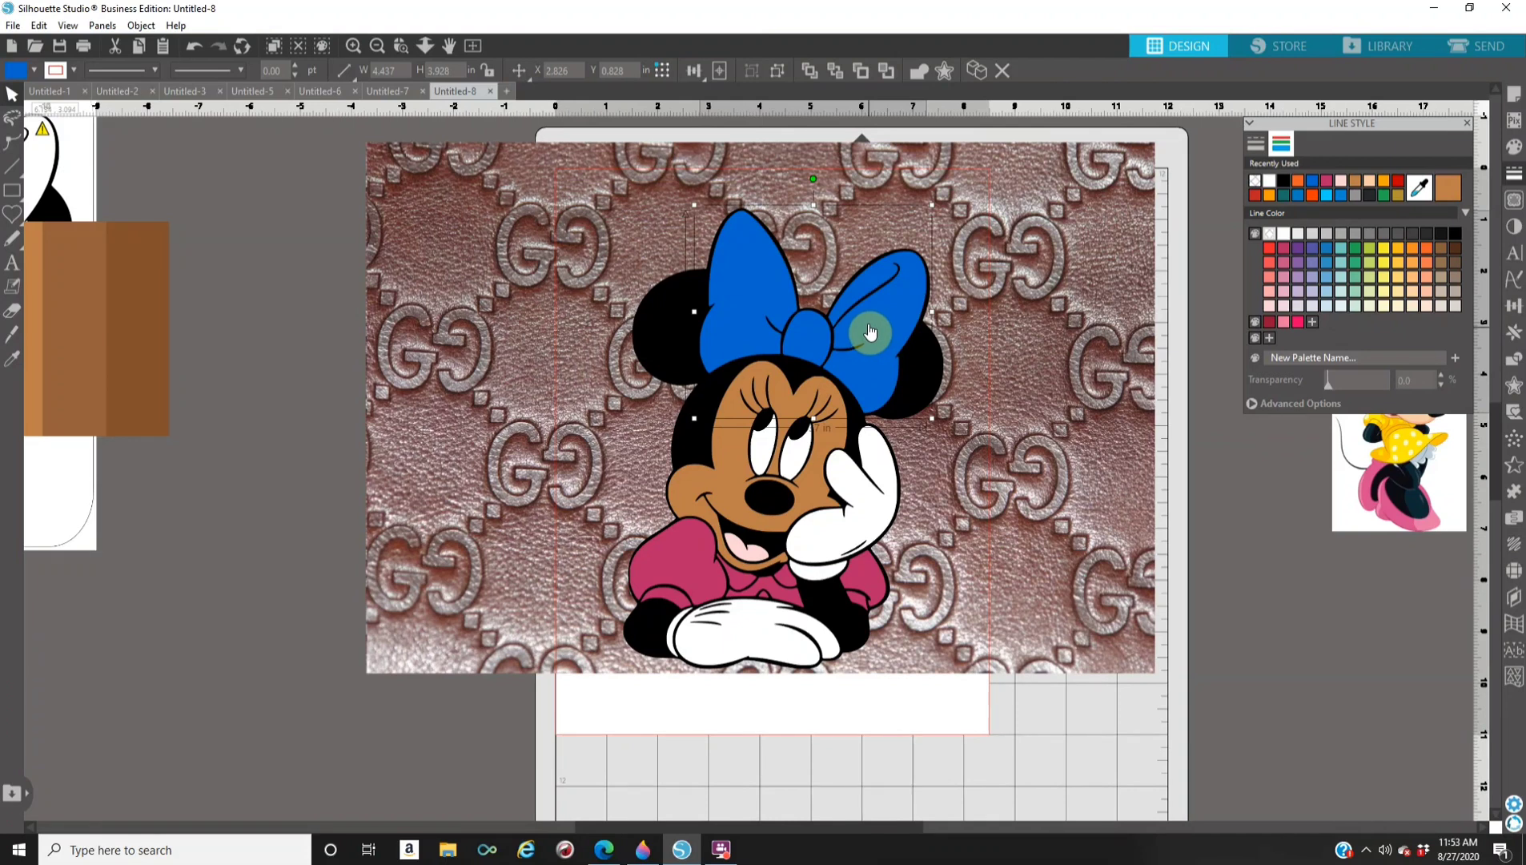
{"action": "left_click", "coordinate": [486, 315]}
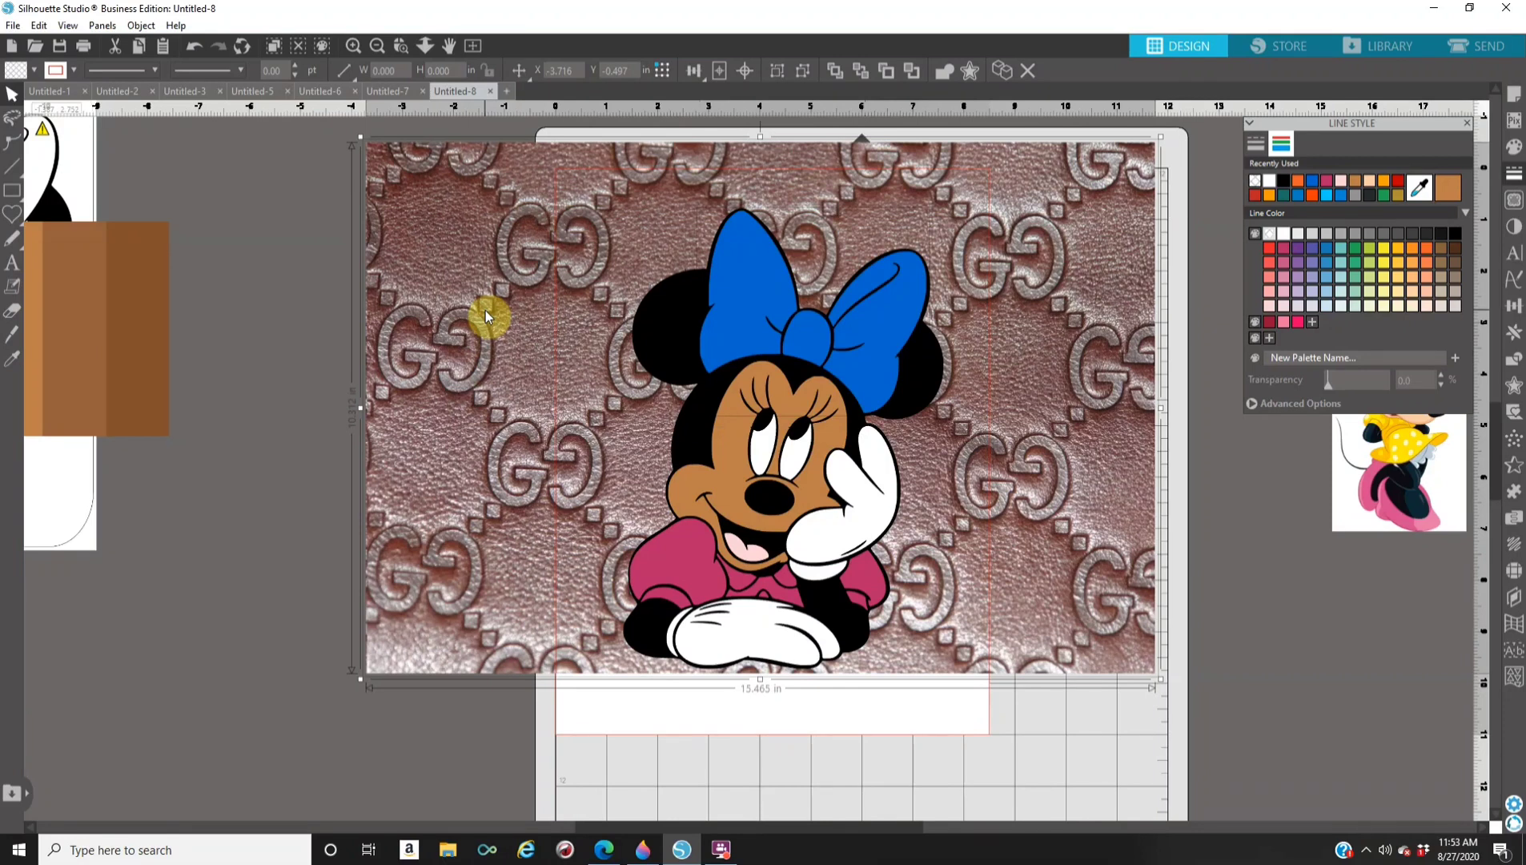
{"action": "left_click", "coordinate": [1514, 361]}
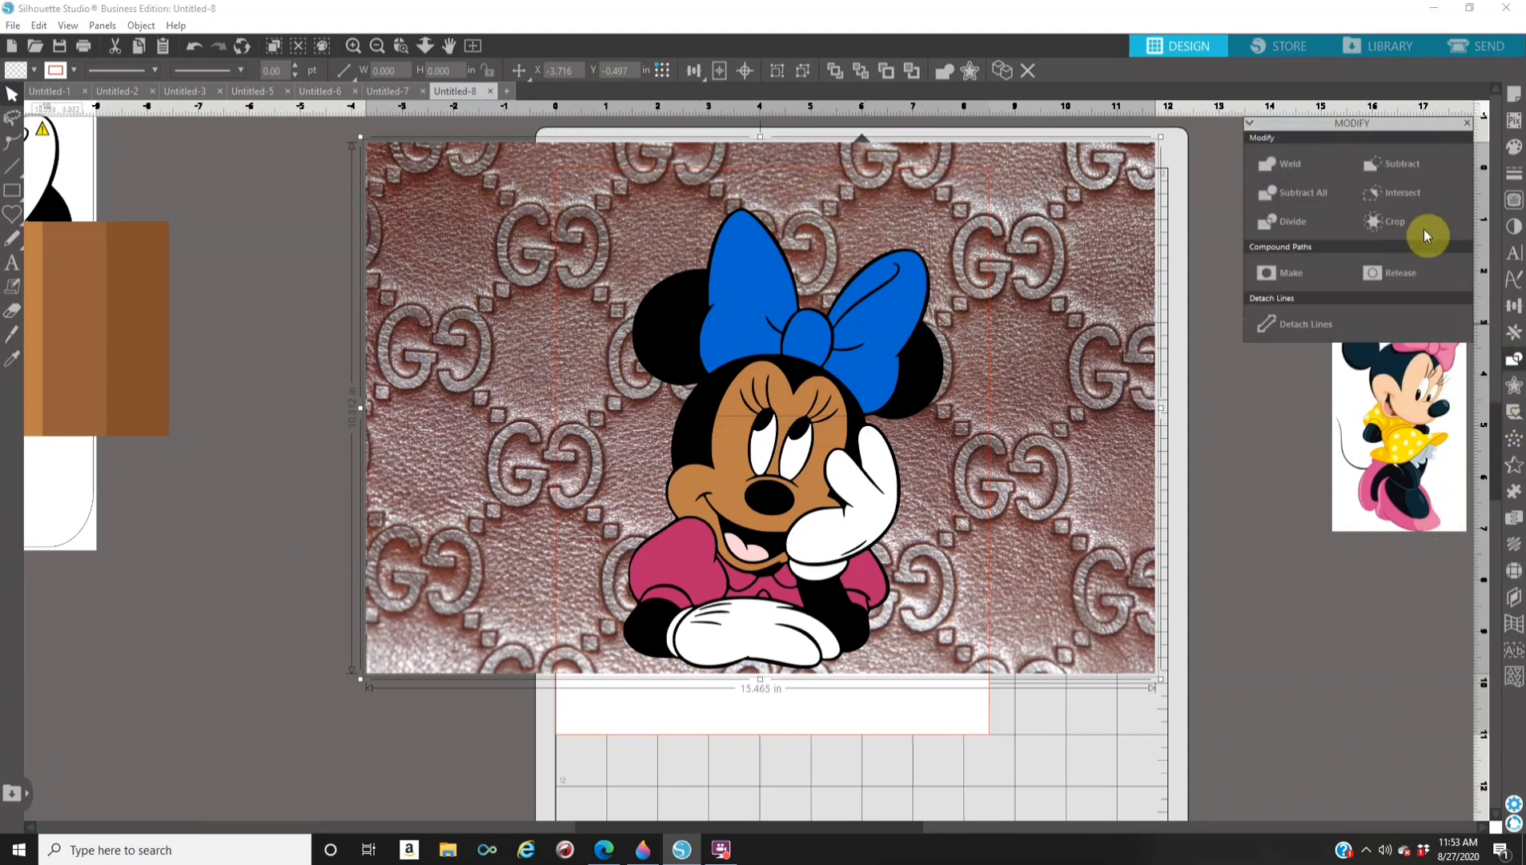
{"action": "left_click", "coordinate": [1406, 218]}
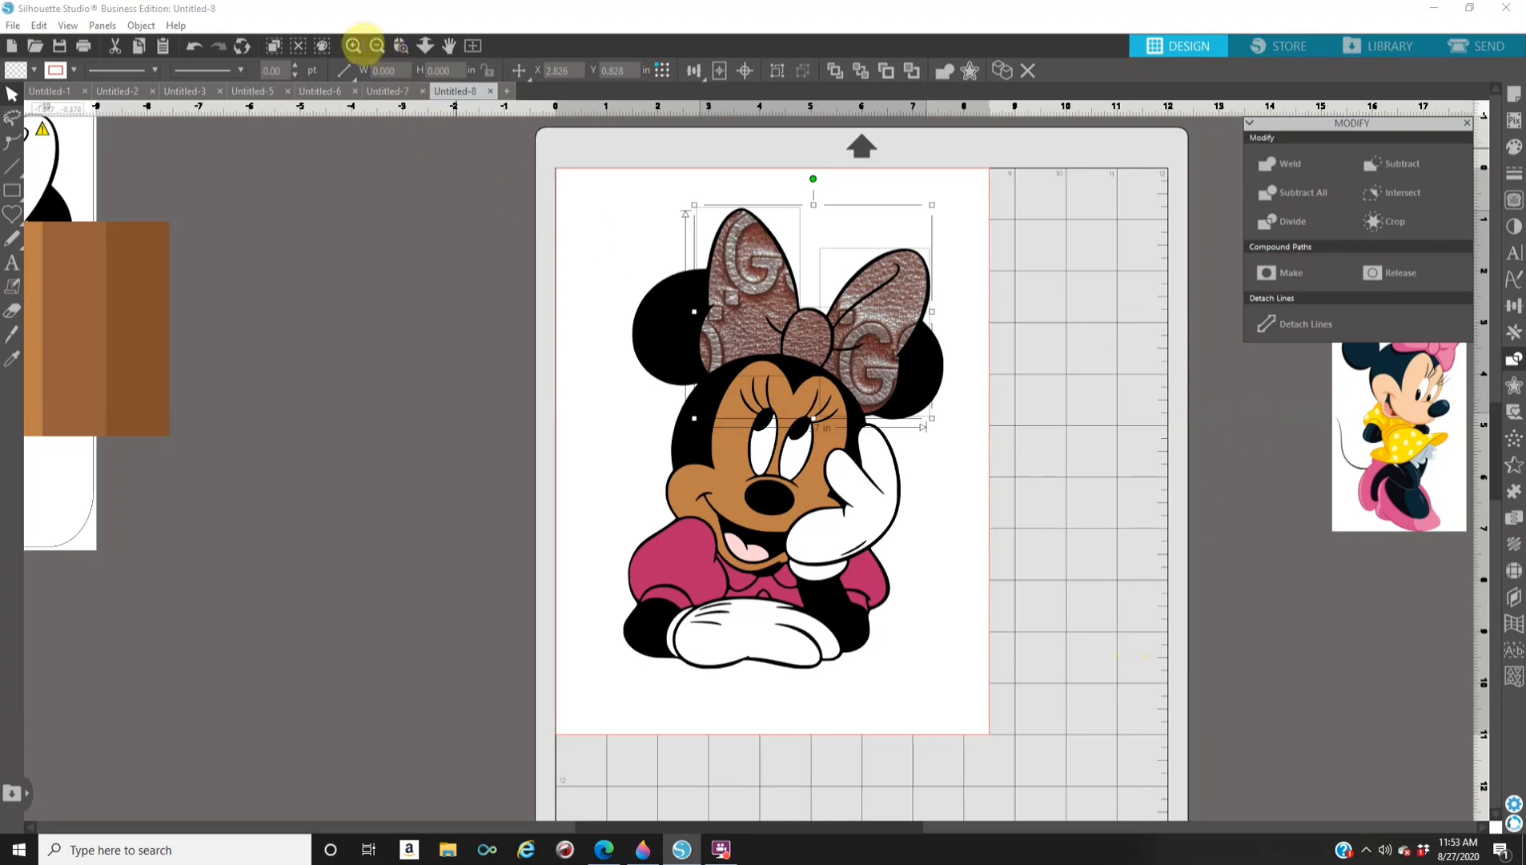
Show the advanced pattern fill options for the selected Gucci-print bow pieces.
{"action": "scroll", "coordinate": [1105, 637], "scroll_direction": "up", "scroll_amount": 1}
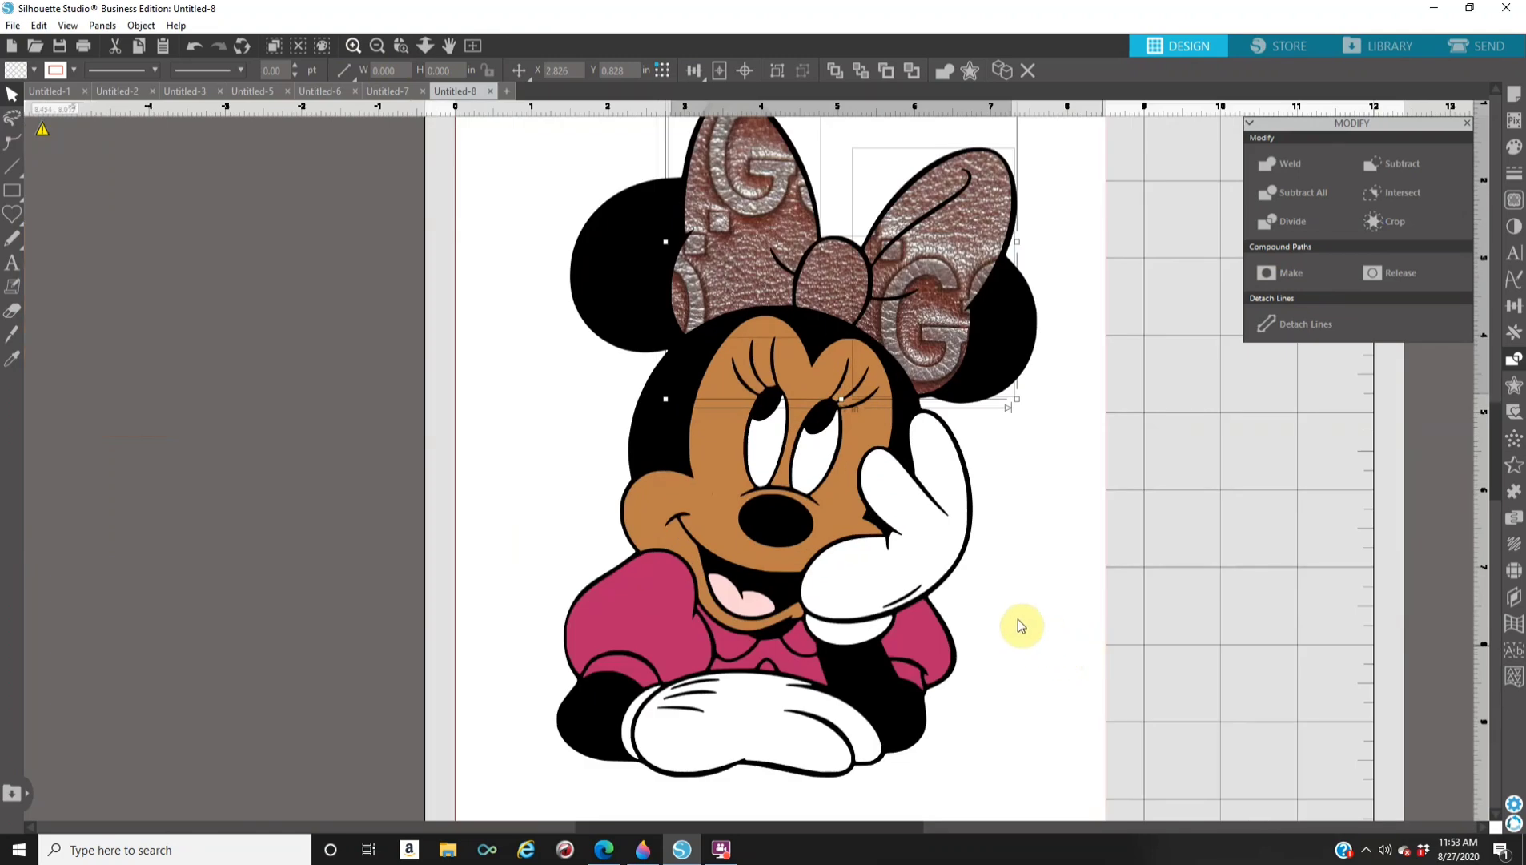
{"action": "scroll", "coordinate": [1009, 615], "scroll_direction": "up", "scroll_amount": 1}
{"action": "scroll", "coordinate": [1153, 697], "scroll_direction": "up", "scroll_amount": 1}
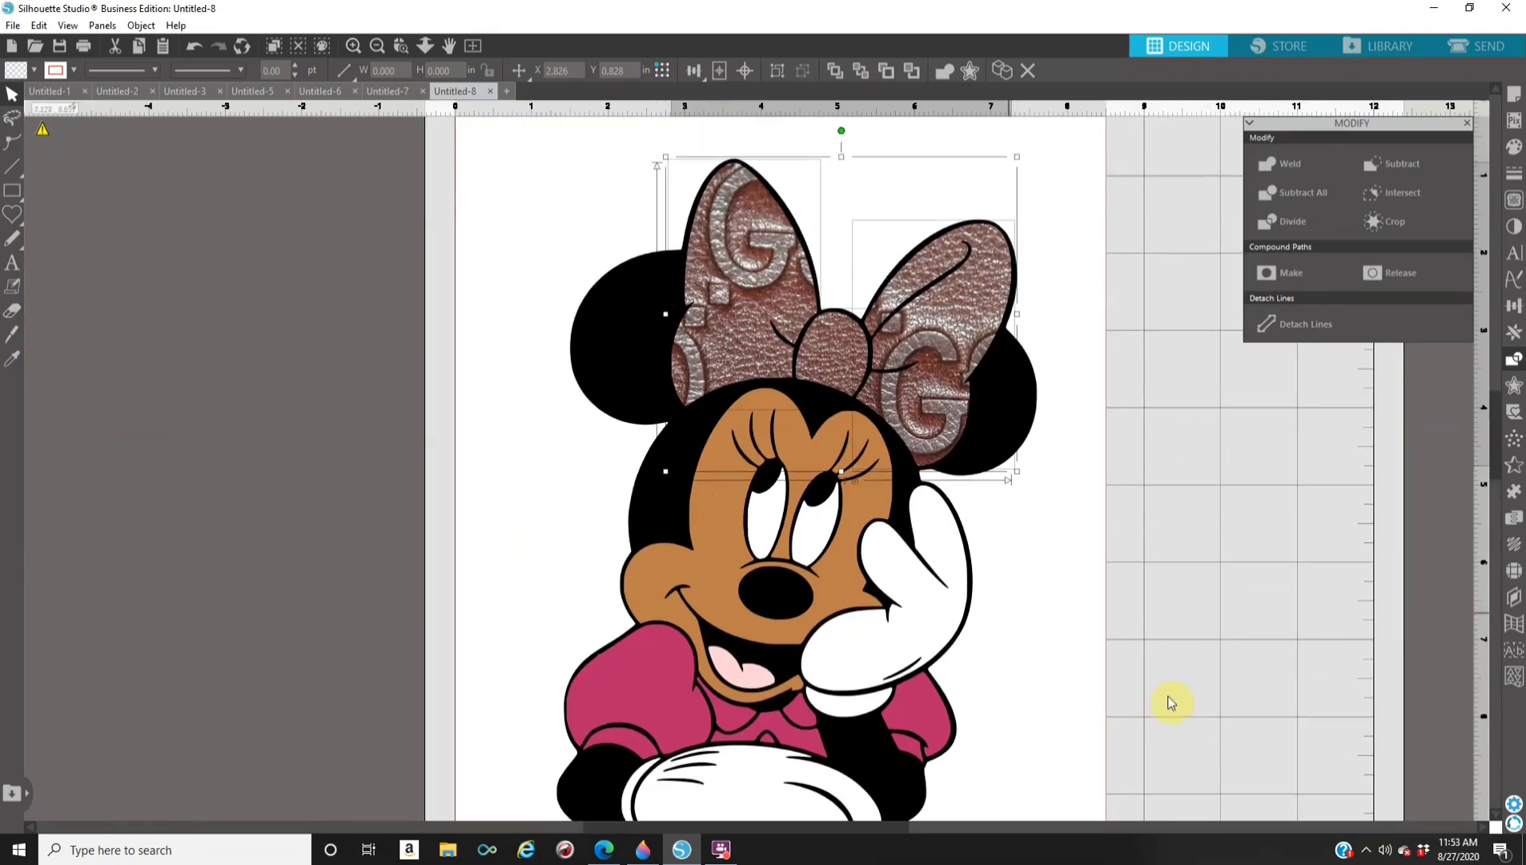
{"action": "left_click", "coordinate": [1514, 147]}
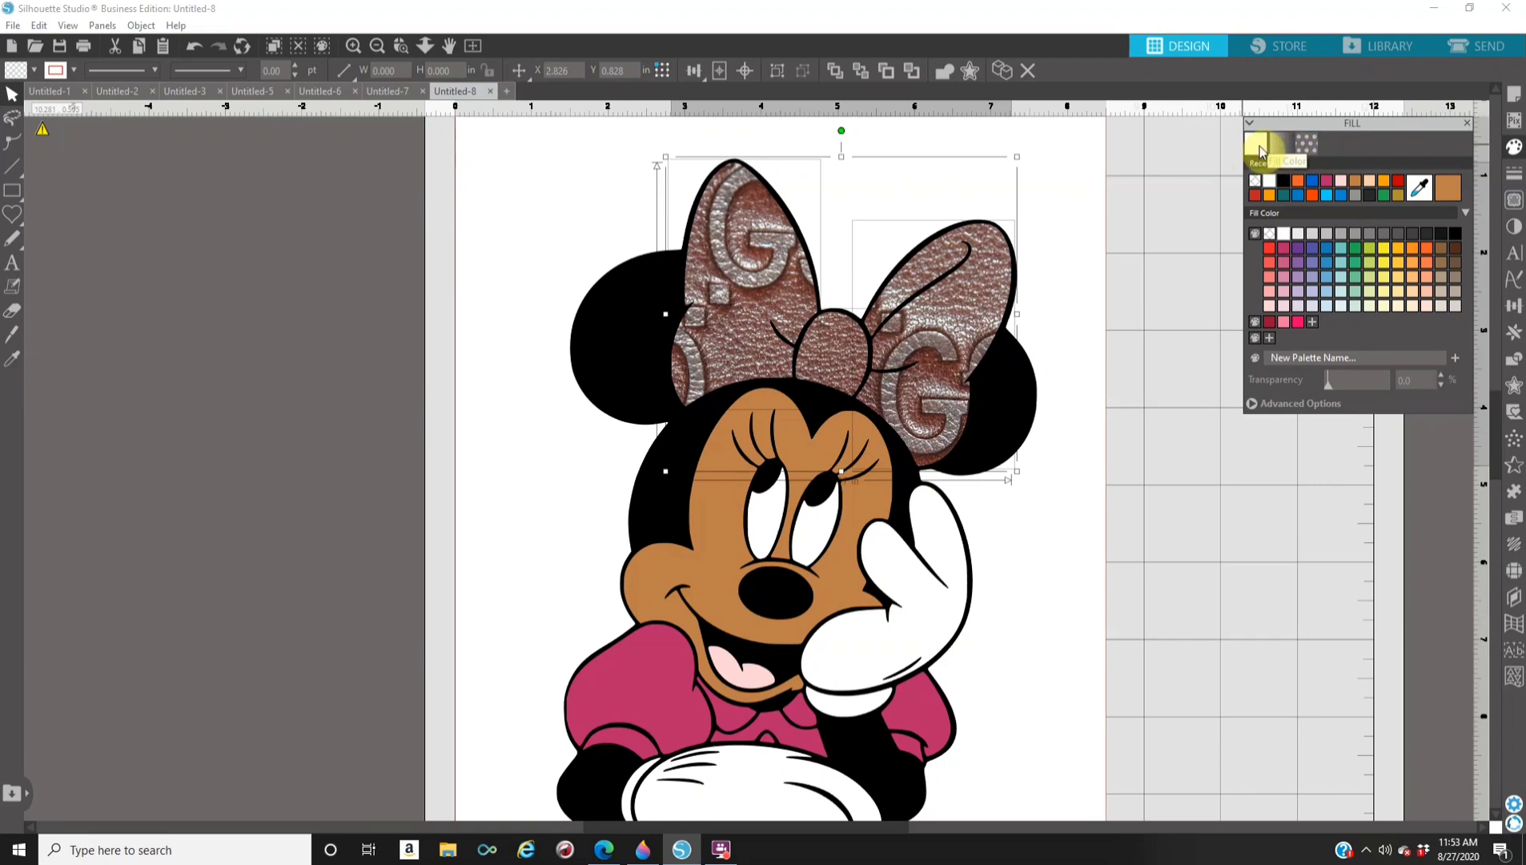
{"action": "left_click", "coordinate": [1310, 145]}
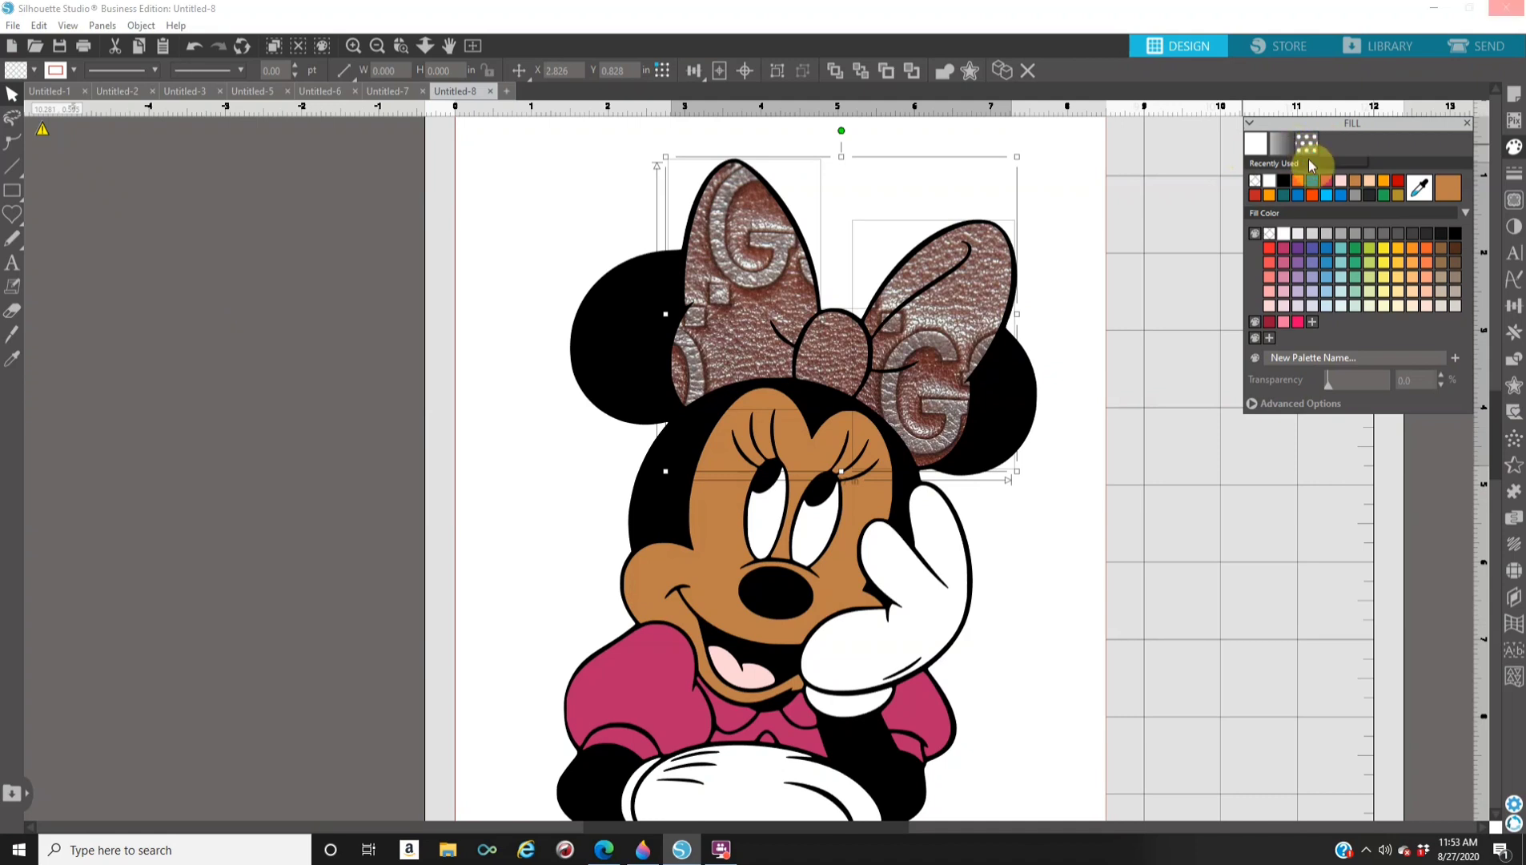
{"action": "key", "text": "alt+Tab"}
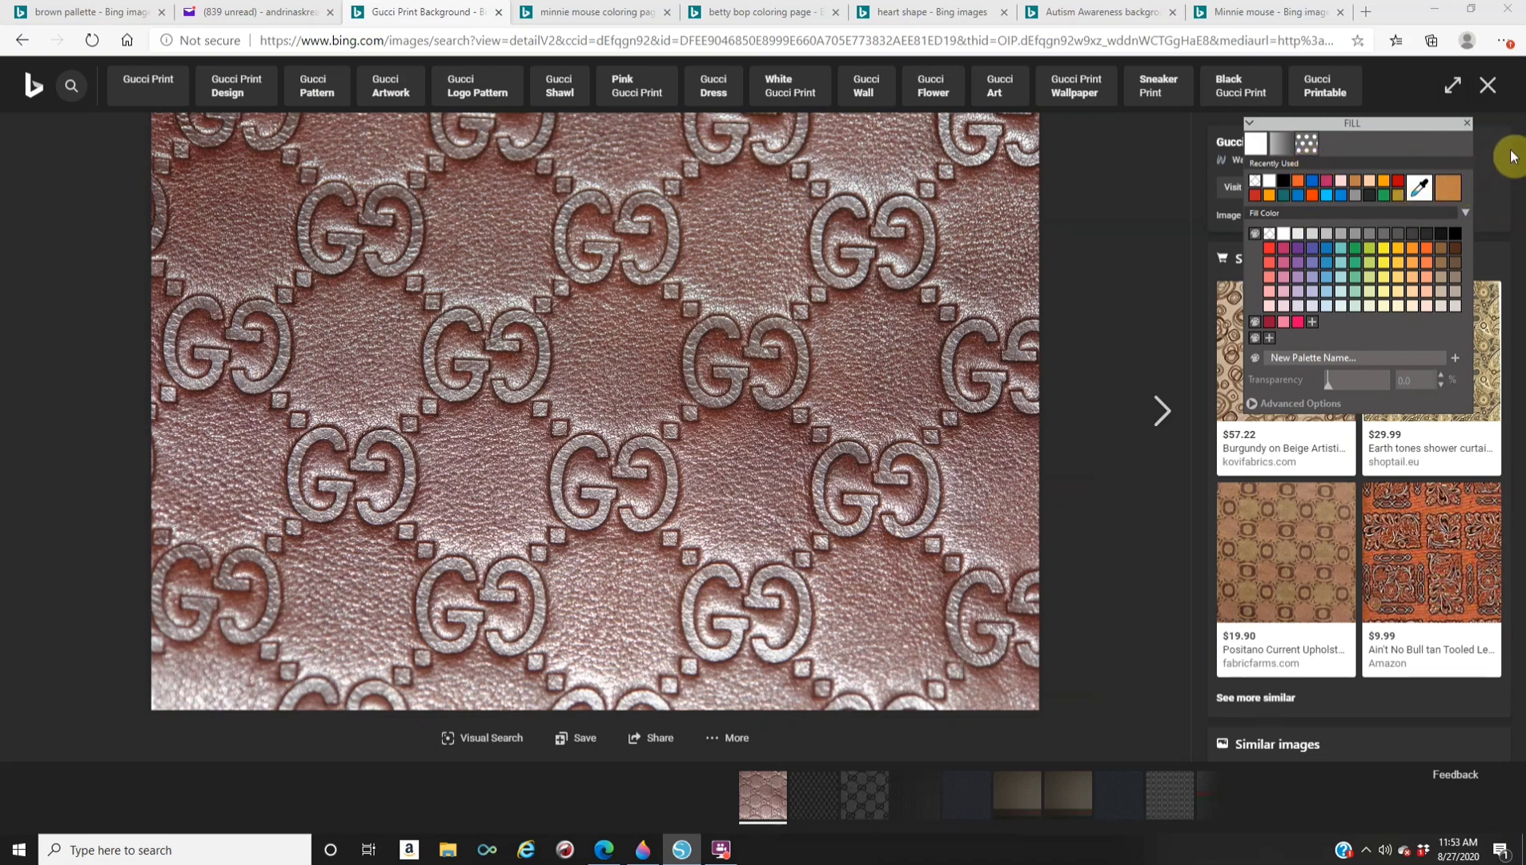
{"action": "left_click", "coordinate": [1306, 145]}
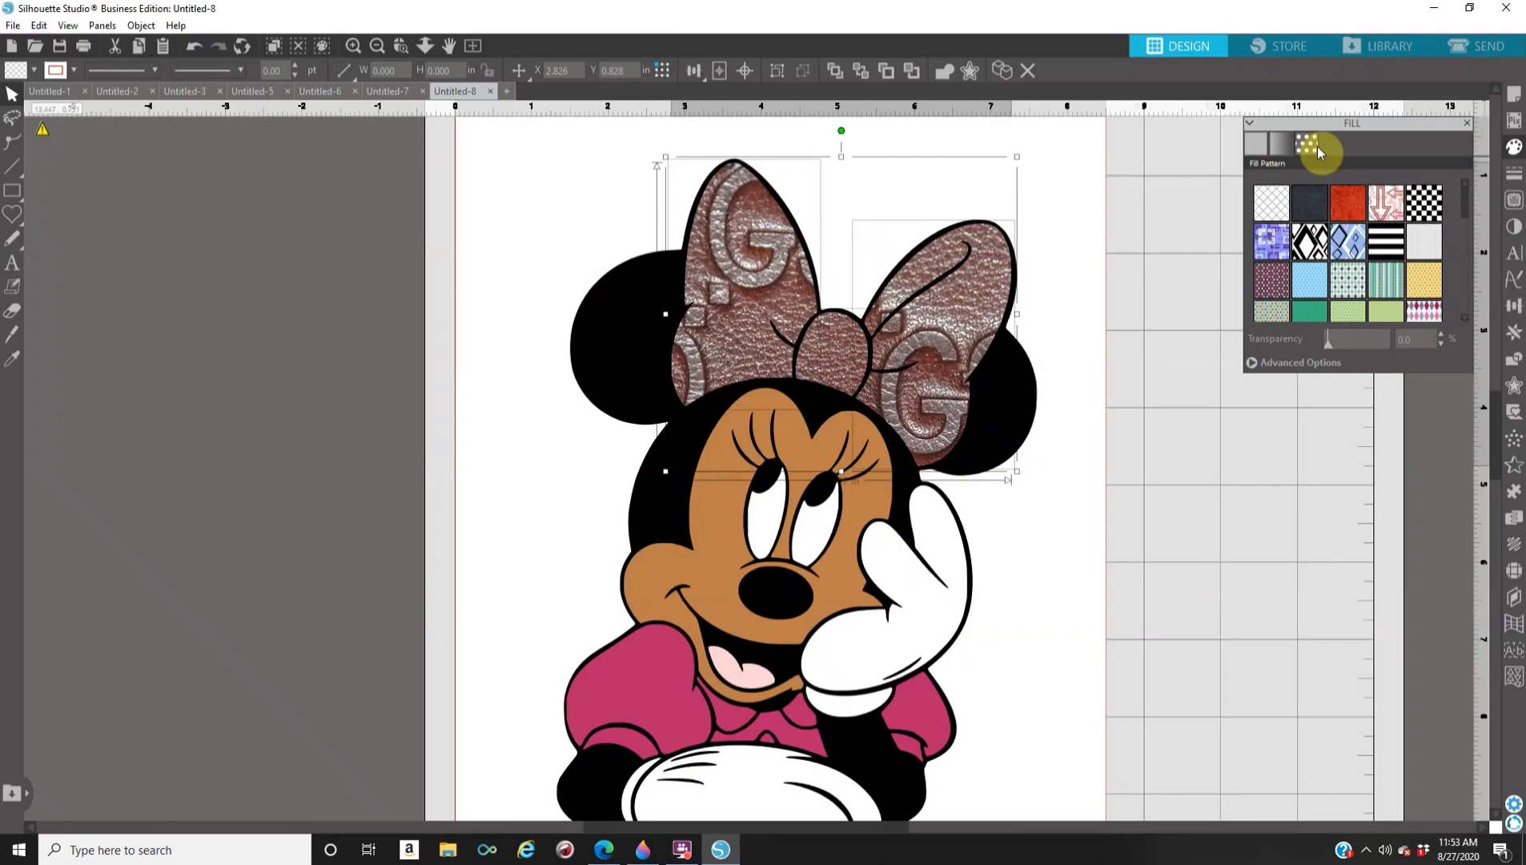
{"action": "left_click", "coordinate": [1254, 364]}
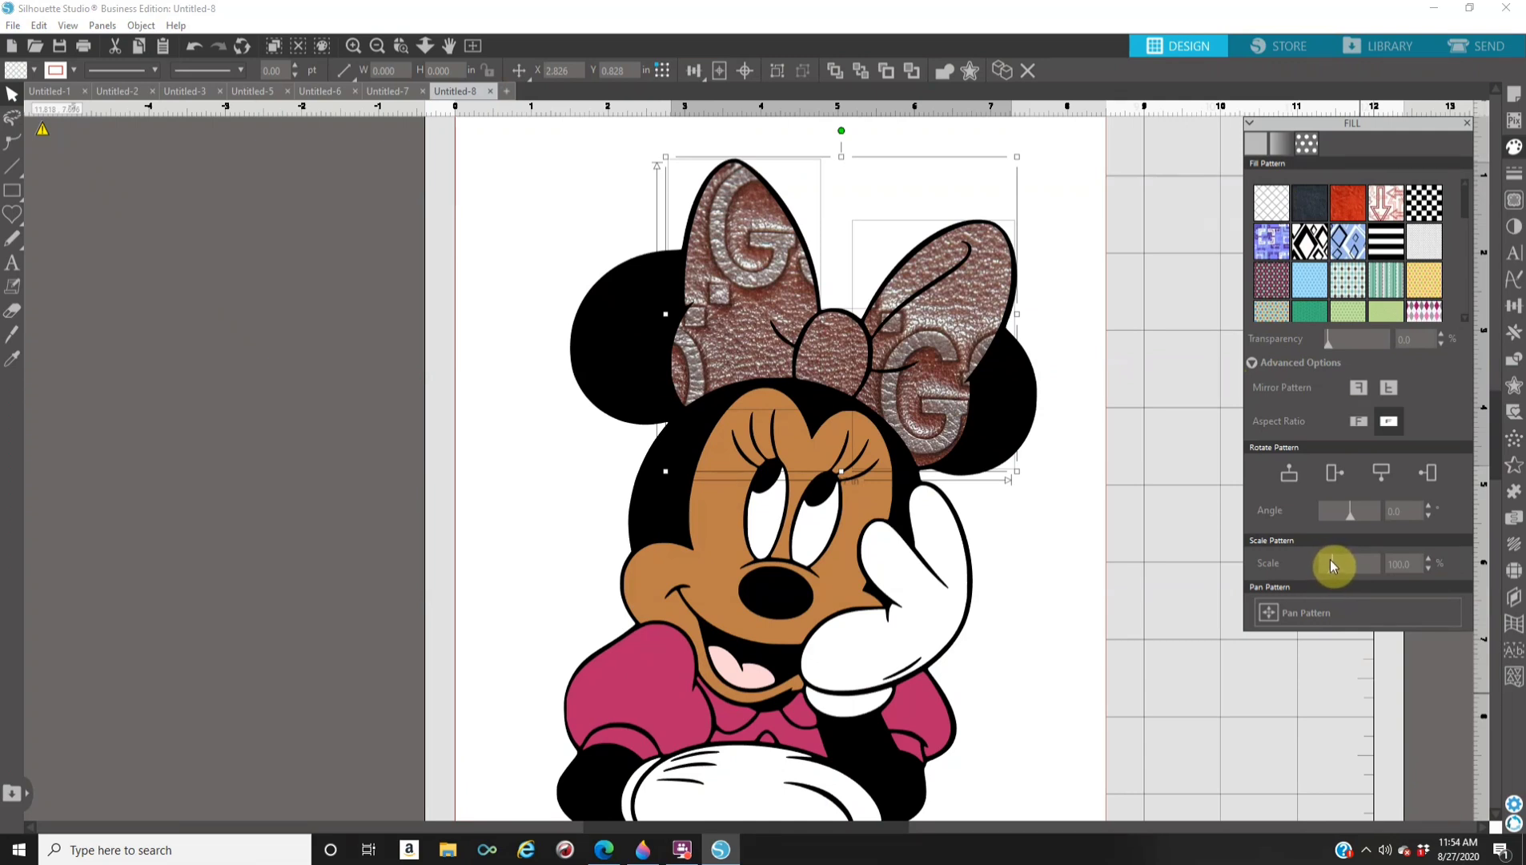
Scale the Gucci pattern in the bow pieces down to 20%.
{"action": "left_click_drag", "start_coordinate": [1329, 567], "coordinate": [1329, 566]}
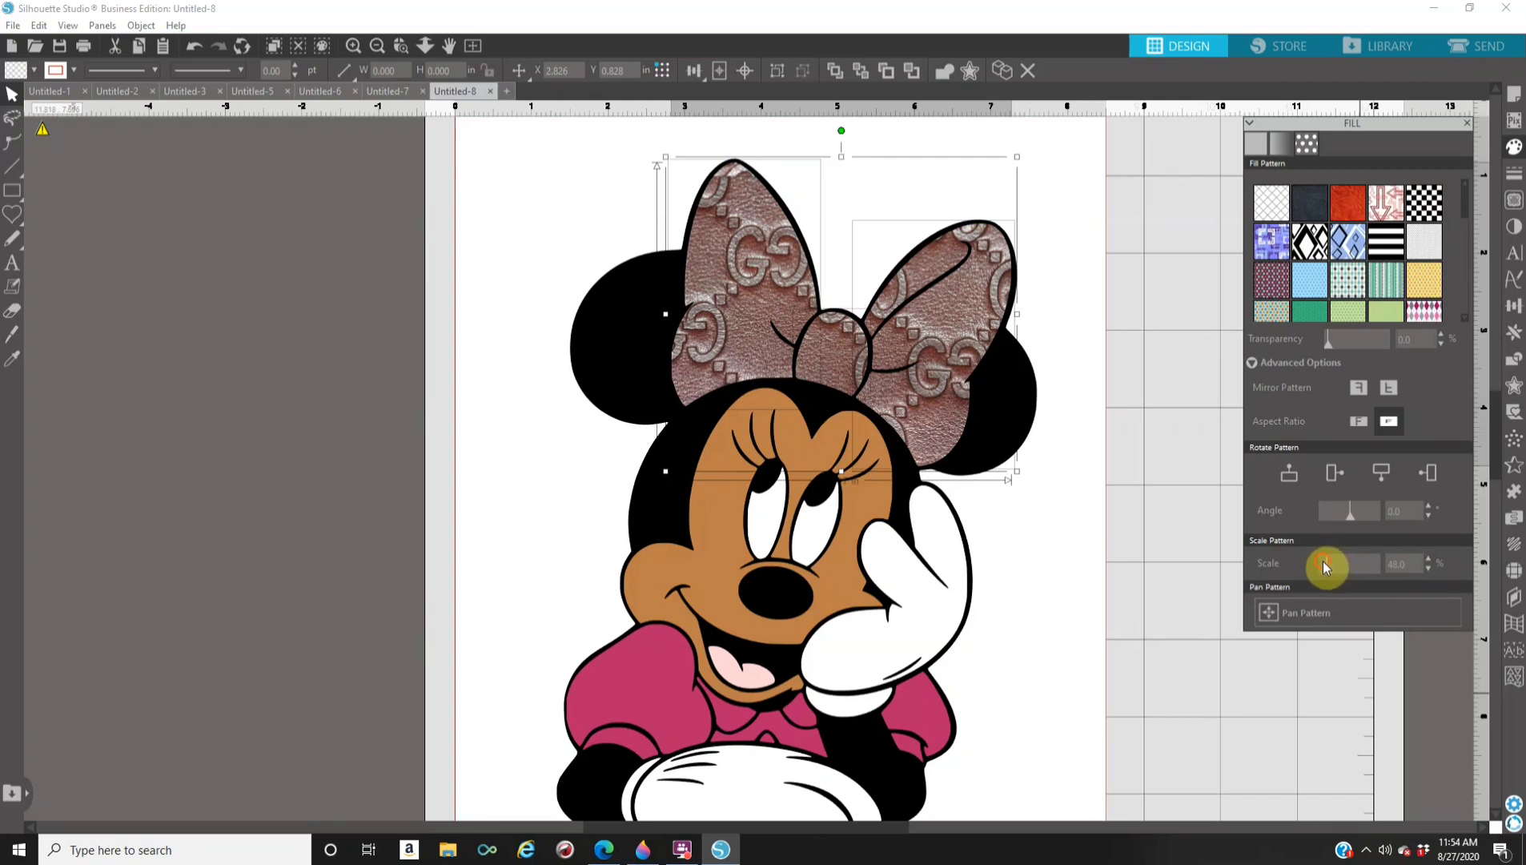
{"action": "left_click_drag", "start_coordinate": [1325, 564], "coordinate": [1324, 564]}
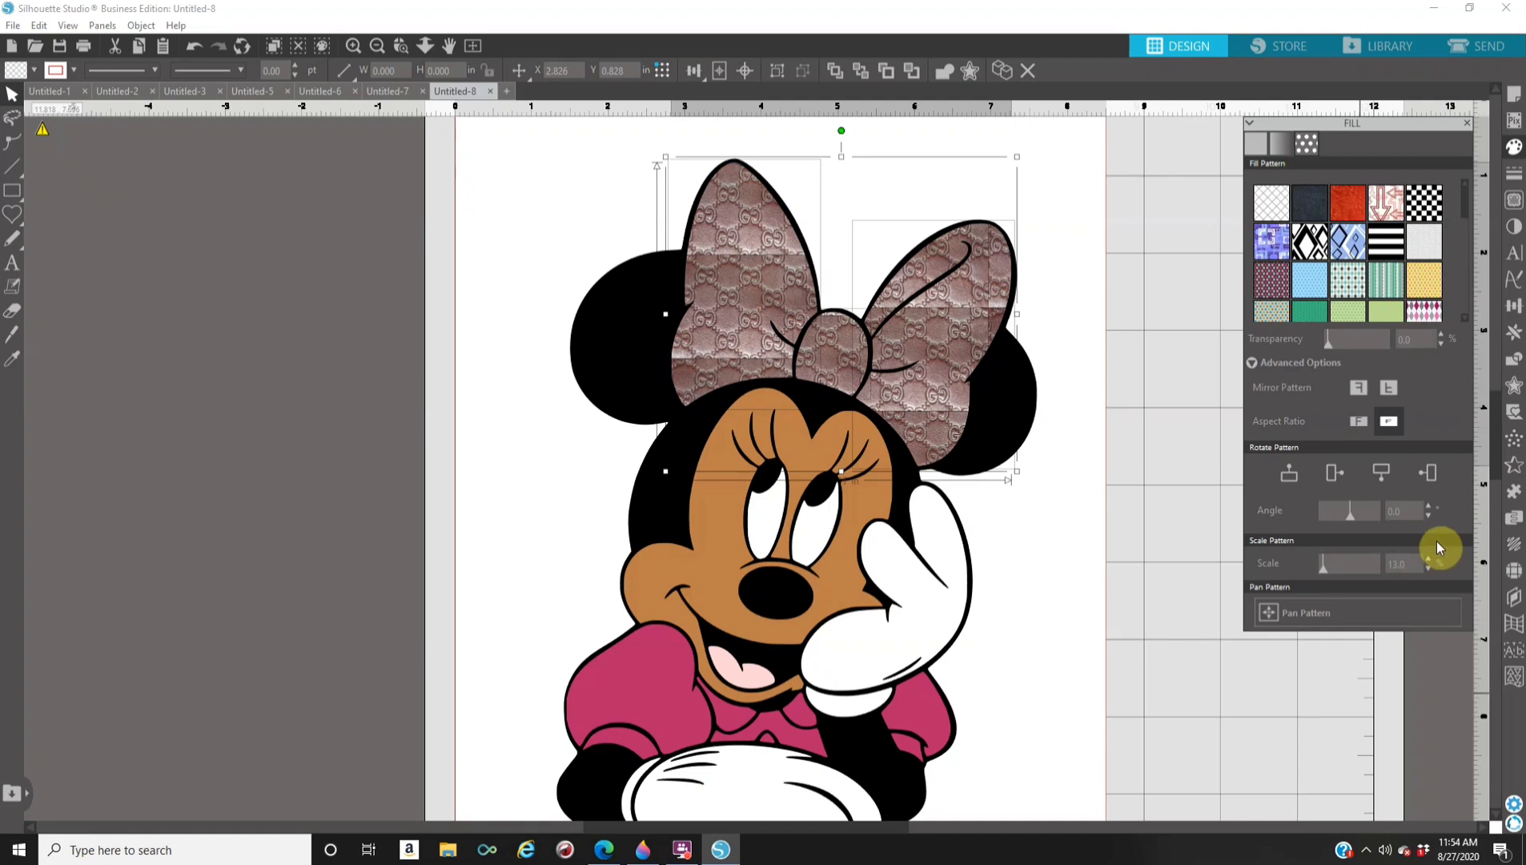
{"action": "left_click", "coordinate": [1429, 561]}
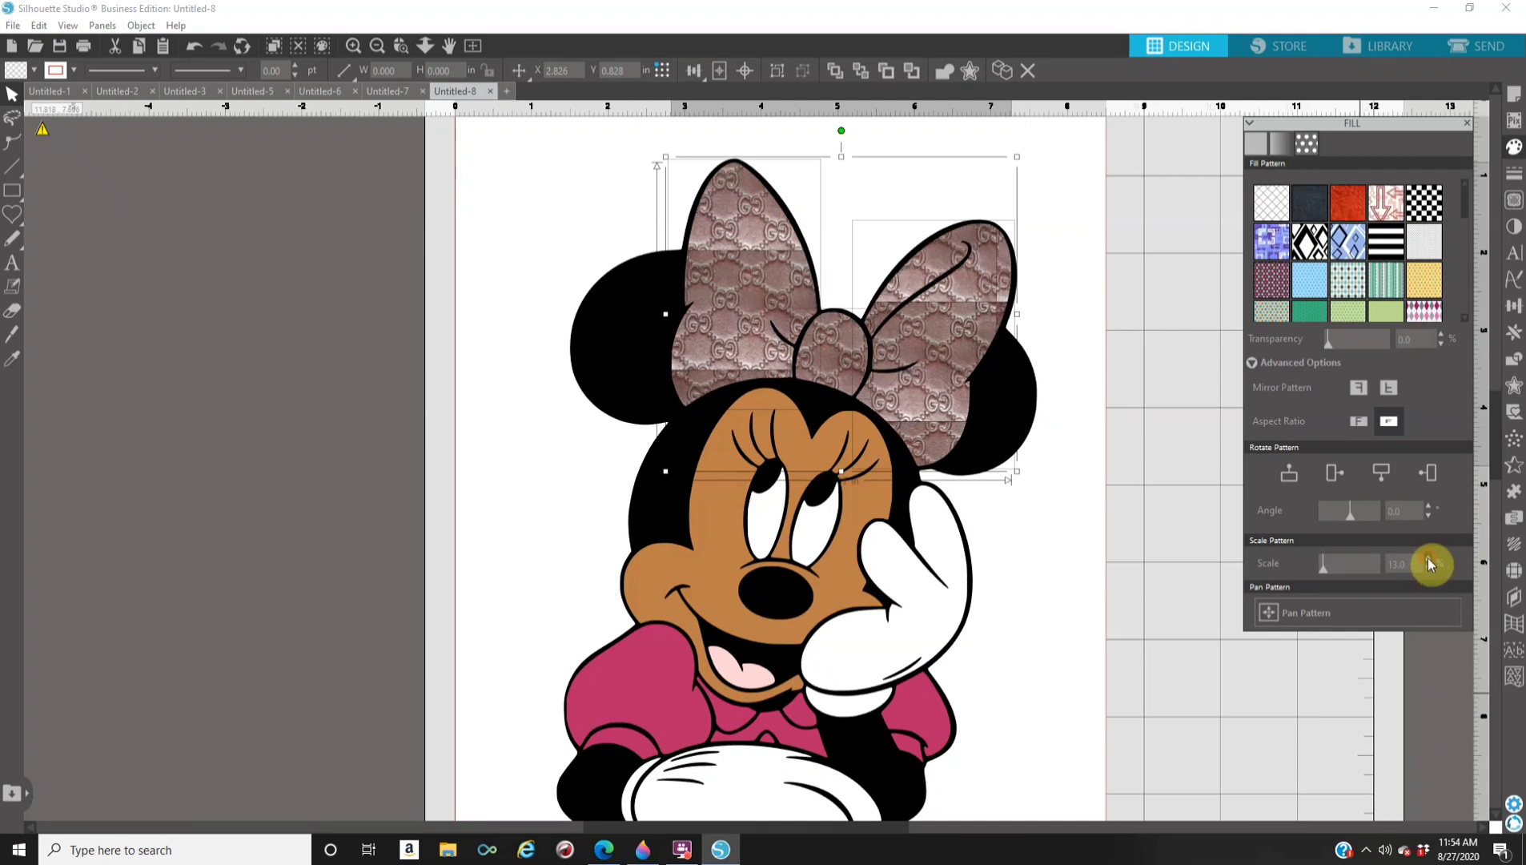
{"action": "left_click", "coordinate": [1428, 560]}
{"action": "left_click", "coordinate": [1428, 560]}
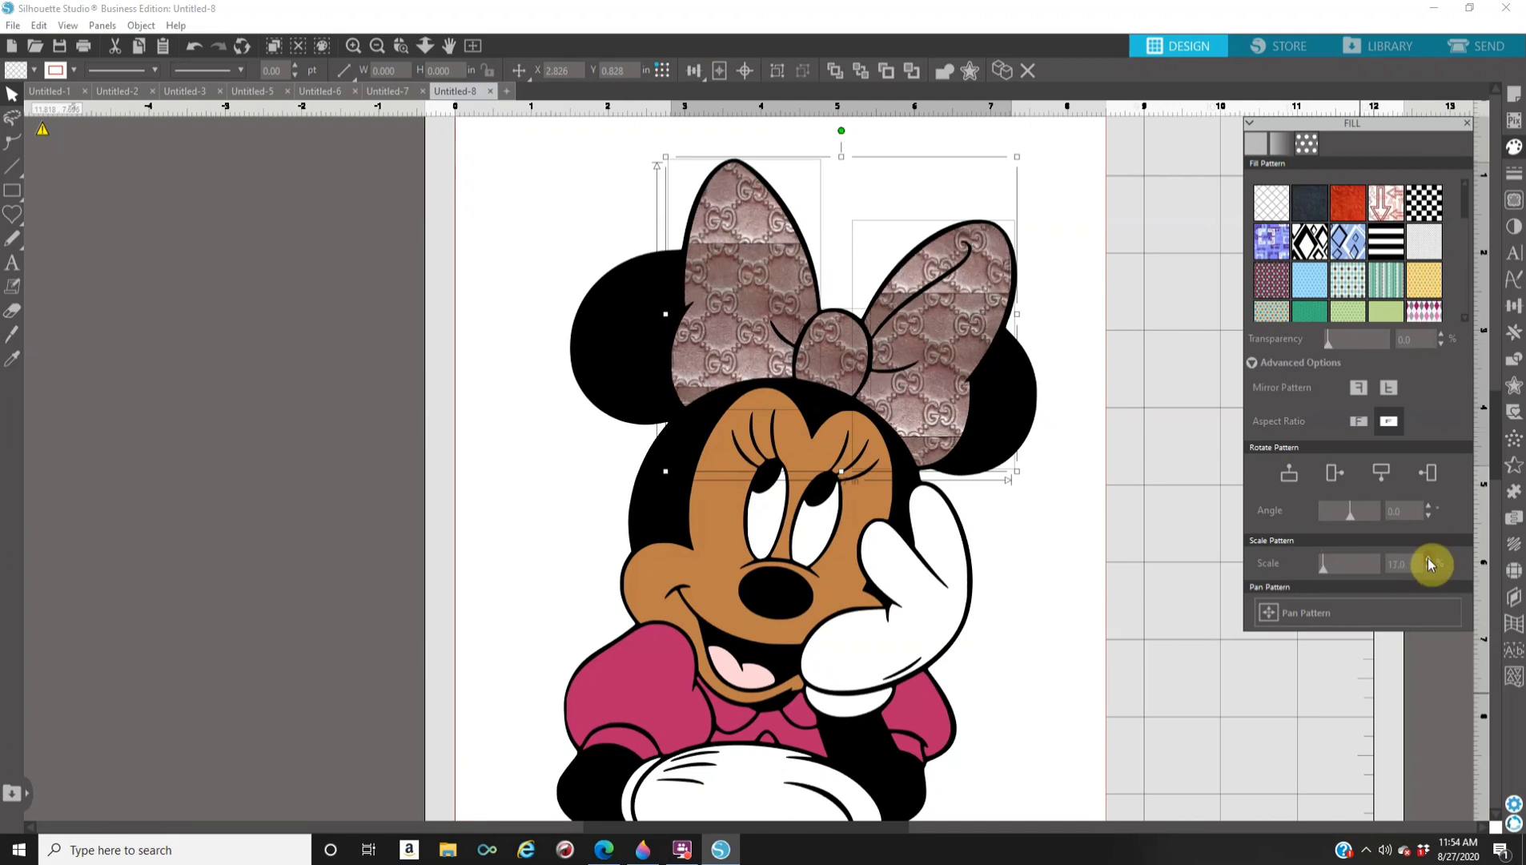
{"action": "left_click", "coordinate": [1428, 560]}
{"action": "left_click", "coordinate": [1428, 560]}
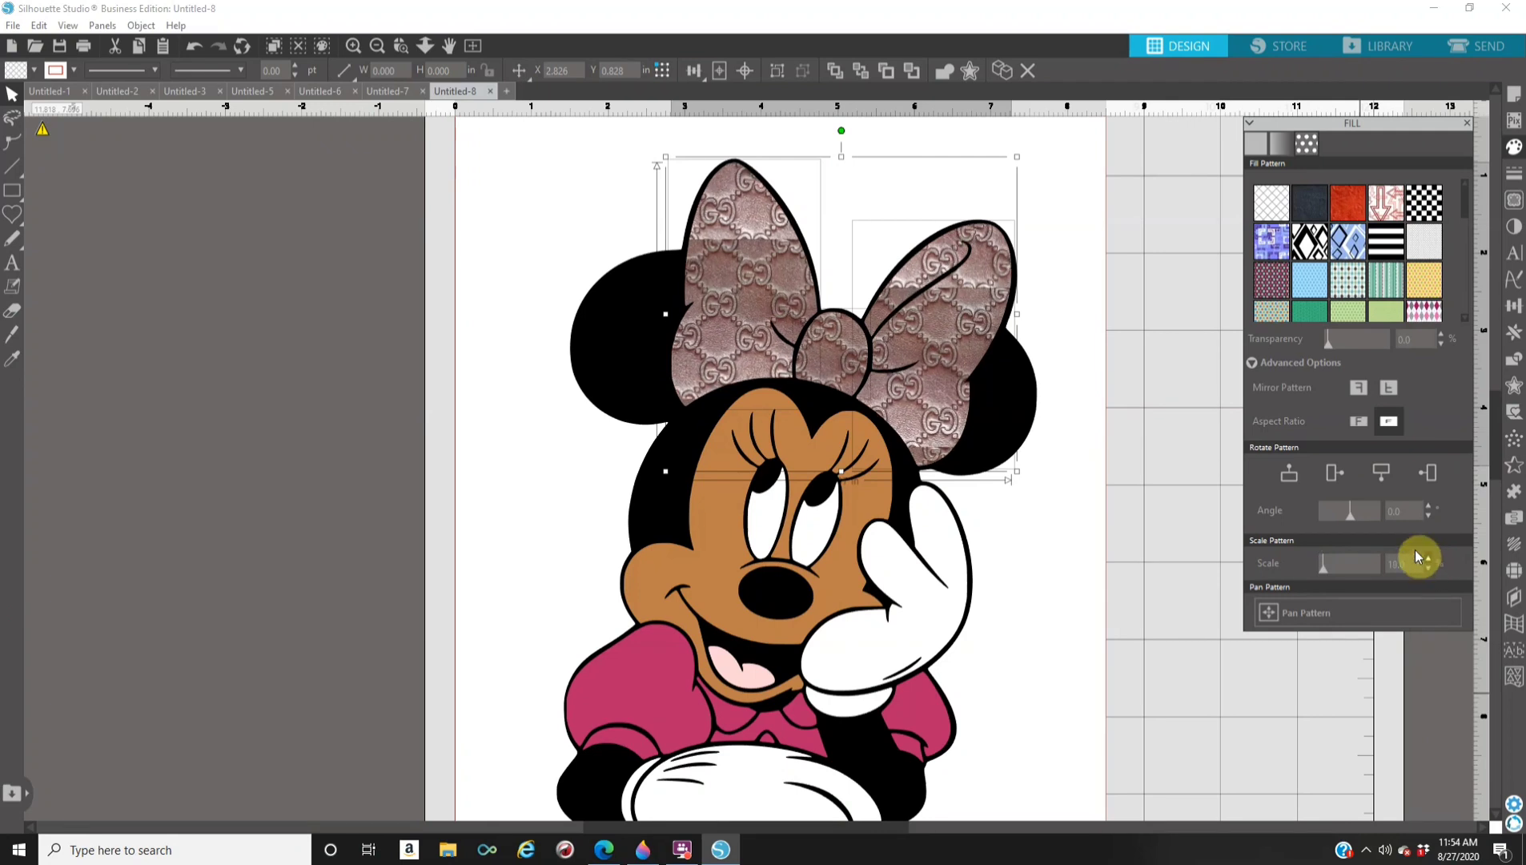
Make the bow pieces one compound path and set its Gucci pattern scale to 26%.
{"action": "right_click", "coordinate": [939, 403]}
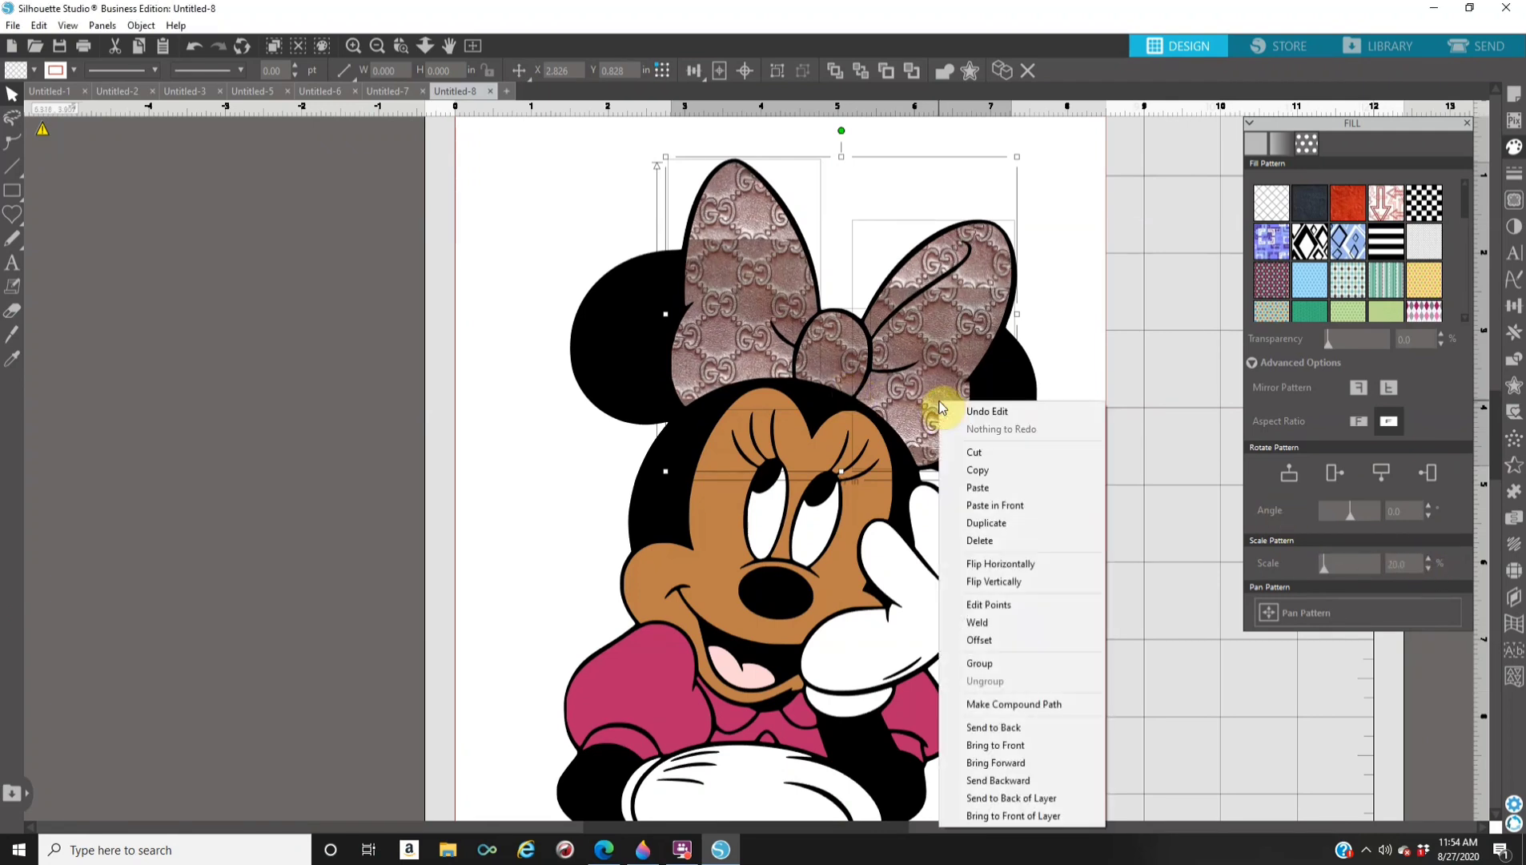
{"action": "left_click", "coordinate": [1047, 705]}
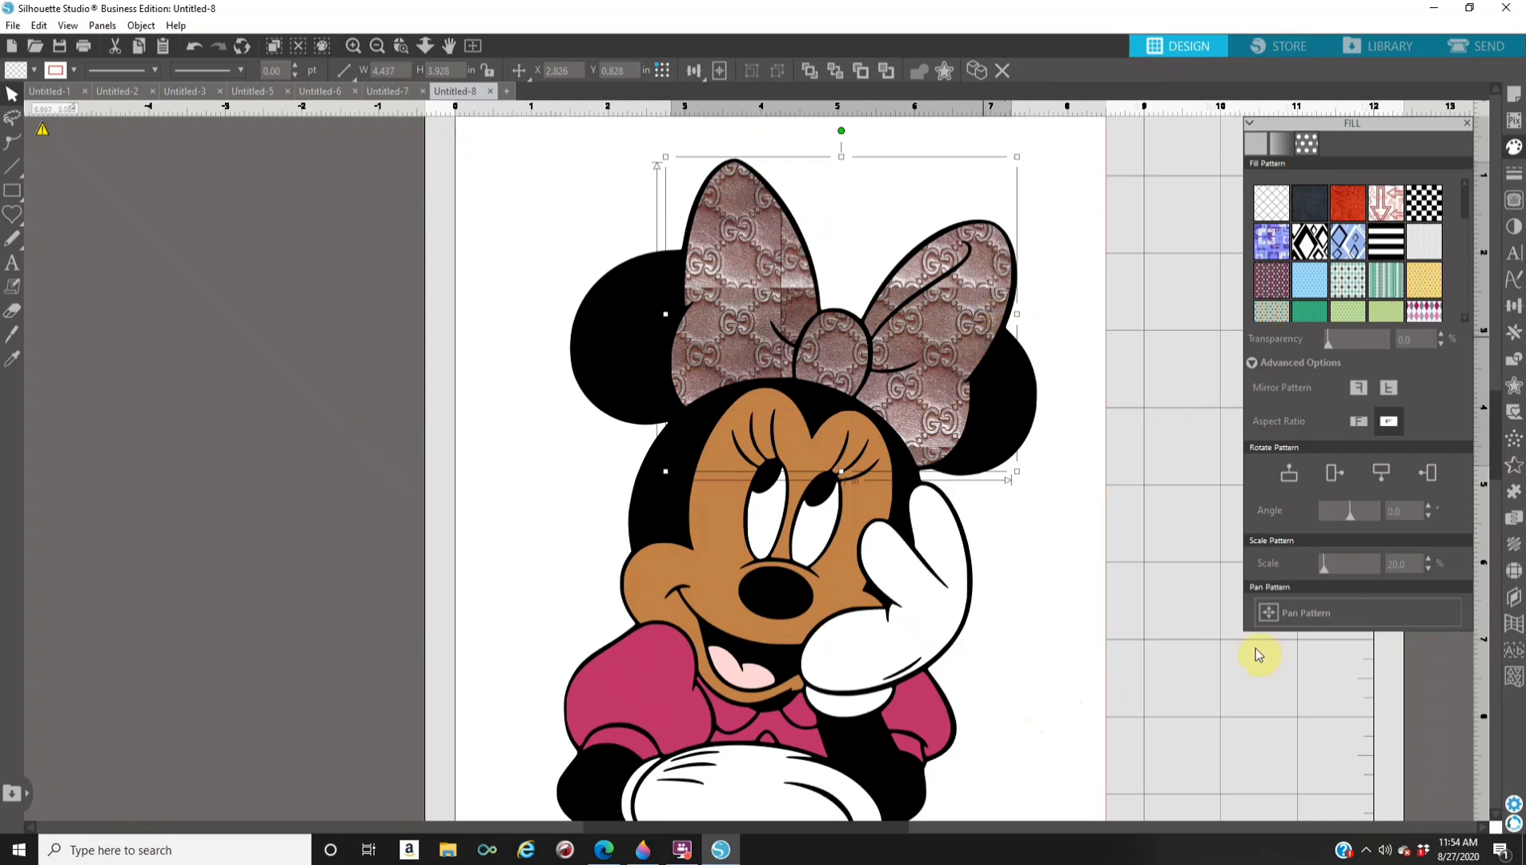
{"action": "left_click", "coordinate": [1431, 558]}
{"action": "left_click", "coordinate": [1431, 558]}
{"action": "left_click", "coordinate": [1431, 558]}
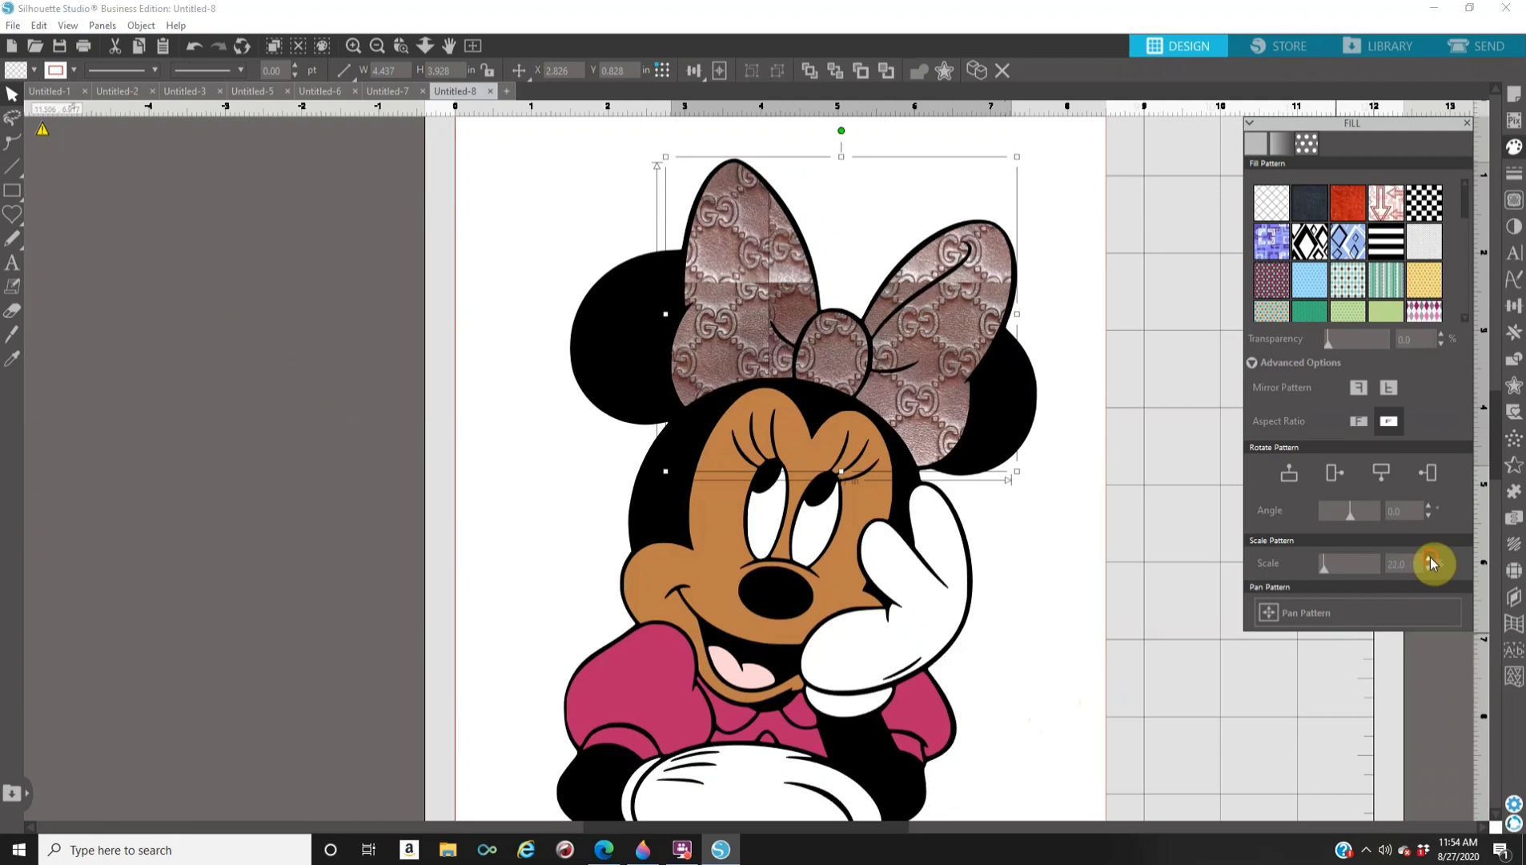
{"action": "left_click", "coordinate": [1431, 558]}
{"action": "left_click", "coordinate": [1431, 558]}
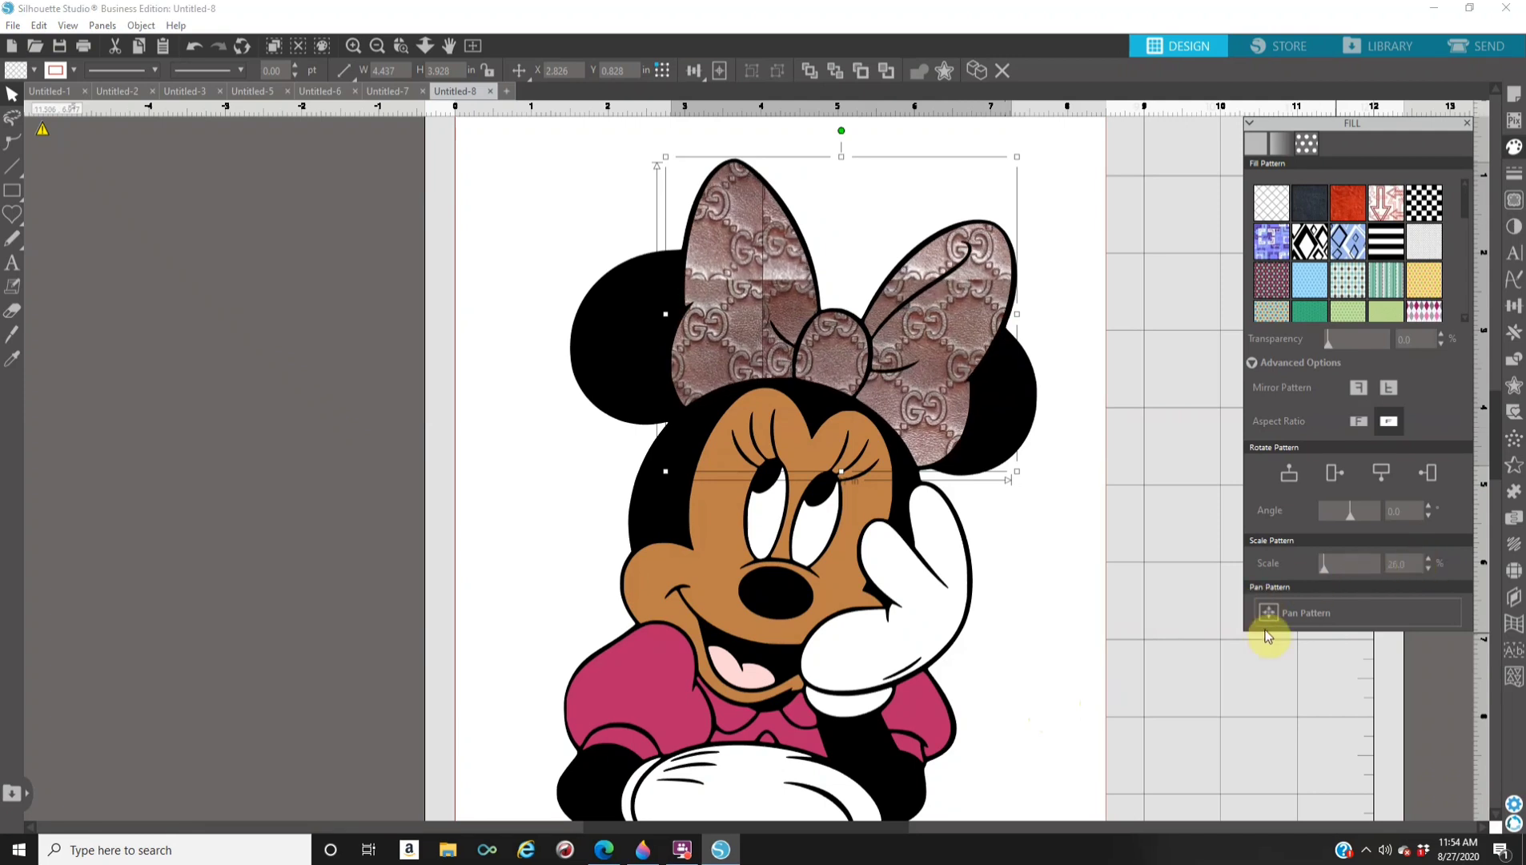
Pan the Gucci pattern up and slightly right inside the bow, with its scale set to 27%.
{"action": "left_click", "coordinate": [1293, 617]}
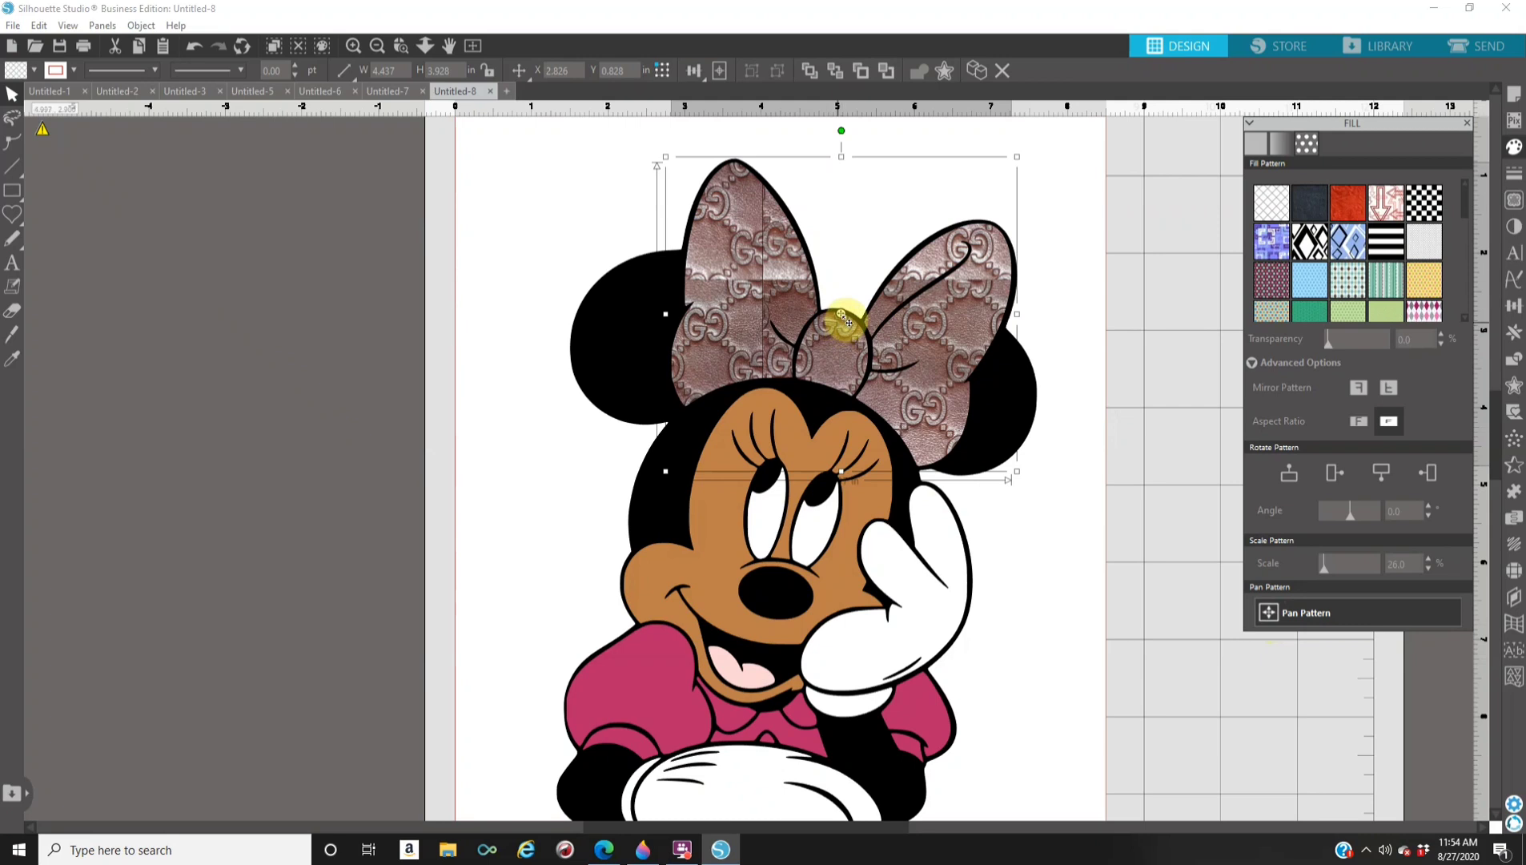
{"action": "left_click_drag", "start_coordinate": [841, 323], "coordinate": [862, 300]}
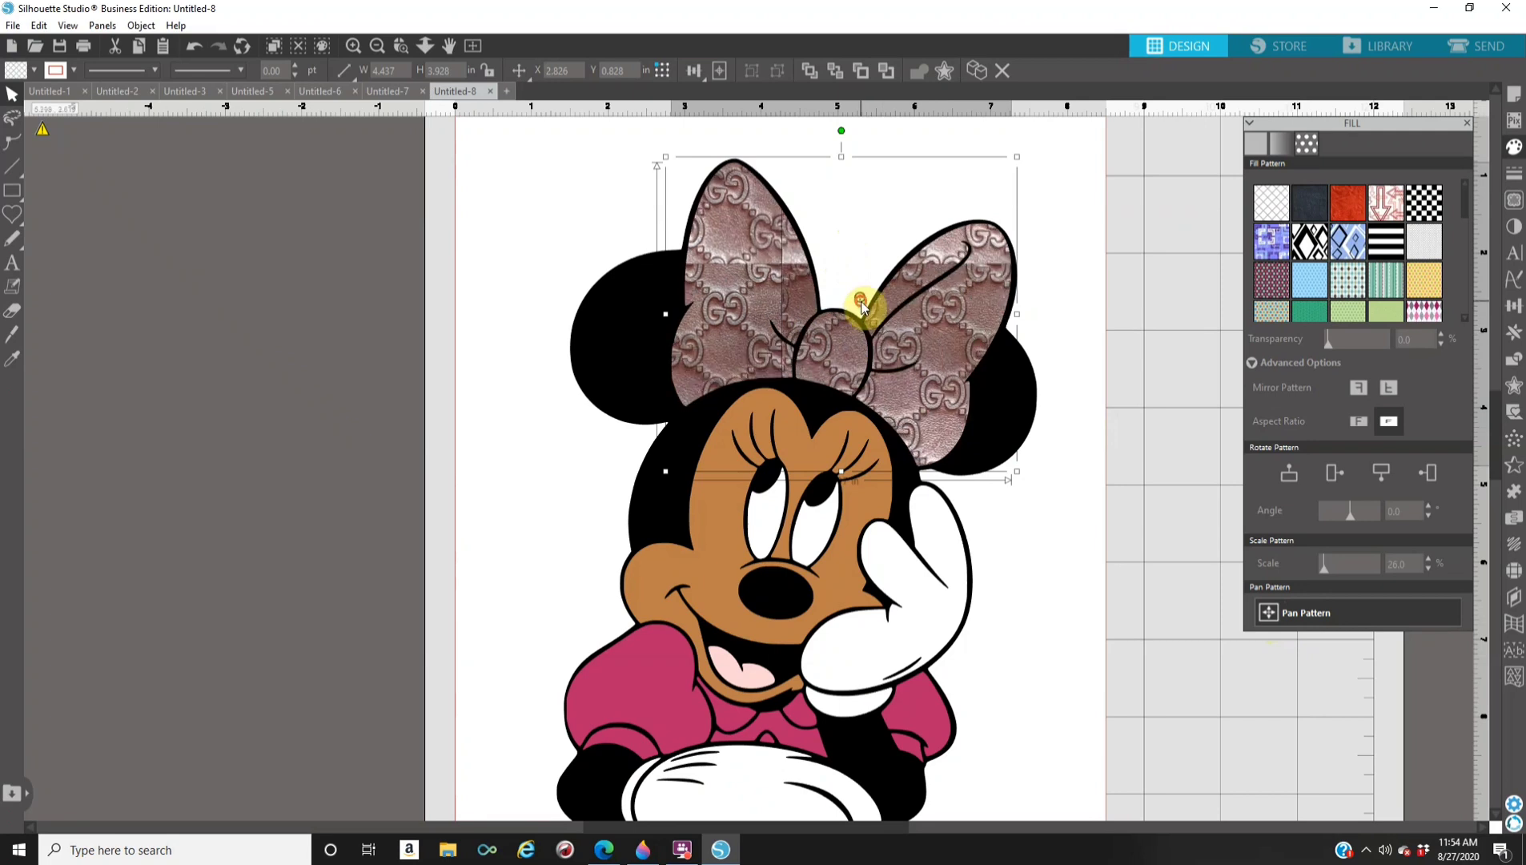
{"action": "left_click", "coordinate": [1328, 567]}
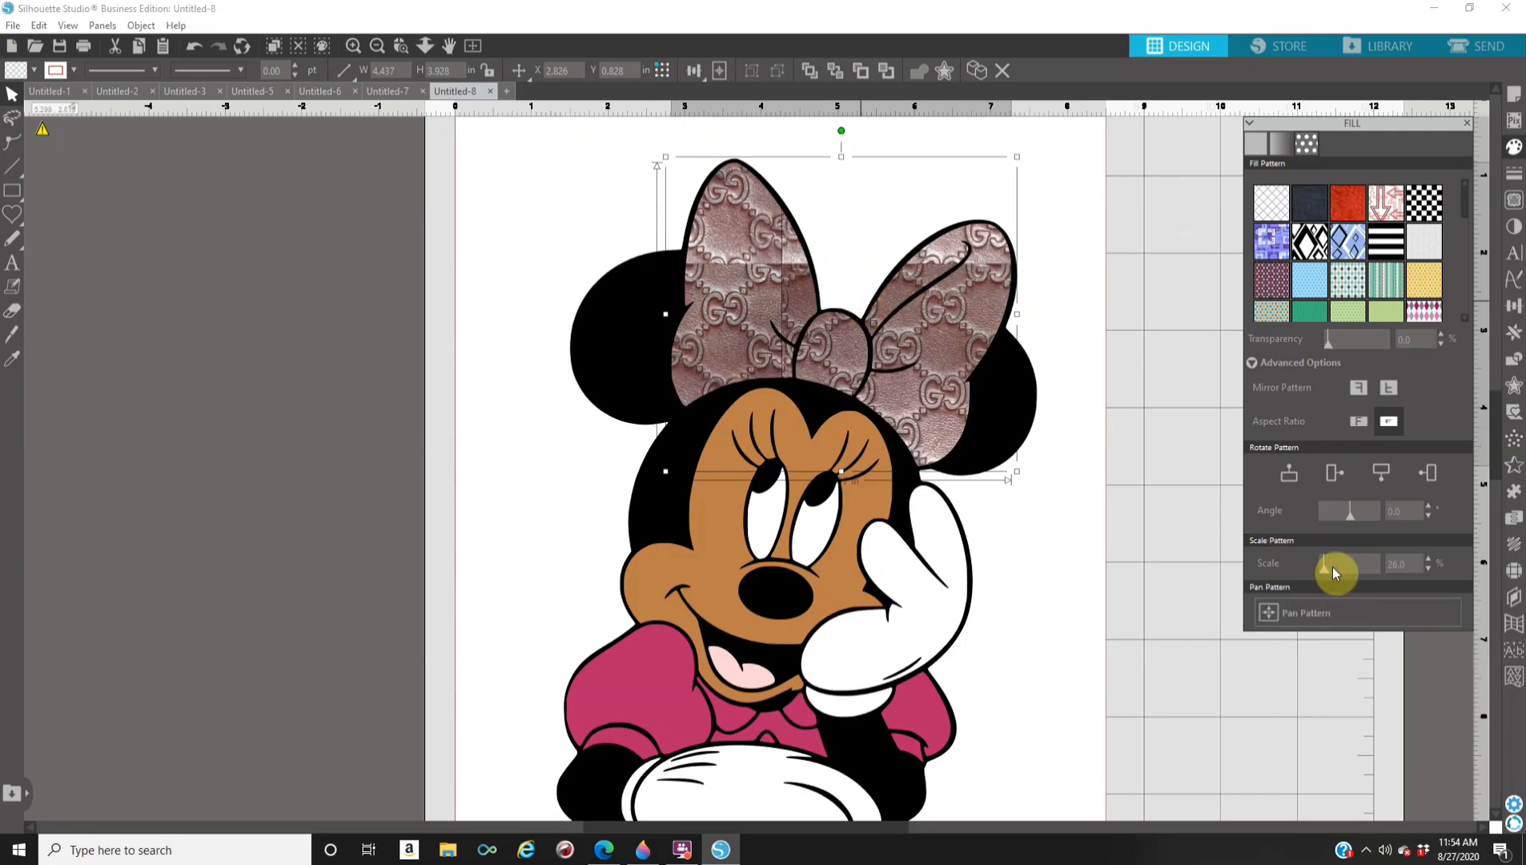
{"action": "left_click_drag", "start_coordinate": [1334, 570], "coordinate": [1326, 573]}
{"action": "left_click", "coordinate": [1292, 615]}
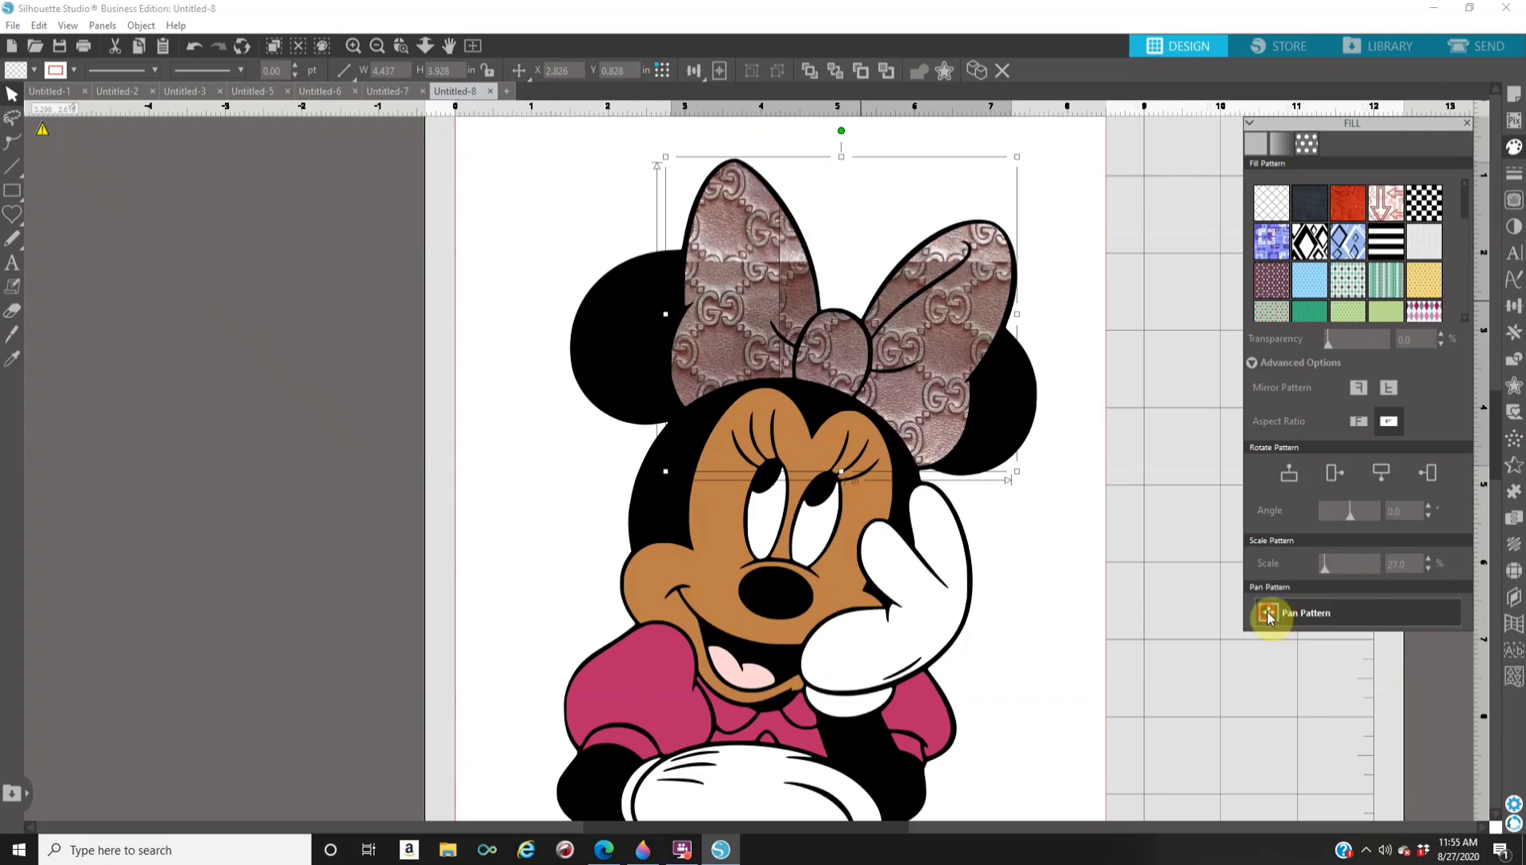
{"action": "left_click_drag", "start_coordinate": [845, 318], "coordinate": [854, 268]}
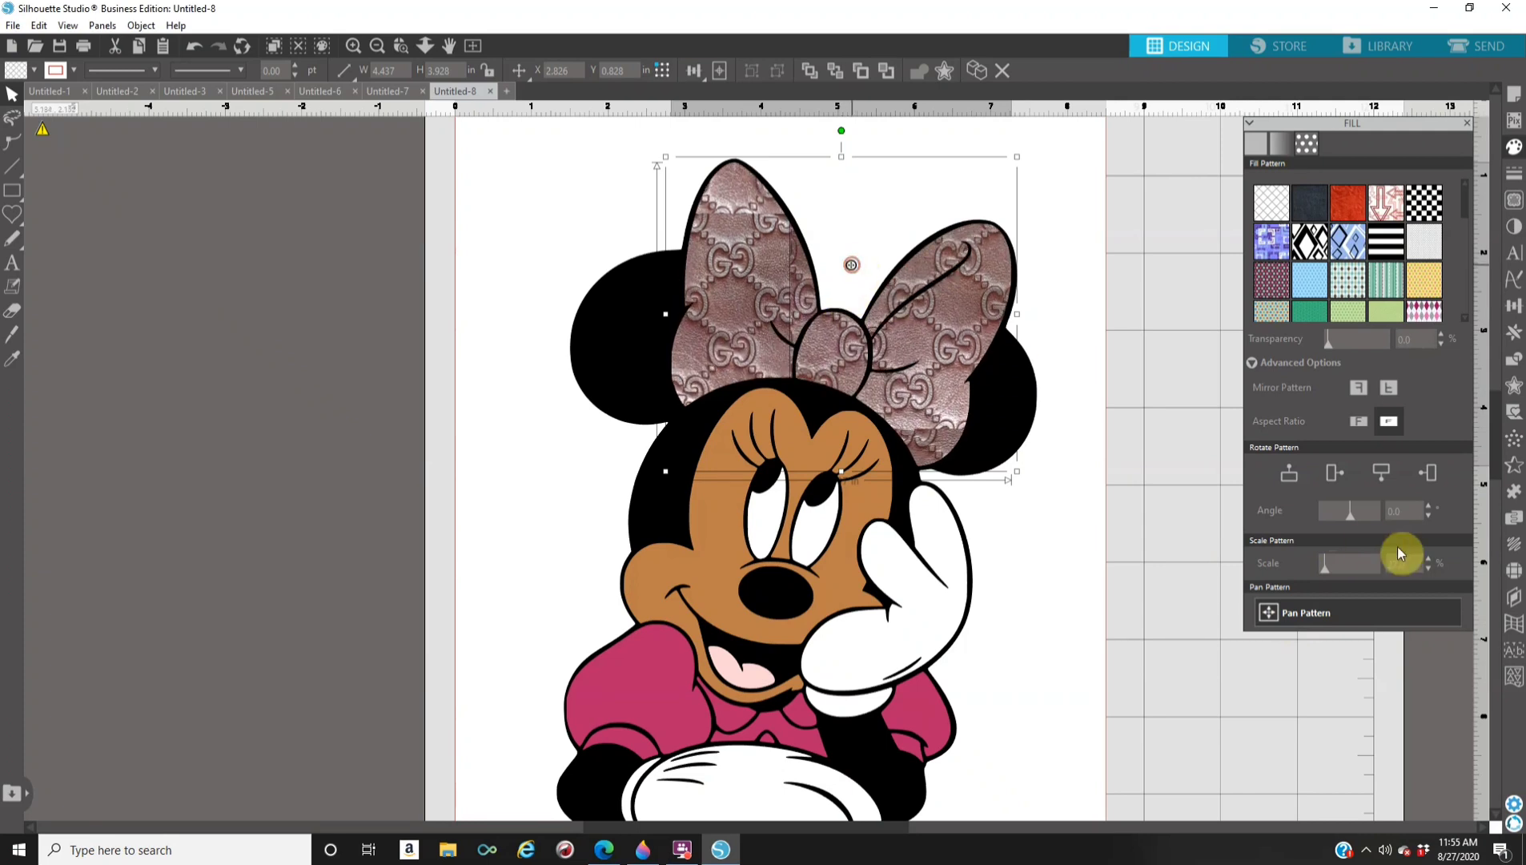
Increase the scale of the bow's Gucci pattern to 42%.
{"action": "left_click", "coordinate": [1430, 564]}
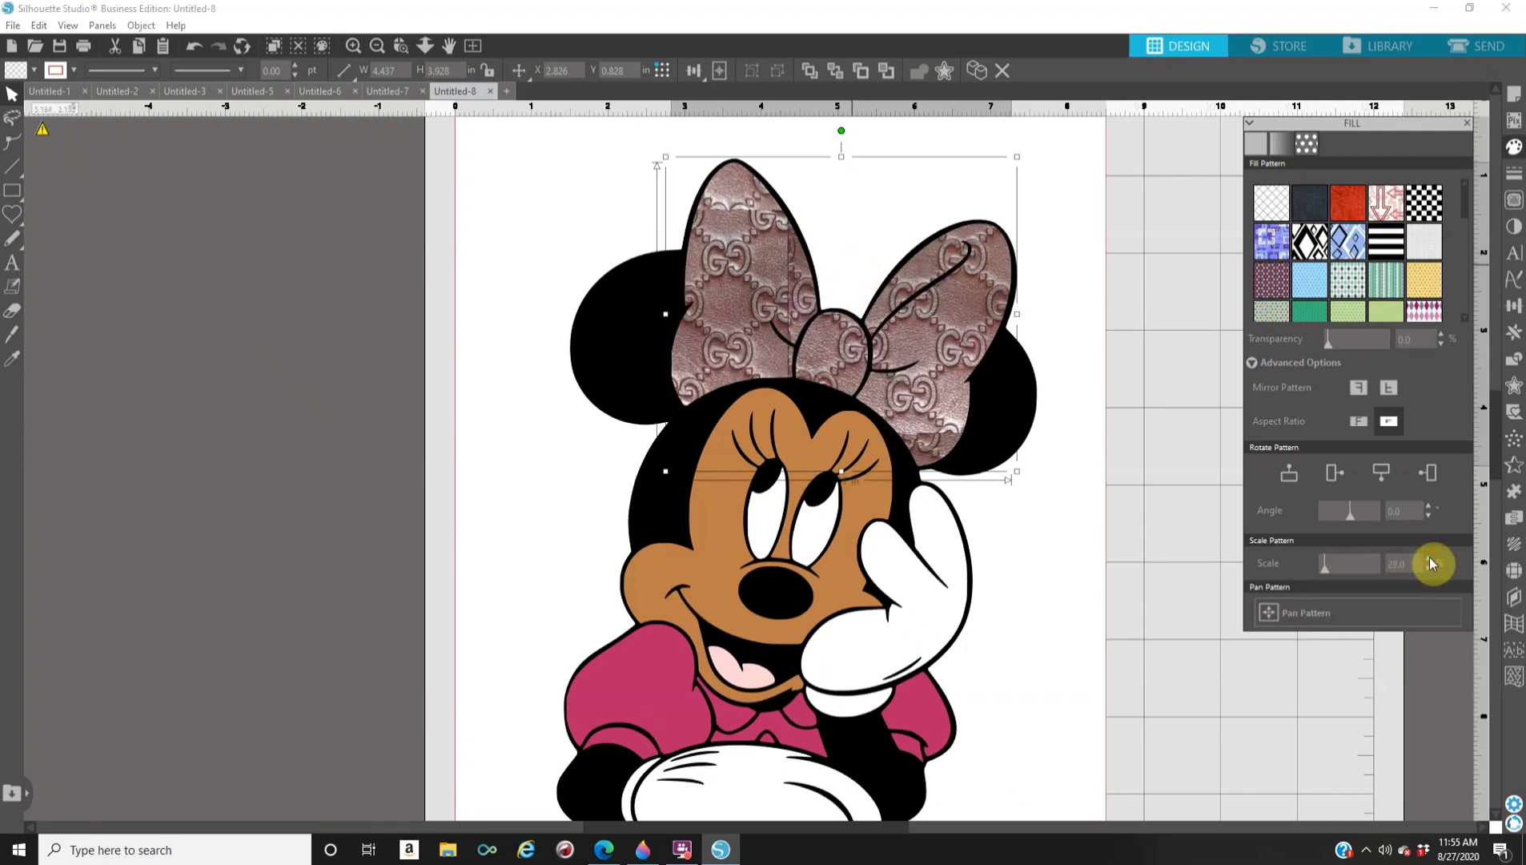
{"action": "left_click", "coordinate": [1430, 560]}
{"action": "left_click", "coordinate": [1430, 560]}
{"action": "left_click", "coordinate": [1430, 559]}
{"action": "left_click", "coordinate": [1430, 560]}
{"action": "left_click", "coordinate": [1431, 560]}
{"action": "left_click", "coordinate": [1430, 559]}
{"action": "left_click", "coordinate": [1430, 559]}
{"action": "left_click", "coordinate": [1430, 560]}
{"action": "left_click", "coordinate": [1430, 560]}
{"action": "left_click", "coordinate": [1430, 559]}
{"action": "left_click", "coordinate": [1430, 560]}
{"action": "left_click", "coordinate": [1430, 560]}
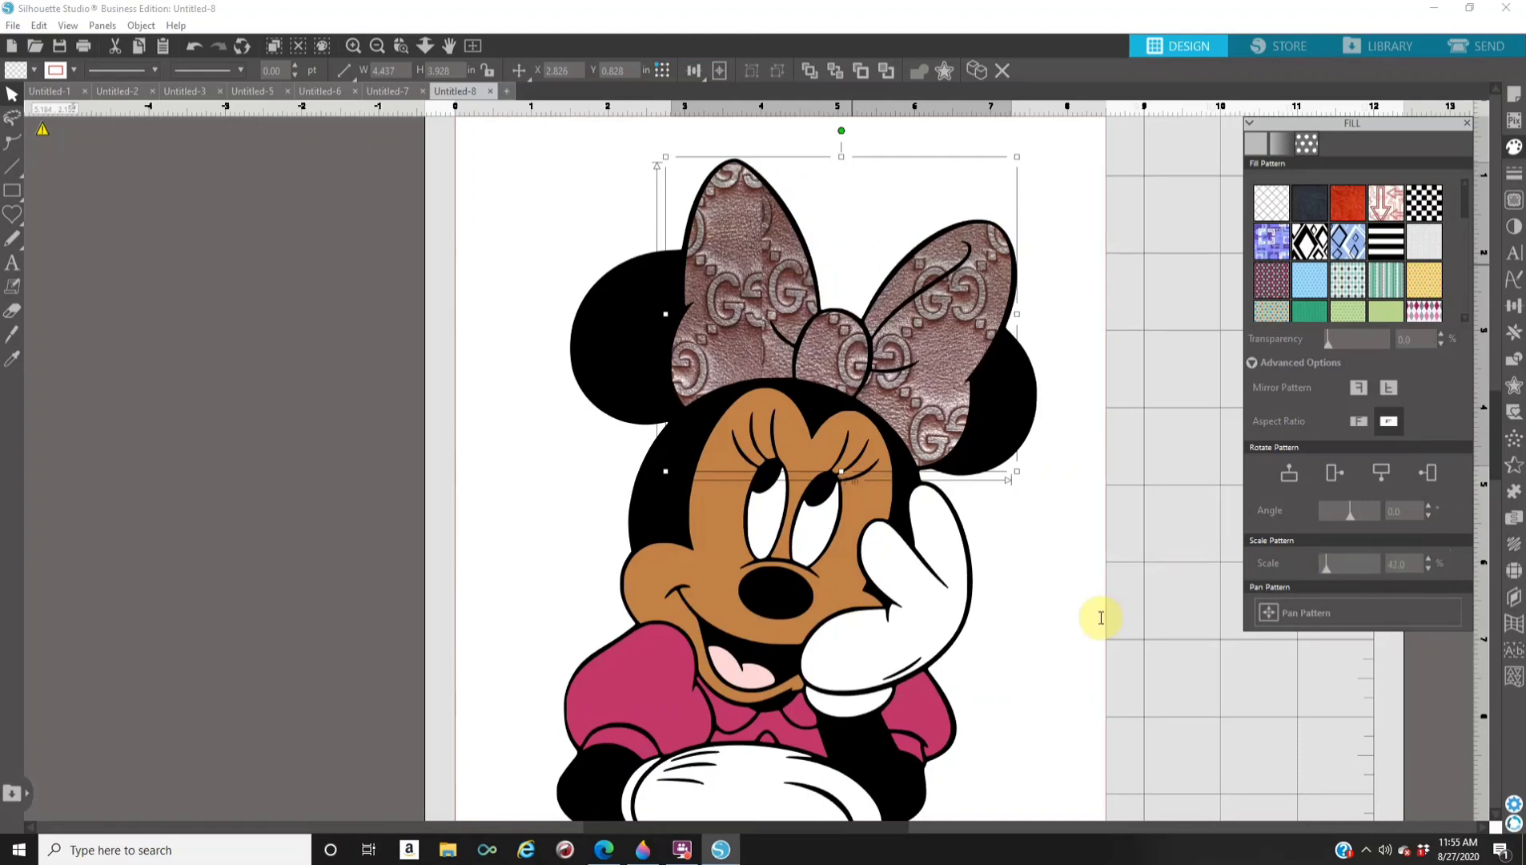
Pan the bow's Gucci pattern to the left and slightly up so its tile seams move out of the bow.
{"action": "left_click", "coordinate": [1082, 655]}
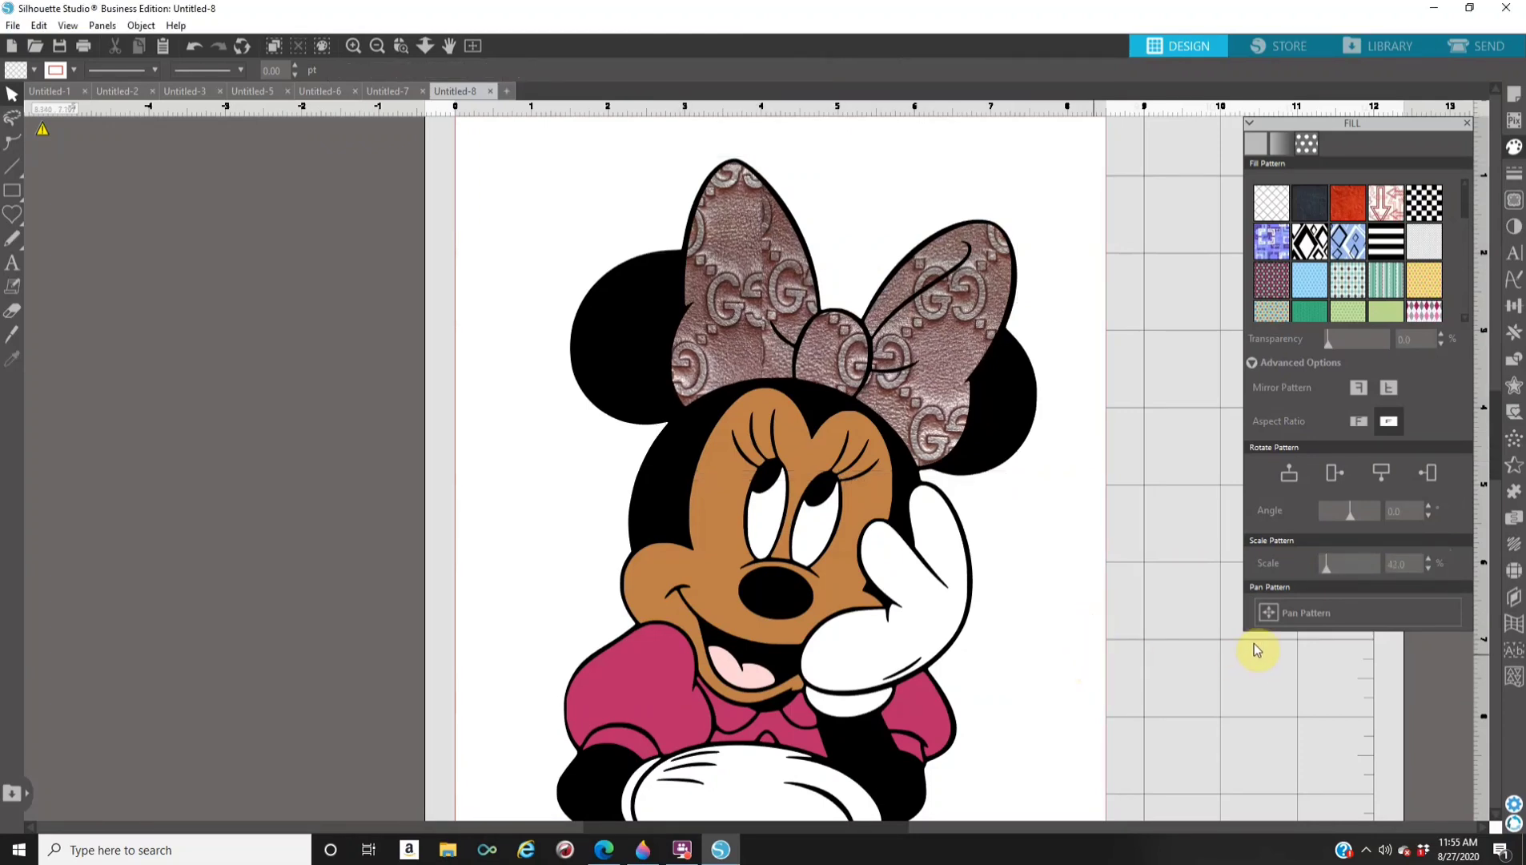
{"action": "left_click", "coordinate": [1267, 614]}
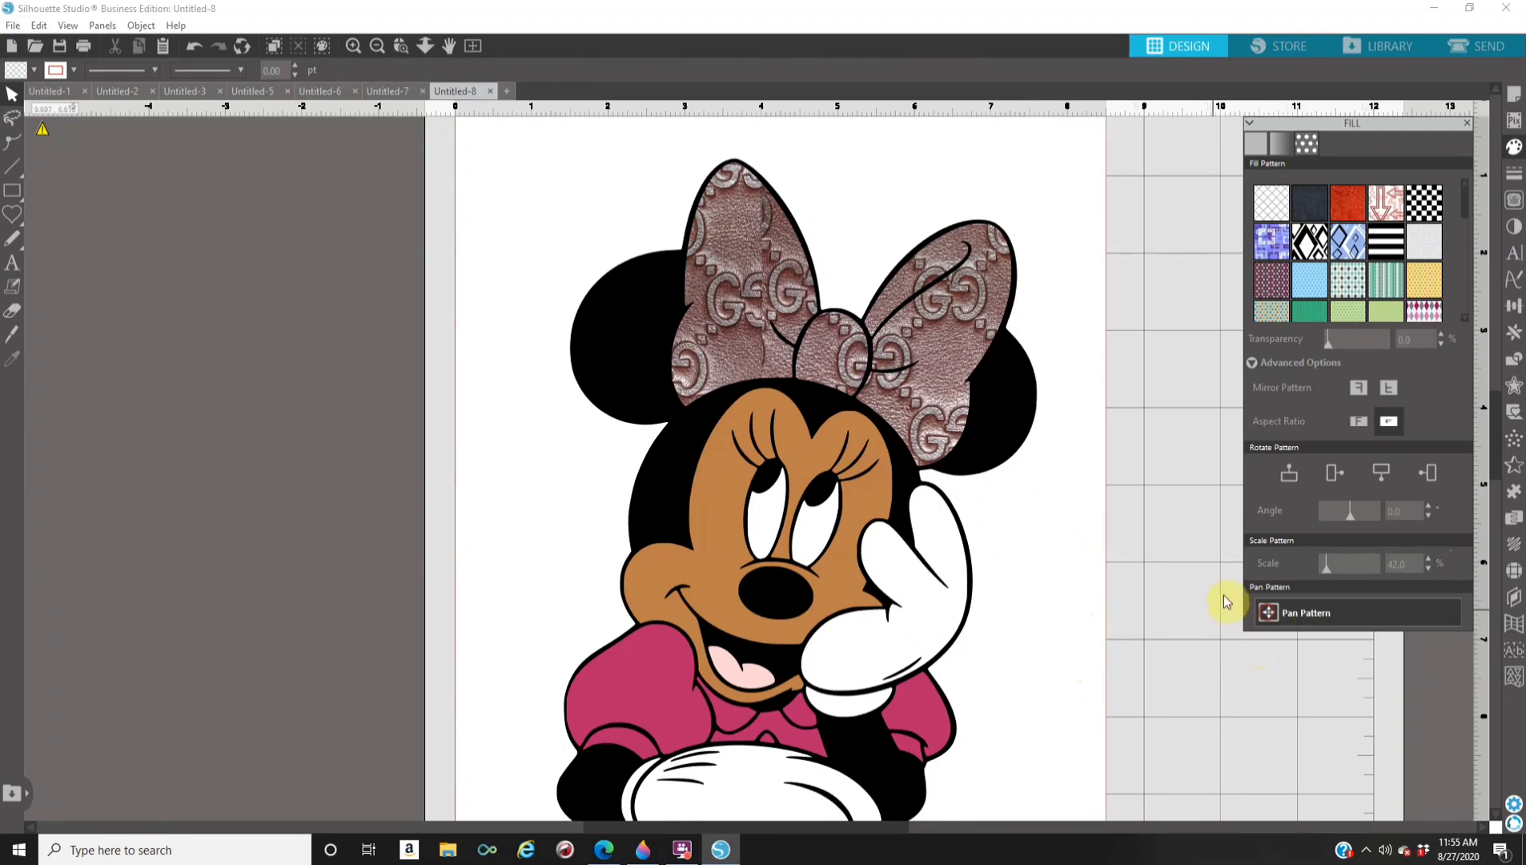
{"action": "left_click", "coordinate": [948, 395]}
{"action": "left_click", "coordinate": [1269, 614]}
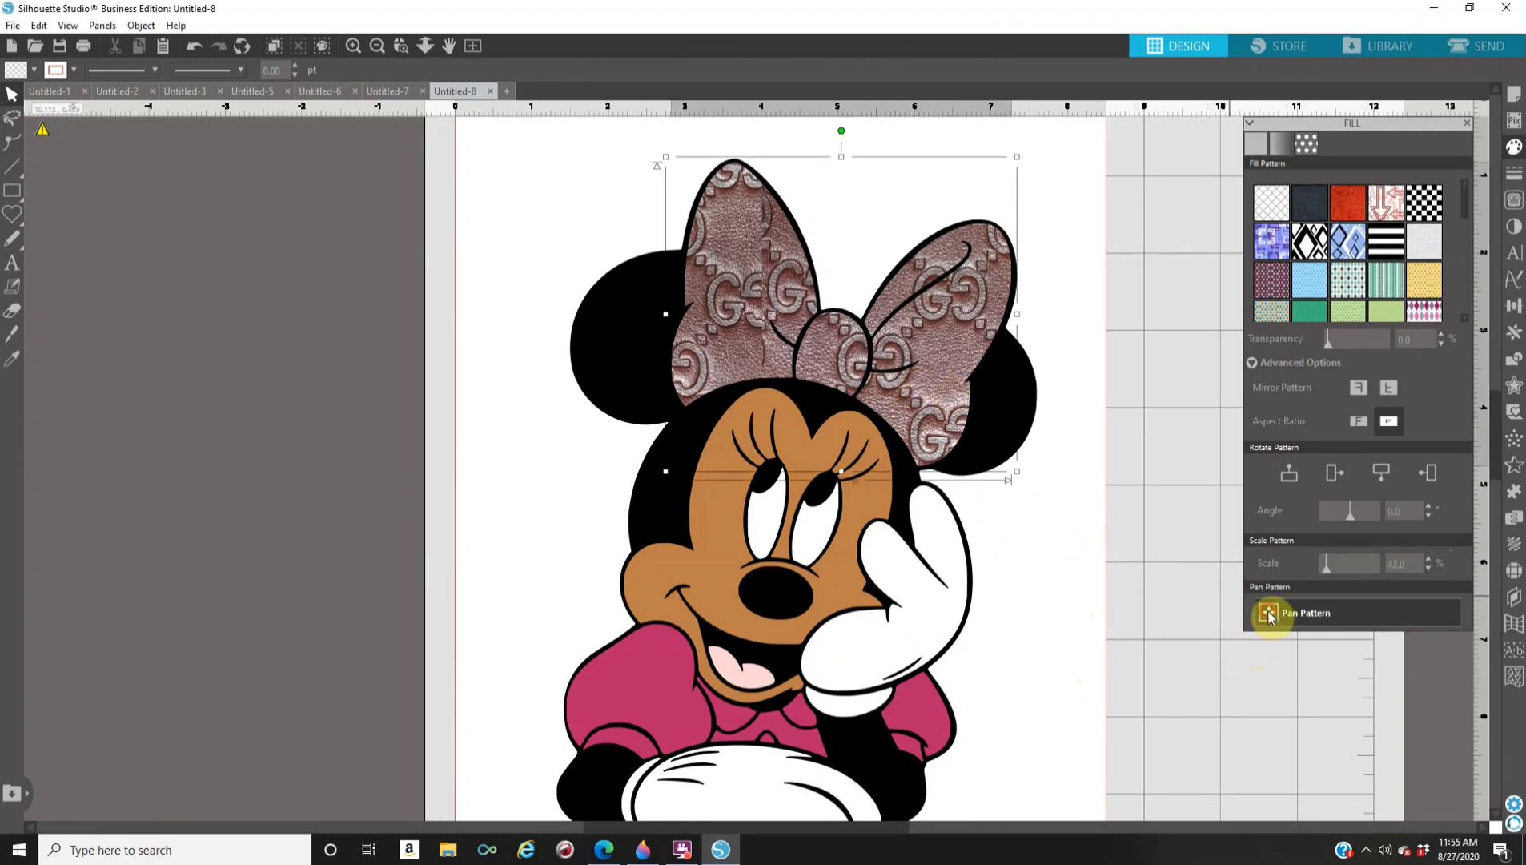
{"action": "left_click", "coordinate": [934, 415]}
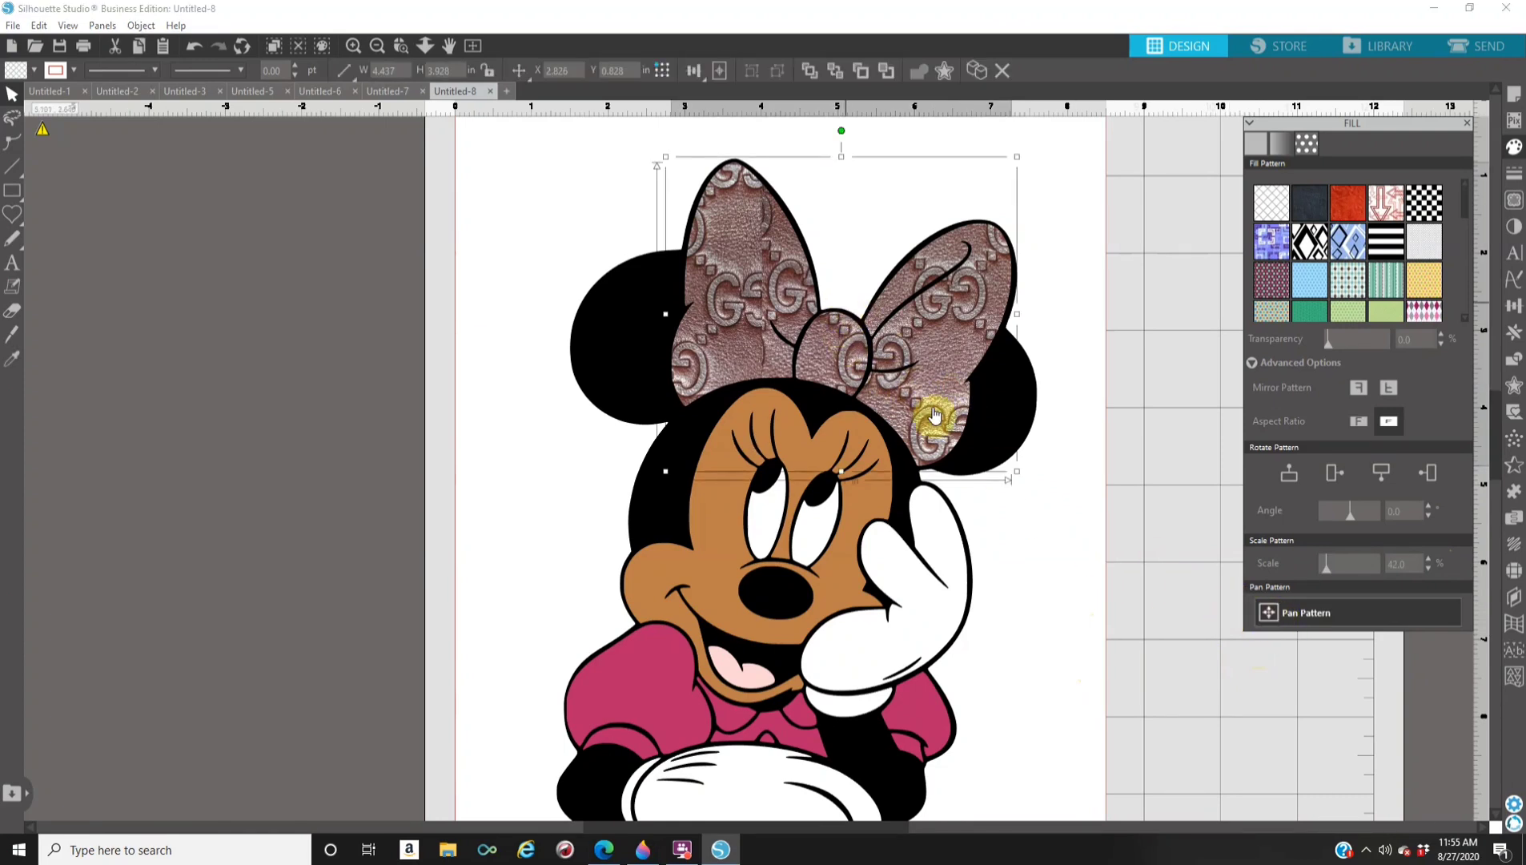
{"action": "left_click", "coordinate": [1268, 613]}
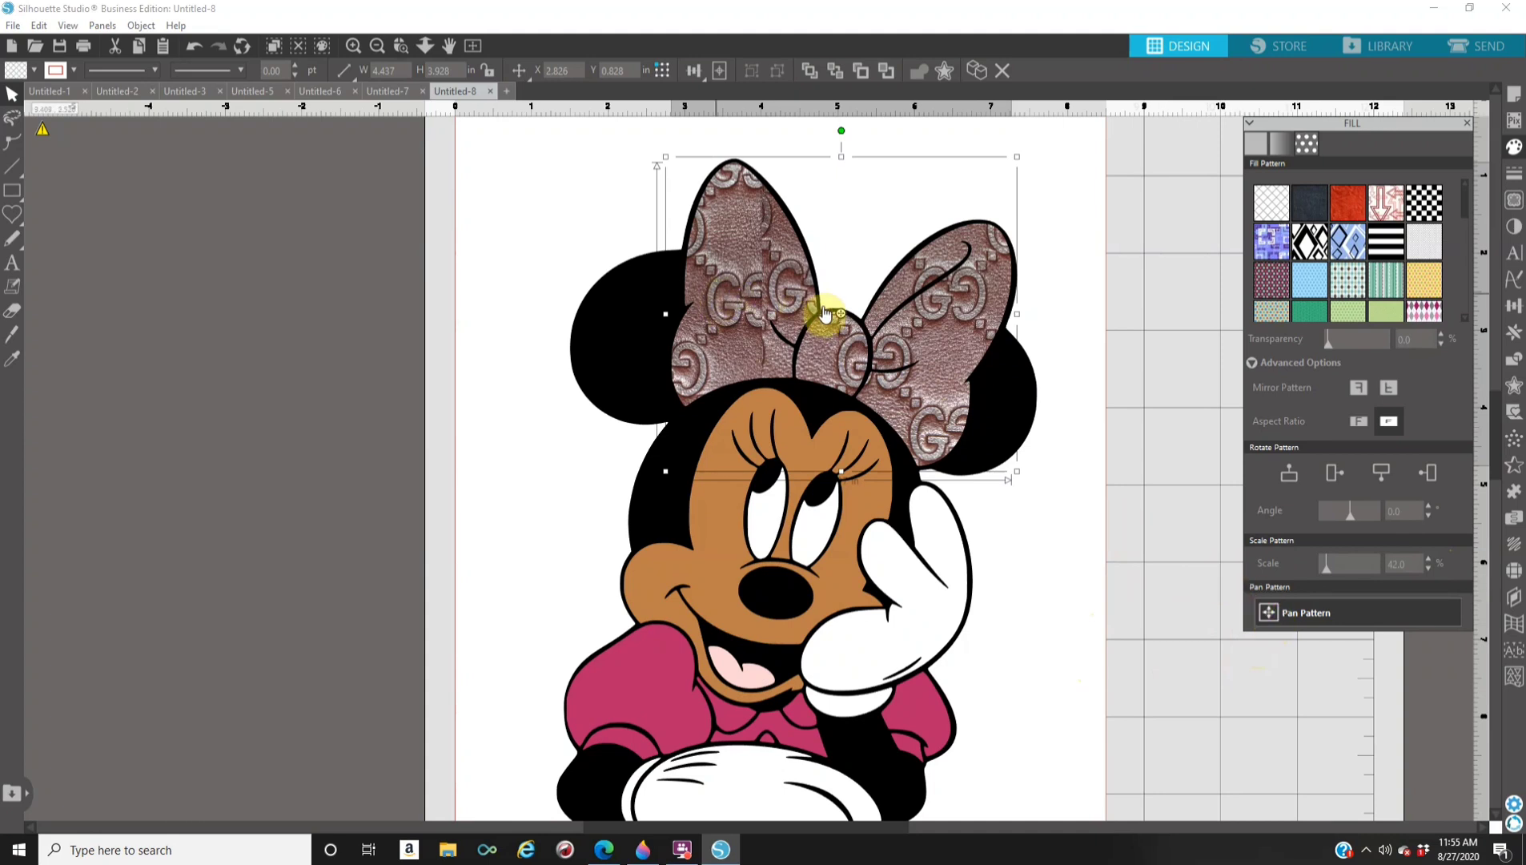
{"action": "left_click_drag", "start_coordinate": [841, 314], "coordinate": [749, 299]}
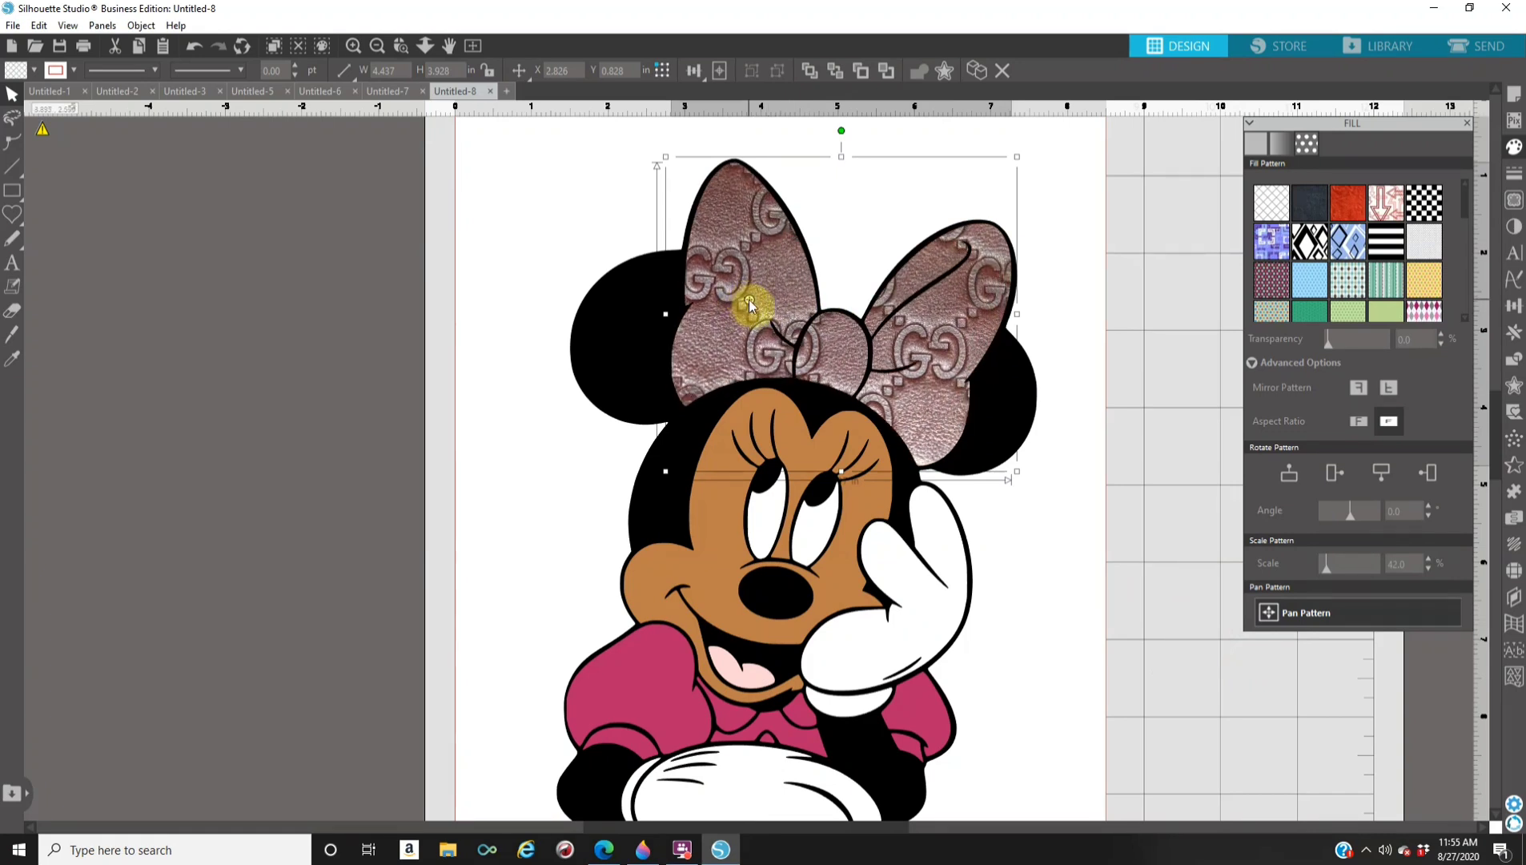
{"action": "left_click", "coordinate": [1061, 598]}
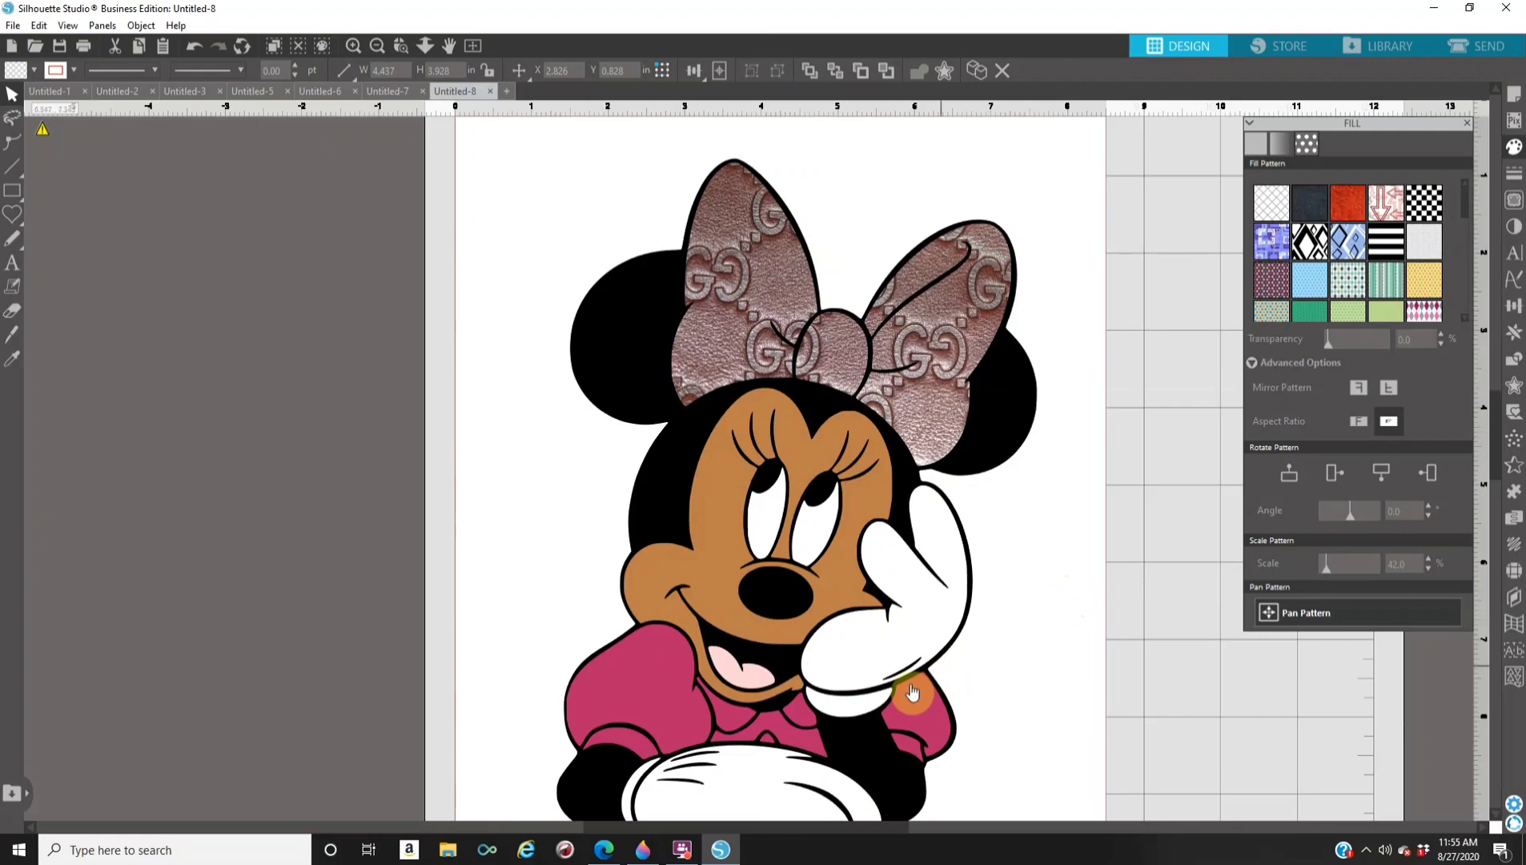
Recolor Minnie's pink dress with a grayish brown sampled from the Gucci print in the bow's left loop.
{"action": "scroll", "coordinate": [949, 697], "scroll_direction": "down", "scroll_amount": 2}
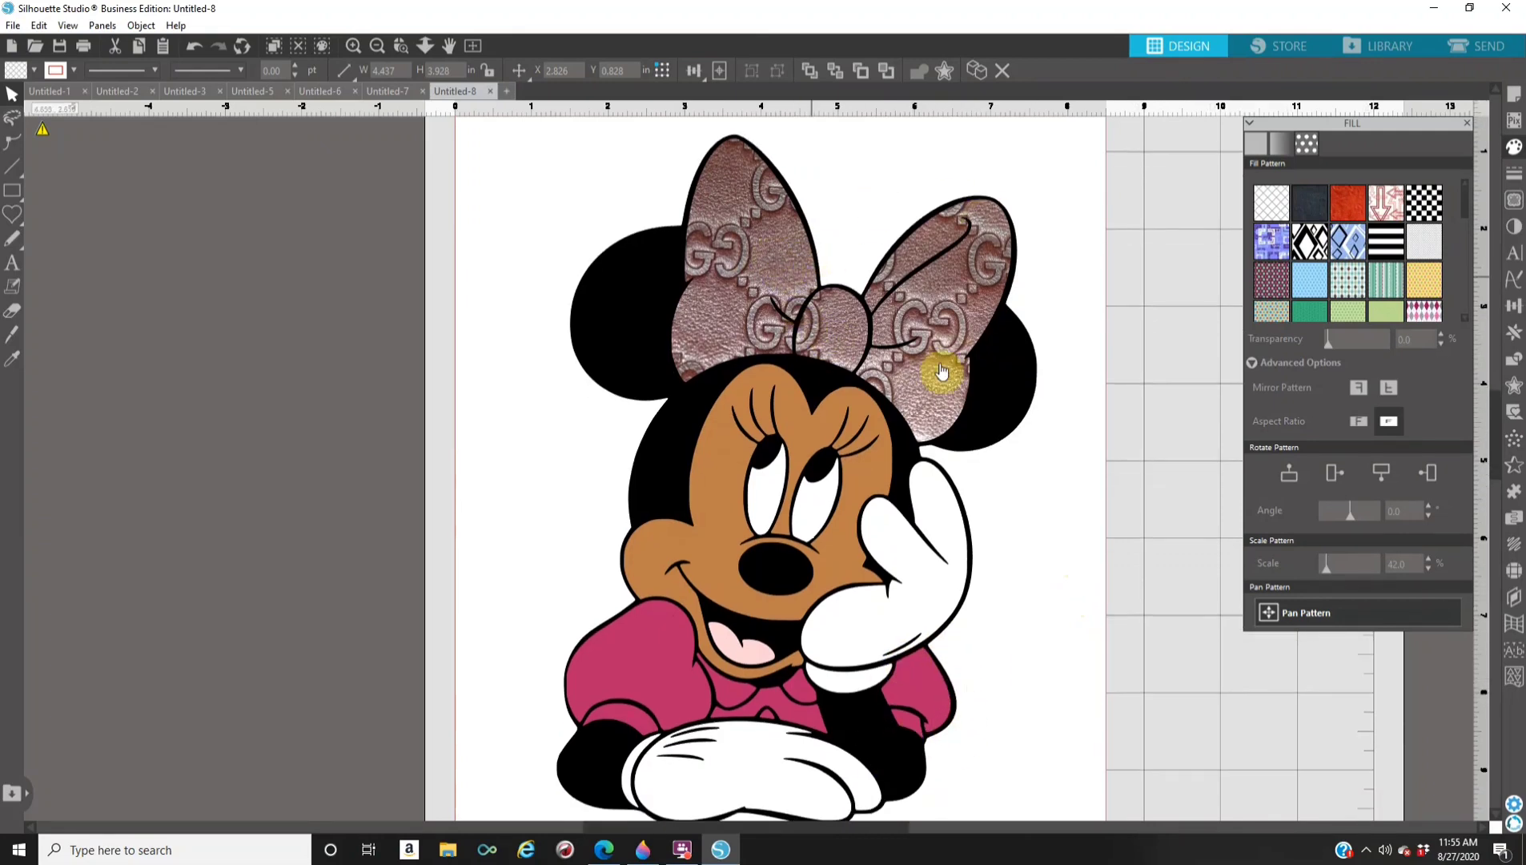
{"action": "left_click", "coordinate": [647, 681]}
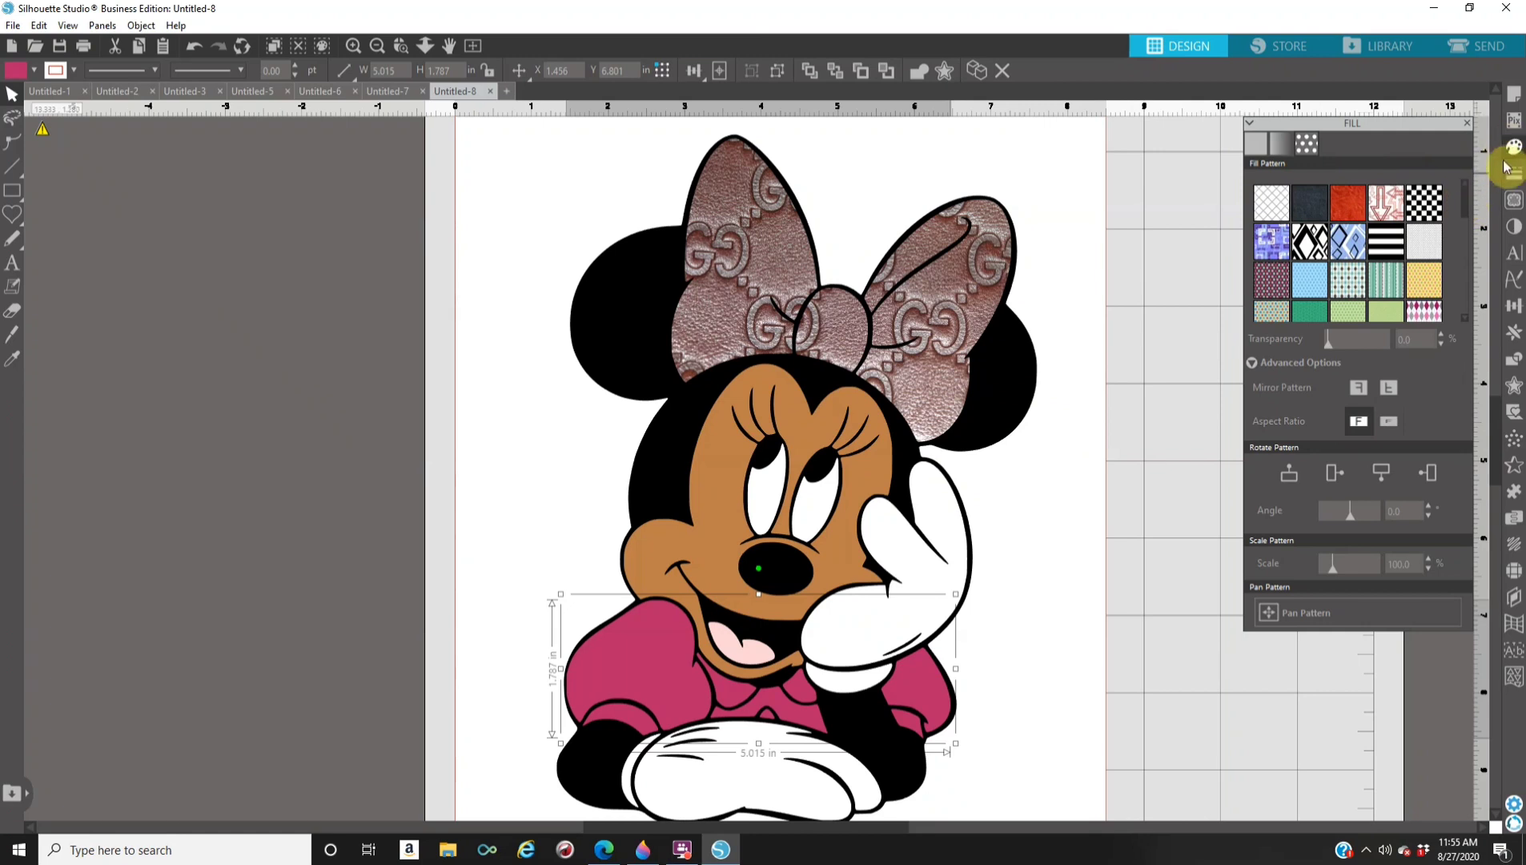
{"action": "left_click", "coordinate": [1262, 154]}
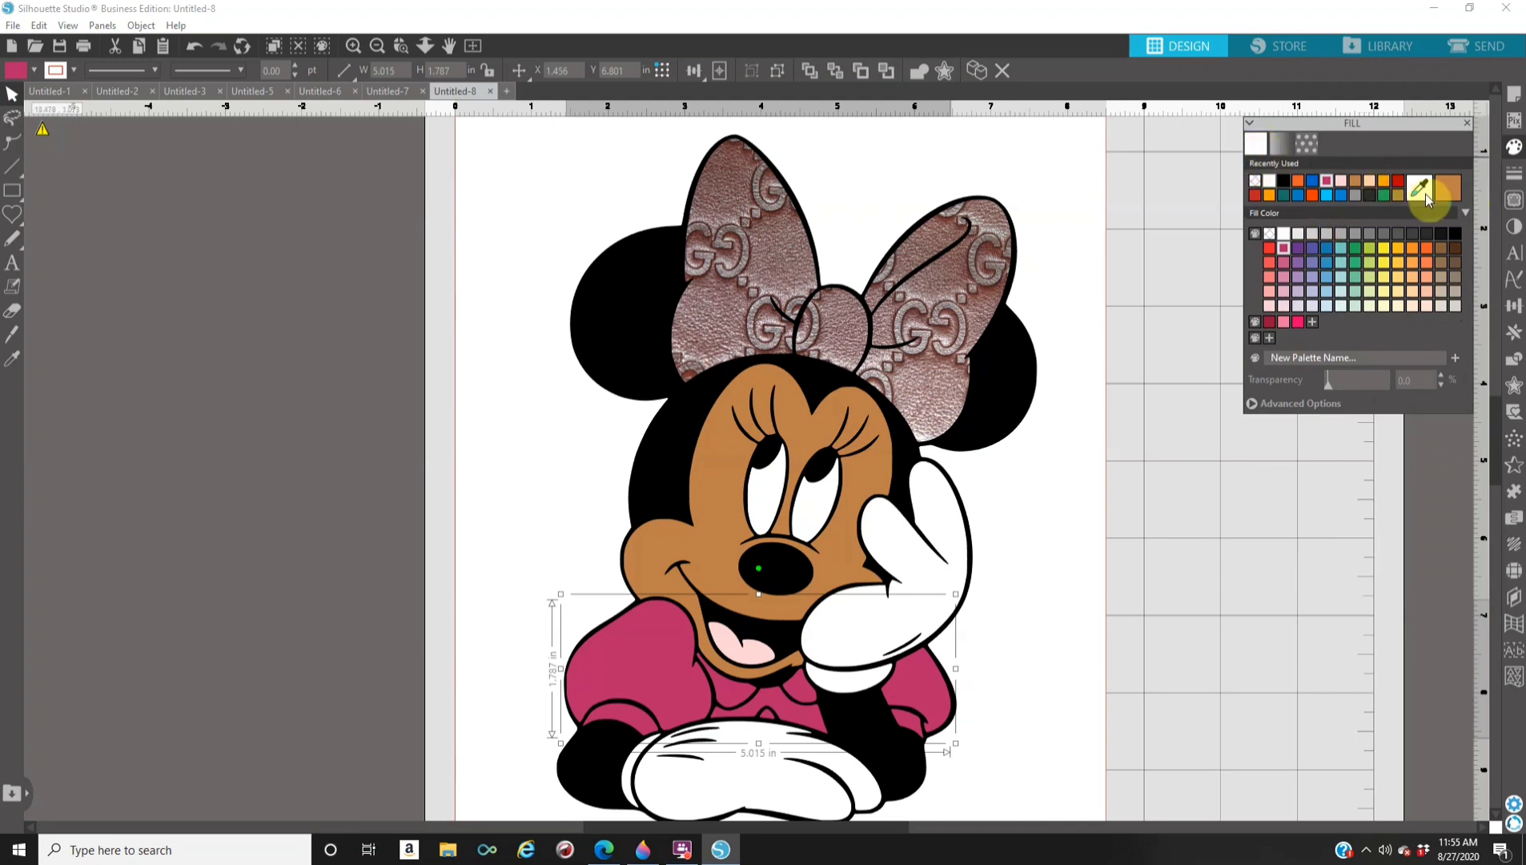
{"action": "left_click", "coordinate": [1423, 189]}
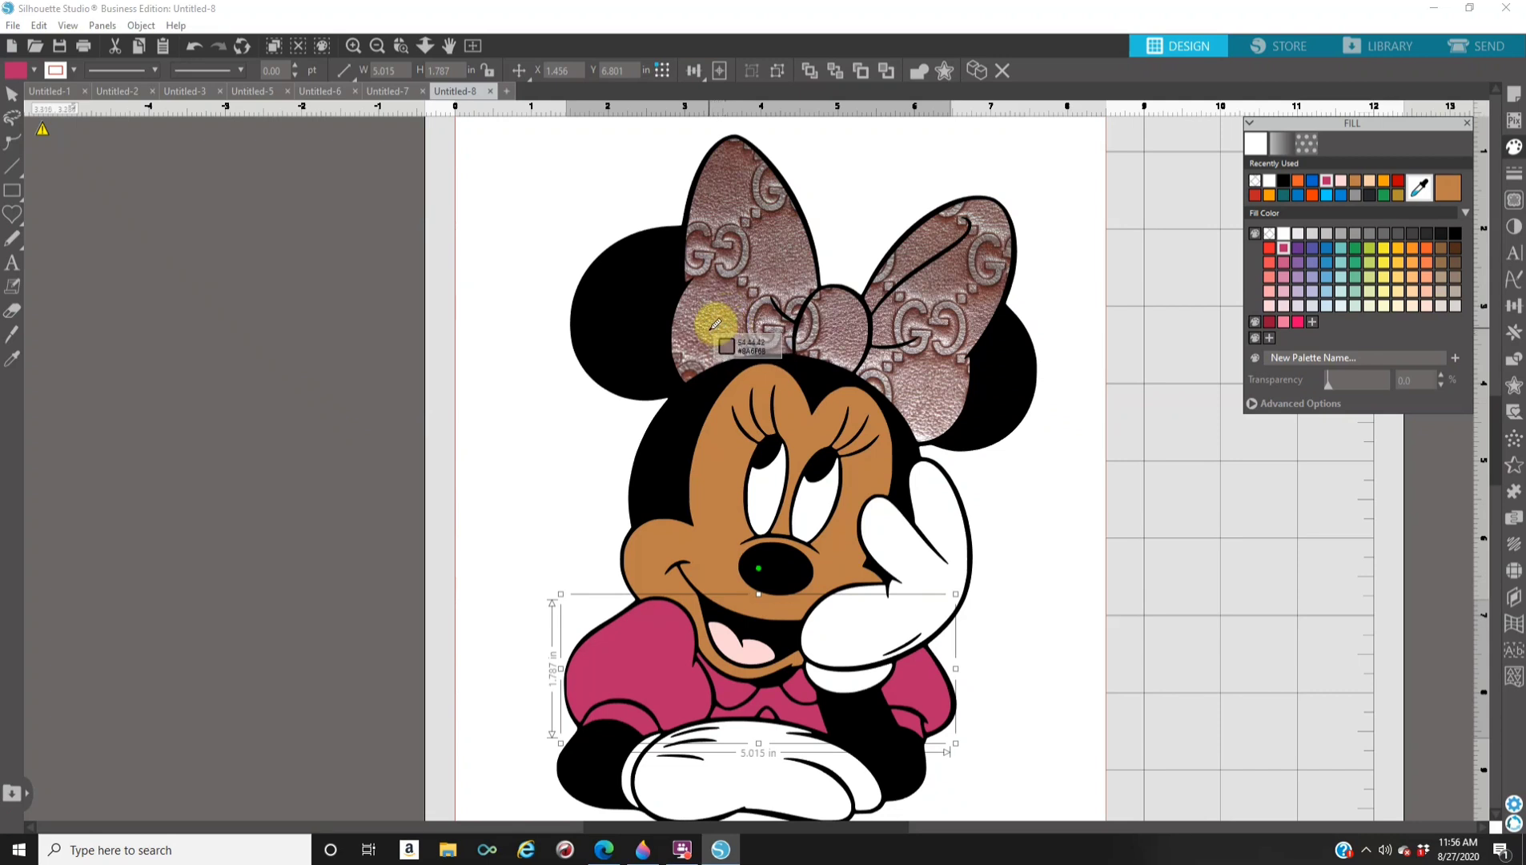
{"action": "left_click", "coordinate": [715, 324]}
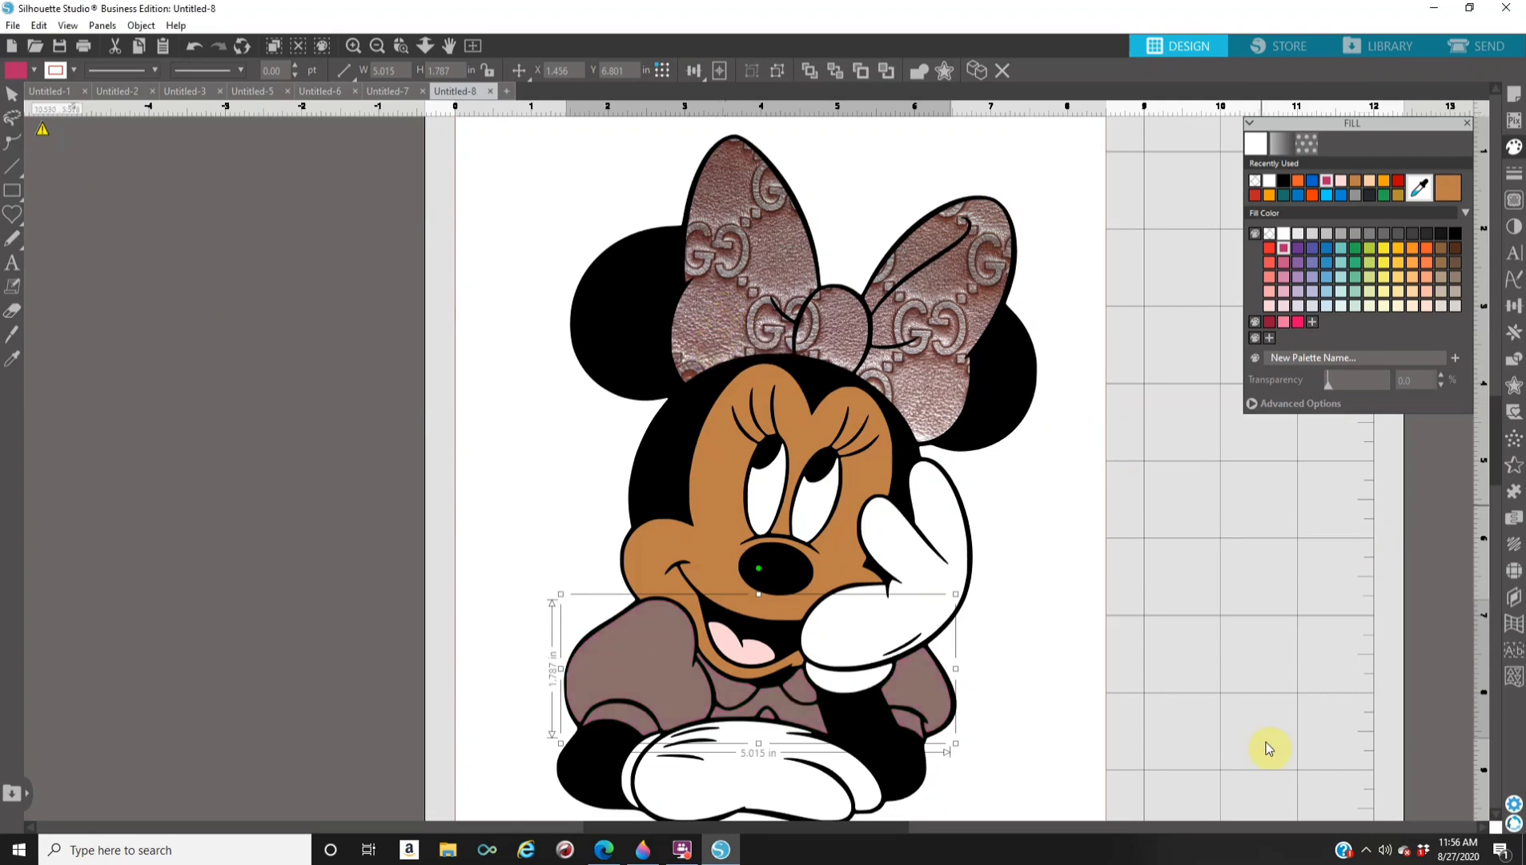
Move the Gucci-filled bow to the right of Minnie's head and undo the move.
{"action": "left_click", "coordinate": [1261, 780]}
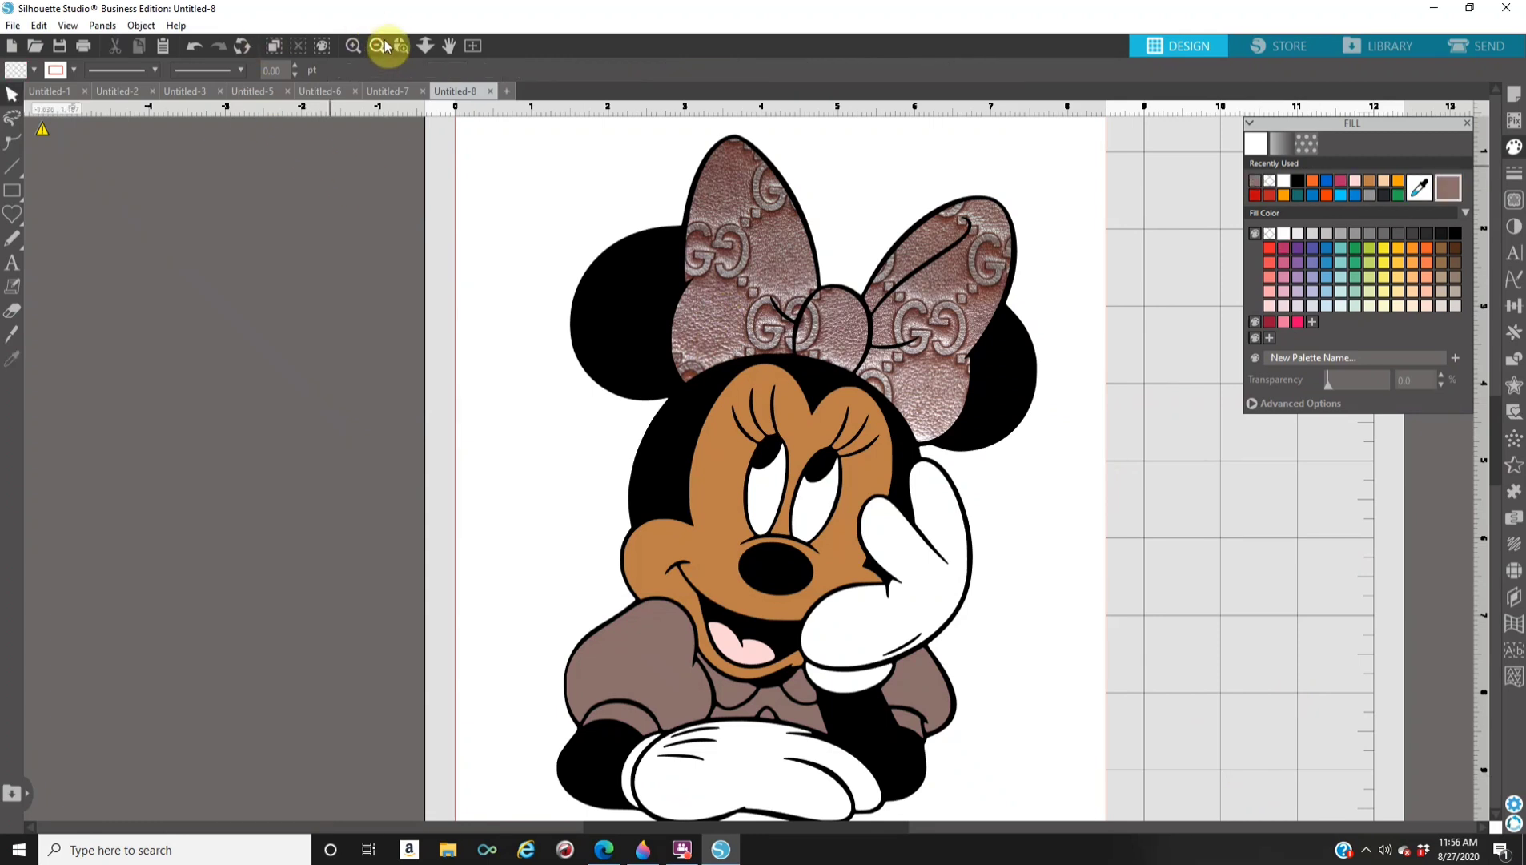
{"action": "left_click", "coordinate": [380, 47]}
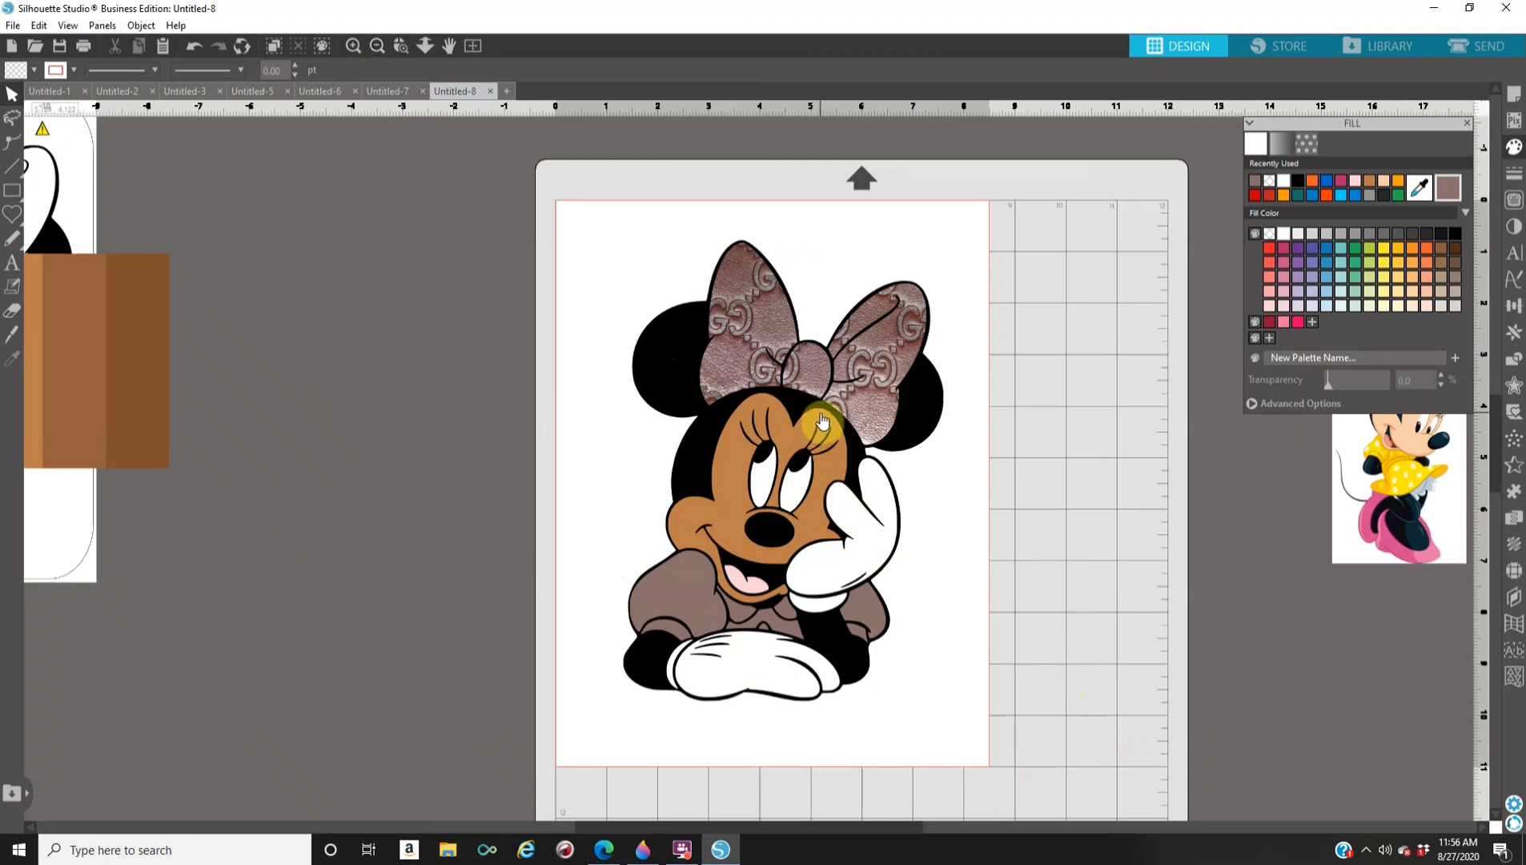
{"action": "left_click_drag", "start_coordinate": [888, 352], "coordinate": [989, 367]}
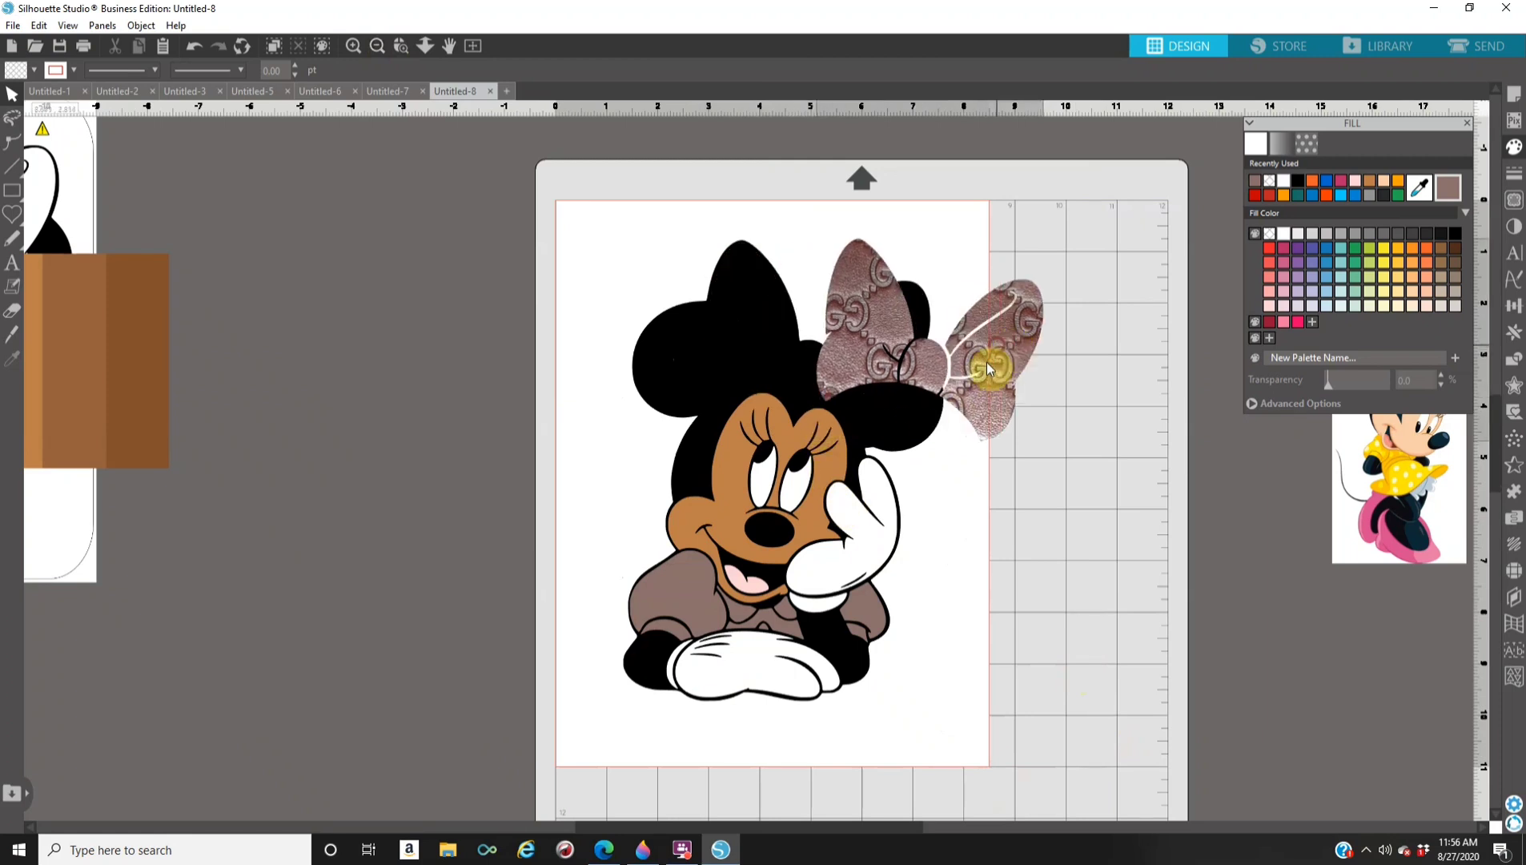
{"action": "left_click", "coordinate": [194, 47]}
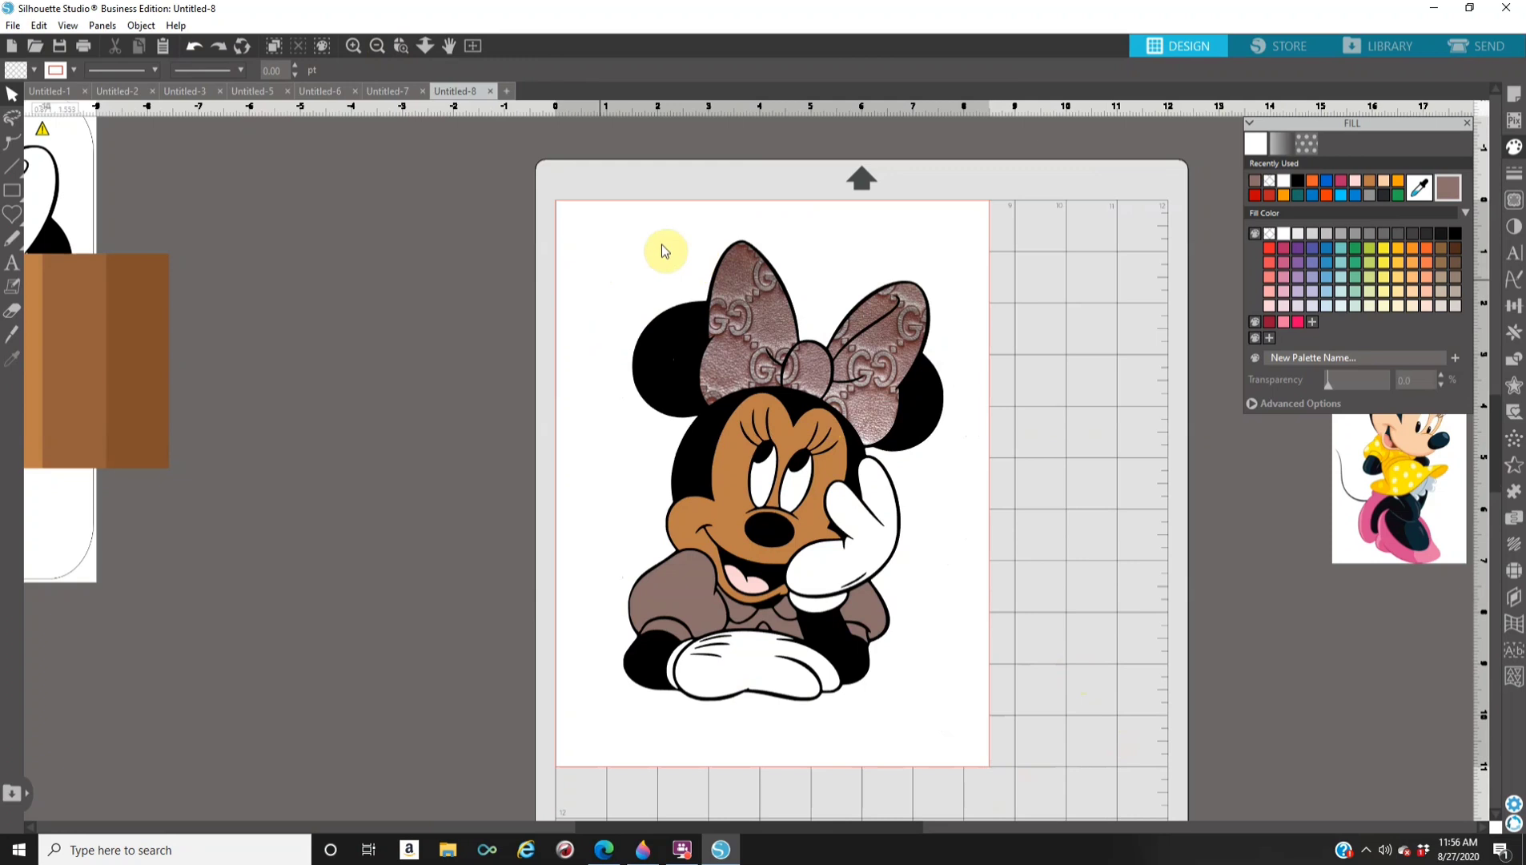
Group all of Minnie's pieces and reposition the group slightly up and to the left on the page.
{"action": "left_click_drag", "start_coordinate": [588, 230], "coordinate": [941, 405]}
{"action": "left_click_drag", "start_coordinate": [979, 582], "coordinate": [985, 750]}
{"action": "left_click", "coordinate": [870, 571]}
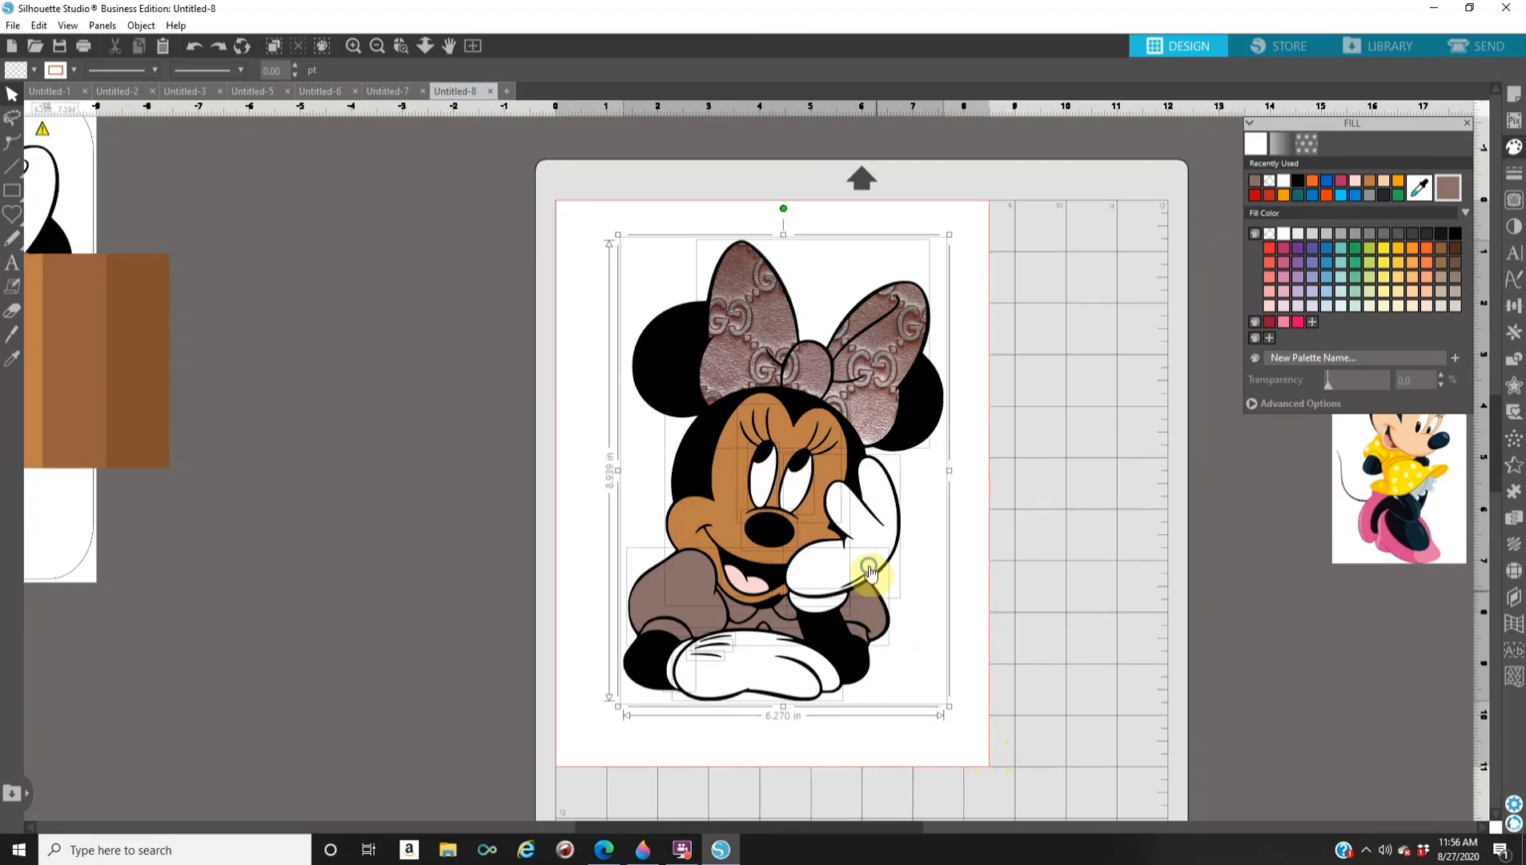
{"action": "right_click", "coordinate": [865, 572]}
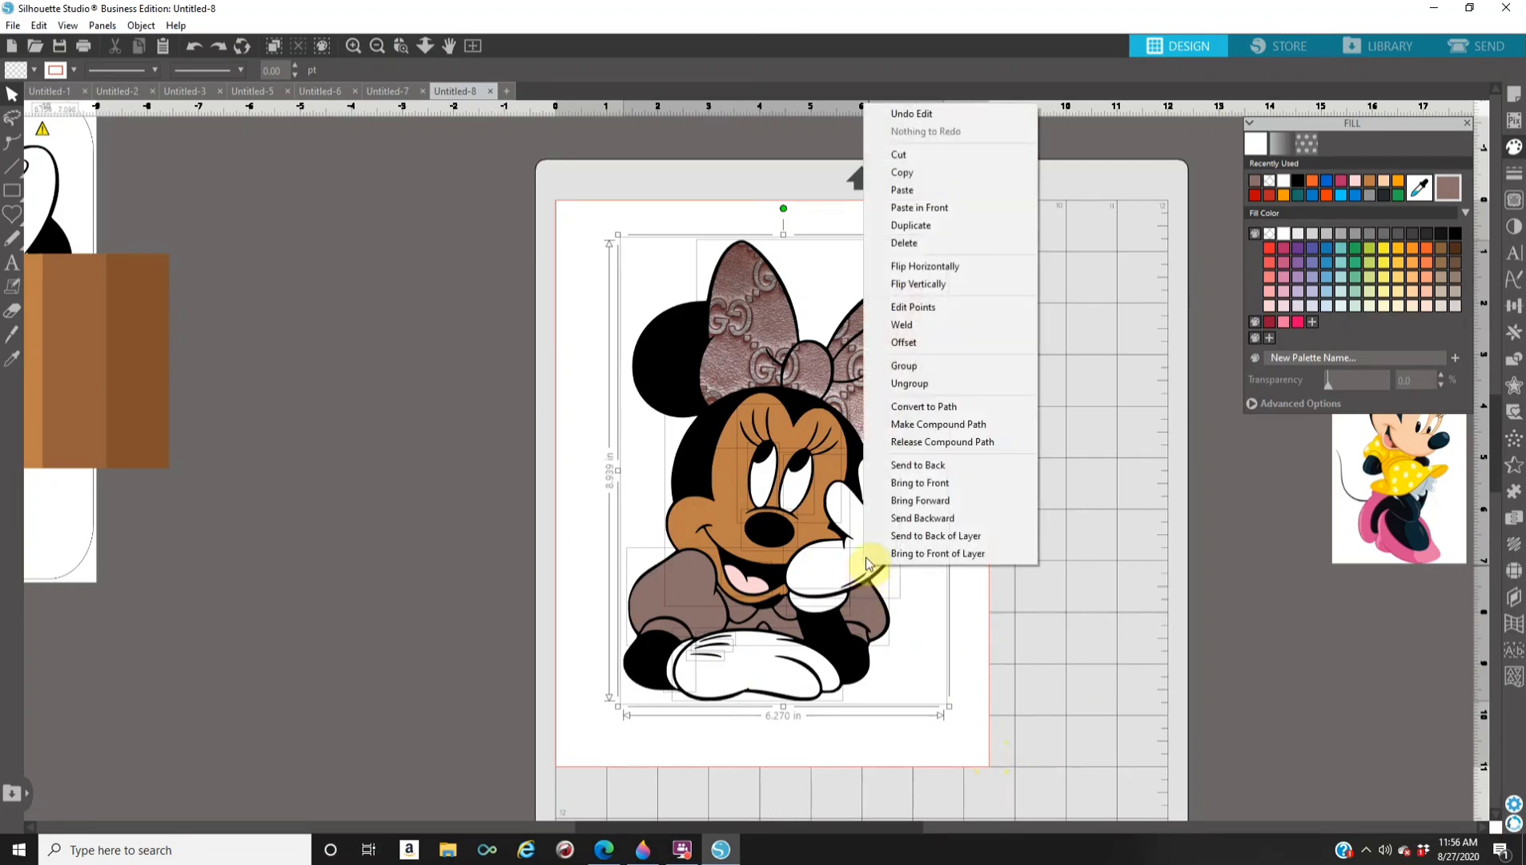
{"action": "left_click", "coordinate": [917, 366]}
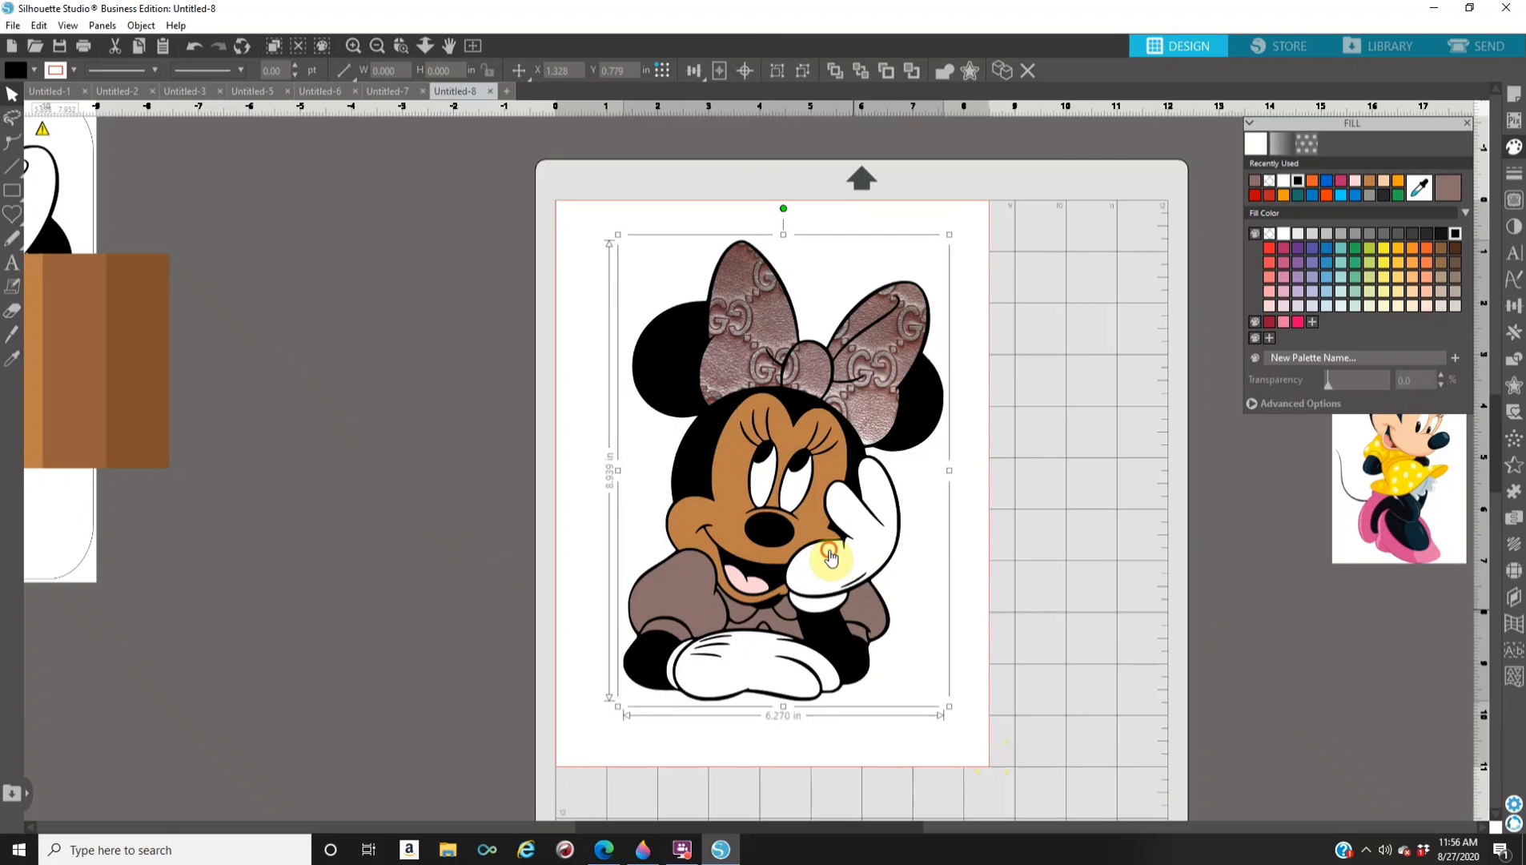
{"action": "left_click_drag", "start_coordinate": [739, 538], "coordinate": [809, 538]}
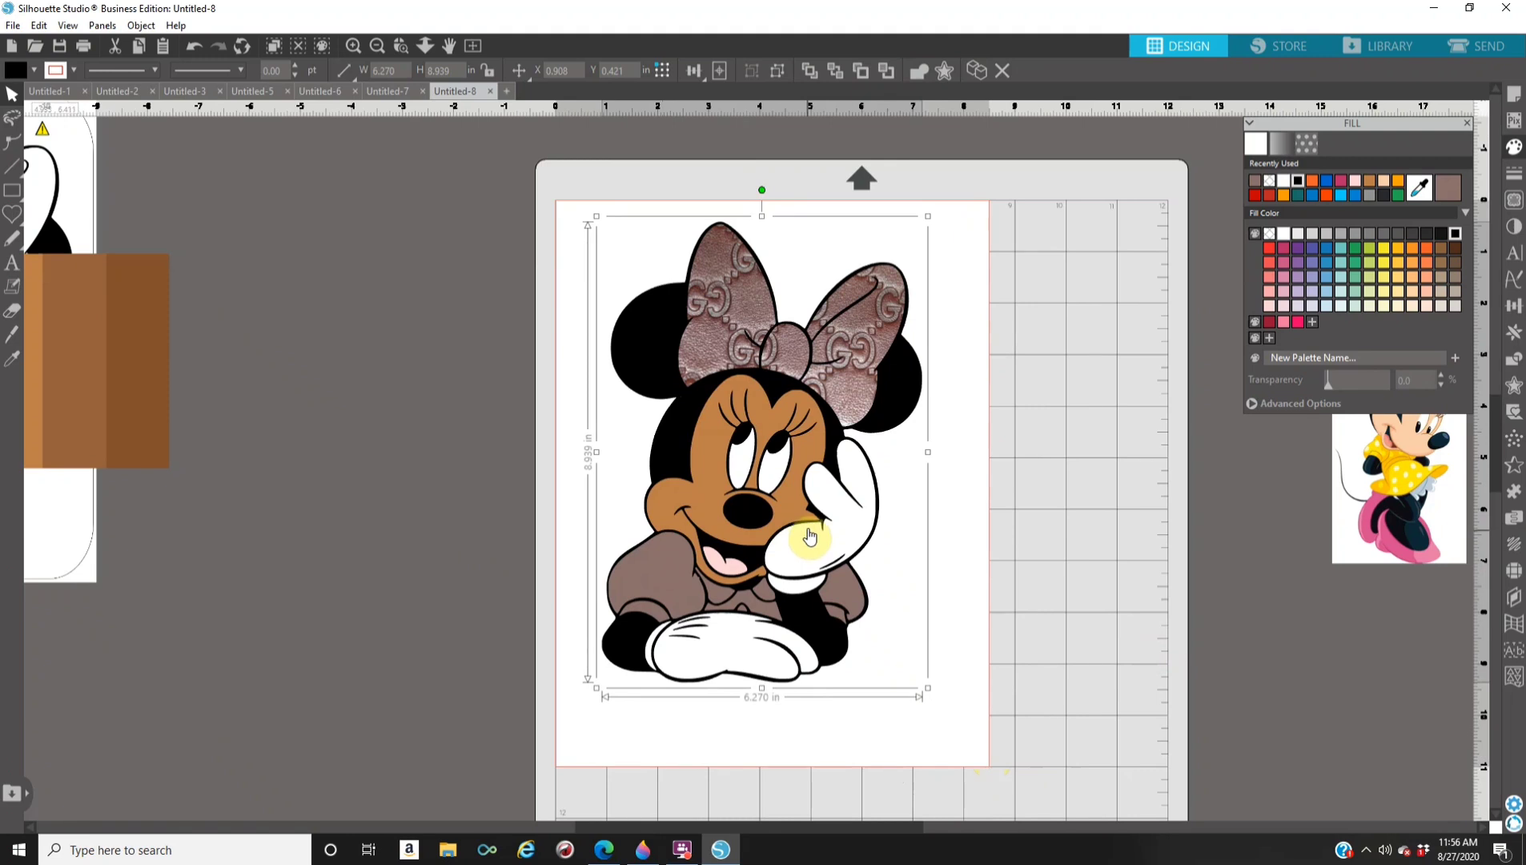
{"action": "left_click_drag", "start_coordinate": [809, 535], "coordinate": [847, 564]}
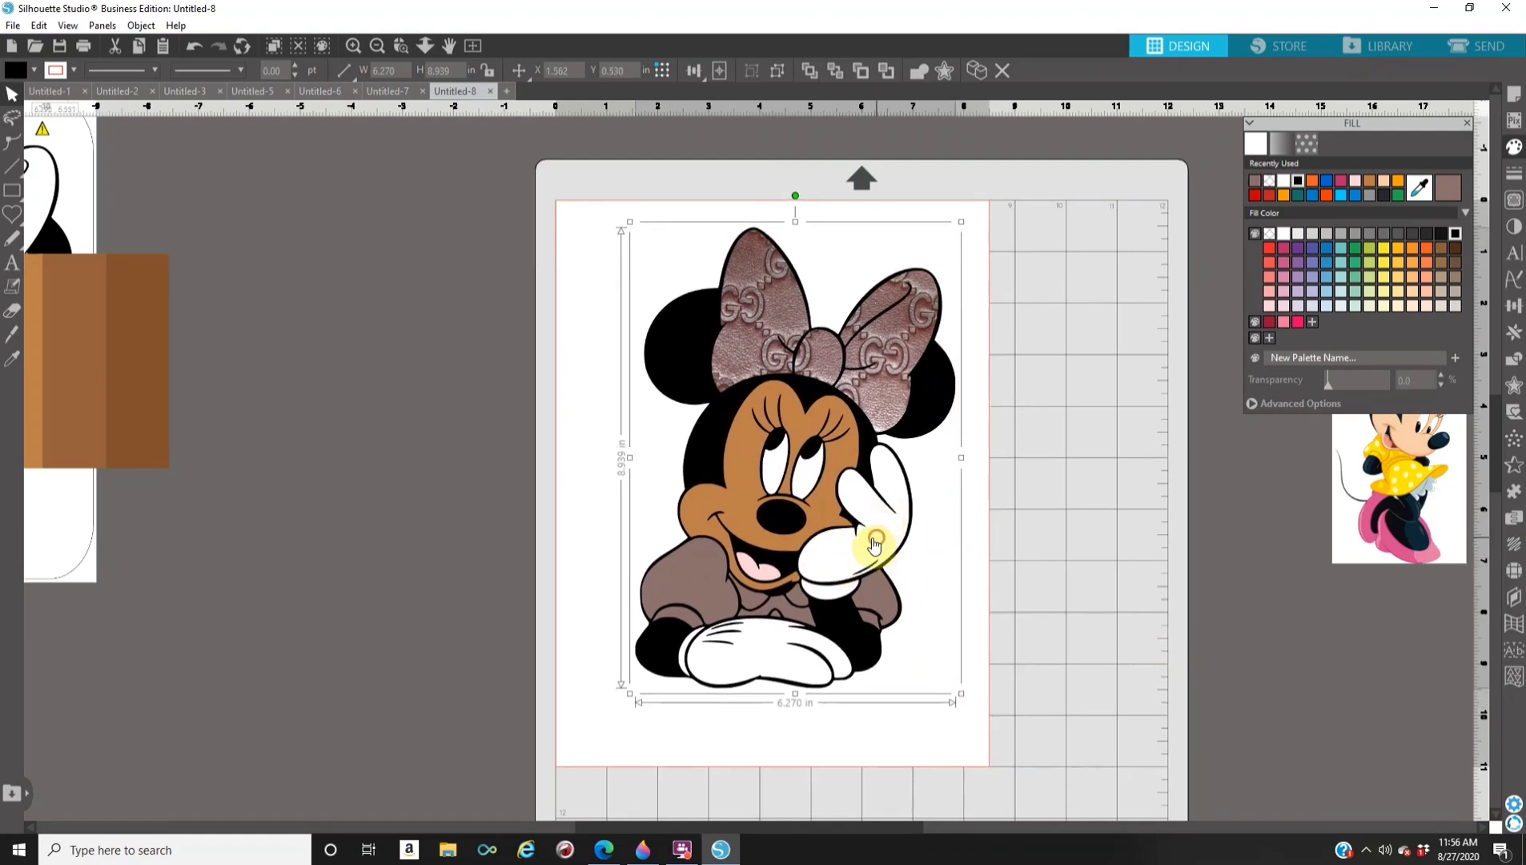
{"action": "left_click_drag", "start_coordinate": [878, 545], "coordinate": [853, 535]}
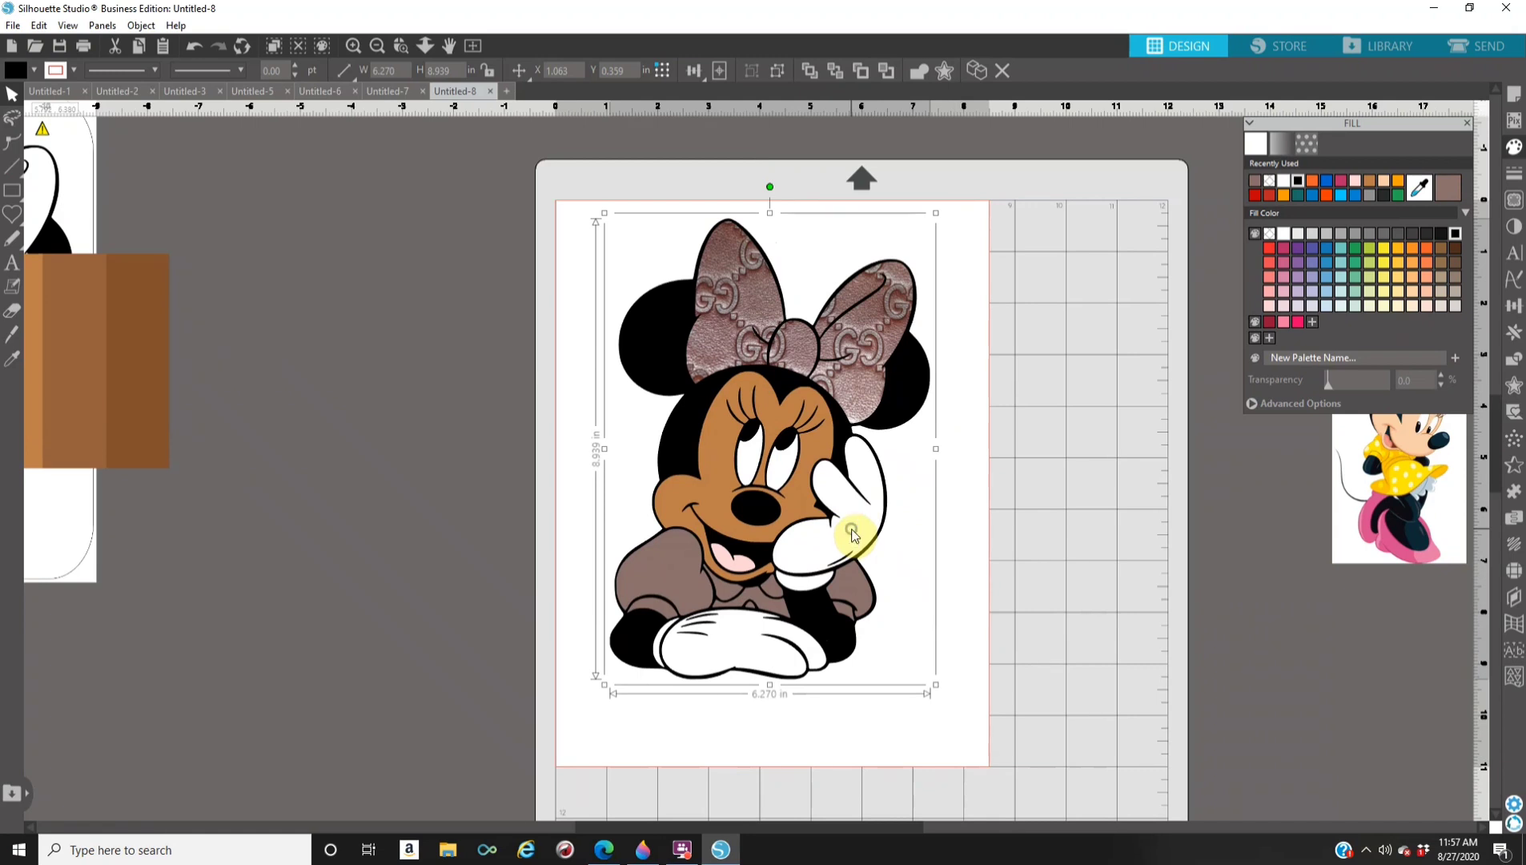
Ungroup the Minnie design into its separate pieces.
{"action": "right_click", "coordinate": [853, 535]}
{"action": "left_click", "coordinate": [937, 346]}
{"action": "left_click", "coordinate": [1102, 602]}
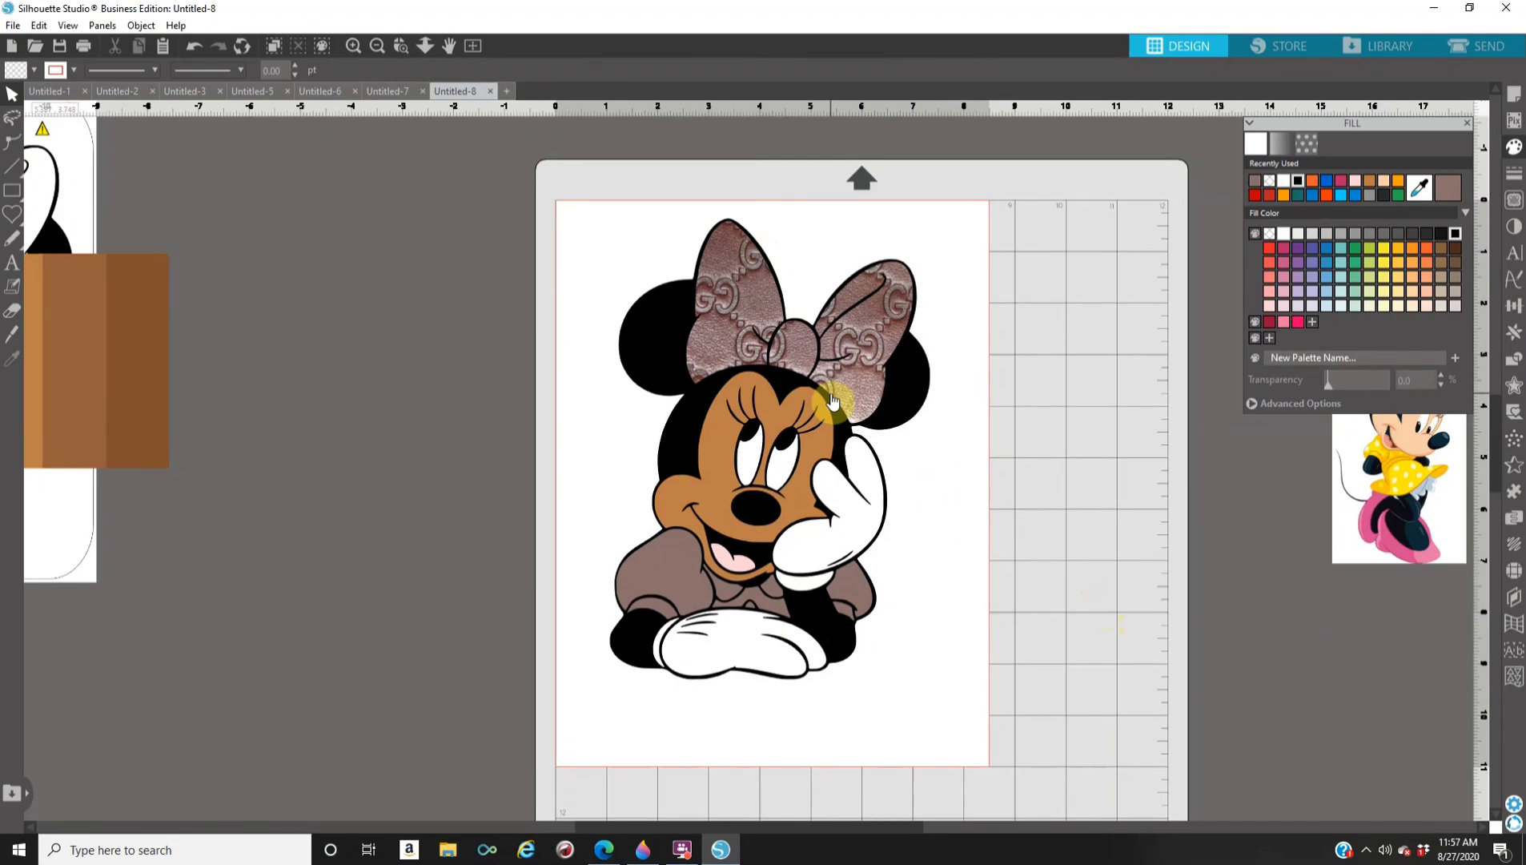
Move the Gucci bow off the page to Minnie's right and fill it with solid blue.
{"action": "left_click", "coordinate": [864, 390]}
{"action": "left_click_drag", "start_coordinate": [862, 390], "coordinate": [1128, 394]}
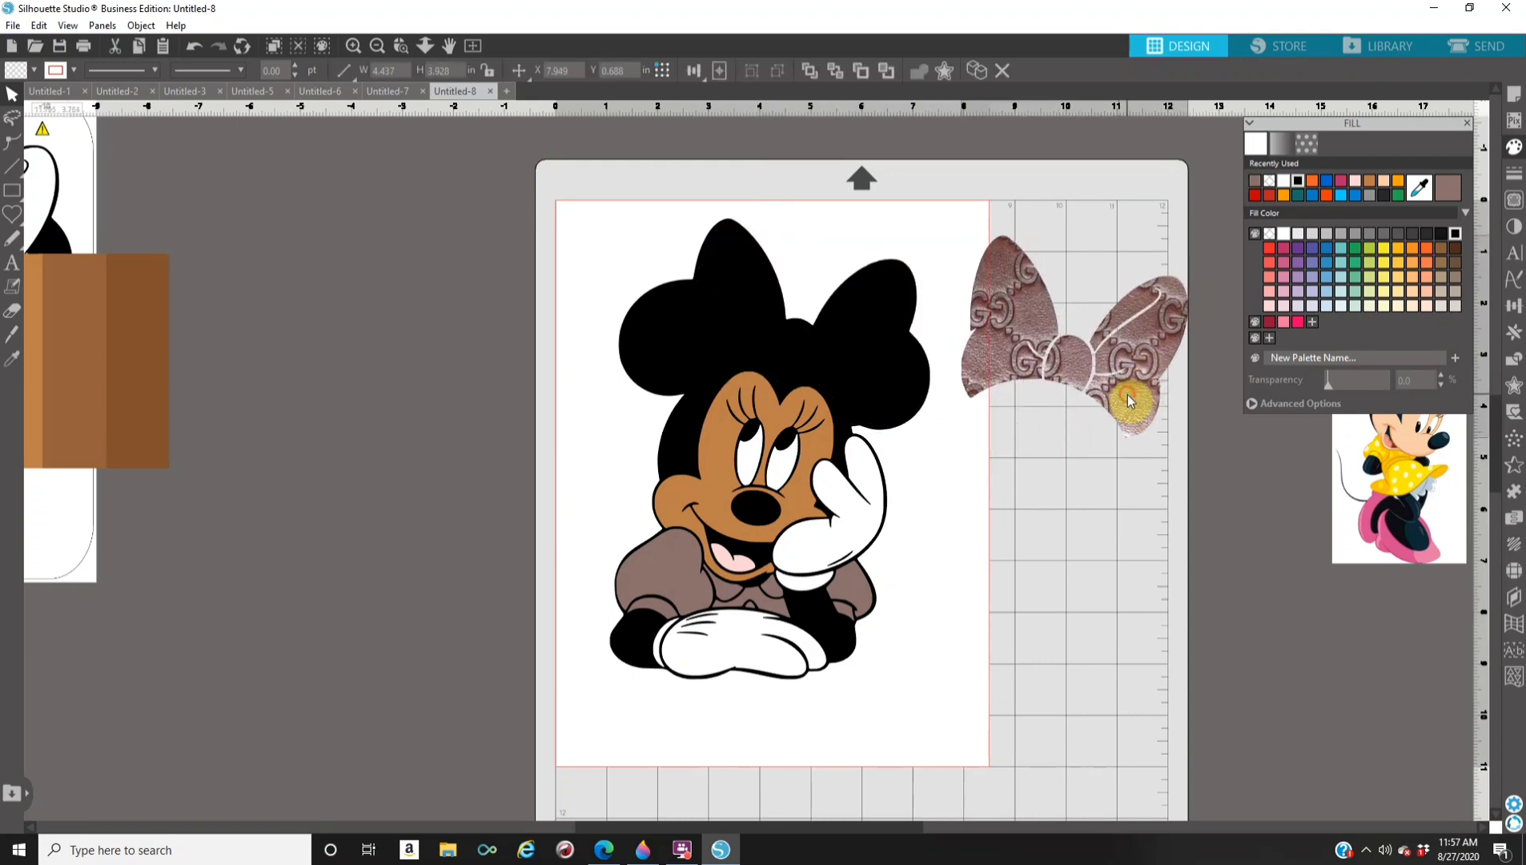
{"action": "left_click", "coordinate": [1328, 181]}
{"action": "mouse_move", "coordinate": [1119, 373]}
{"action": "left_mouse_down"}
{"action": "mouse_move", "coordinate": [1118, 396]}
{"action": "mouse_move", "coordinate": [1105, 367]}
{"action": "left_mouse_up"}
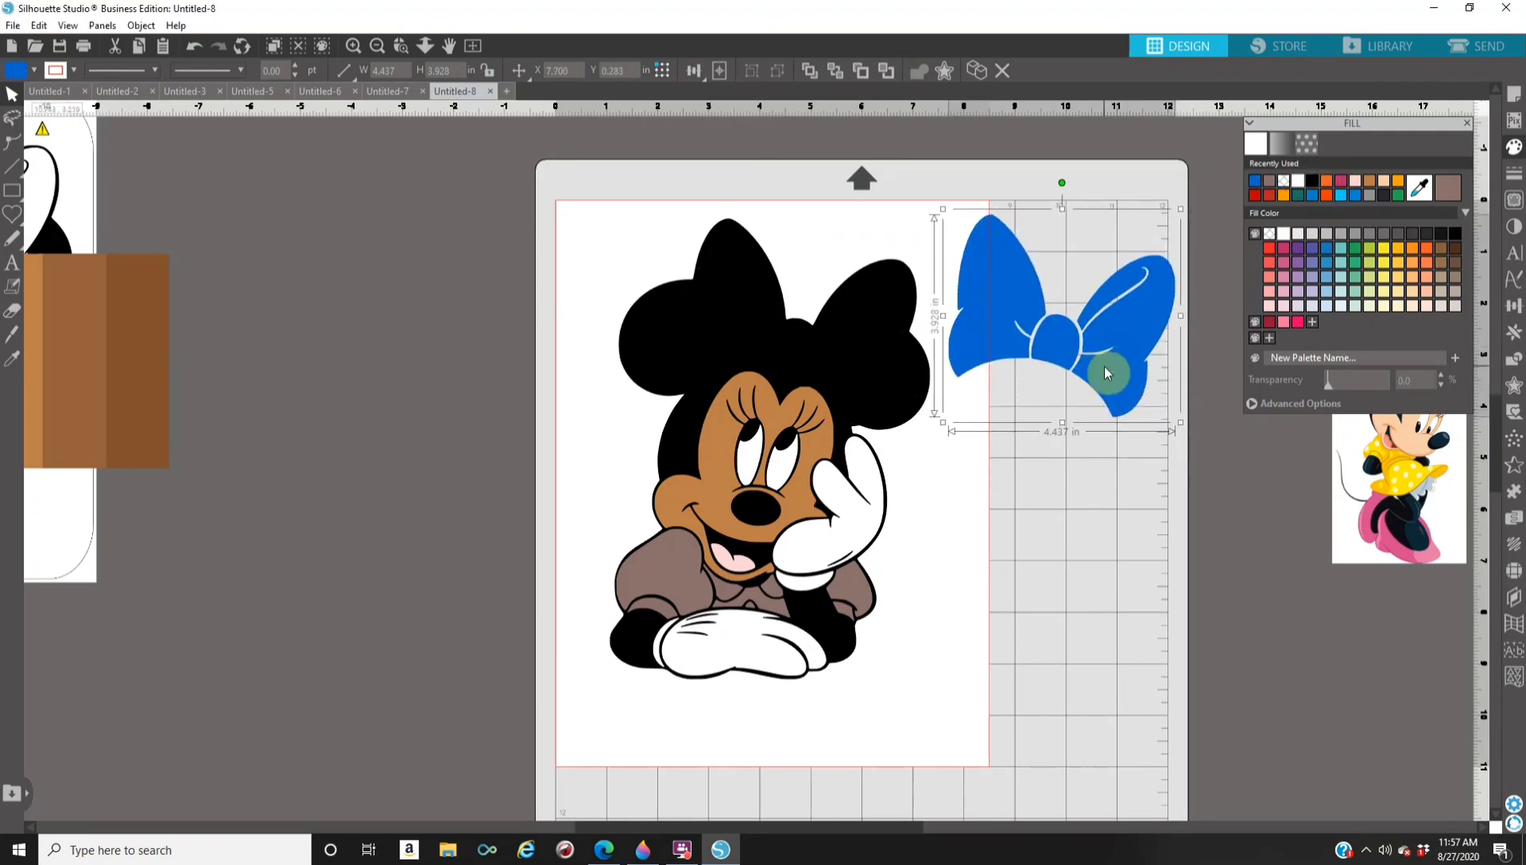
Move the black backing to the left off the page and the brown face piece up, away from the eyes and nose.
{"action": "left_click_drag", "start_coordinate": [886, 373], "coordinate": [555, 326]}
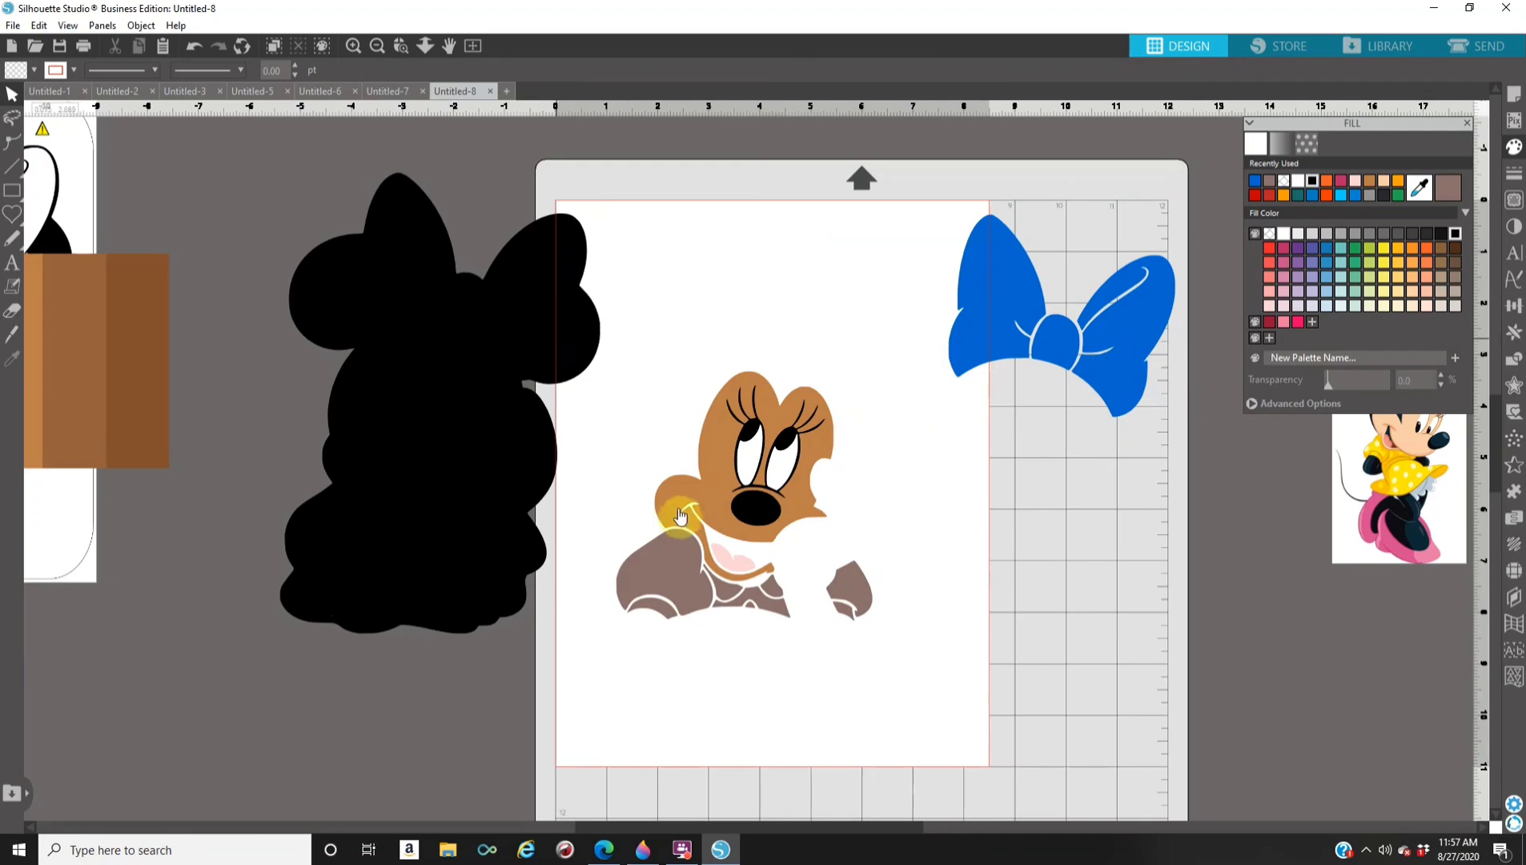
{"action": "left_click_drag", "start_coordinate": [708, 478], "coordinate": [662, 314]}
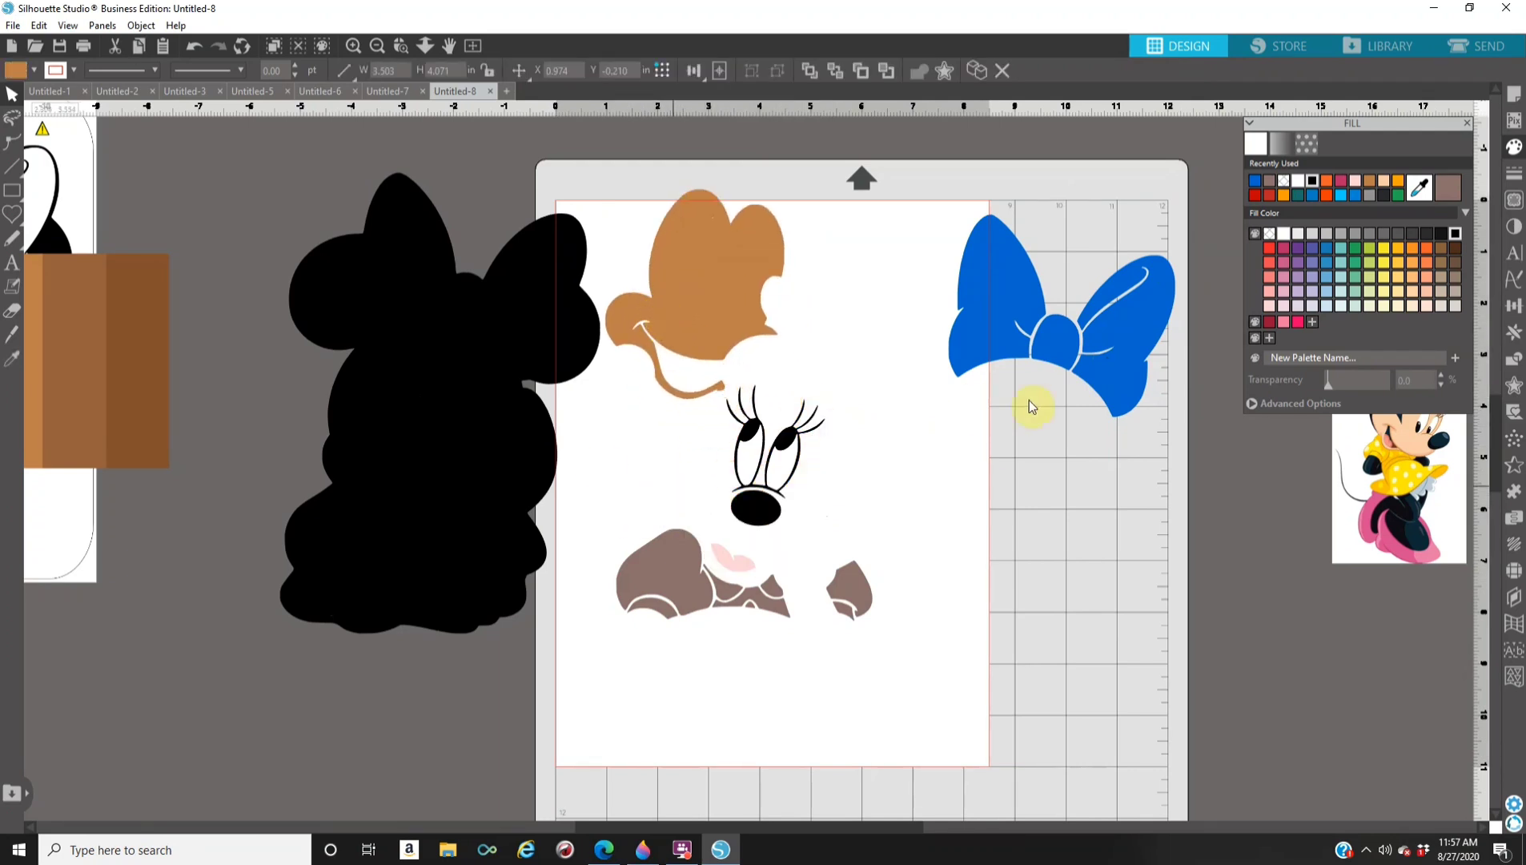
{"action": "left_click", "coordinate": [999, 584]}
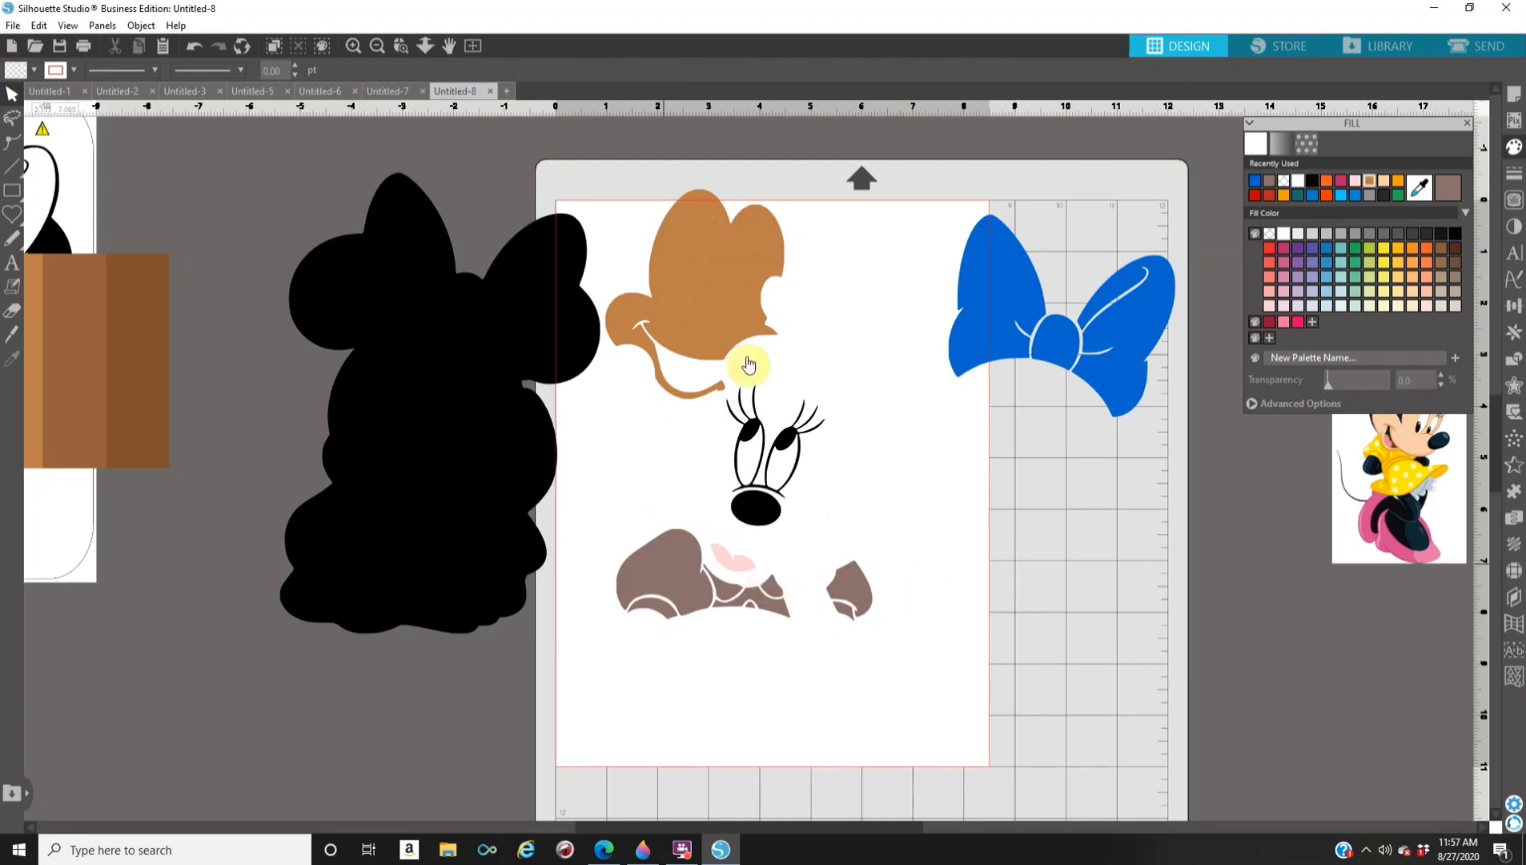
Undo the separation of Minnie's pieces and the blue fill, back to the assembled design with the Gucci bow.
{"action": "left_click", "coordinate": [196, 50]}
{"action": "left_click", "coordinate": [196, 49]}
{"action": "left_click", "coordinate": [196, 50]}
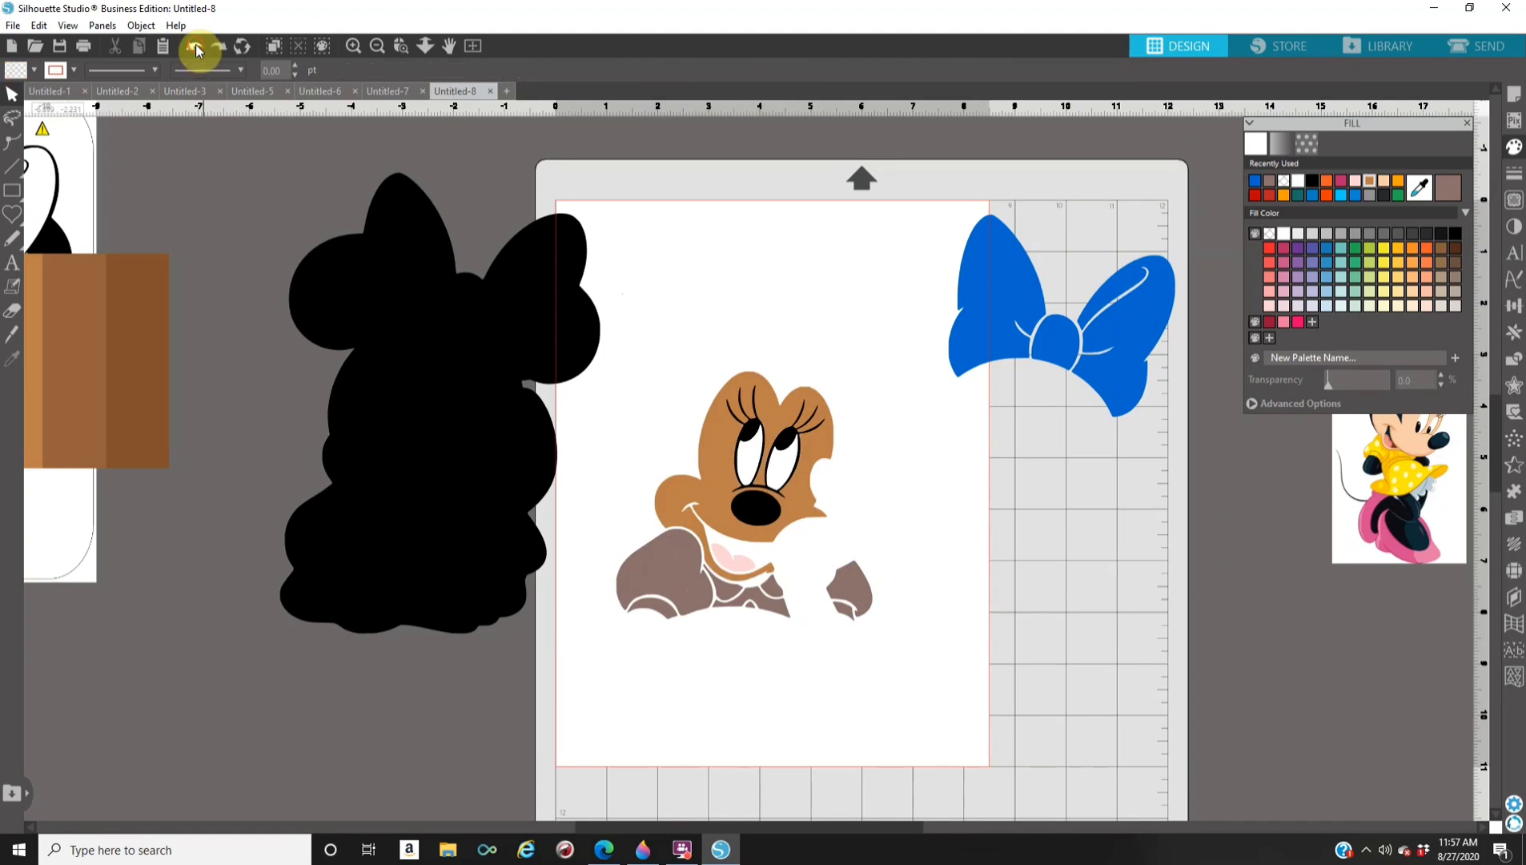
{"action": "left_click", "coordinate": [196, 50]}
{"action": "left_click", "coordinate": [196, 50]}
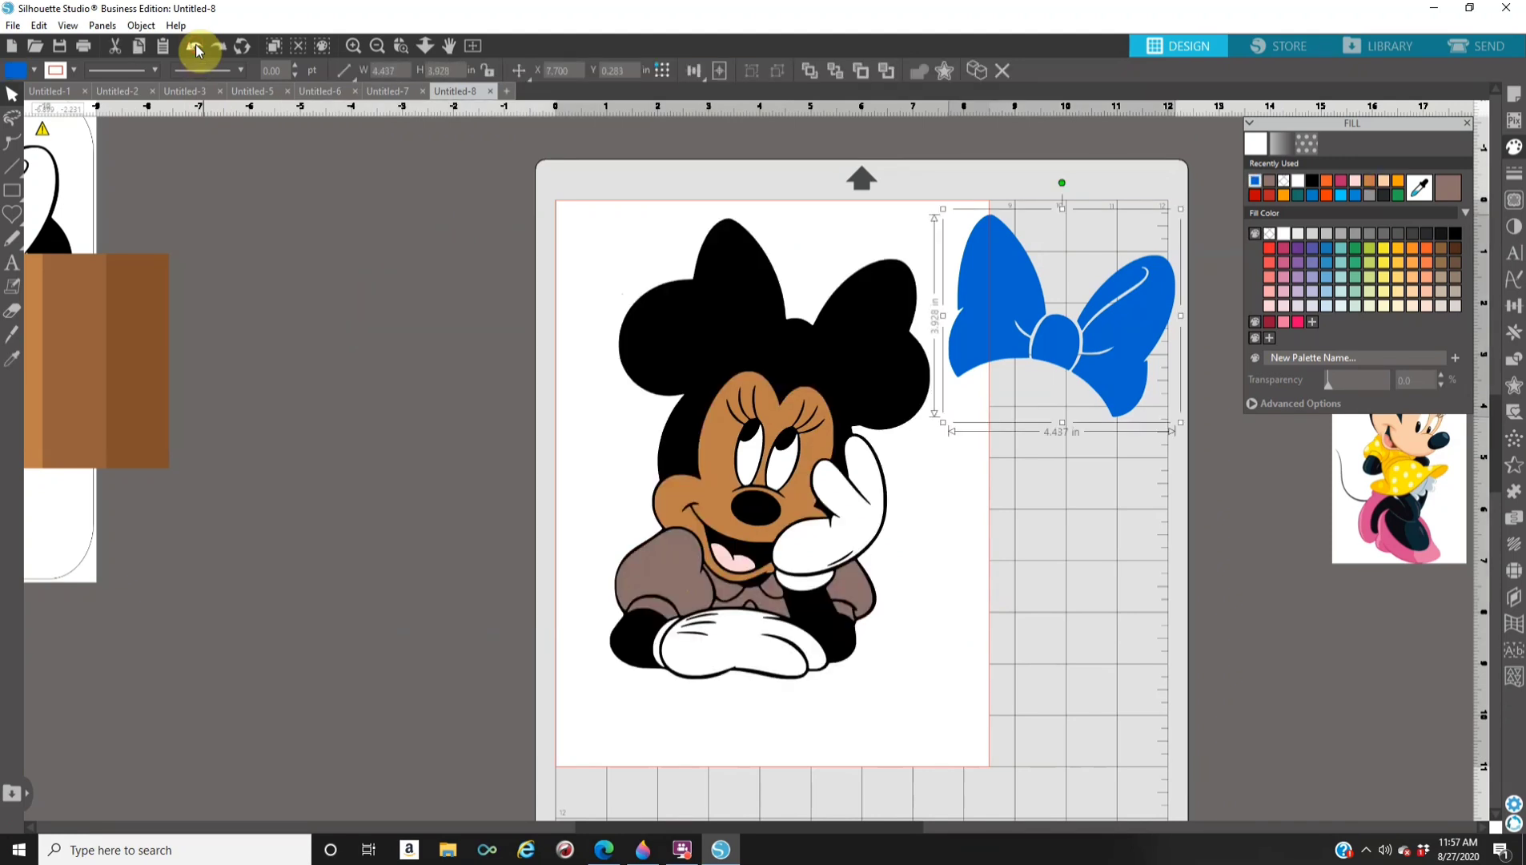
{"action": "left_click", "coordinate": [196, 50]}
{"action": "left_click", "coordinate": [196, 50]}
{"action": "left_click", "coordinate": [196, 50]}
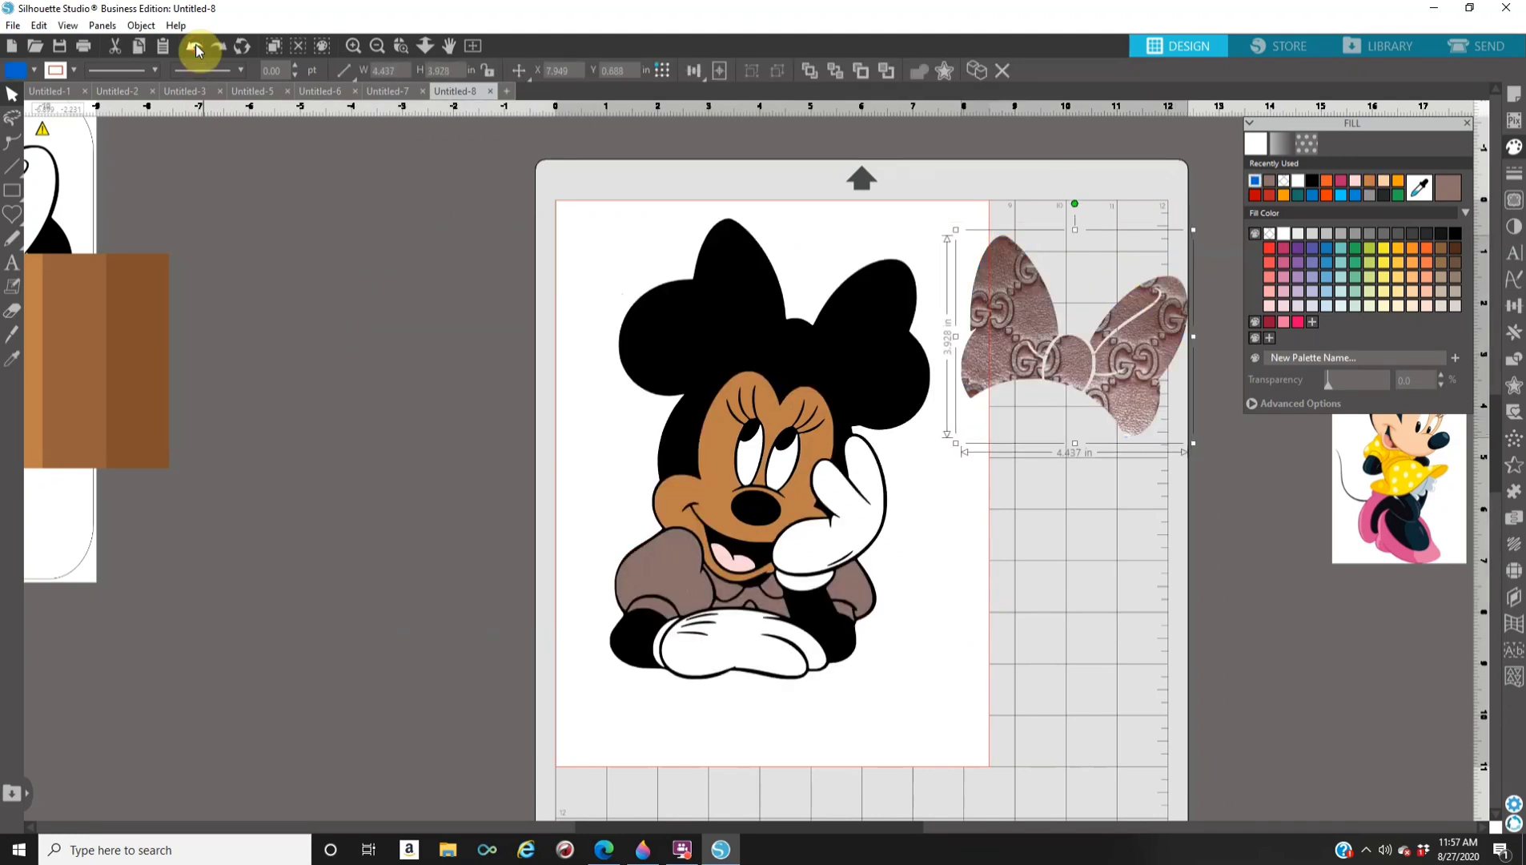
{"action": "left_click", "coordinate": [195, 45]}
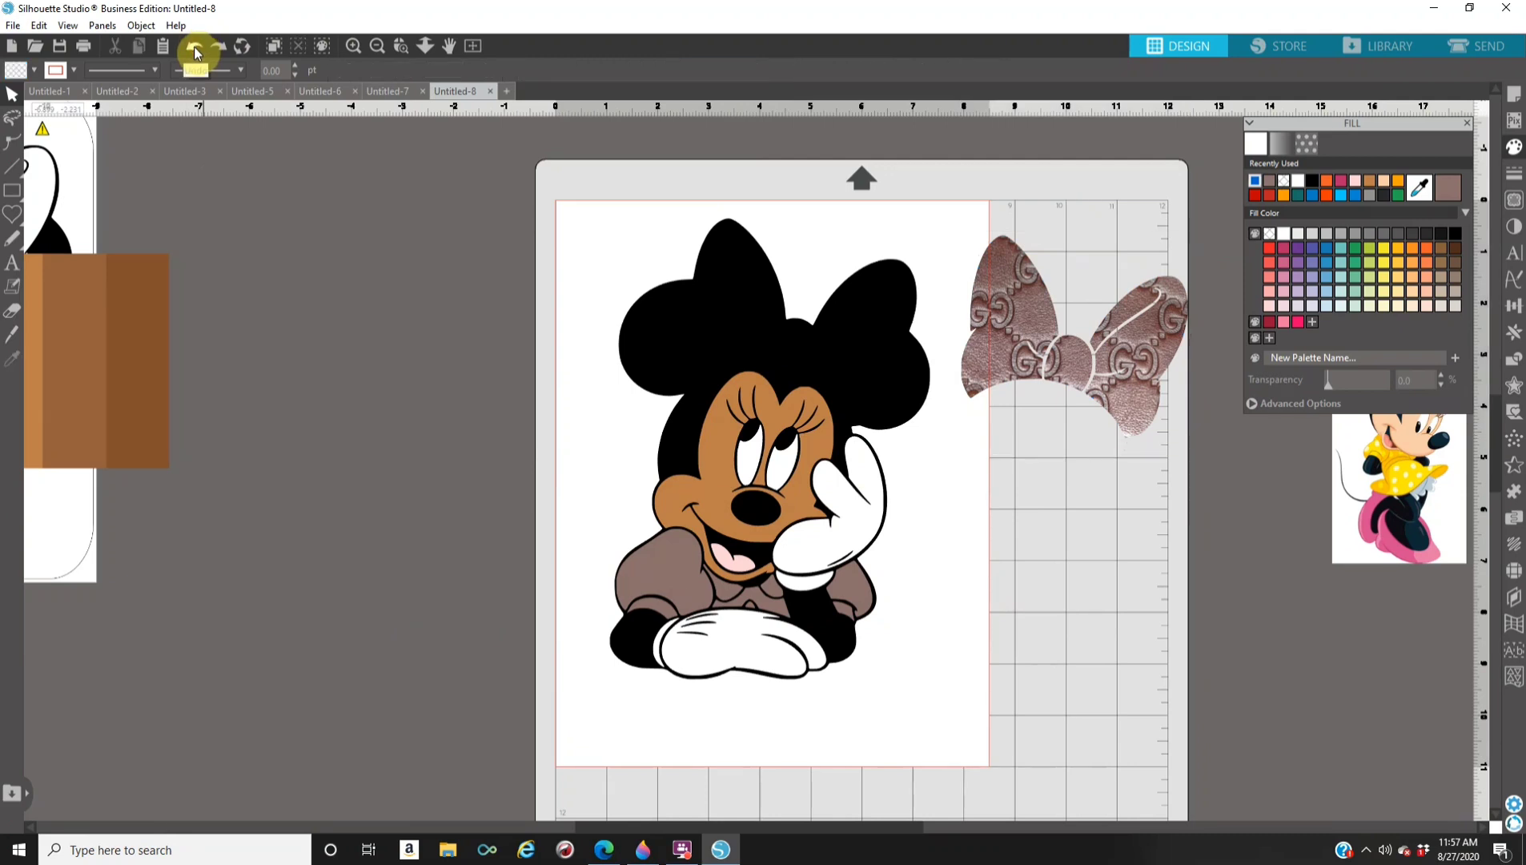
{"action": "left_click", "coordinate": [195, 48]}
{"action": "left_click", "coordinate": [195, 48]}
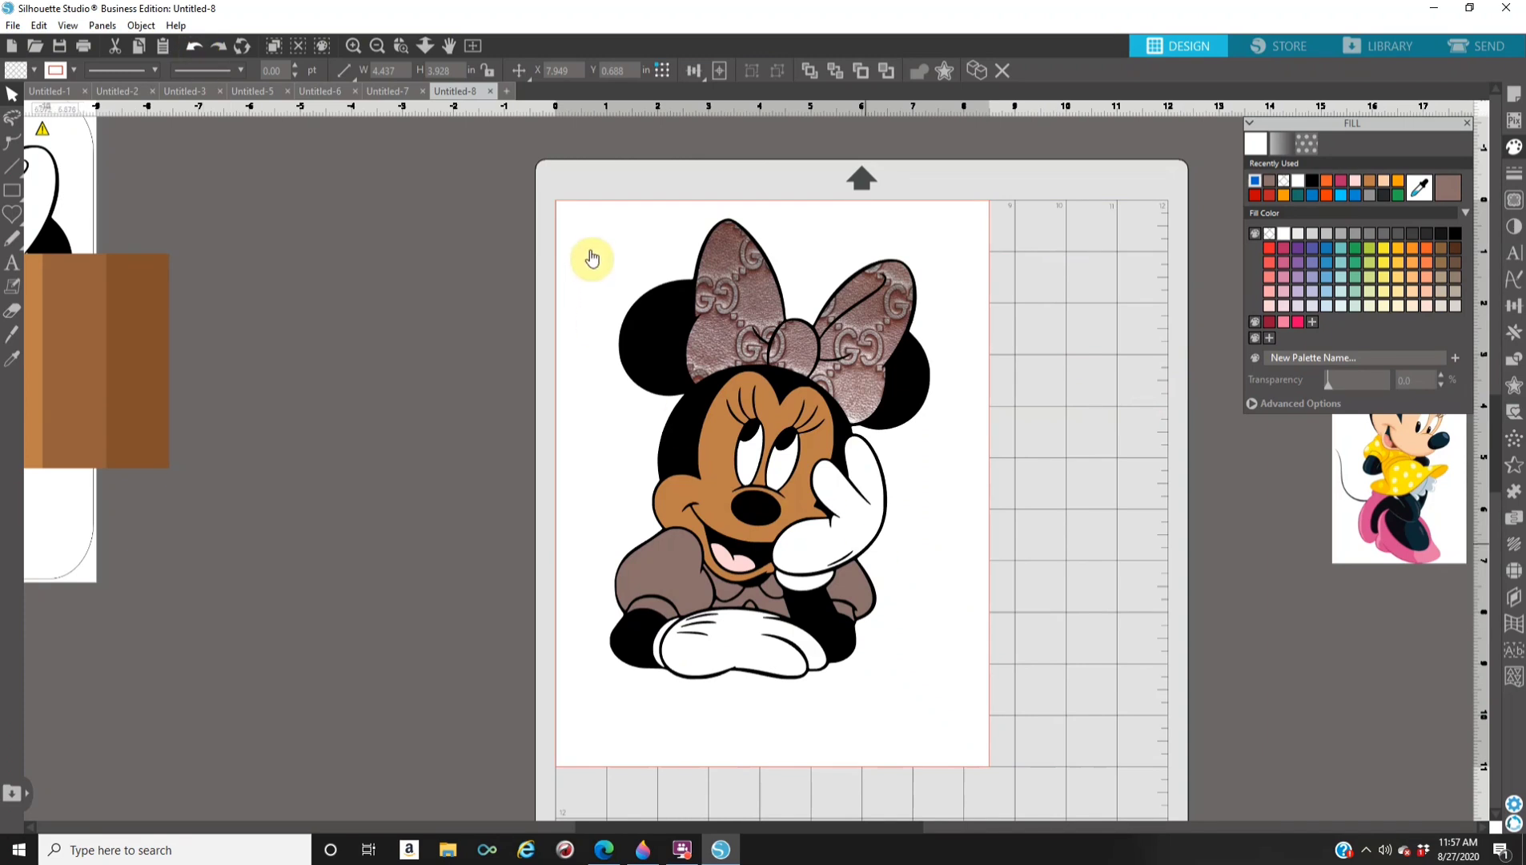
{"action": "left_click", "coordinate": [728, 335]}
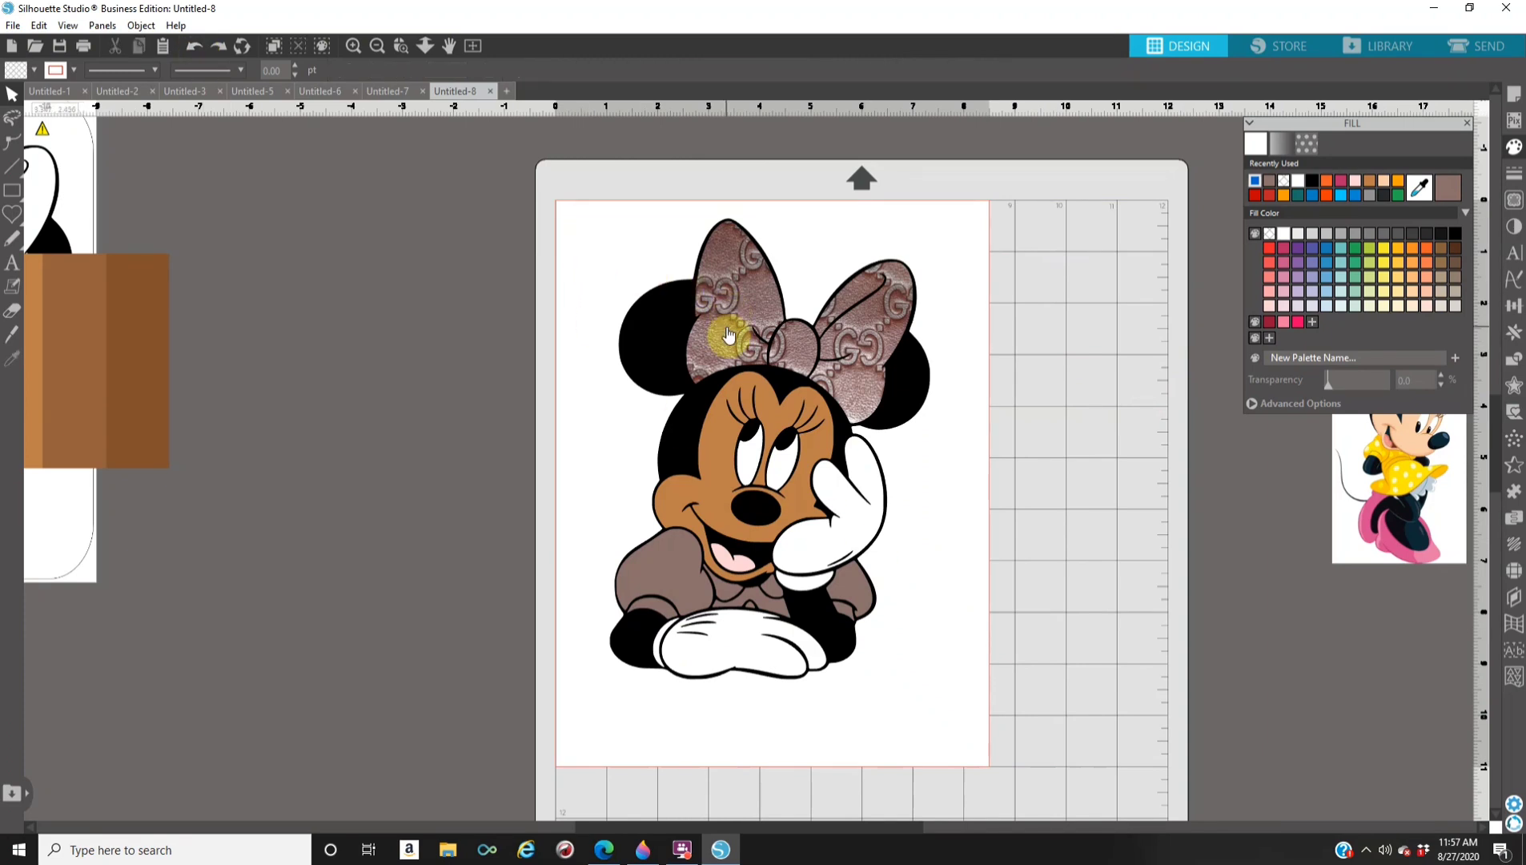
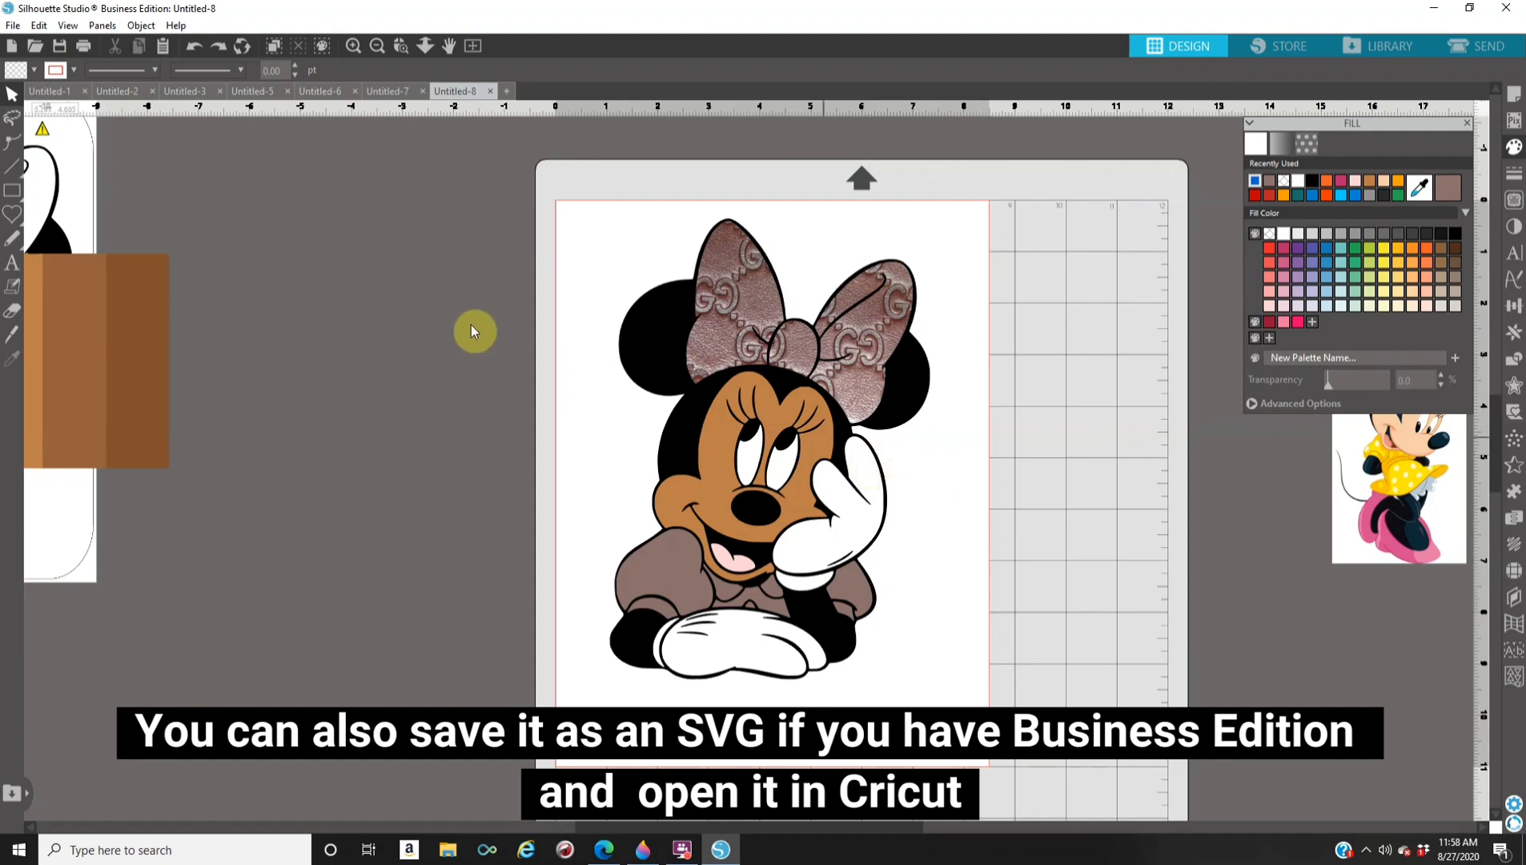
{"action": "left_click", "coordinate": [13, 25]}
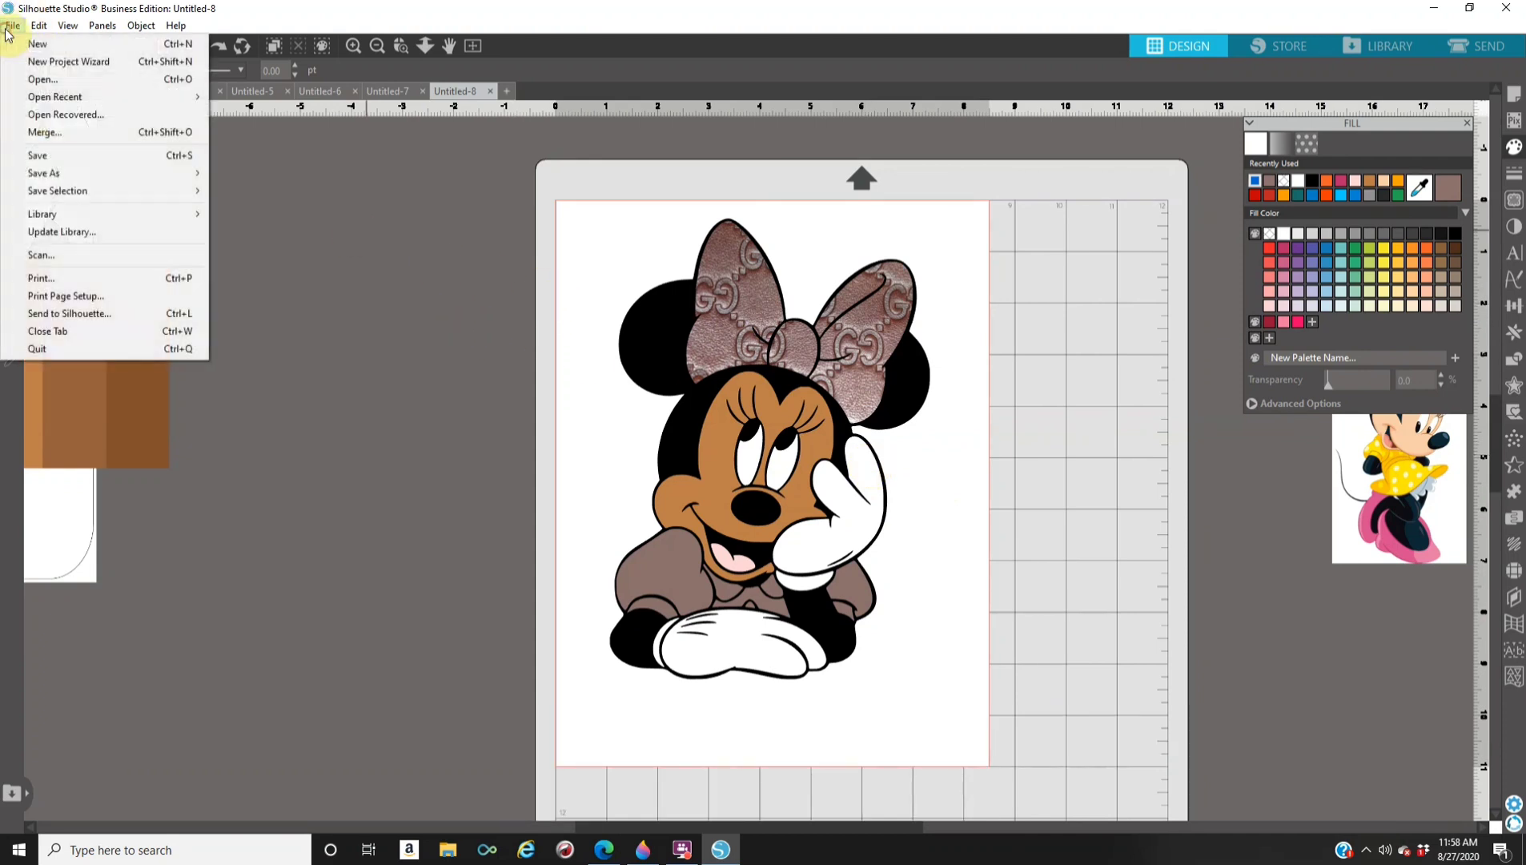
{"action": "mouse_move", "coordinate": [95, 174]}
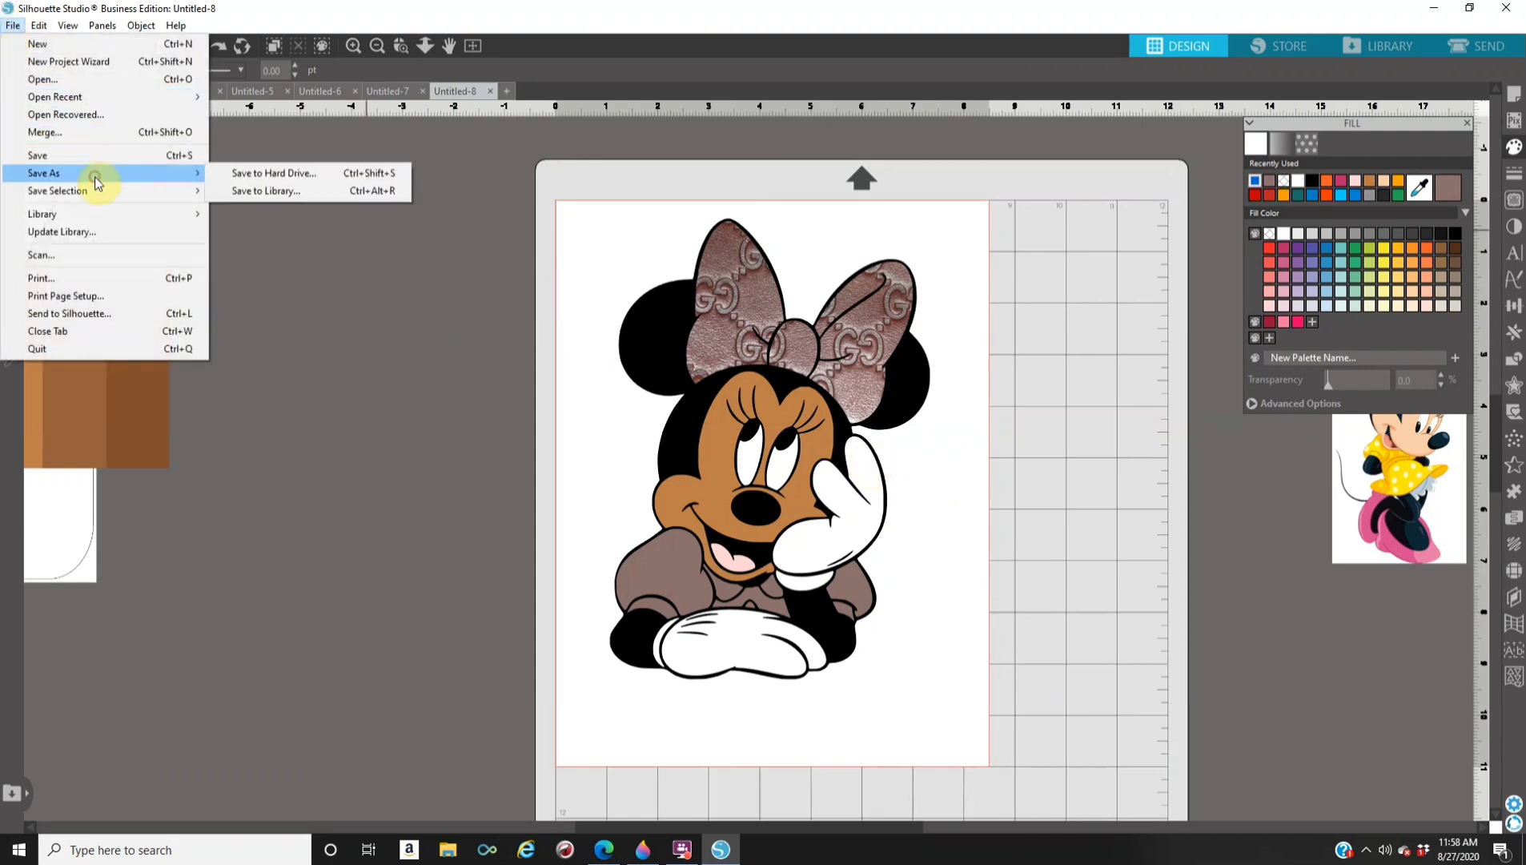
{"action": "left_click", "coordinate": [310, 187]}
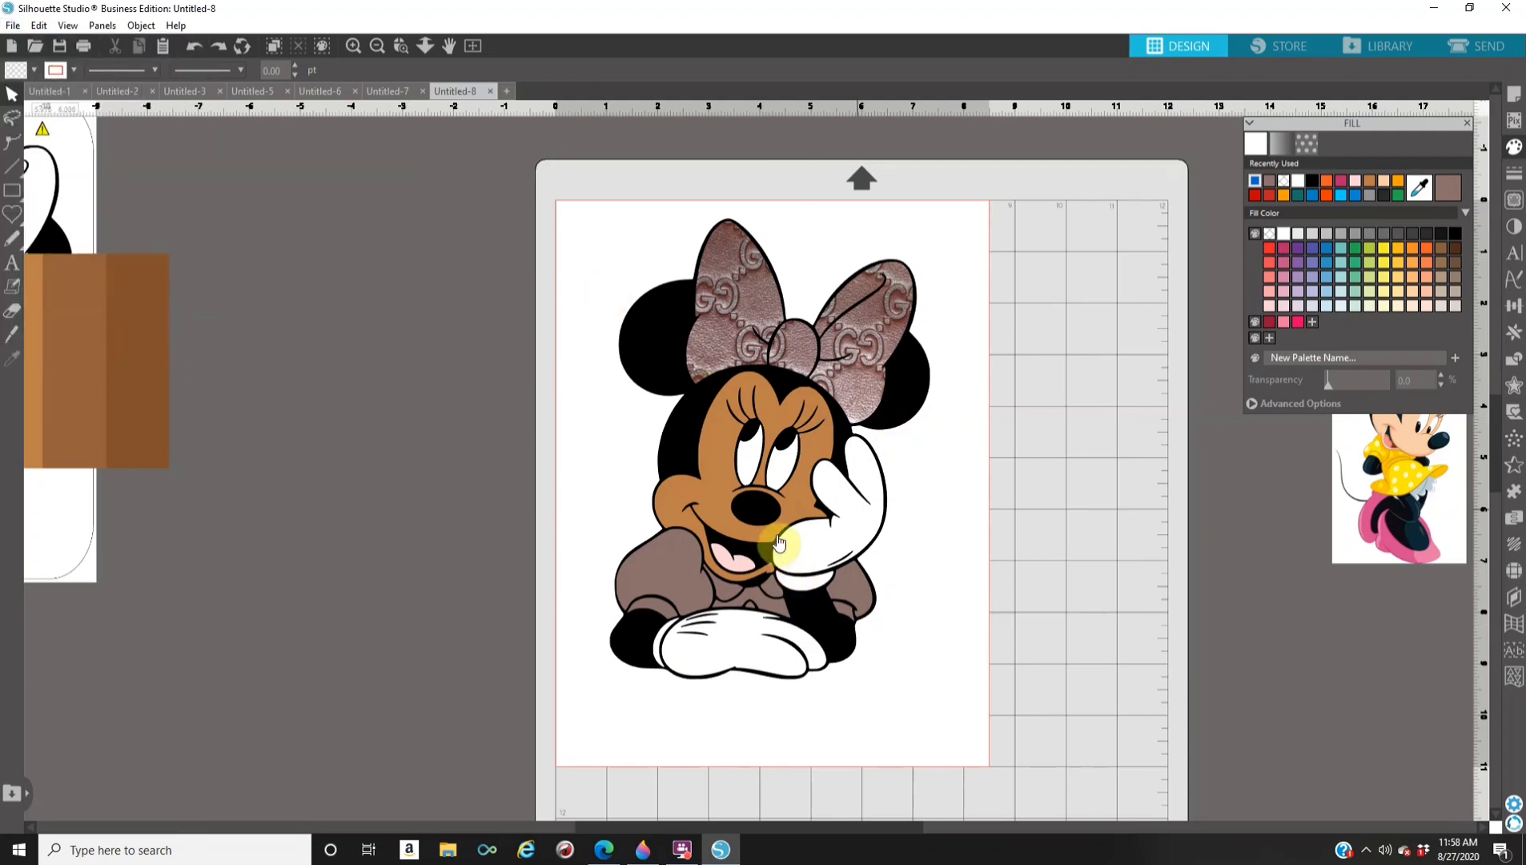
Group all of Minnie's pieces and move the group off the page to the left.
{"action": "left_click_drag", "start_coordinate": [599, 224], "coordinate": [917, 699]}
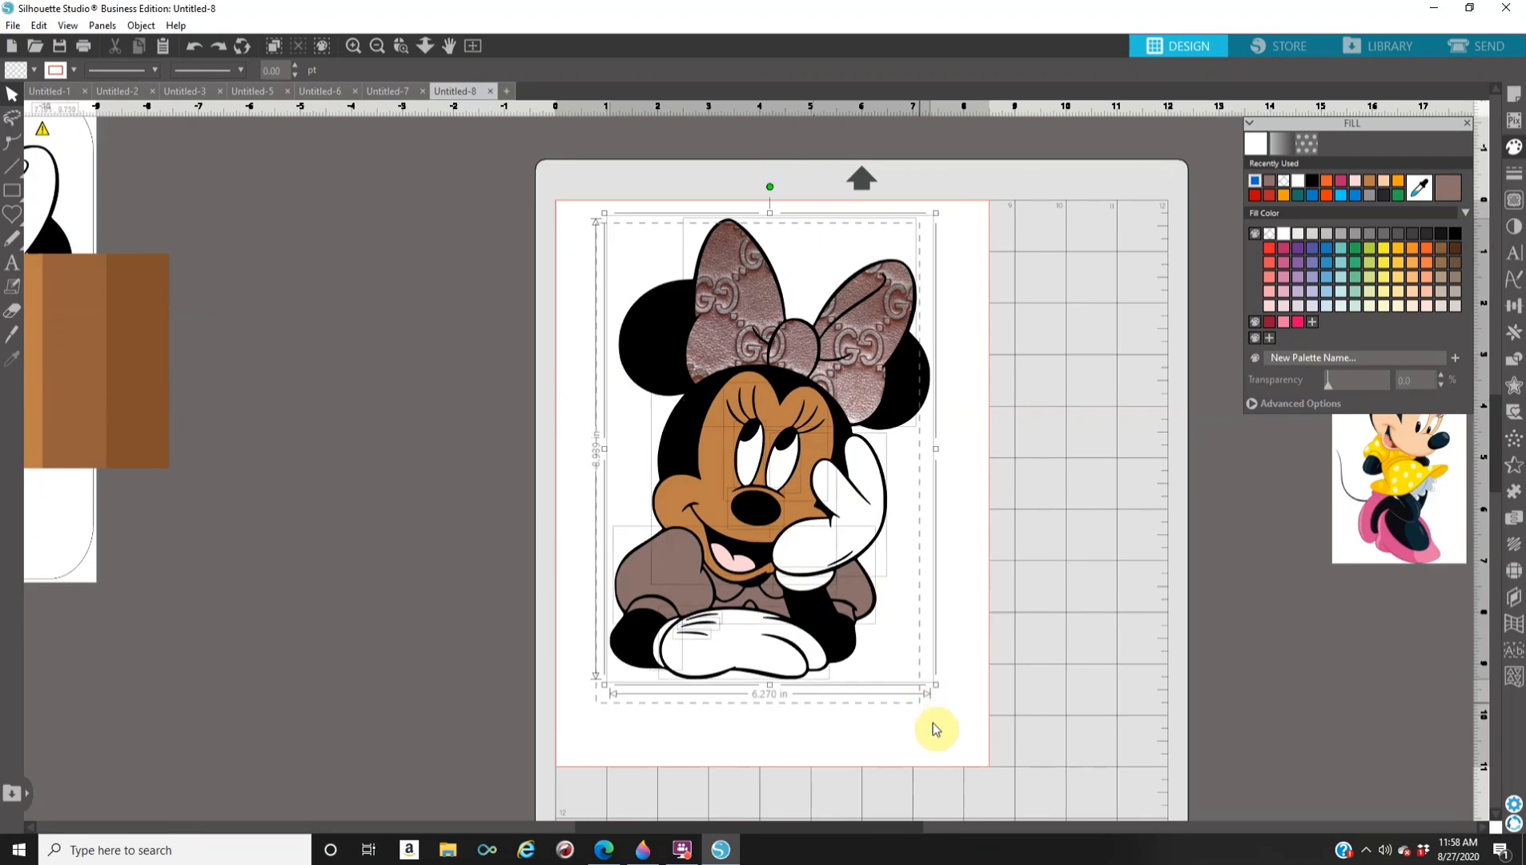
{"action": "right_click", "coordinate": [825, 543]}
{"action": "left_click", "coordinate": [861, 343]}
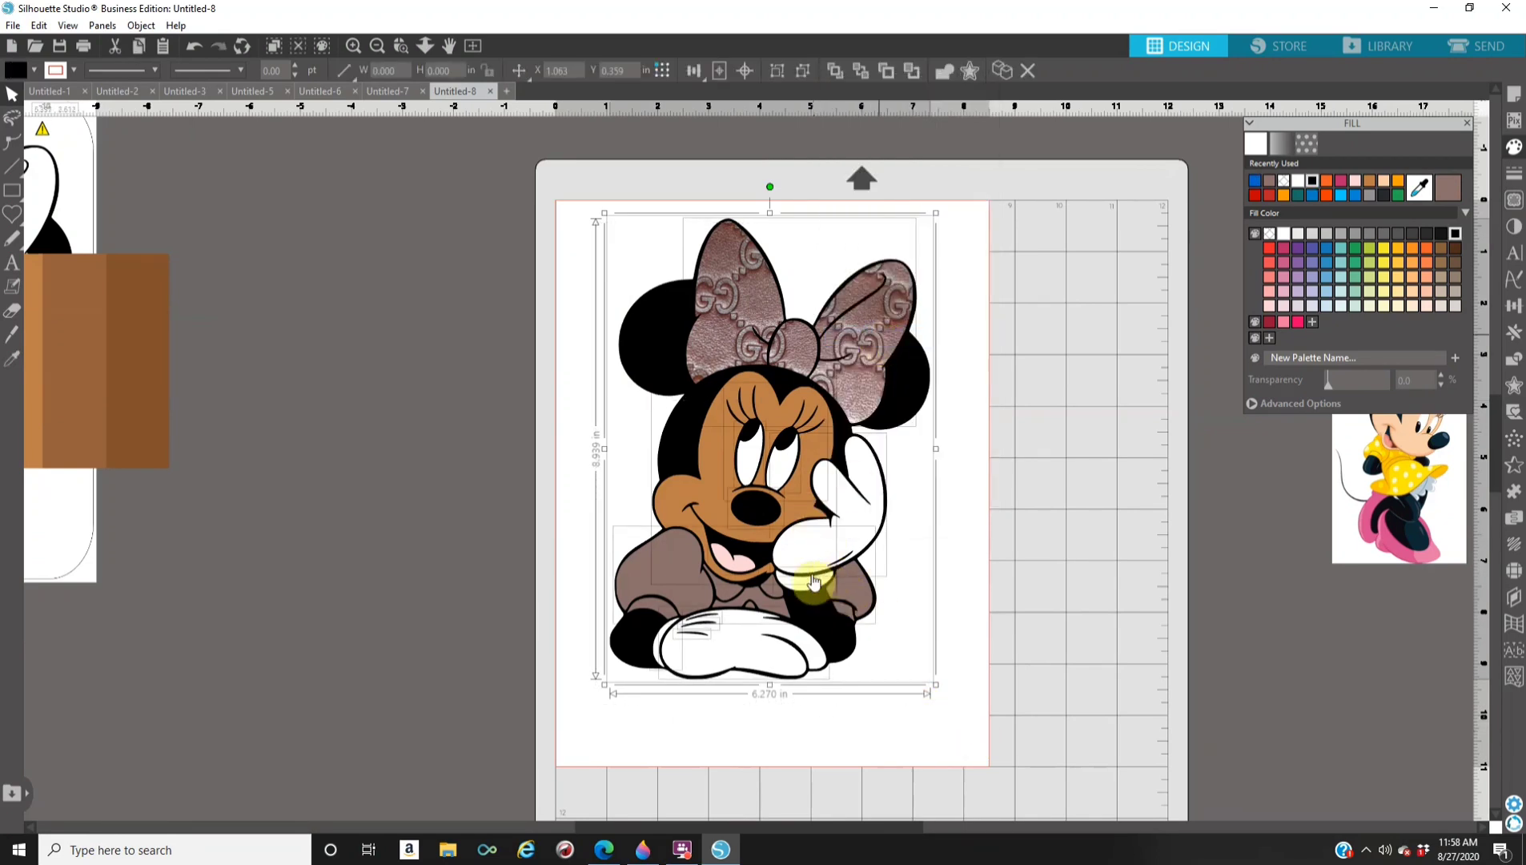
{"action": "left_click_drag", "start_coordinate": [864, 541], "coordinate": [528, 478]}
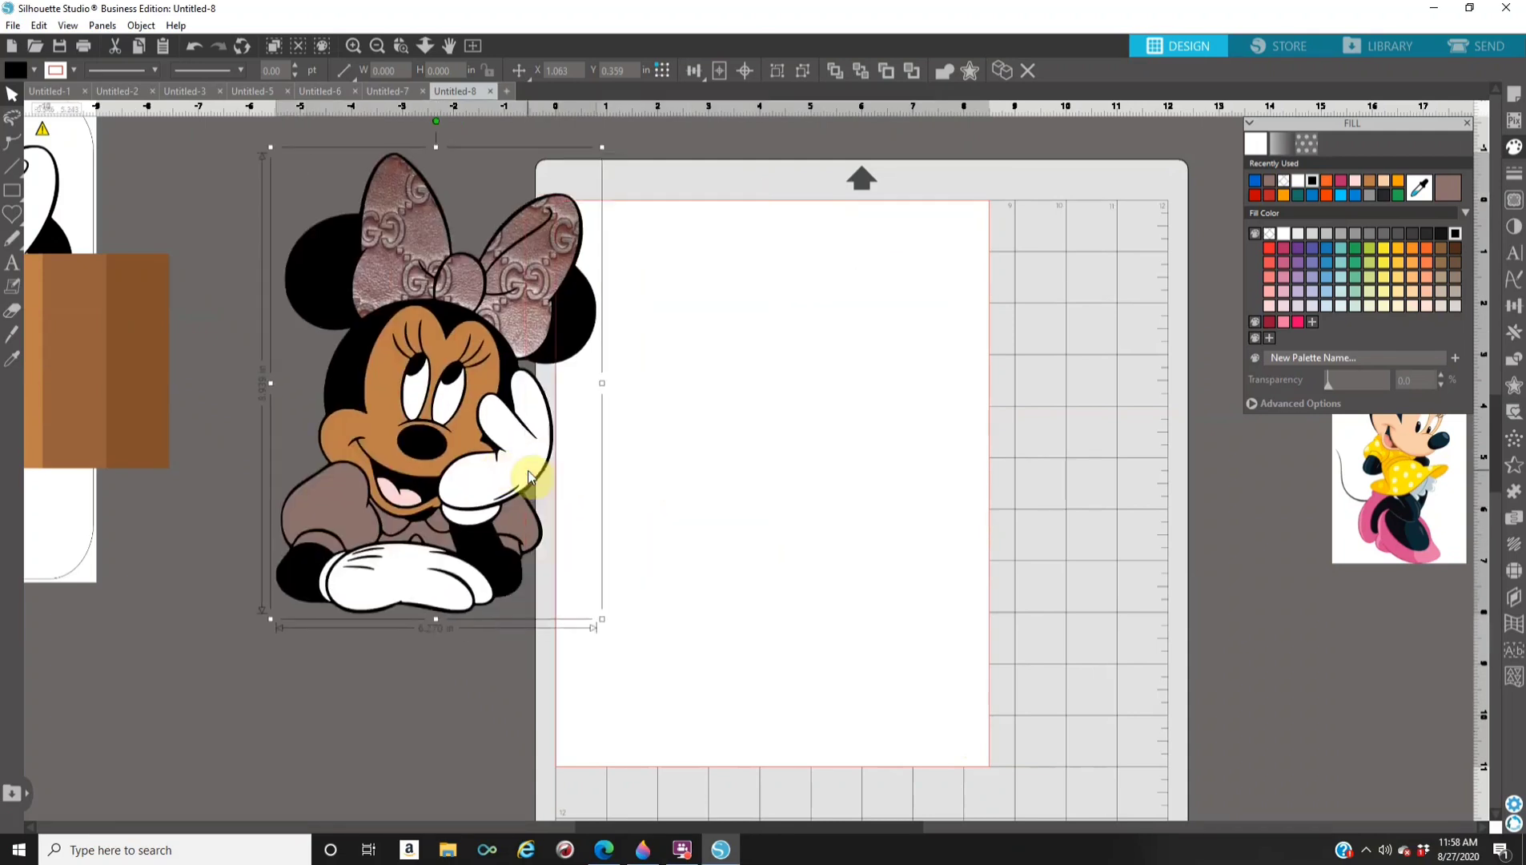
Duplicate the grouped Minnie and place the copy on the page.
{"action": "right_click", "coordinate": [528, 473]}
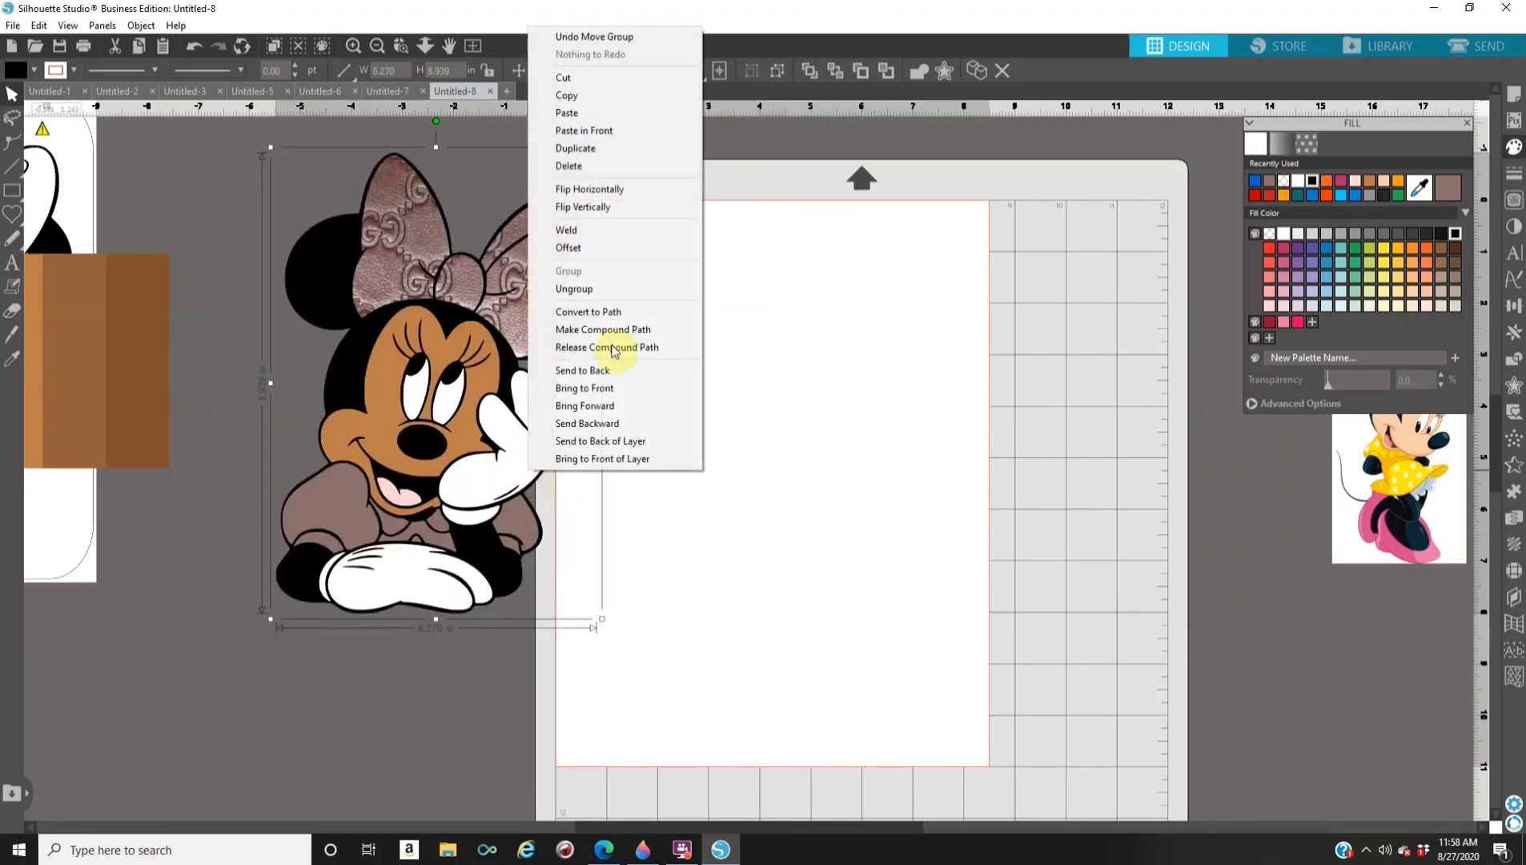
{"action": "left_click", "coordinate": [647, 148]}
{"action": "left_click_drag", "start_coordinate": [489, 494], "coordinate": [817, 546]}
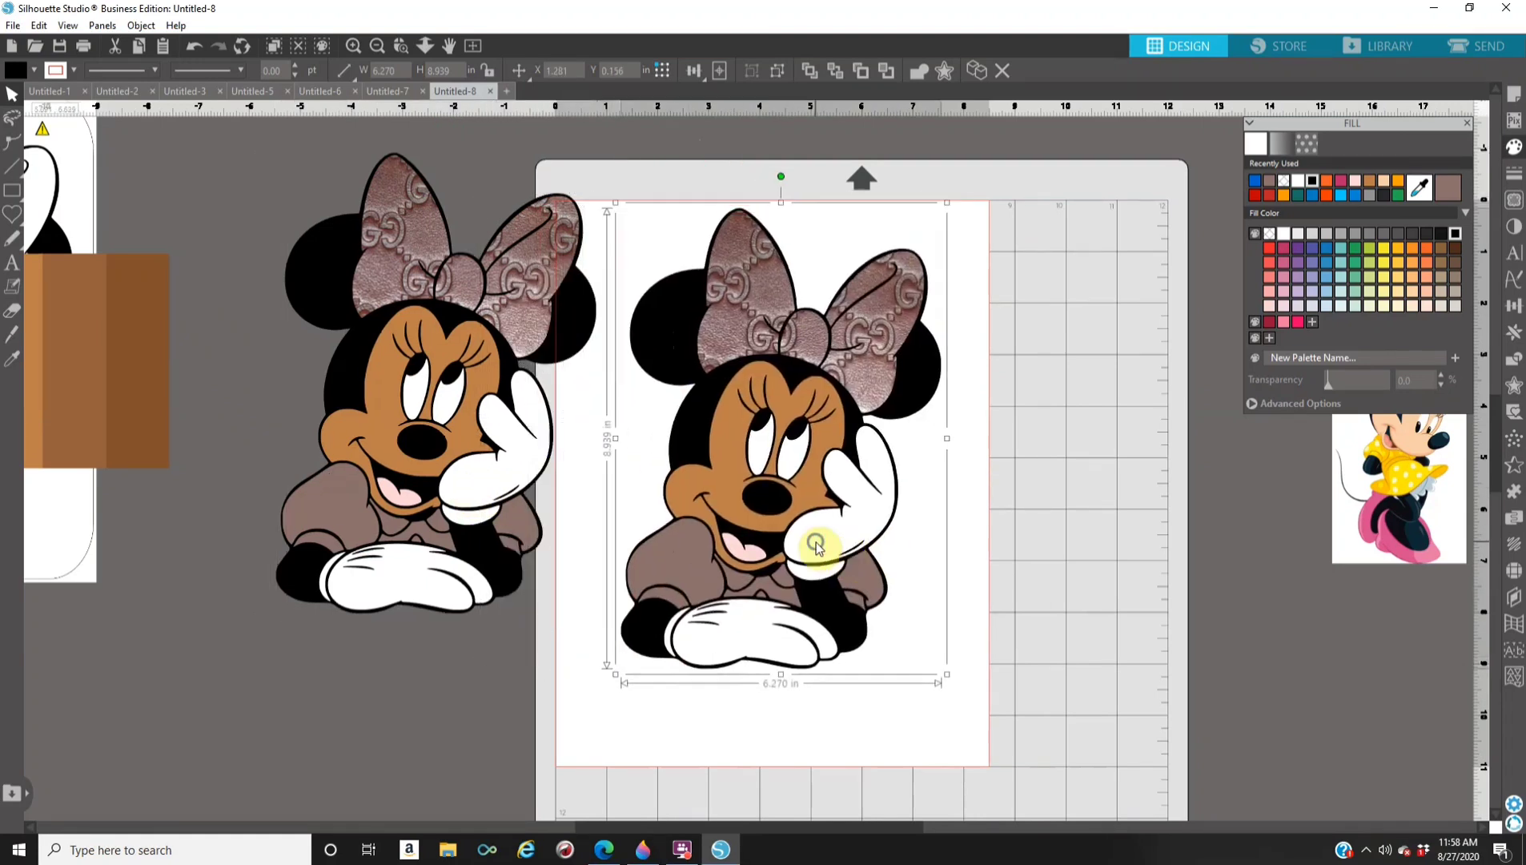
Ungroup the Minnie copy on the page into separate pieces.
{"action": "right_click", "coordinate": [817, 546]}
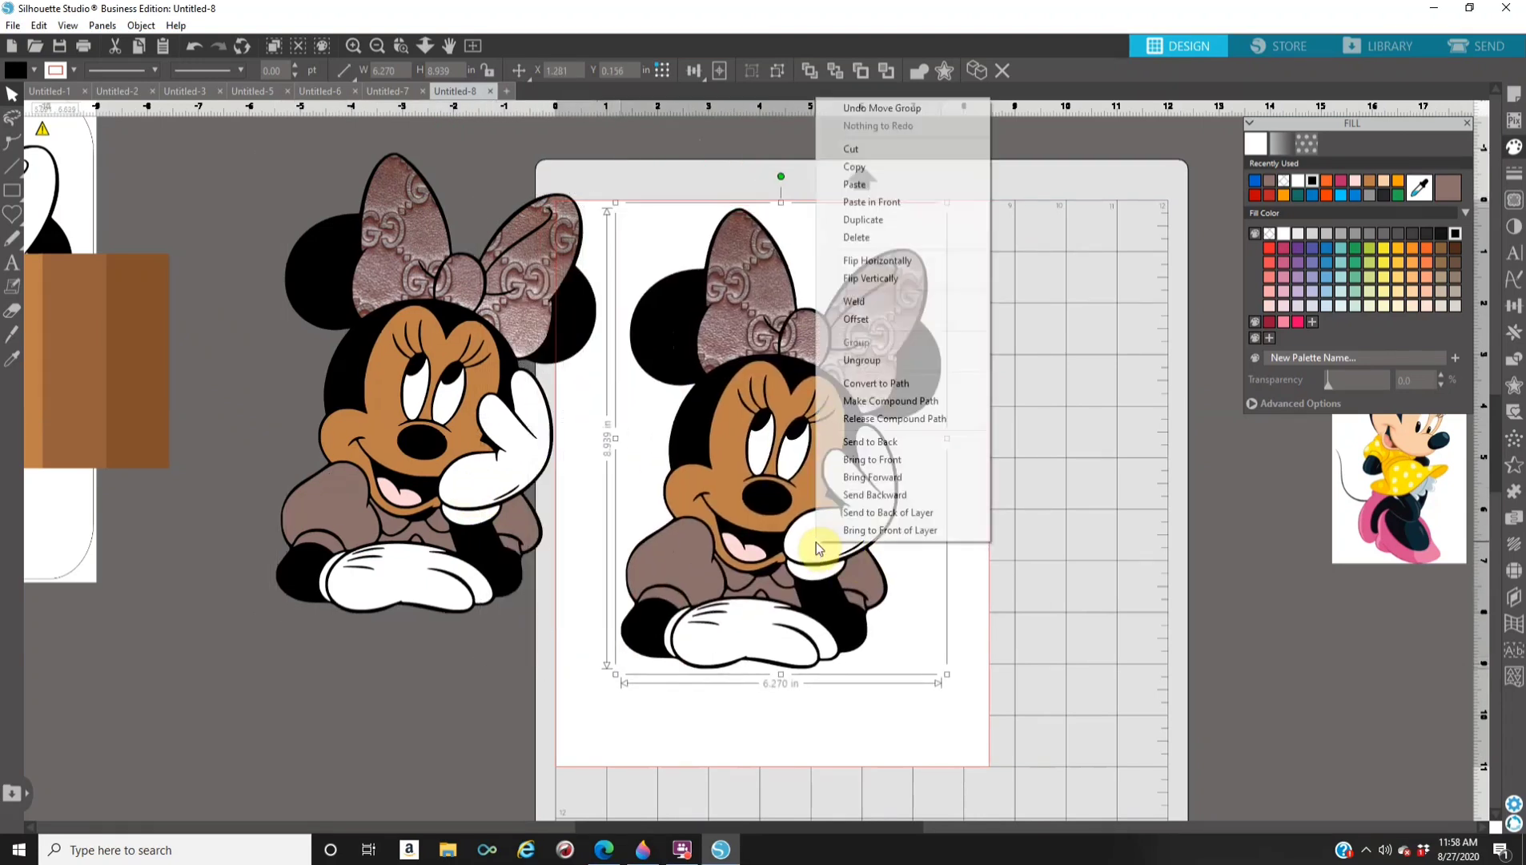
{"action": "left_click", "coordinate": [864, 360]}
{"action": "left_click", "coordinate": [933, 424]}
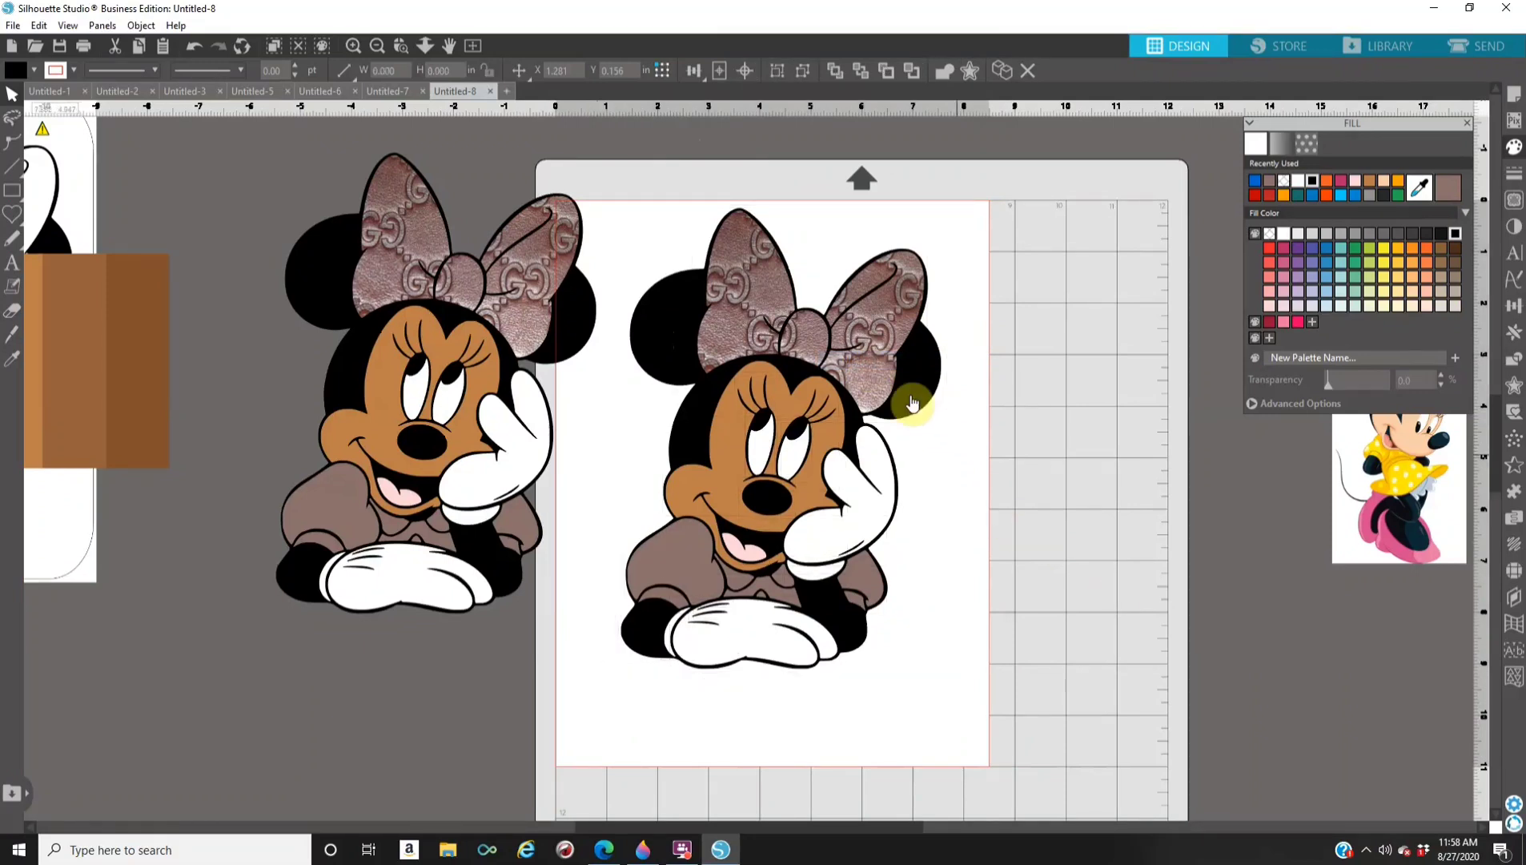
Move the brown skin-tone swatch strip to the right of the Minnie copy on the page.
{"action": "left_click", "coordinate": [722, 498]}
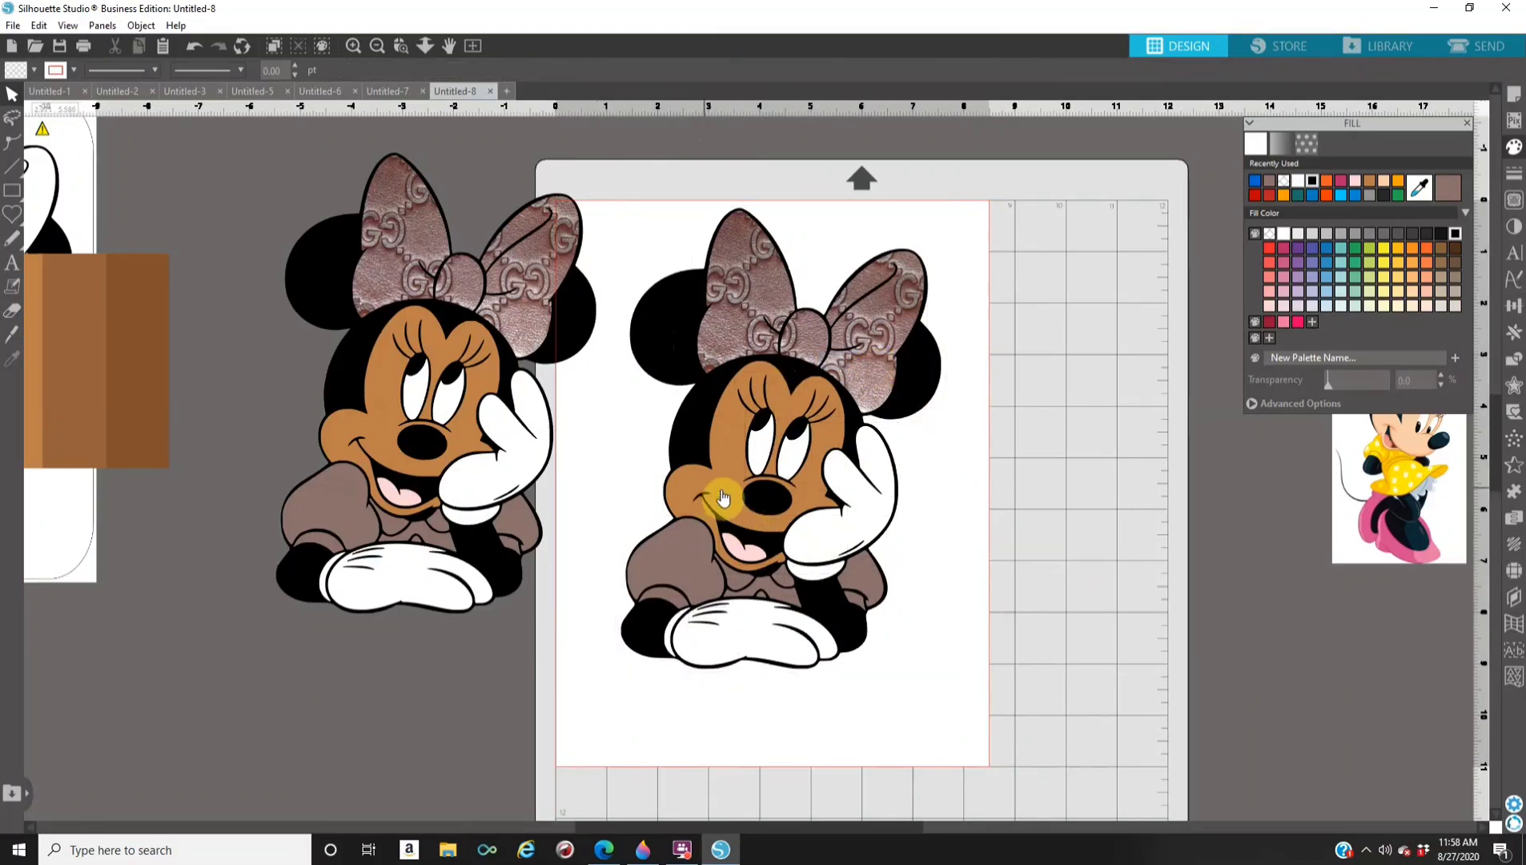
{"action": "left_click_drag", "start_coordinate": [129, 378], "coordinate": [911, 756]}
{"action": "left_click_drag", "start_coordinate": [1085, 688], "coordinate": [1232, 509]}
Recolor the Minnie copy's face with the orange-tan swatch, and replace it with the lightest tan sampled from the swatch strip.
{"action": "left_click", "coordinate": [805, 499]}
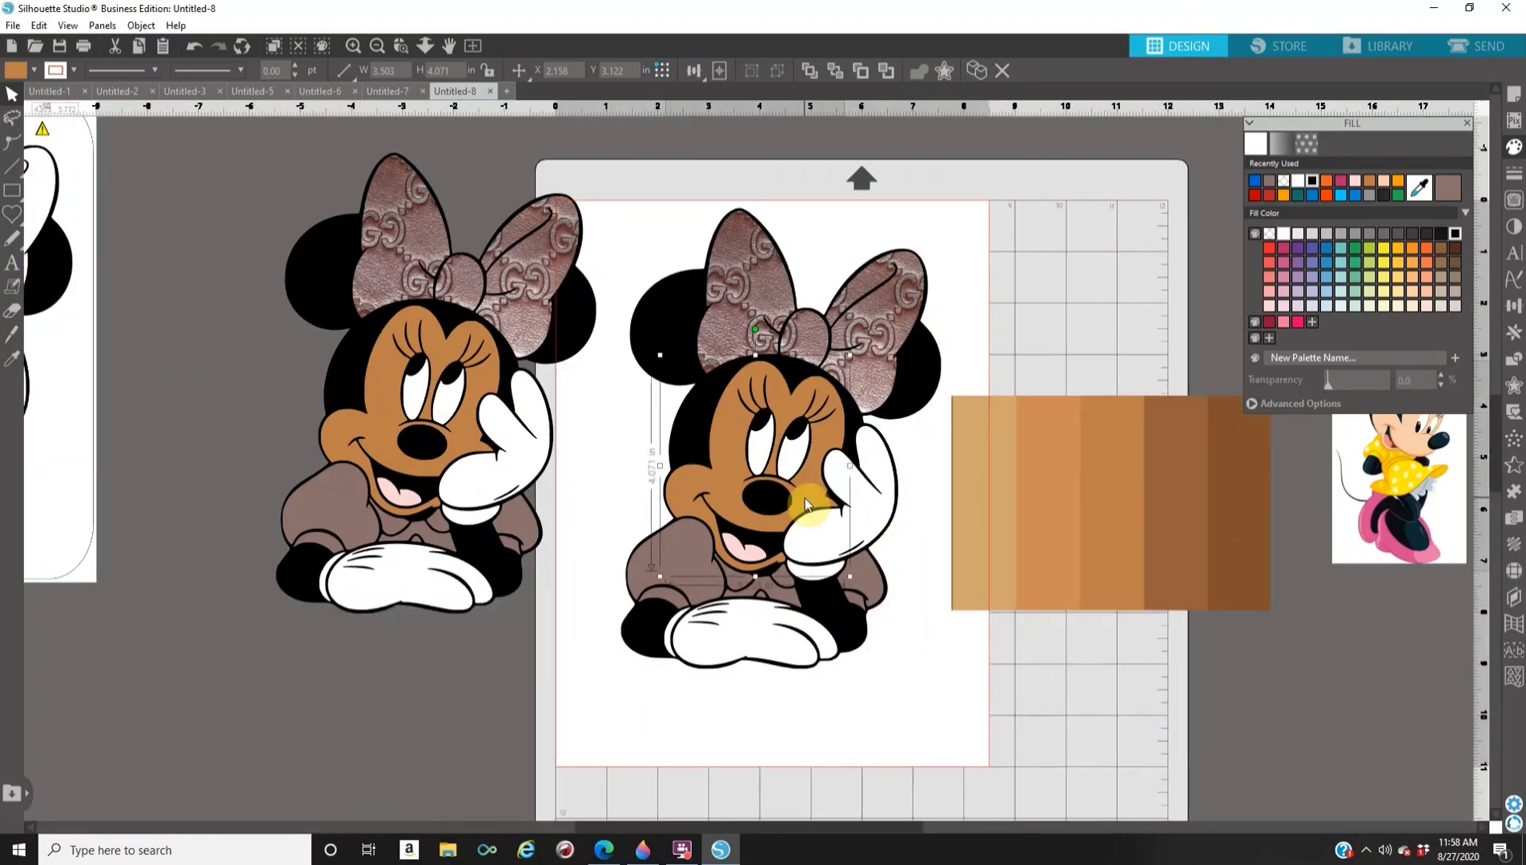
{"action": "left_click", "coordinate": [1423, 188]}
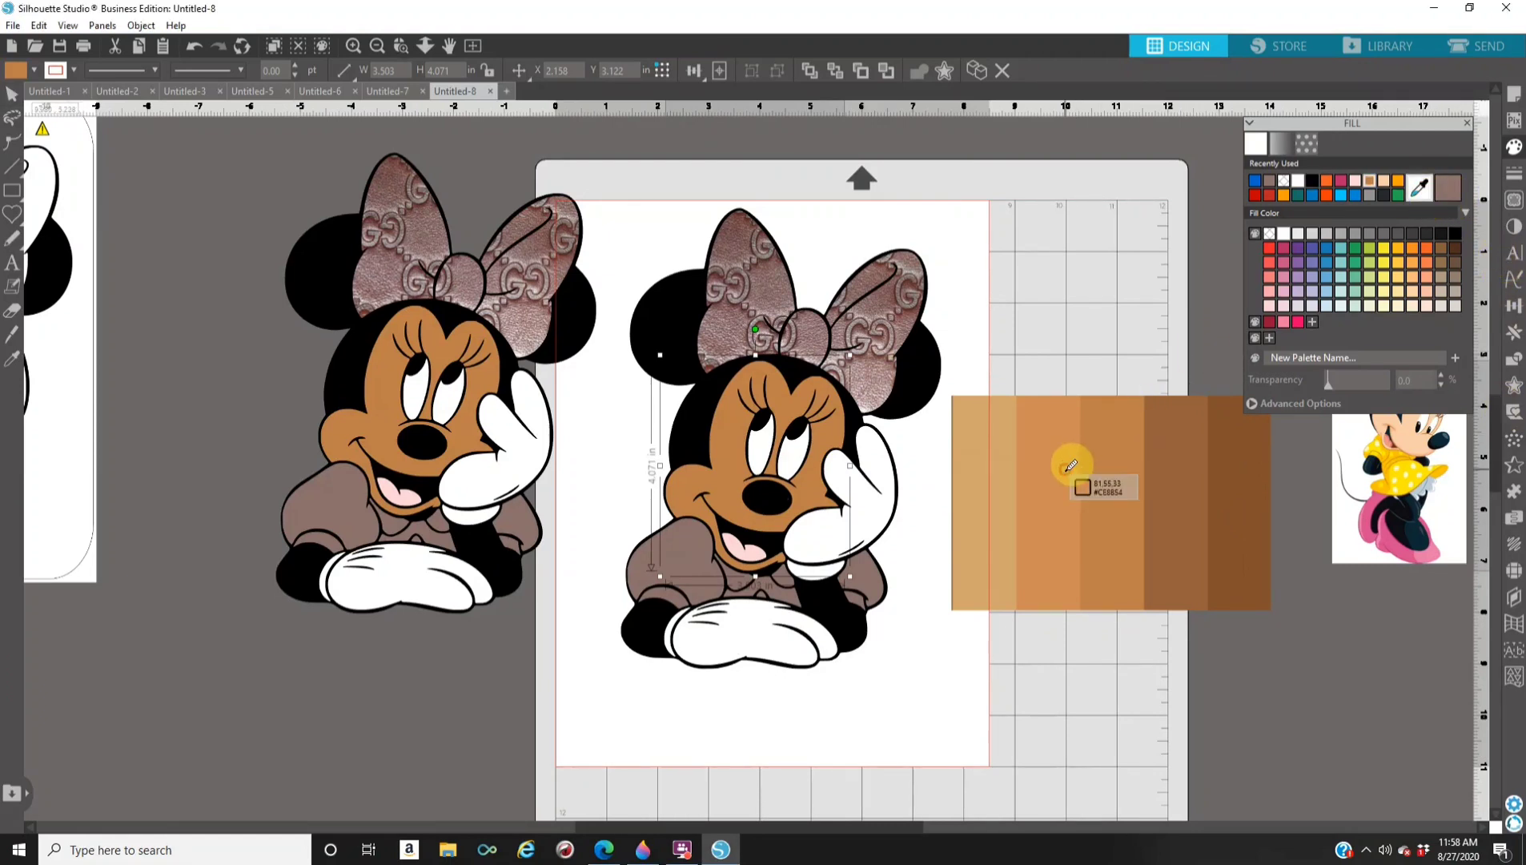
{"action": "left_click", "coordinate": [1065, 470]}
{"action": "left_click", "coordinate": [1420, 189]}
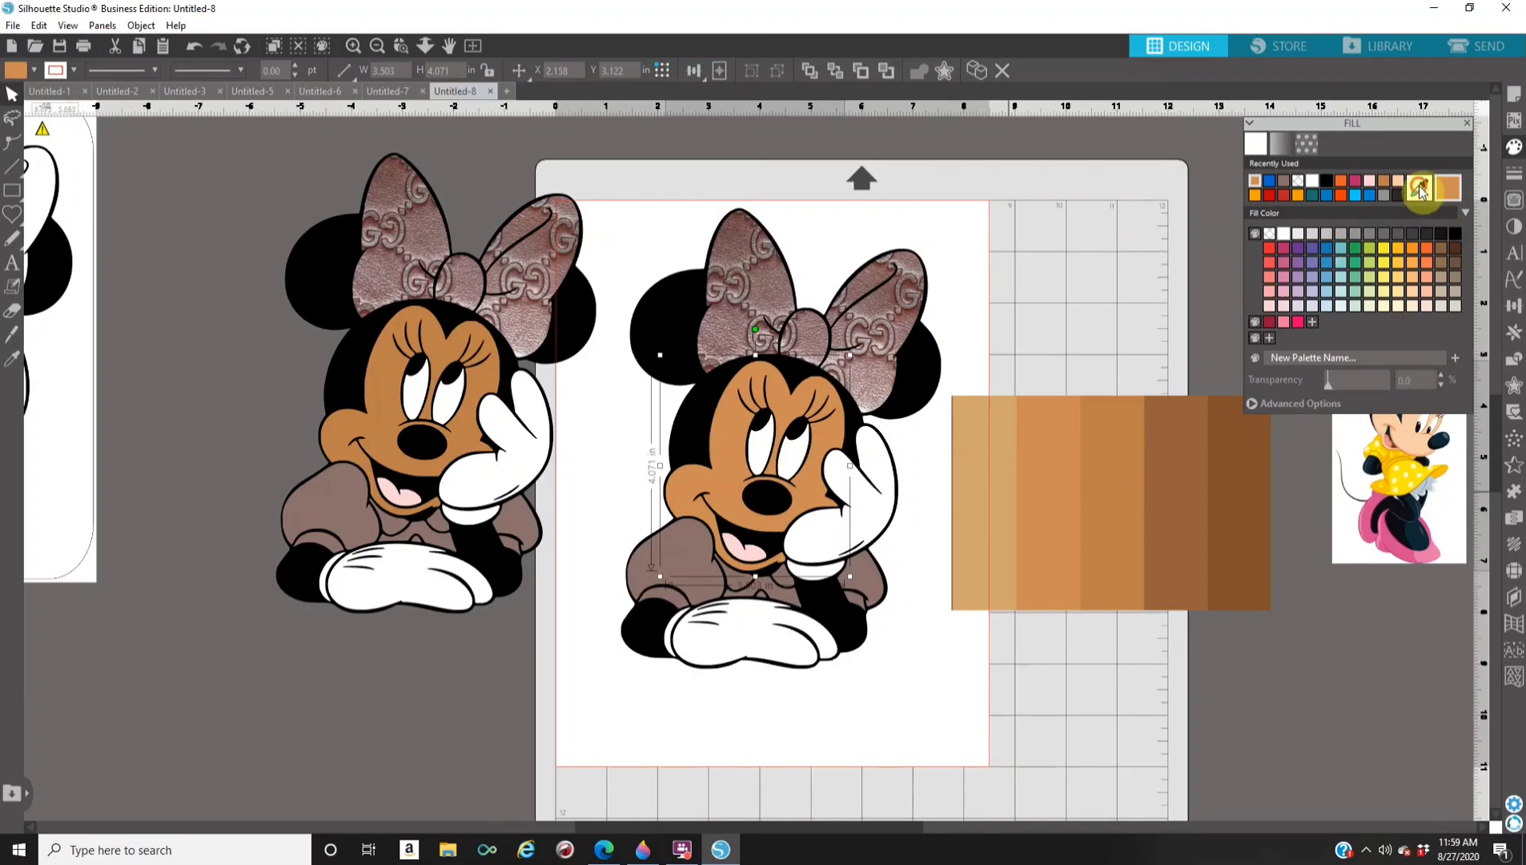
{"action": "left_click", "coordinate": [995, 504]}
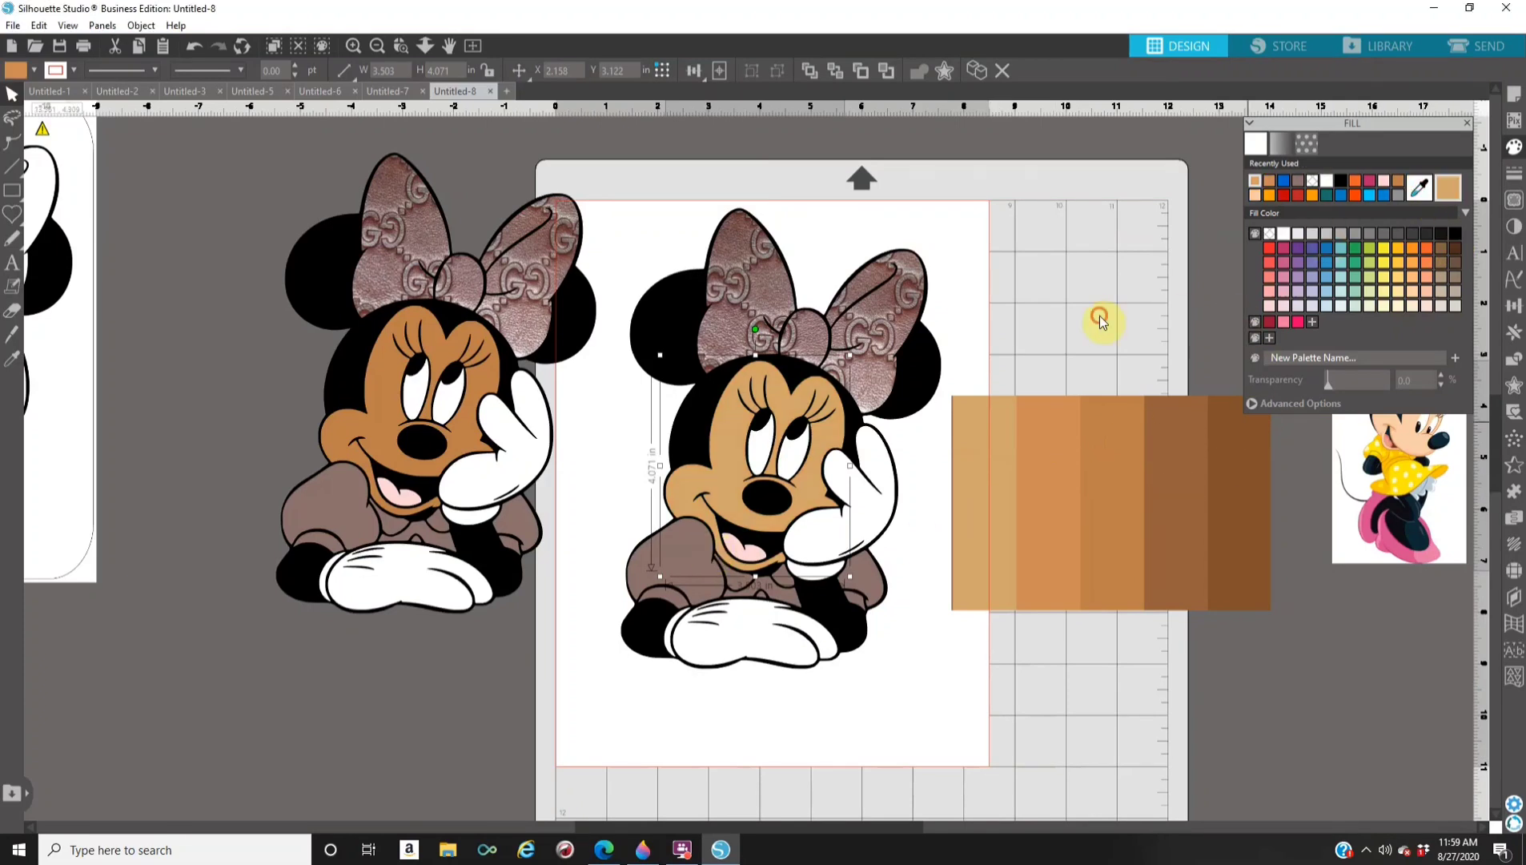
Copy the coloured puzzle pattern from the browser's Autism Awareness background results, paste it into the Silhouette Studio design and move the brown palette aside.
{"action": "left_click", "coordinate": [1196, 534]}
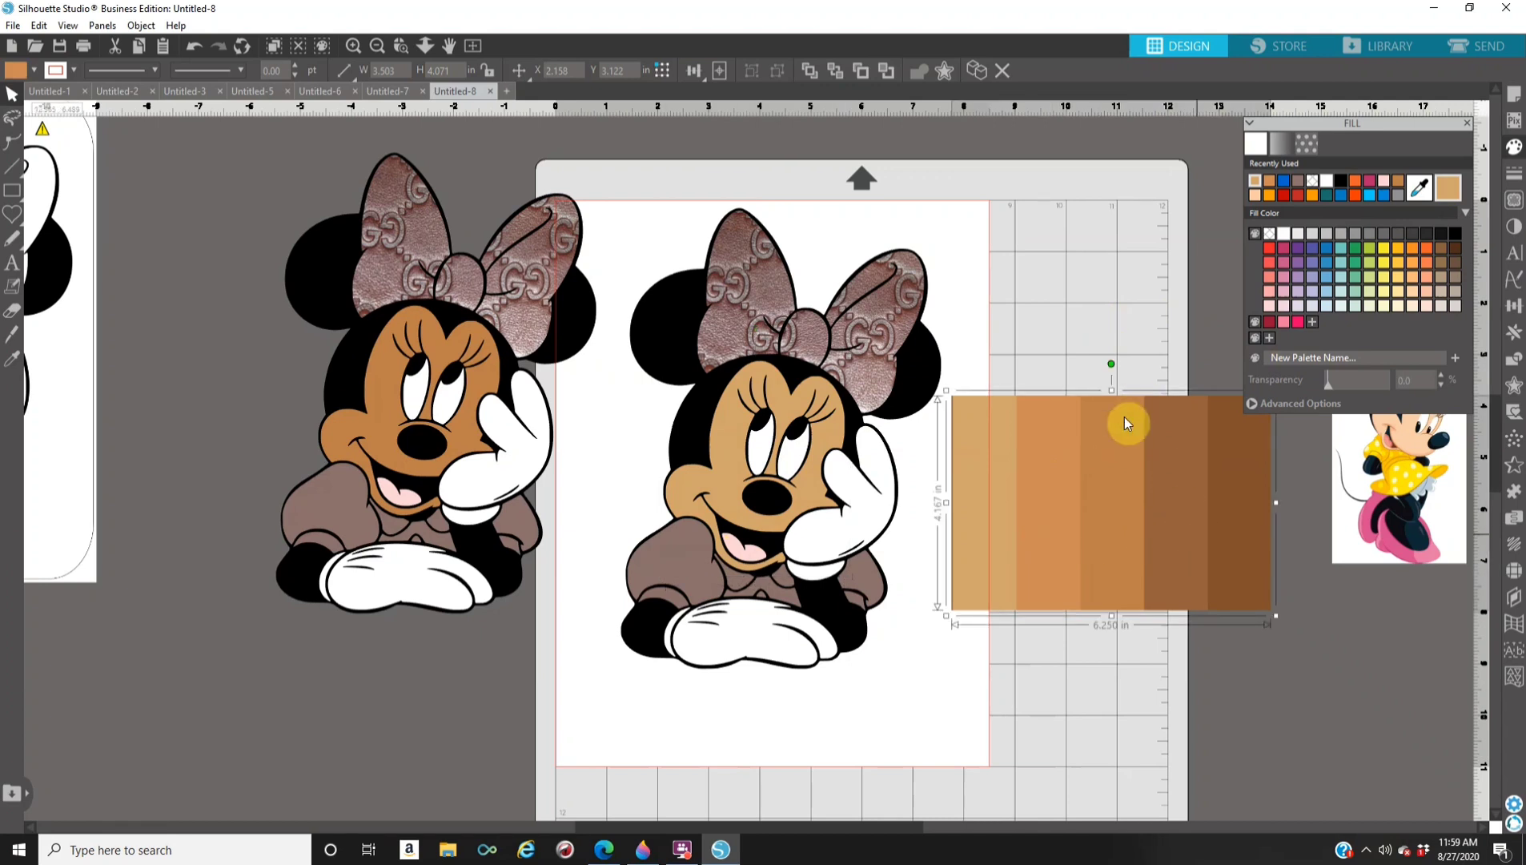
{"action": "left_click", "coordinate": [604, 849]}
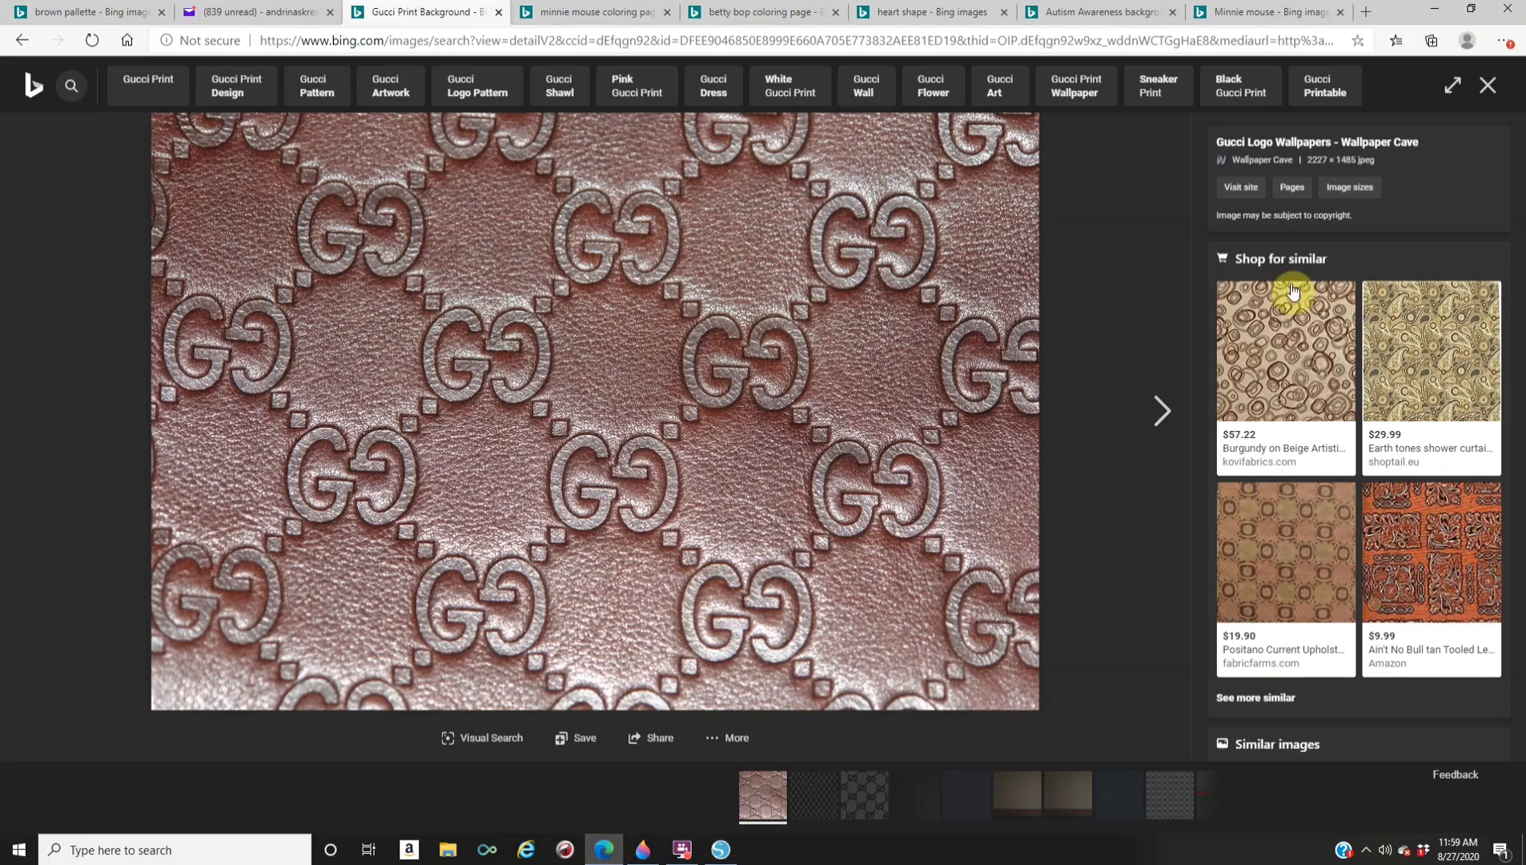
{"action": "left_click", "coordinate": [1073, 11]}
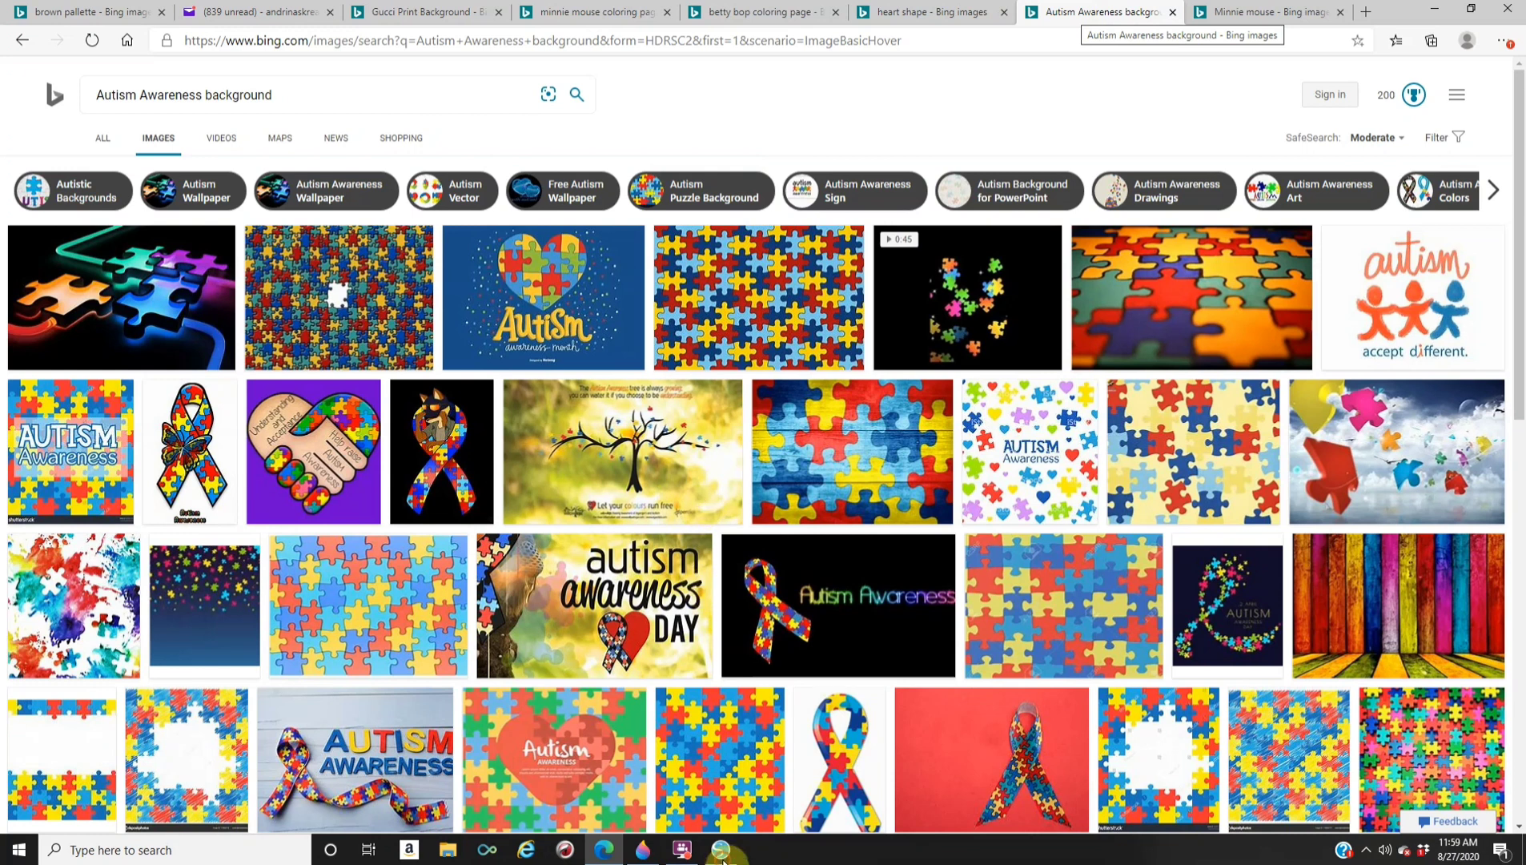
{"action": "key", "text": "alt+Tab"}
{"action": "right_click", "coordinate": [1075, 271]}
{"action": "left_click", "coordinate": [1121, 354]}
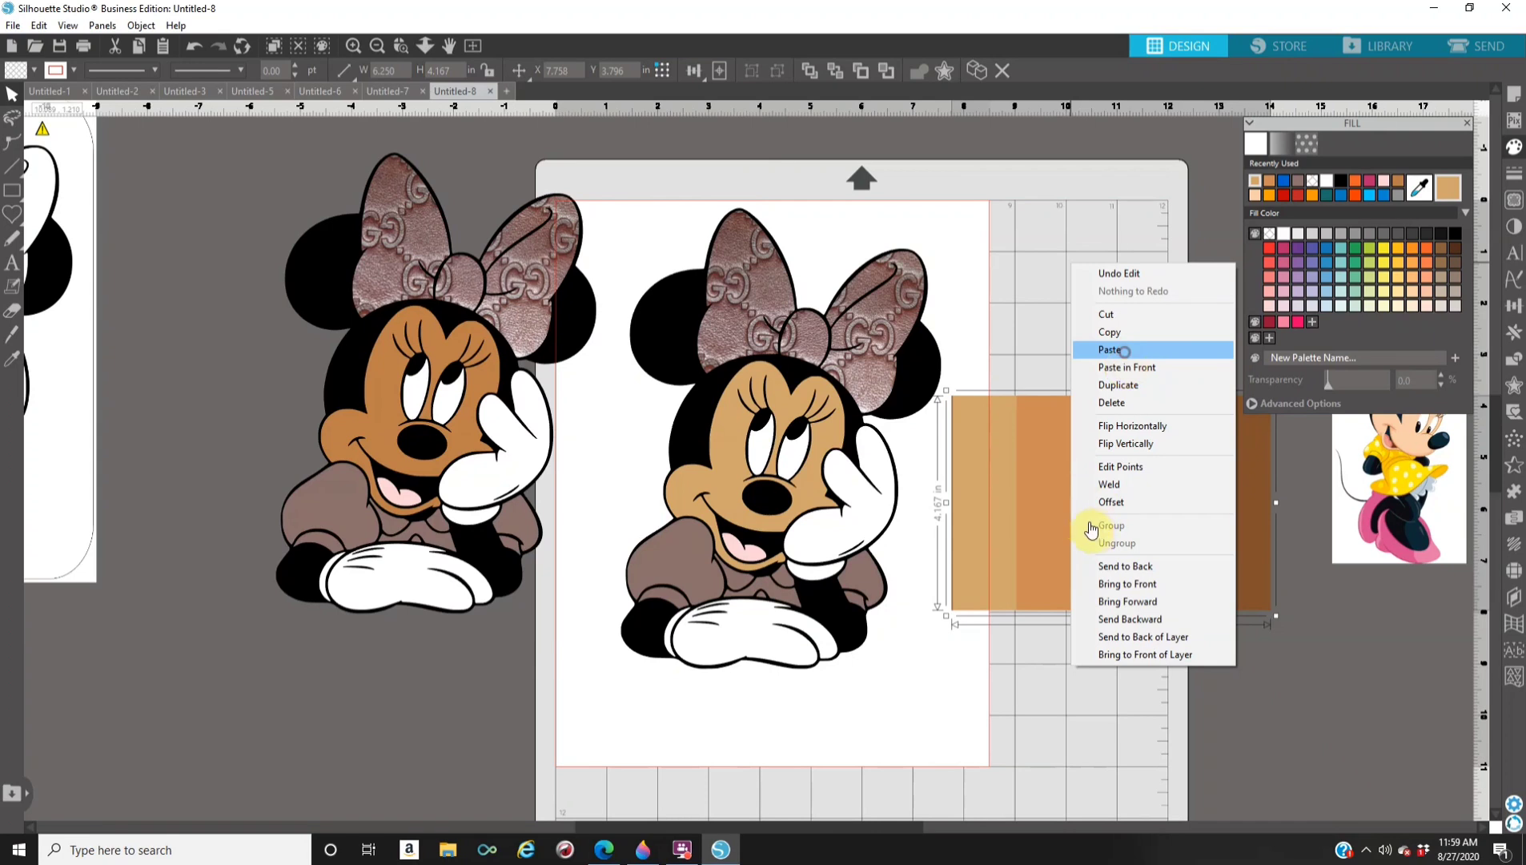
{"action": "left_click_drag", "start_coordinate": [1144, 535], "coordinate": [1361, 577]}
Send the puzzle pattern to the back, position it behind the lighter-faced Minnie's bow and crop it to the bow shape.
{"action": "left_click", "coordinate": [950, 569]}
{"action": "right_click", "coordinate": [950, 569]}
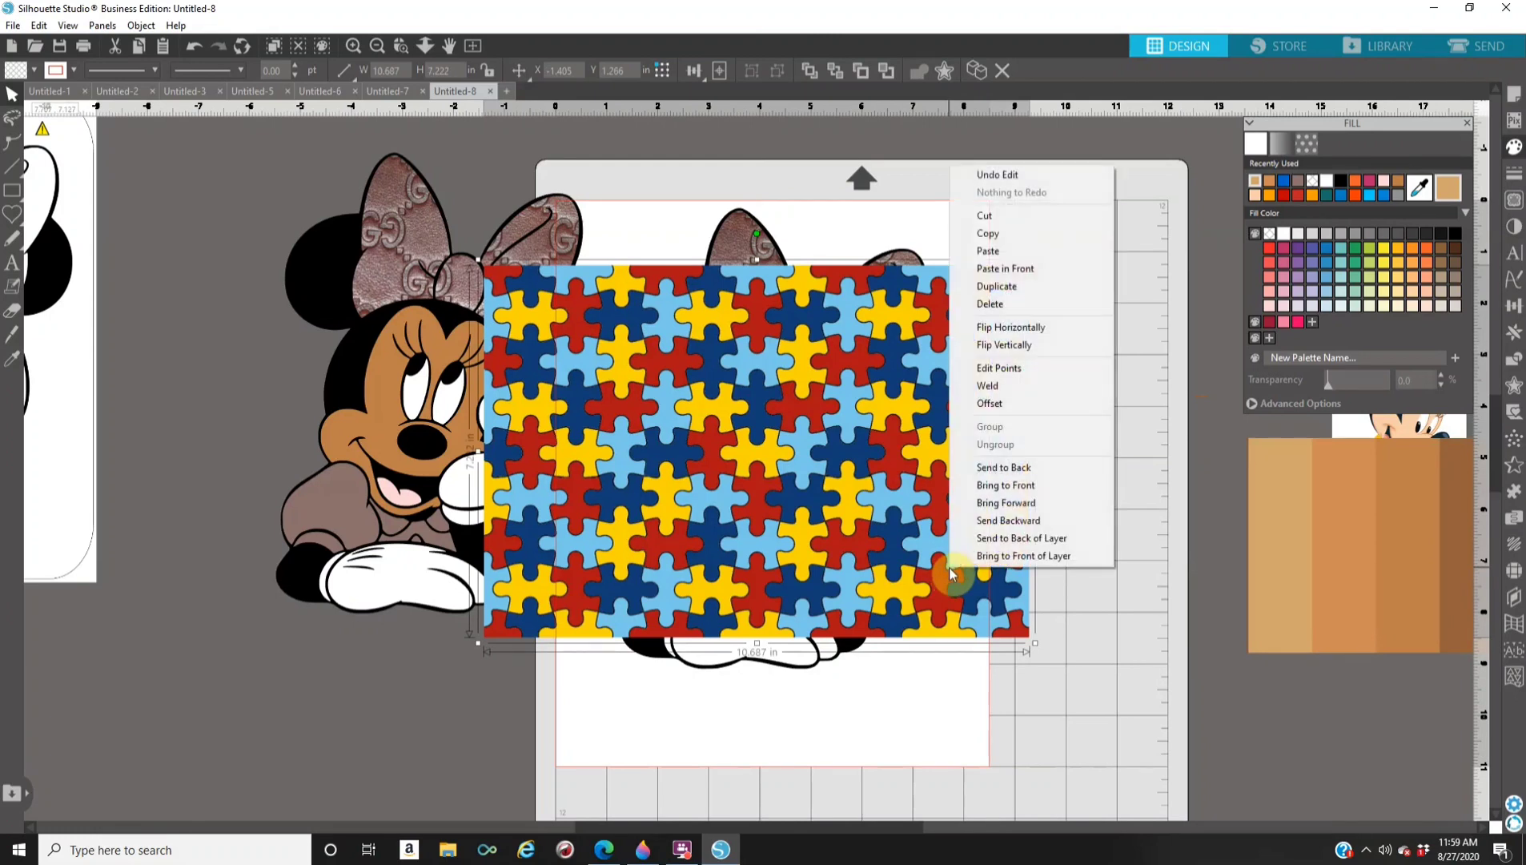
{"action": "left_click", "coordinate": [1041, 468]}
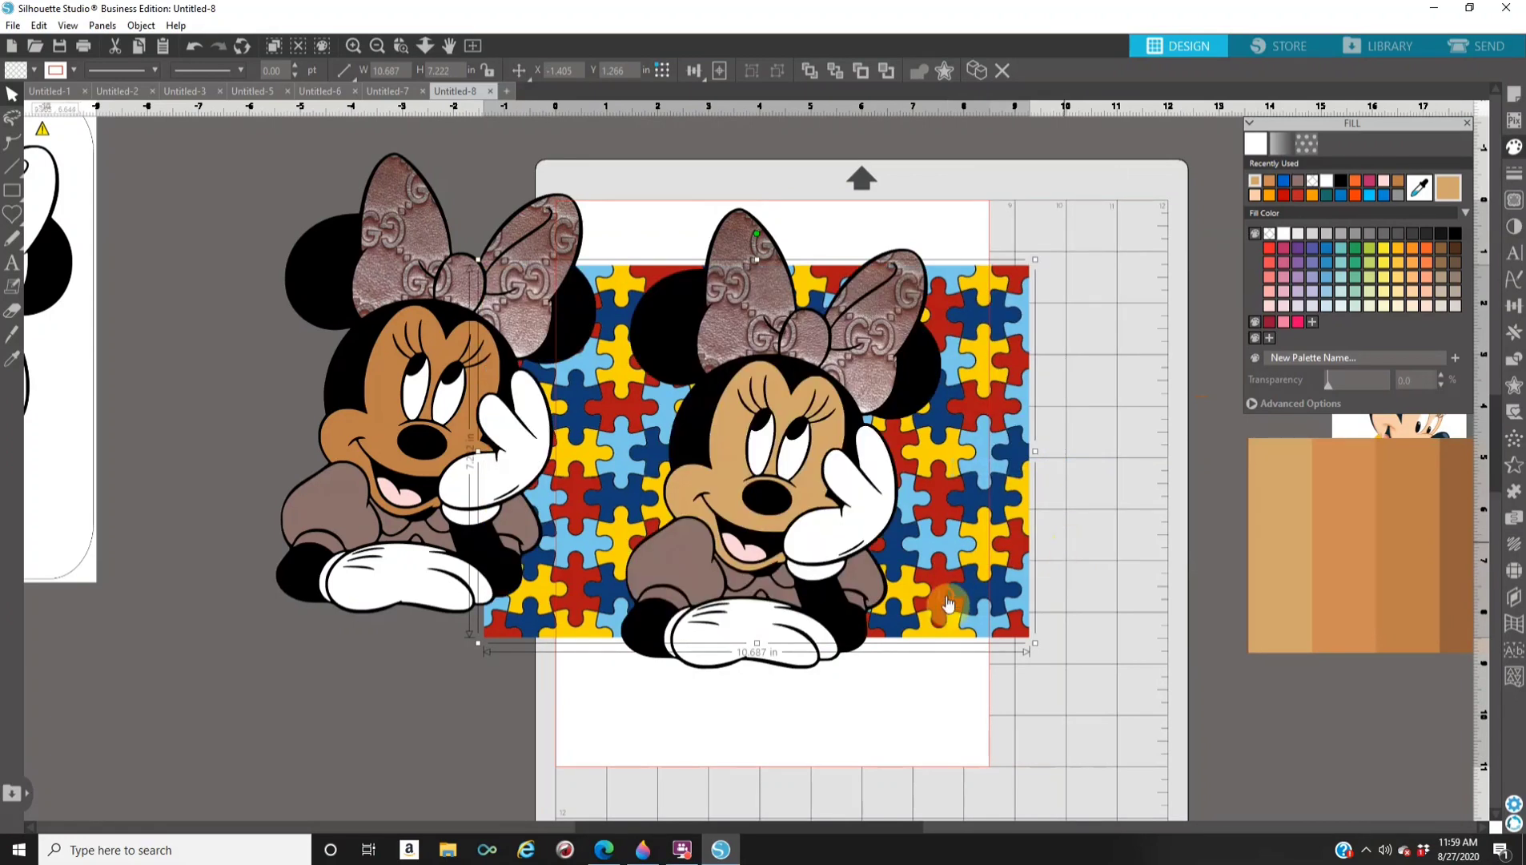
{"action": "left_click_drag", "start_coordinate": [945, 594], "coordinate": [972, 524]}
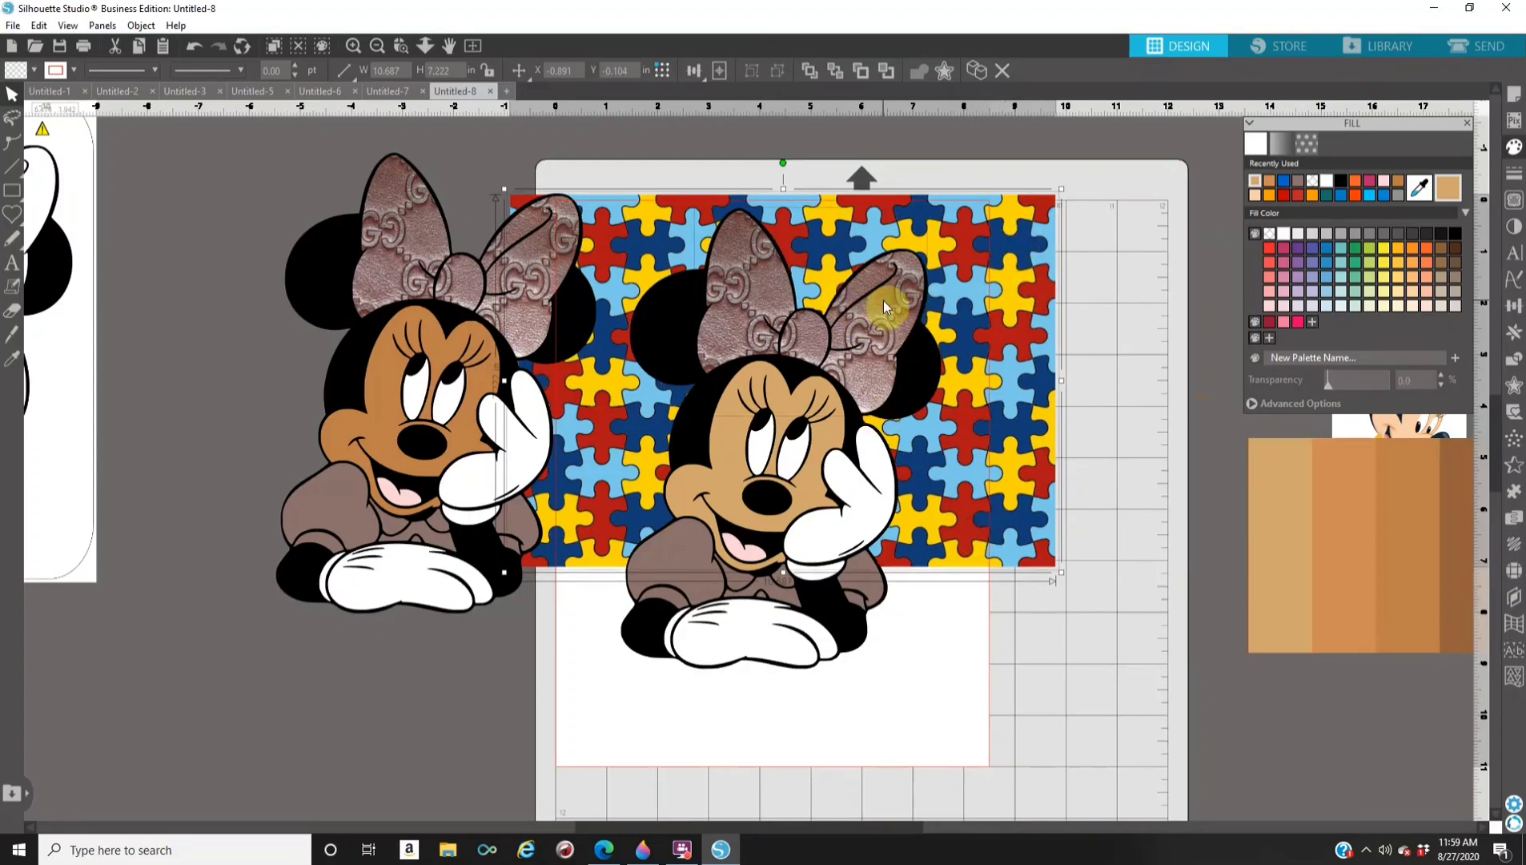
{"action": "left_click", "coordinate": [1514, 362]}
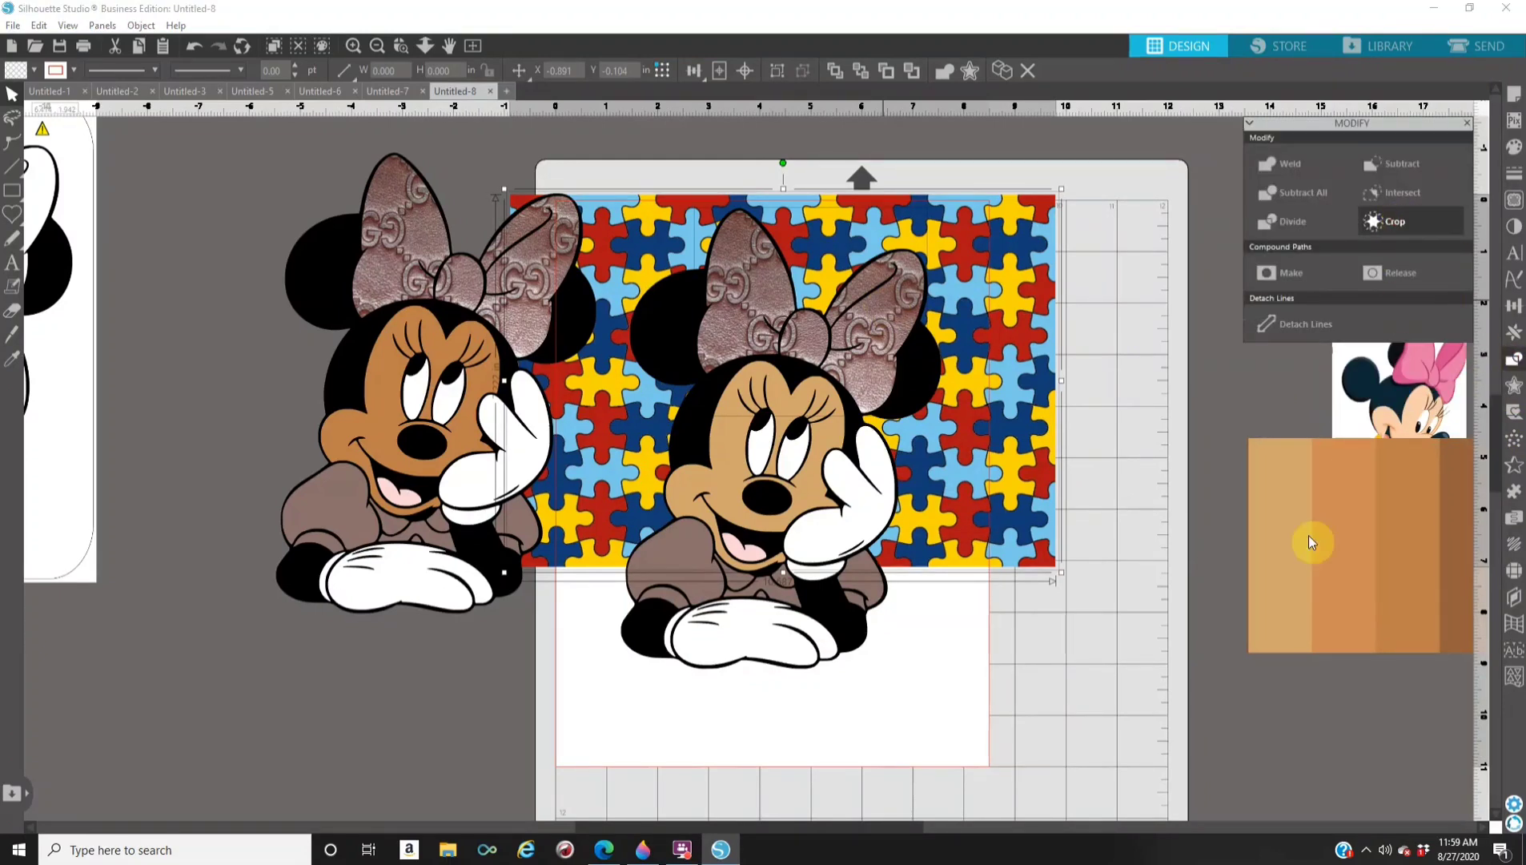
Fill the puzzle-bow Minnie's dress with the yellow sampled from her bow.
{"action": "left_click", "coordinate": [682, 565]}
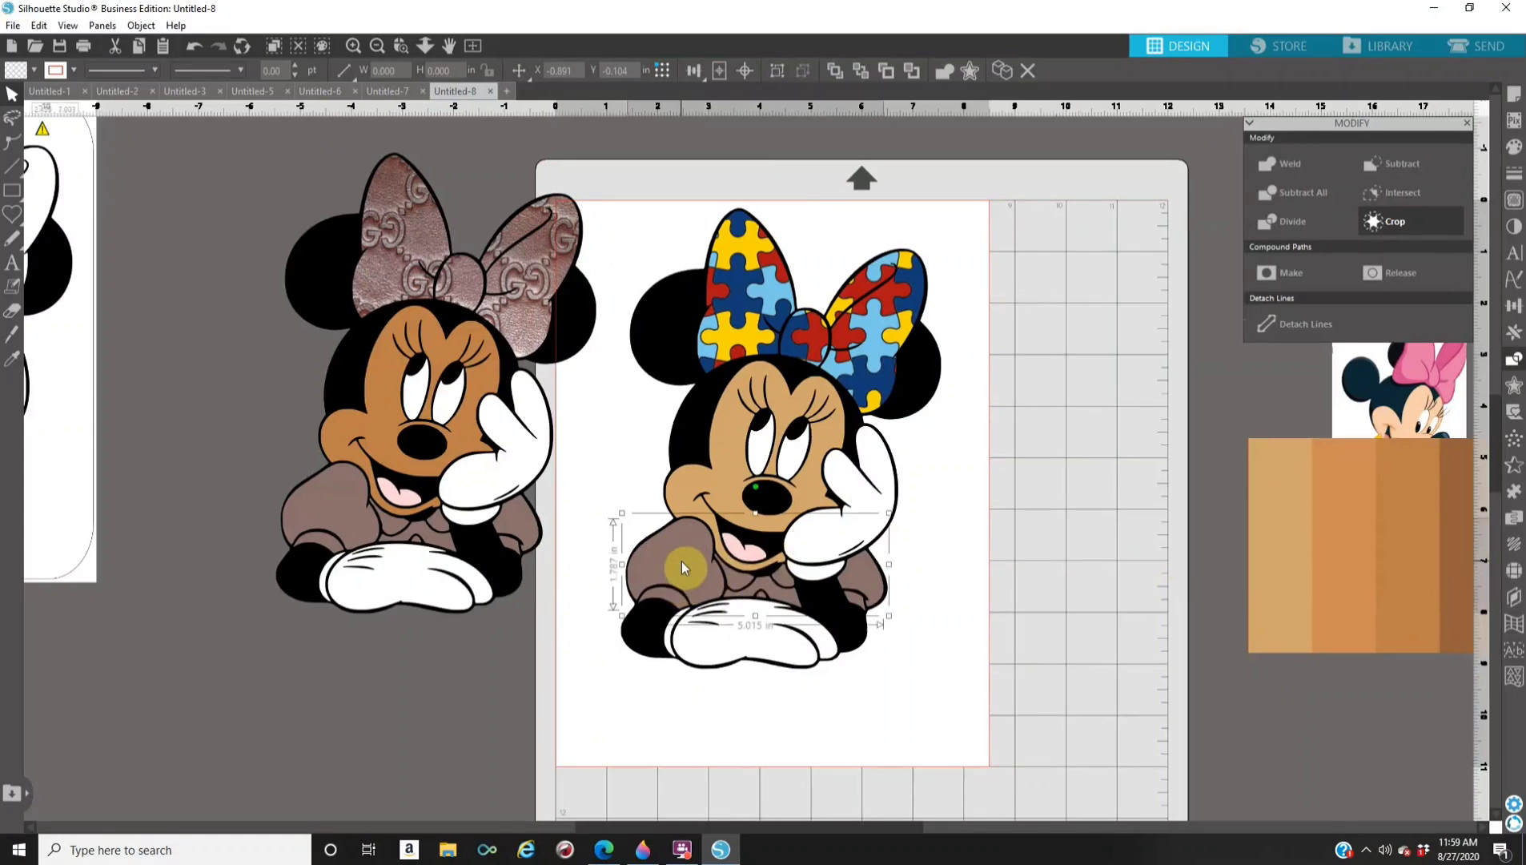
{"action": "left_click", "coordinate": [1514, 149]}
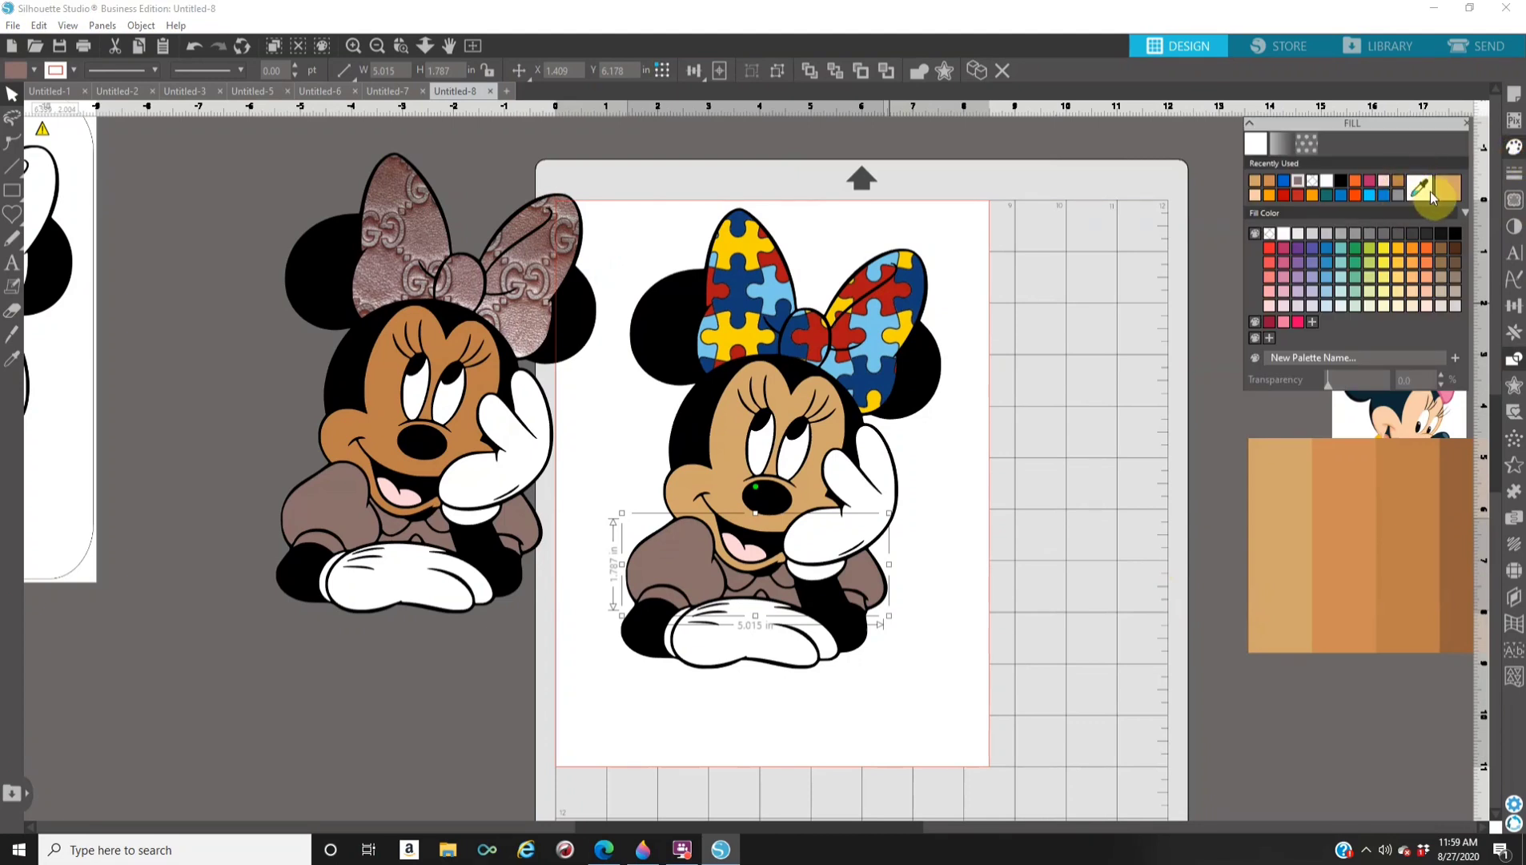
{"action": "left_click", "coordinate": [1431, 193]}
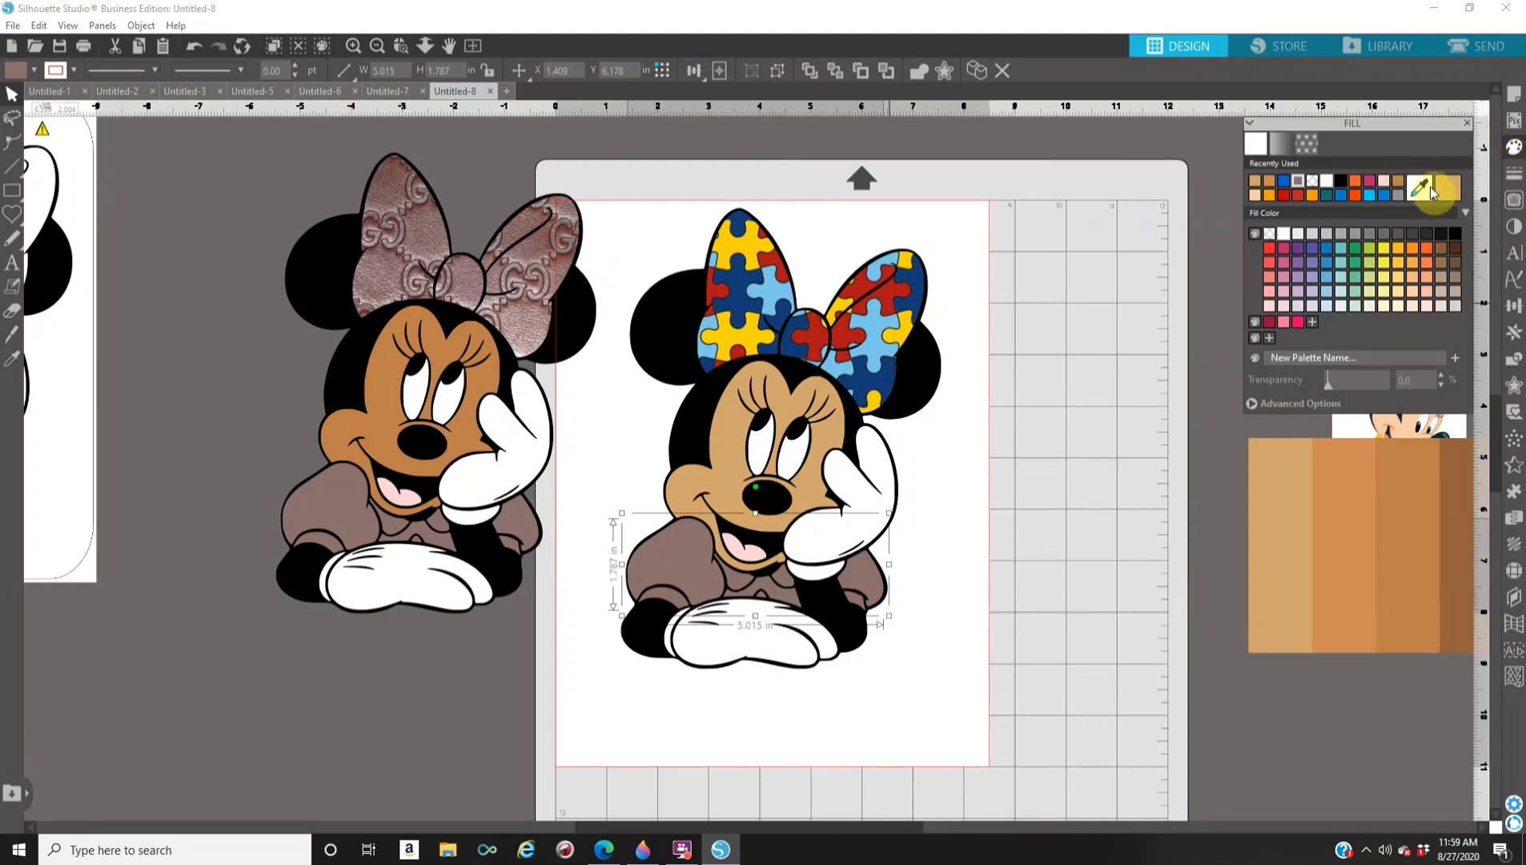
{"action": "left_click", "coordinate": [737, 330]}
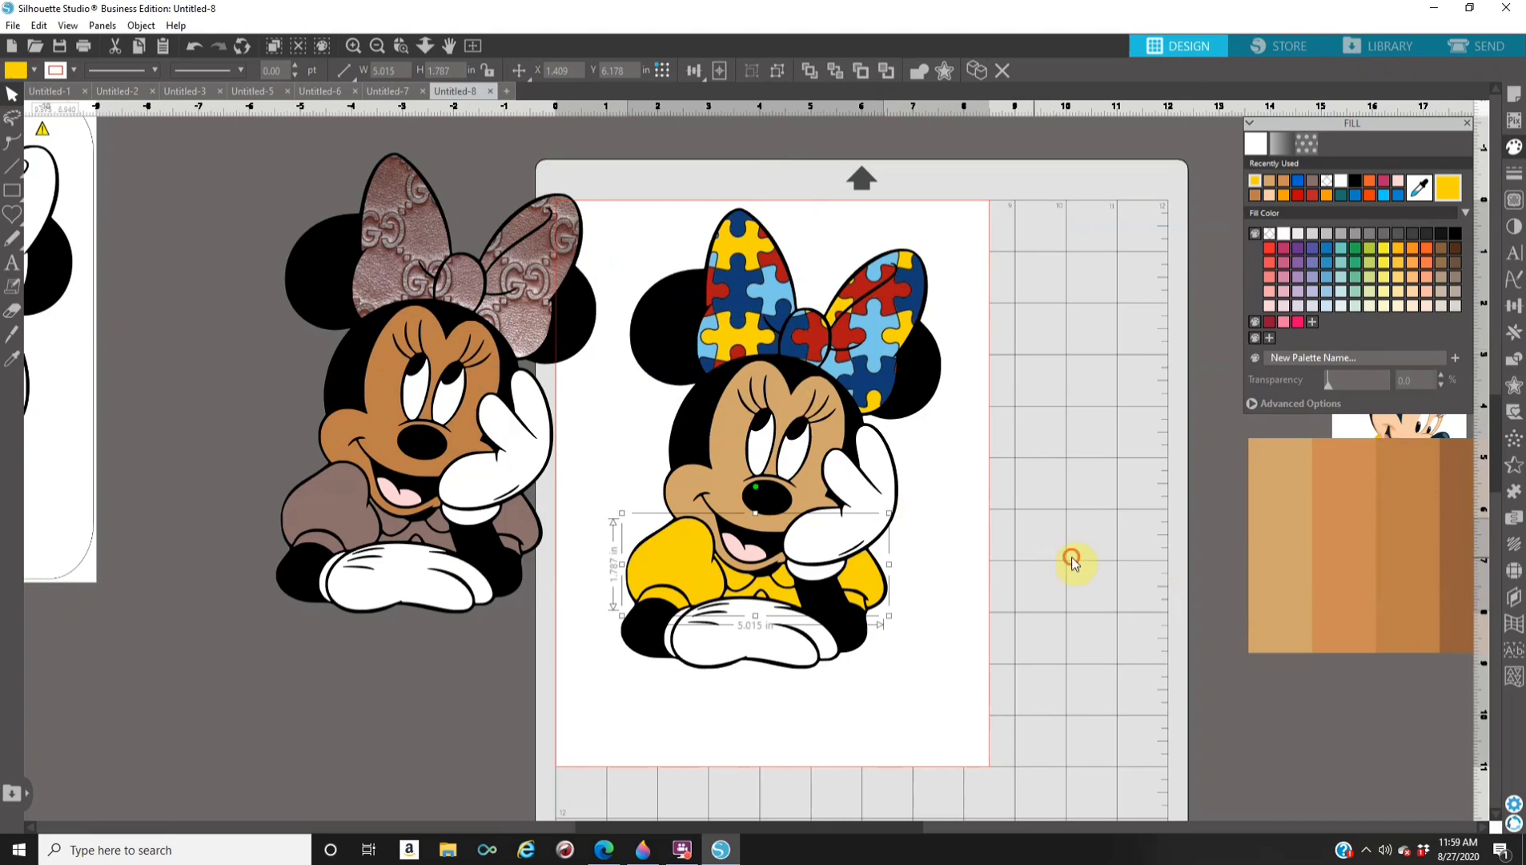
Move the Gucci-bow Minnie away from the page and group all parts of the puzzle-bow Minnie.
{"action": "left_click_drag", "start_coordinate": [485, 471], "coordinate": [368, 437]}
{"action": "left_click_drag", "start_coordinate": [617, 196], "coordinate": [920, 606]}
{"action": "left_click_drag", "start_coordinate": [992, 734], "coordinate": [987, 724]}
{"action": "right_click", "coordinate": [831, 593]}
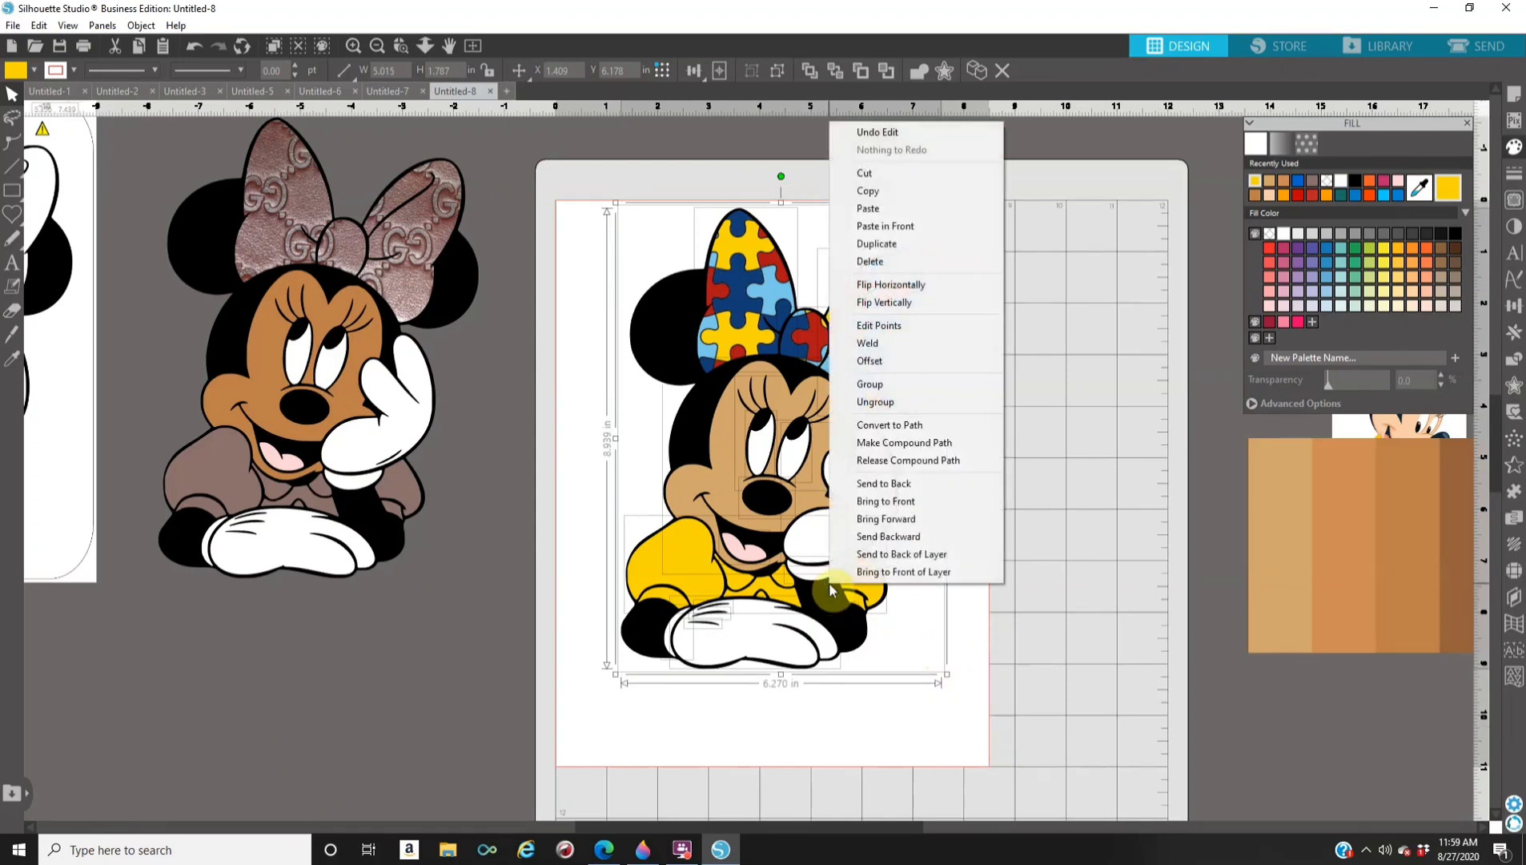
{"action": "left_click", "coordinate": [889, 388]}
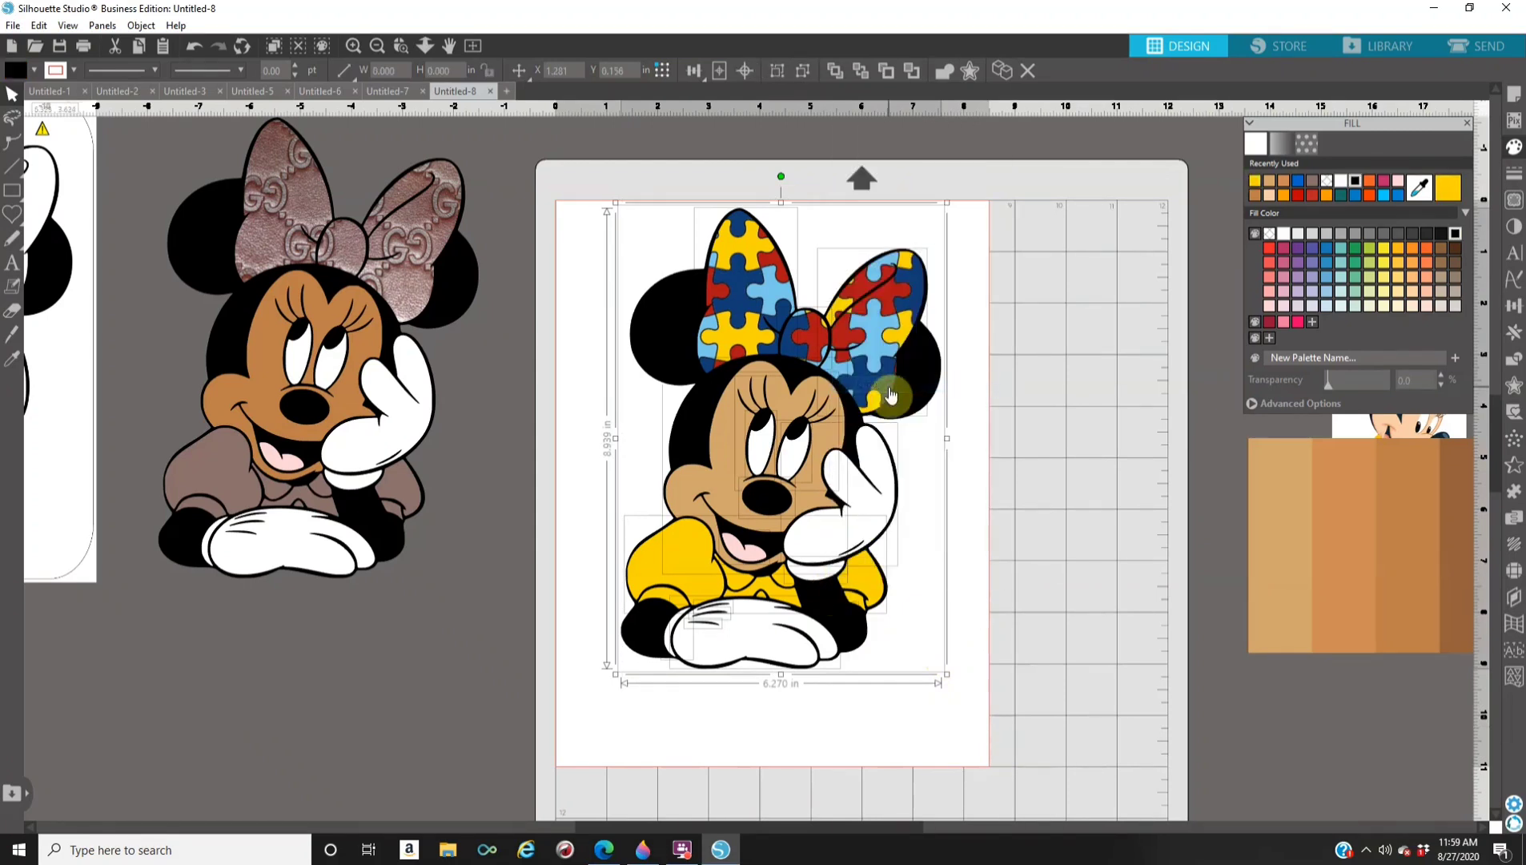
Move the puzzle-bow Minnie toward the page's left edge and shift the Gucci-bow Minnie farther left beside her.
{"action": "left_click_drag", "start_coordinate": [685, 490], "coordinate": [449, 602]}
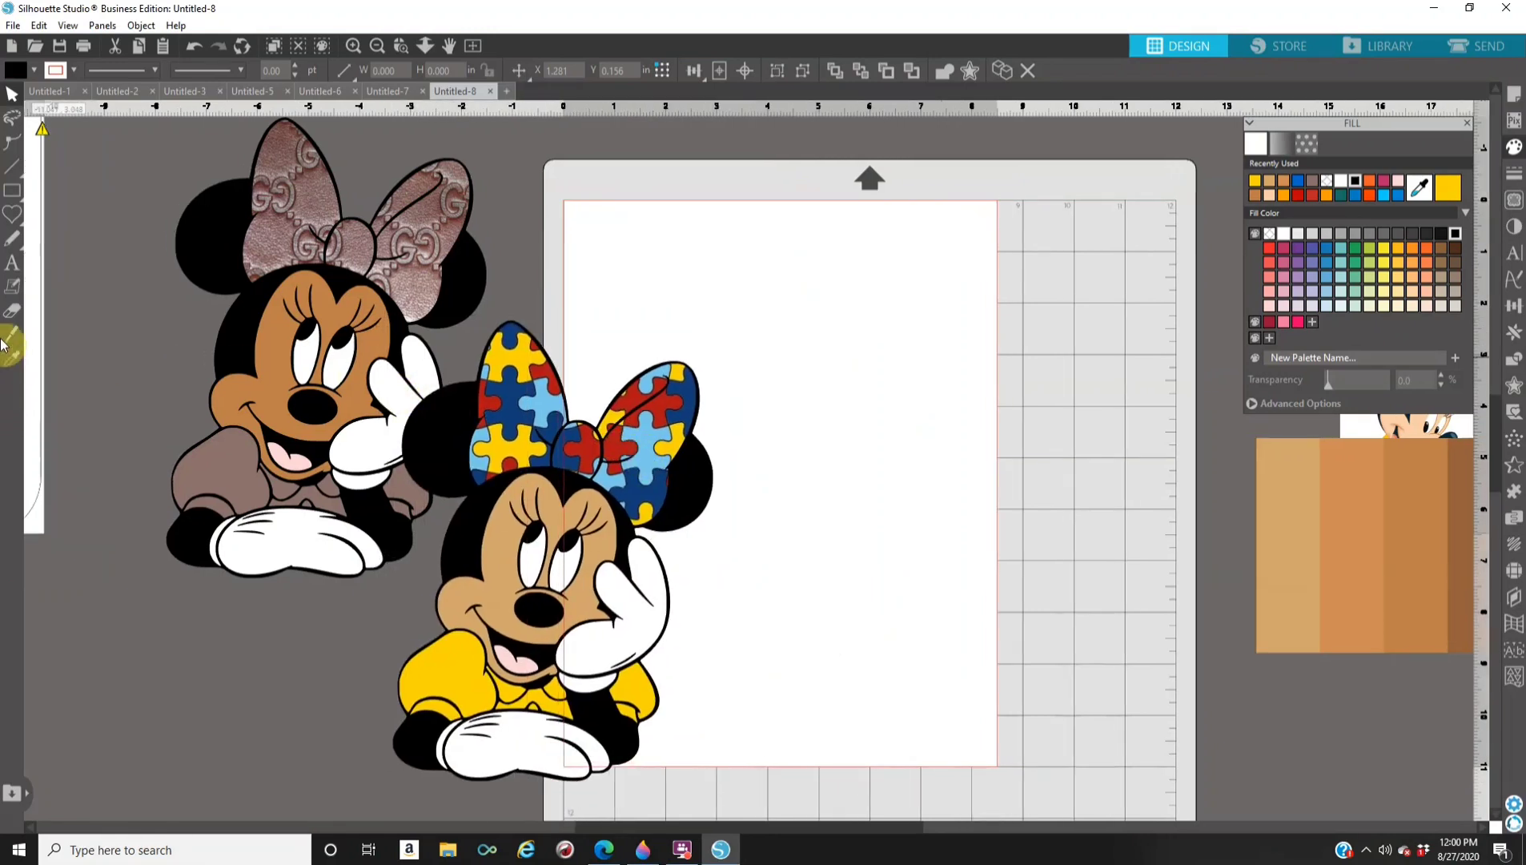
{"action": "left_click_drag", "start_coordinate": [286, 360], "coordinate": [177, 403]}
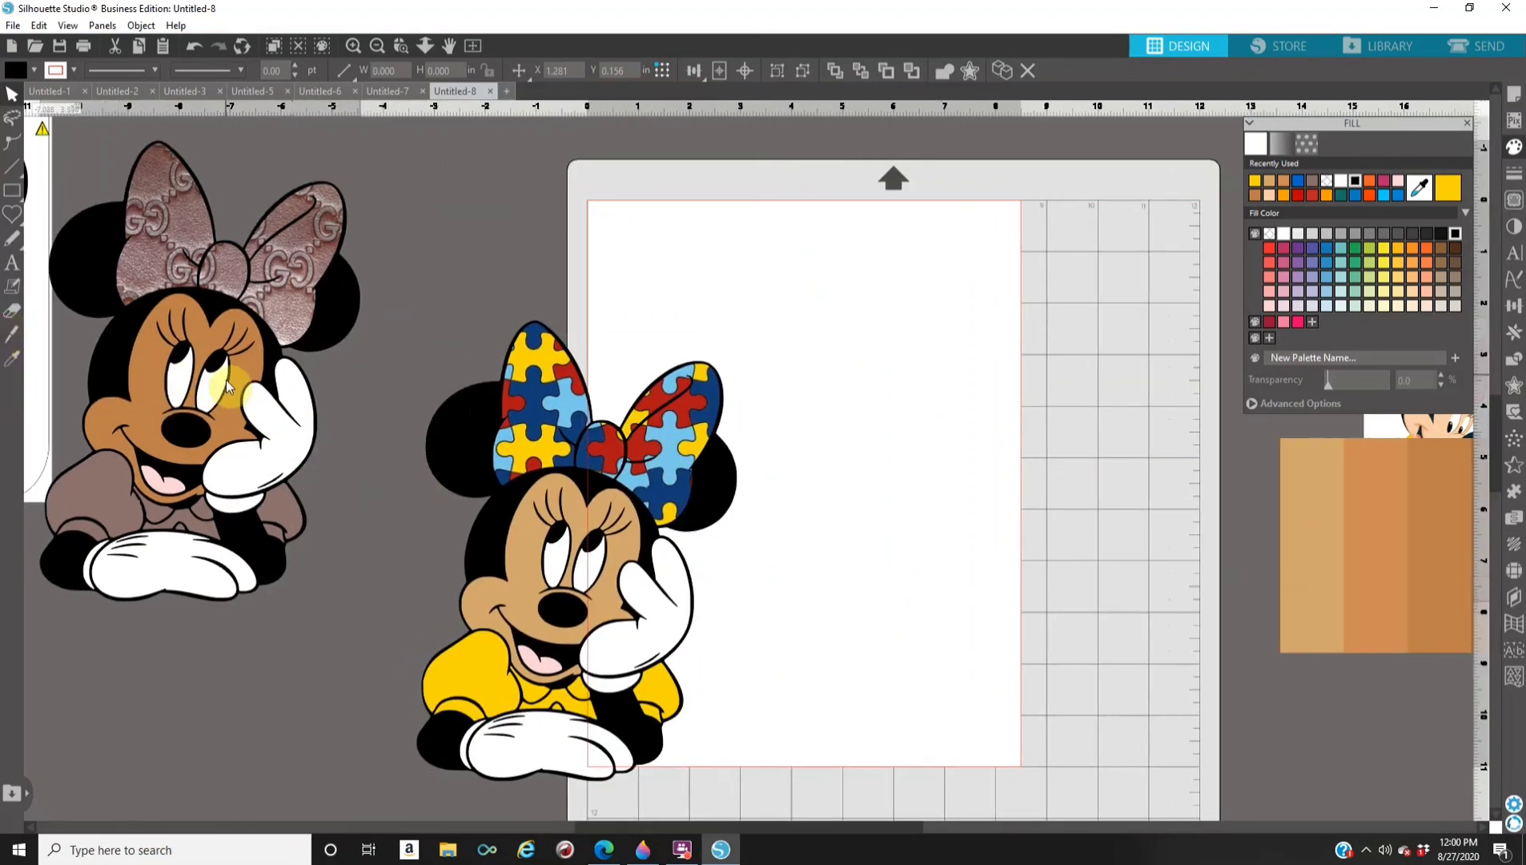
{"action": "left_click_drag", "start_coordinate": [498, 456], "coordinate": [419, 400]}
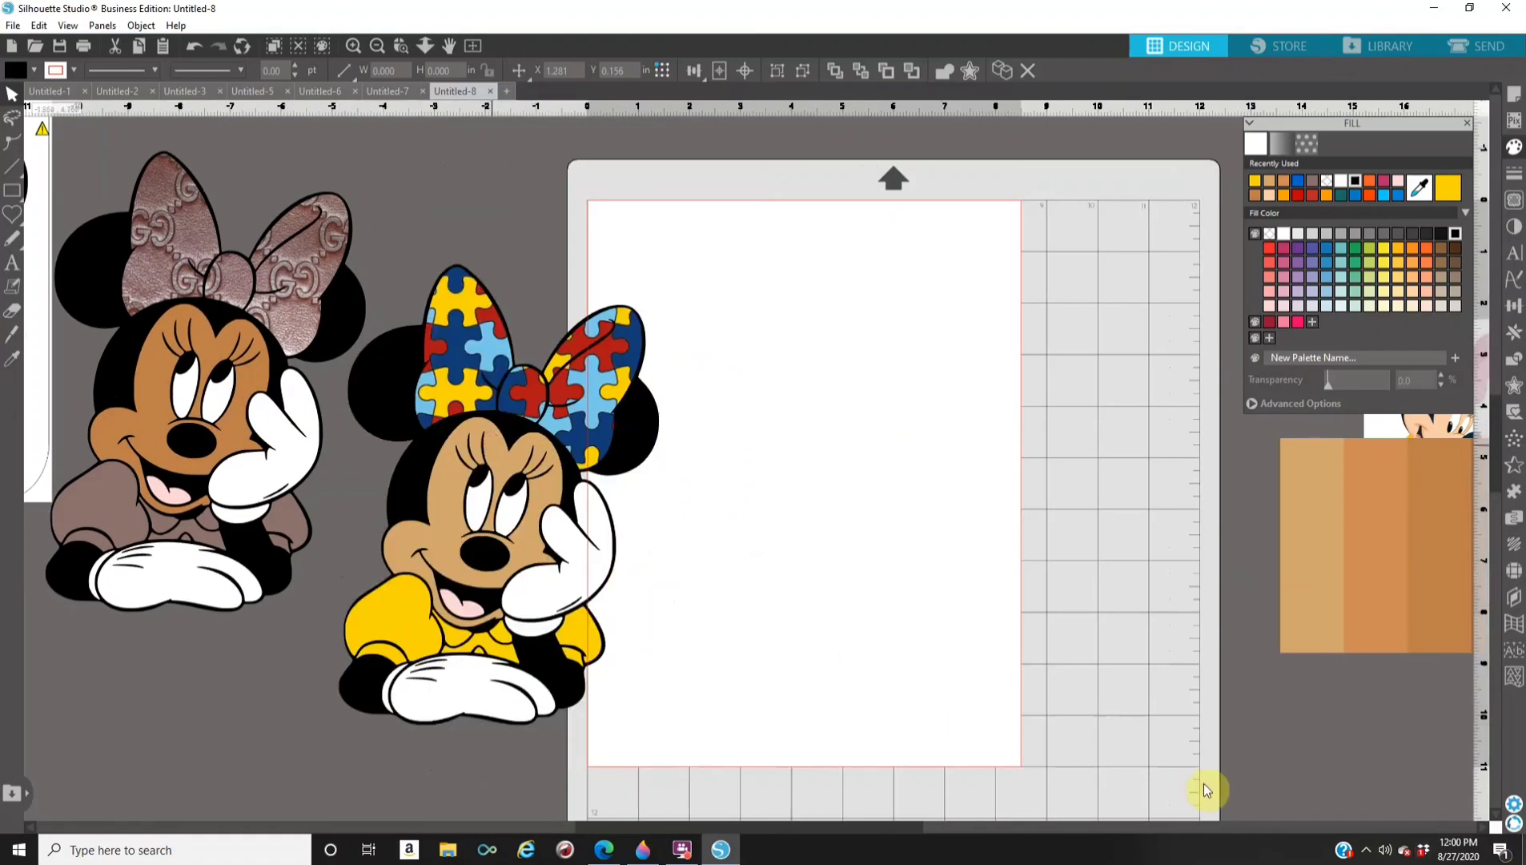
{"action": "left_click", "coordinate": [1418, 857]}
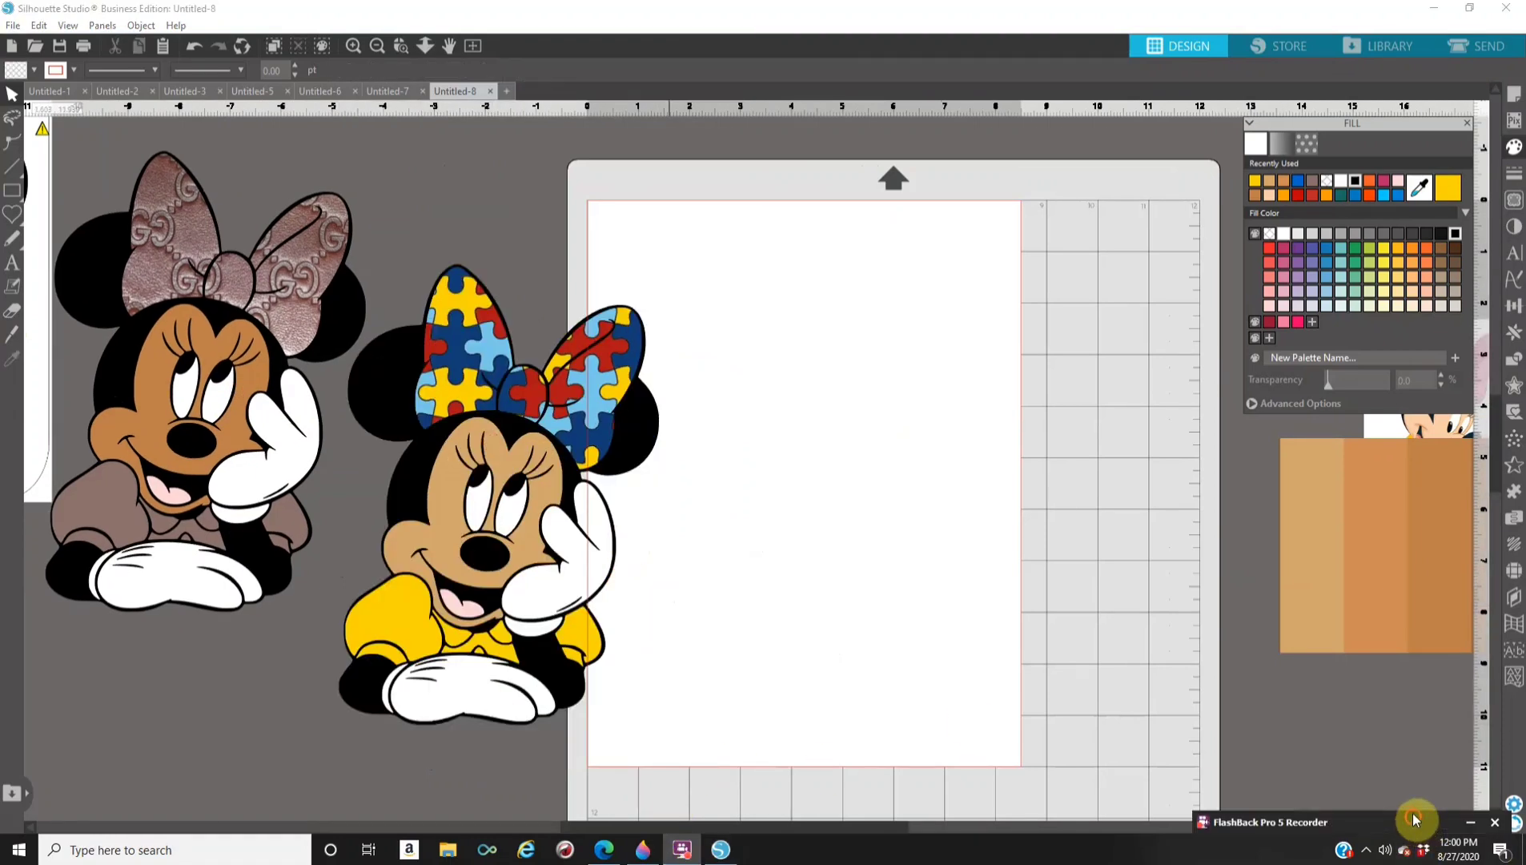
{"action": "mouse_move", "coordinate": [1414, 817]}
{"action": "left_click_drag", "start_coordinate": [1414, 697], "coordinate": [1453, 801]}
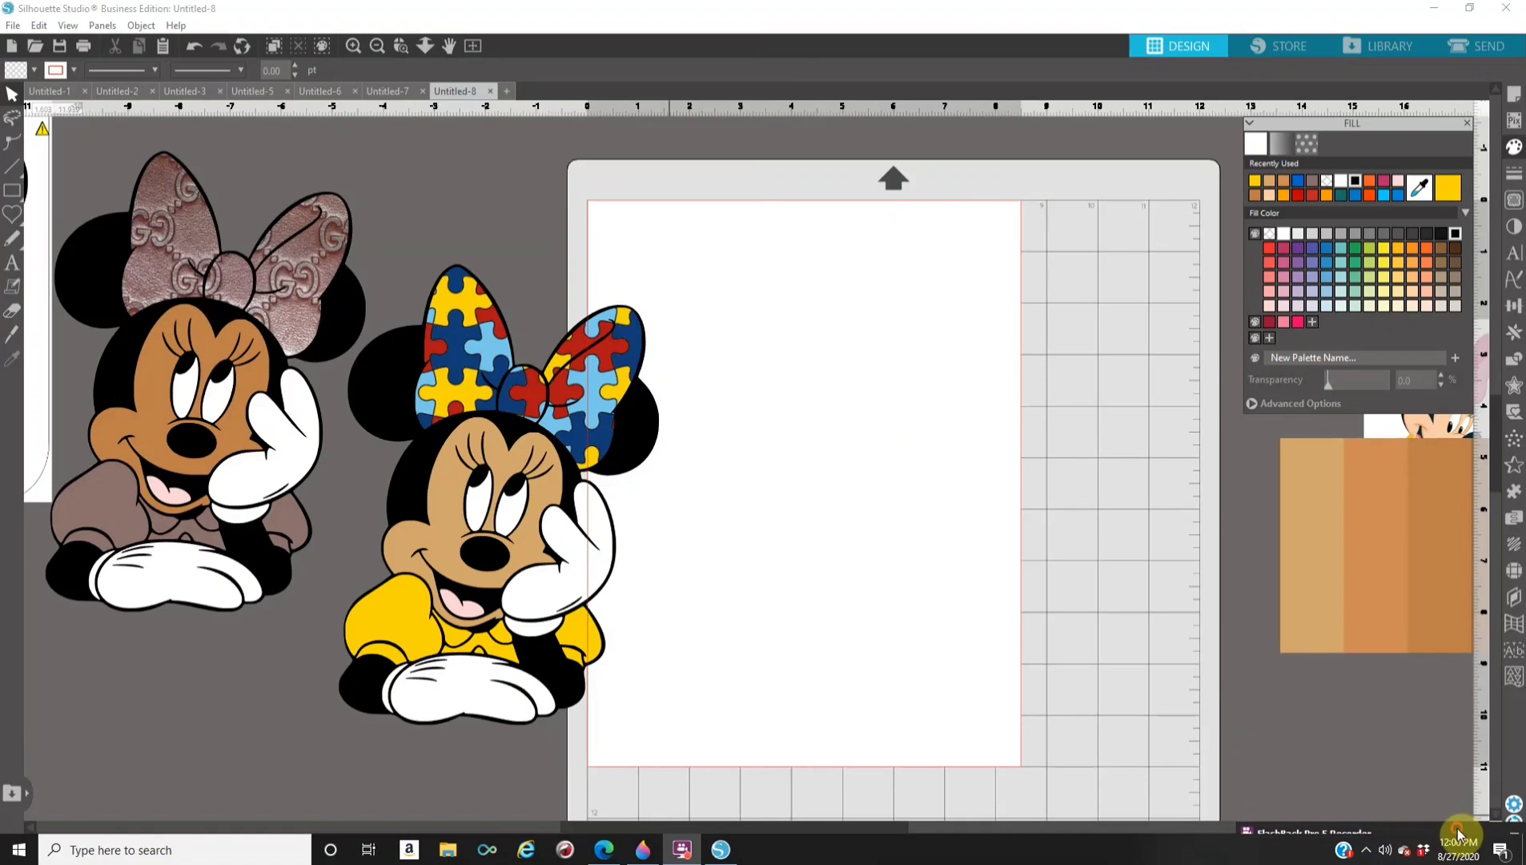
Shift both Minnie figures farther left so that the page is completely clear.
{"action": "left_click_drag", "start_coordinate": [224, 385], "coordinate": [189, 347]}
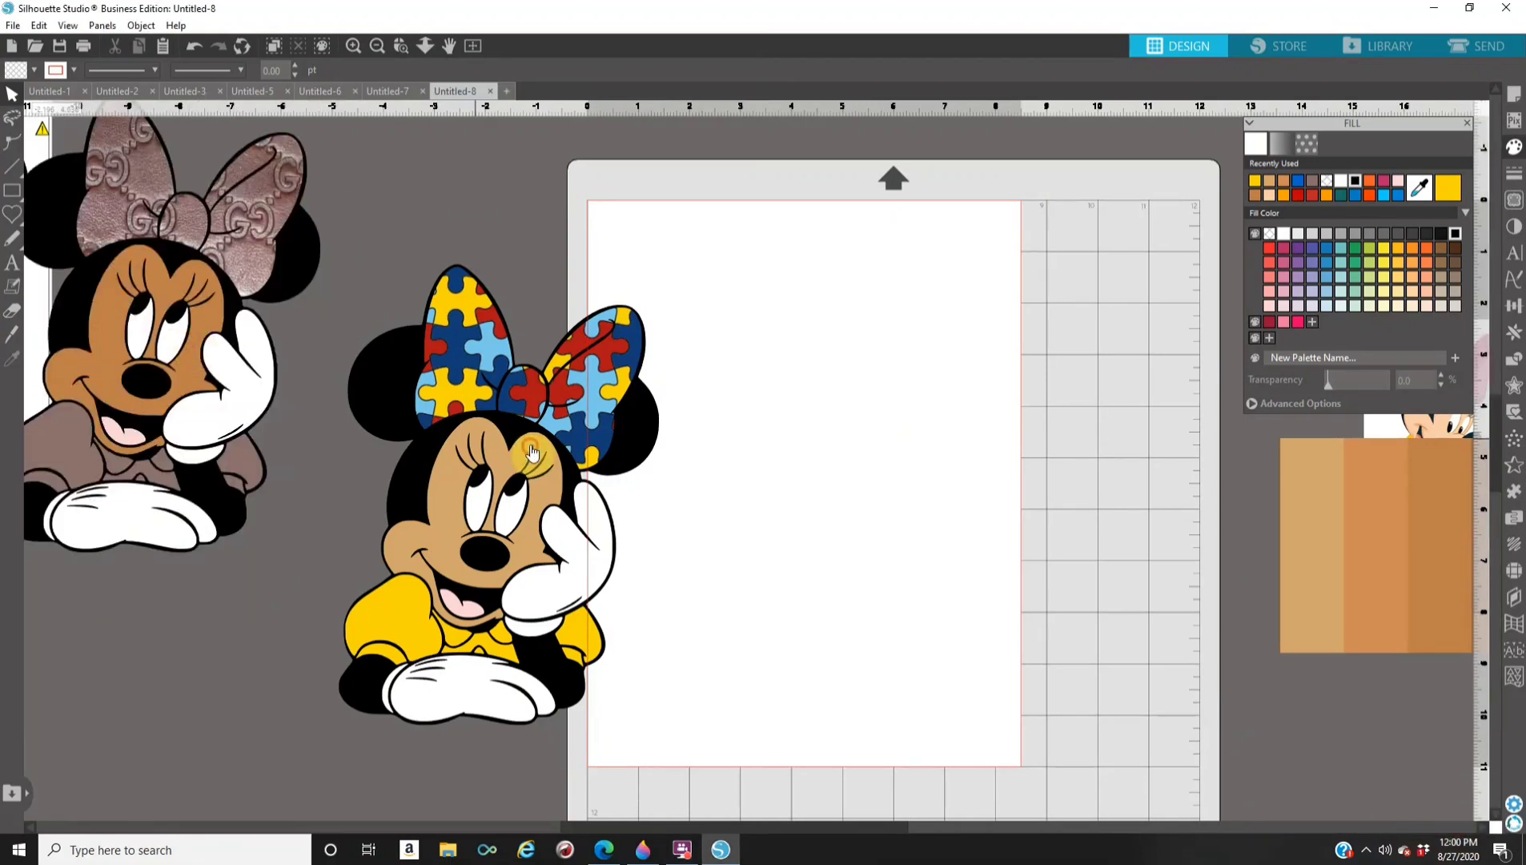
{"action": "left_click_drag", "start_coordinate": [489, 468], "coordinate": [345, 527]}
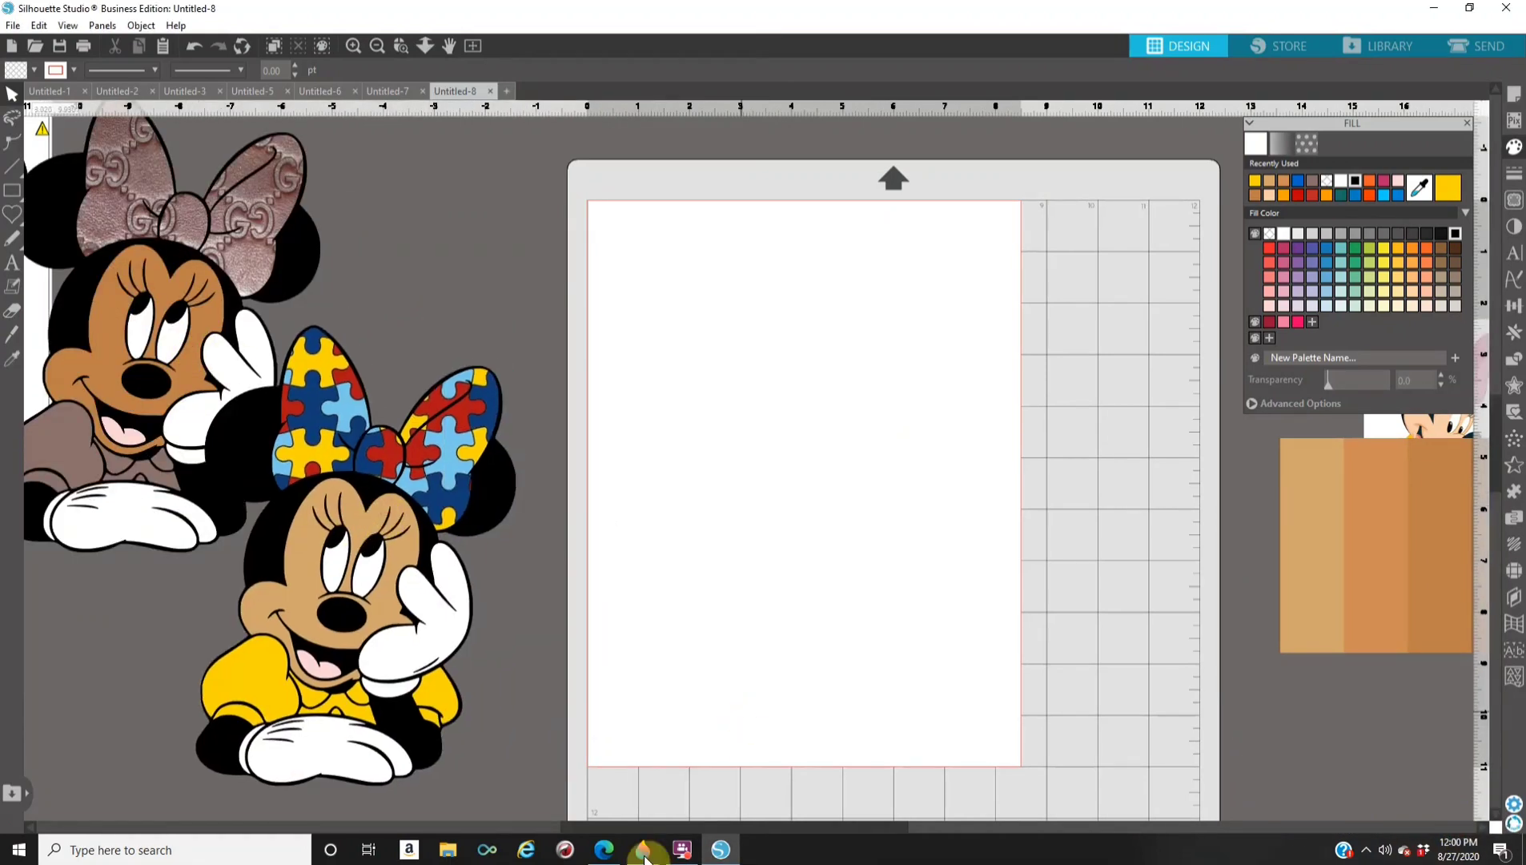
Switch to the browser and copy the Betty Boop colouring image from the betty bop coloring page results.
{"action": "left_click", "coordinate": [604, 849]}
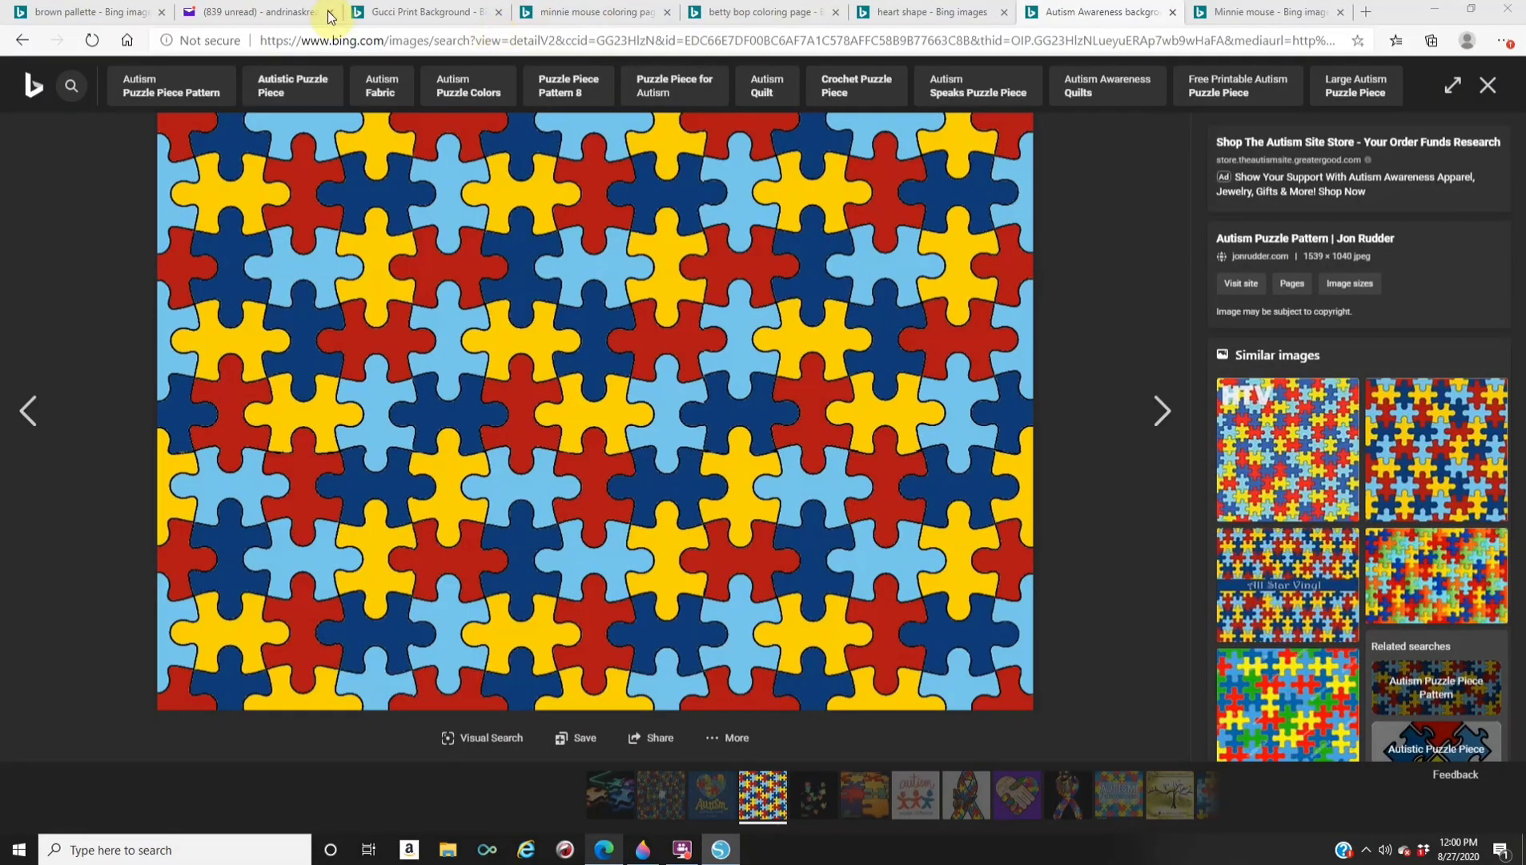
{"action": "left_click", "coordinate": [761, 11]}
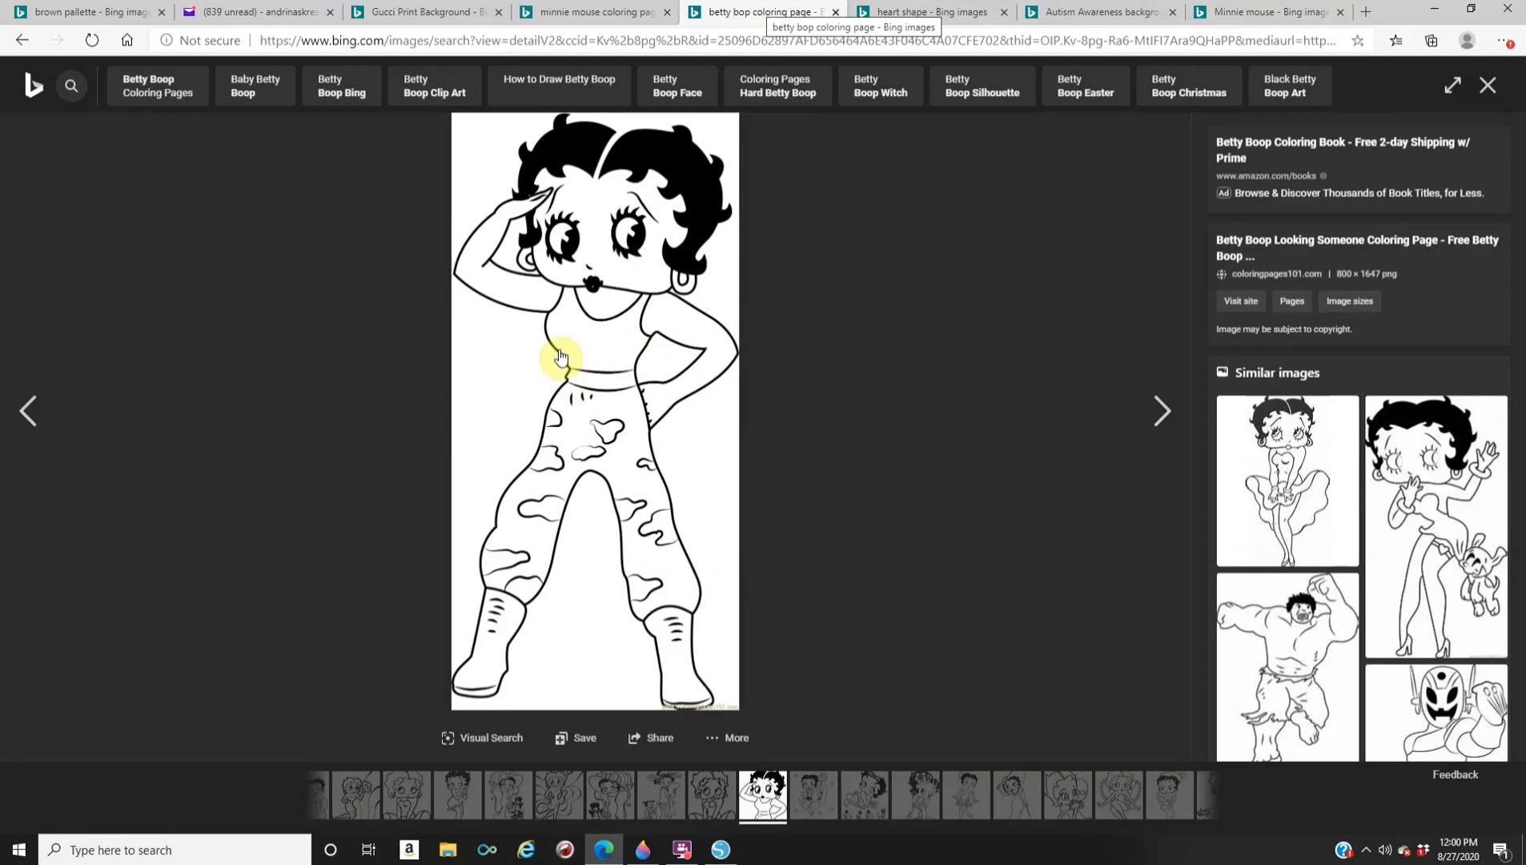
{"action": "left_click", "coordinate": [601, 306]}
{"action": "right_click", "coordinate": [600, 306]}
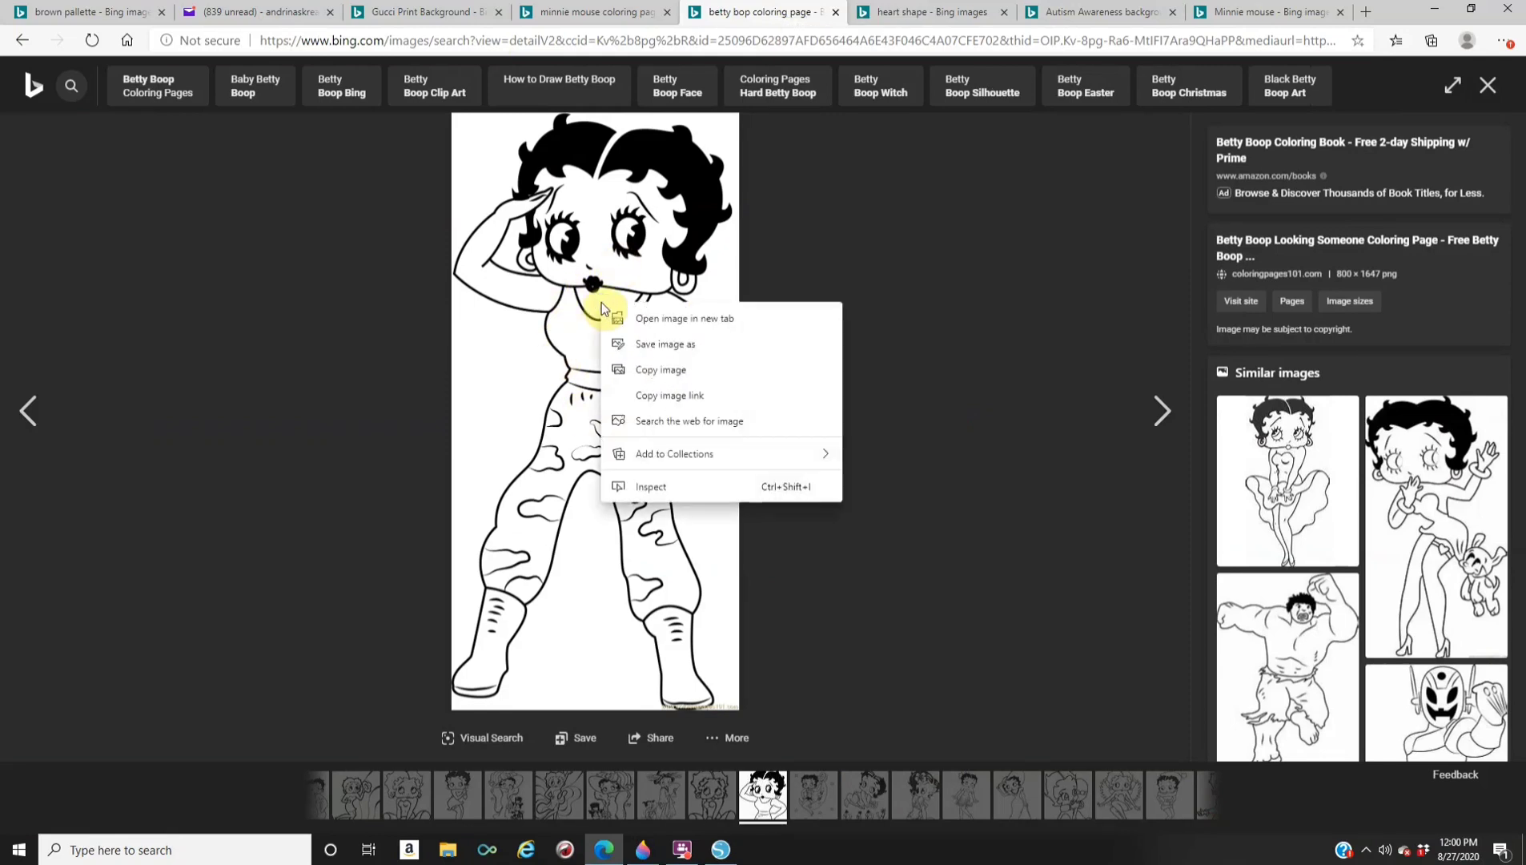
{"action": "left_click", "coordinate": [686, 371]}
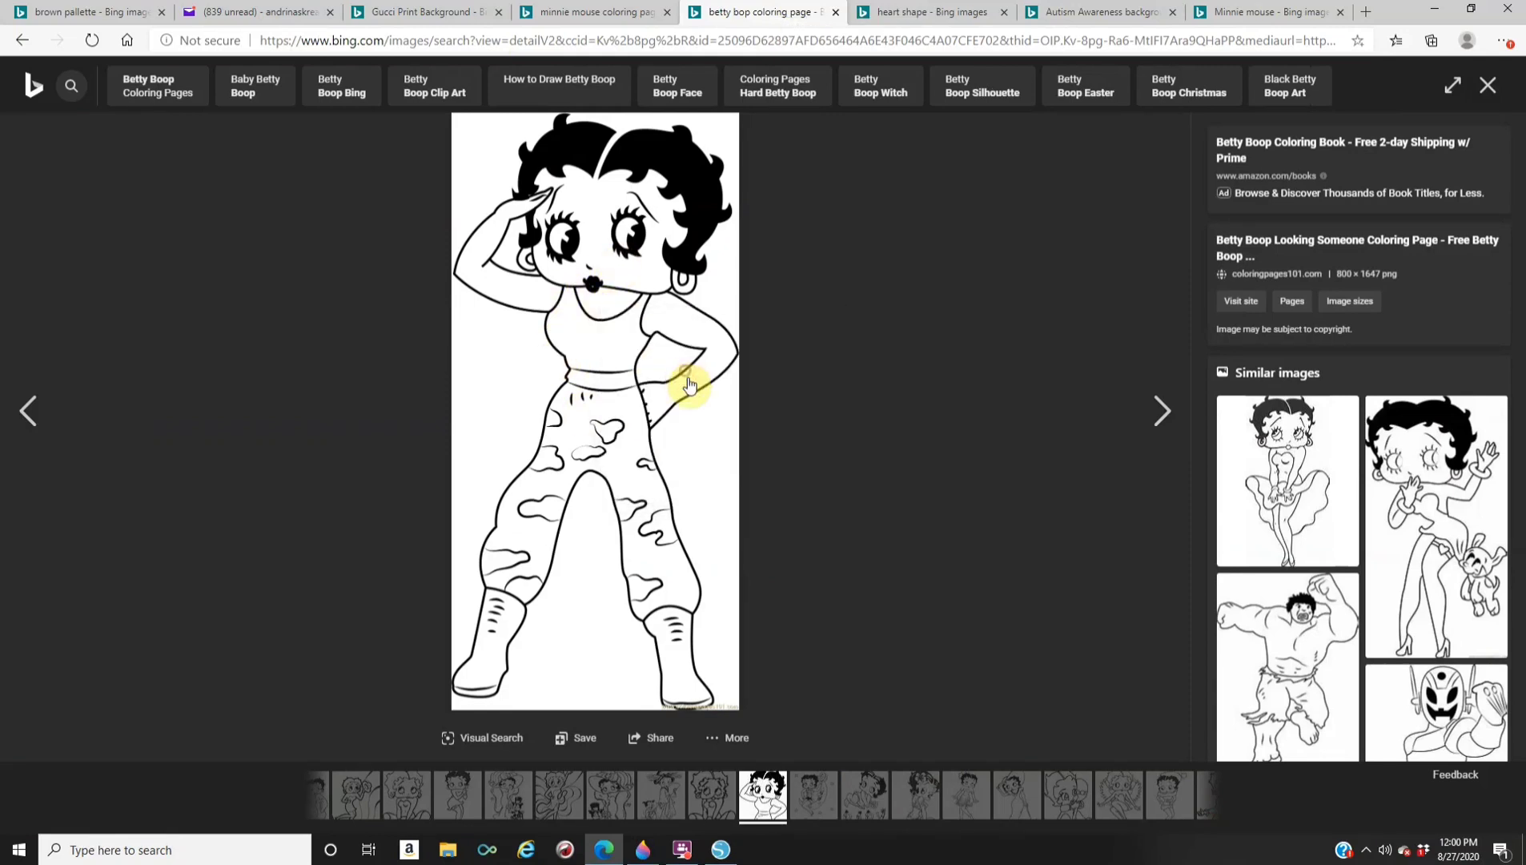
Return to Silhouette Studio, paste the Betty Boop image onto the empty page and move it down.
{"action": "left_click", "coordinate": [723, 842]}
{"action": "left_click", "coordinate": [727, 397]}
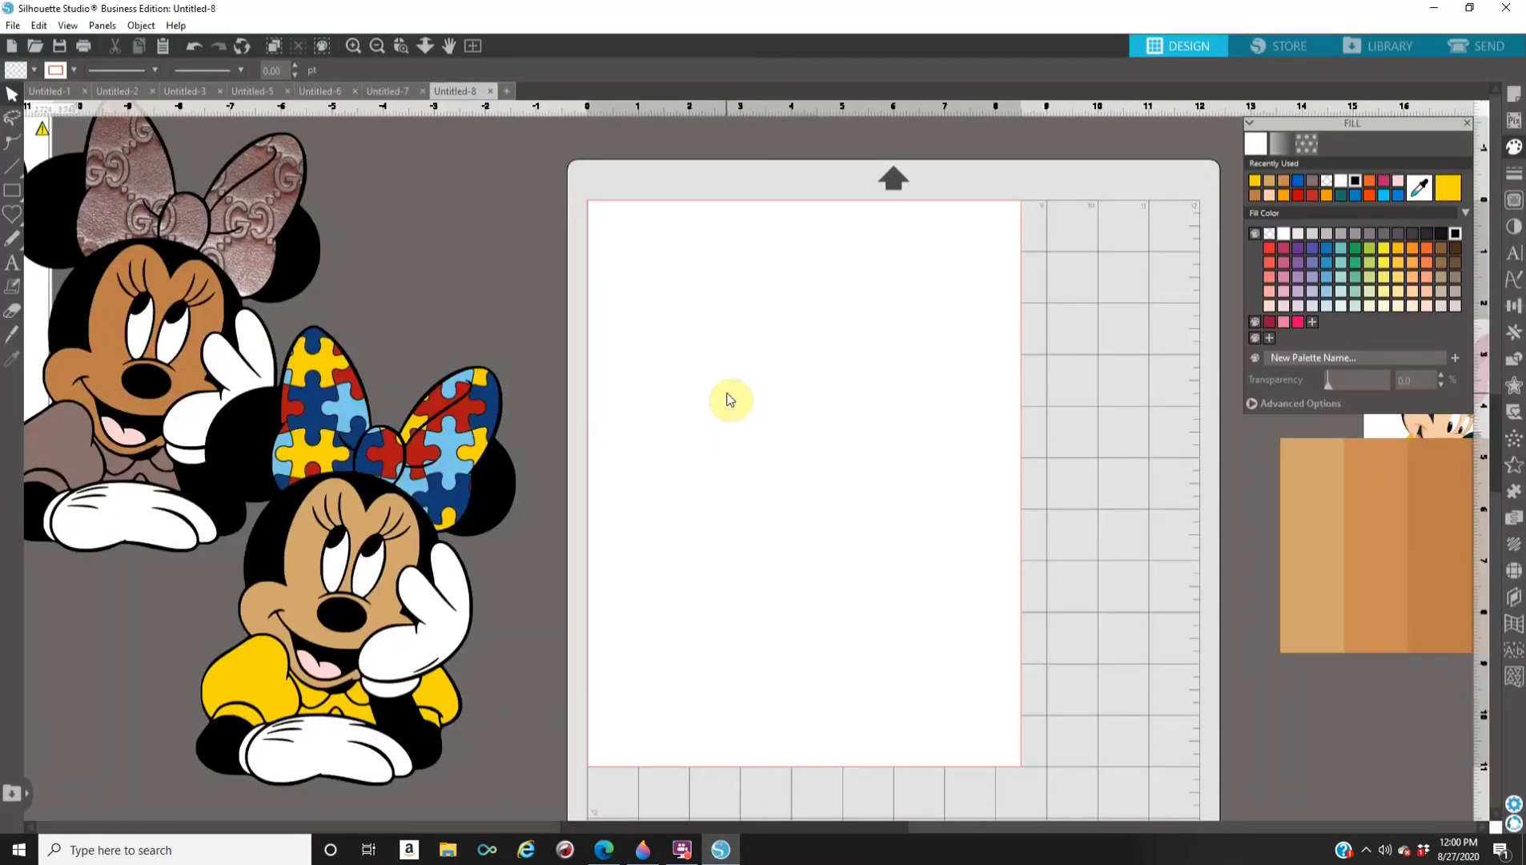
{"action": "right_click", "coordinate": [729, 399]}
{"action": "left_click", "coordinate": [776, 466]}
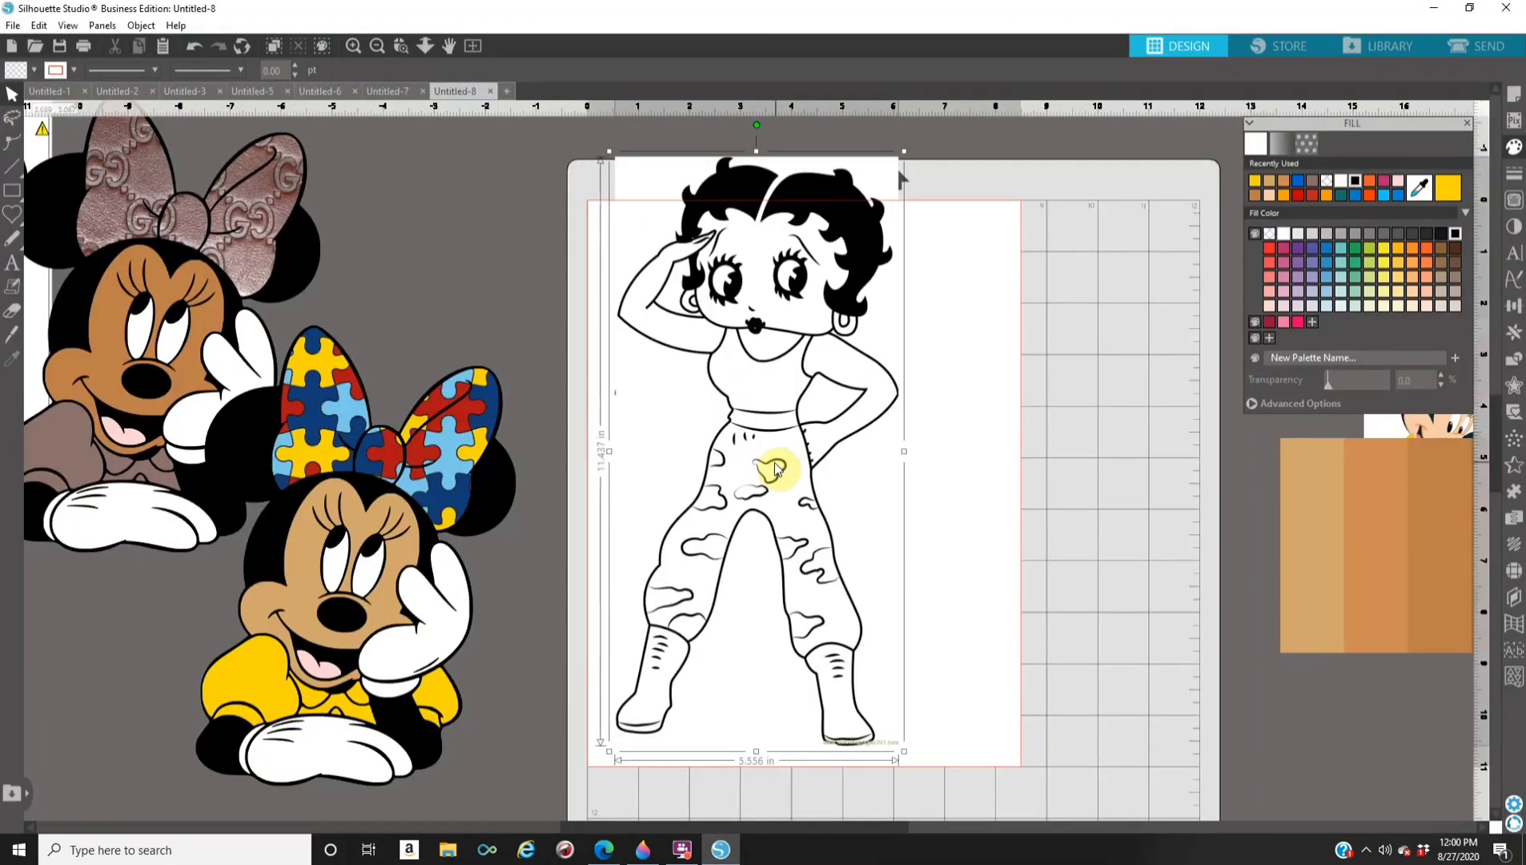
{"action": "left_click_drag", "start_coordinate": [817, 317], "coordinate": [851, 412]}
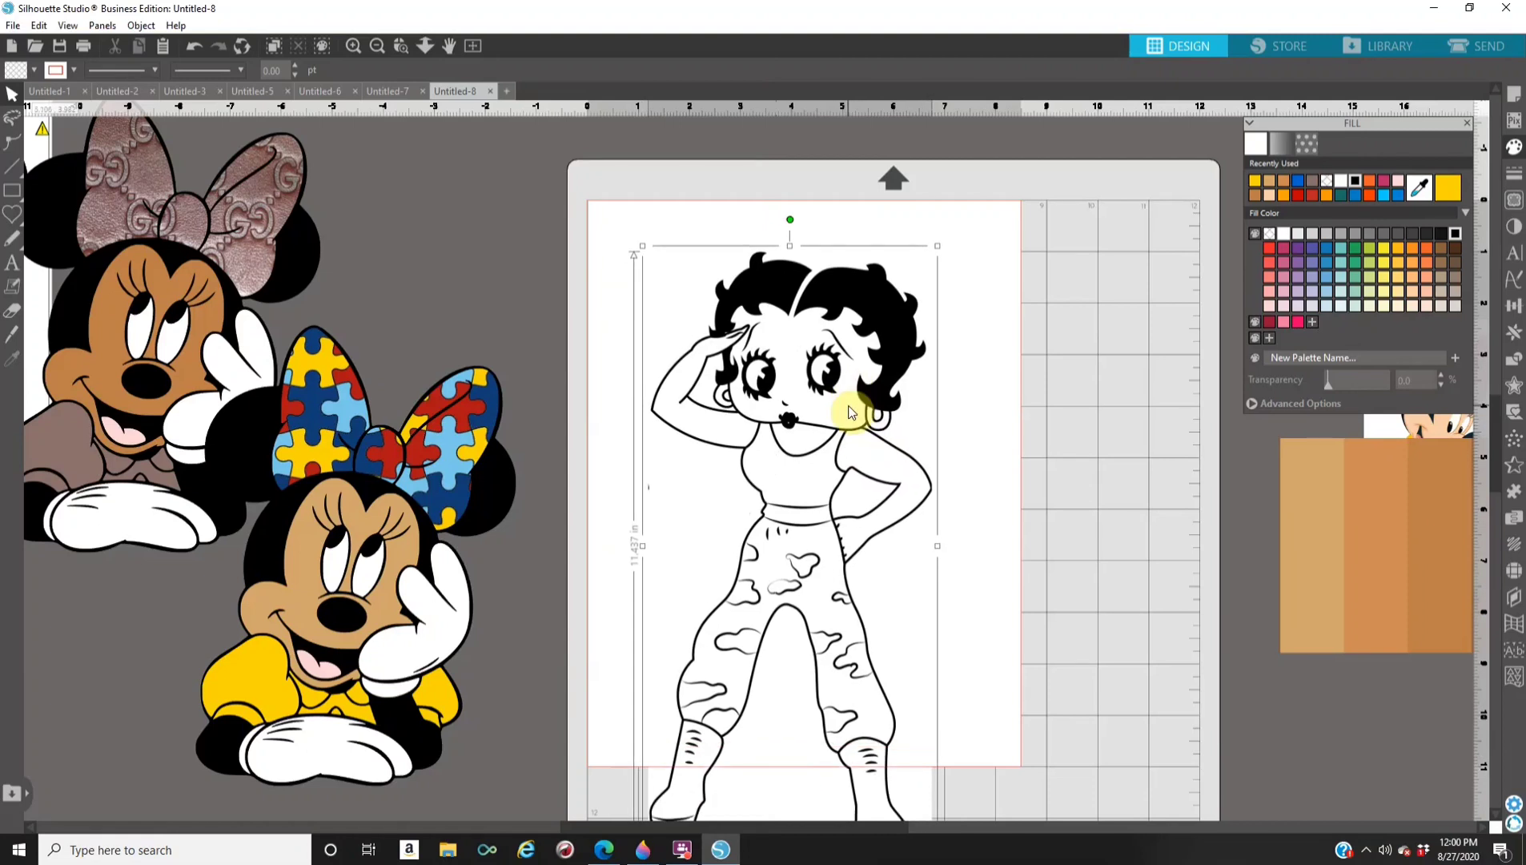
Enlarge the Betty Boop image slightly, adjust its position on the page and deselect it.
{"action": "left_click", "coordinate": [807, 281]}
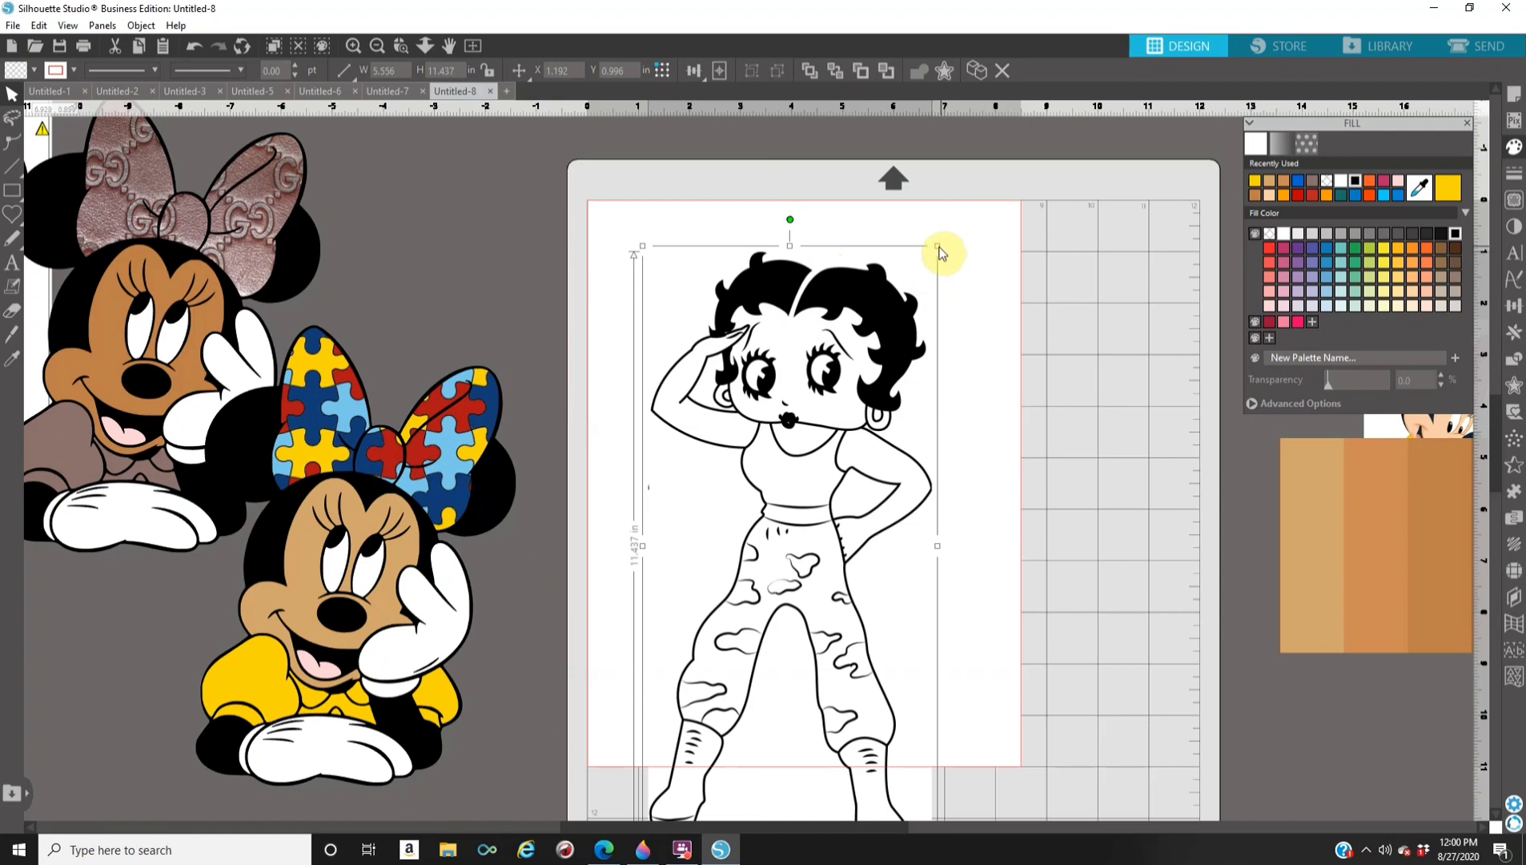
{"action": "left_click_drag", "start_coordinate": [939, 246], "coordinate": [993, 210]}
{"action": "left_click_drag", "start_coordinate": [885, 268], "coordinate": [877, 315]}
{"action": "left_click", "coordinate": [643, 368]}
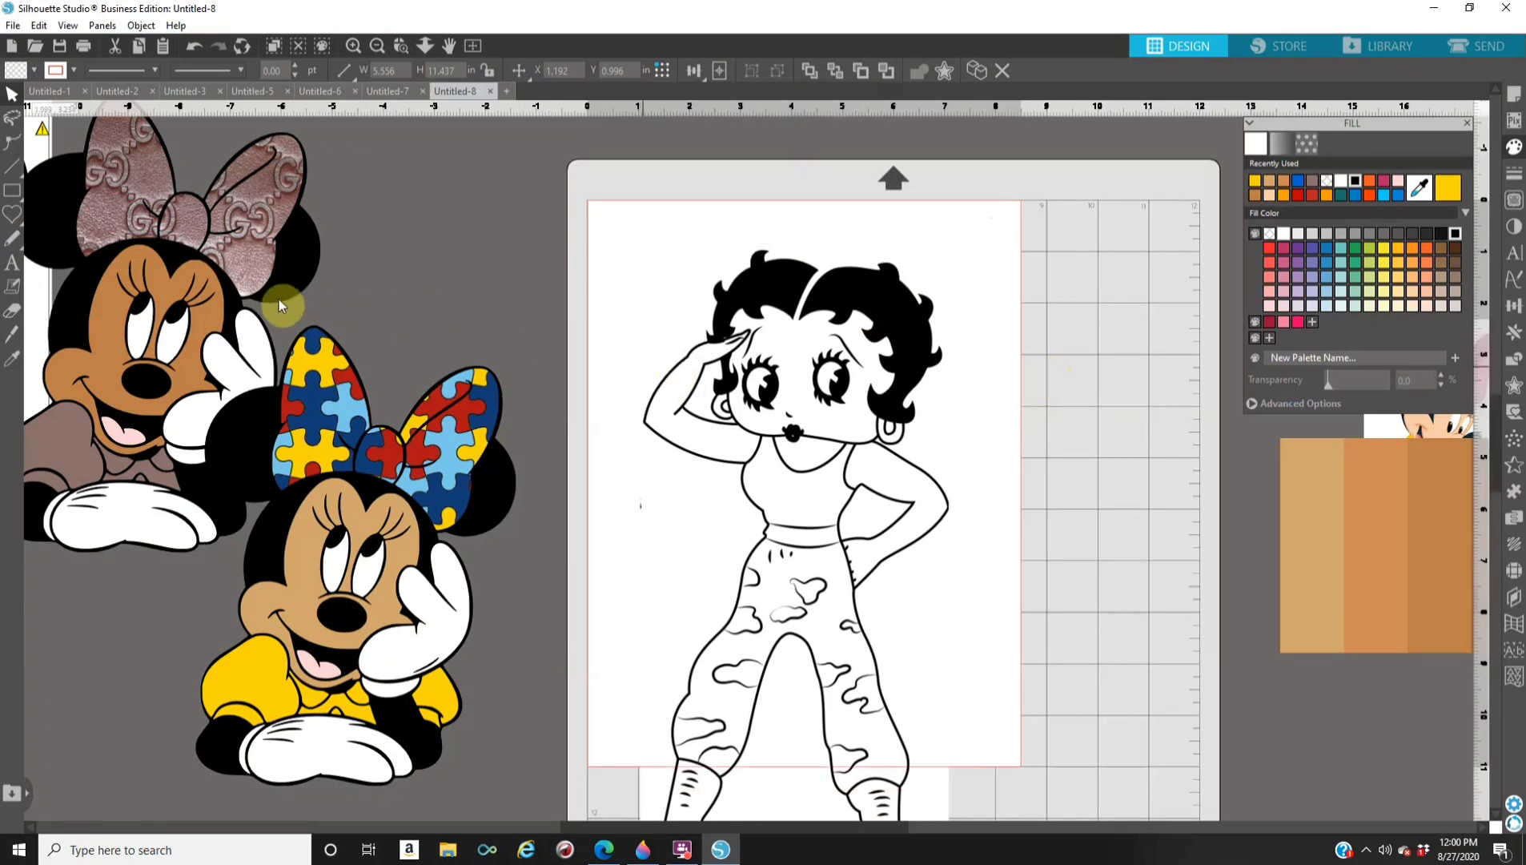
Draw a short black freehand line, about 0.23 in wide, across the open top of Betty Boop's hair parting.
{"action": "left_click", "coordinate": [11, 311]}
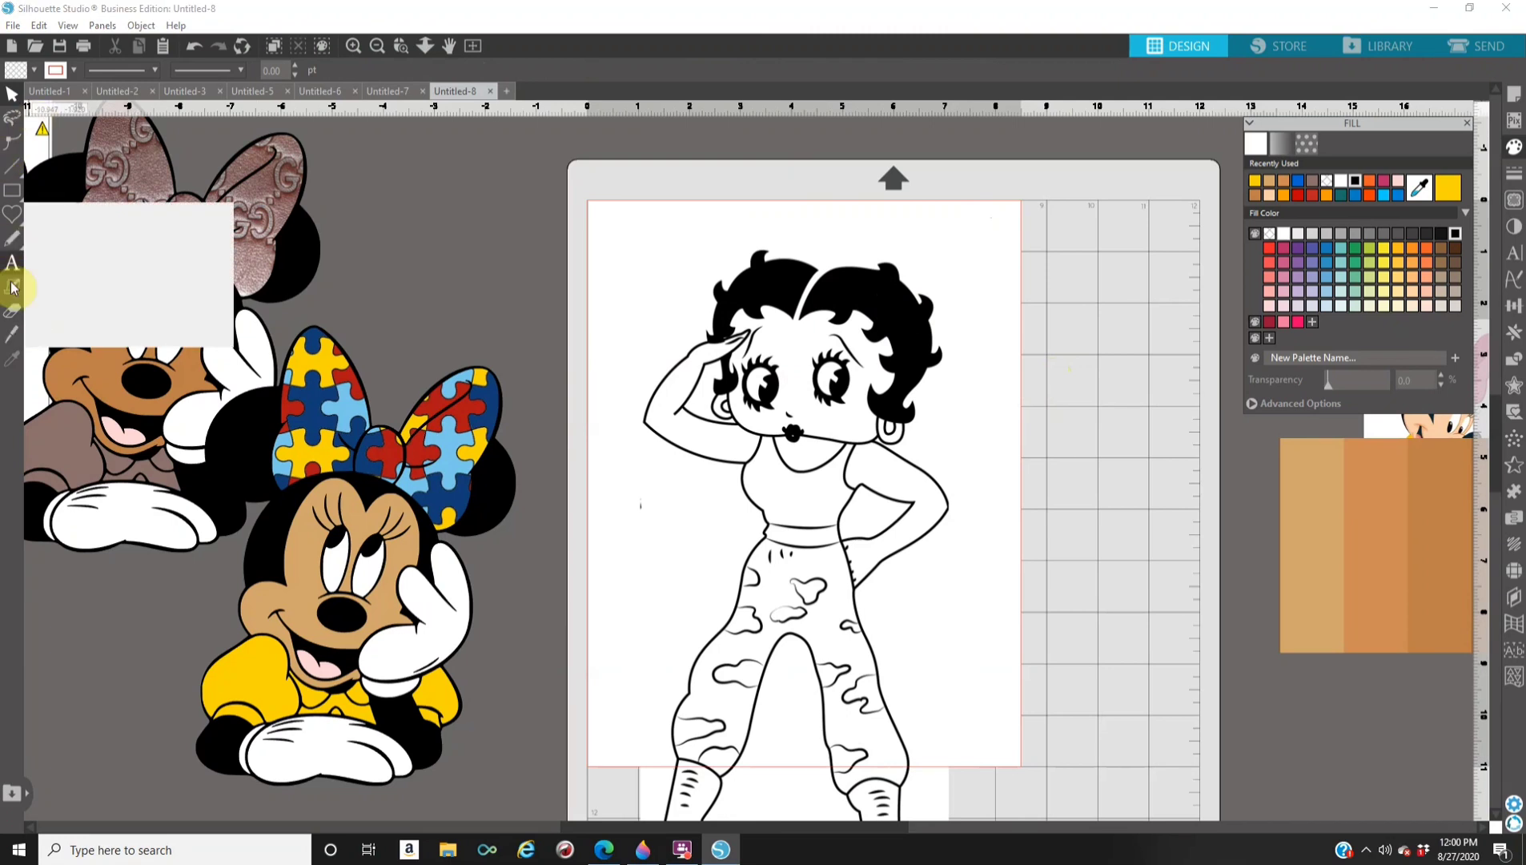
{"action": "mouse_move", "coordinate": [5, 247]}
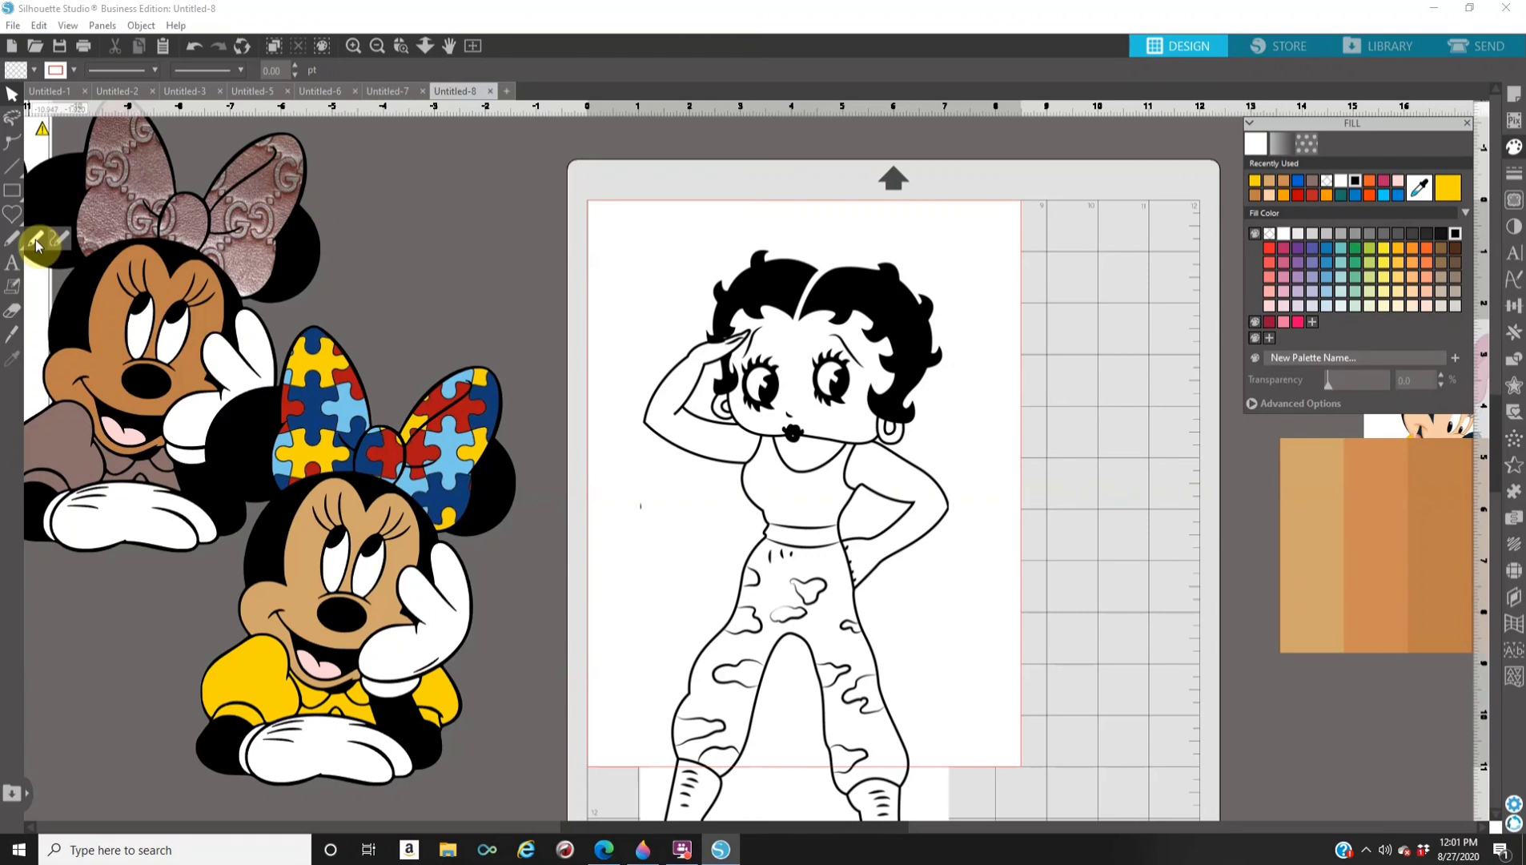
{"action": "left_click", "coordinate": [36, 245]}
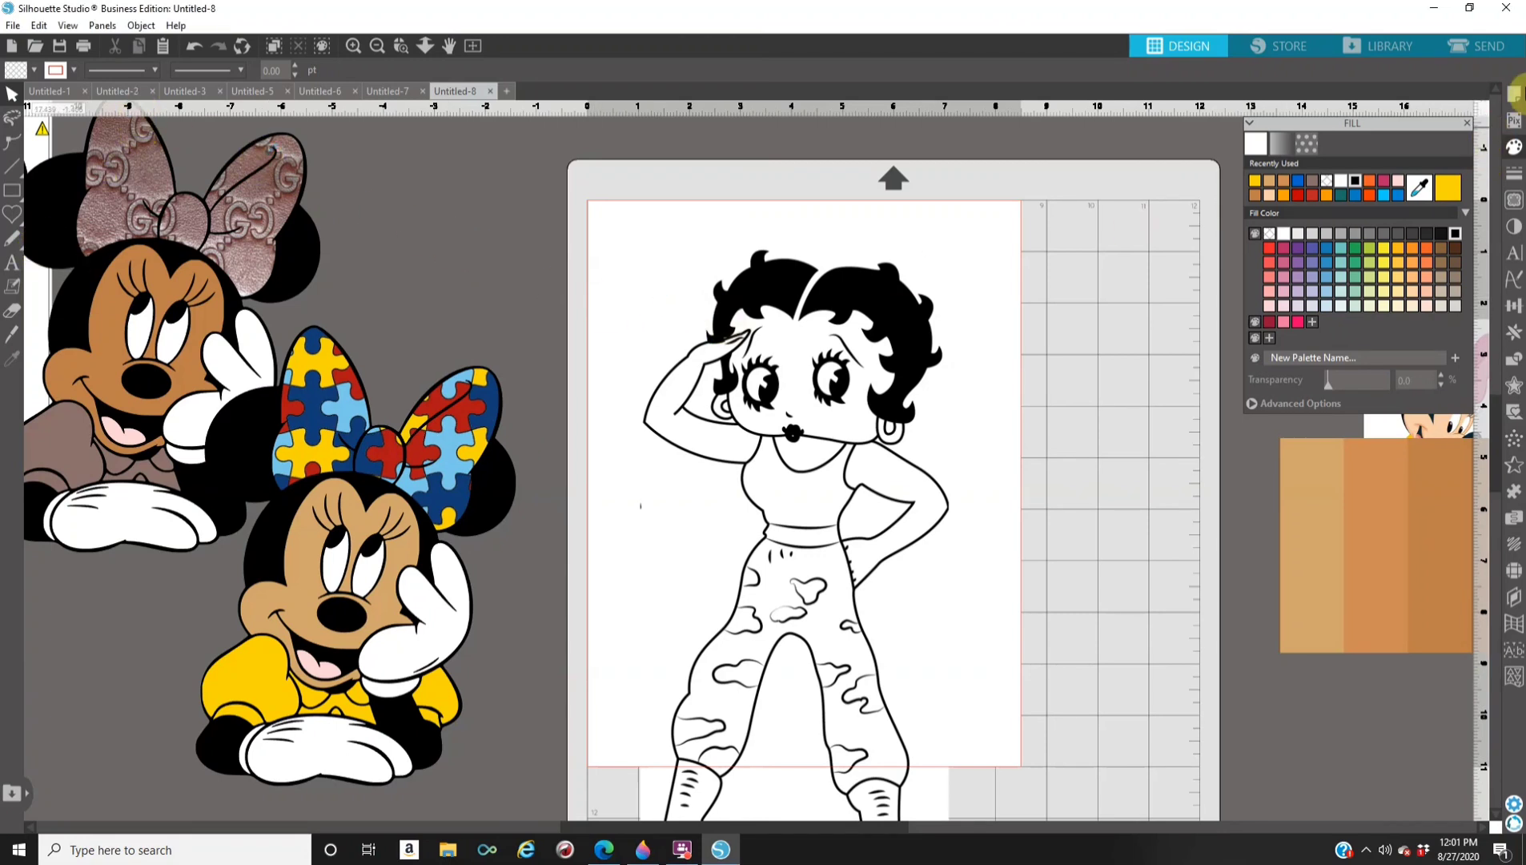
{"action": "left_click", "coordinate": [1514, 174]}
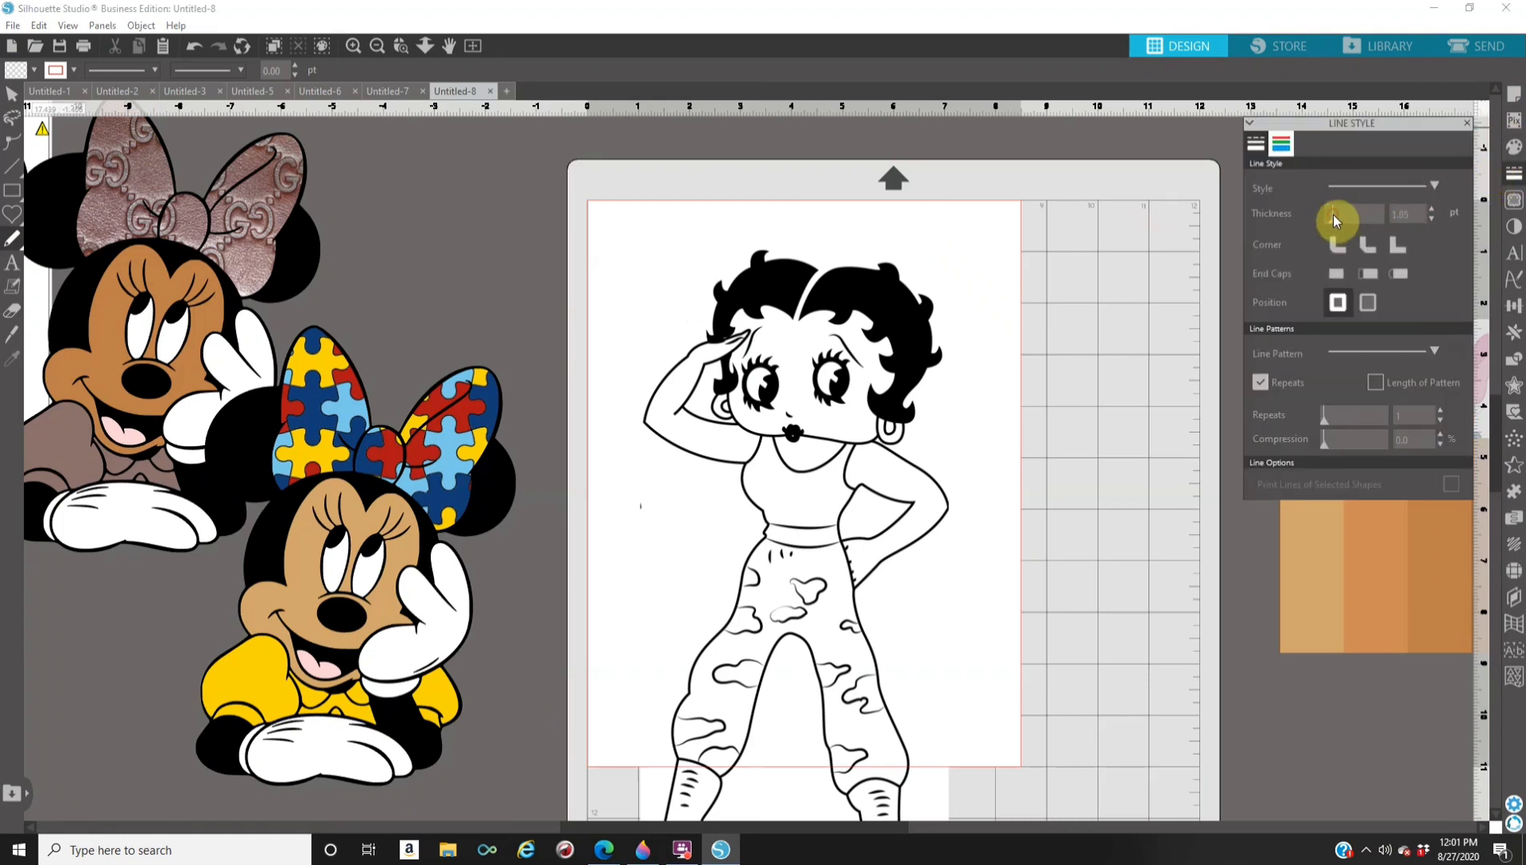
{"action": "left_click", "coordinate": [1281, 144]}
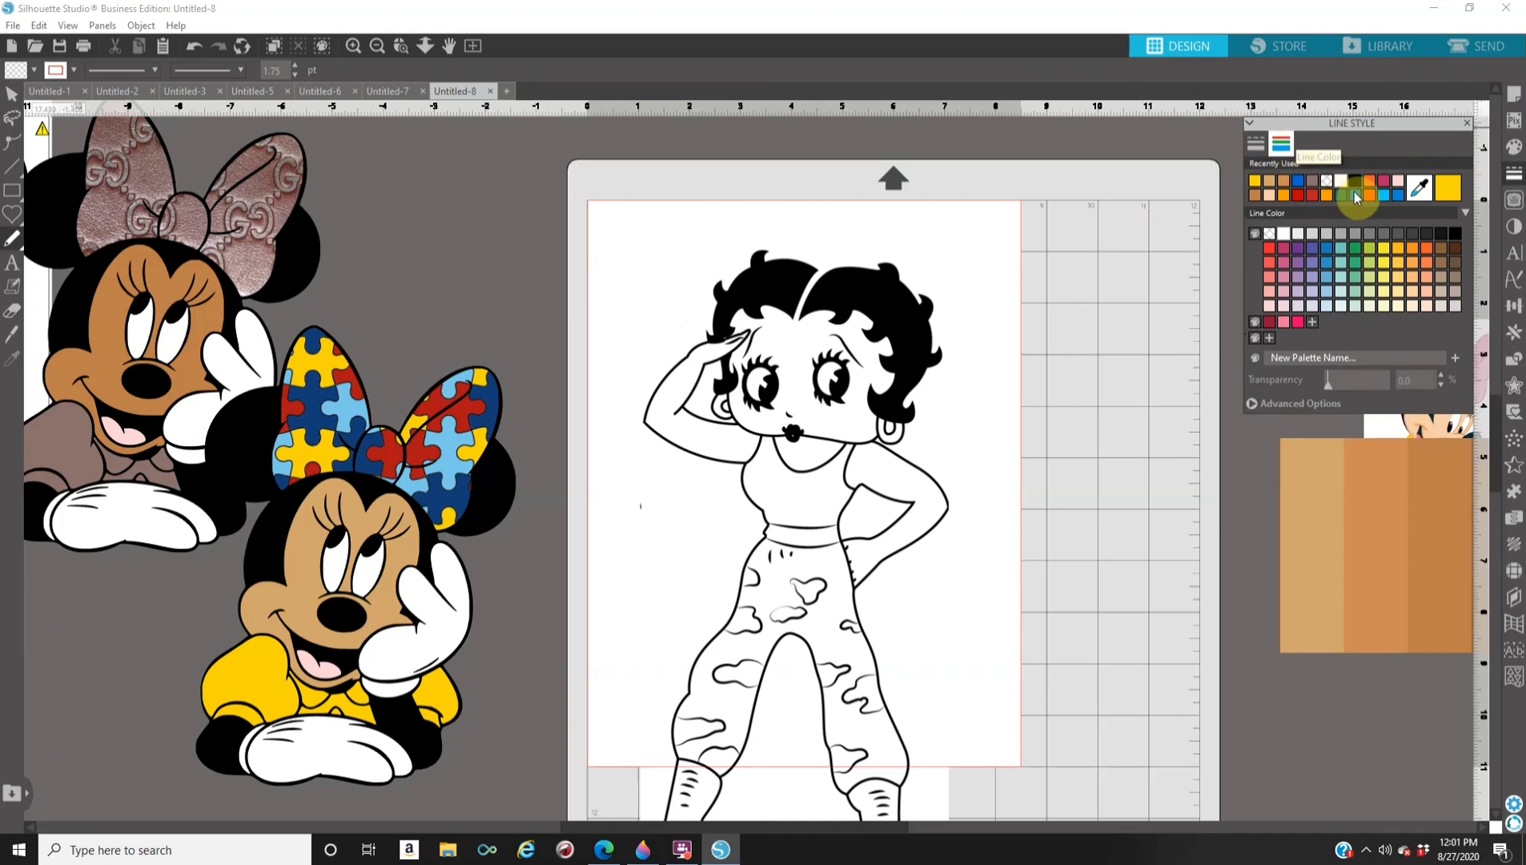
{"action": "left_click", "coordinate": [1357, 183]}
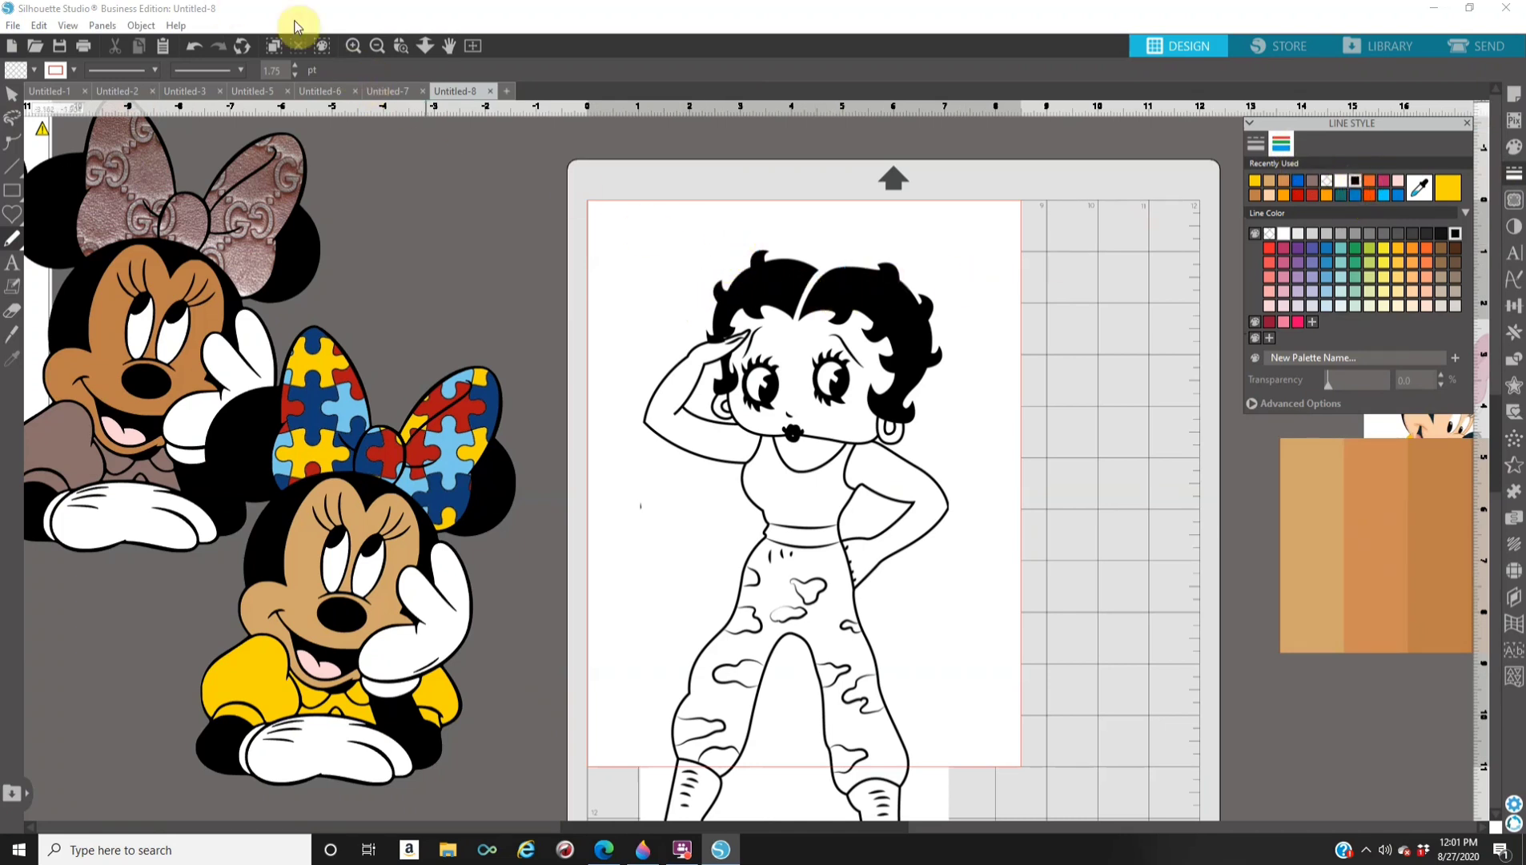
{"action": "left_click", "coordinate": [353, 47]}
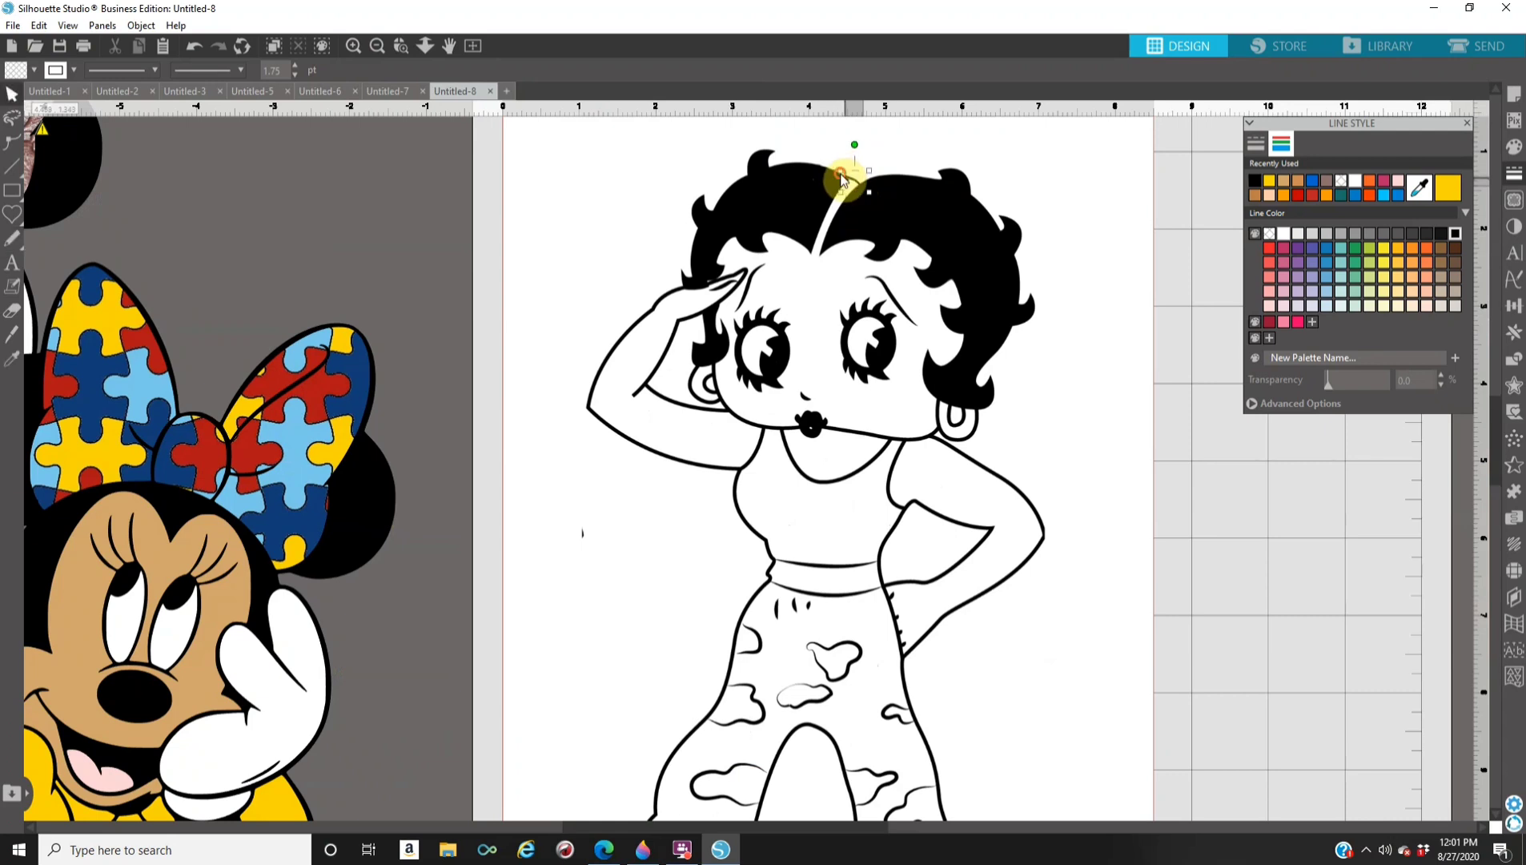
{"action": "key", "text": "v"}
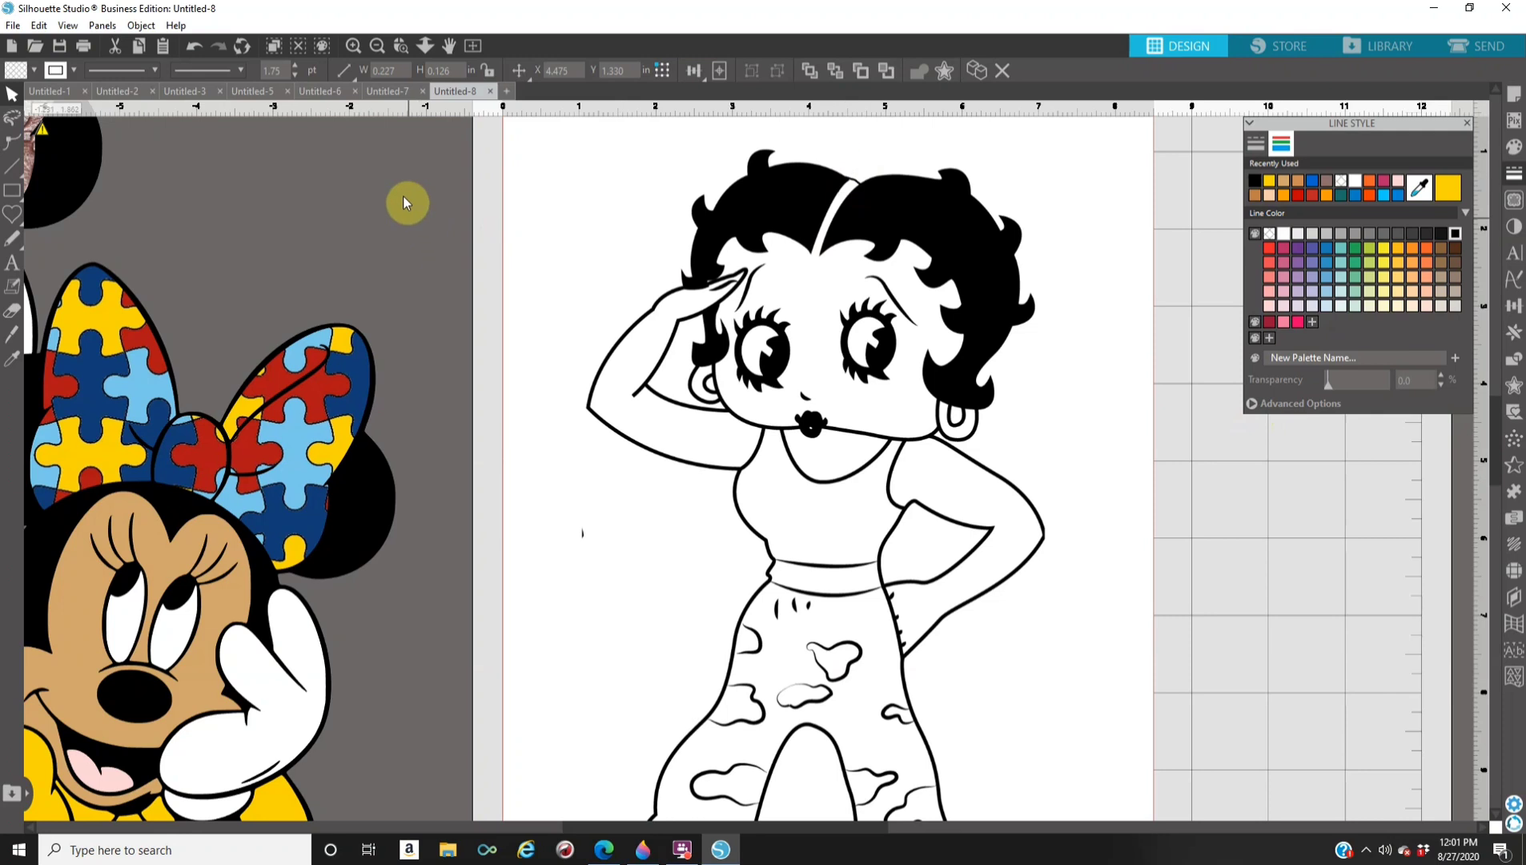
Group the closing line with the Betty Boop image and scale the group down to about 5.27 by 10.84 in, repositioned on the page.
{"action": "left_click", "coordinate": [379, 45]}
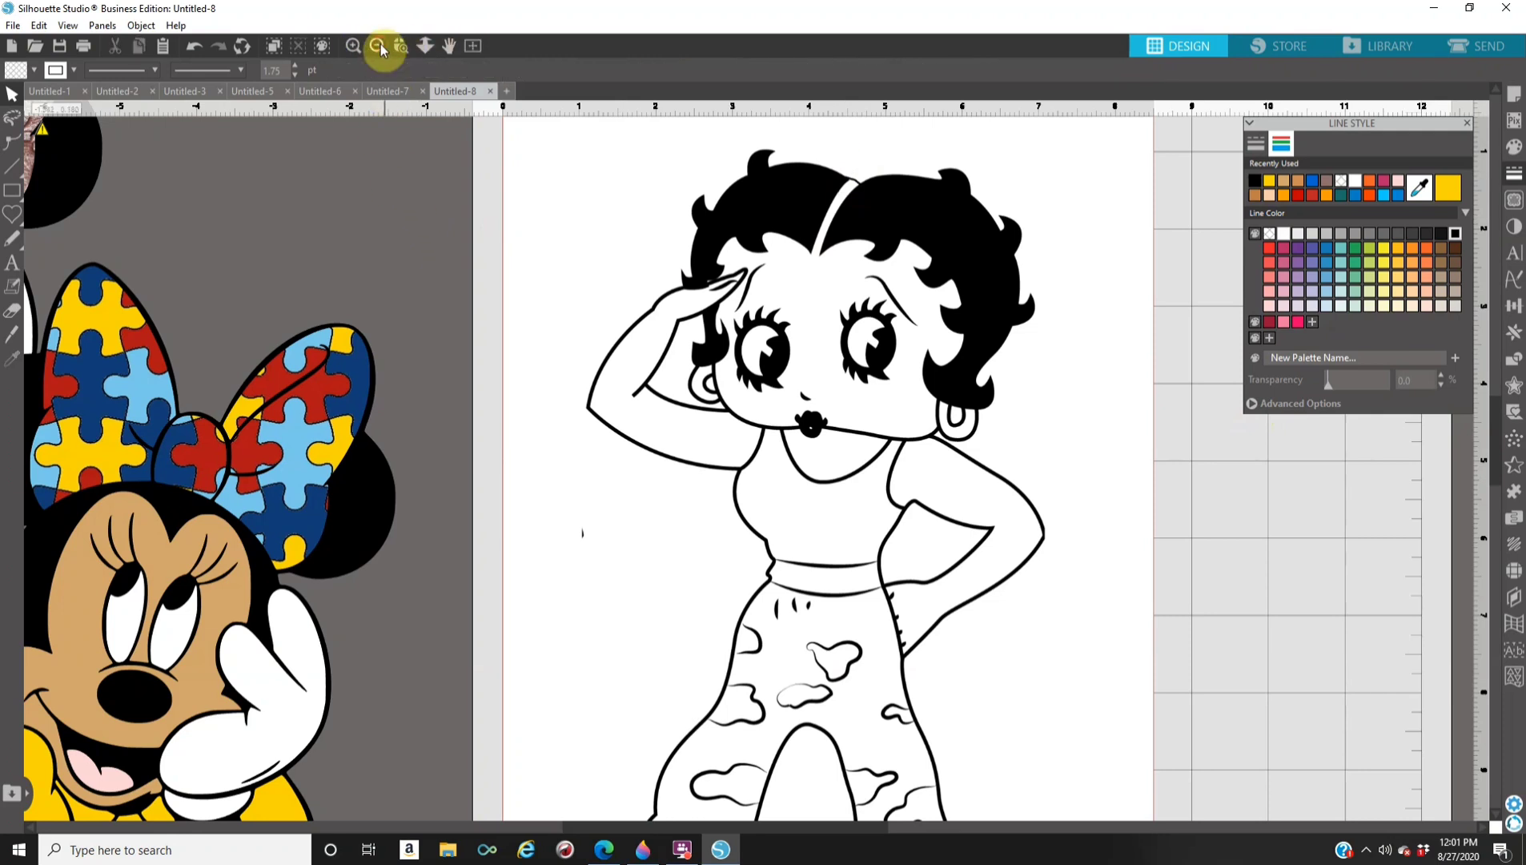
{"action": "left_click", "coordinate": [380, 46]}
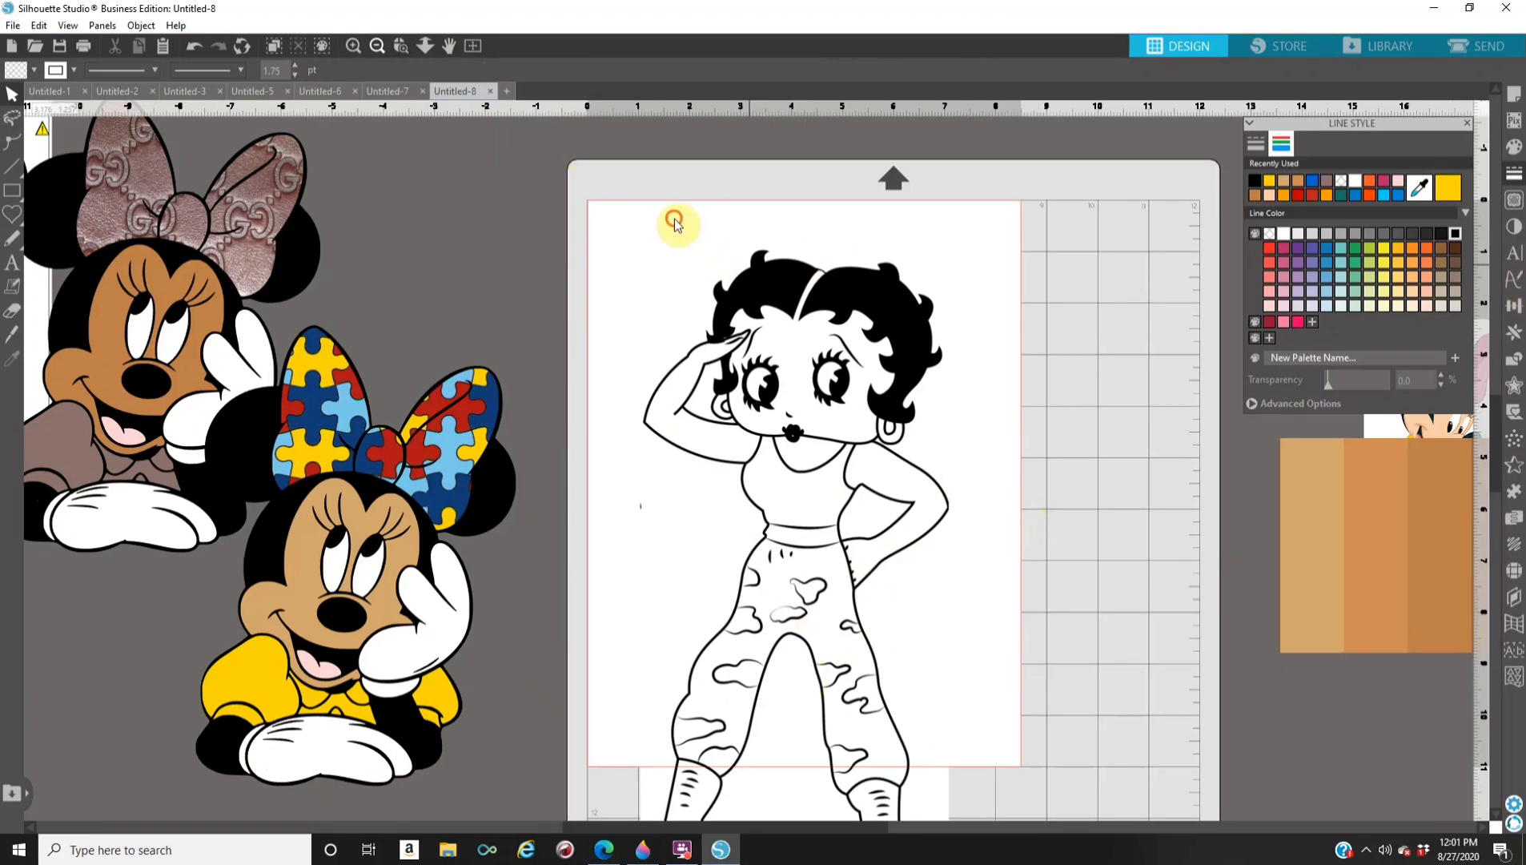
{"action": "left_click", "coordinate": [933, 377]}
{"action": "left_click", "coordinate": [908, 354]}
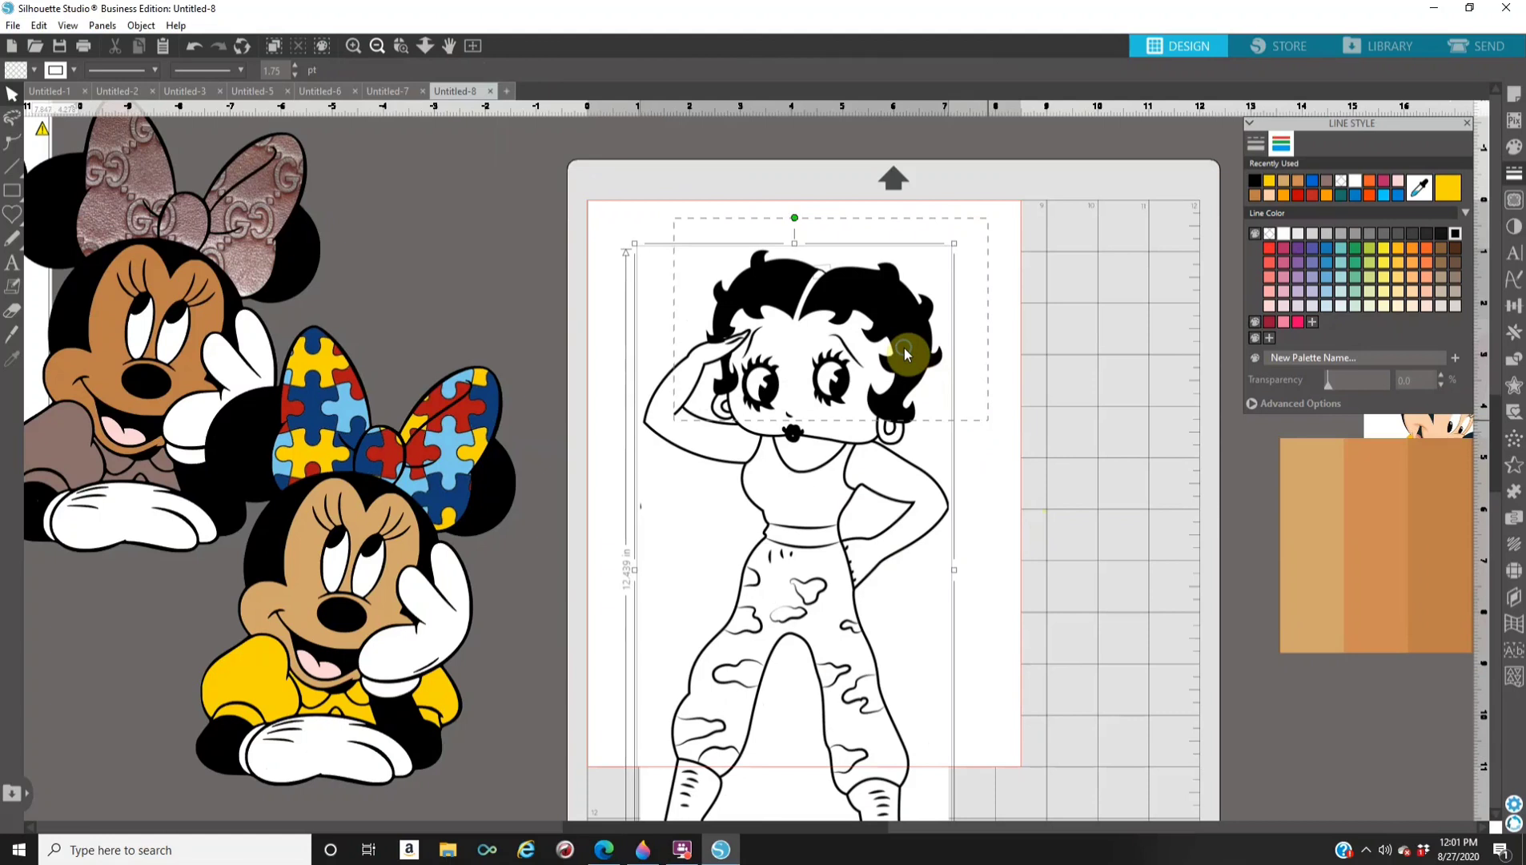
{"action": "right_click", "coordinate": [904, 351]}
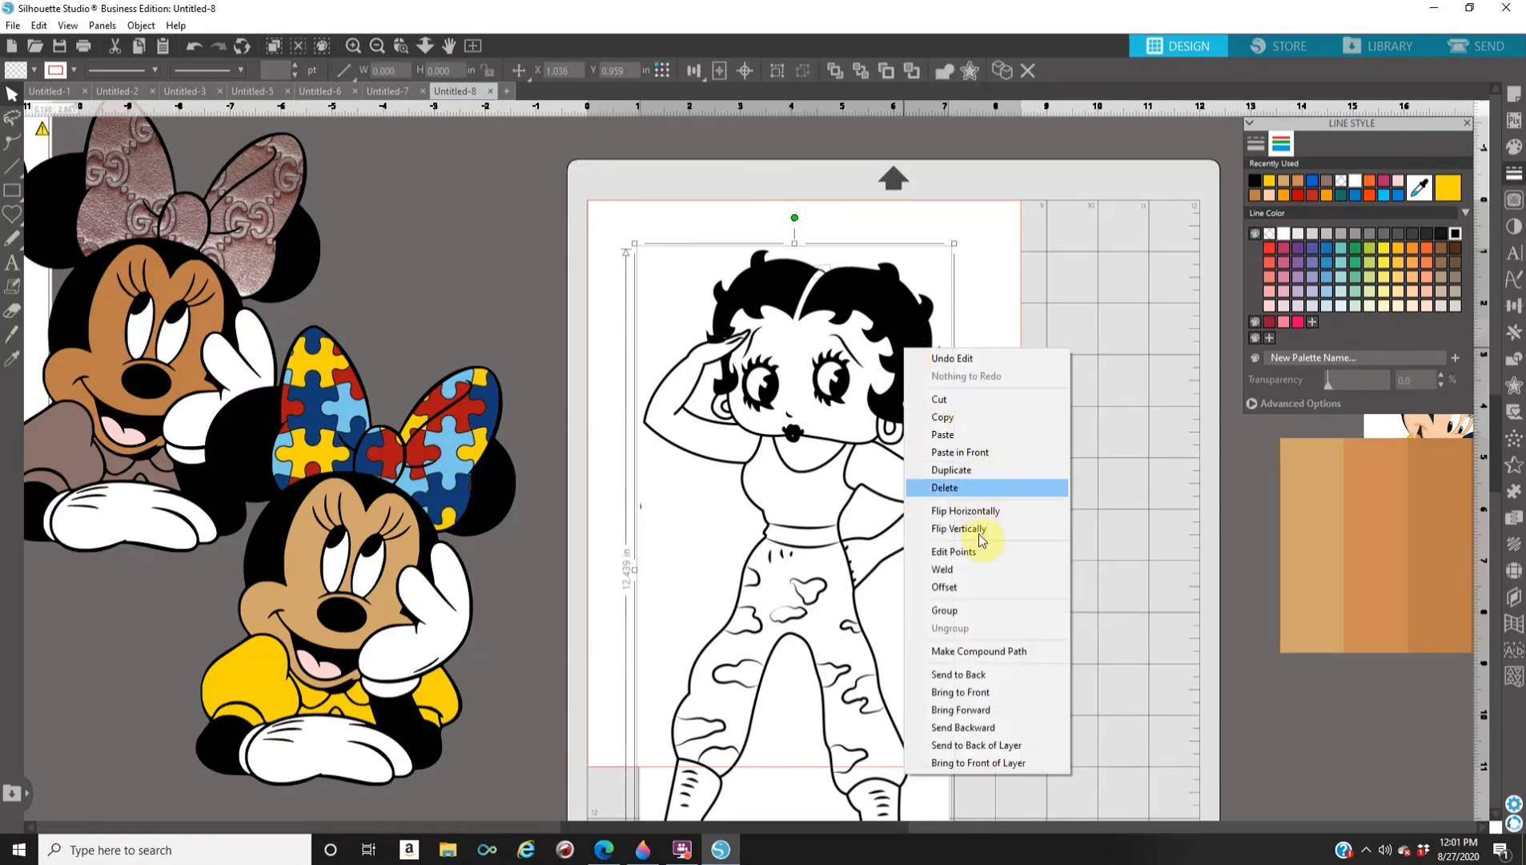
{"action": "left_click", "coordinate": [975, 610]}
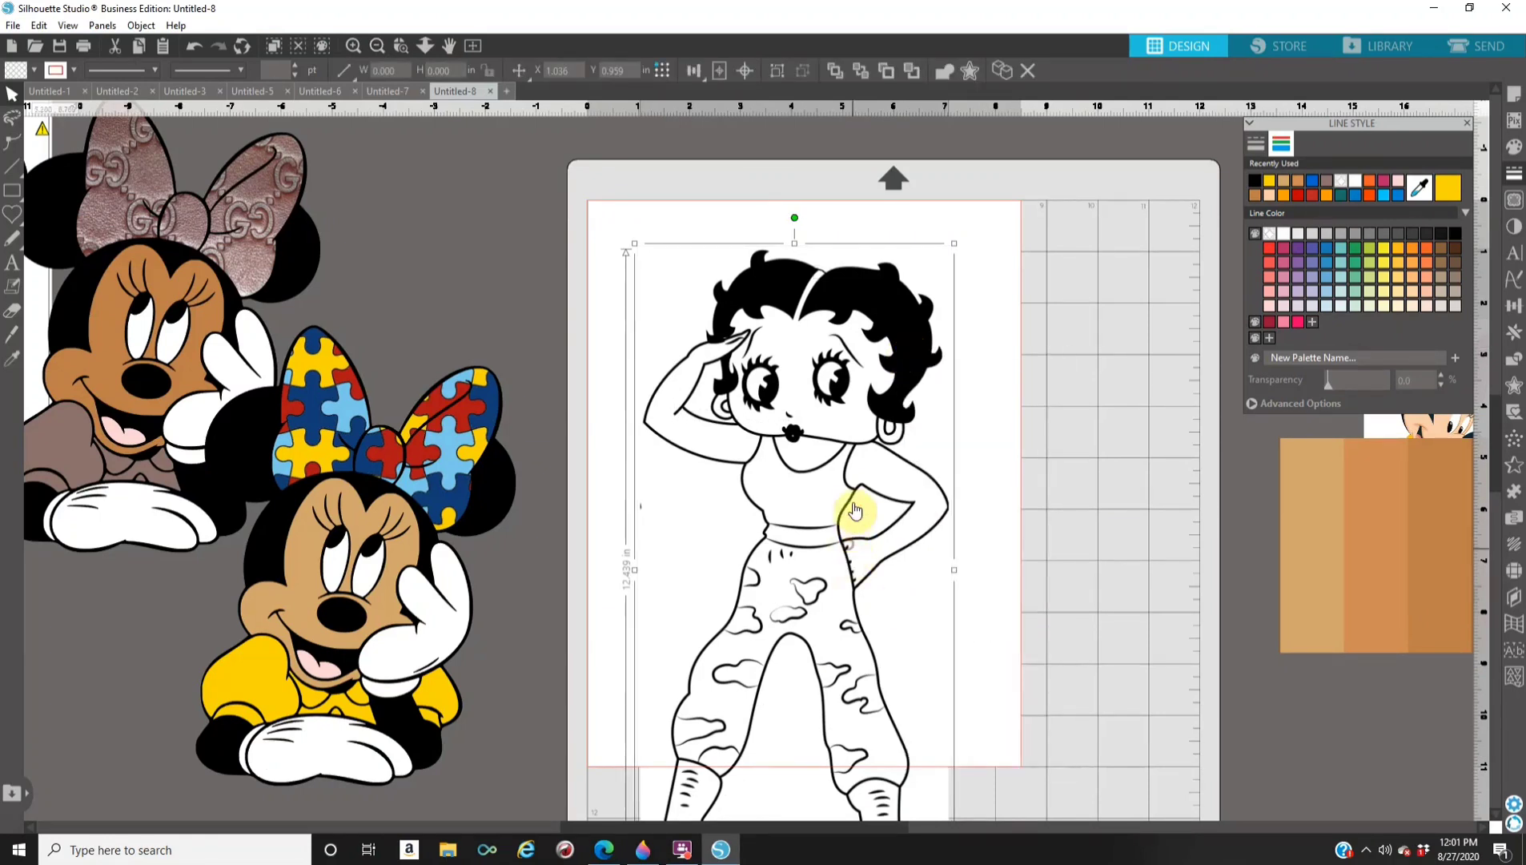
{"action": "left_click_drag", "start_coordinate": [954, 243], "coordinate": [921, 328]}
{"action": "left_click_drag", "start_coordinate": [775, 644], "coordinate": [802, 542]}
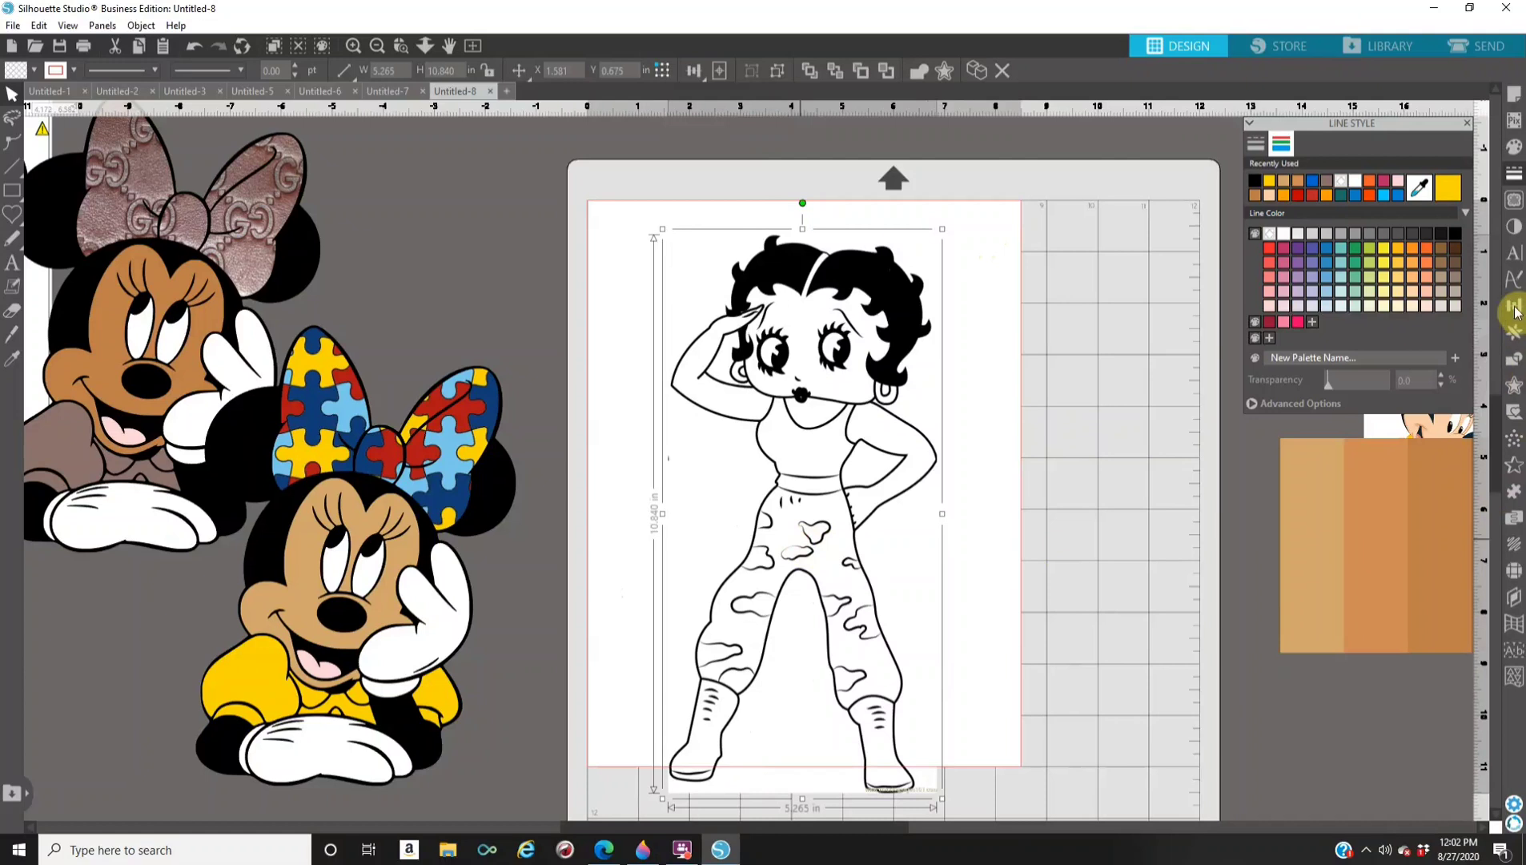
Trace the whole Betty Boop image with a high threshold and a trace area that encloses the full figure.
{"action": "left_click", "coordinate": [1513, 200]}
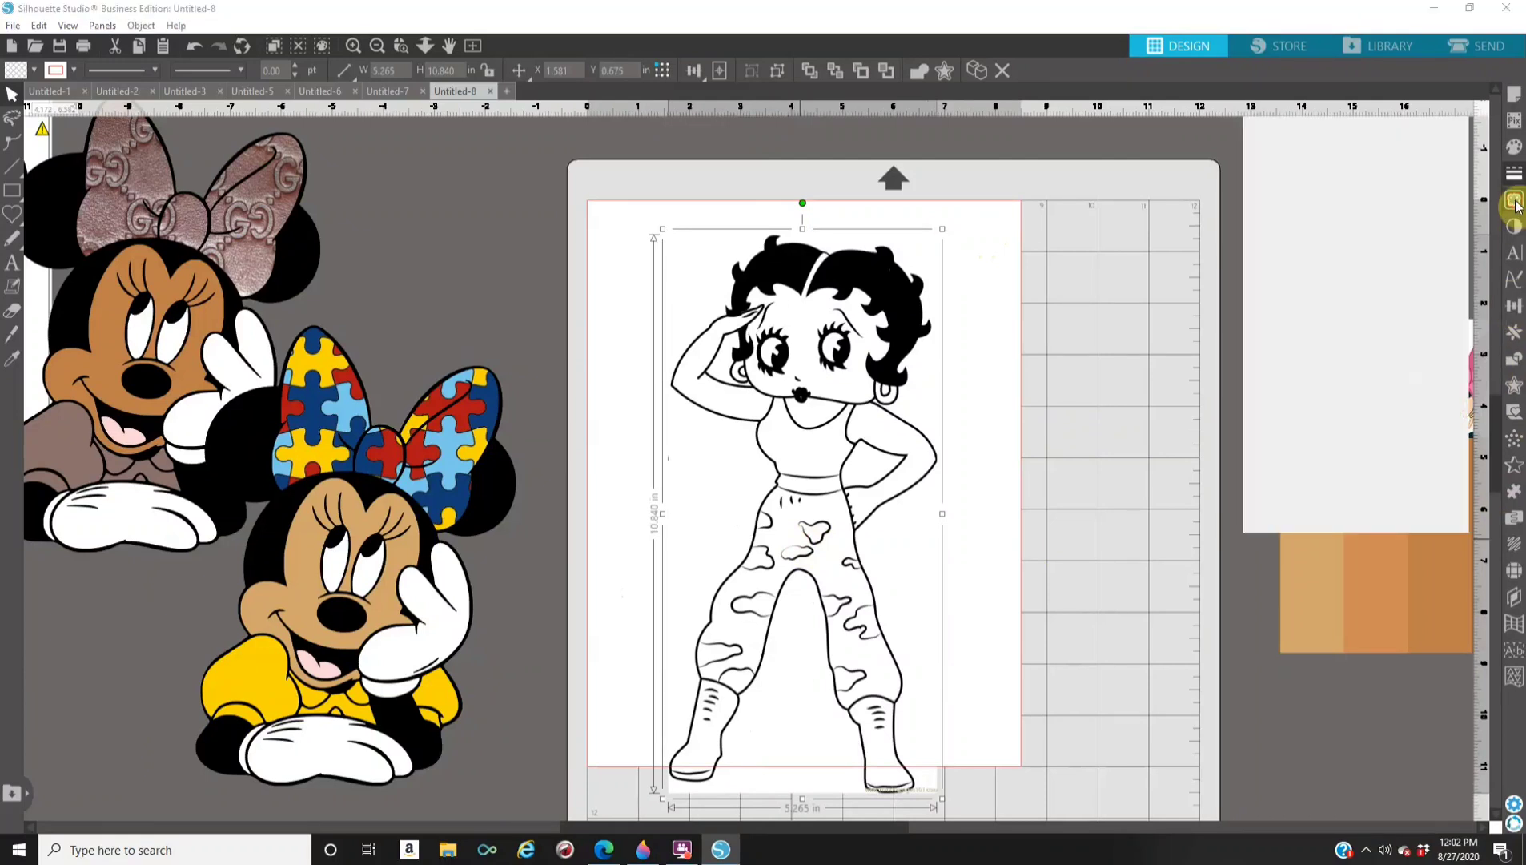
{"action": "left_click", "coordinate": [1336, 189]}
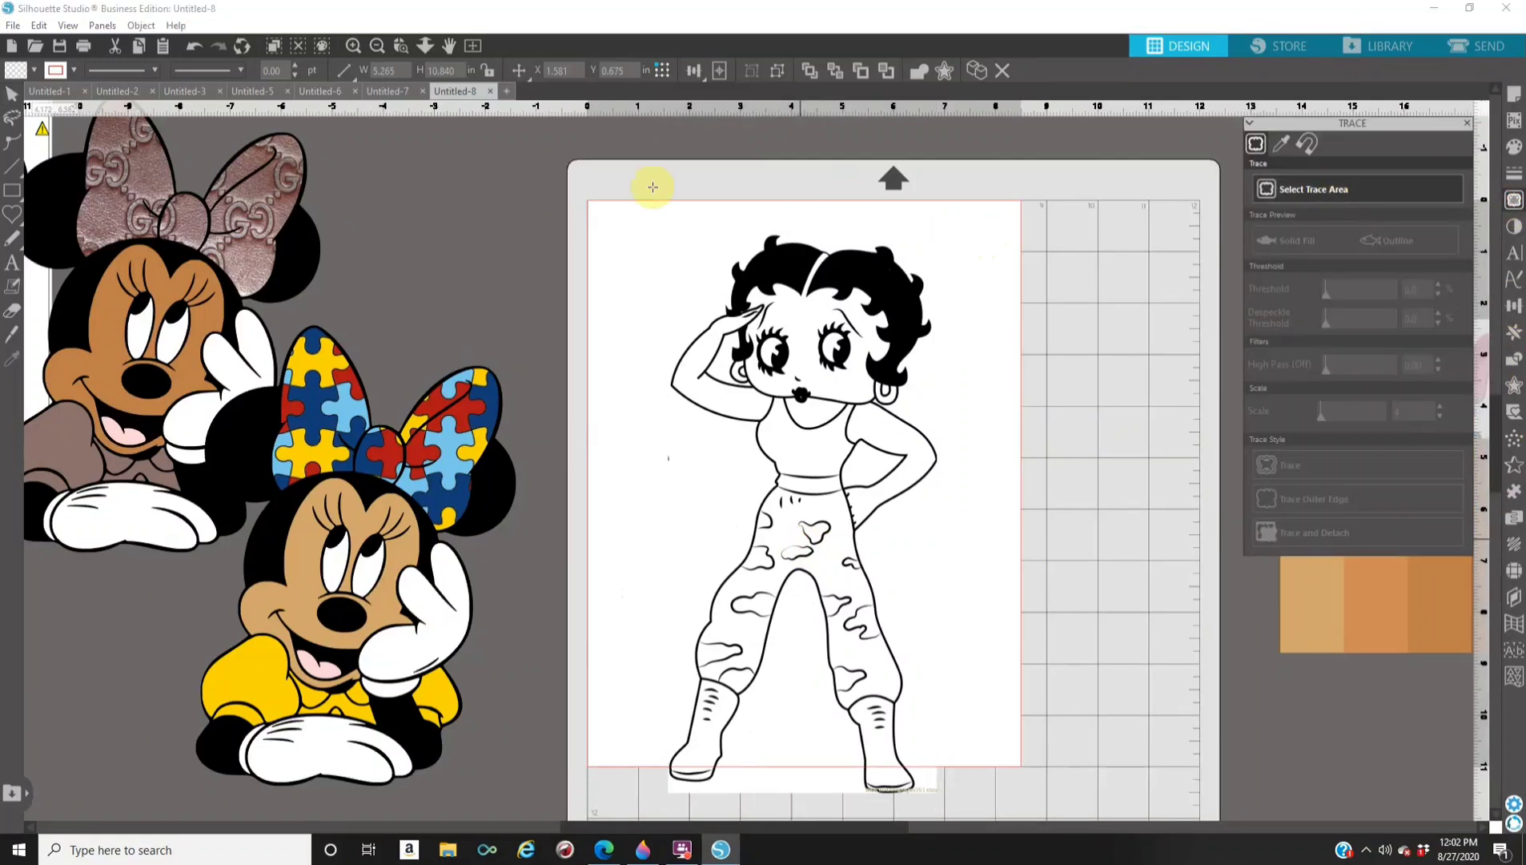
{"action": "mouse_move", "coordinate": [660, 211]}
{"action": "left_mouse_down"}
{"action": "mouse_move", "coordinate": [896, 256]}
{"action": "mouse_move", "coordinate": [951, 341]}
{"action": "mouse_move", "coordinate": [972, 529]}
{"action": "left_mouse_up"}
{"action": "left_click_drag", "start_coordinate": [983, 758], "coordinate": [990, 796]}
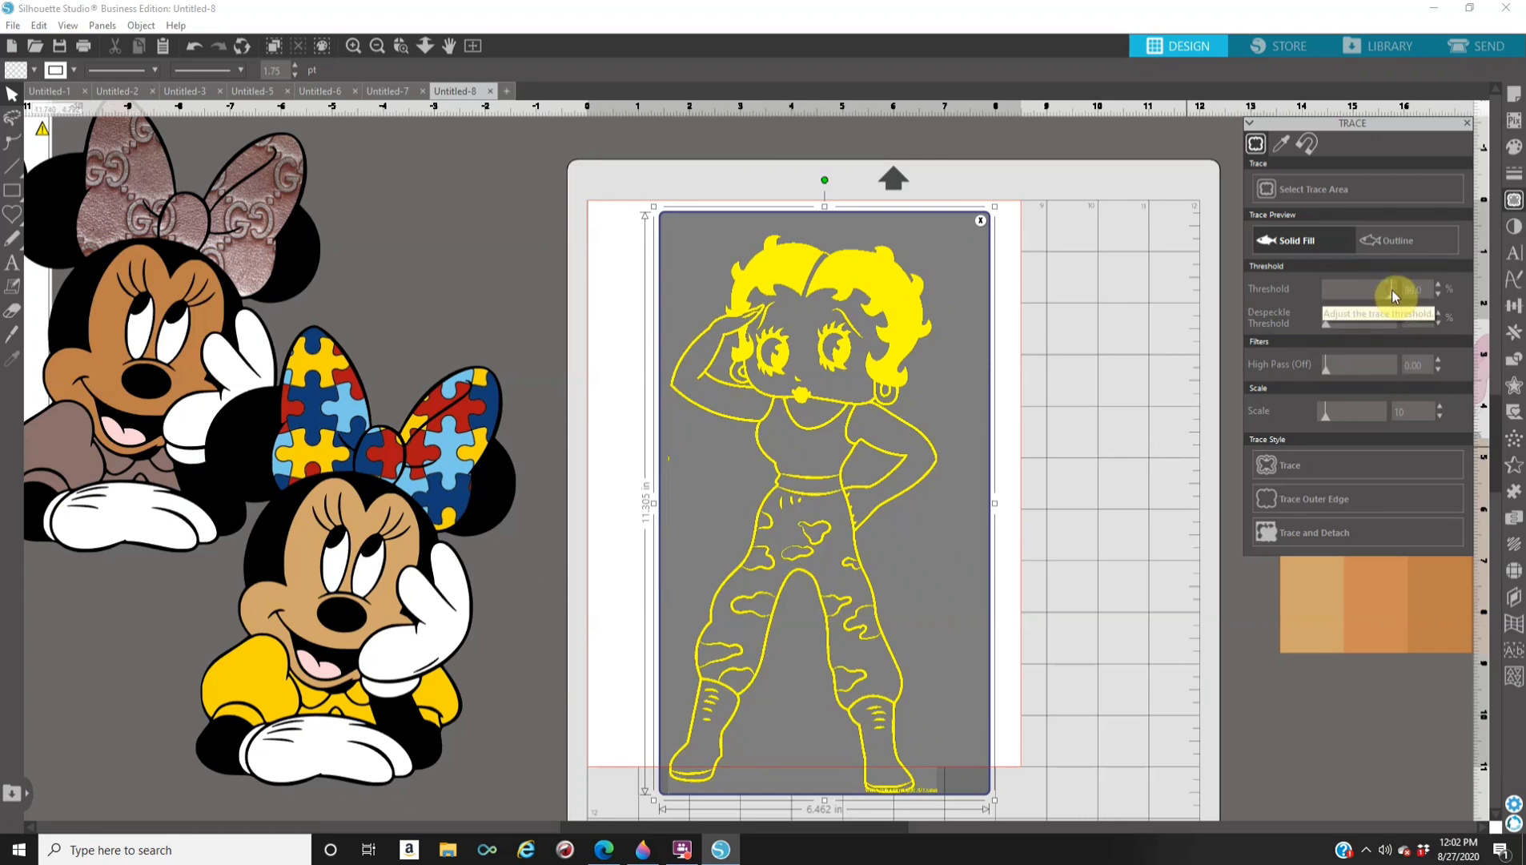
{"action": "left_click", "coordinate": [1309, 544]}
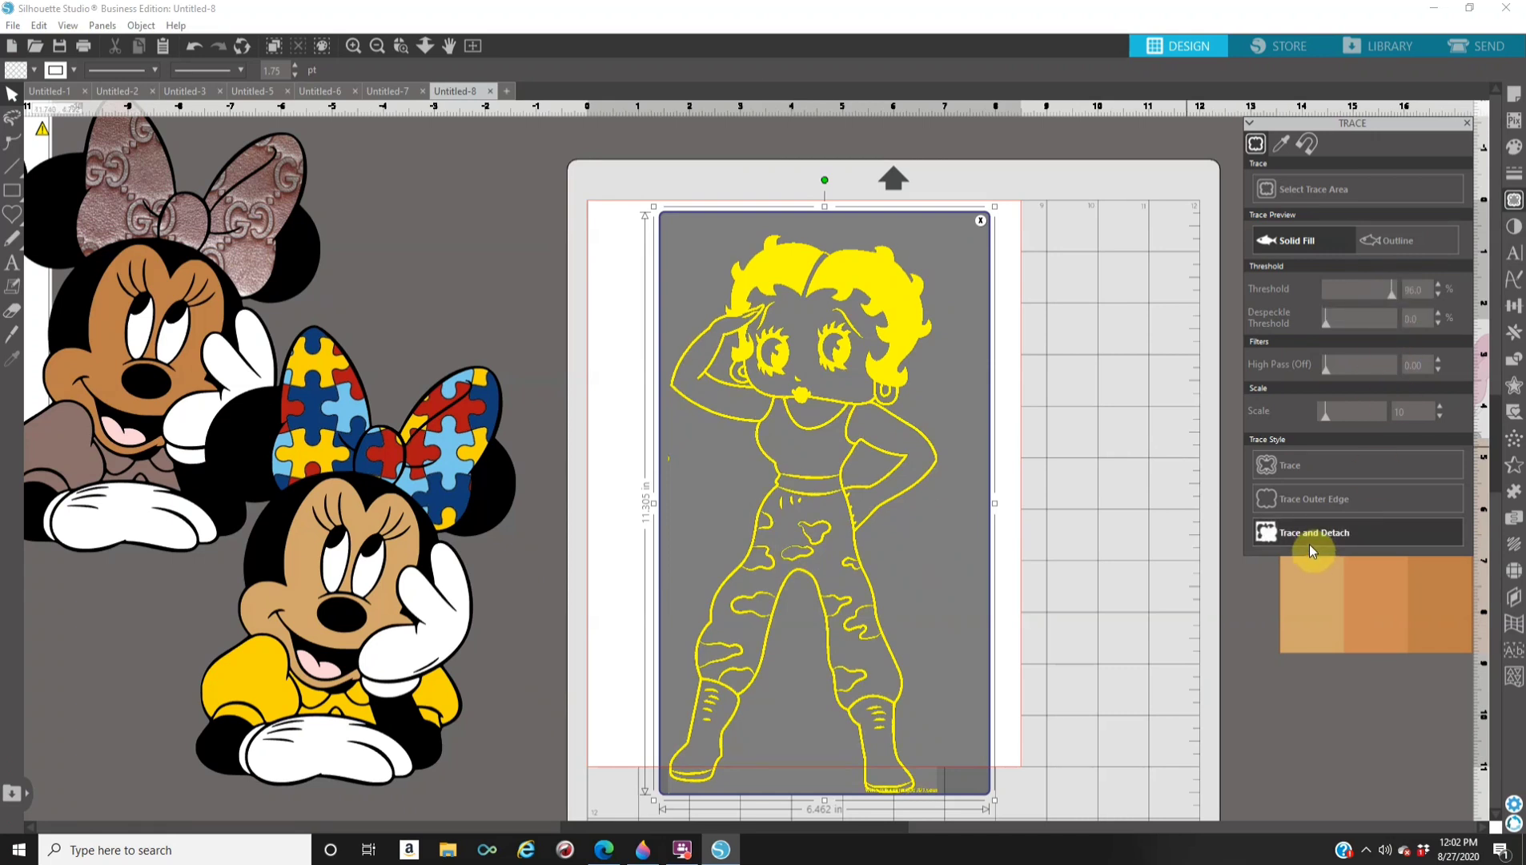
{"action": "left_click", "coordinate": [1321, 466]}
Move the original Betty Boop image off the tracing and place it just beside the page as a reference.
{"action": "mouse_move", "coordinate": [872, 380]}
{"action": "left_mouse_down"}
{"action": "mouse_move", "coordinate": [937, 364]}
{"action": "mouse_move", "coordinate": [1237, 426]}
{"action": "mouse_move", "coordinate": [1410, 364]}
{"action": "mouse_move", "coordinate": [1466, 290]}
{"action": "left_mouse_up"}
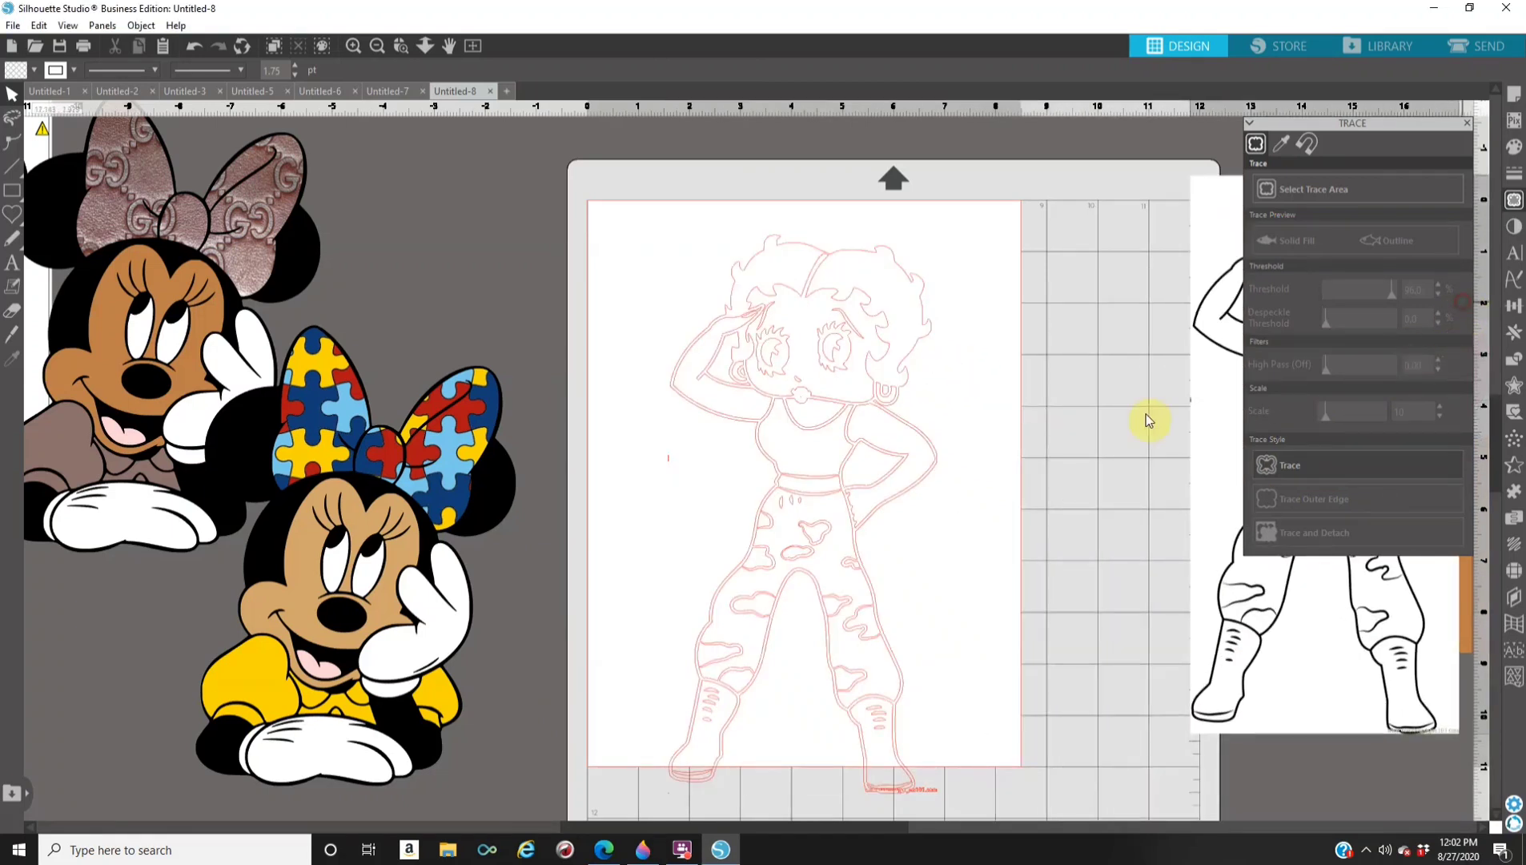
{"action": "left_click", "coordinate": [875, 453]}
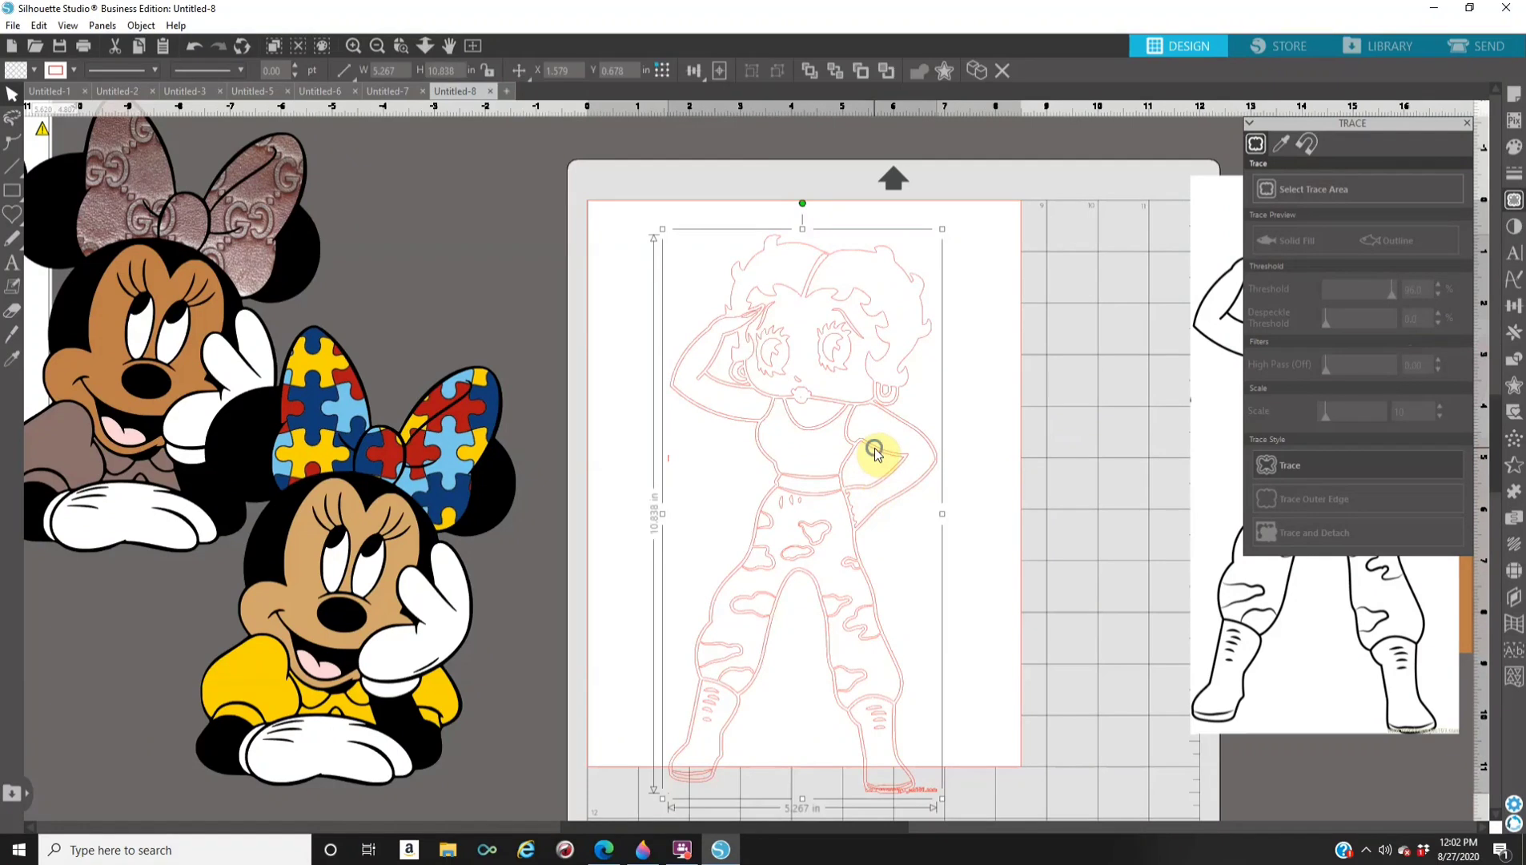
{"action": "right_click", "coordinate": [875, 454]}
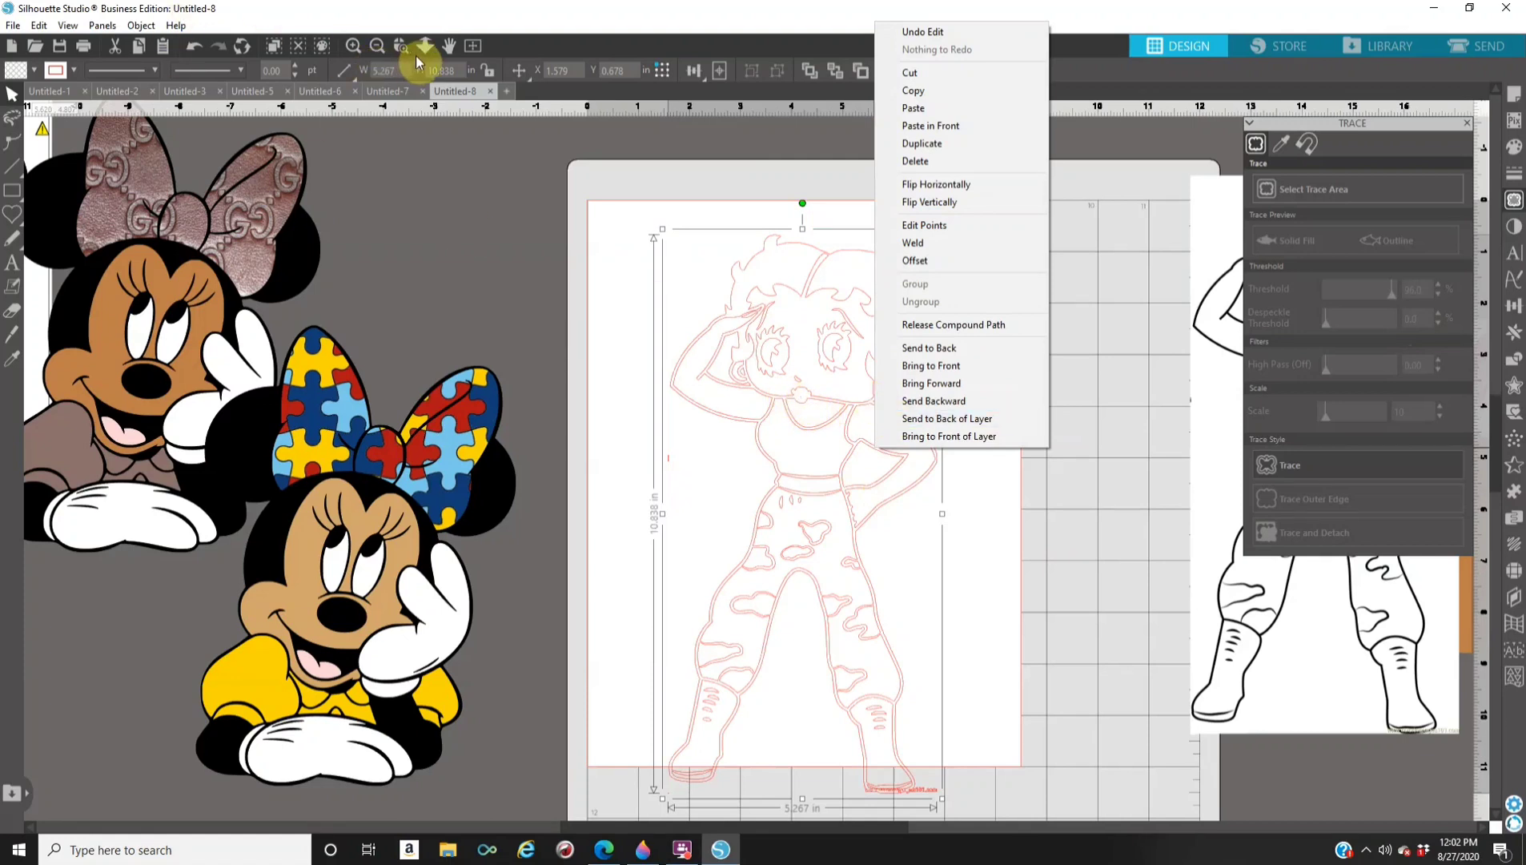
{"action": "left_click", "coordinate": [1239, 455]}
{"action": "left_click_drag", "start_coordinate": [1226, 453], "coordinate": [1031, 519]}
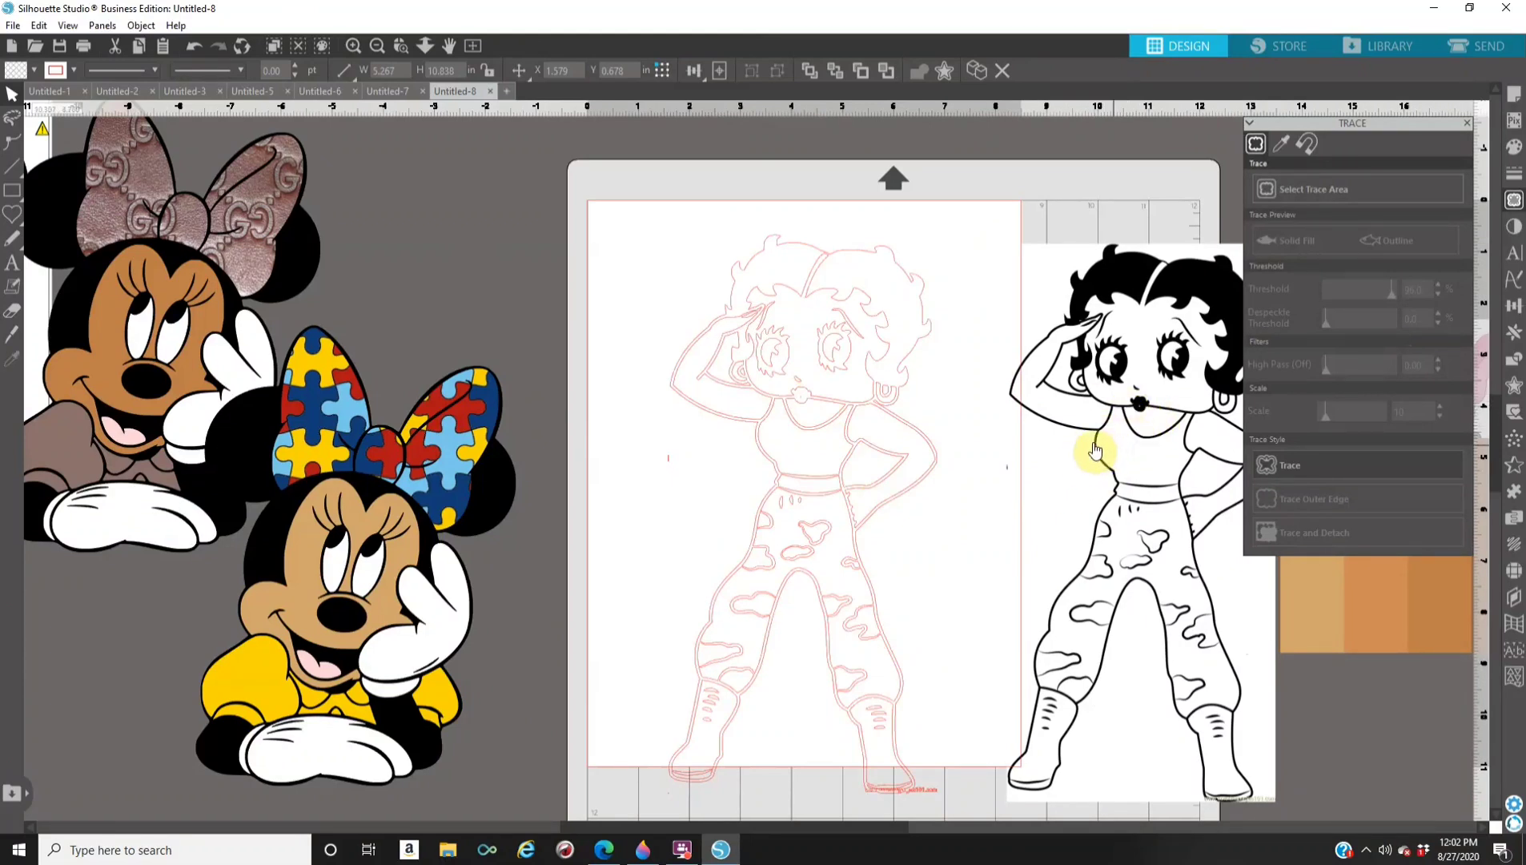
{"action": "left_click_drag", "start_coordinate": [1102, 433], "coordinate": [1112, 422]}
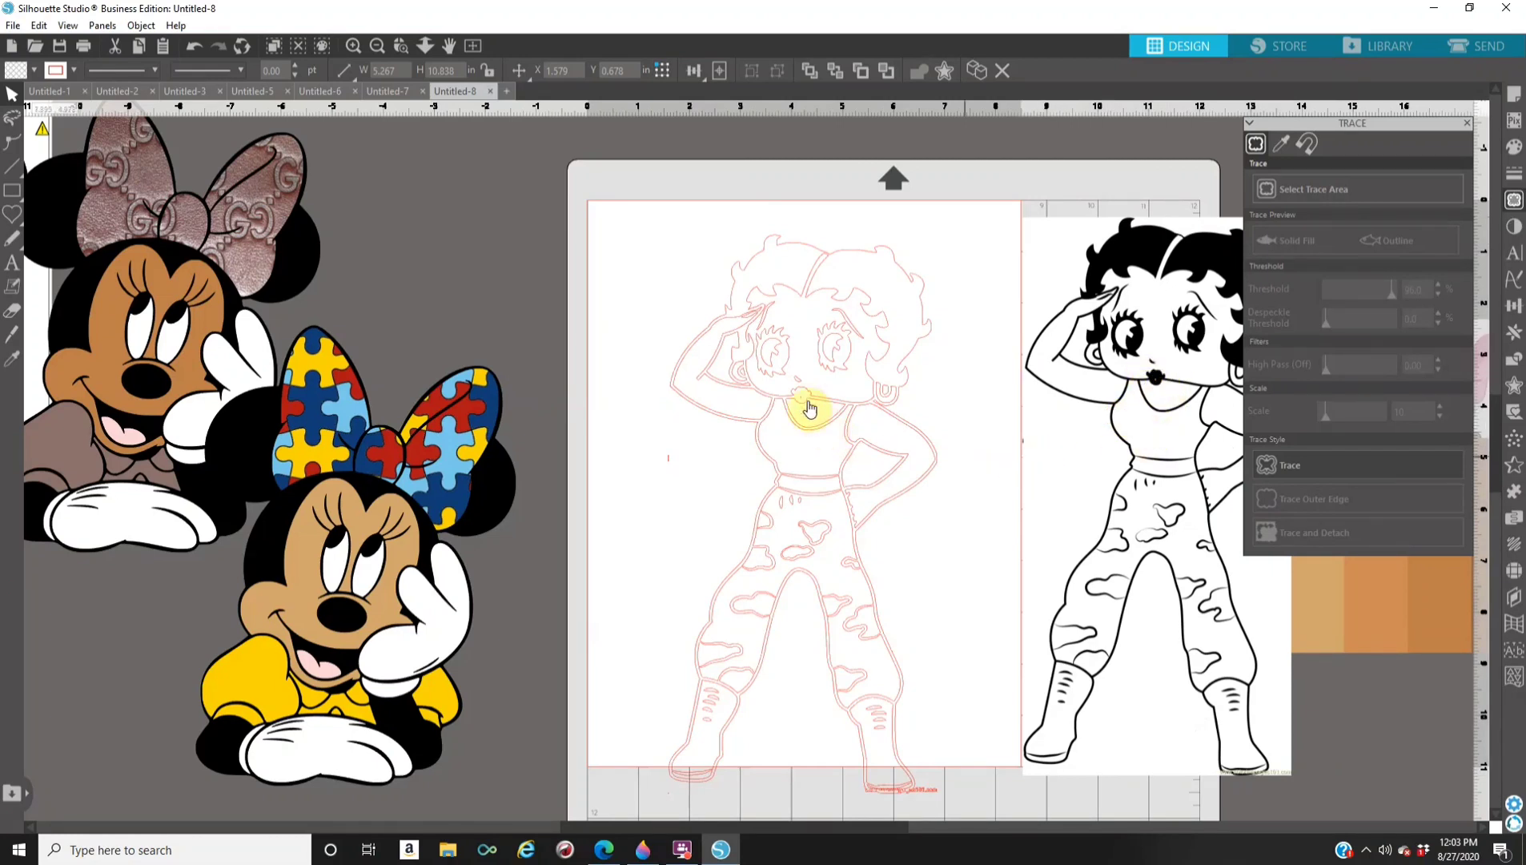
Try filling the whole Betty Boop tracing with black, and undo the fill.
{"action": "left_click", "coordinate": [844, 410]}
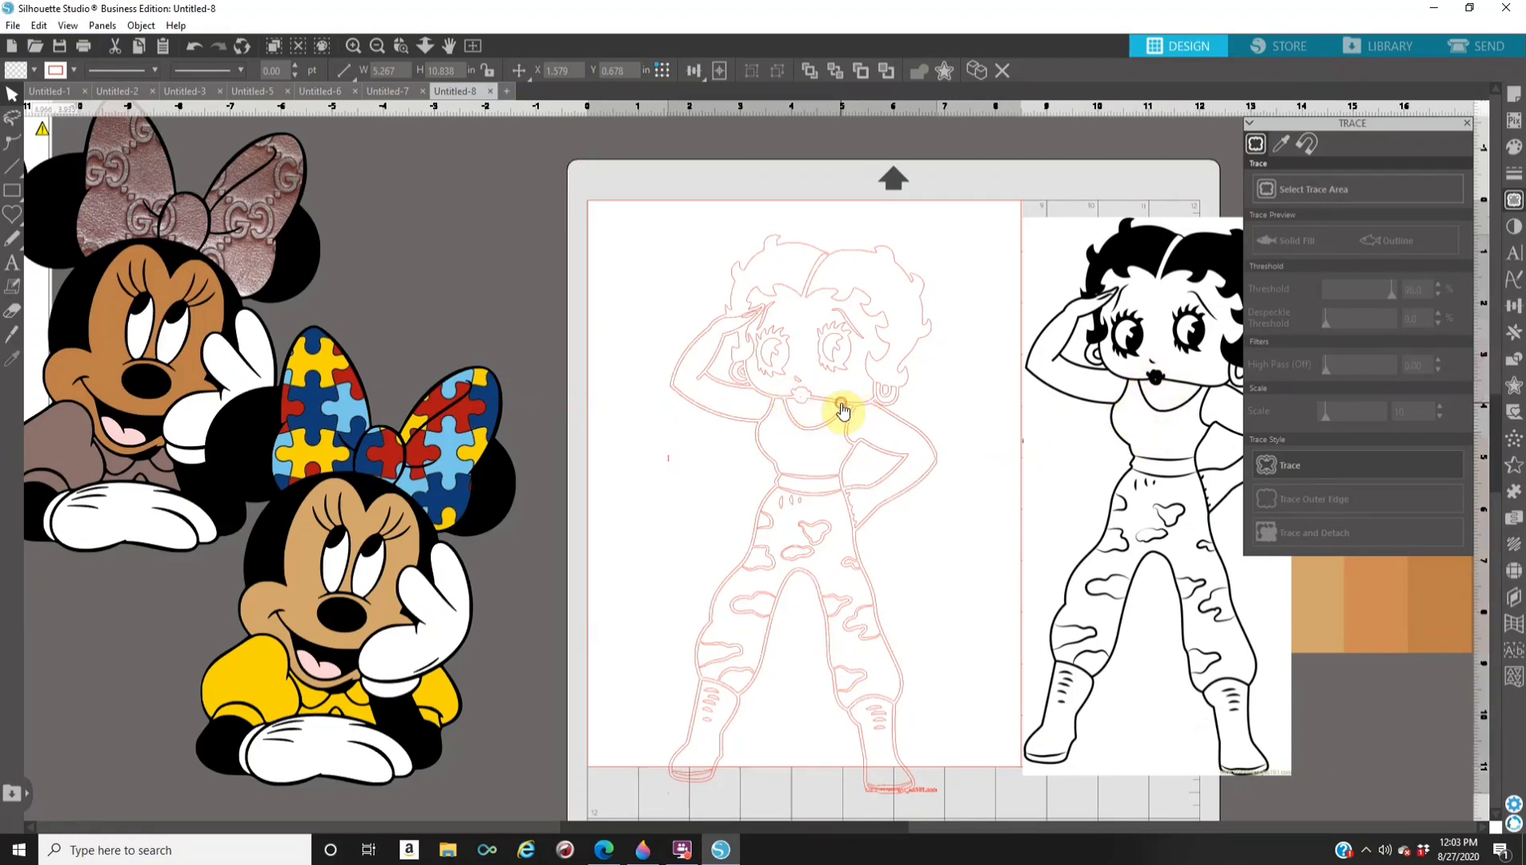
{"action": "left_click", "coordinate": [1514, 152]}
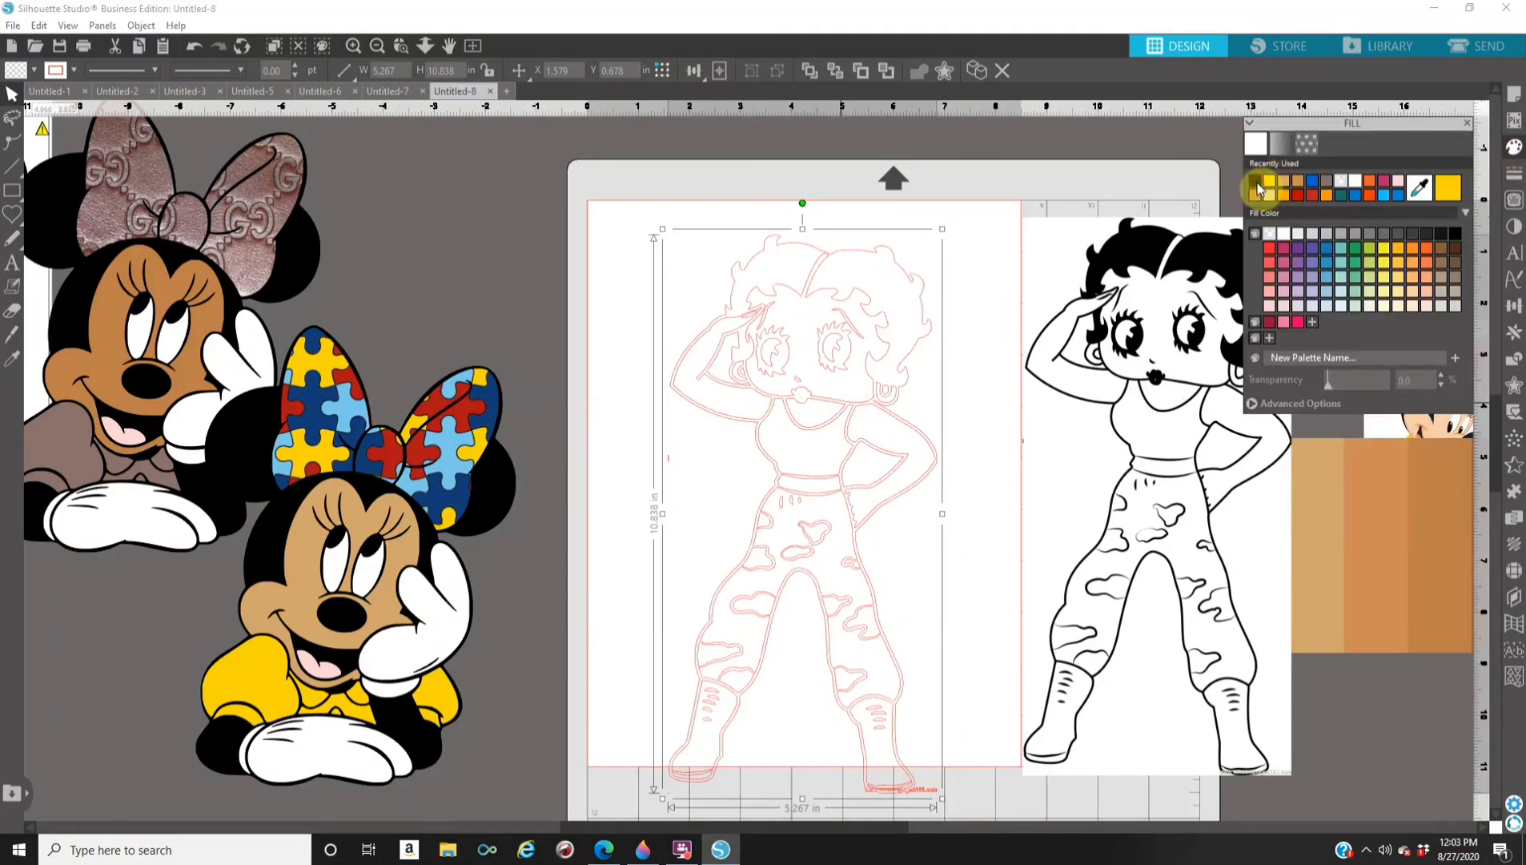
{"action": "left_click", "coordinate": [1257, 186]}
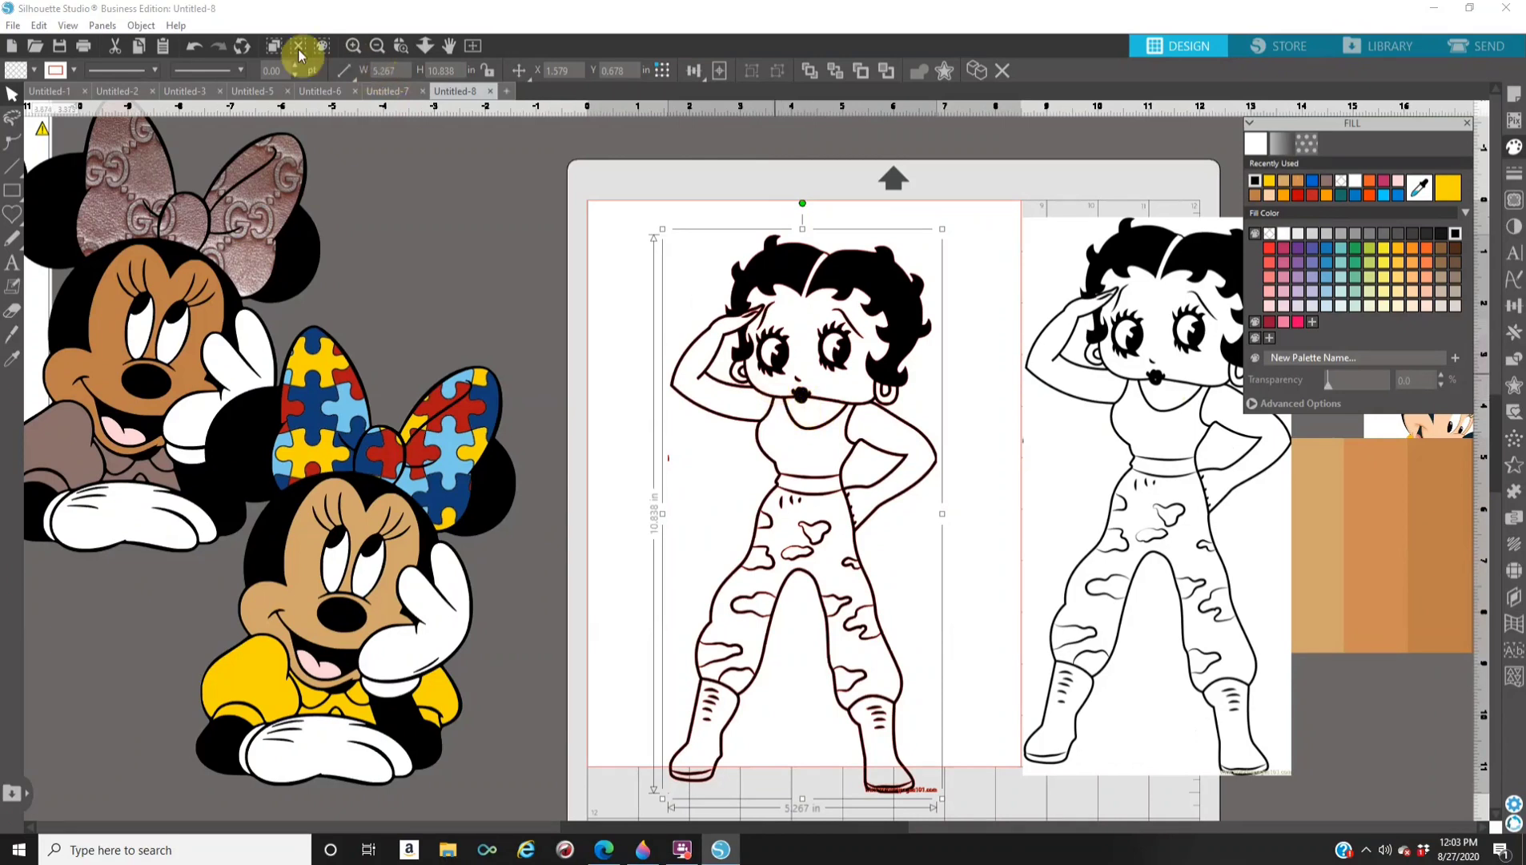
{"action": "left_click", "coordinate": [194, 48]}
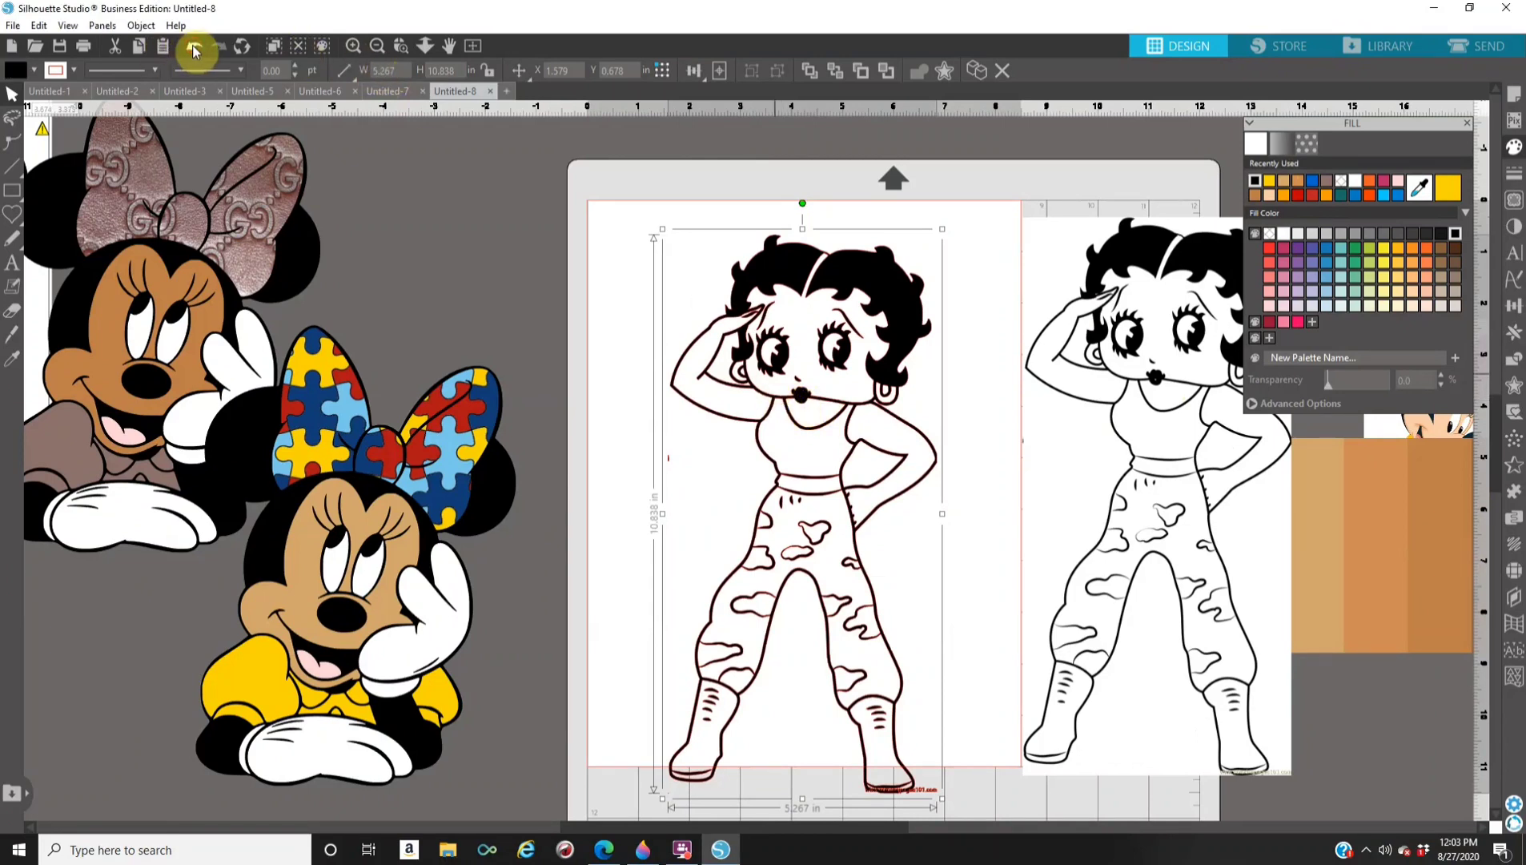
{"action": "left_click", "coordinate": [194, 49]}
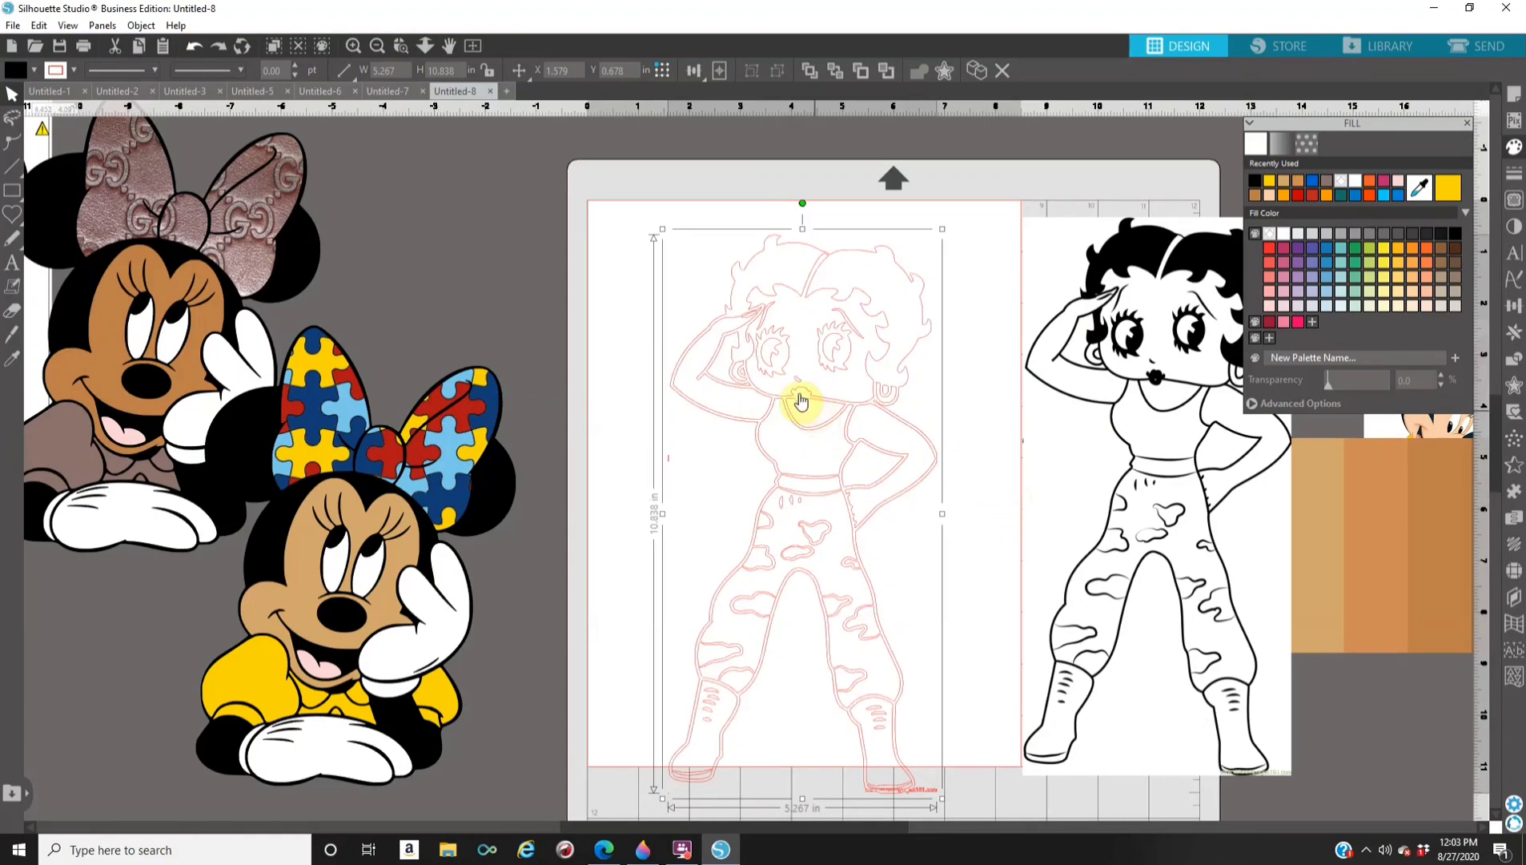
Release the tracing's compound path and delete the stray speck to the left of the torso.
{"action": "right_click", "coordinate": [865, 451]}
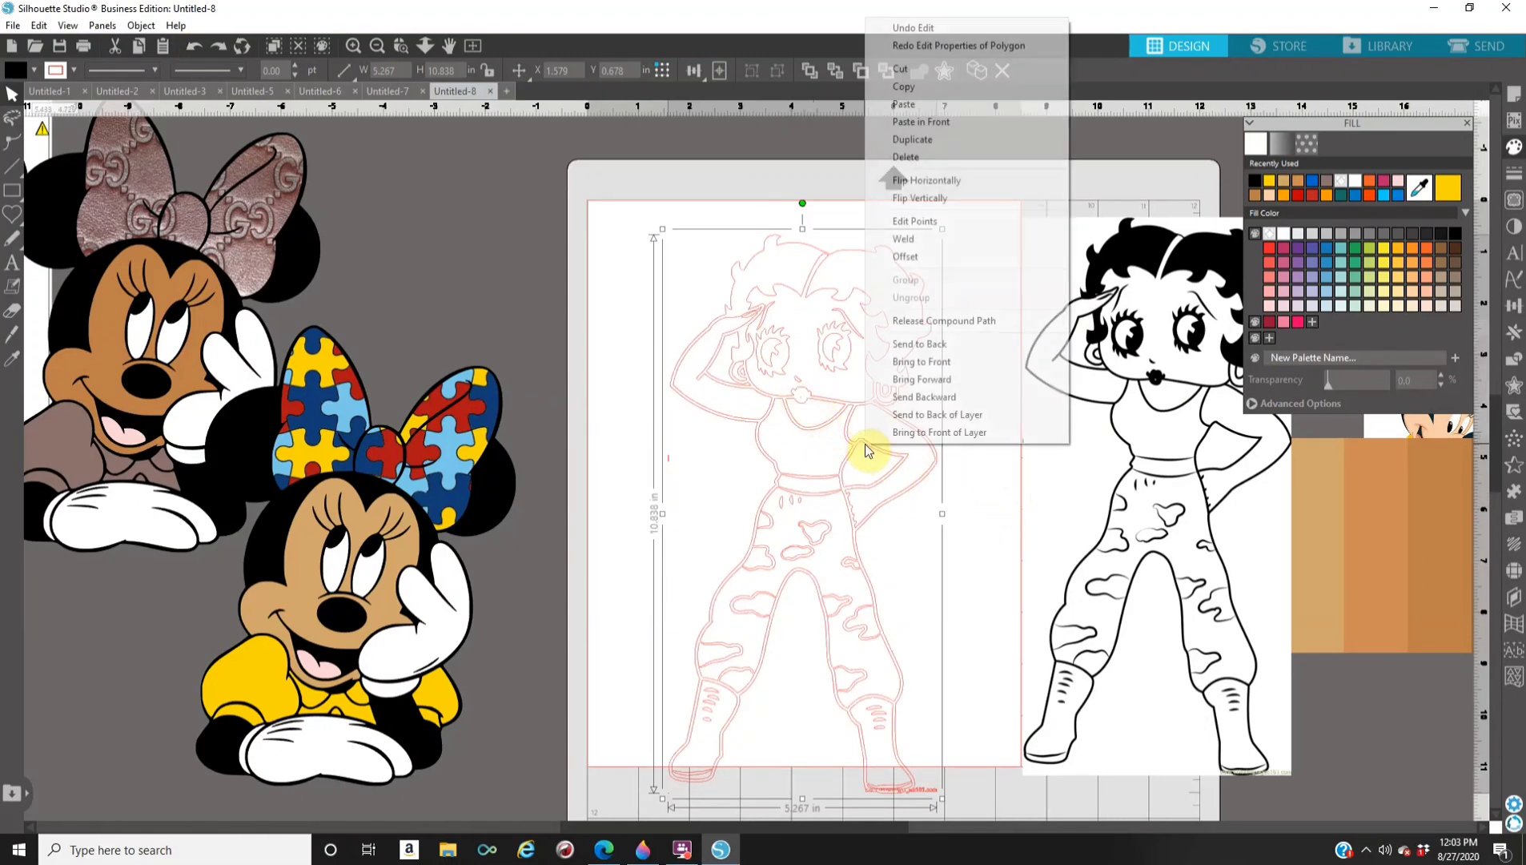
{"action": "left_click", "coordinate": [920, 316]}
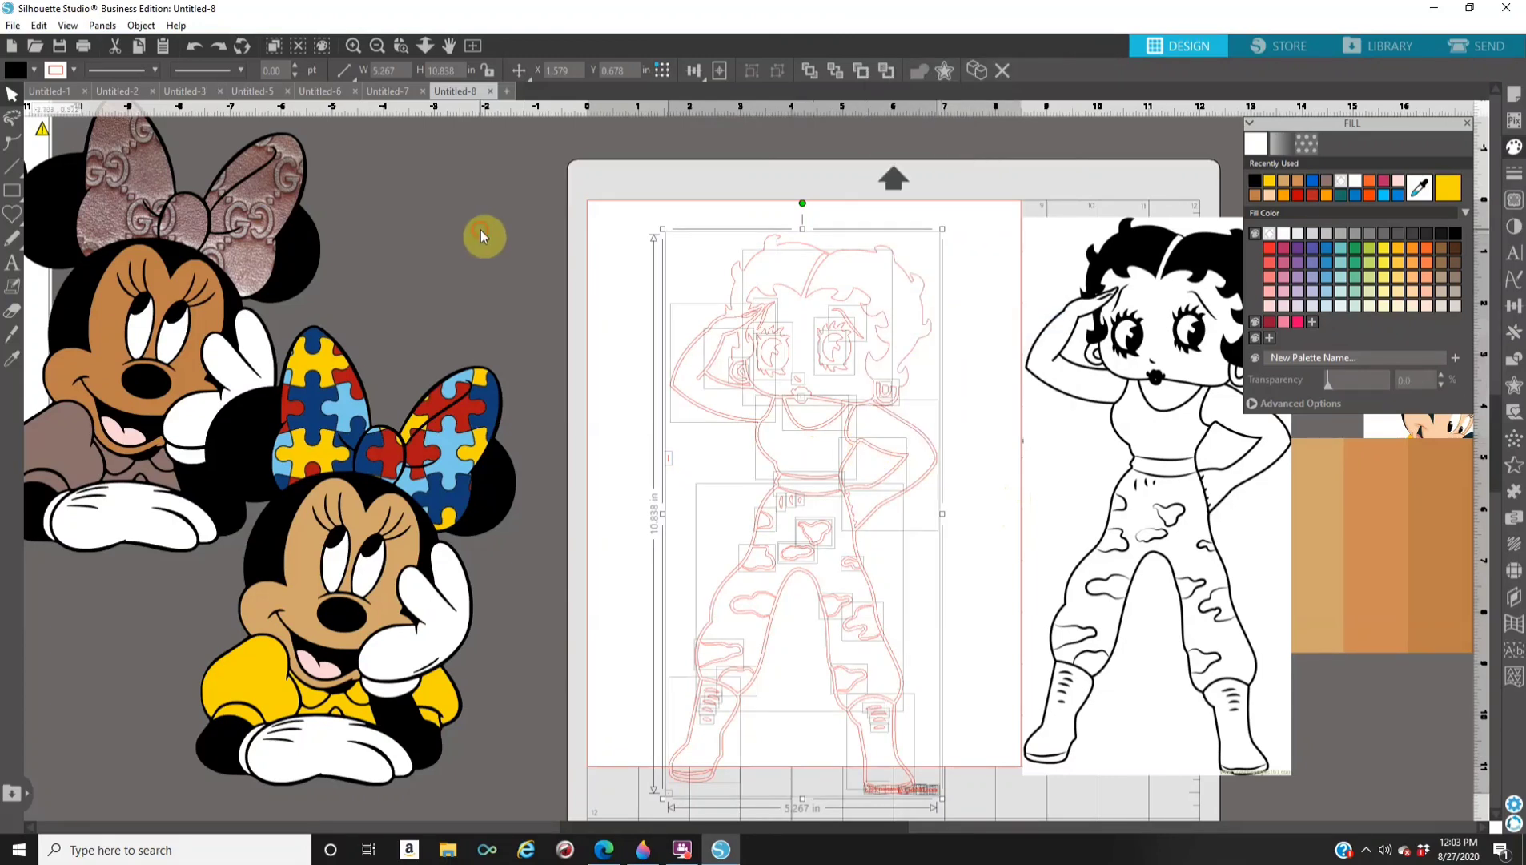
{"action": "left_click", "coordinate": [480, 230]}
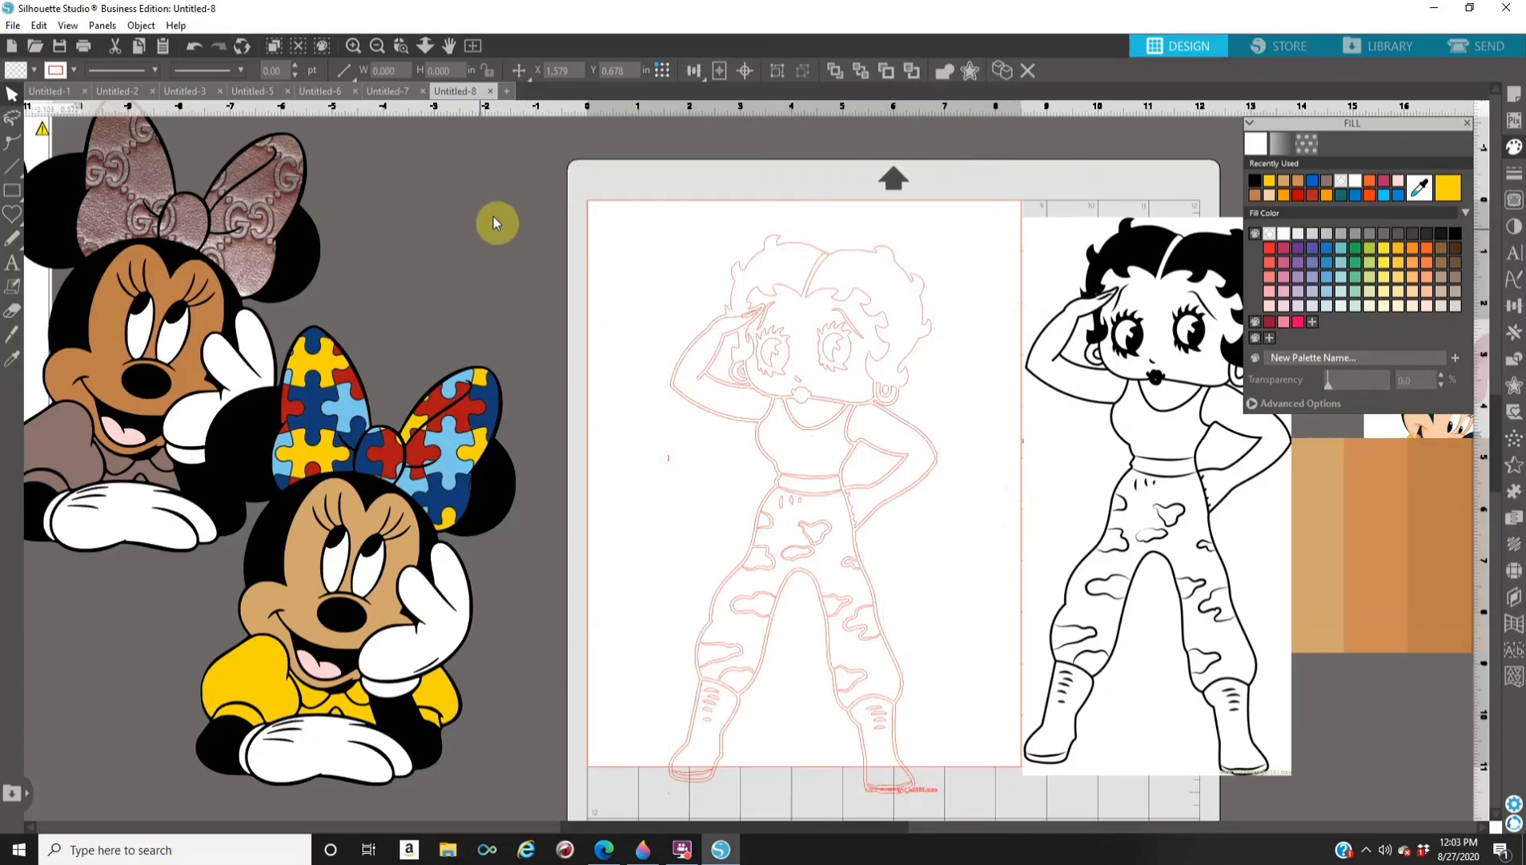
{"action": "left_click", "coordinate": [671, 462]}
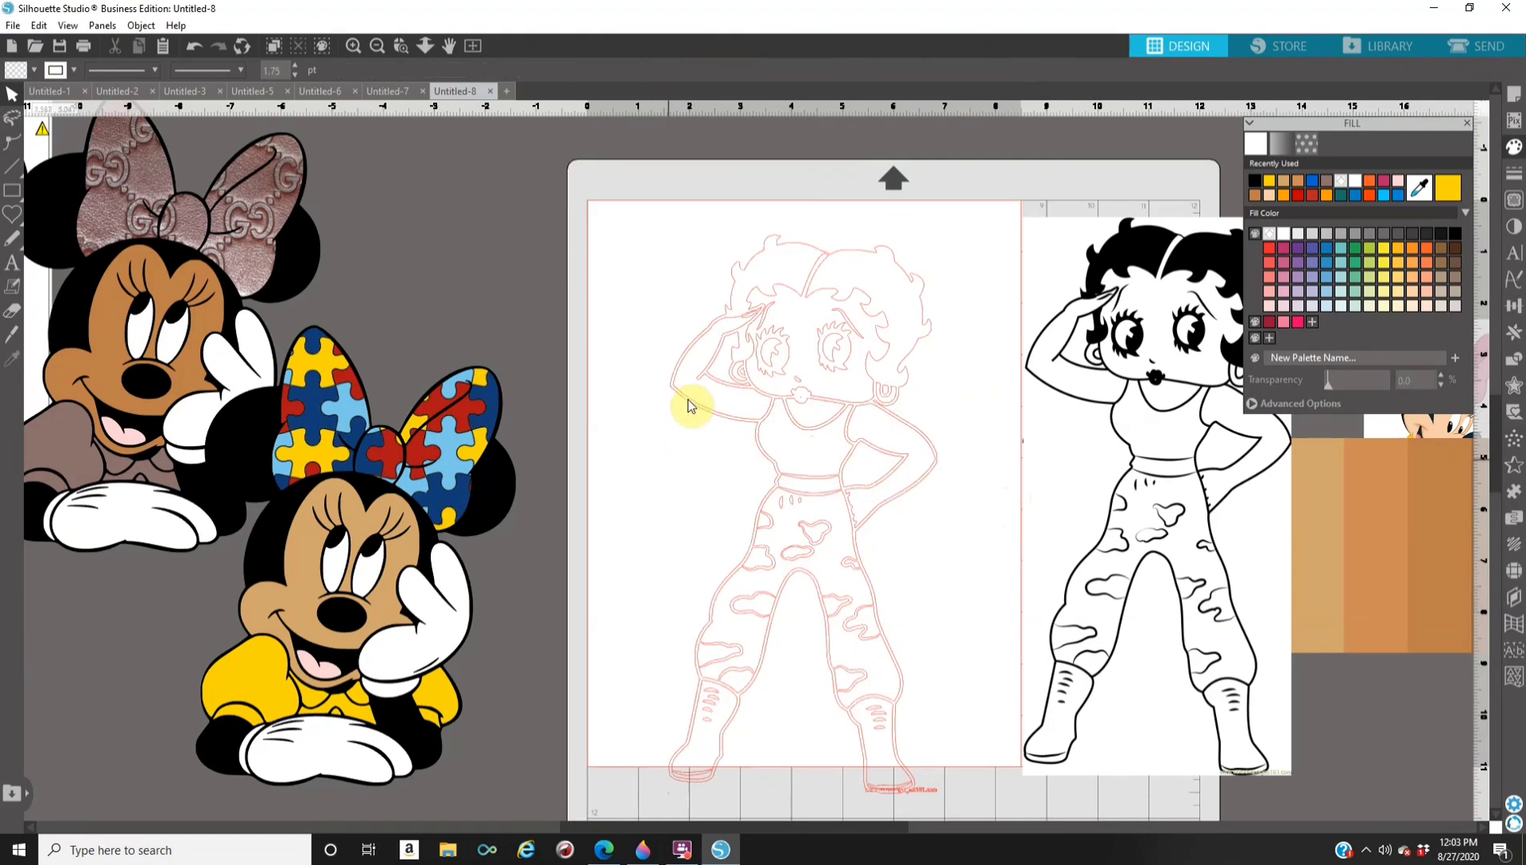
Try filling the separated face shape of the tracing with black, and undo the fill.
{"action": "left_click", "coordinate": [801, 388]}
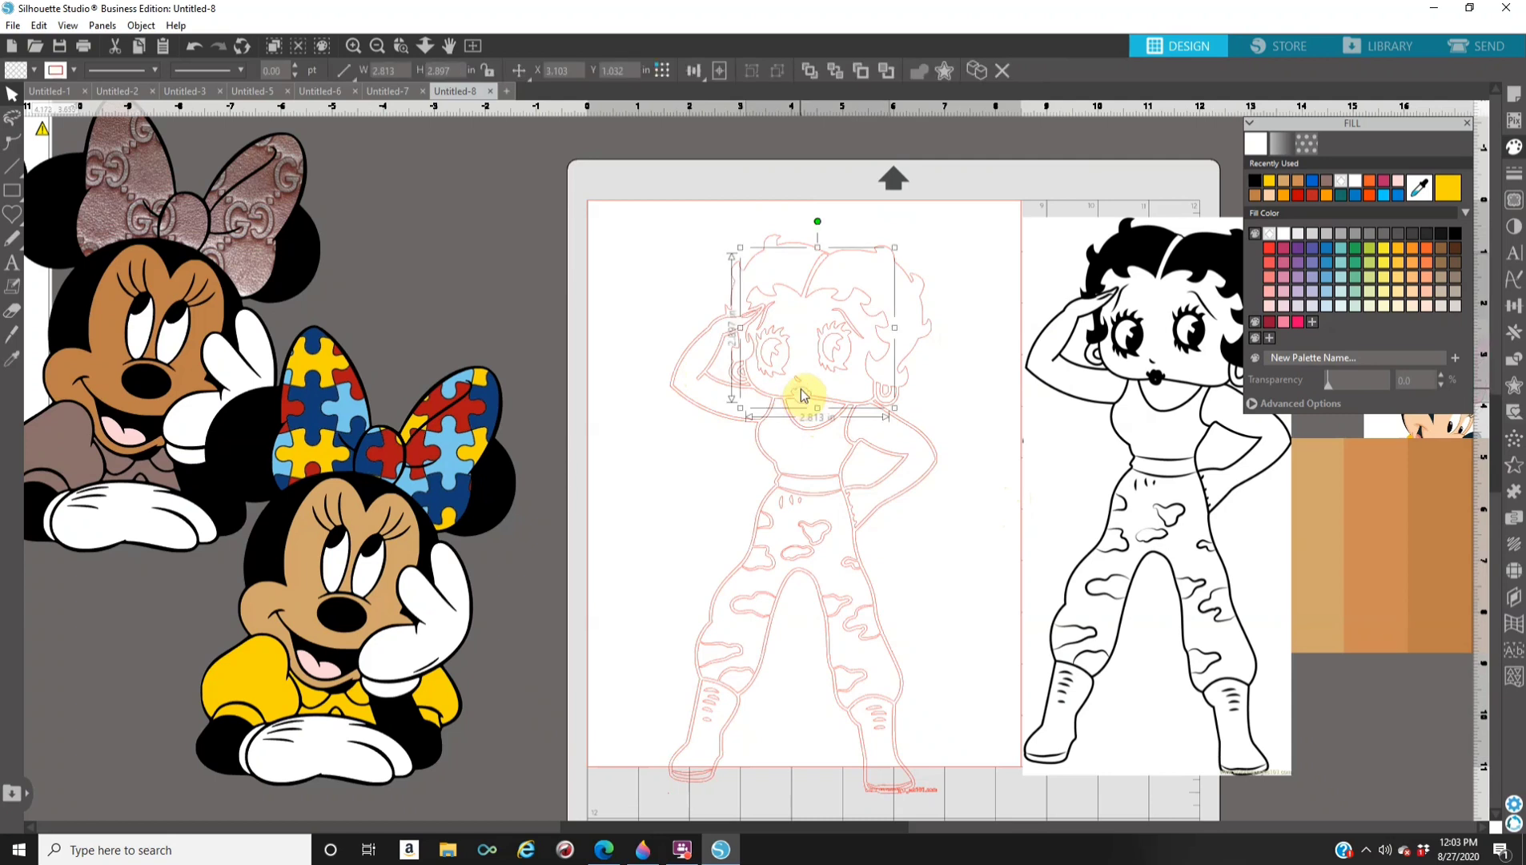
{"action": "left_click", "coordinate": [1259, 188]}
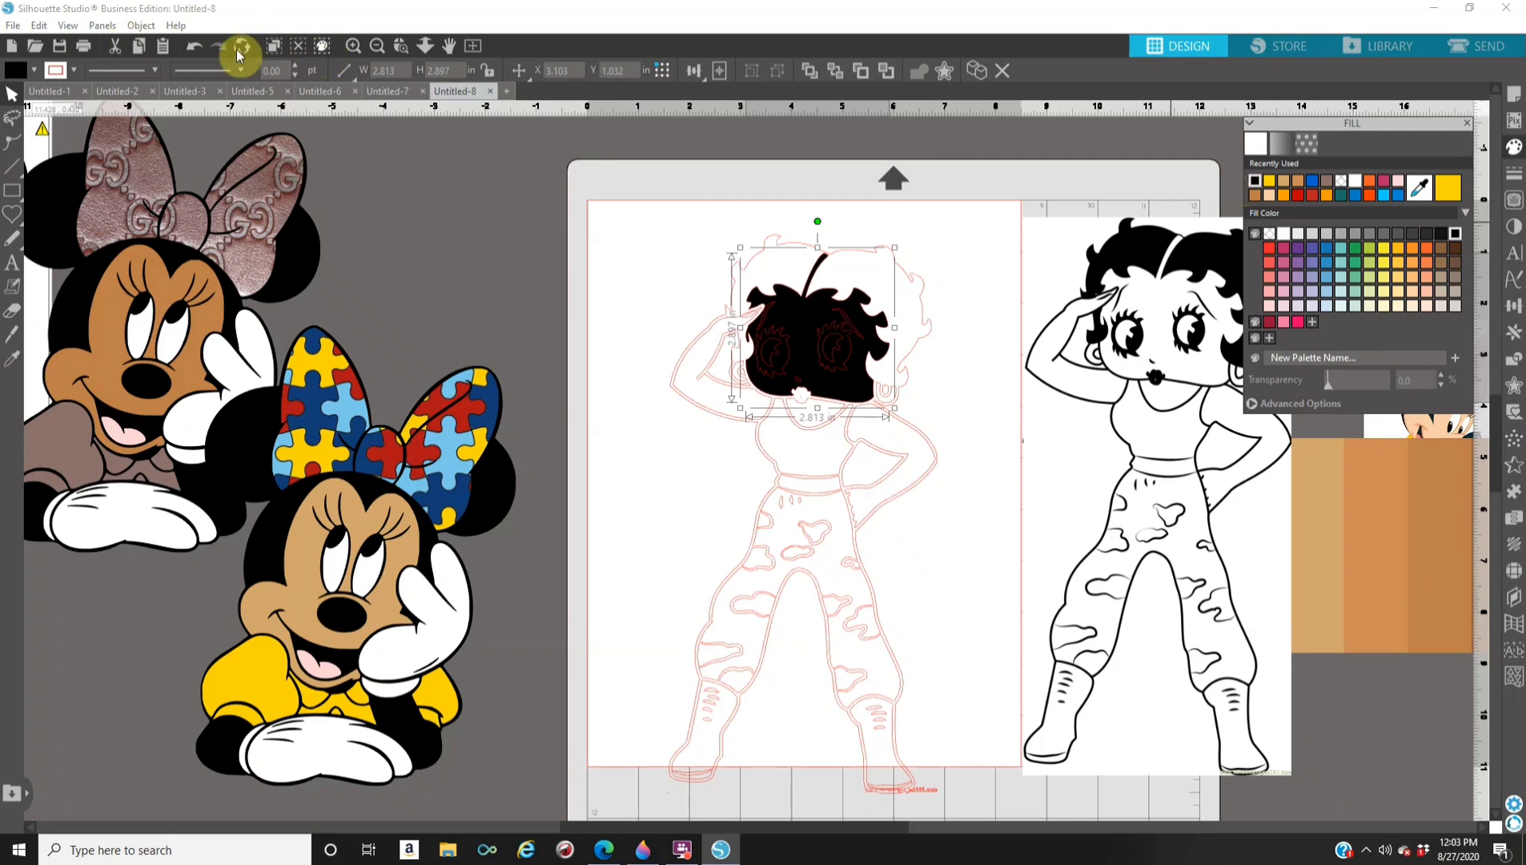
{"action": "key", "text": "ctrl+z"}
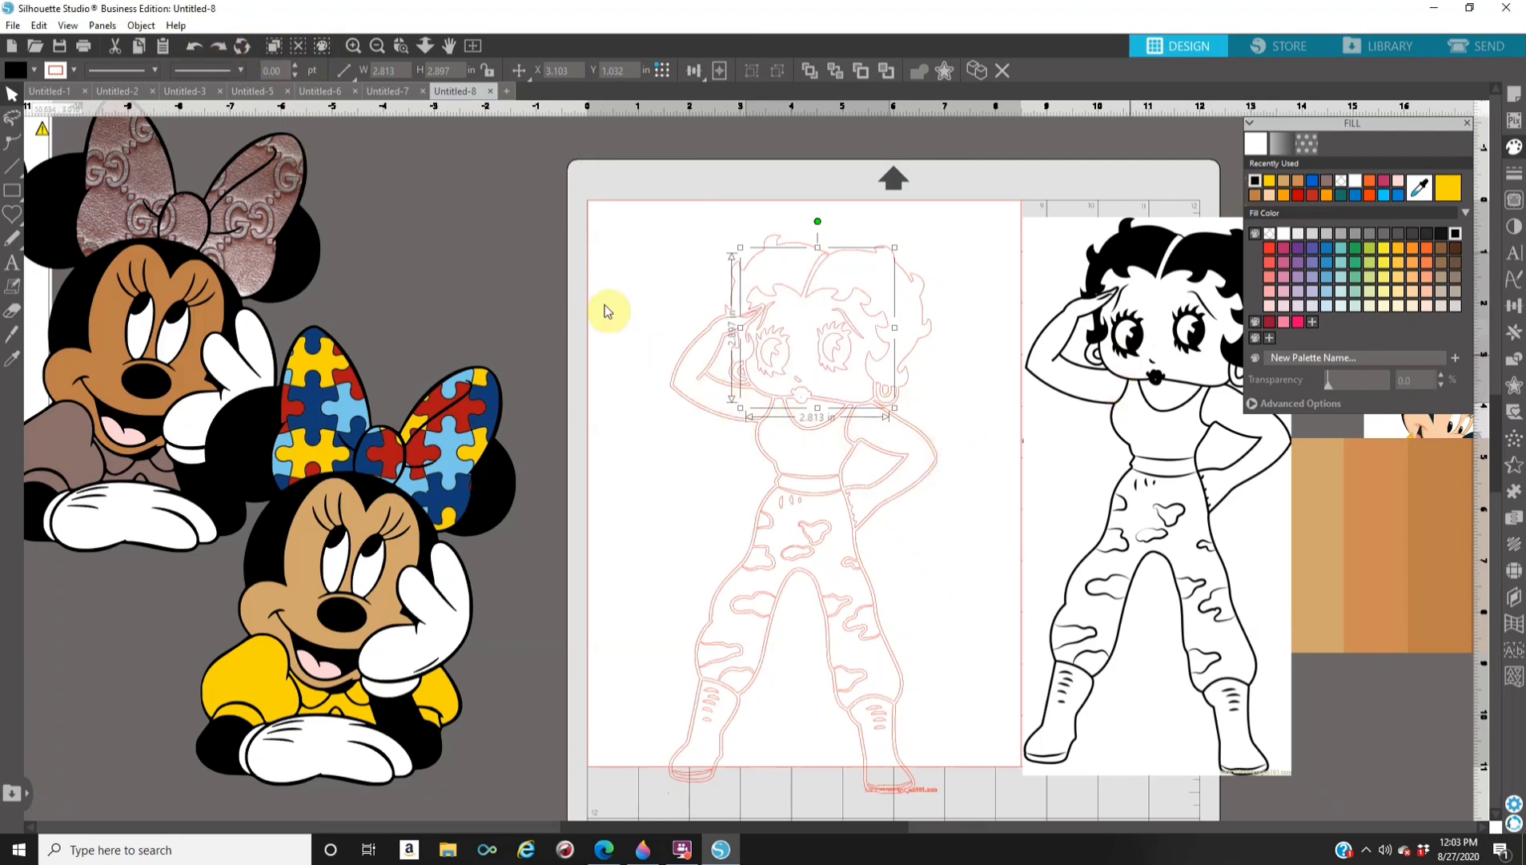
Trace only the lips of the Betty Boop reference image as a separate piece.
{"action": "left_click", "coordinate": [532, 241]}
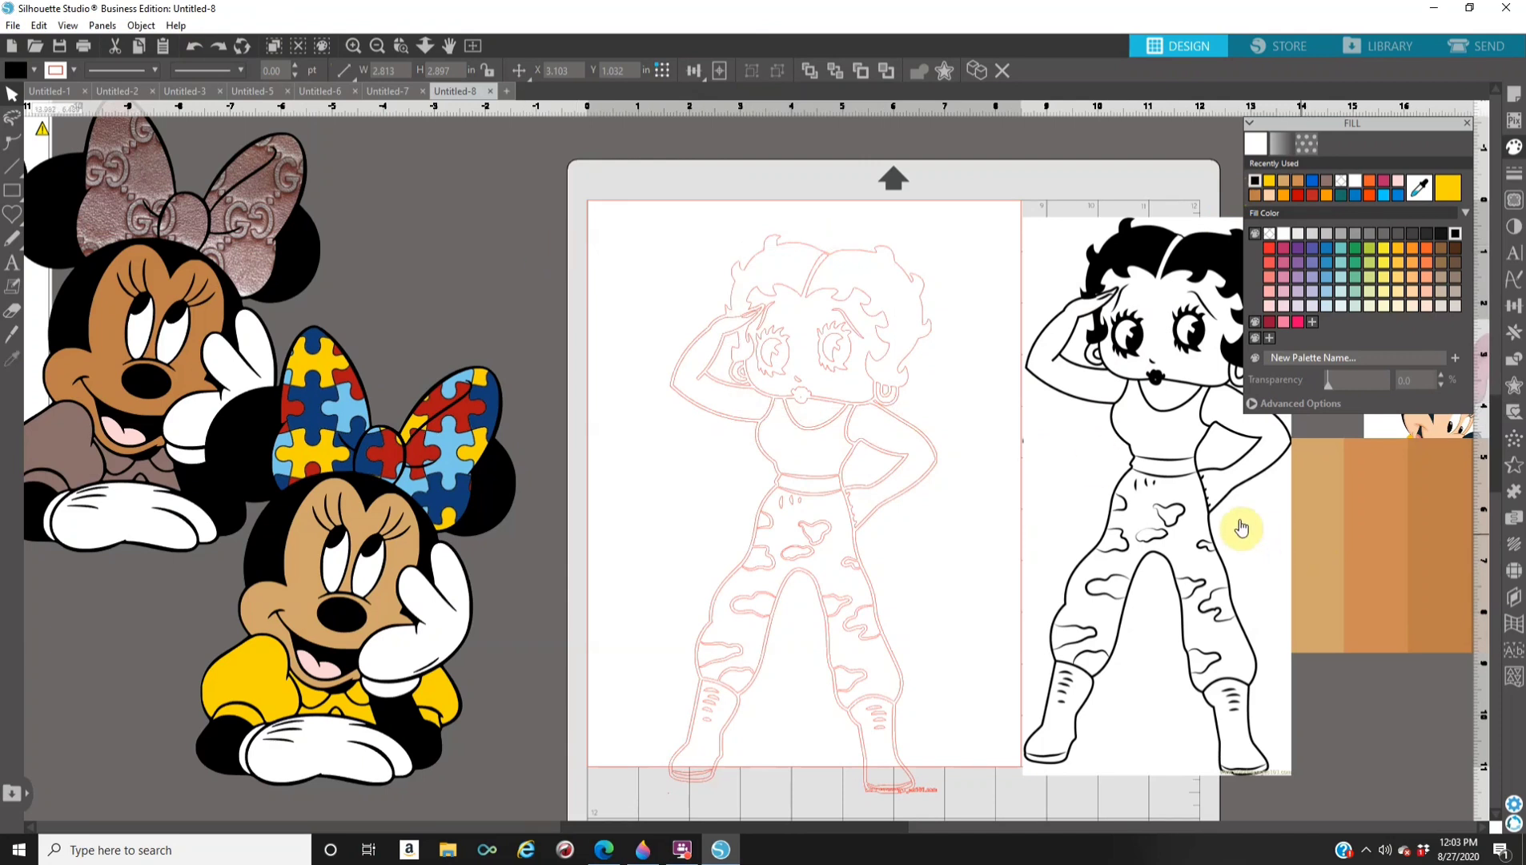
{"action": "left_click", "coordinate": [1514, 206]}
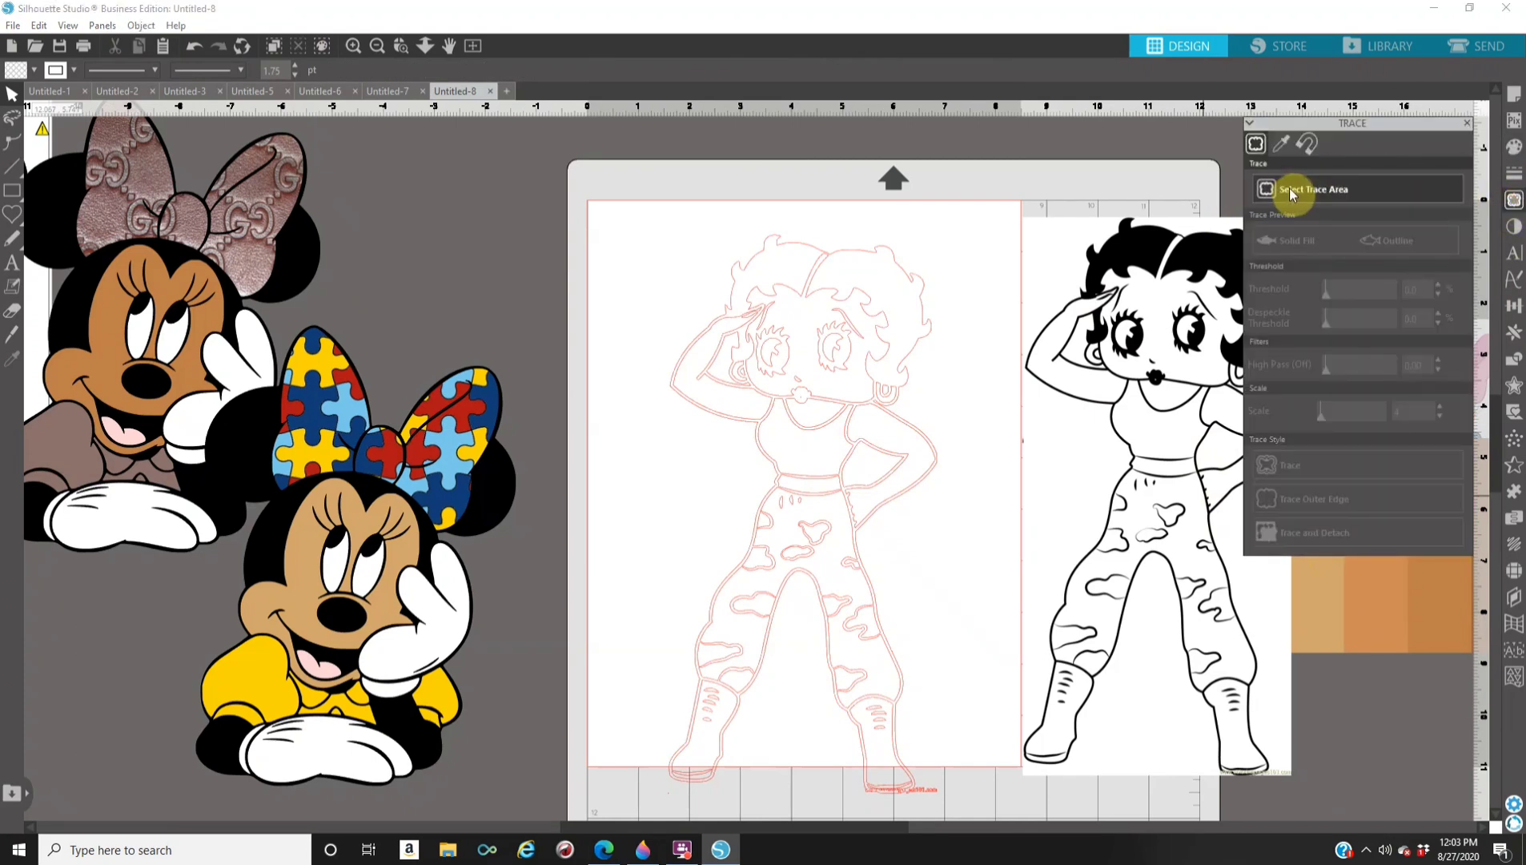
{"action": "left_click", "coordinate": [1290, 190]}
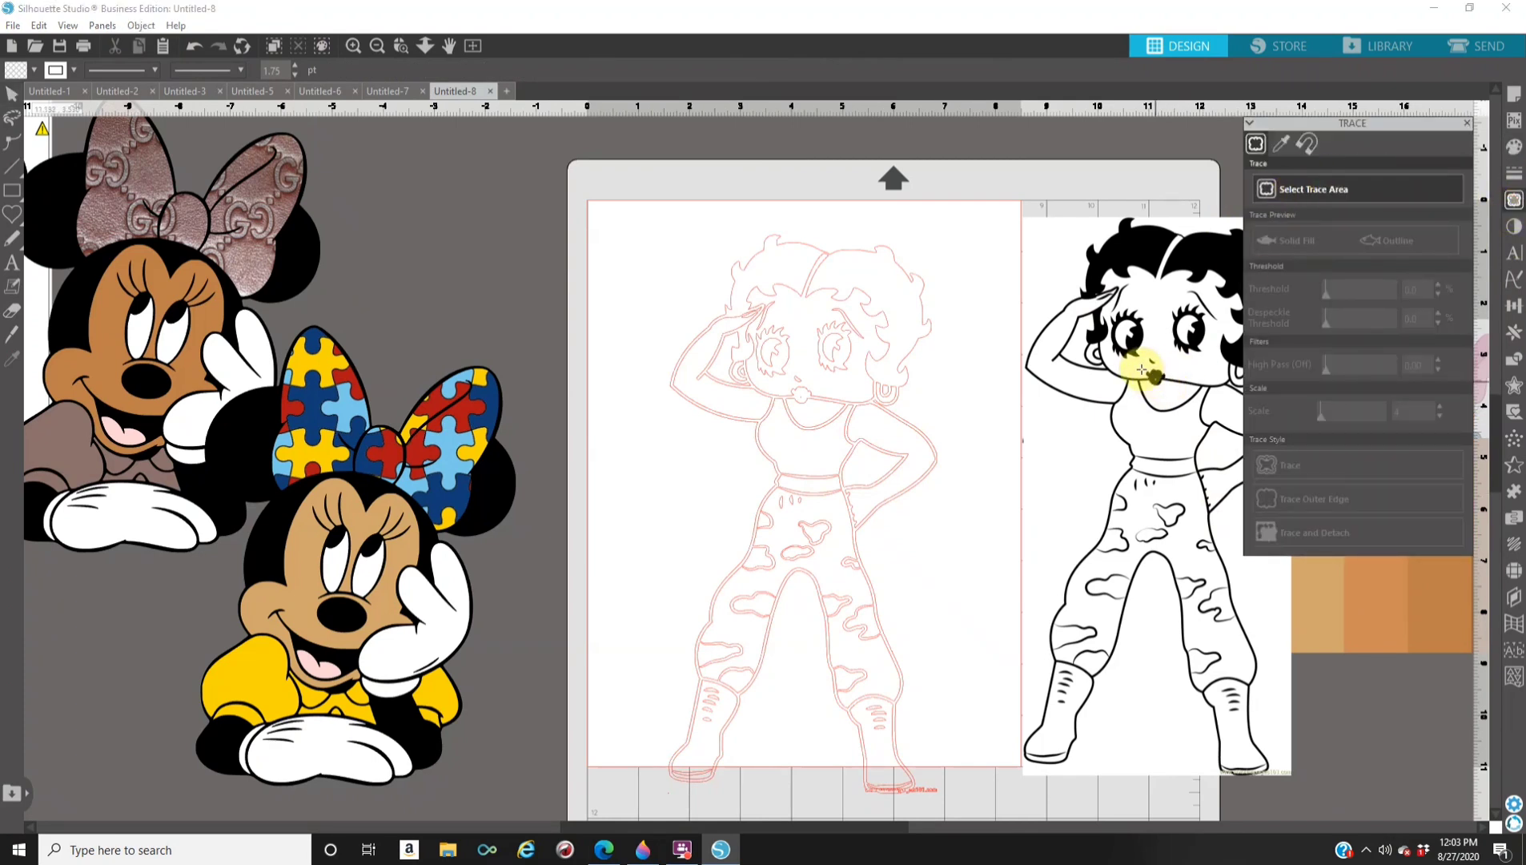
{"action": "left_click_drag", "start_coordinate": [1140, 365], "coordinate": [1170, 392]}
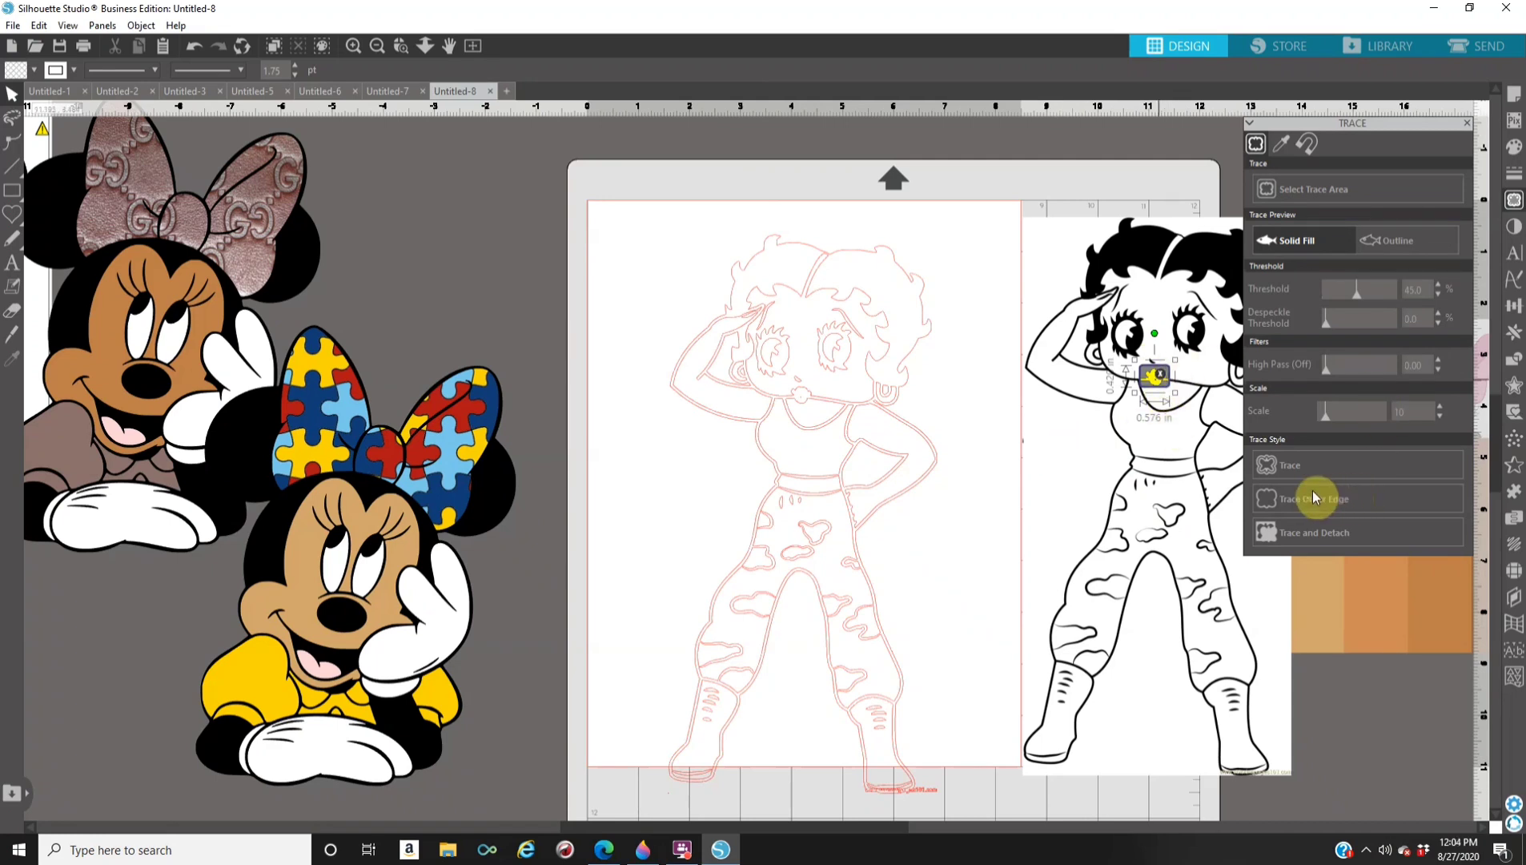
{"action": "left_click", "coordinate": [1299, 467]}
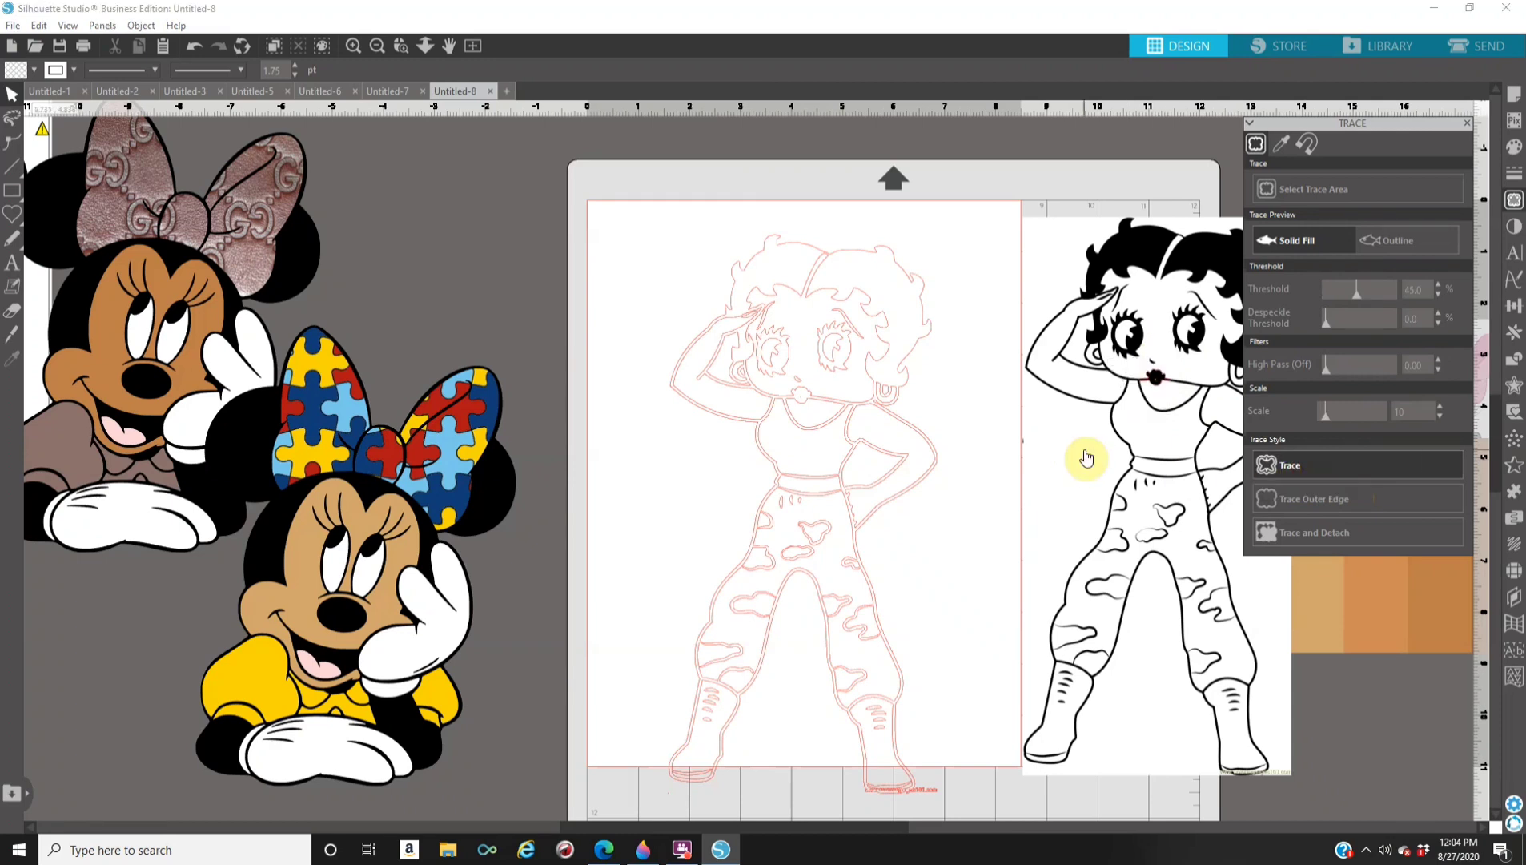
Move the reference image farther from the page and place the traced lips on the page beside the figure's head.
{"action": "left_click_drag", "start_coordinate": [1159, 417], "coordinate": [1282, 411]}
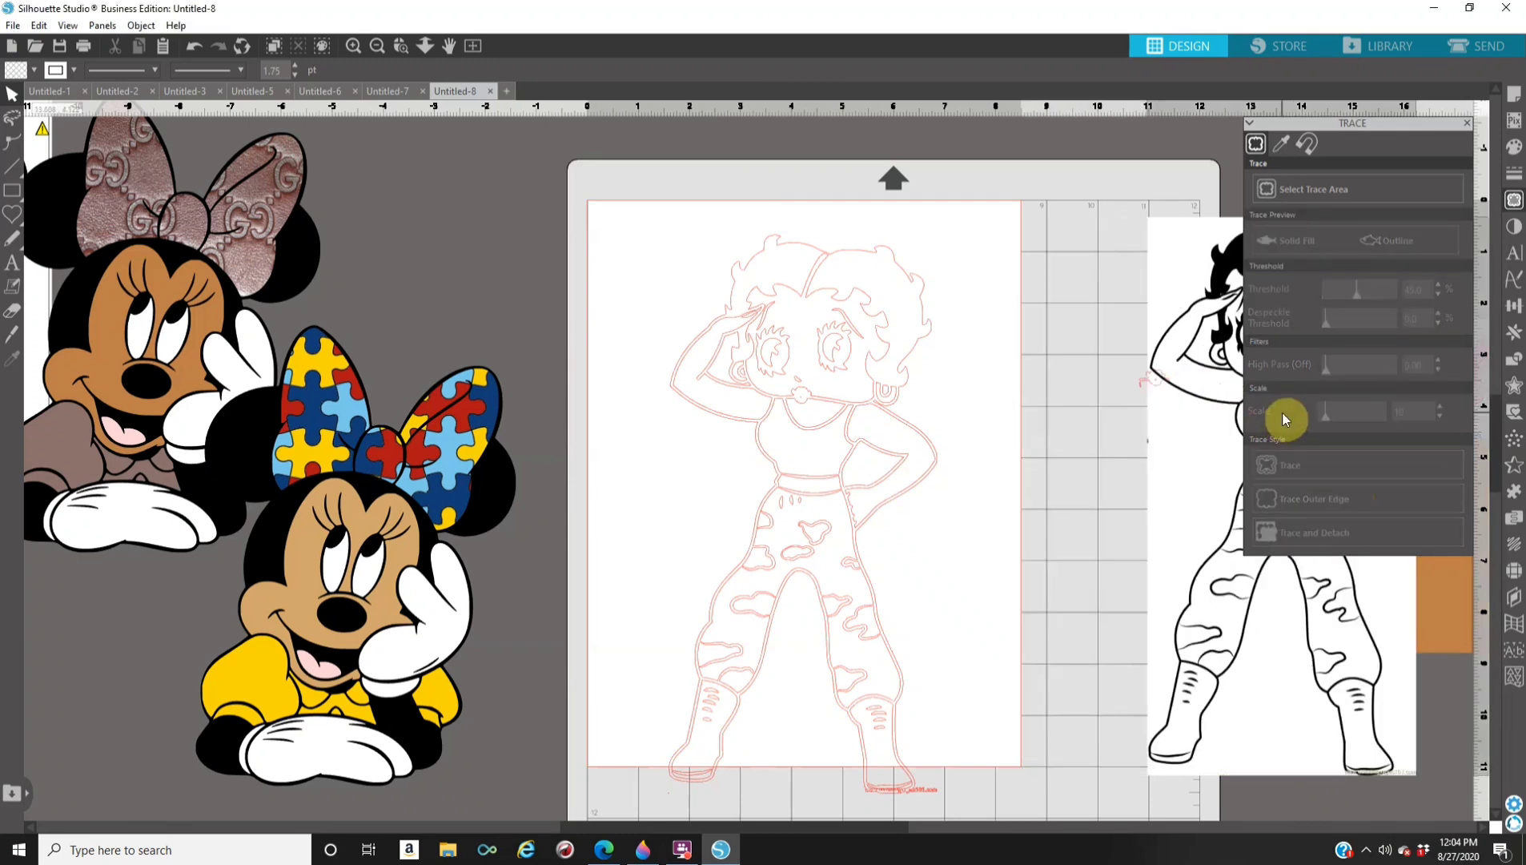
{"action": "left_click", "coordinate": [983, 390]}
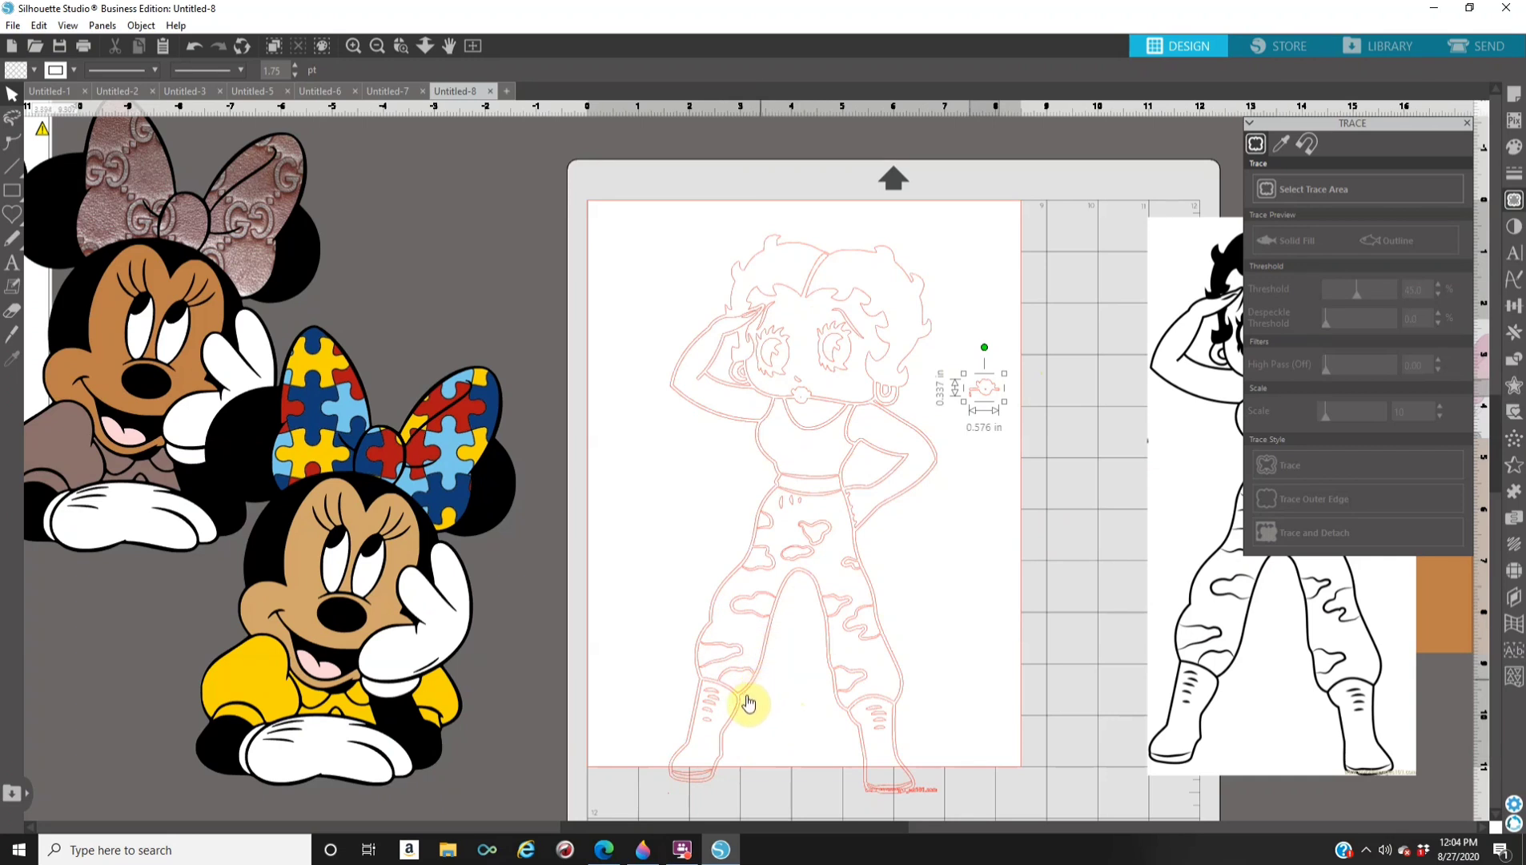
{"action": "left_click", "coordinate": [771, 393]}
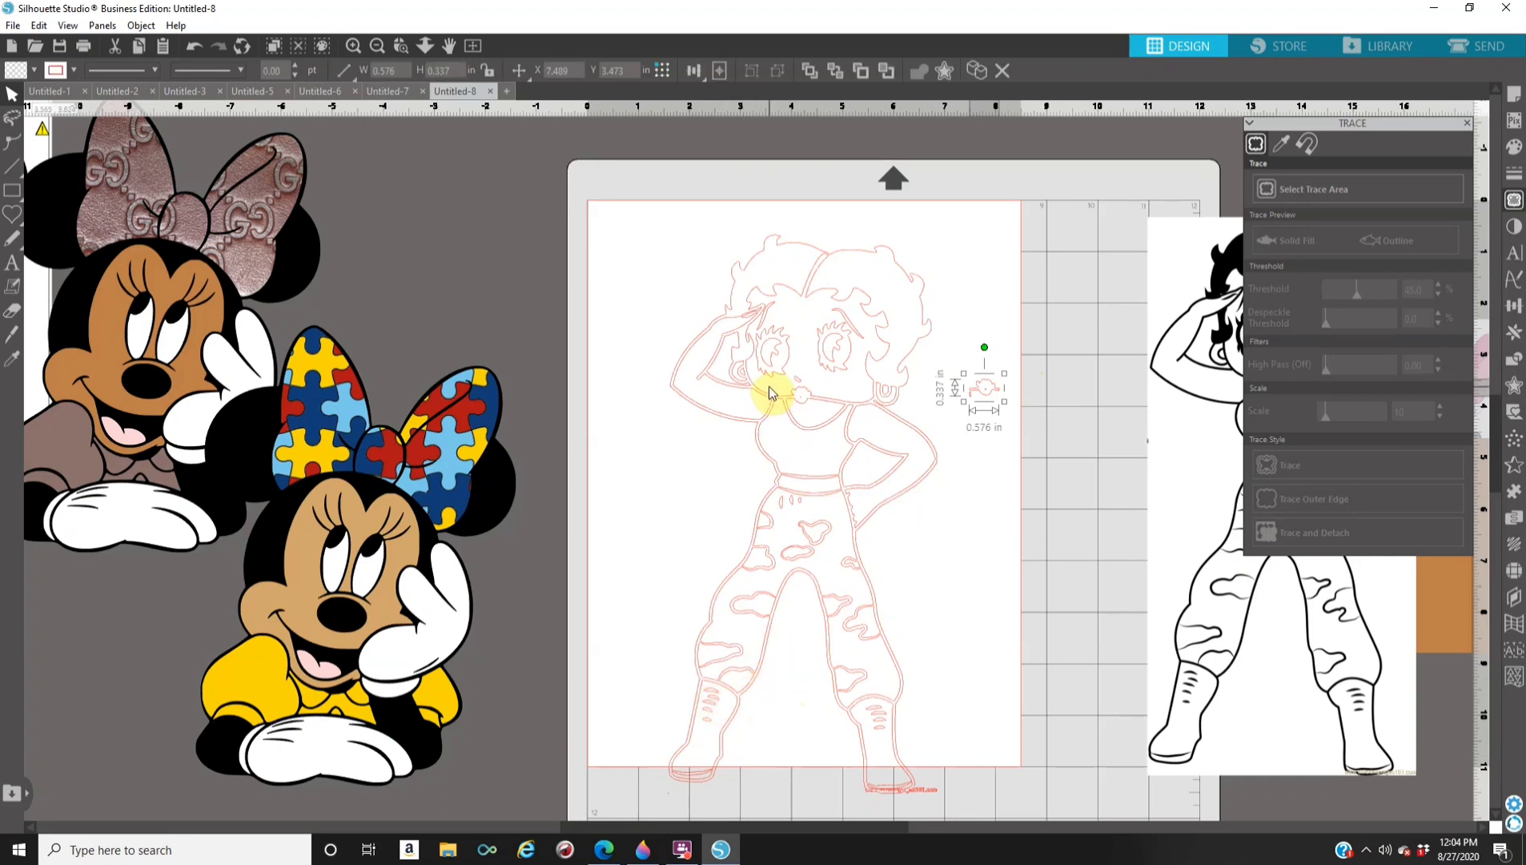
Fill the tracing's face shape with the recently used tan brown.
{"action": "left_click", "coordinate": [831, 296]}
{"action": "left_click", "coordinate": [1515, 146]}
{"action": "left_click", "coordinate": [1273, 185]}
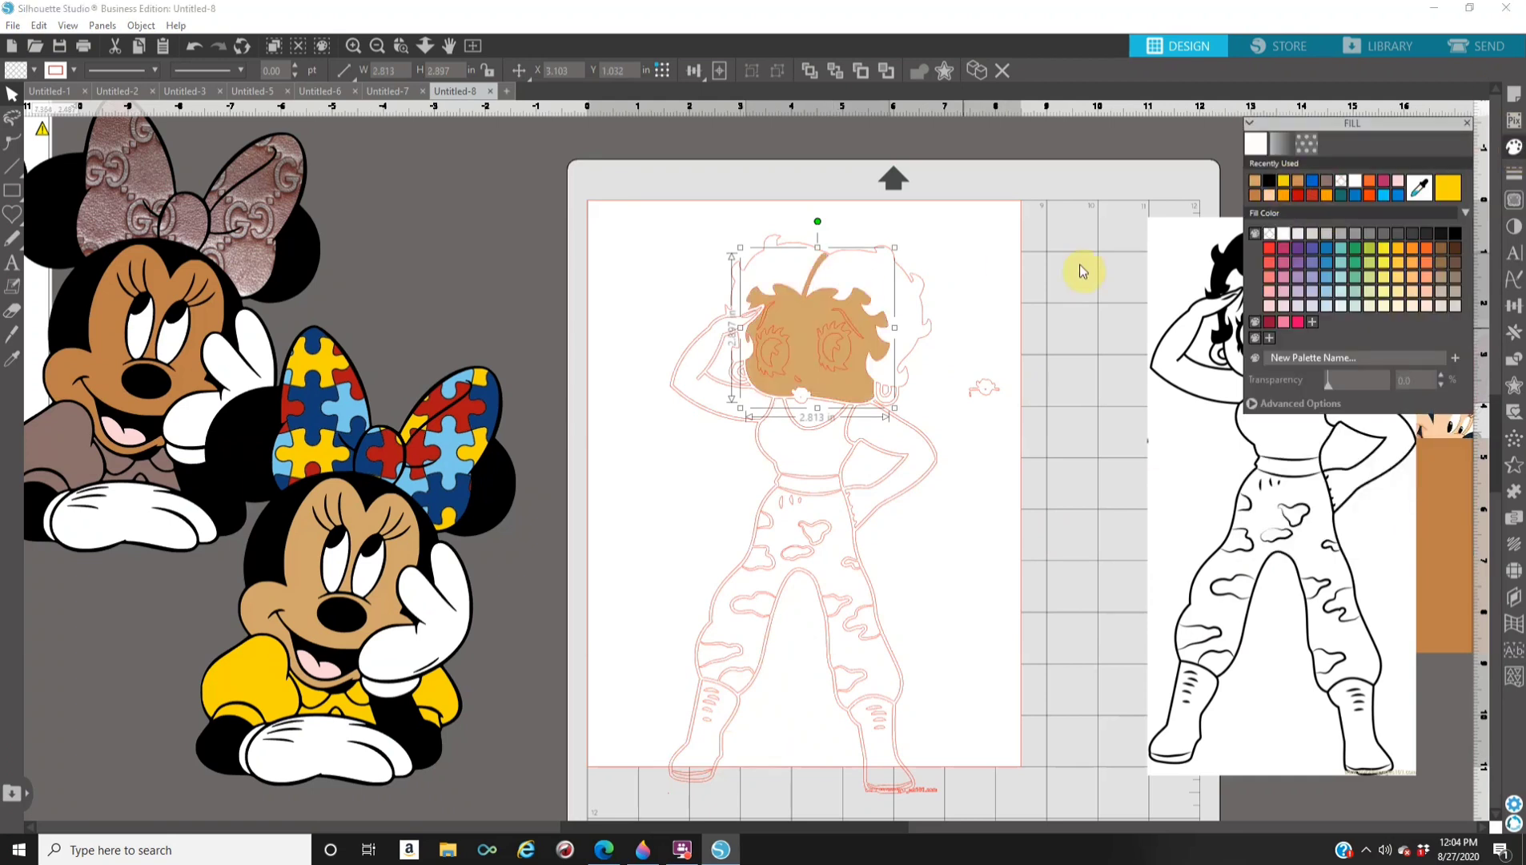
Fill the nose mark and both eye shapes on the face with black.
{"action": "left_click", "coordinate": [800, 385]}
{"action": "left_click", "coordinate": [1273, 189]}
{"action": "left_click", "coordinate": [833, 352]}
{"action": "left_click", "coordinate": [1255, 181]}
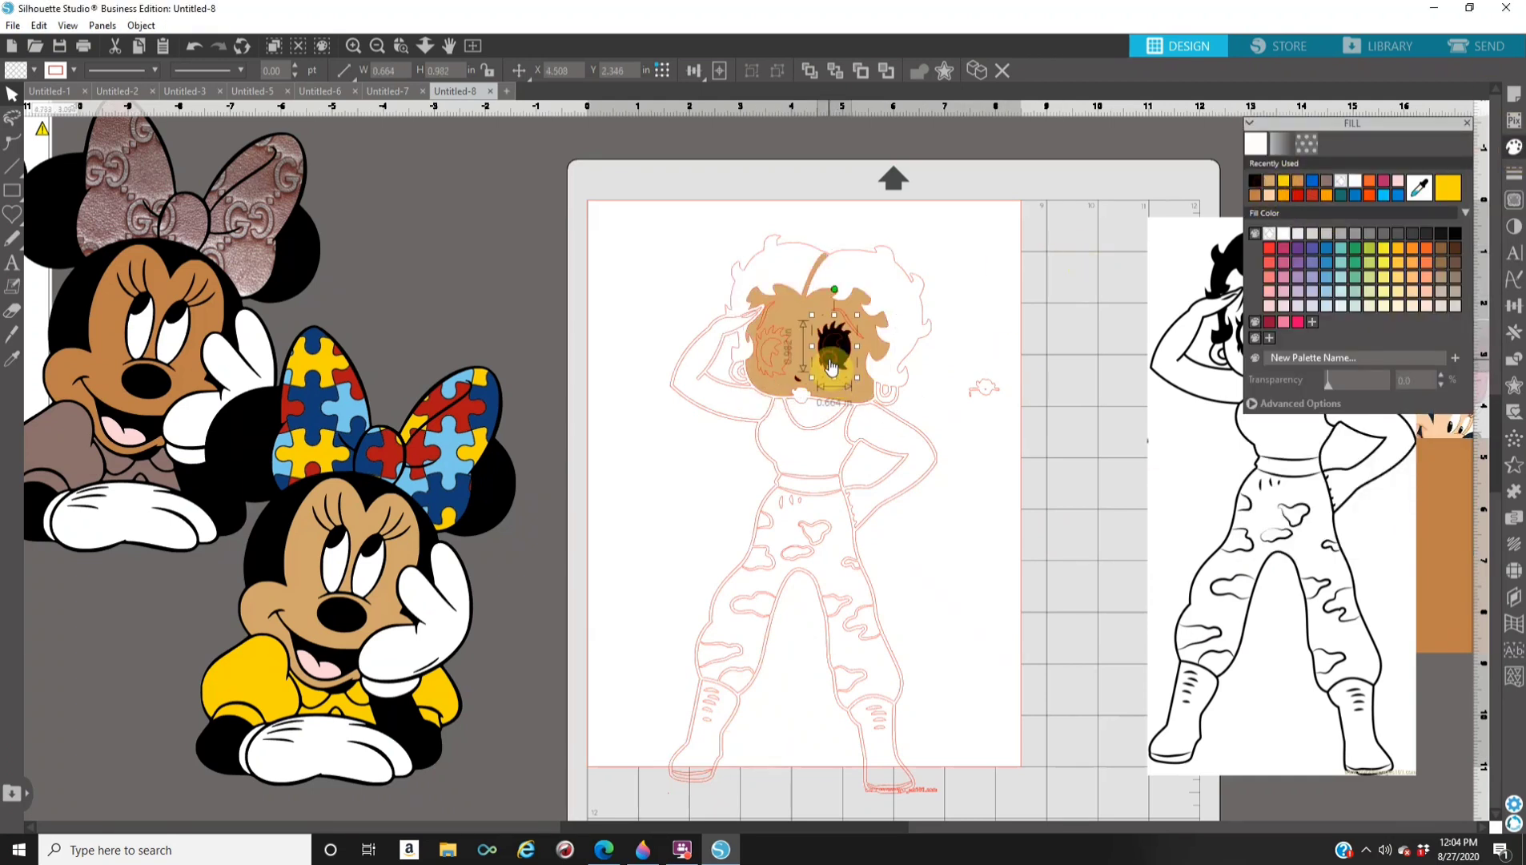
{"action": "left_click", "coordinate": [784, 377]}
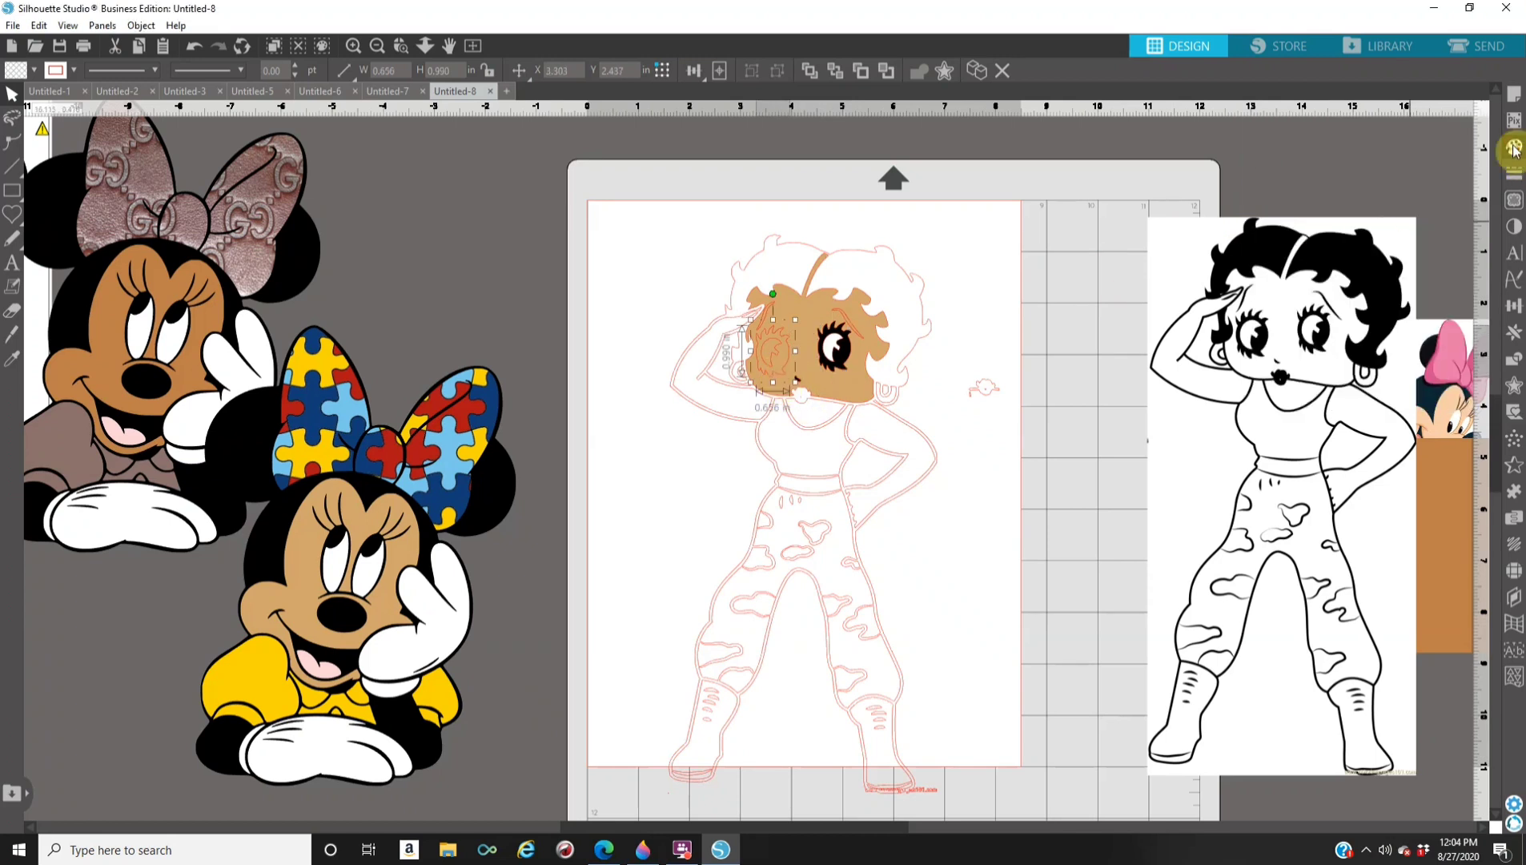
{"action": "left_click", "coordinate": [1514, 148]}
{"action": "left_click", "coordinate": [1254, 180]}
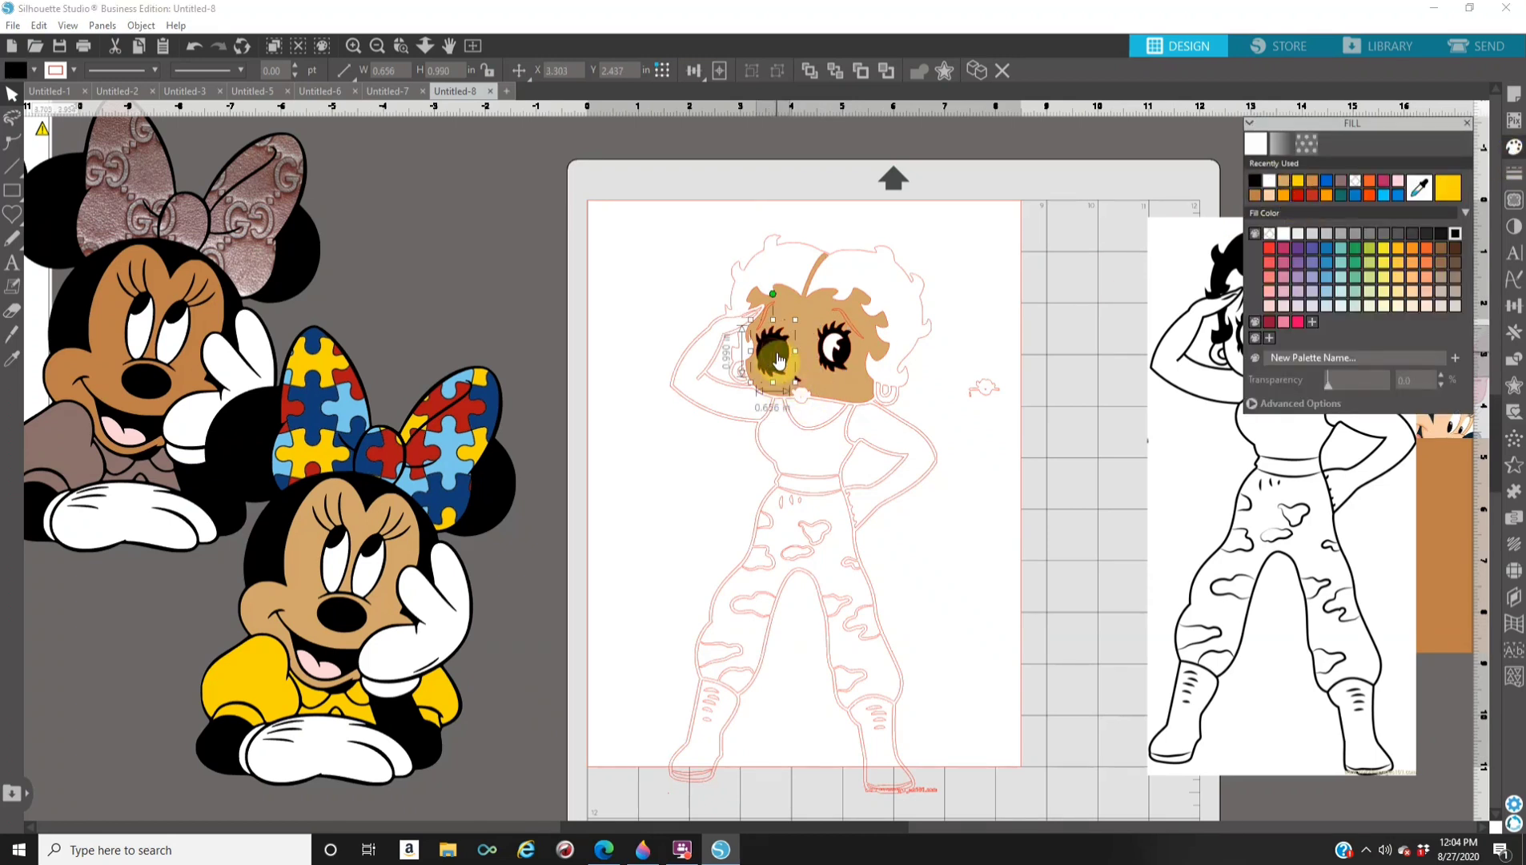
Fill both eyebrows on the face with black and deselect them.
{"action": "left_click", "coordinate": [859, 340]}
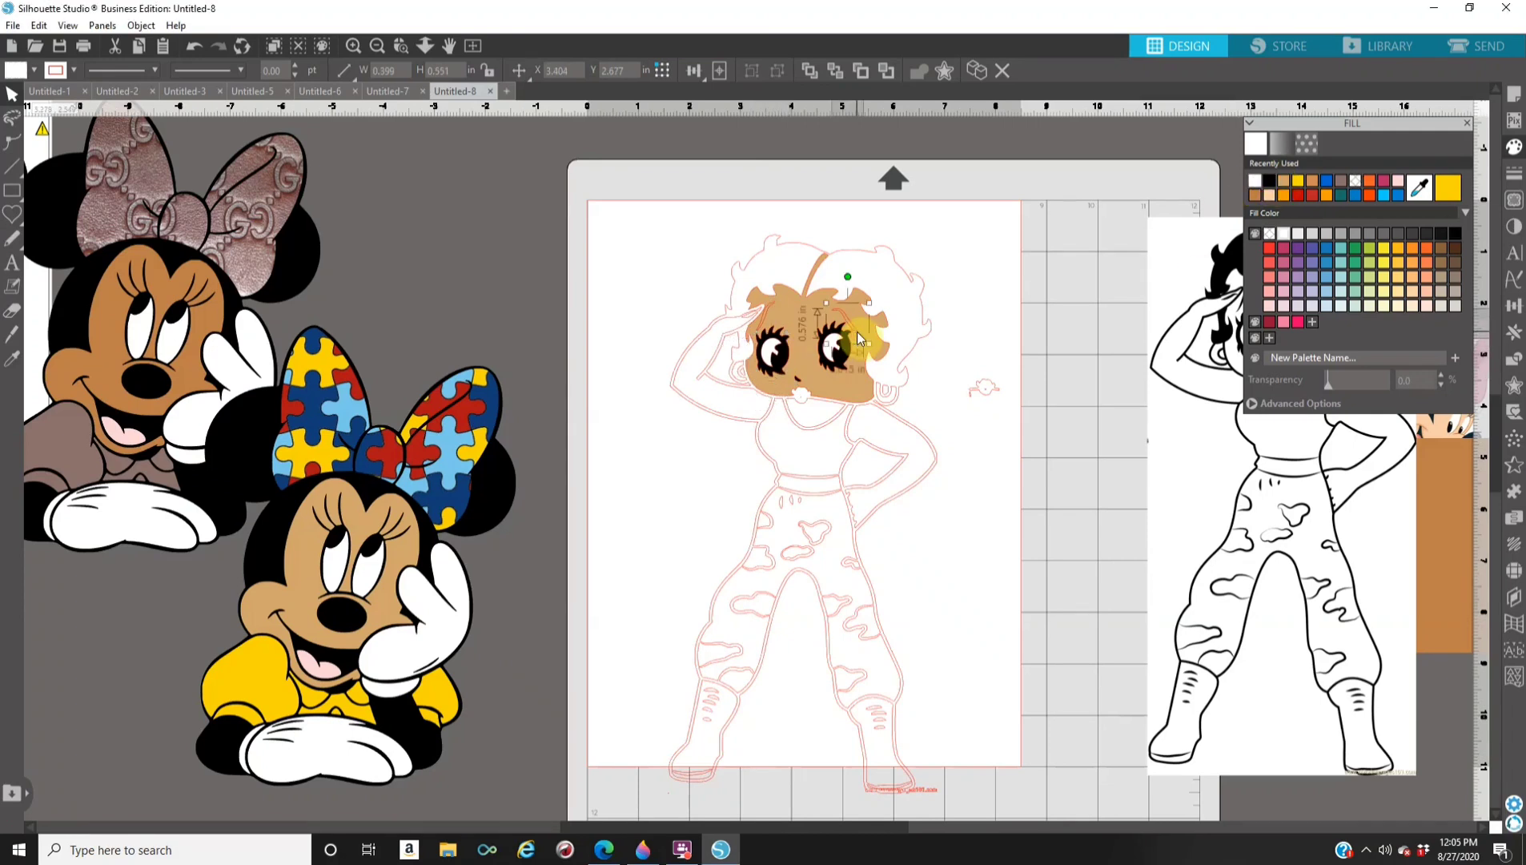
{"action": "left_click", "coordinate": [1269, 186]}
{"action": "left_click", "coordinate": [768, 318]}
{"action": "left_click", "coordinate": [1035, 486]}
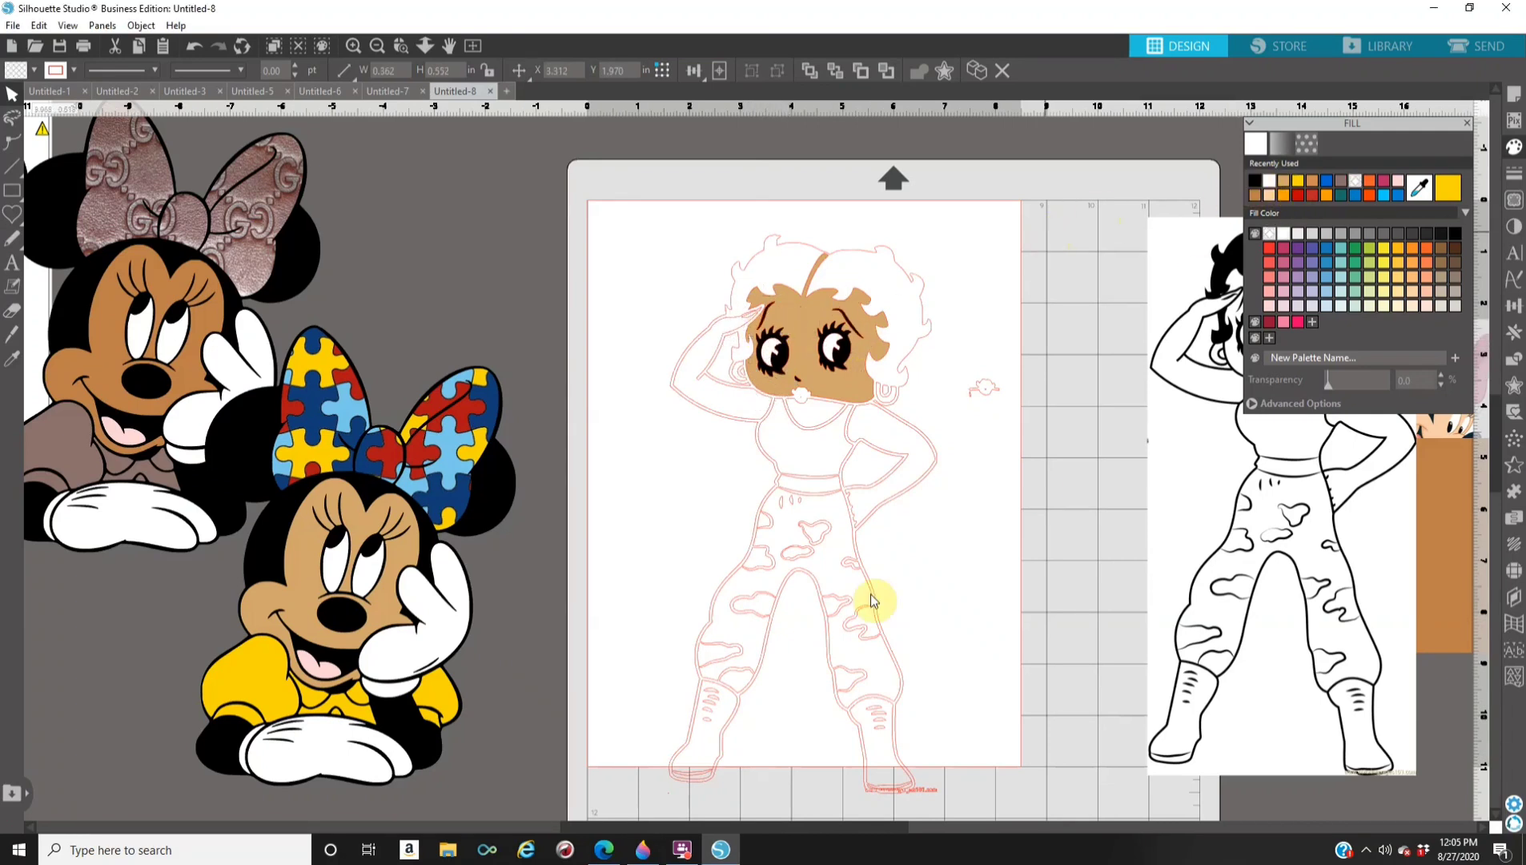
Fill the trousers with bright green from the palette.
{"action": "left_click", "coordinate": [756, 681]}
{"action": "left_click", "coordinate": [1355, 248]}
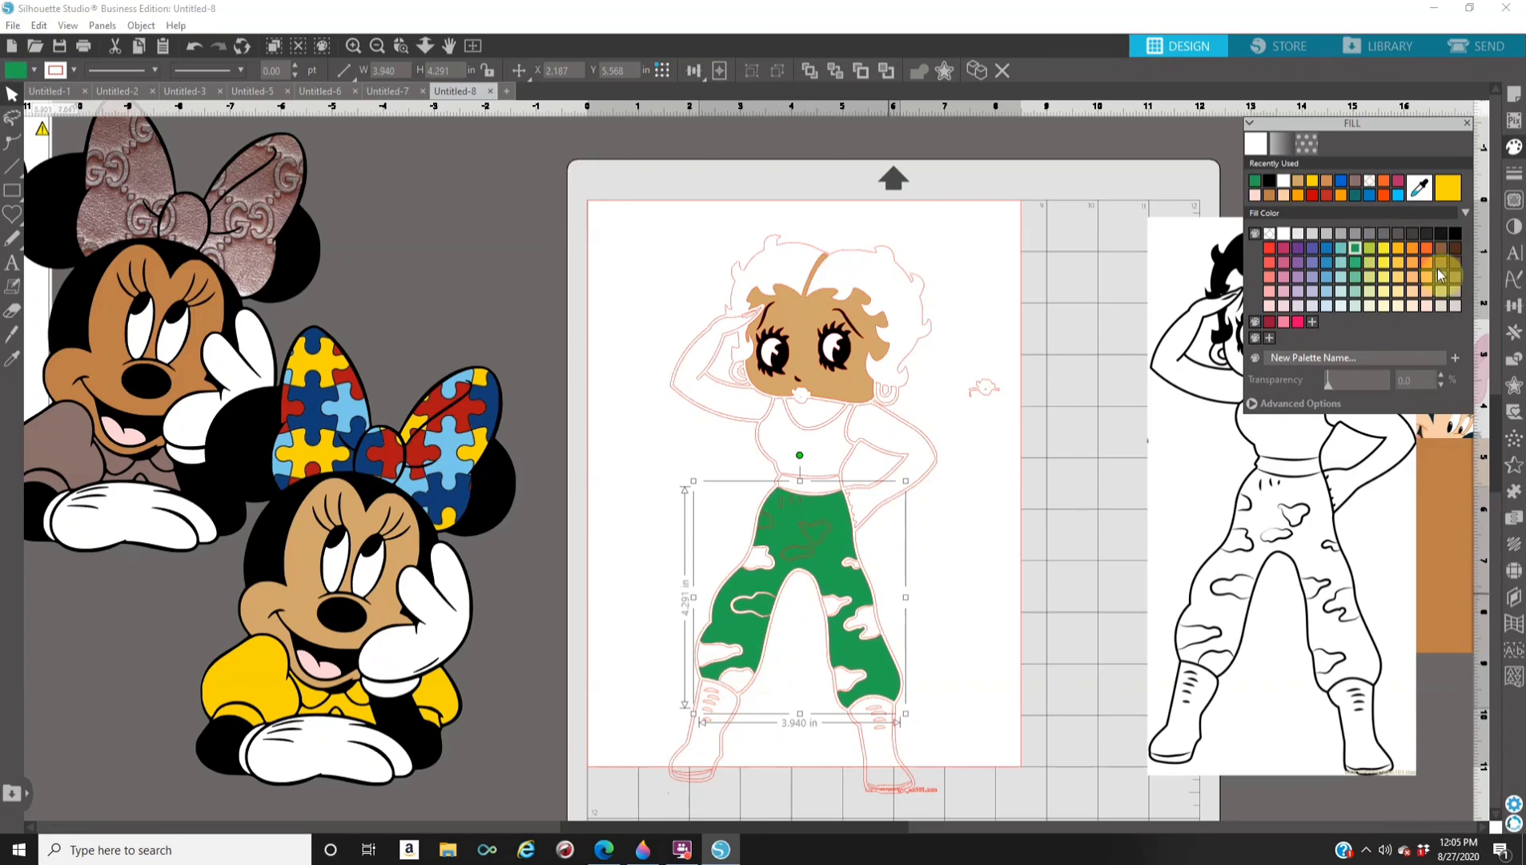
Switch to the browser, search for "olive green color" in a new tab, and copy a solid olive swatch image.
{"action": "left_click", "coordinate": [604, 849]}
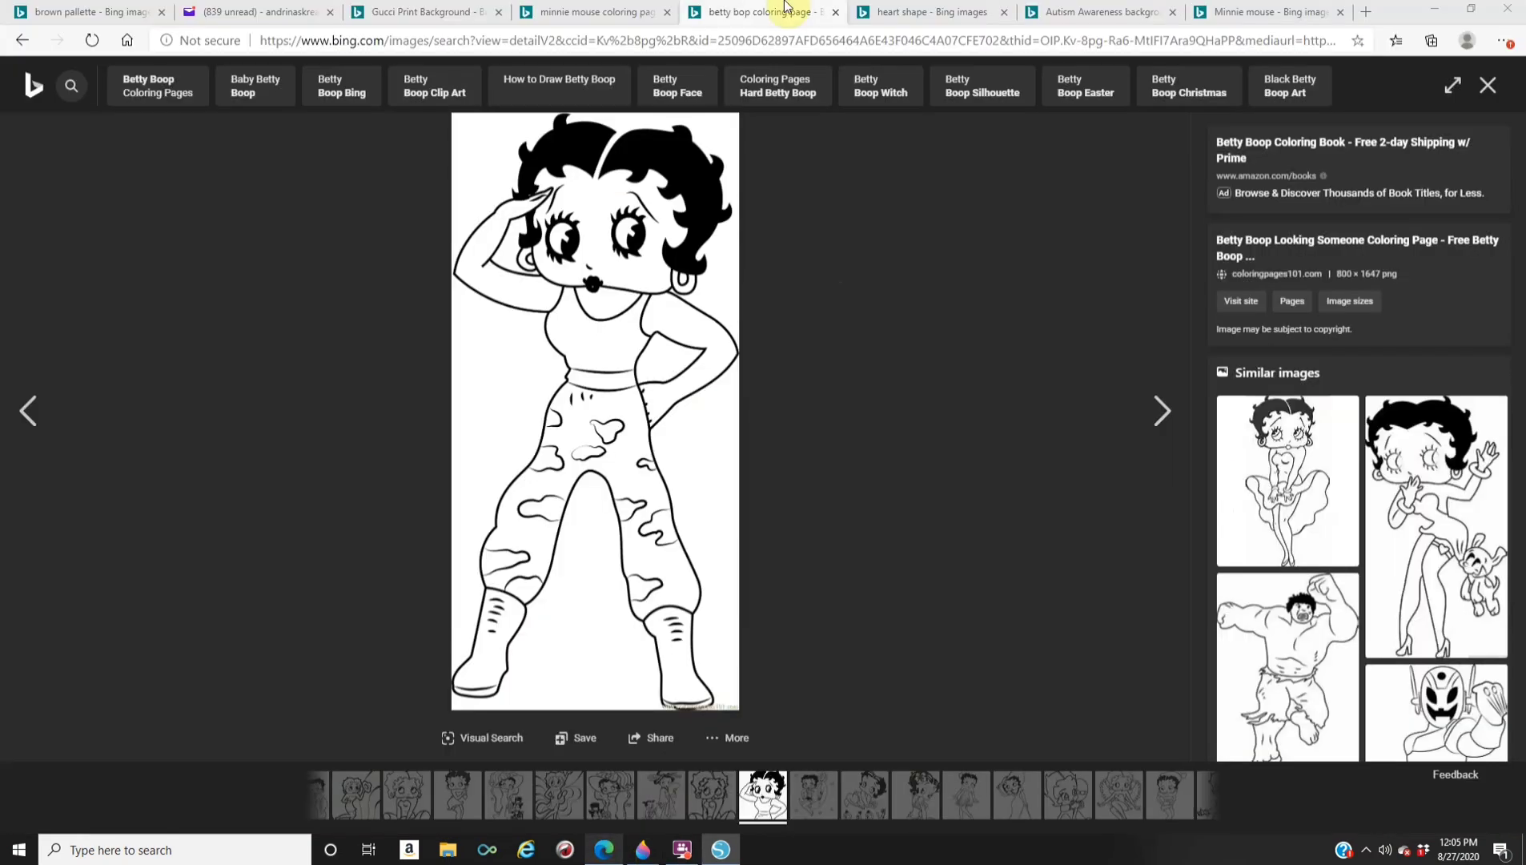
{"action": "left_click", "coordinate": [1356, 13]}
{"action": "type", "text": "olive green color"}
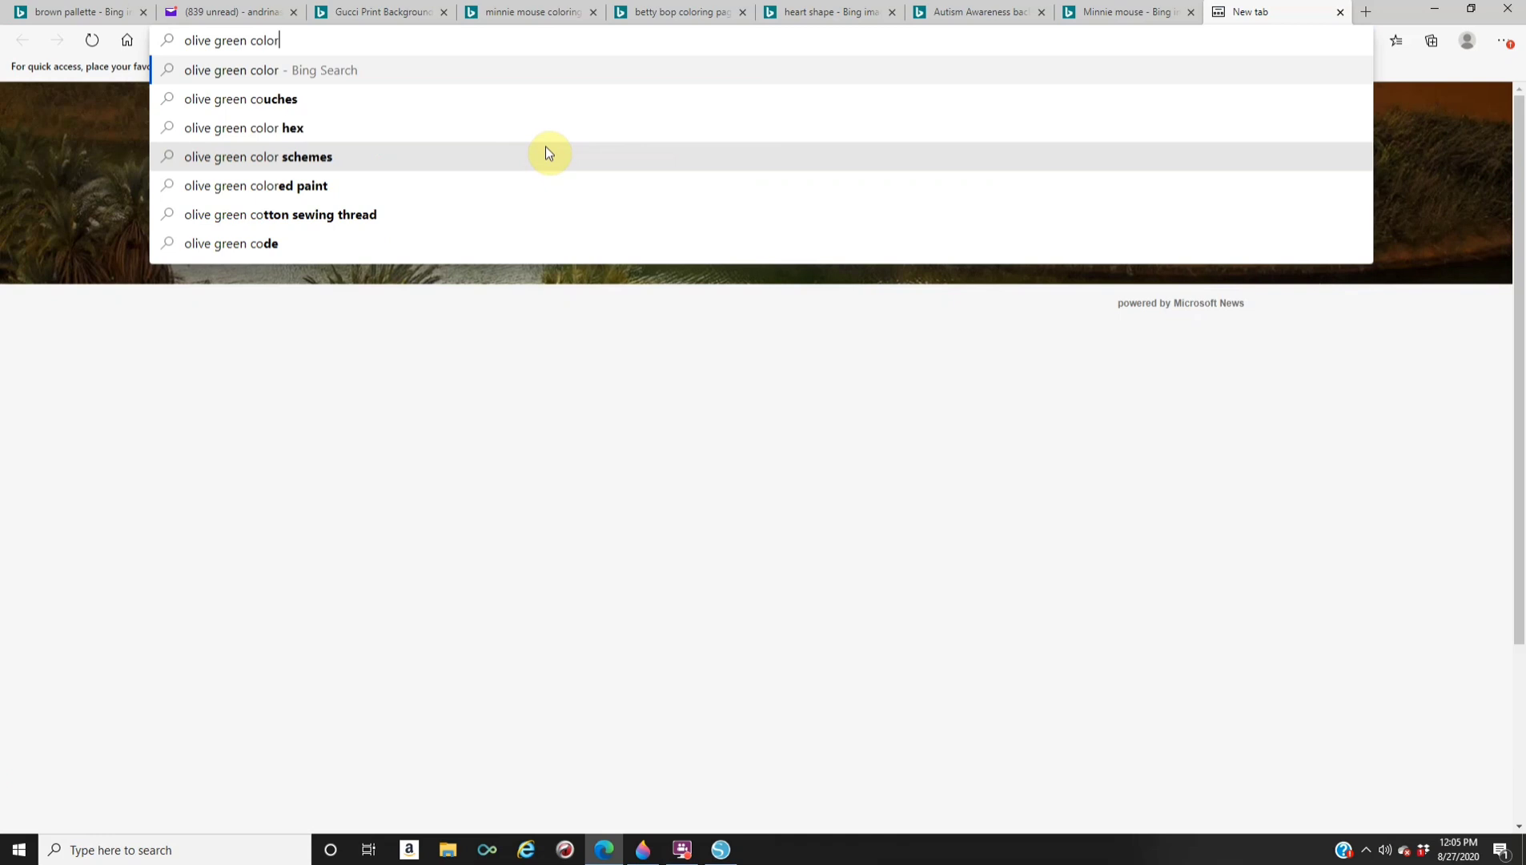
{"action": "key", "text": "Return"}
{"action": "left_click", "coordinate": [170, 313]}
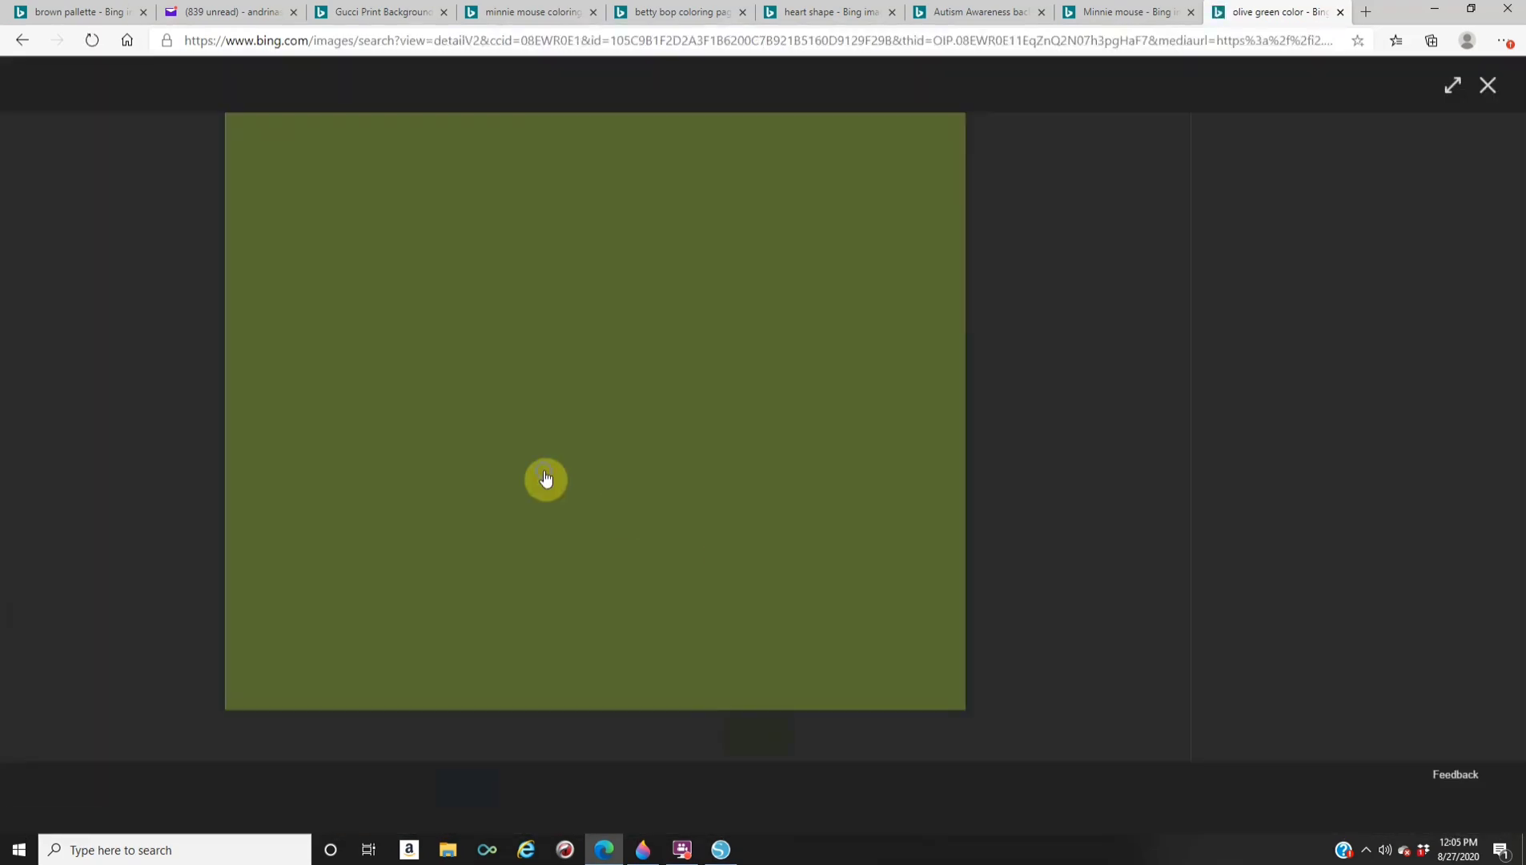
{"action": "right_click", "coordinate": [543, 472]}
{"action": "left_click", "coordinate": [594, 541]}
Switch back to Silhouette Studio, paste the olive swatch, and move it off the page over the Minnie figures.
{"action": "left_click", "coordinate": [720, 848]}
{"action": "right_click", "coordinate": [442, 244]}
{"action": "left_click", "coordinate": [496, 339]}
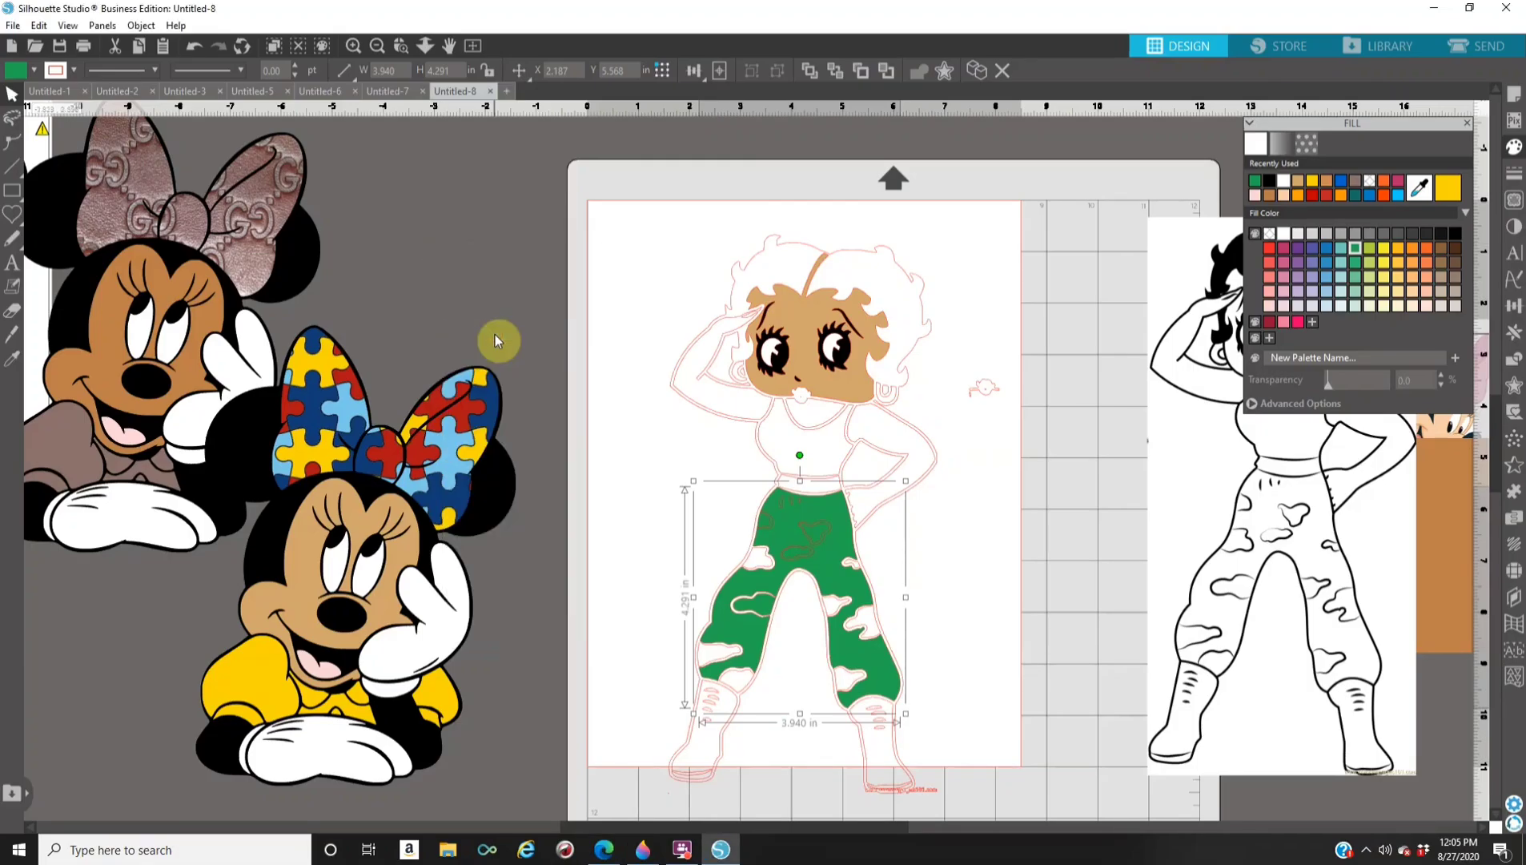
{"action": "left_click_drag", "start_coordinate": [912, 531], "coordinate": [433, 484]}
Fill the trousers with the olive green sampled from the pasted swatch.
{"action": "left_click", "coordinate": [756, 647]}
{"action": "left_click", "coordinate": [1420, 188]}
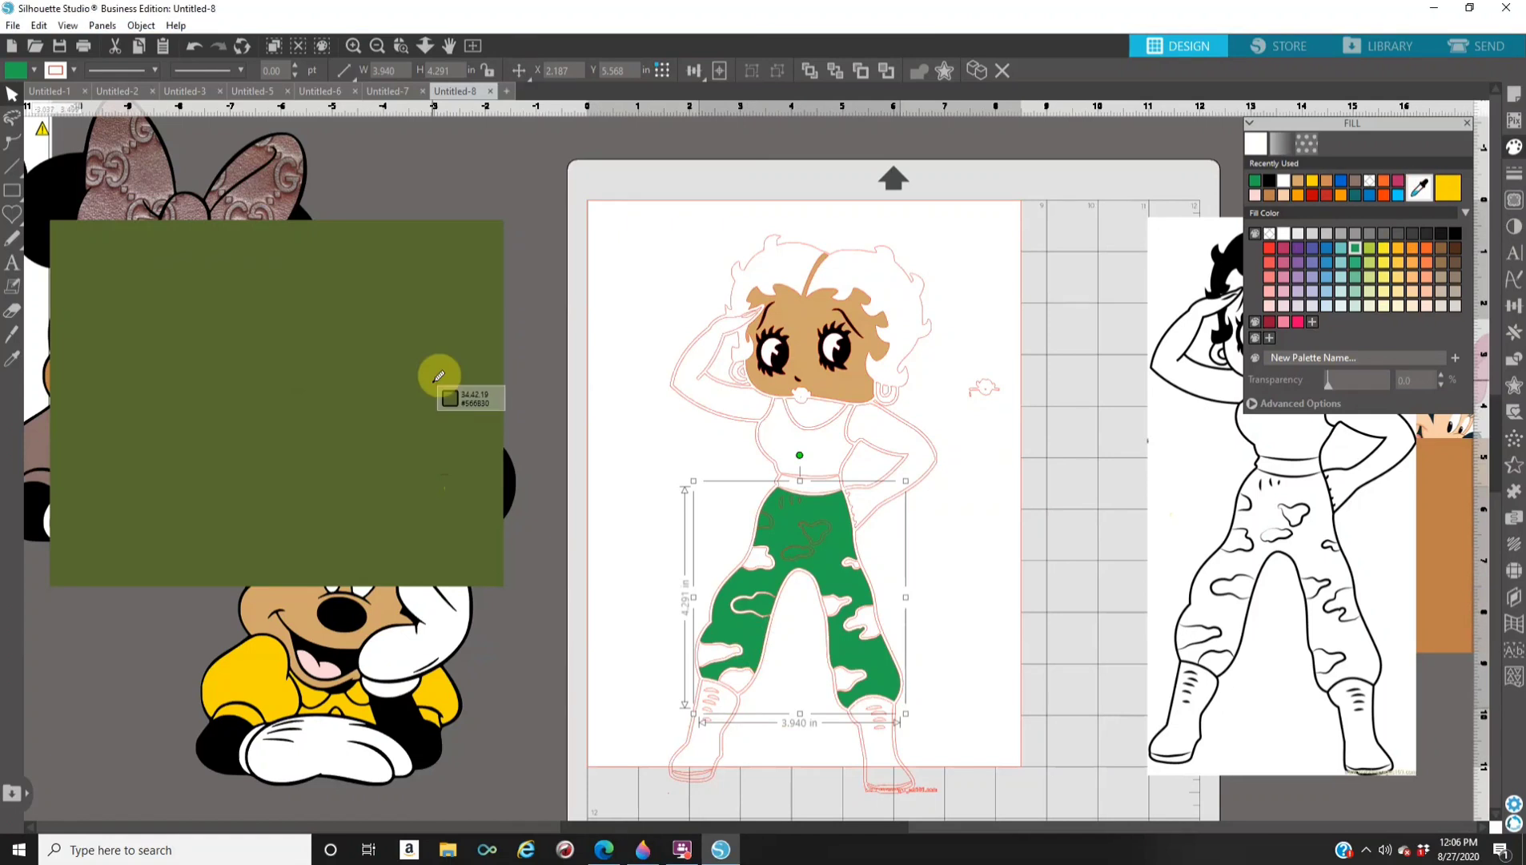
{"action": "left_click", "coordinate": [436, 376]}
Fill the left boot with brown and select pieces of the watermark text beneath the right boot.
{"action": "left_click", "coordinate": [729, 725]}
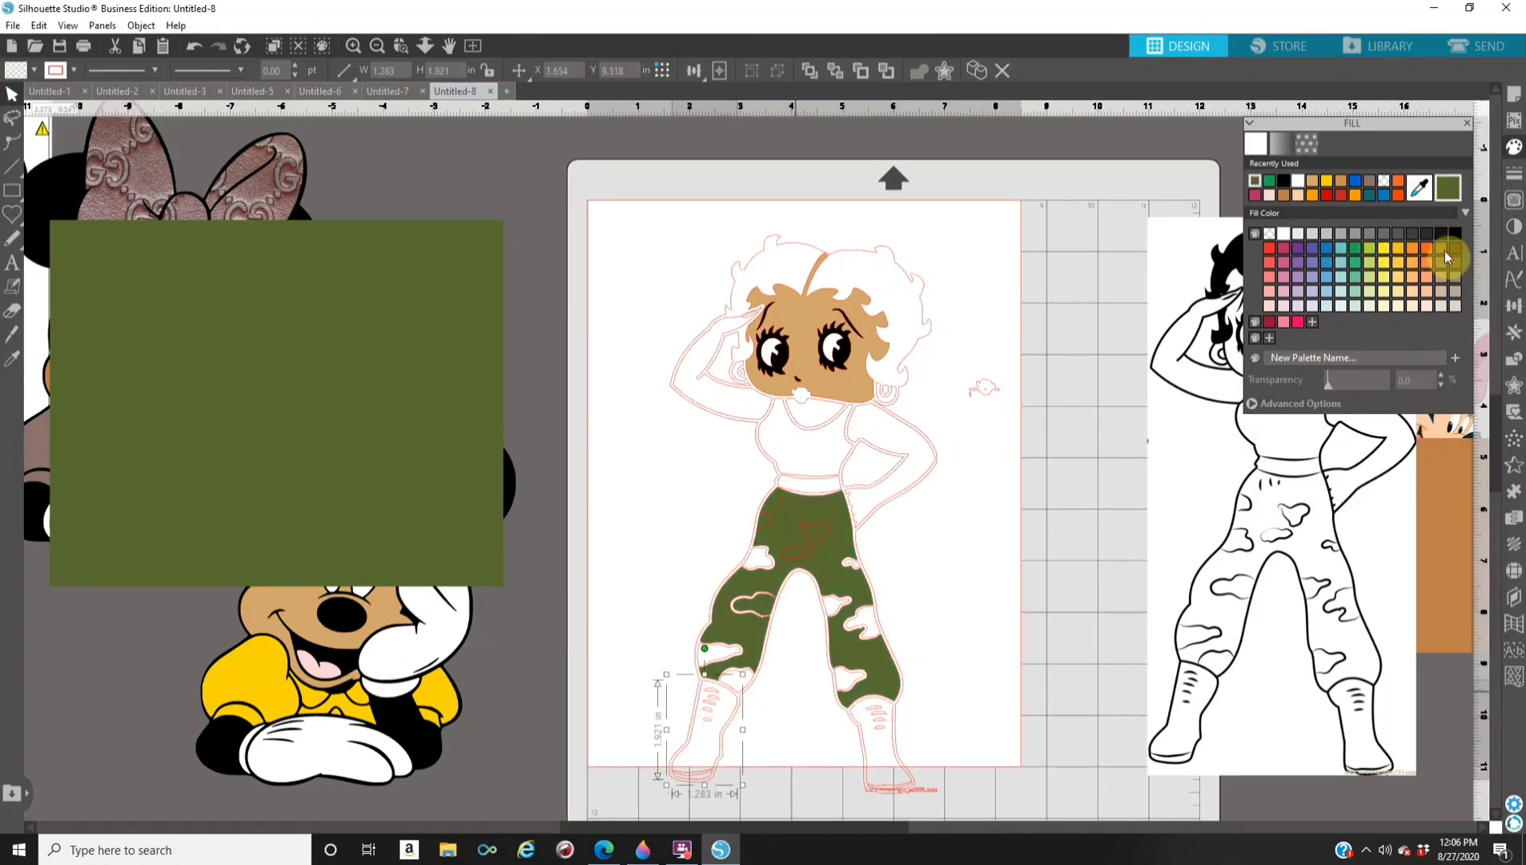
{"action": "left_click", "coordinate": [1441, 248]}
{"action": "left_click", "coordinate": [931, 795]}
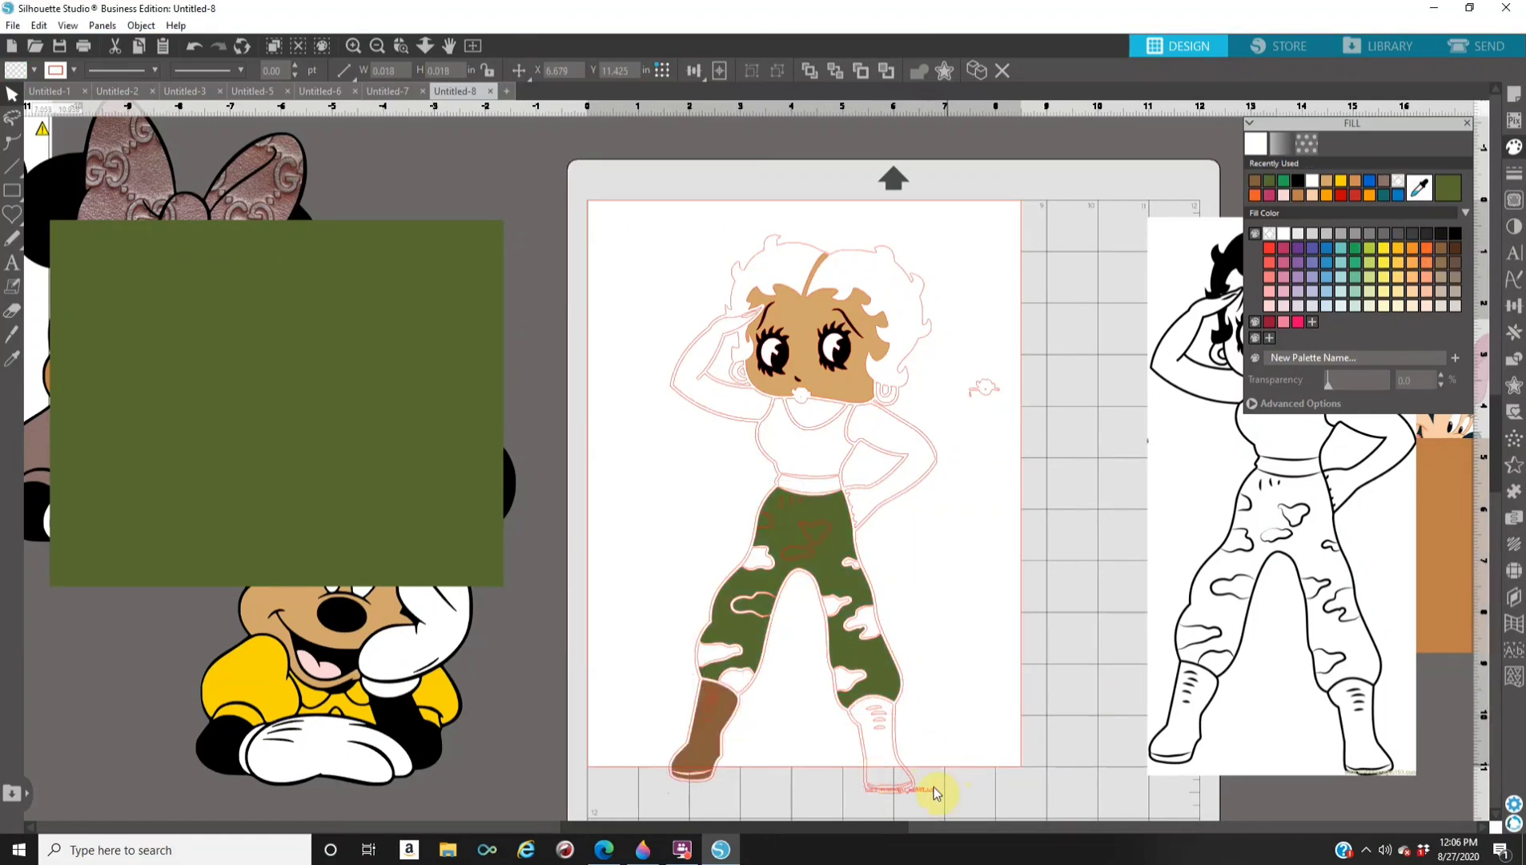
{"action": "left_click", "coordinate": [865, 792]}
{"action": "left_click", "coordinate": [879, 793]}
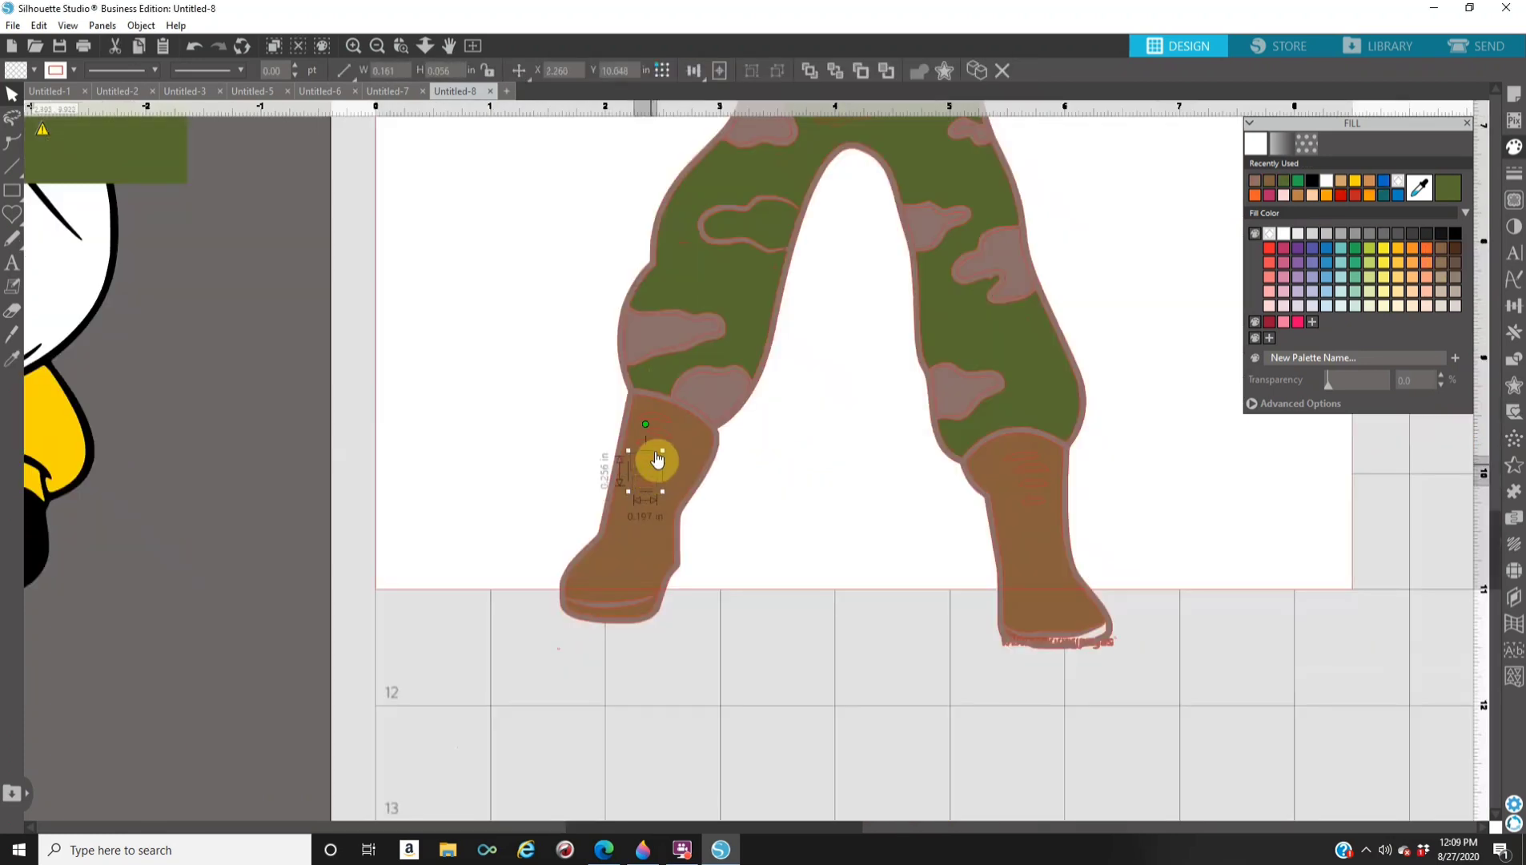
Cut the lace lines out of both brown boots with Subtract All.
{"action": "left_click_drag", "start_coordinate": [656, 458], "coordinate": [660, 444]}
{"action": "left_click", "coordinate": [630, 580]}
{"action": "left_click", "coordinate": [1516, 360]}
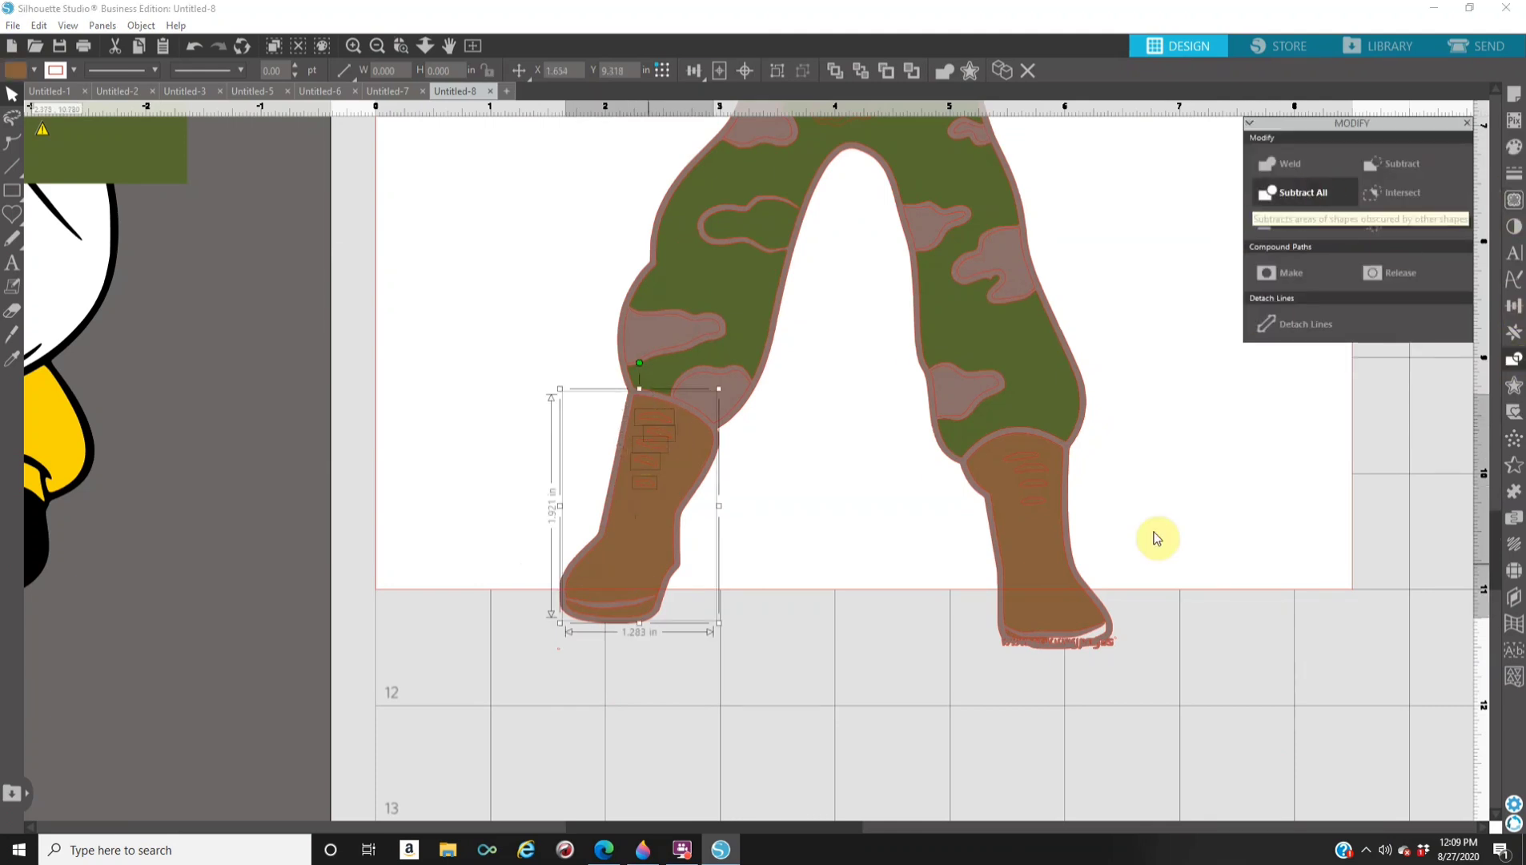
{"action": "left_click", "coordinate": [1030, 506]}
{"action": "left_click", "coordinate": [1029, 613], "text": "shift"}
{"action": "left_click", "coordinate": [1317, 193]}
Fill the four camouflage patches on the right trouser leg with dark brown.
{"action": "left_click", "coordinate": [967, 420]}
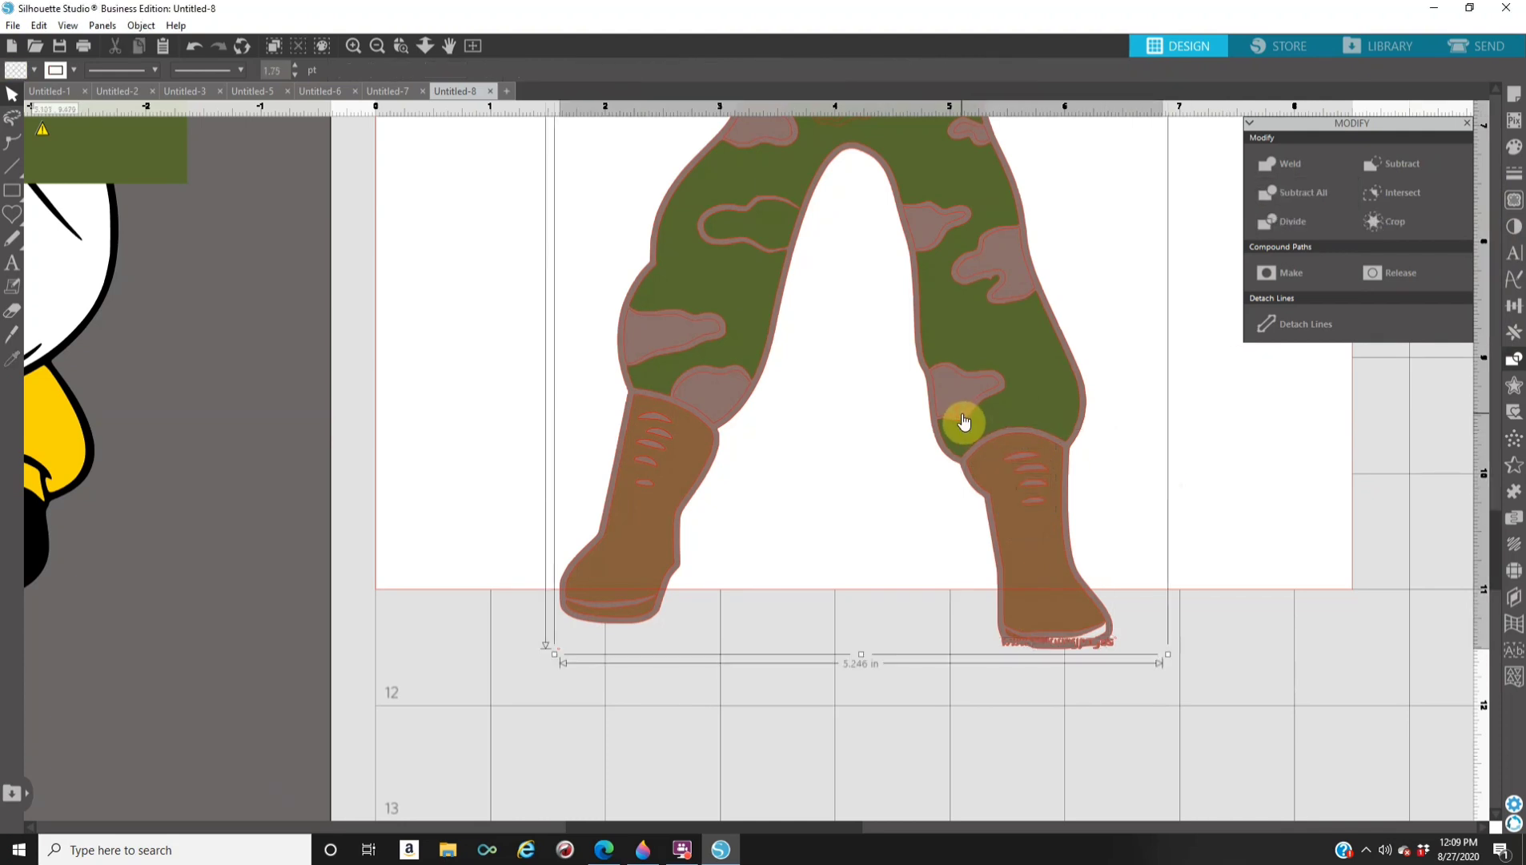
{"action": "left_click", "coordinate": [965, 422]}
{"action": "left_click", "coordinate": [1514, 147]}
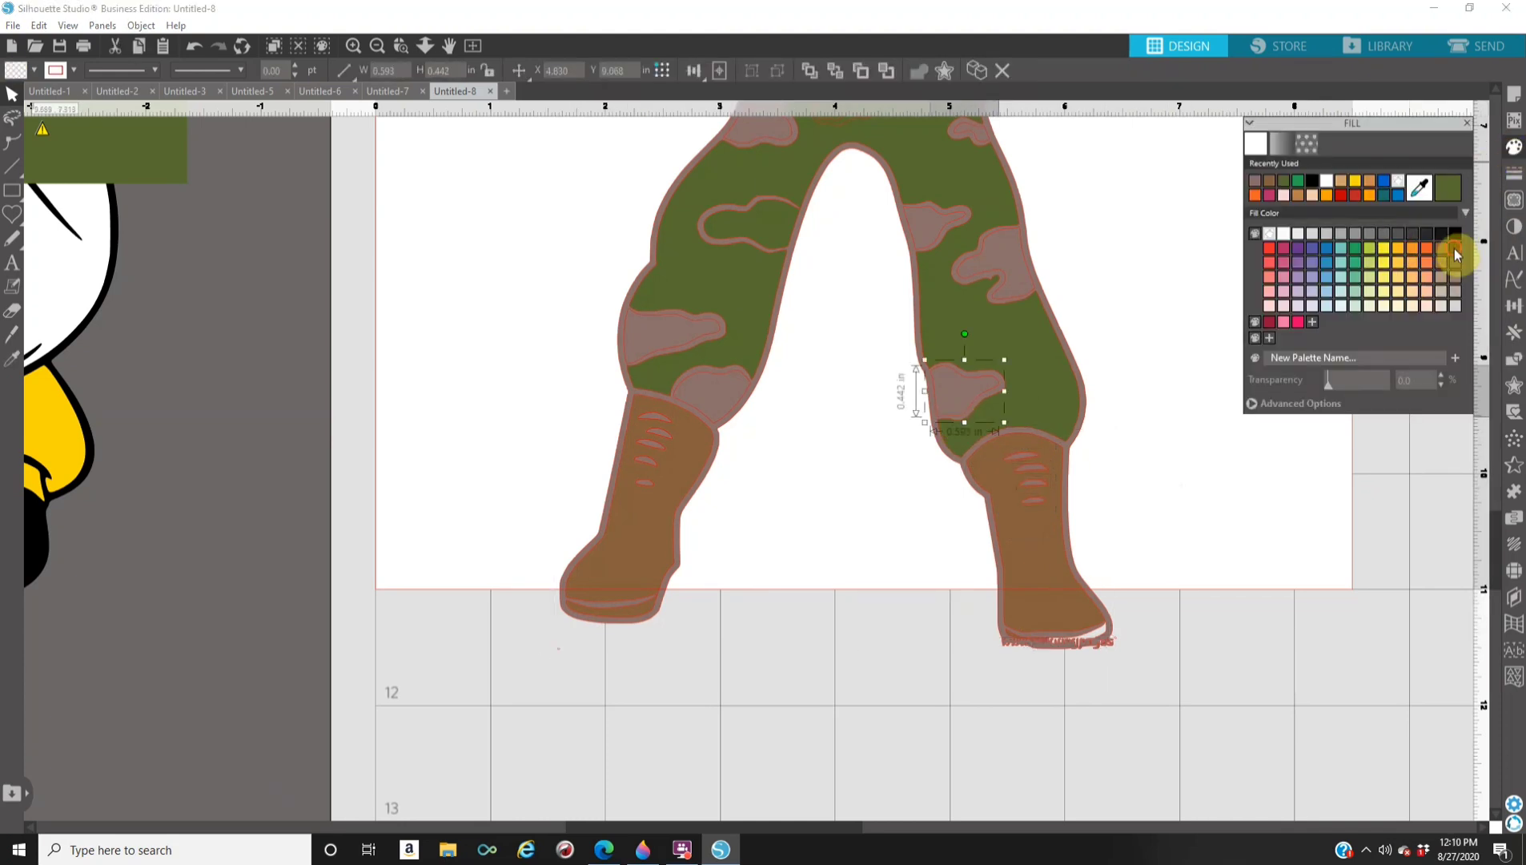
{"action": "left_click", "coordinate": [1455, 248]}
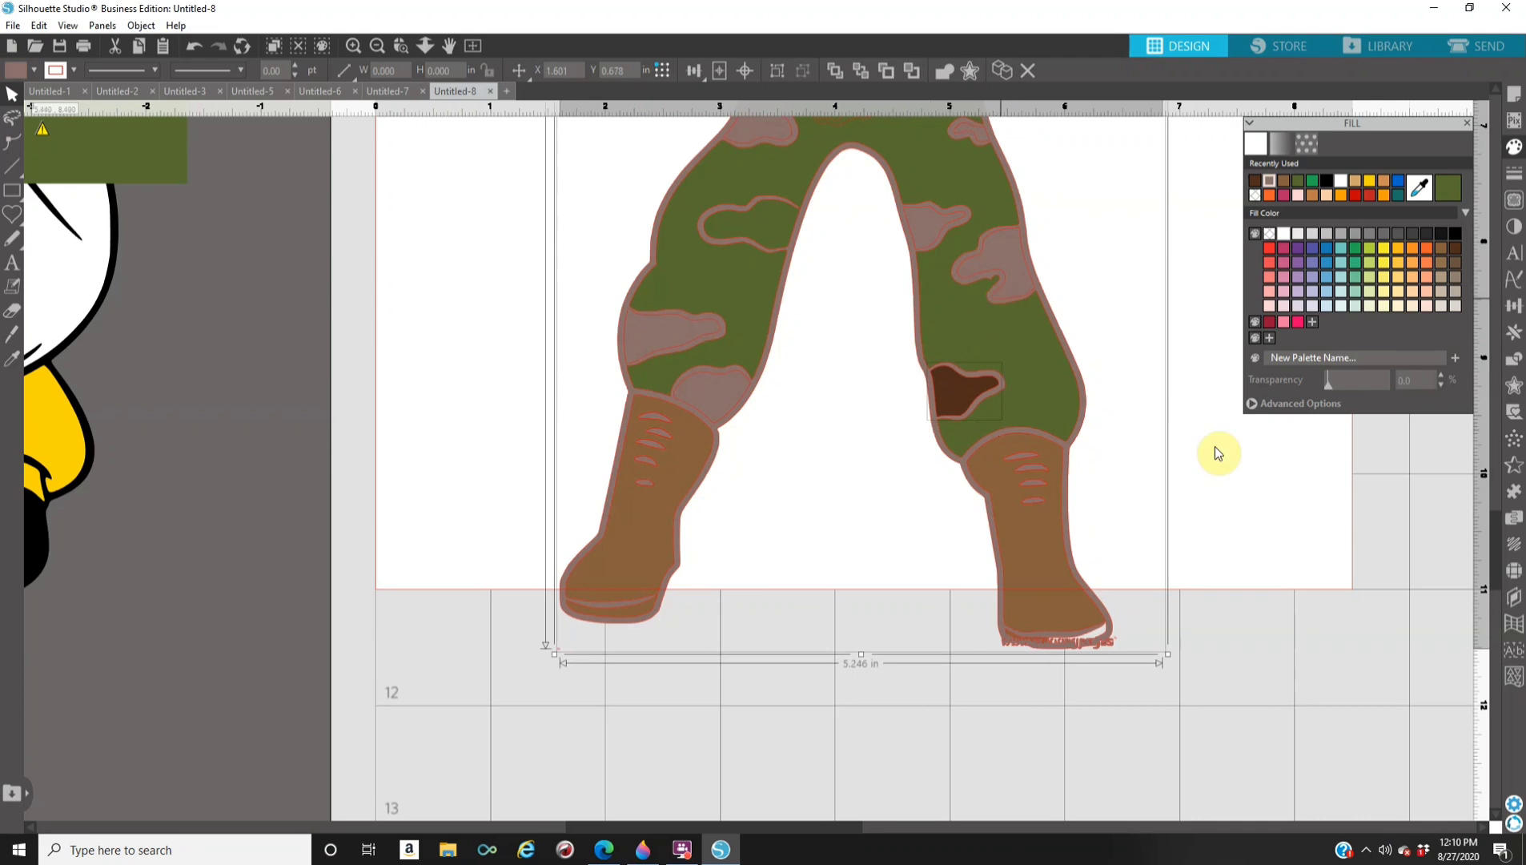
{"action": "left_click", "coordinate": [999, 276], "text": "shift"}
{"action": "left_click", "coordinate": [928, 240], "text": "shift"}
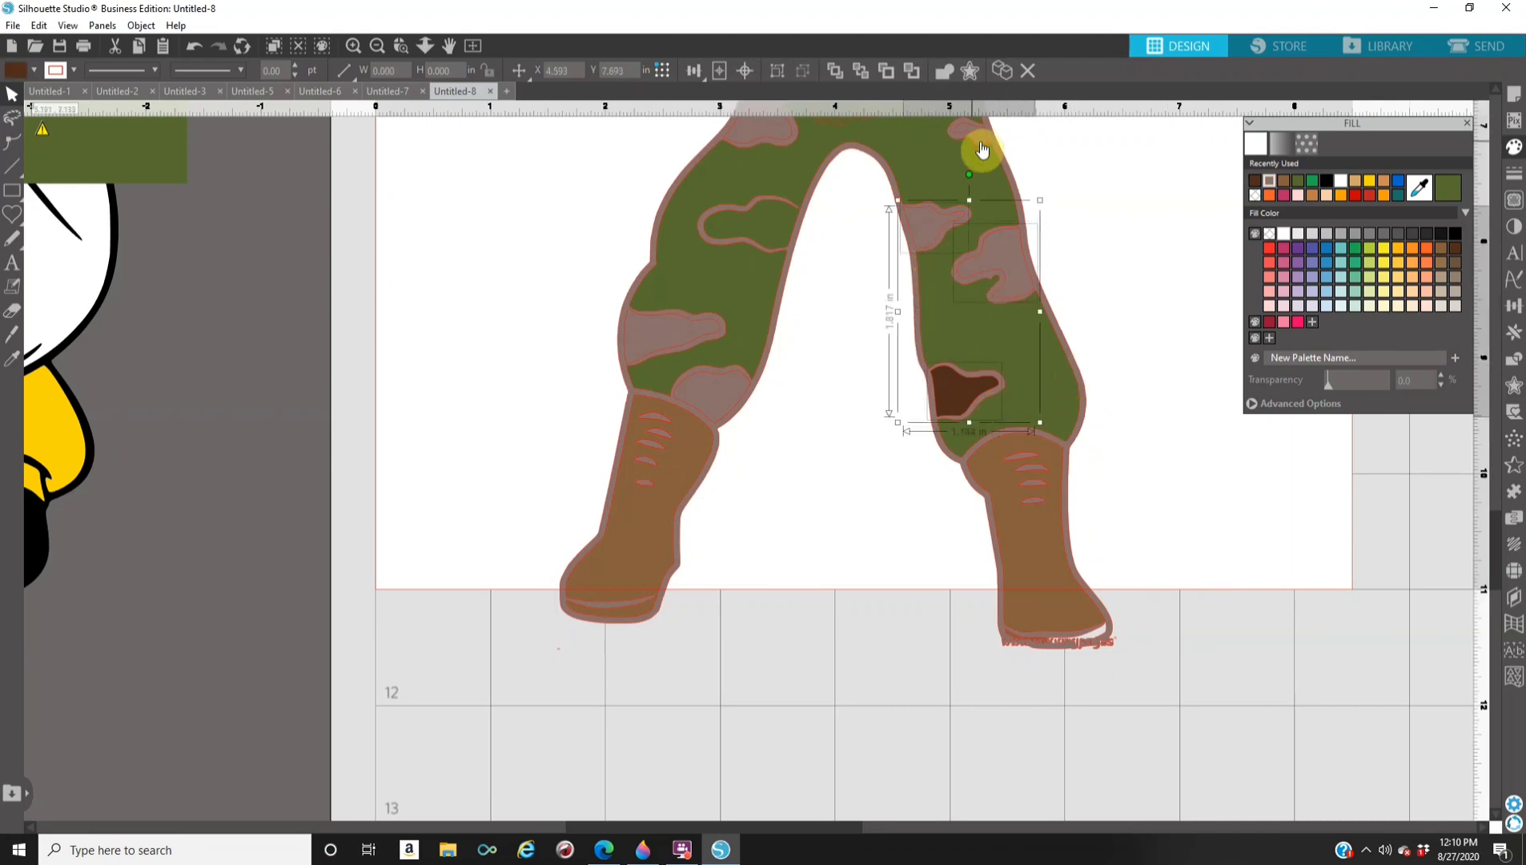
{"action": "left_click", "coordinate": [1455, 249]}
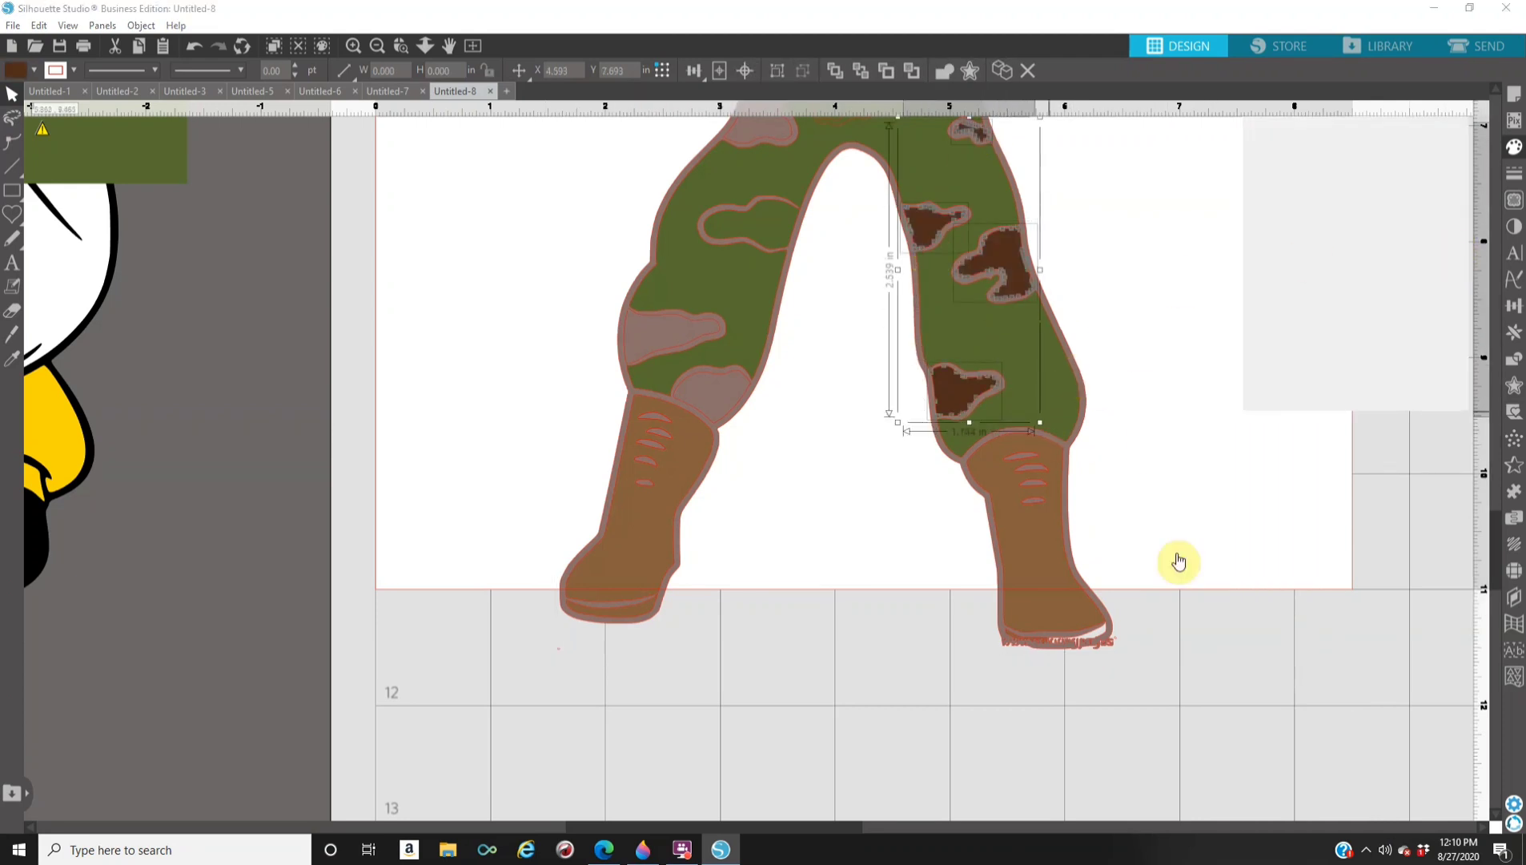
{"action": "left_click", "coordinate": [1175, 555]}
Fill the two lower camouflage patches and the upper-thigh patch on the left trouser leg with dark brown.
{"action": "double_click", "coordinate": [709, 386]}
{"action": "left_click", "coordinate": [658, 354], "text": "shift"}
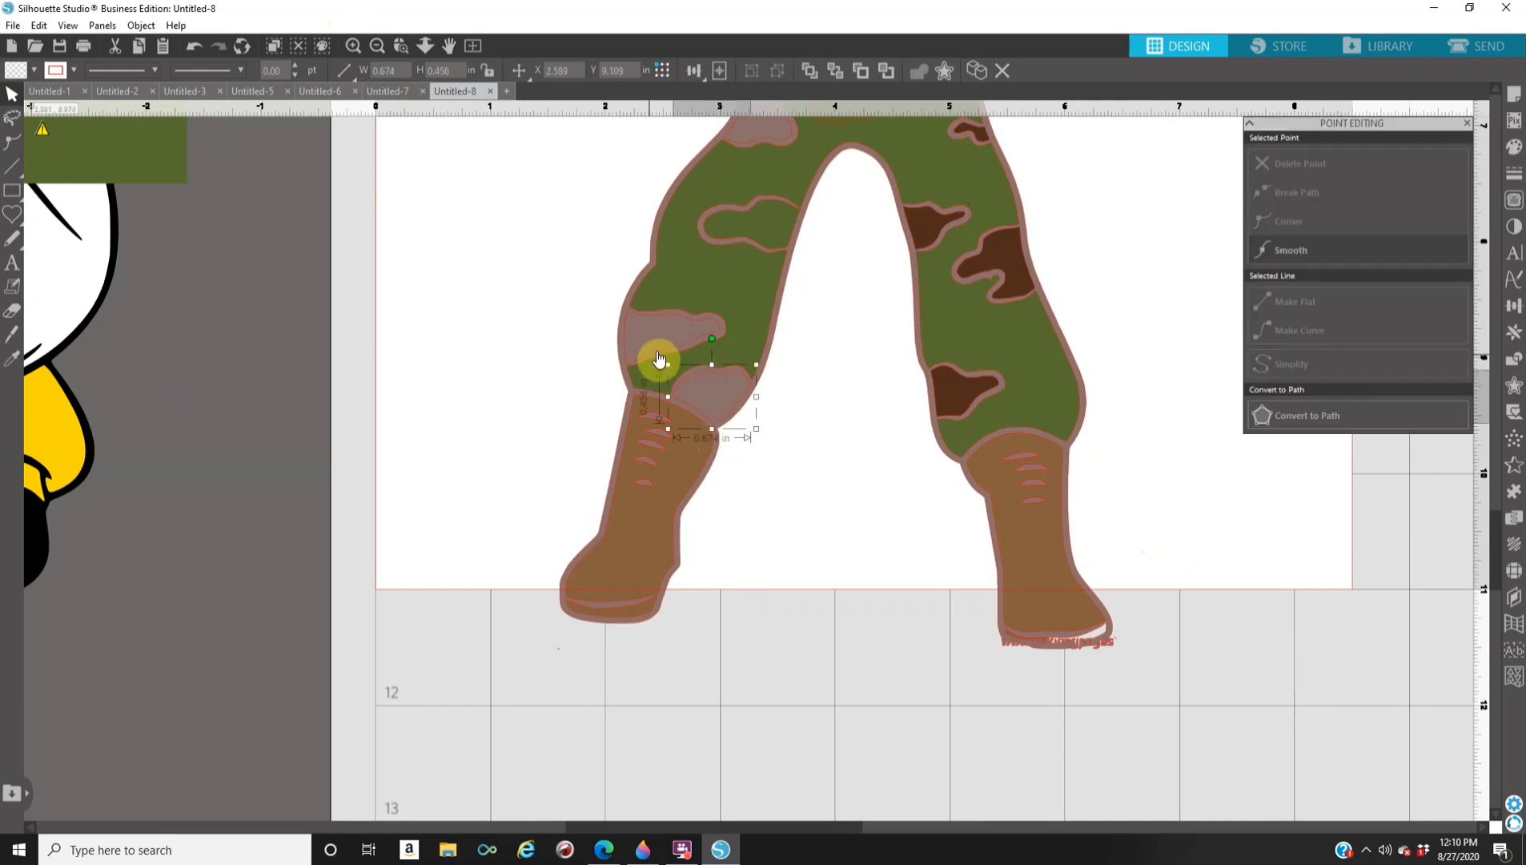
{"action": "left_click", "coordinate": [772, 239]}
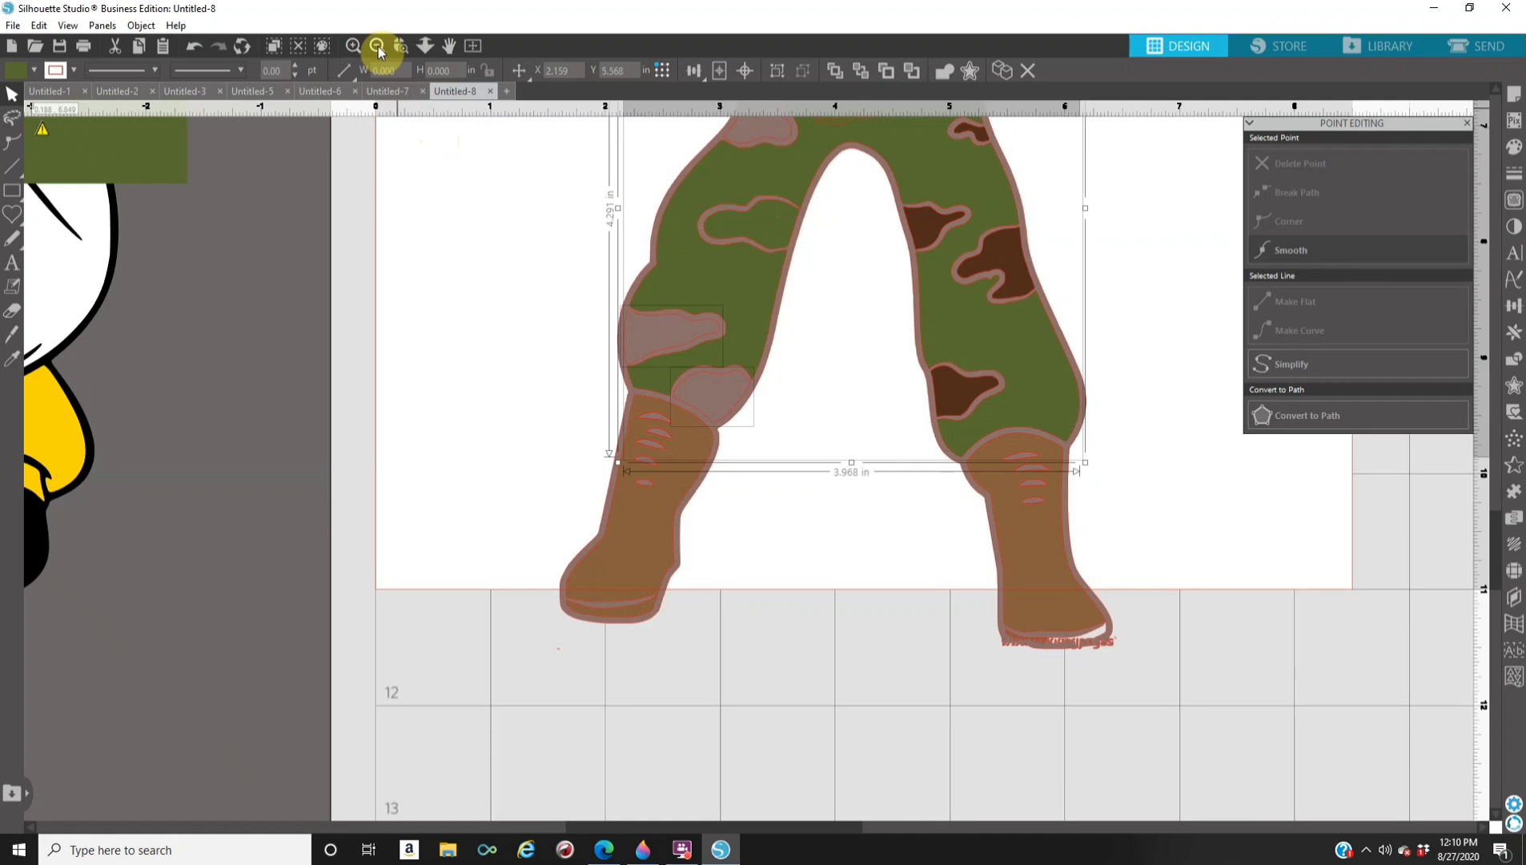
{"action": "left_click", "coordinate": [706, 313]}
{"action": "left_click", "coordinate": [757, 150], "text": "shift"}
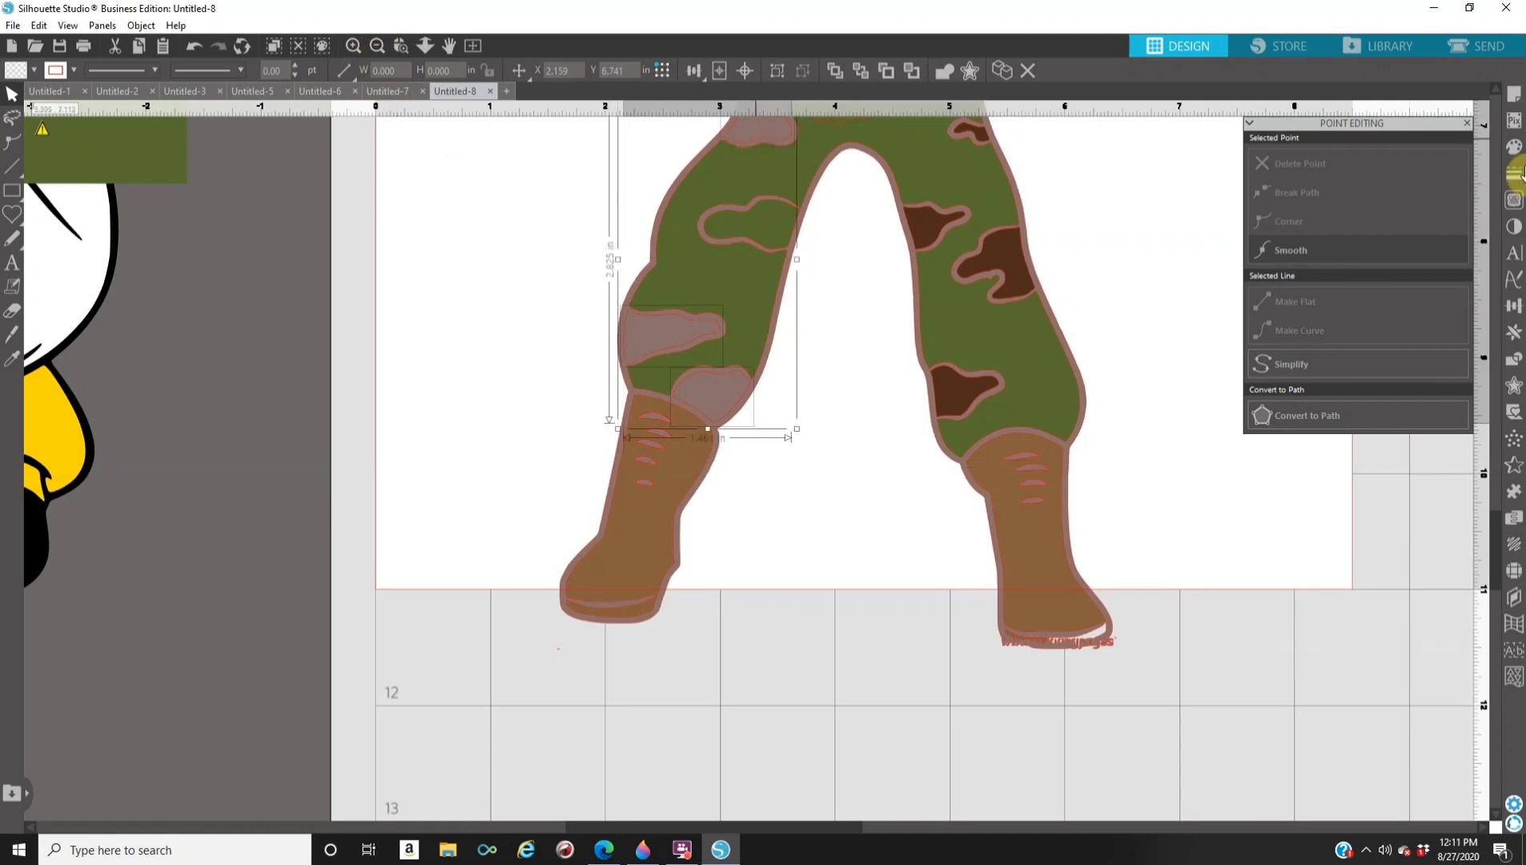
{"action": "left_click", "coordinate": [1454, 248]}
{"action": "left_click", "coordinate": [1148, 384]}
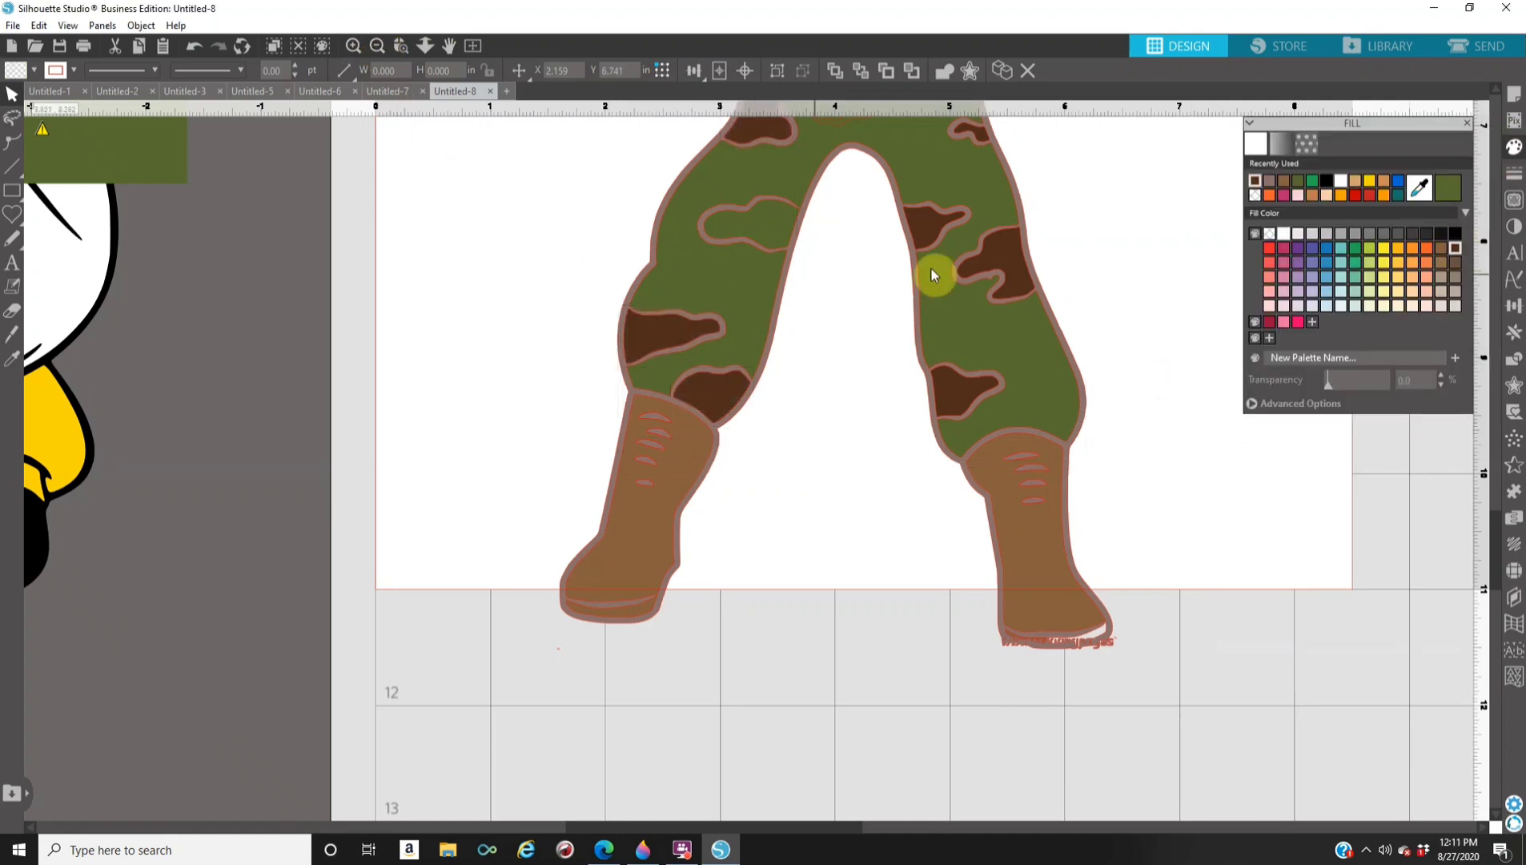
Fill the large outer patch on the right thigh with olive green and the two patches above the crotch with dark brown.
{"action": "left_click", "coordinate": [984, 259]}
{"action": "left_click", "coordinate": [1449, 189]}
{"action": "left_click", "coordinate": [377, 45]}
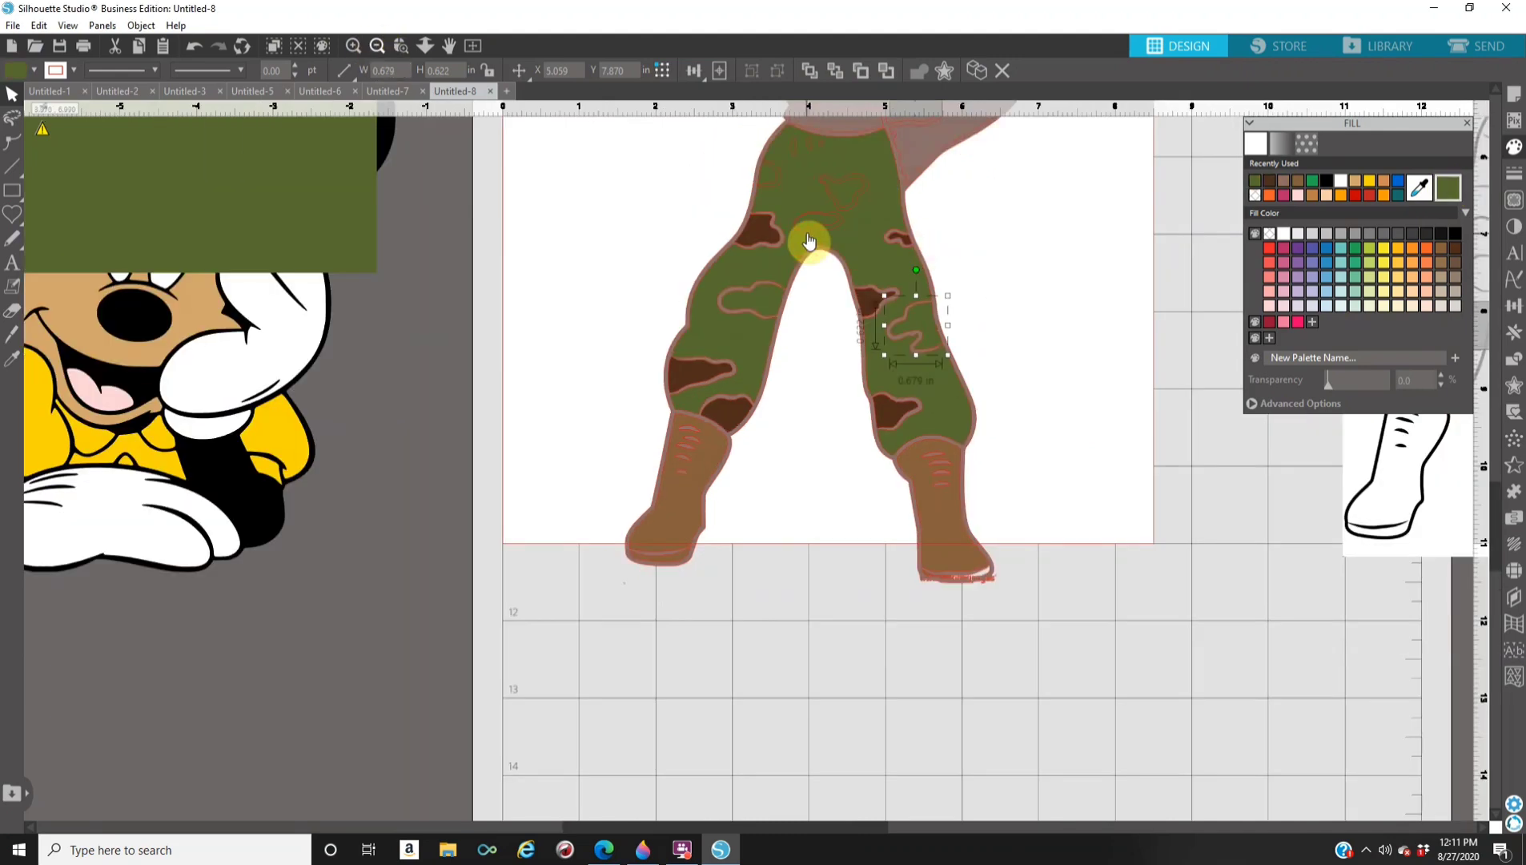
{"action": "left_click", "coordinate": [810, 236]}
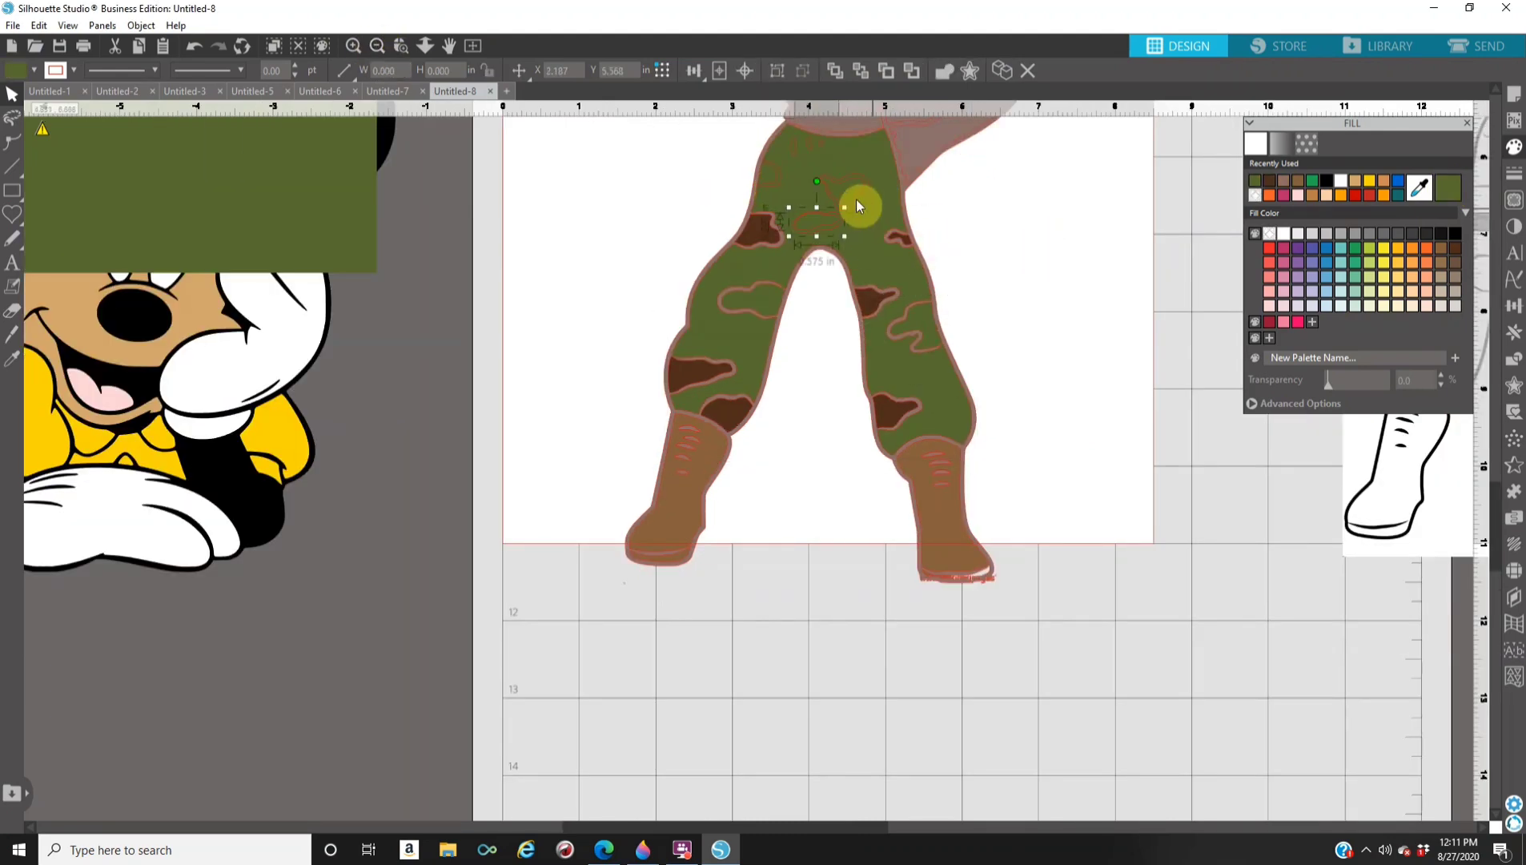
{"action": "left_click", "coordinate": [1455, 247]}
{"action": "left_click", "coordinate": [833, 236]}
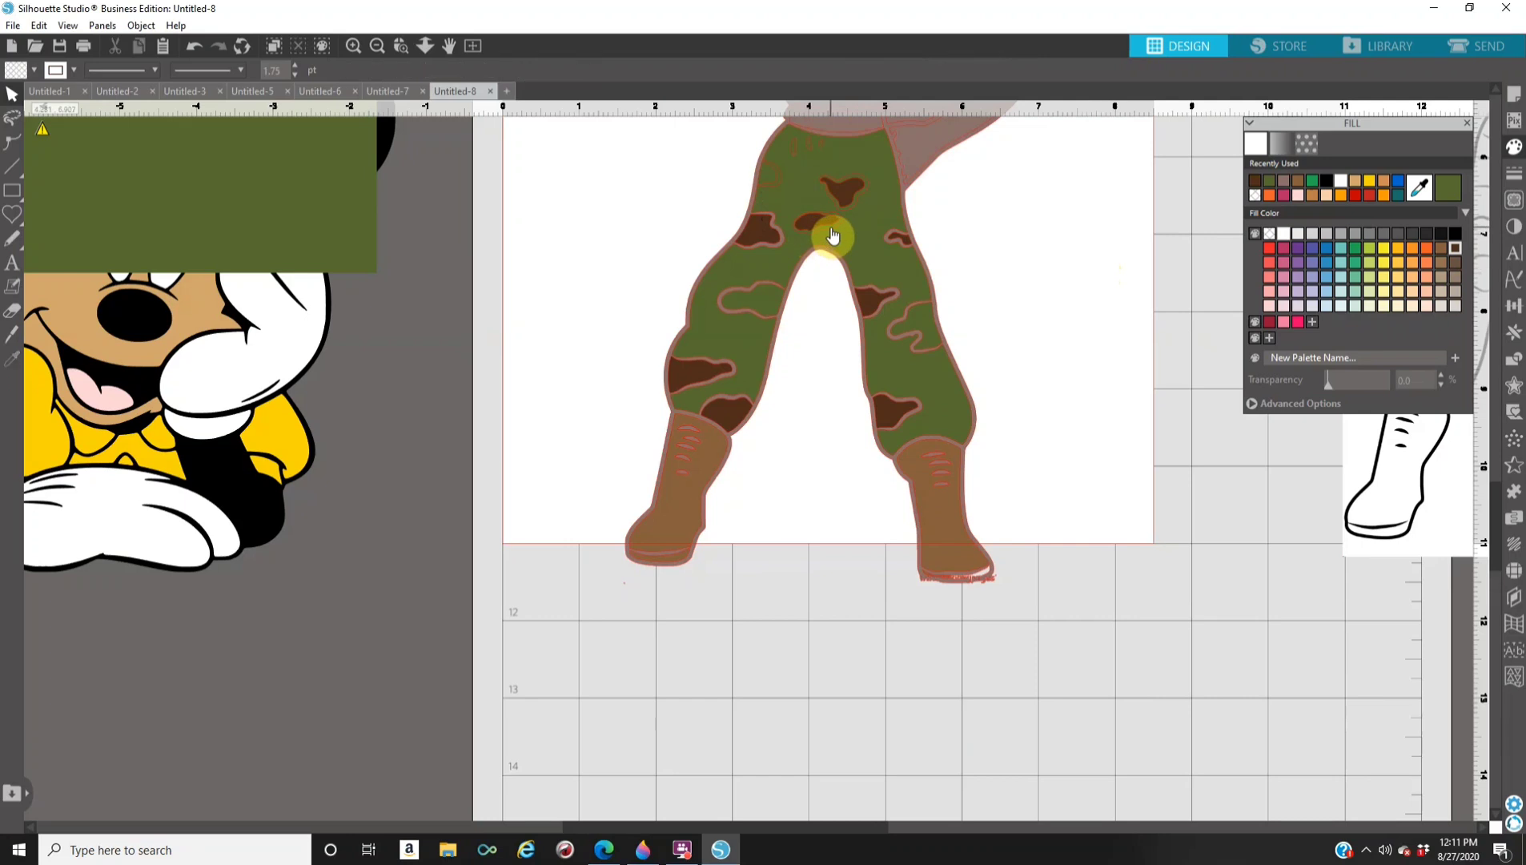
Fill the small curved mark at the left hip of the trousers with black.
{"action": "left_click", "coordinate": [772, 195]}
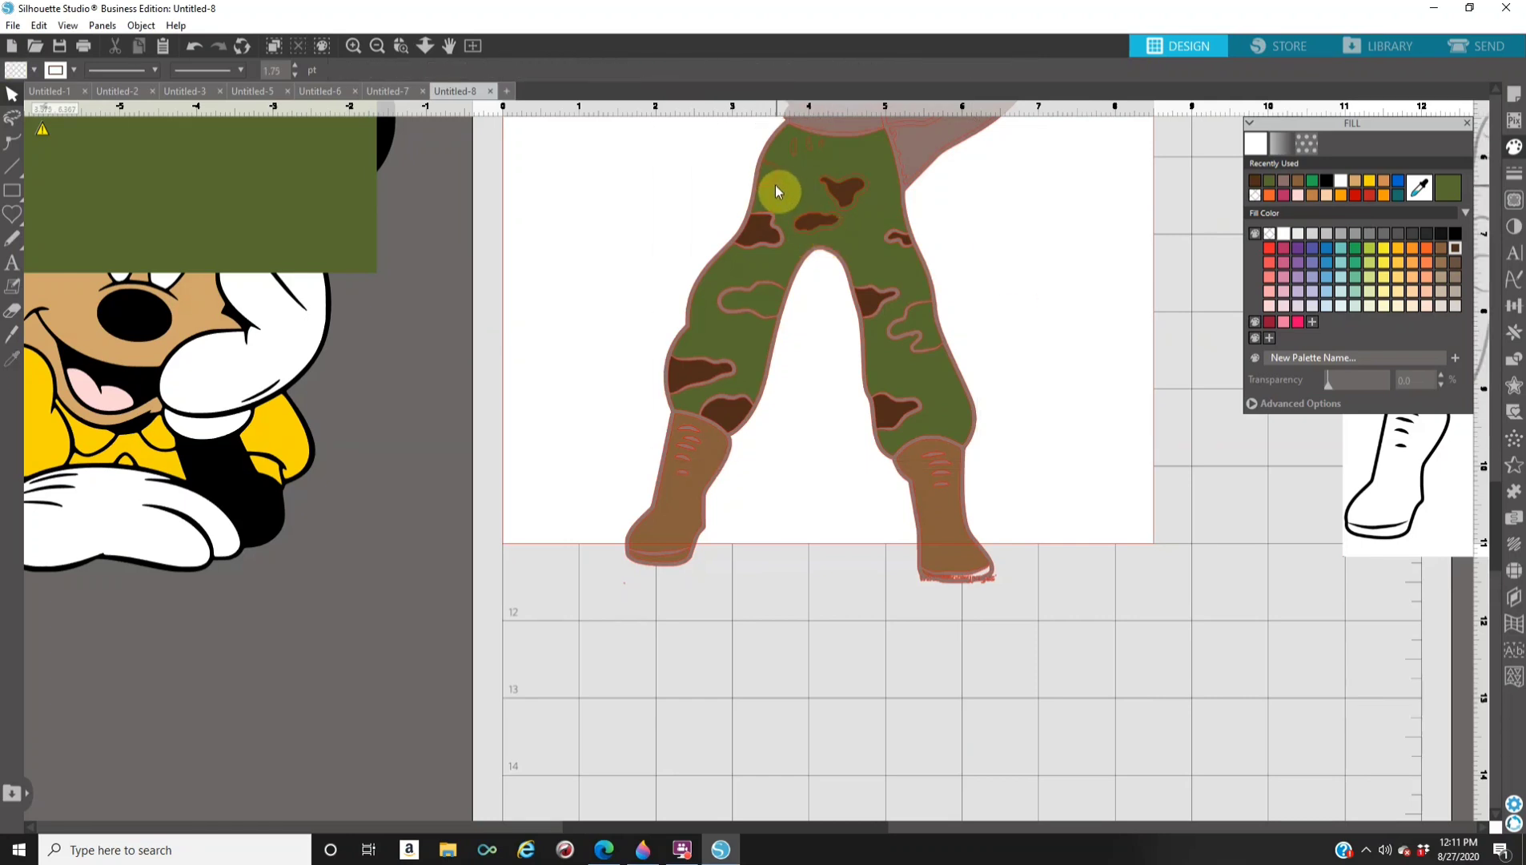
{"action": "left_click", "coordinate": [1455, 233]}
{"action": "left_click", "coordinate": [768, 171]}
Cut the pleat lines below the waistband out of the trousers with Subtract All.
{"action": "left_click", "coordinate": [797, 162]}
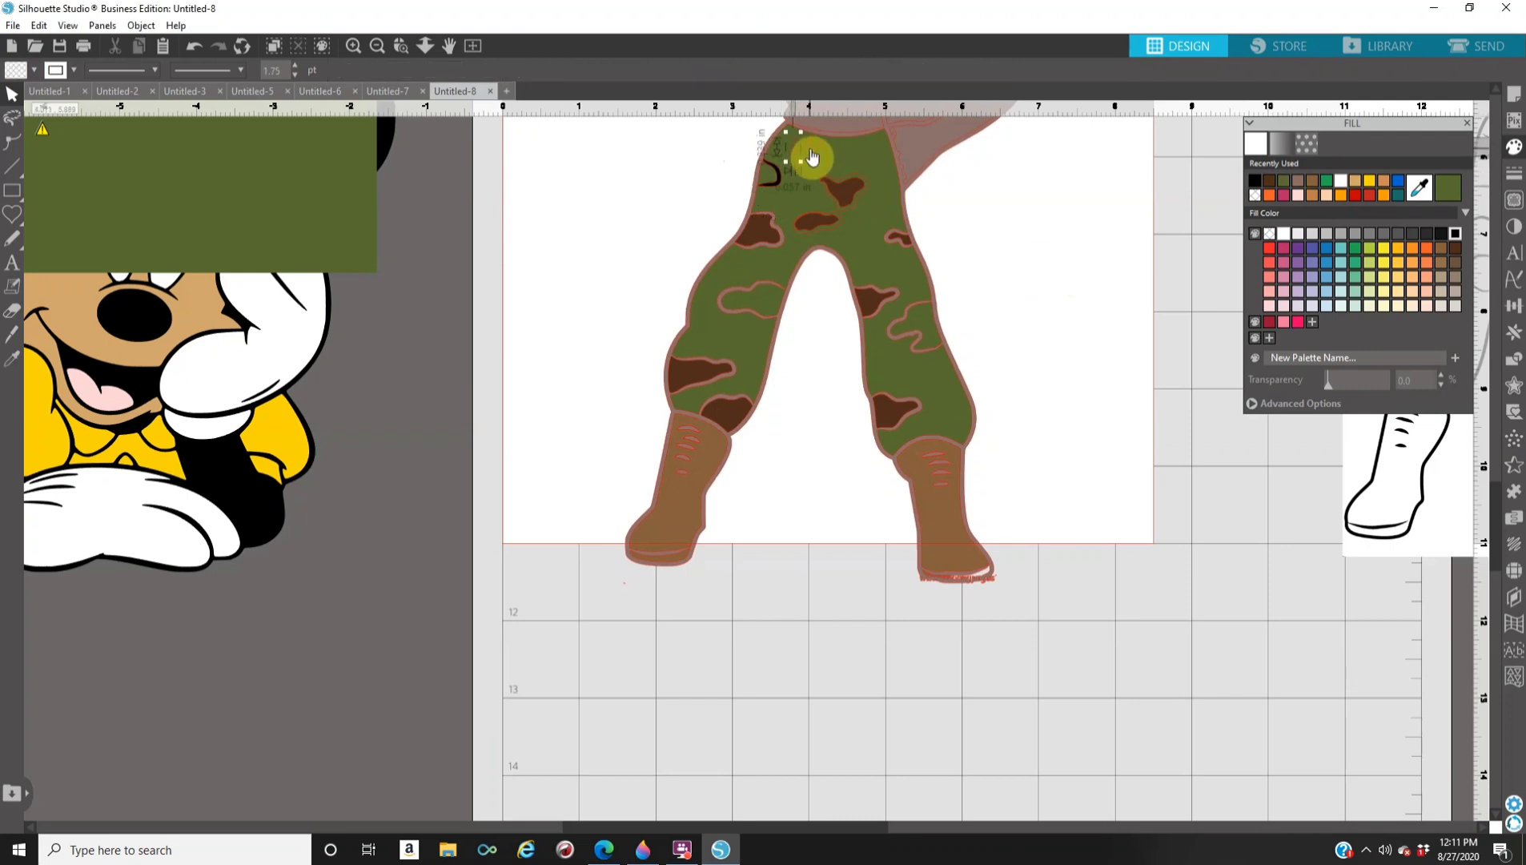
{"action": "left_click", "coordinate": [812, 157], "text": "shift"}
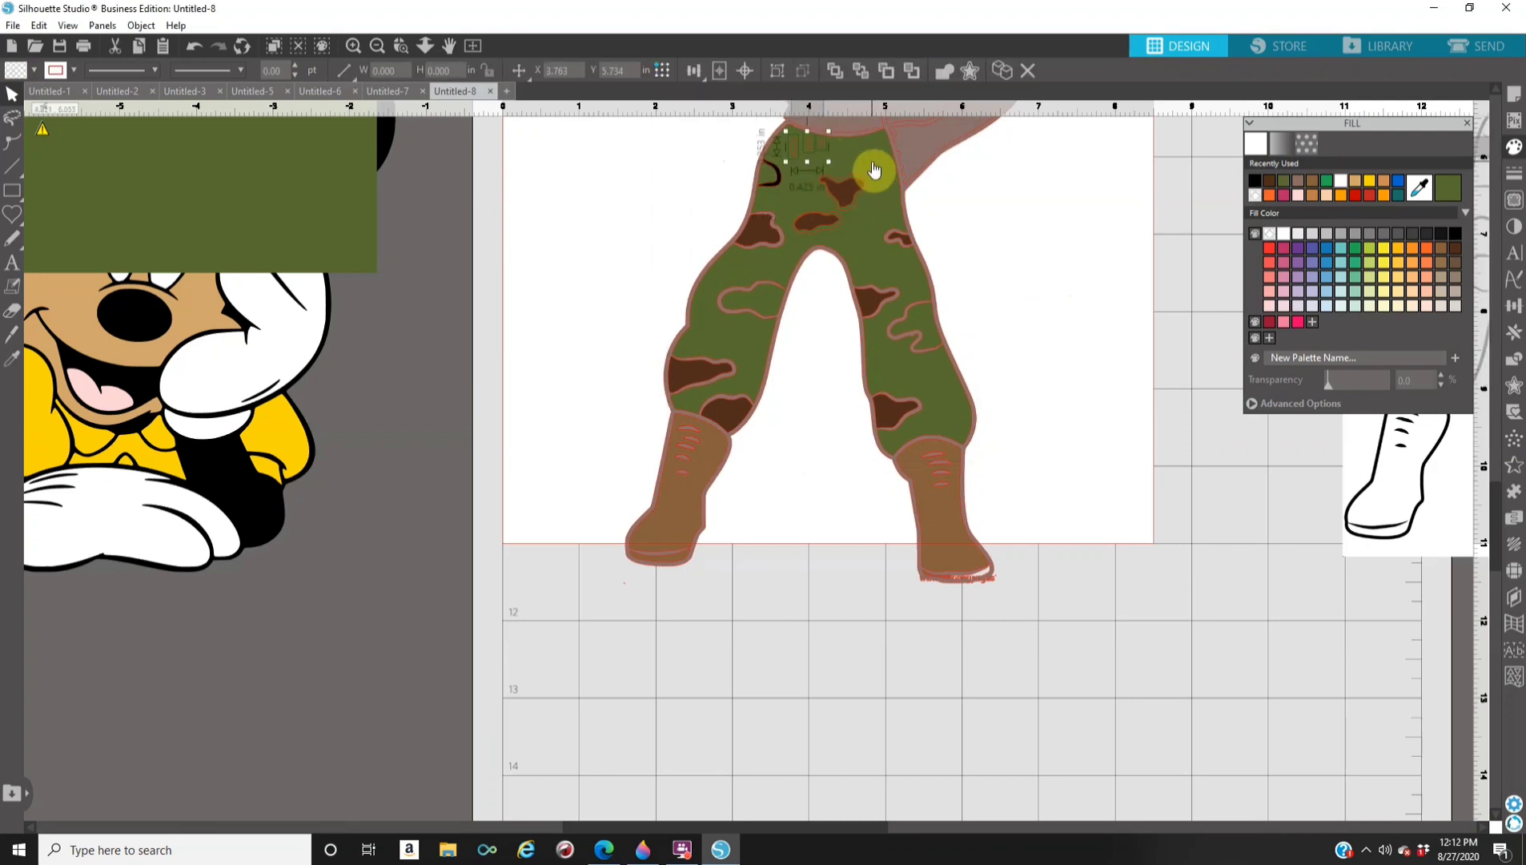
{"action": "left_click", "coordinate": [874, 170]}
{"action": "left_click", "coordinate": [1514, 359]}
{"action": "left_click", "coordinate": [1304, 192]}
Fill both arms and the bare midriff with the skin tone sampled from the face.
{"action": "scroll", "coordinate": [1031, 330], "scroll_direction": "up", "scroll_amount": 1}
{"action": "scroll", "coordinate": [1032, 330], "scroll_direction": "up", "scroll_amount": 5}
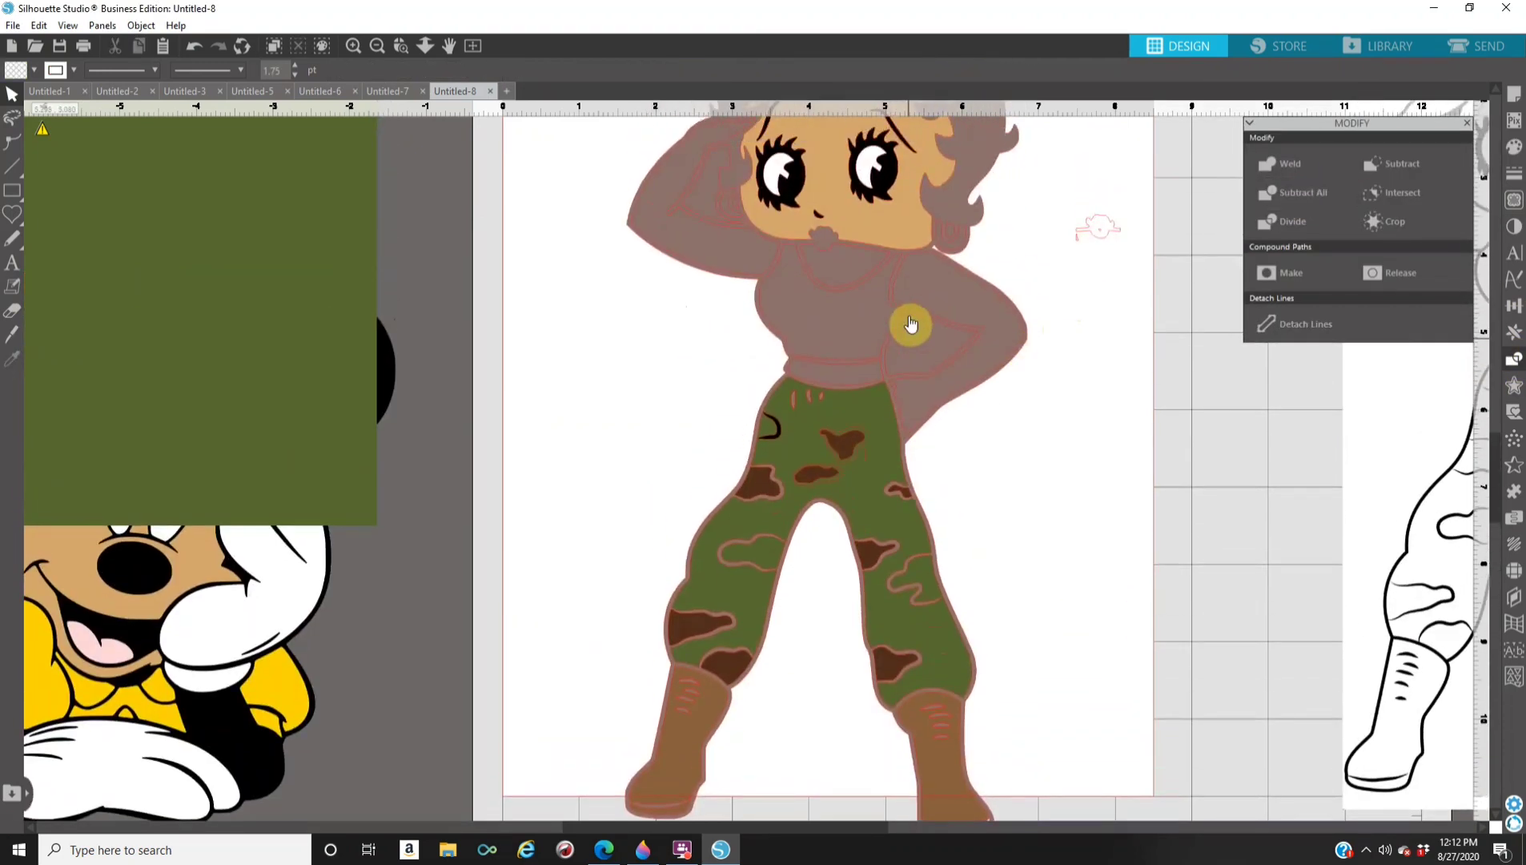
{"action": "left_click", "coordinate": [913, 351]}
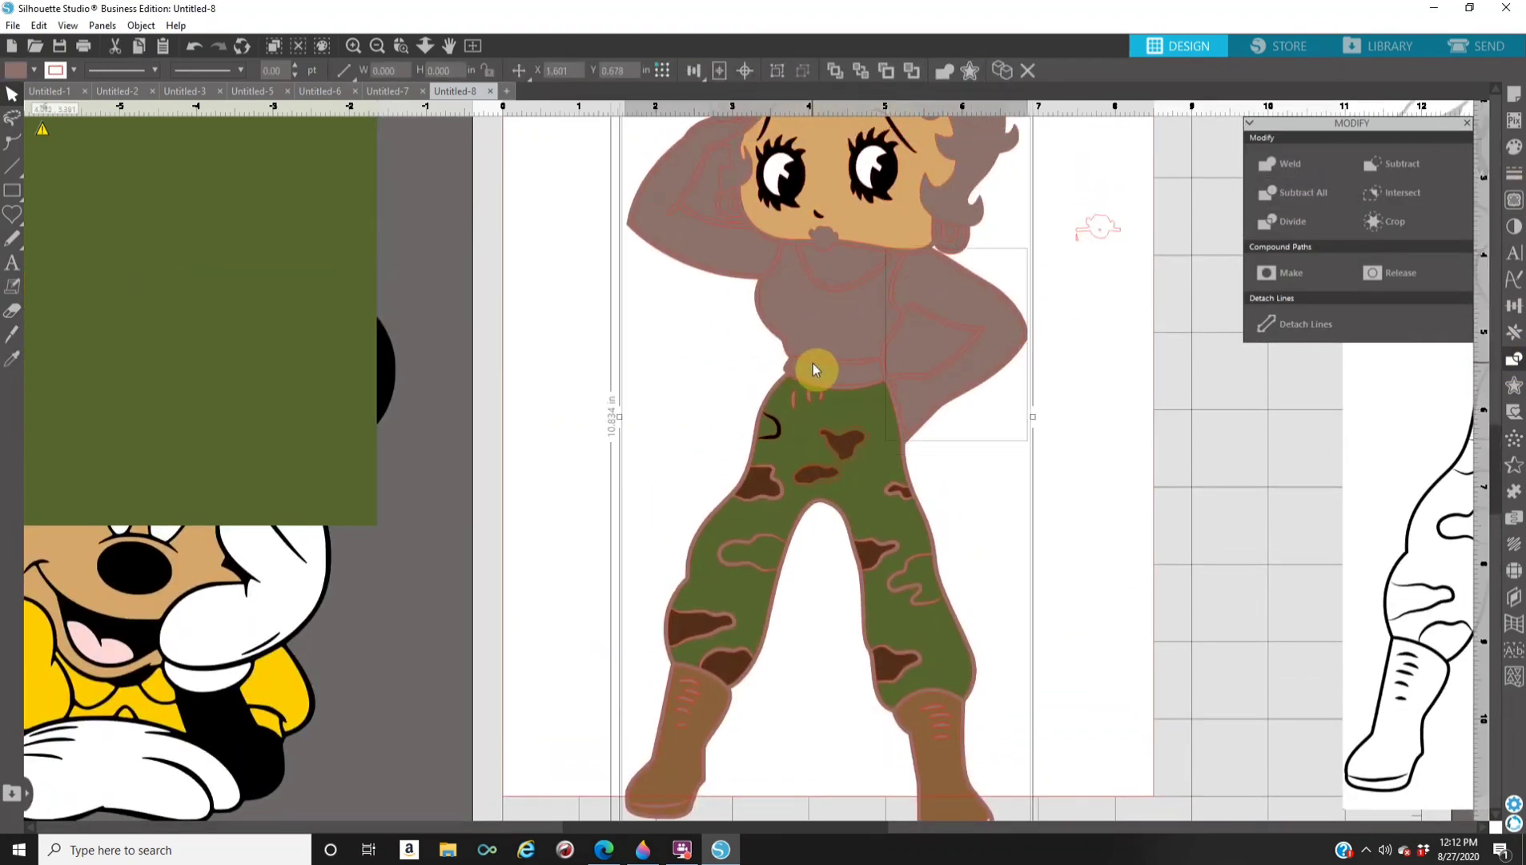
{"action": "left_click", "coordinate": [806, 389], "text": "shift"}
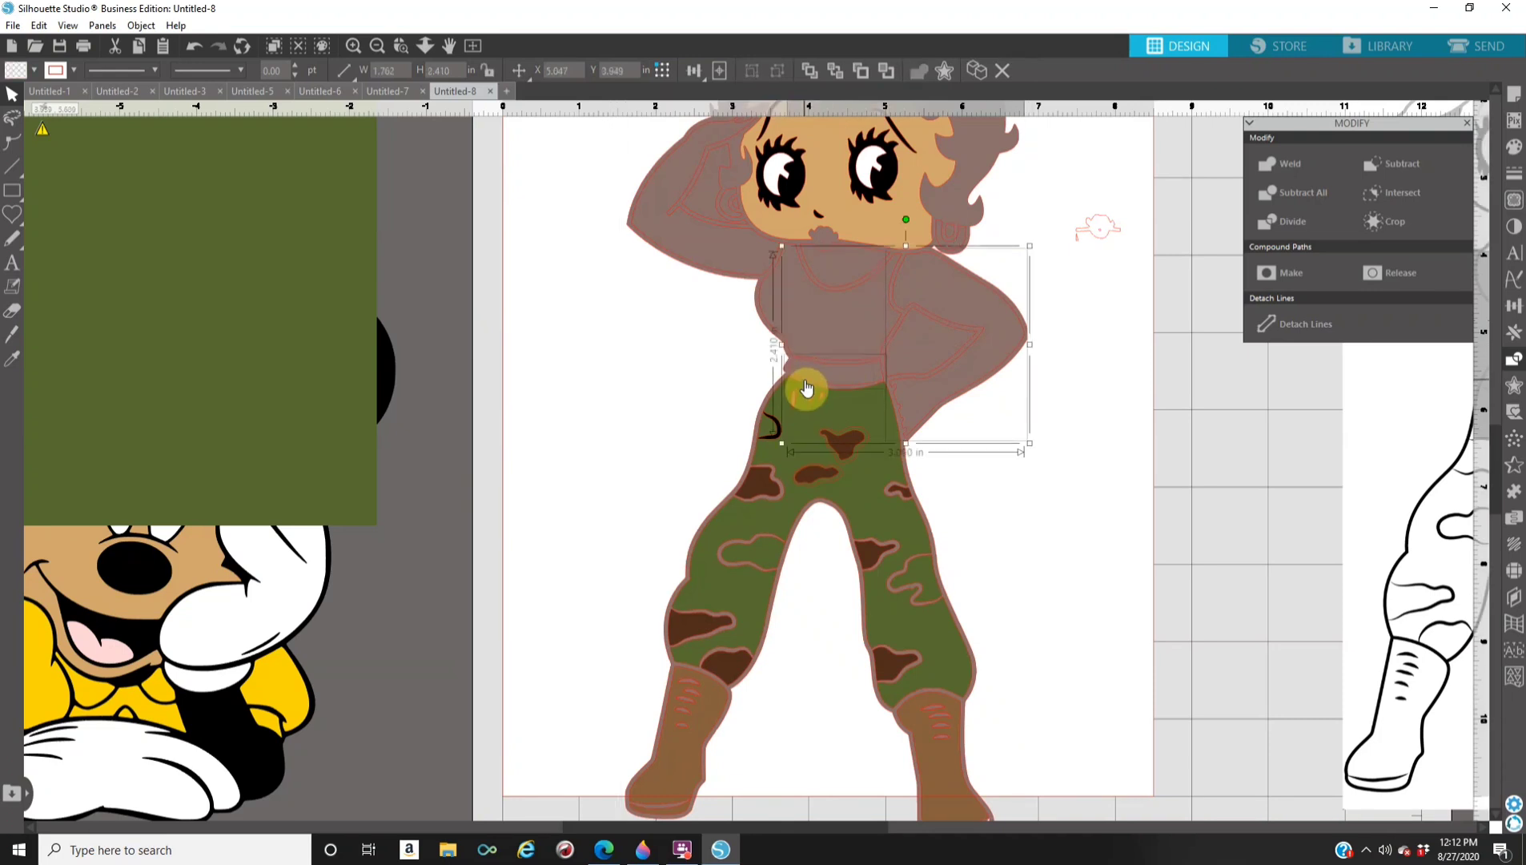
{"action": "left_click", "coordinate": [737, 280], "text": "shift"}
{"action": "left_click", "coordinate": [1515, 146]}
{"action": "left_click", "coordinate": [1420, 187]}
{"action": "left_click", "coordinate": [891, 214]}
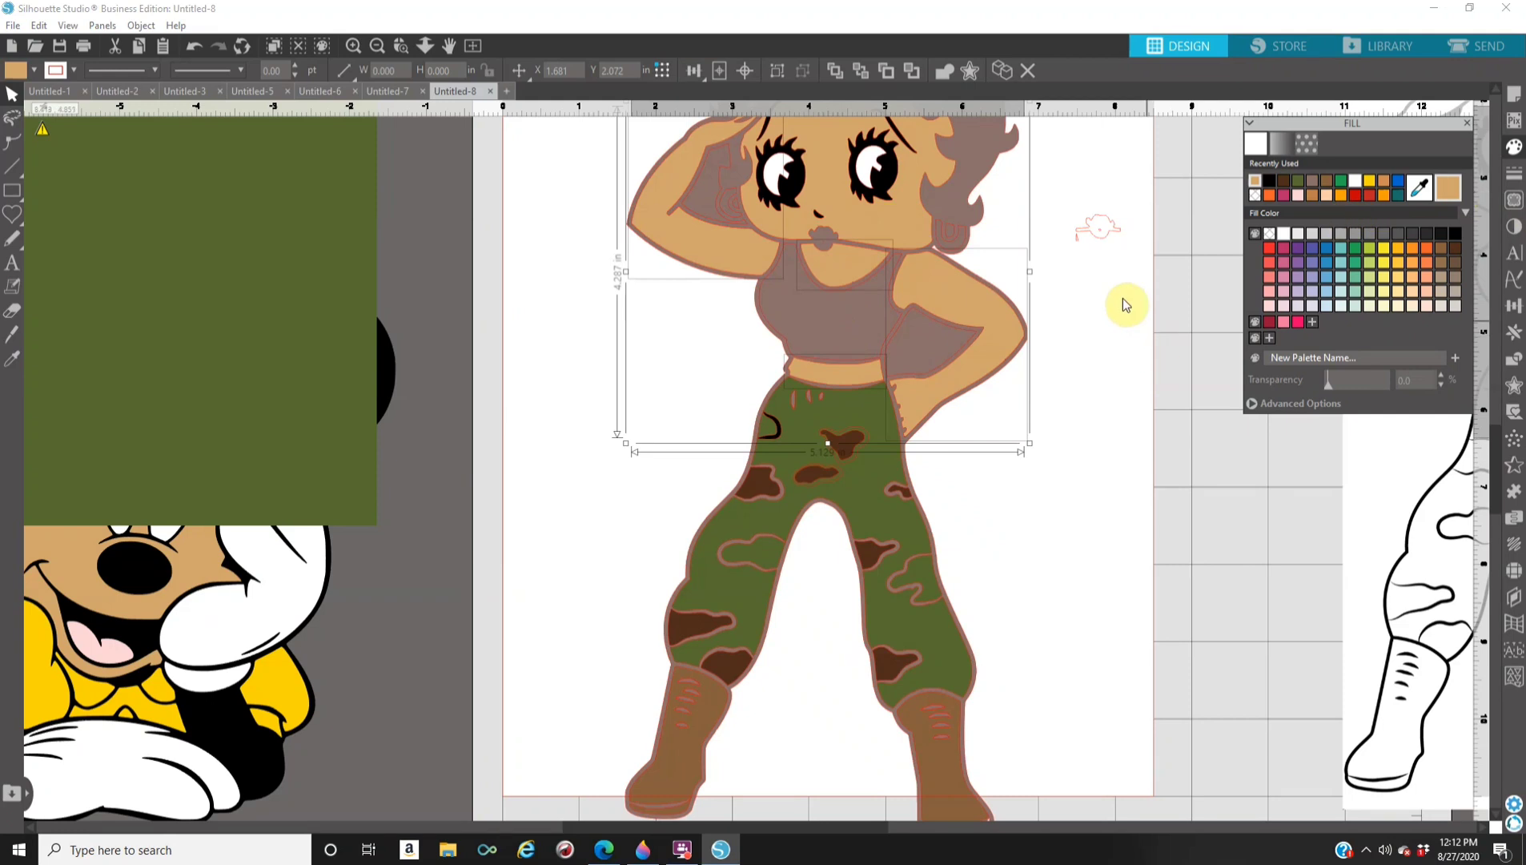
{"action": "scroll", "coordinate": [953, 383], "scroll_direction": "up", "scroll_amount": 1}
{"action": "right_click", "coordinate": [972, 388]}
{"action": "left_click", "coordinate": [1210, 633]}
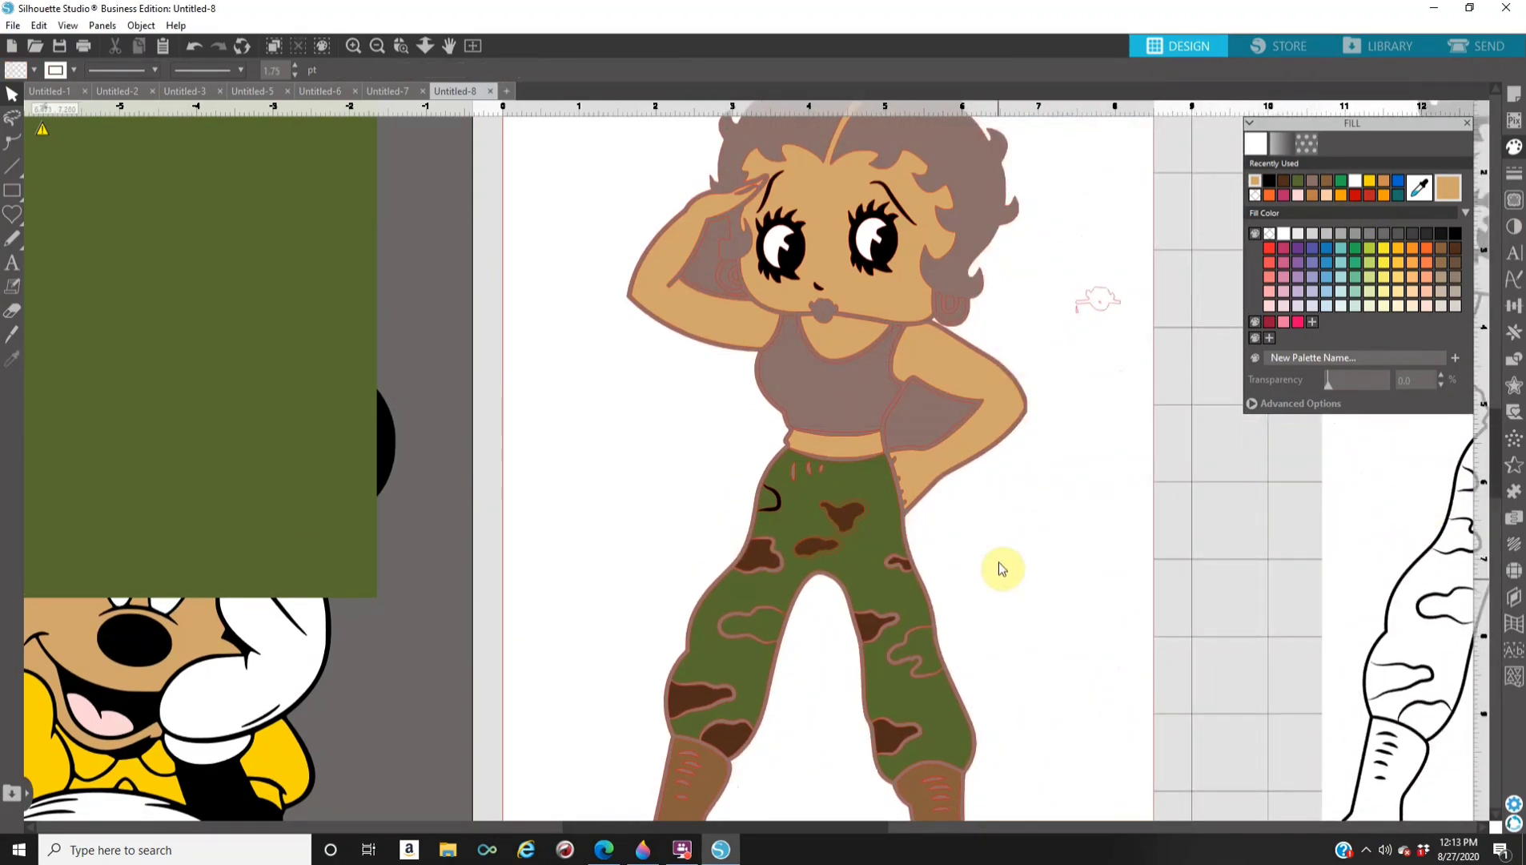
Fill the figure's traced line work, including the hair and top, with black.
{"action": "left_click", "coordinate": [934, 496]}
{"action": "left_click", "coordinate": [1431, 239]}
{"action": "left_click", "coordinate": [831, 376]}
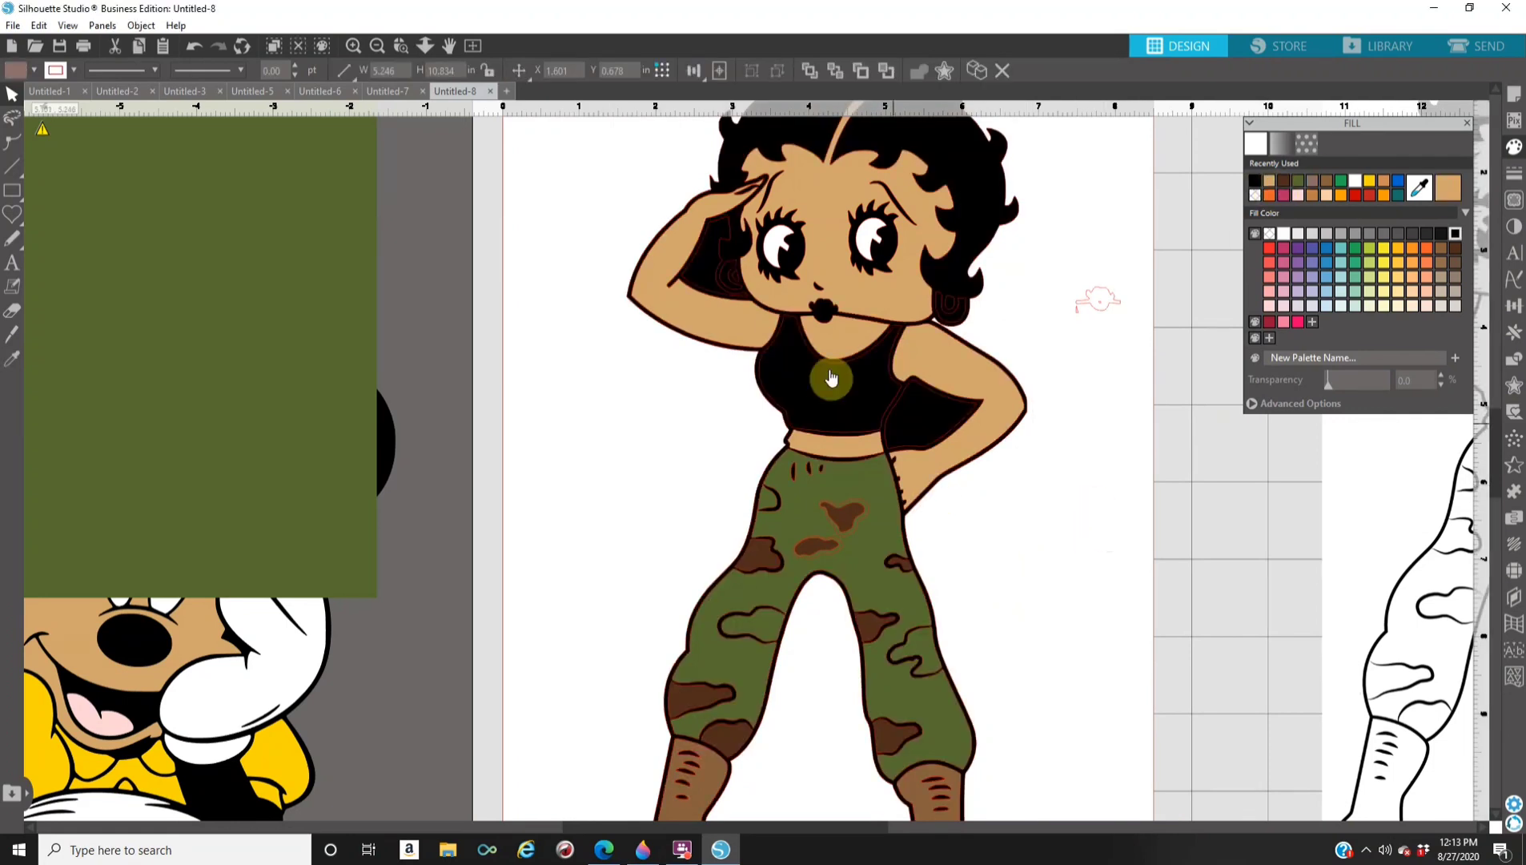
Fill the outlines of the two brown patches above the crotch with black.
{"action": "left_click", "coordinate": [863, 565]}
{"action": "left_click", "coordinate": [844, 536]}
{"action": "left_click", "coordinate": [1254, 183]}
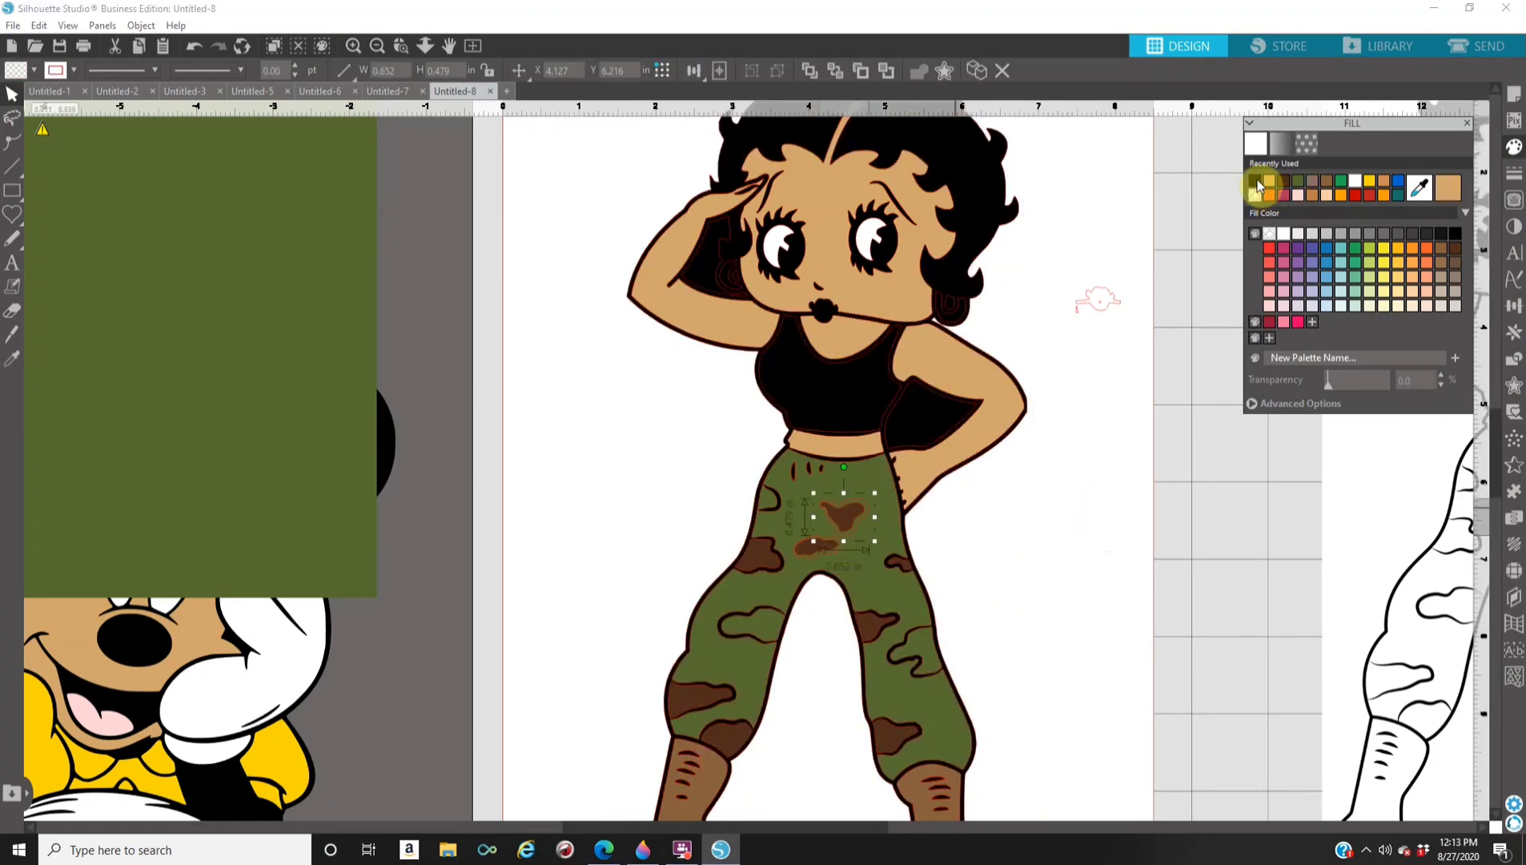
{"action": "left_click", "coordinate": [809, 558]}
{"action": "left_click", "coordinate": [817, 557]}
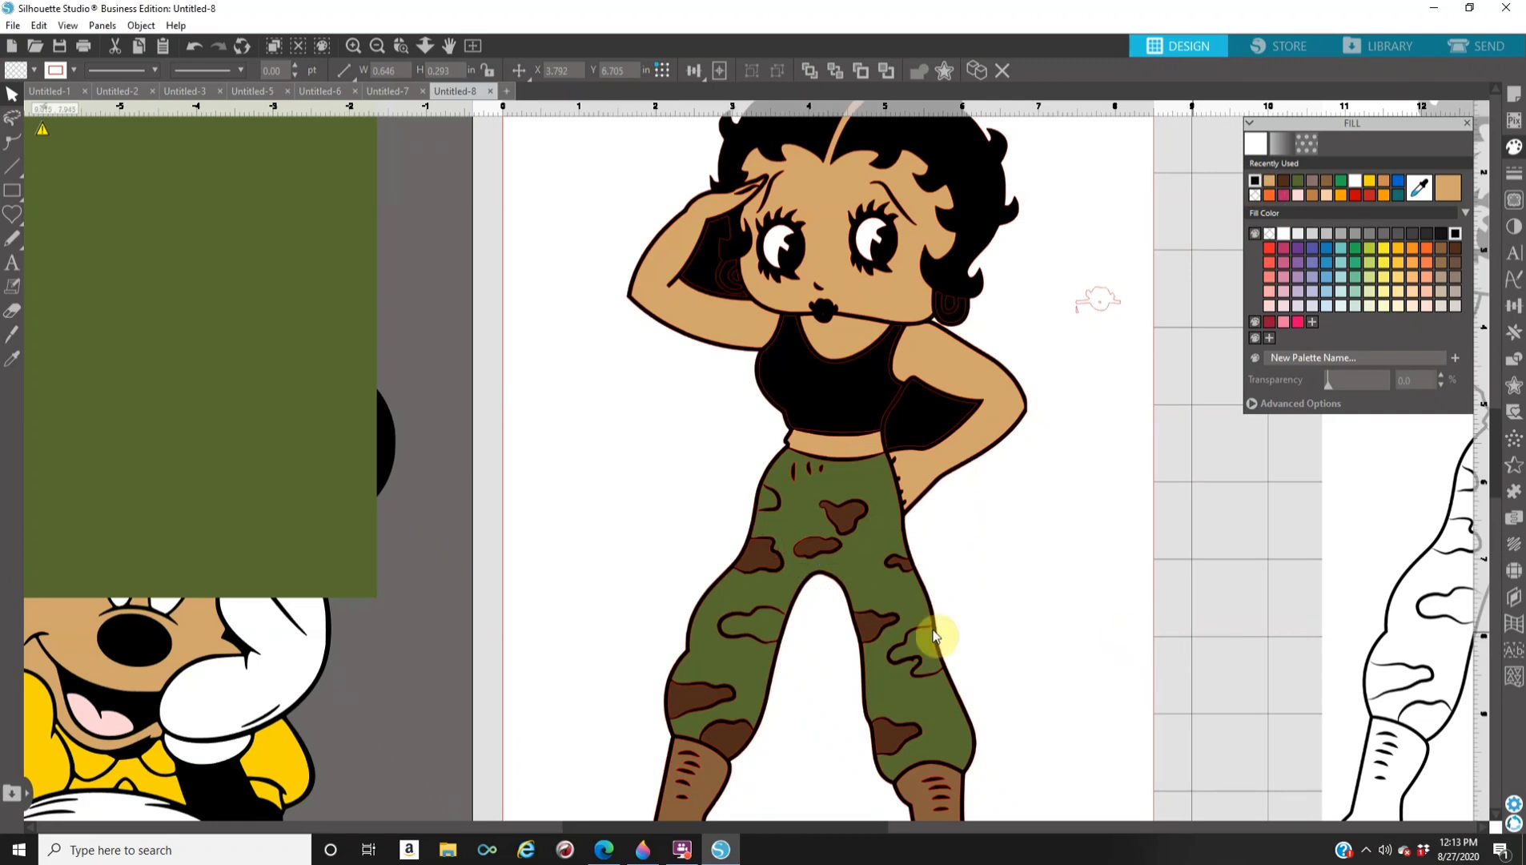
Switch to the Edge browser and copy the beige Gucci pattern with green and red stripes from the Gucci print image results.
{"action": "left_click", "coordinate": [604, 849]}
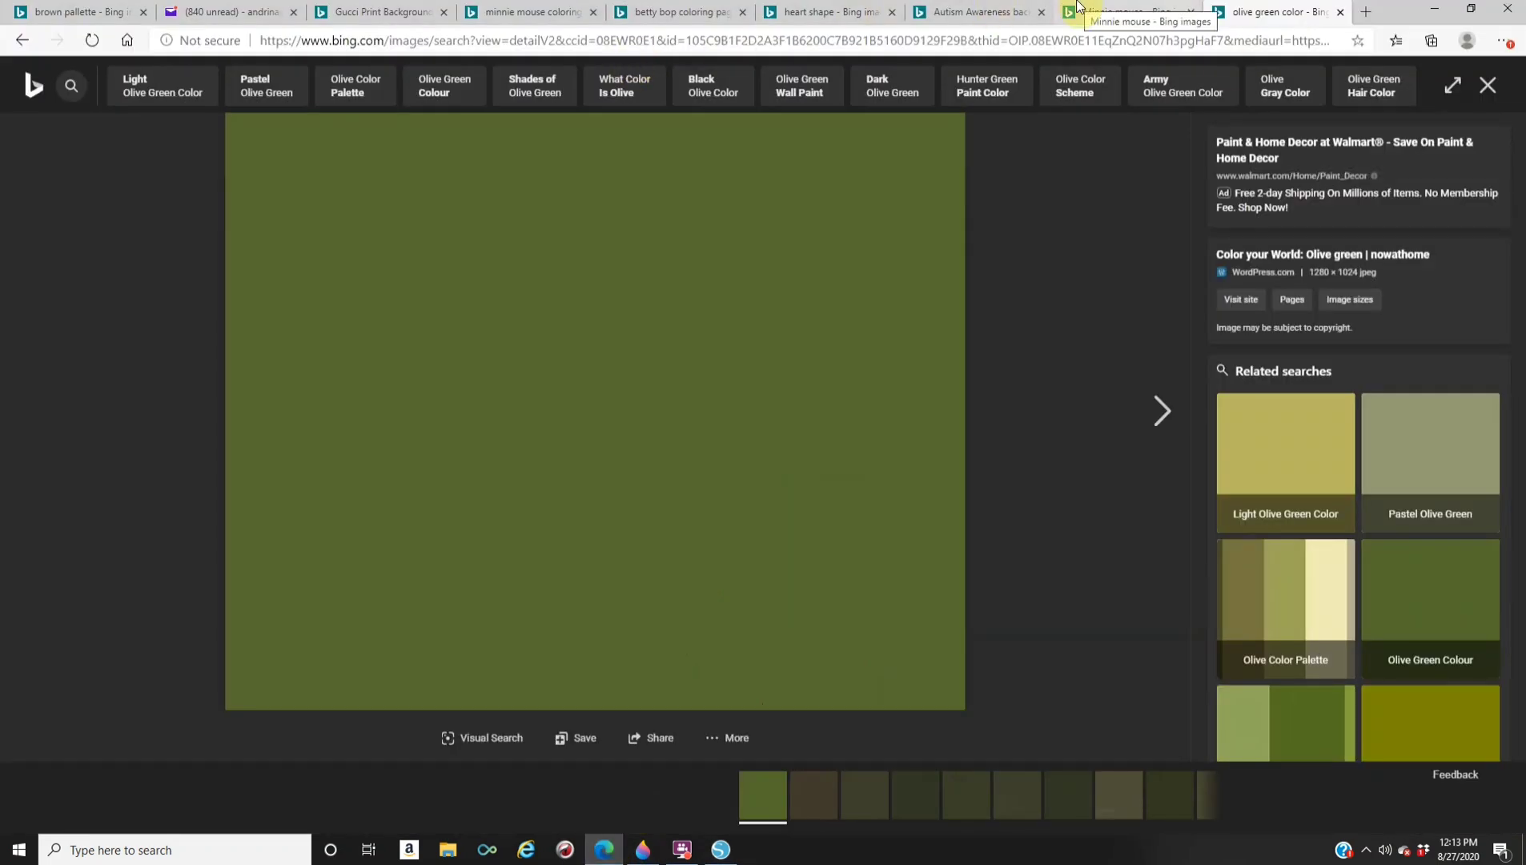
{"action": "left_click", "coordinate": [400, 12]}
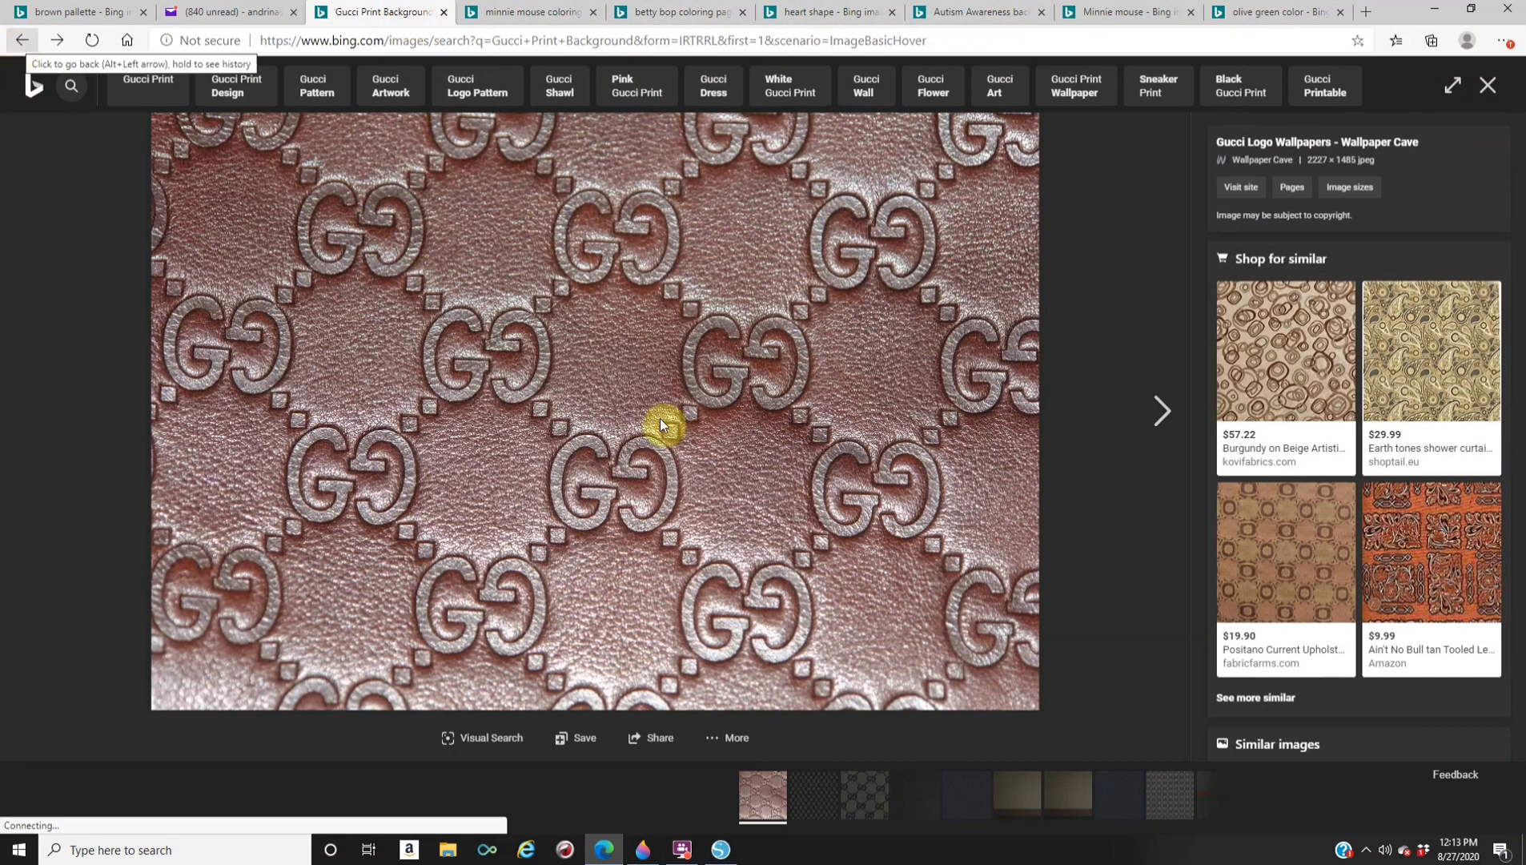
{"action": "left_click", "coordinate": [24, 40]}
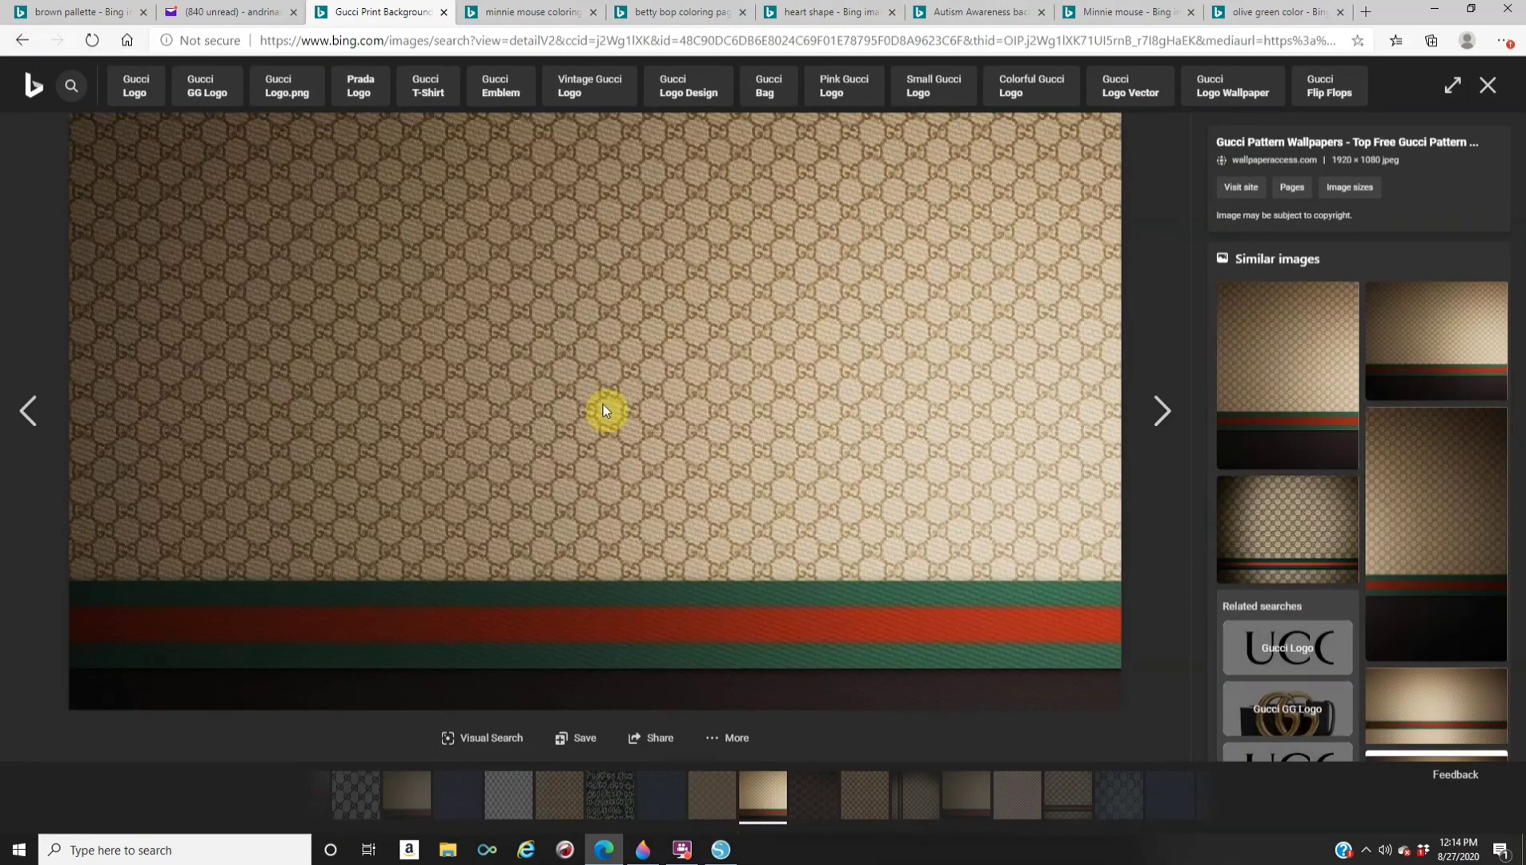
{"action": "key", "text": "alt+Tab"}
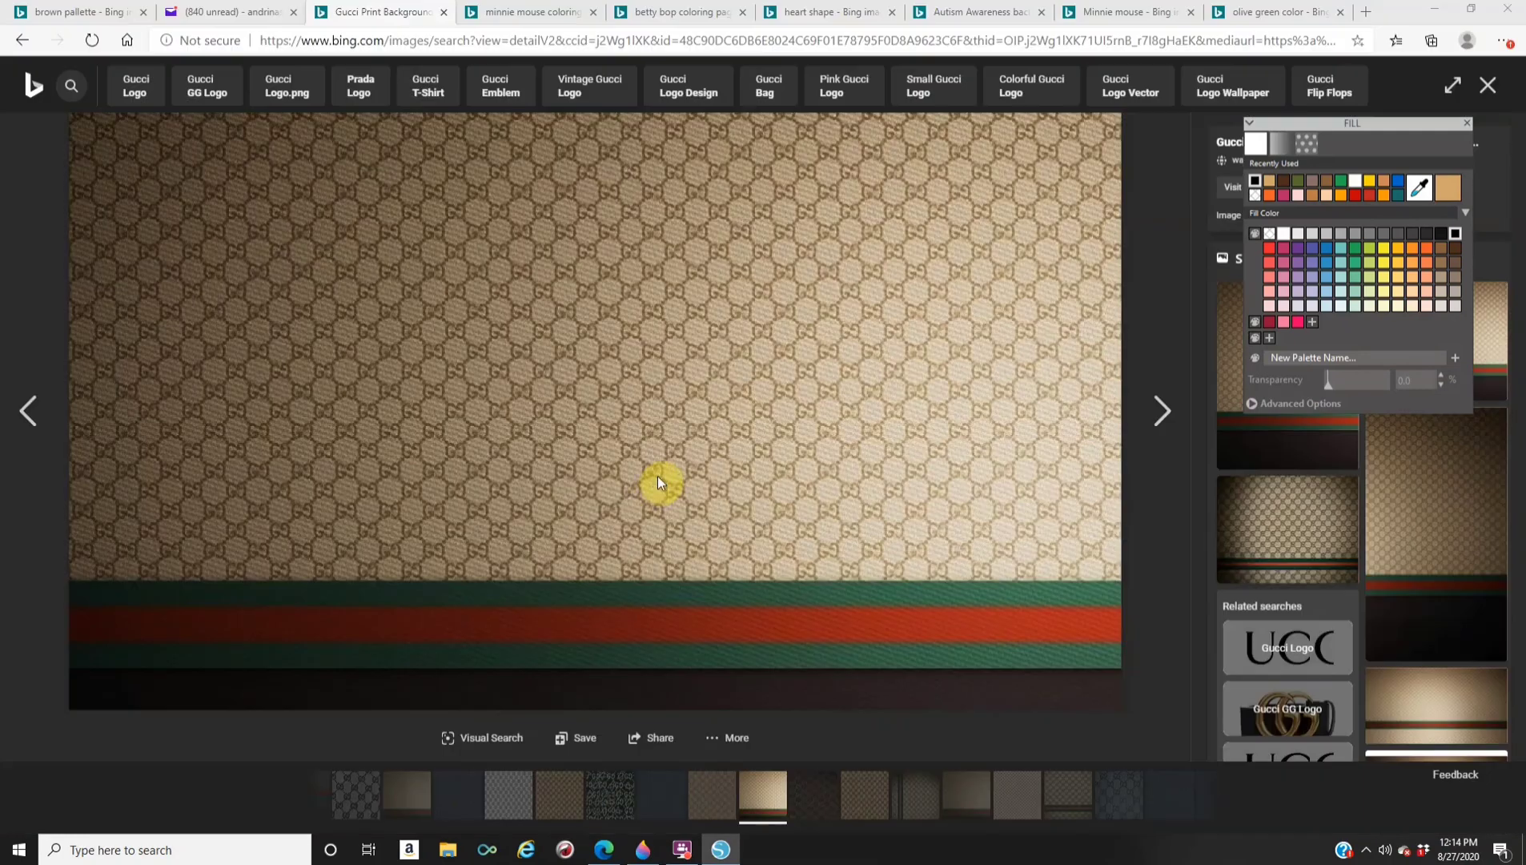
Paste the Gucci pattern, send it behind the figure, and scale it to about 5.3 by 3.0 in across the chest.
{"action": "key", "text": "ctrl+v"}
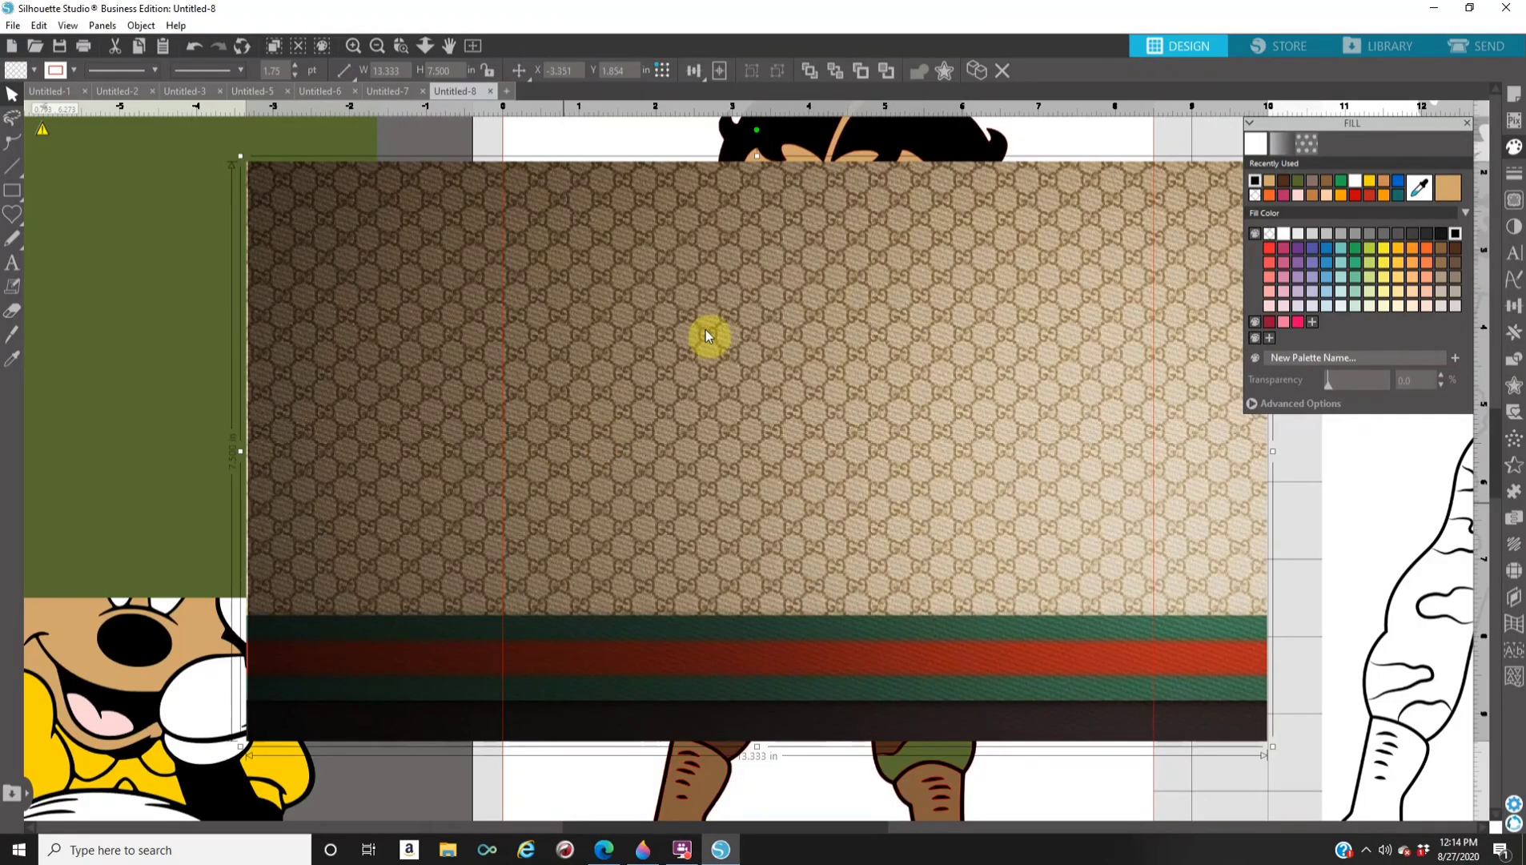
{"action": "key", "text": "ctrl+b"}
{"action": "left_click_drag", "start_coordinate": [1025, 602], "coordinate": [647, 338]}
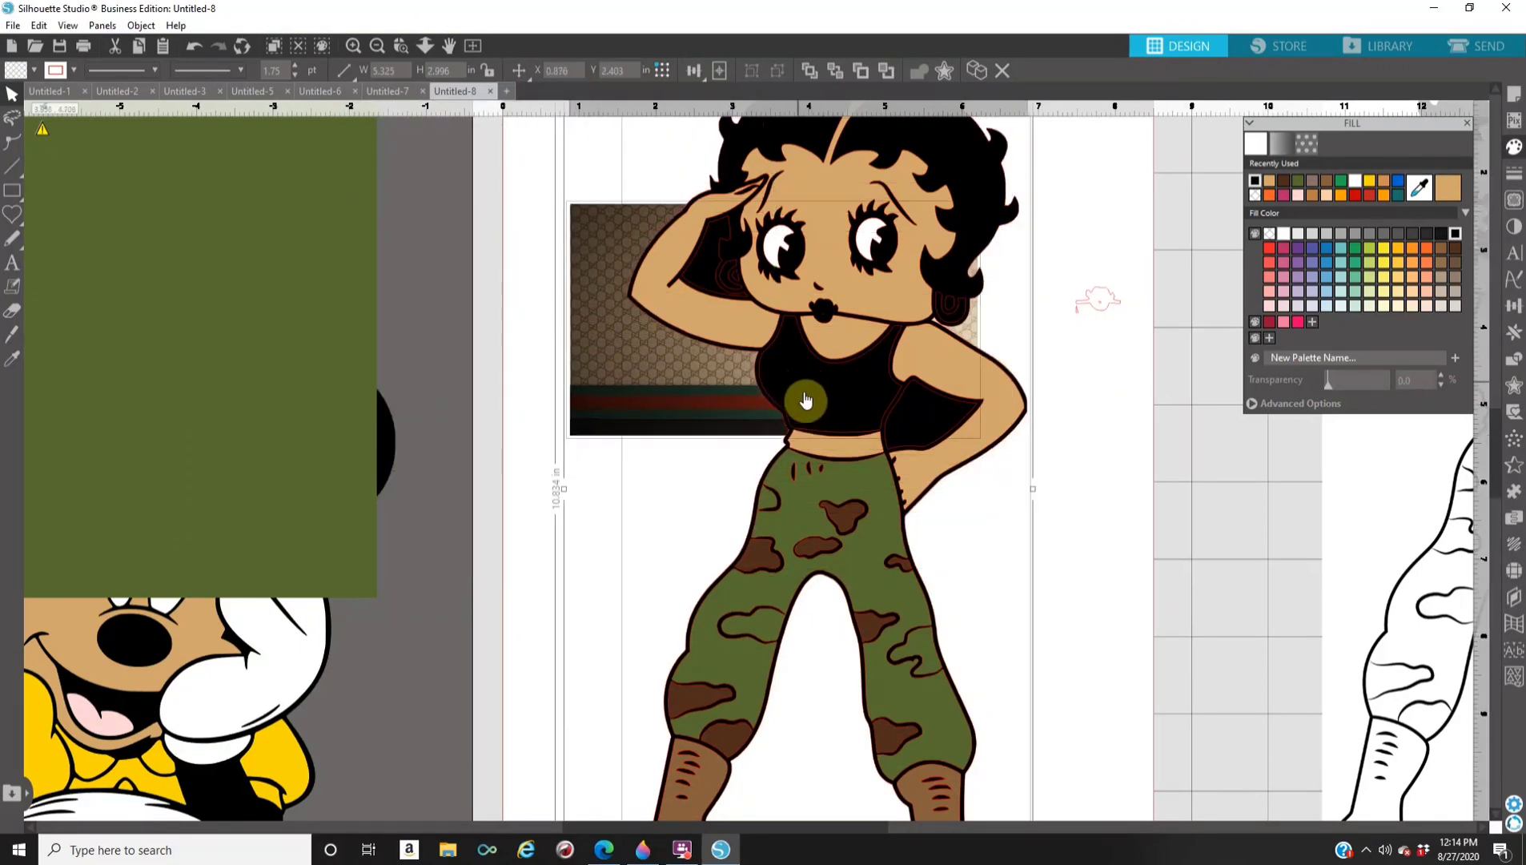
{"action": "left_click", "coordinate": [1106, 527]}
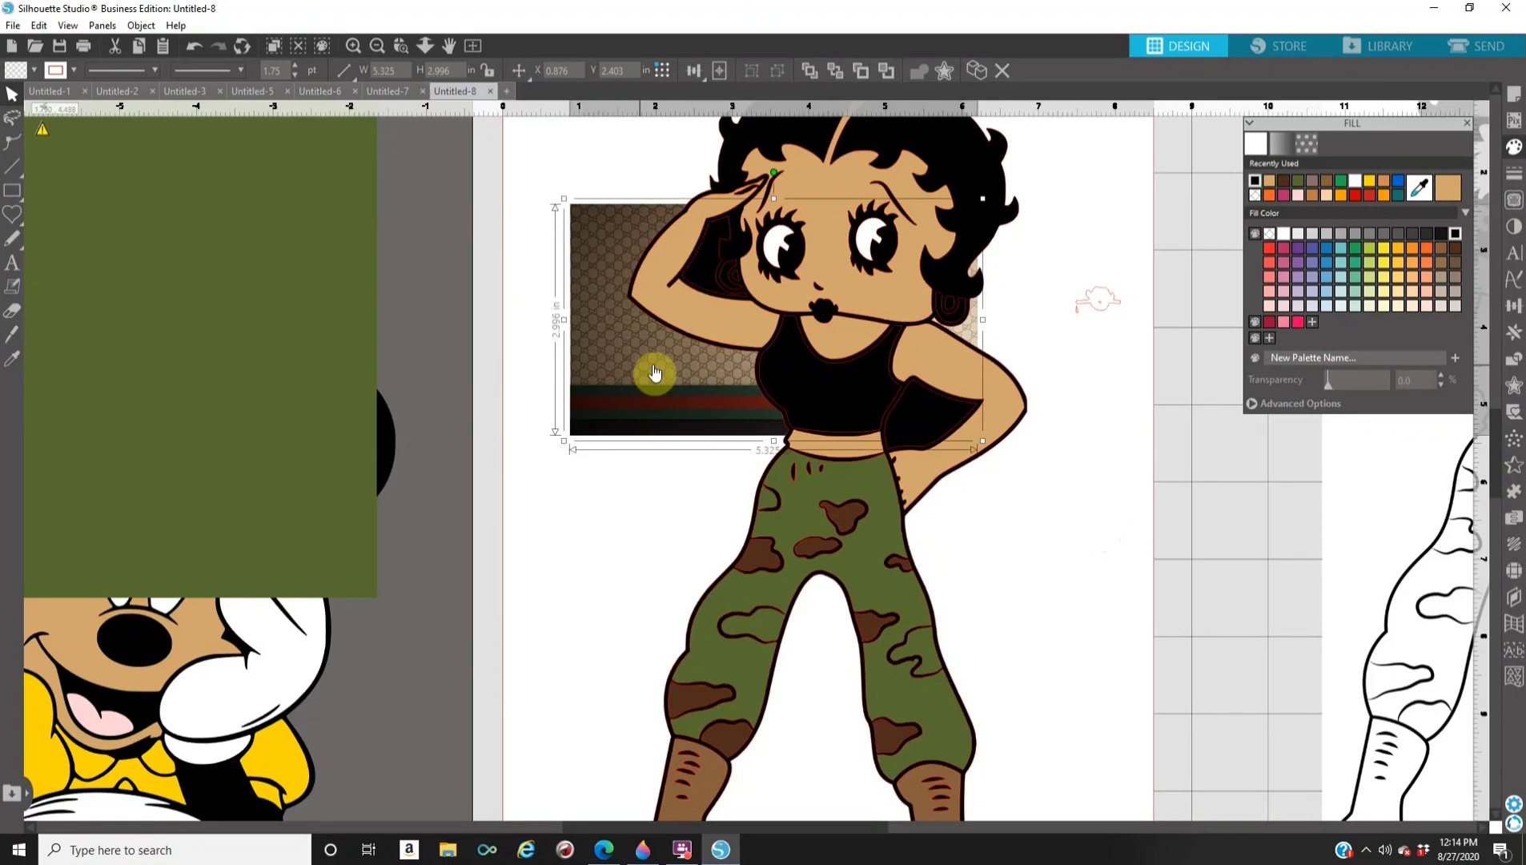
Crop the Gucci pattern image to the shape of the figure's top.
{"action": "left_click", "coordinate": [788, 431]}
{"action": "left_click", "coordinate": [1502, 334]}
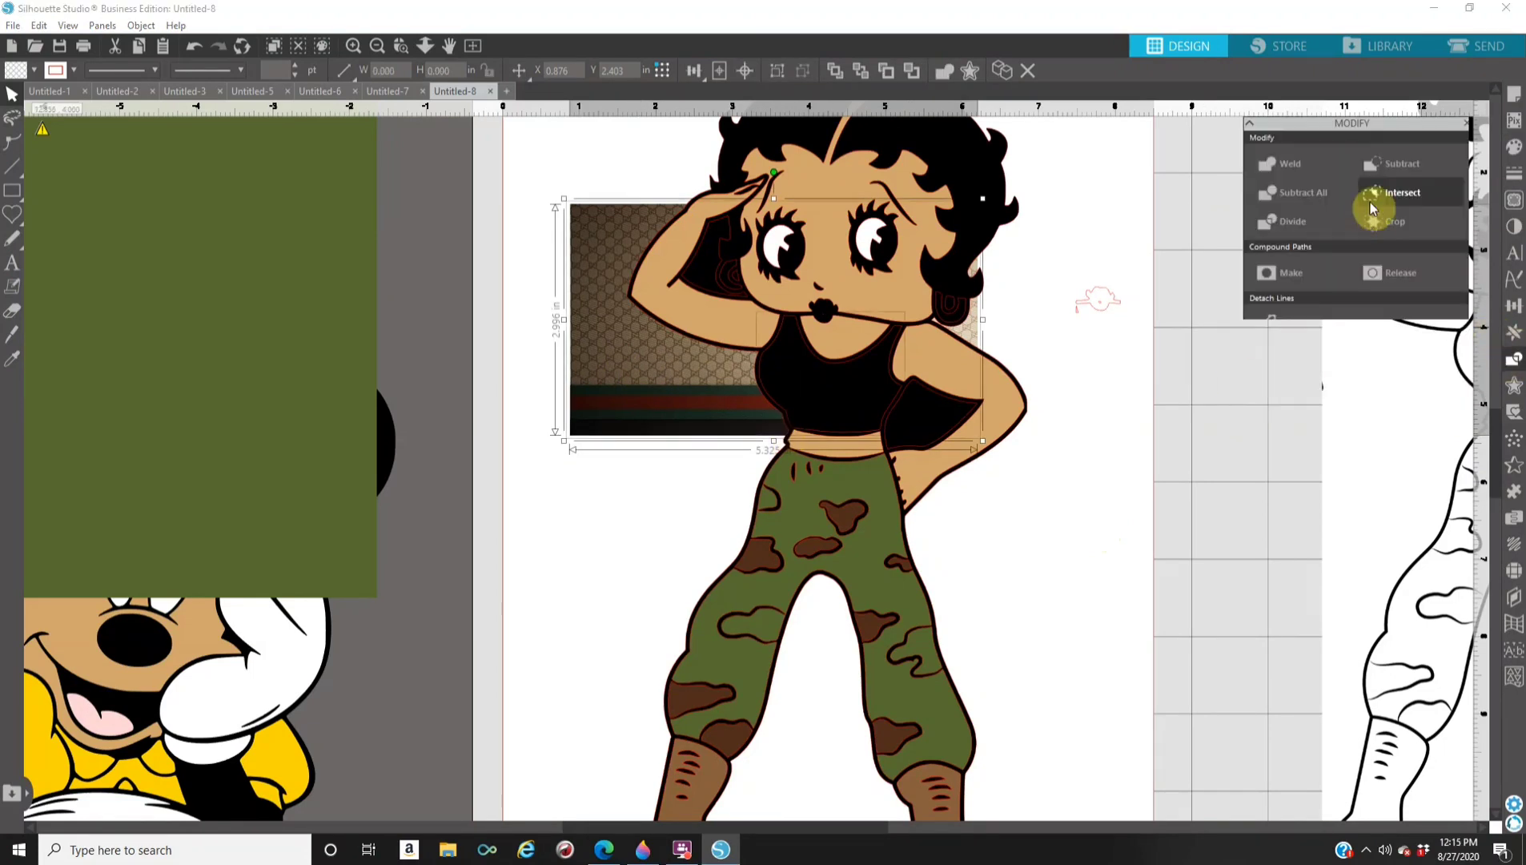
{"action": "left_click", "coordinate": [1397, 223]}
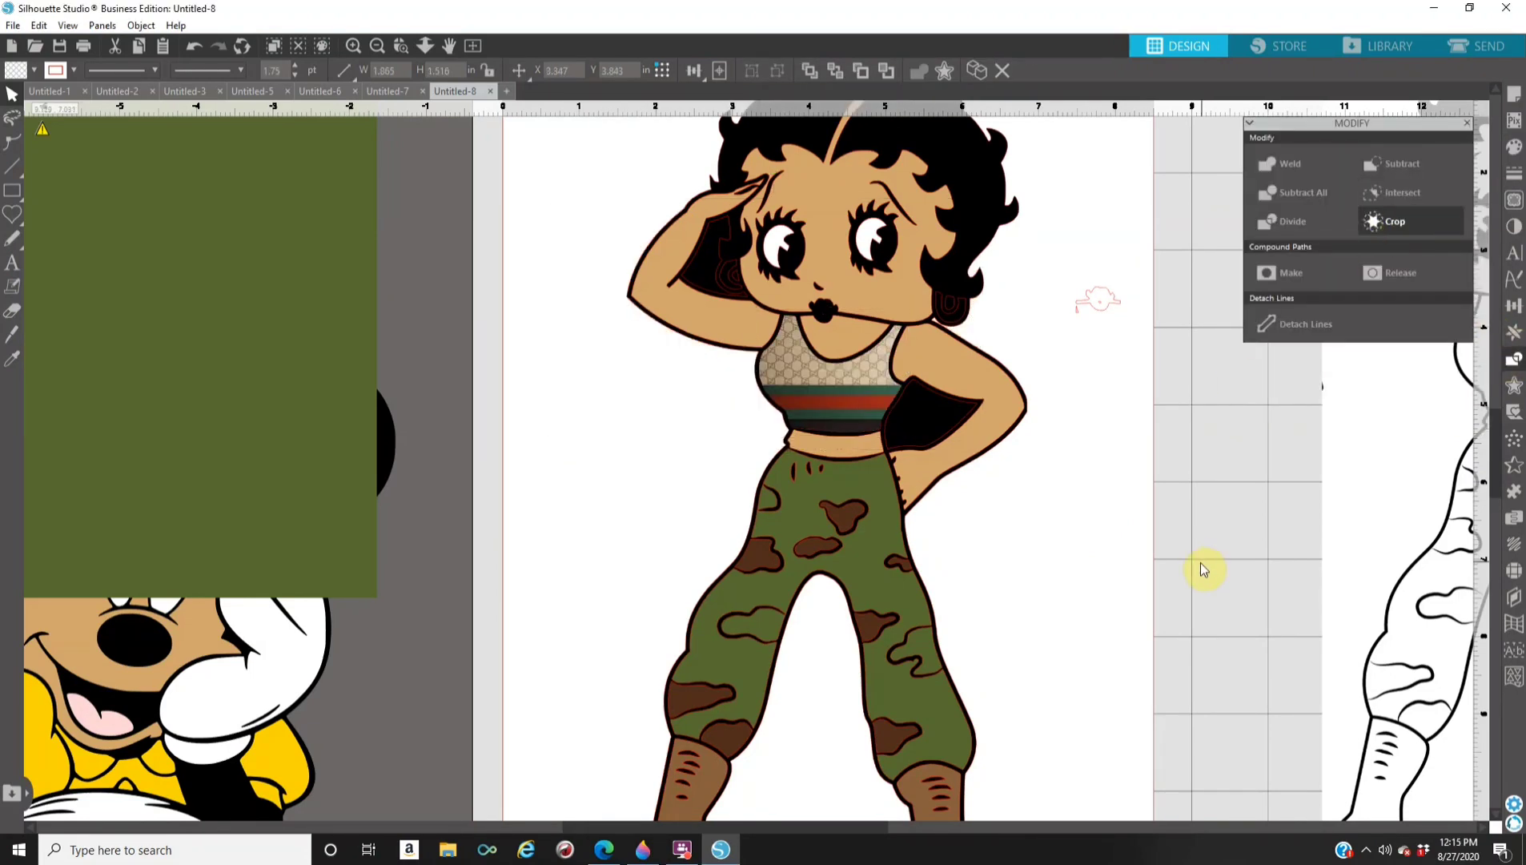
Pan the Gucci pattern slightly downward inside the top so its red stripe sits near the hem.
{"action": "left_click", "coordinate": [864, 396]}
{"action": "left_click", "coordinate": [1514, 146]}
{"action": "left_click", "coordinate": [1306, 144]}
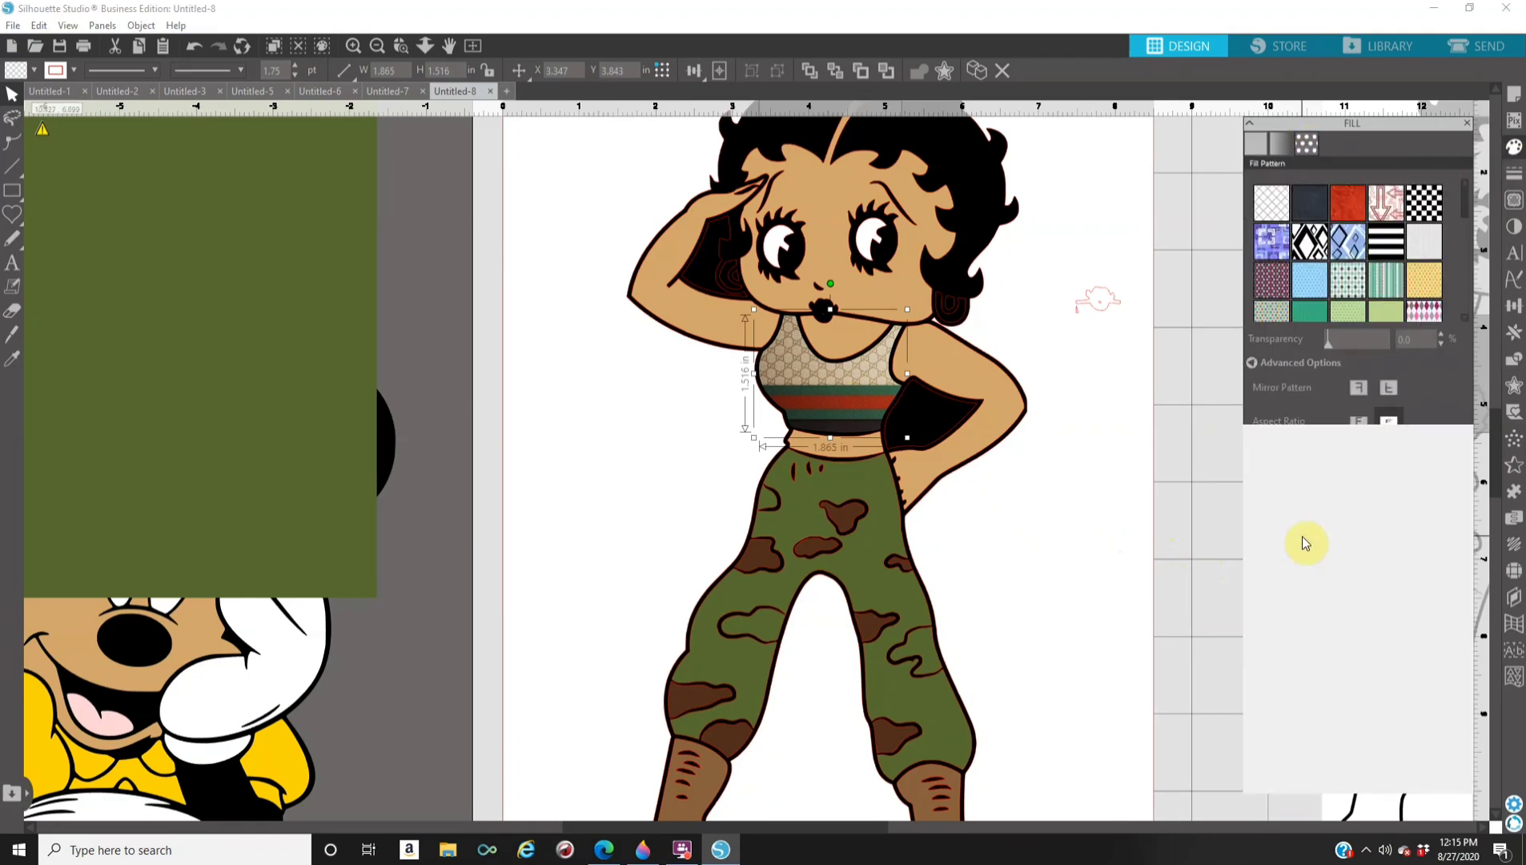
{"action": "left_click_drag", "start_coordinate": [837, 389], "coordinate": [839, 395]}
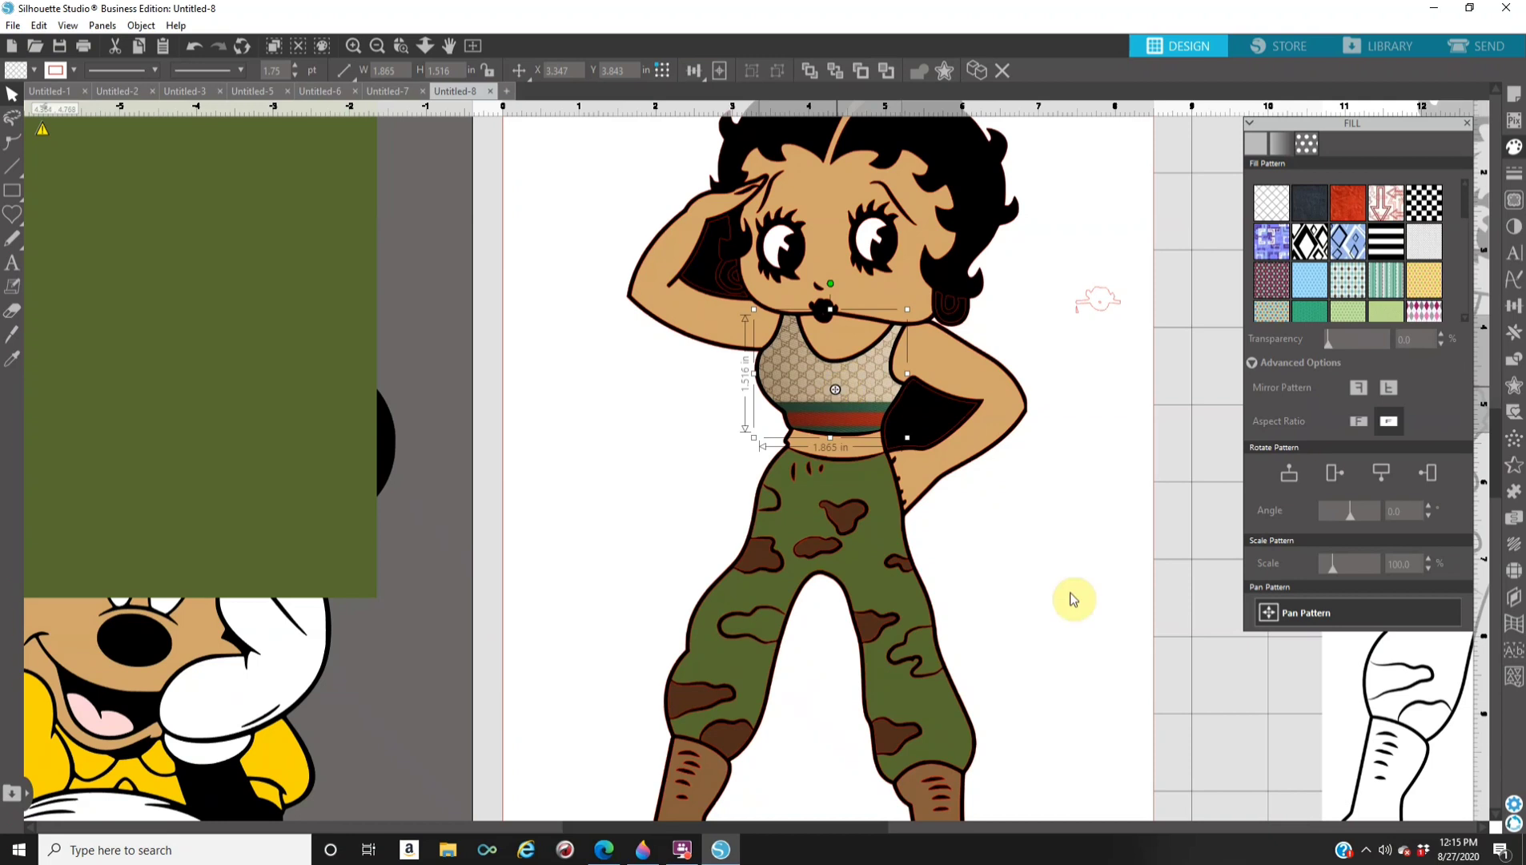
{"action": "left_click", "coordinate": [1182, 579]}
Recolour the trousers and their olive thigh patch with the green sampled from the stripe on the top.
{"action": "left_click", "coordinate": [889, 498]}
{"action": "left_click", "coordinate": [1256, 144]}
{"action": "left_click", "coordinate": [1420, 187]}
{"action": "left_click", "coordinate": [872, 412]}
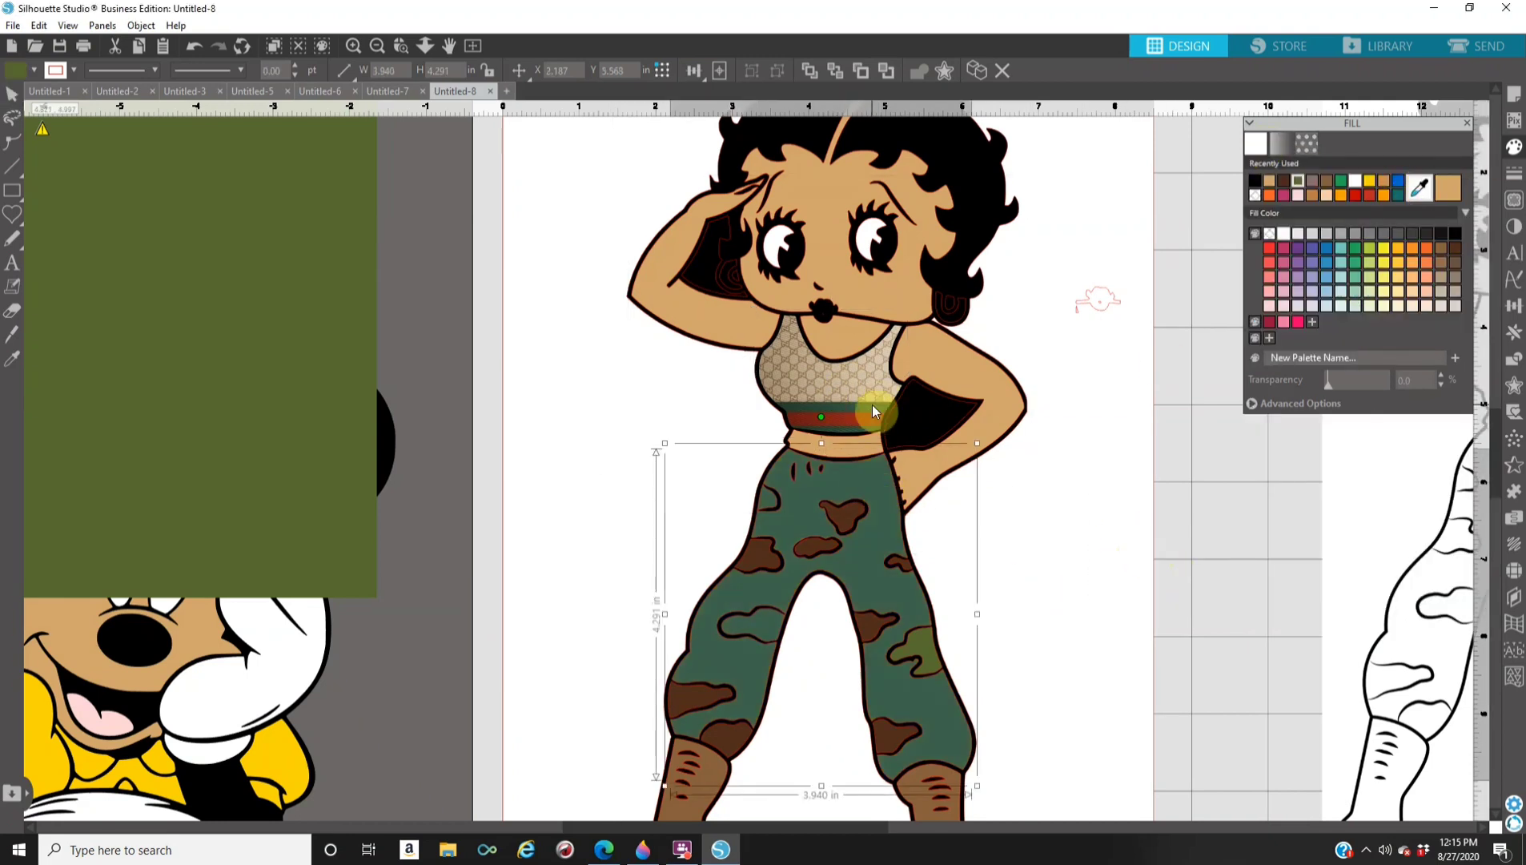
{"action": "left_click", "coordinate": [1032, 630]}
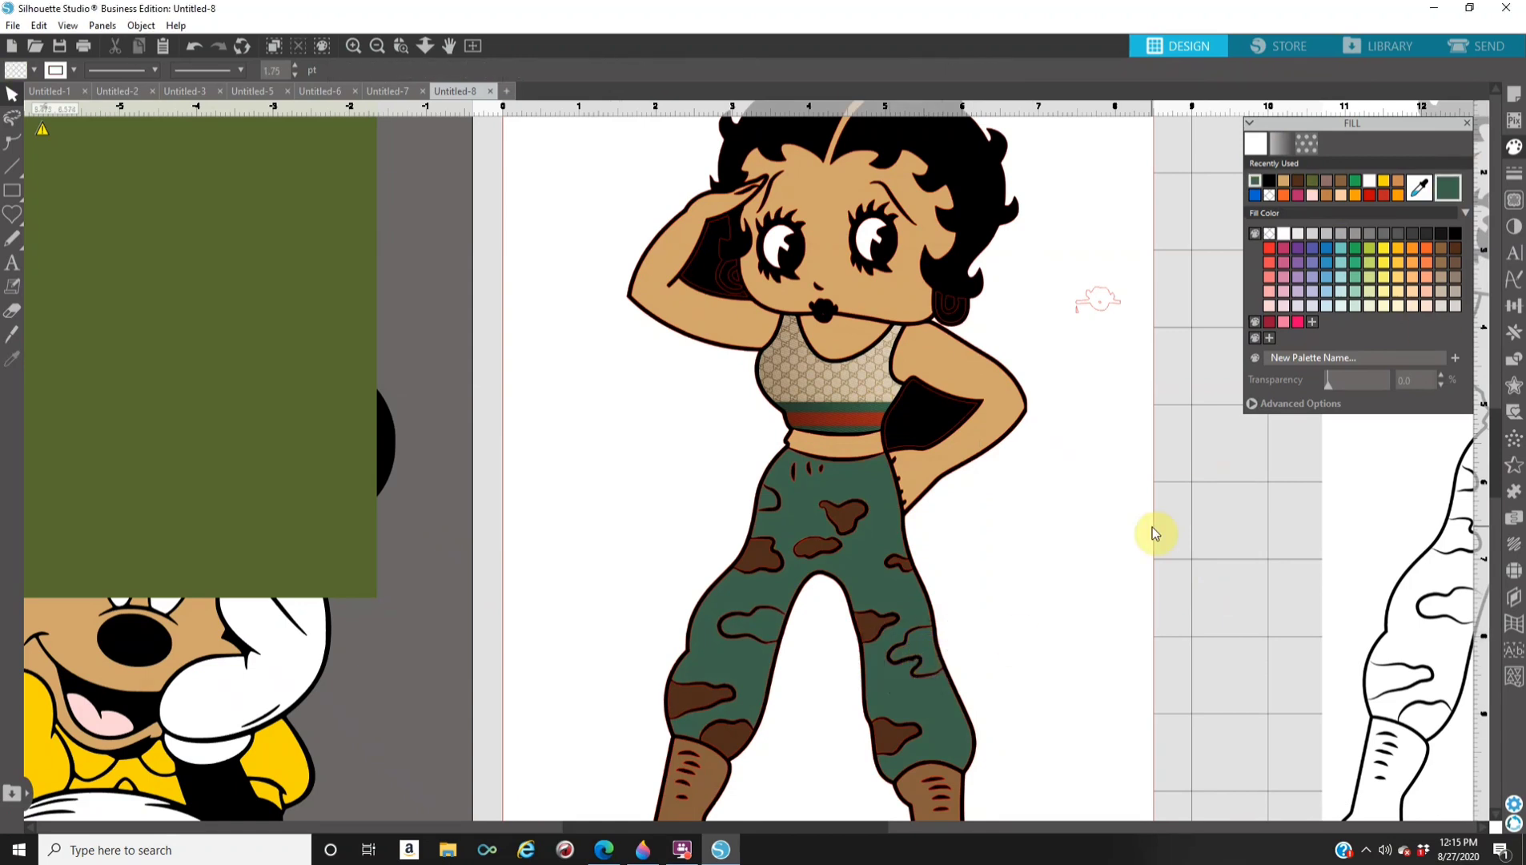
Fill both earrings with the red sampled from the stripe on the top.
{"action": "left_click", "coordinate": [377, 46]}
{"action": "left_click", "coordinate": [377, 46]}
{"action": "left_click", "coordinate": [355, 45]}
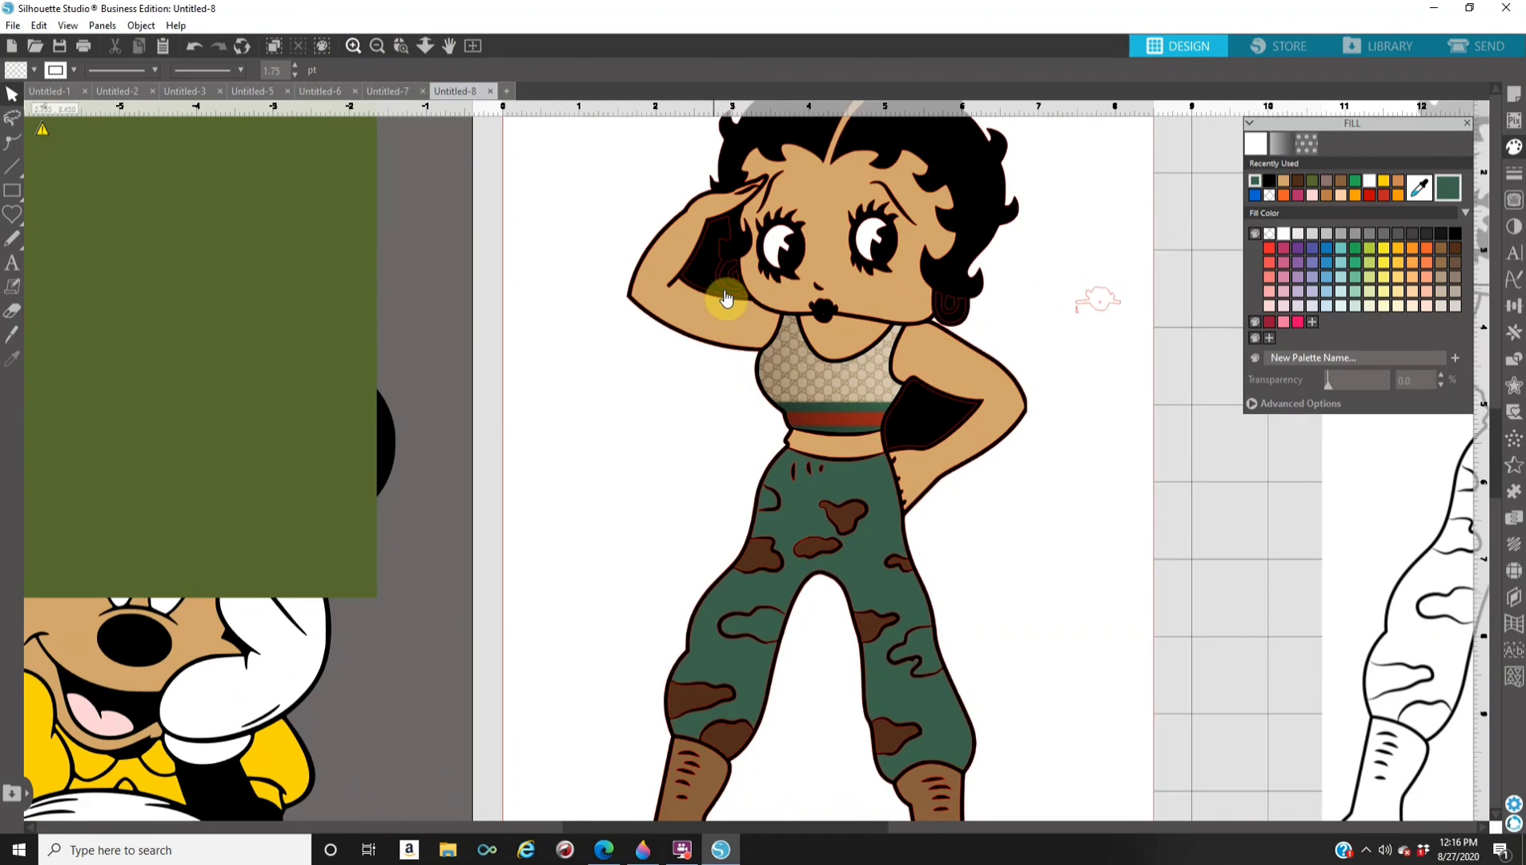
{"action": "left_click", "coordinate": [727, 296]}
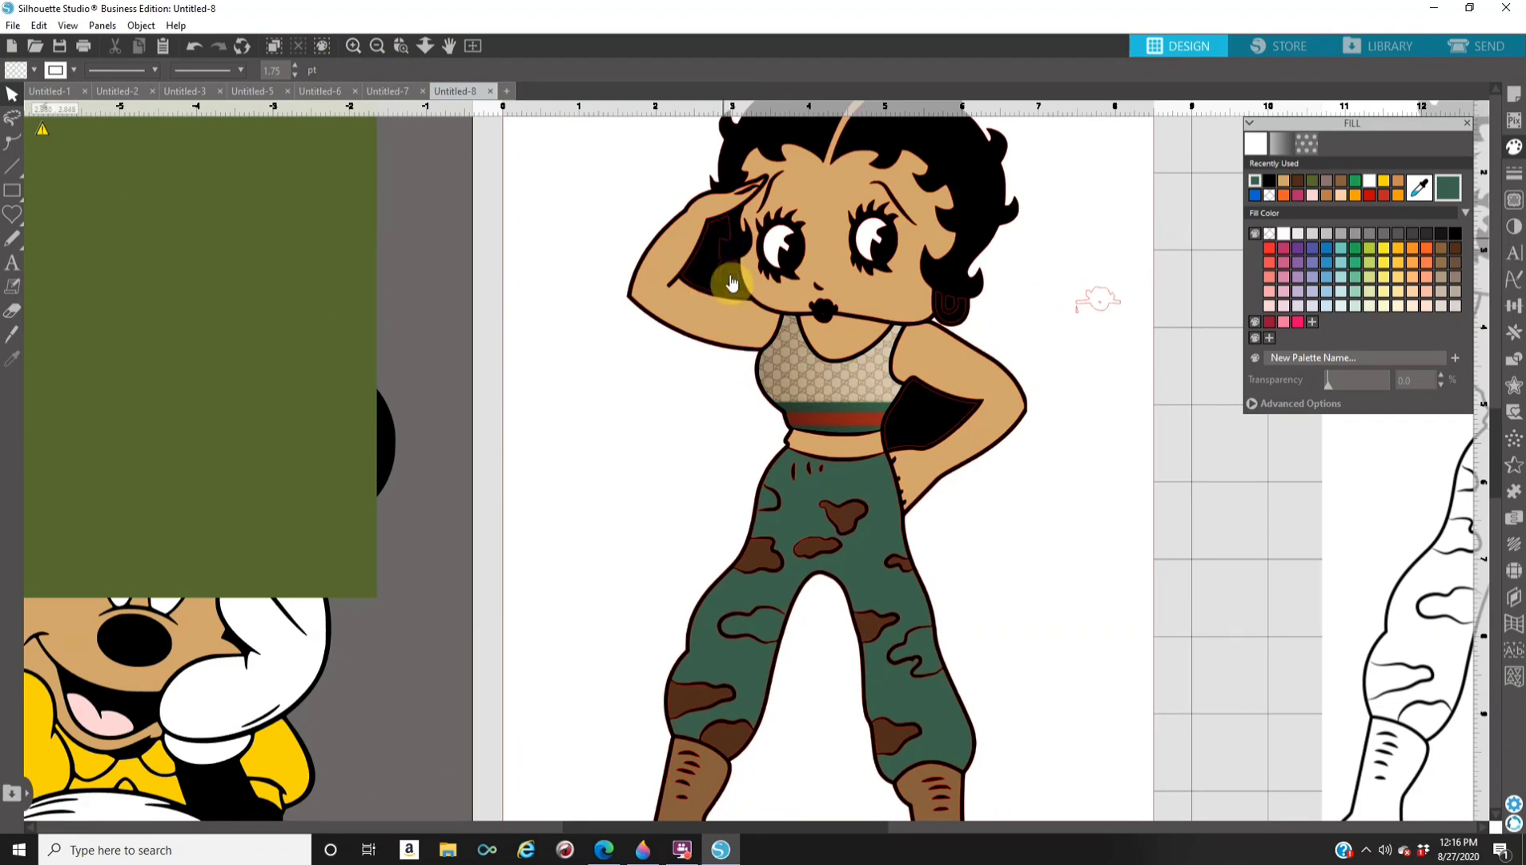
{"action": "left_click", "coordinate": [1397, 196]}
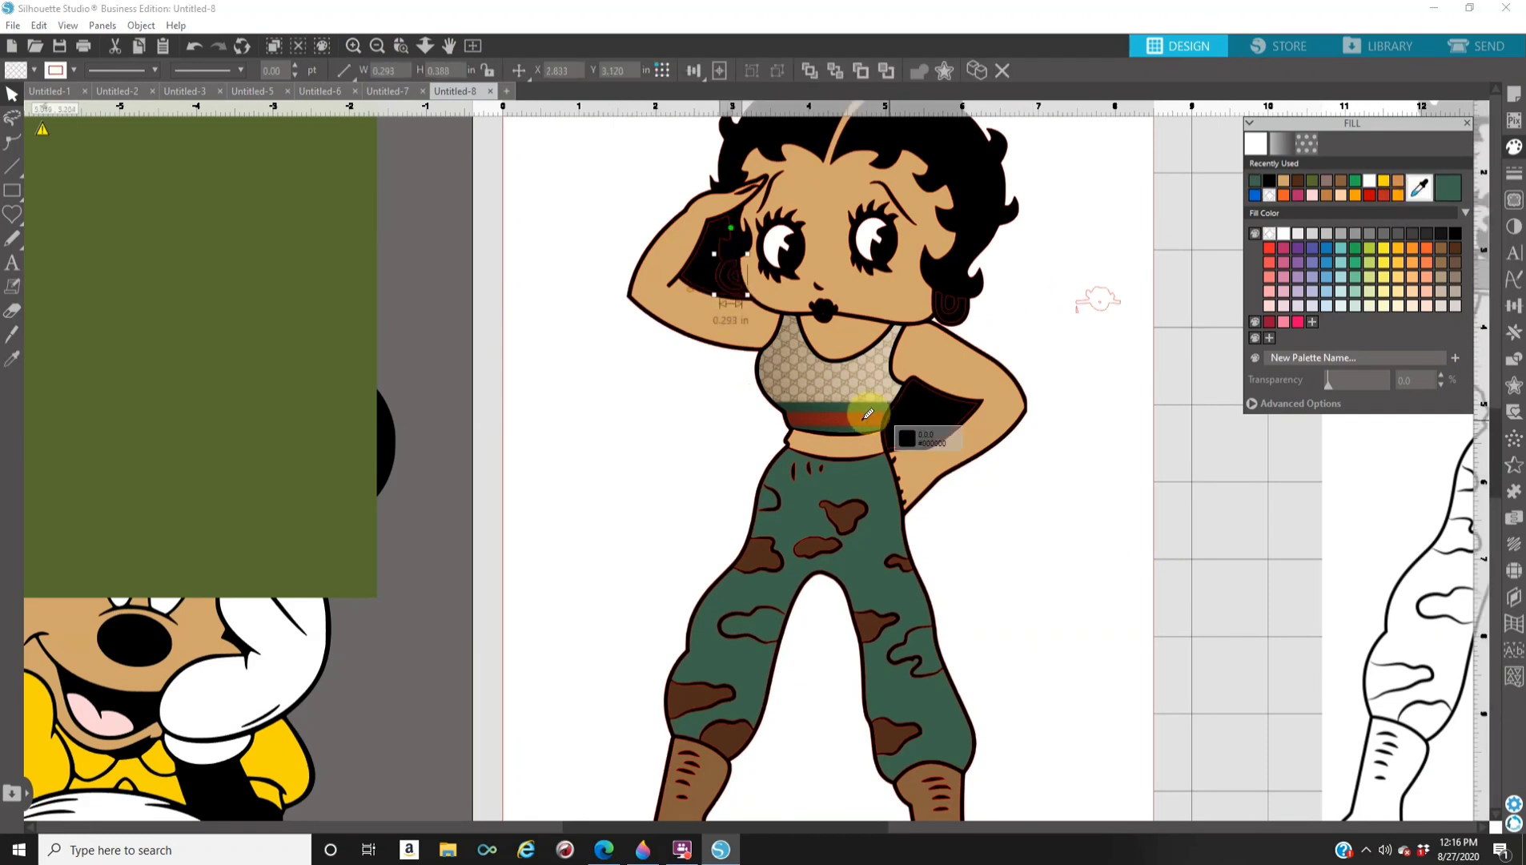
{"action": "left_click", "coordinate": [947, 329]}
{"action": "left_click", "coordinate": [1448, 187]}
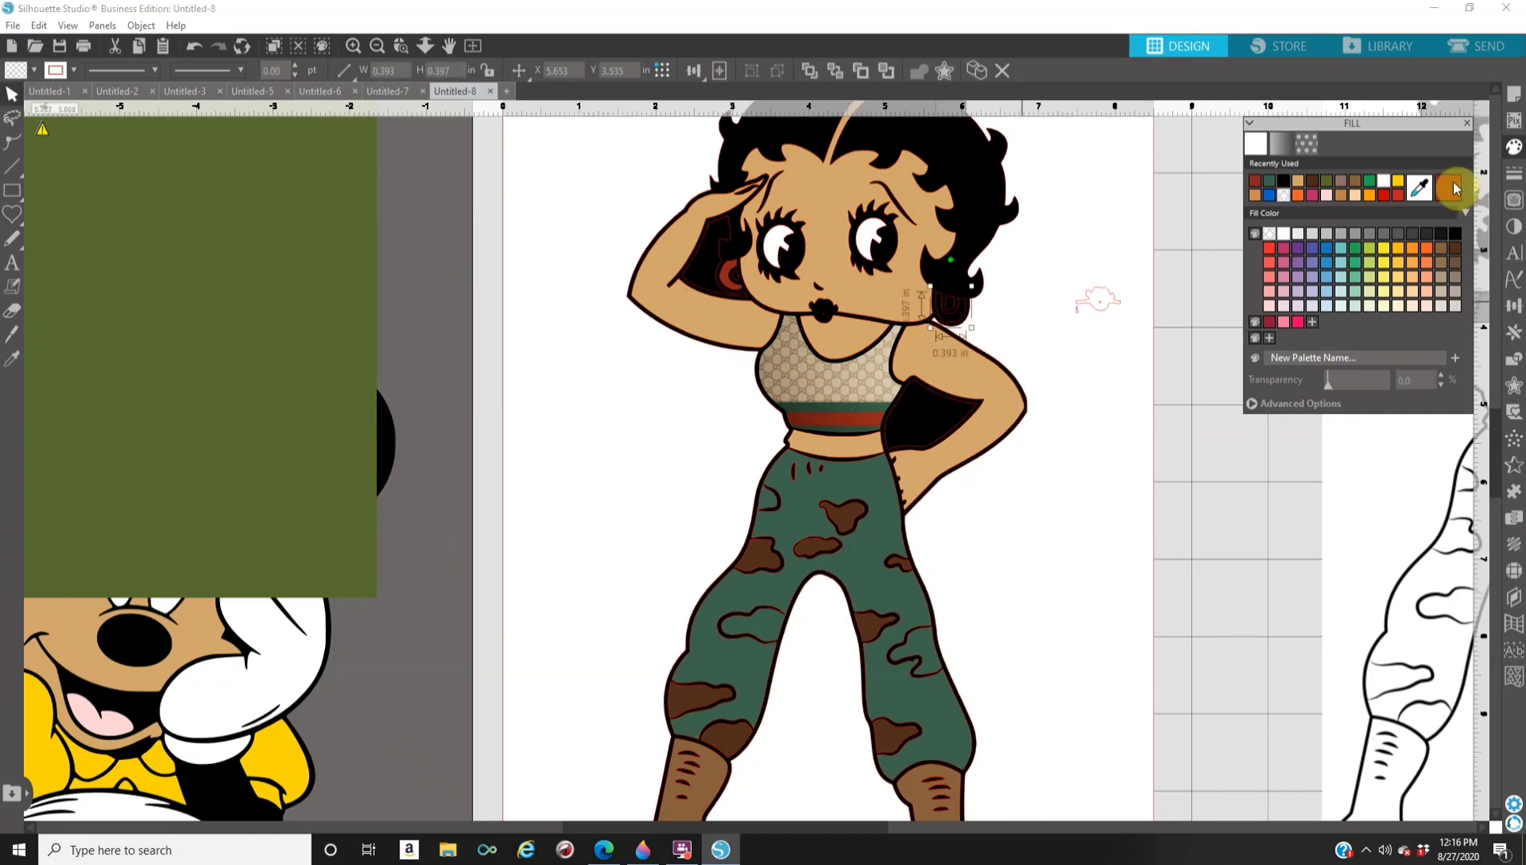
{"action": "left_click", "coordinate": [1059, 514]}
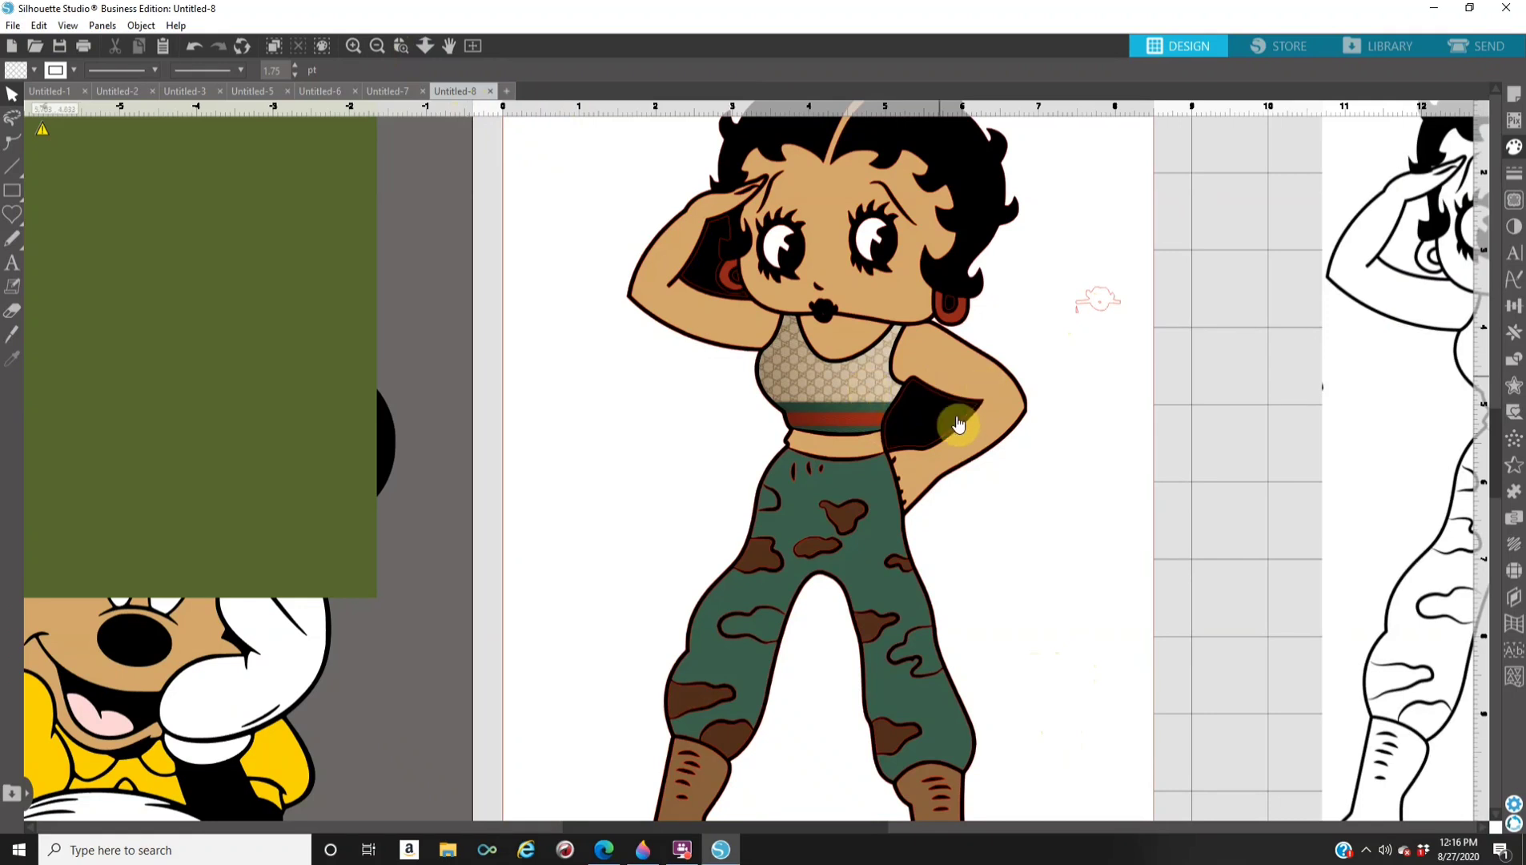
{"action": "scroll", "coordinate": [952, 416], "scroll_direction": "up", "scroll_amount": 1}
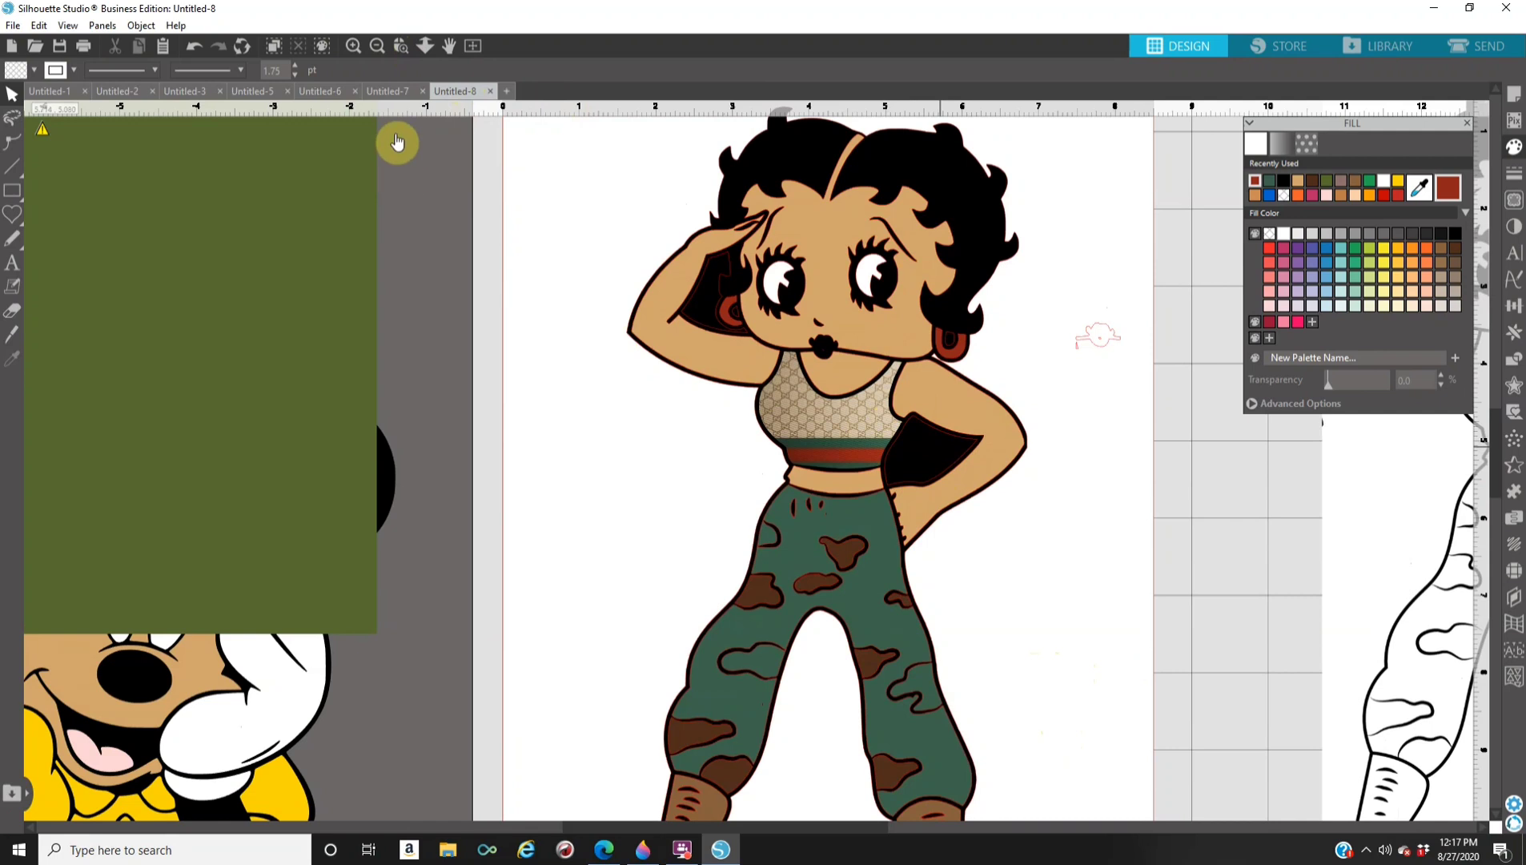
{"action": "left_click", "coordinate": [351, 47]}
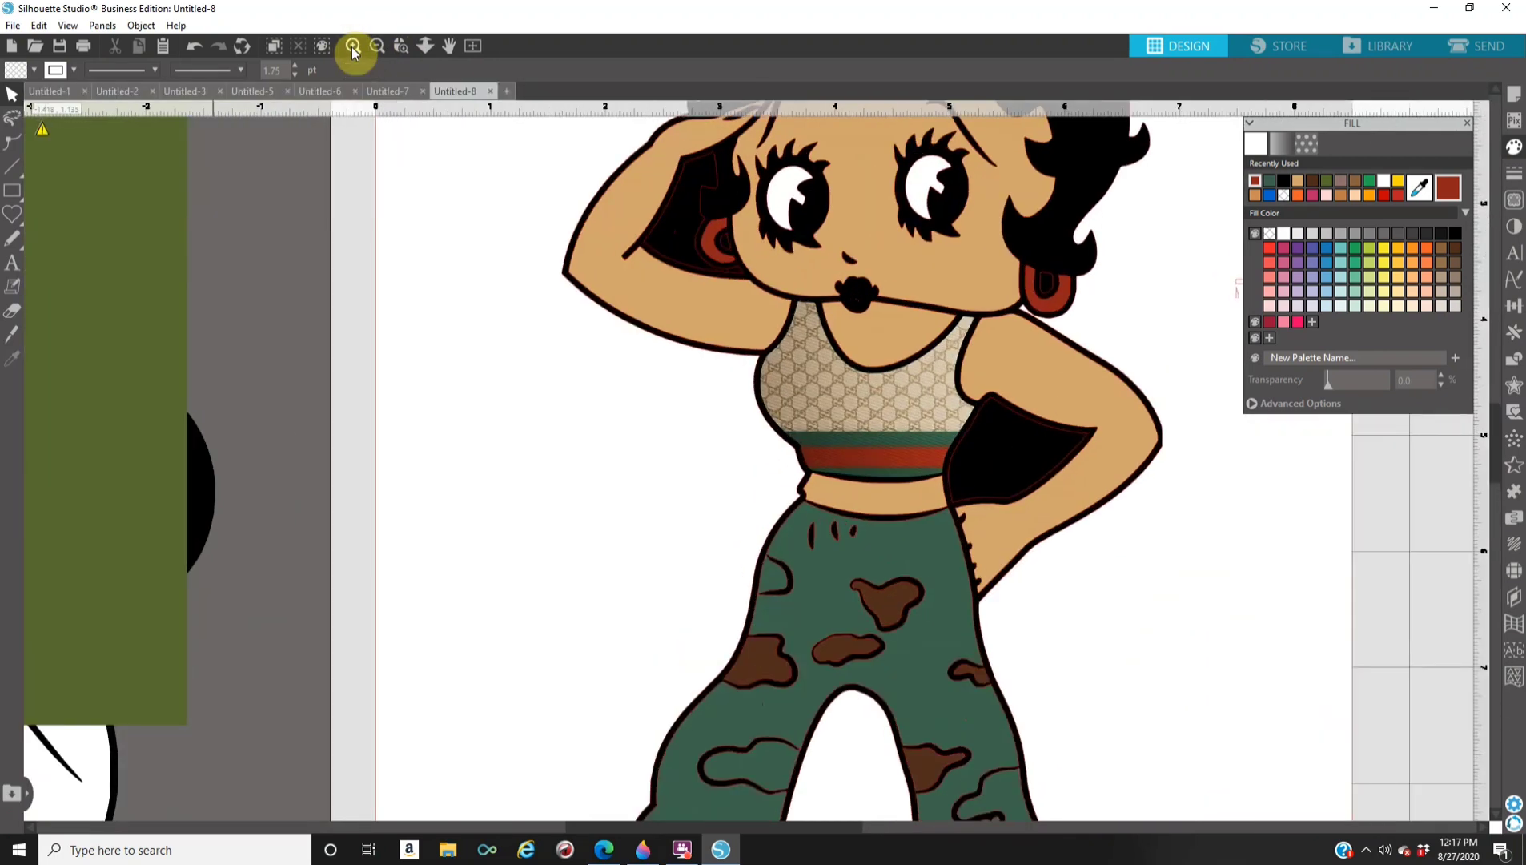
{"action": "left_click", "coordinate": [351, 47]}
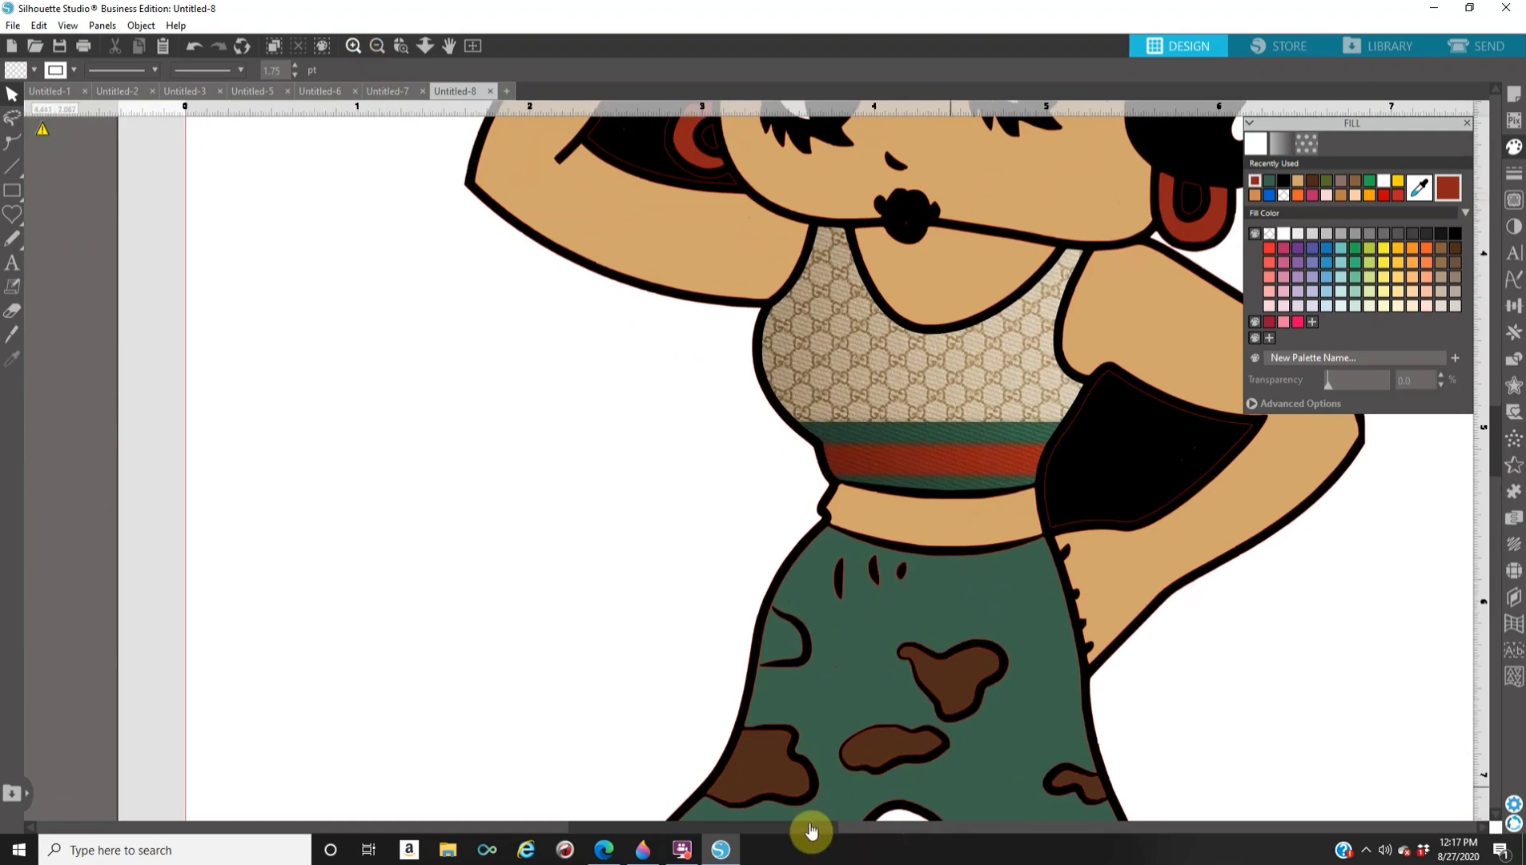
Subtract the gap between the torso and the bent arm from the black figure with Subtract All.
{"action": "left_click_drag", "start_coordinate": [810, 824], "coordinate": [935, 824]}
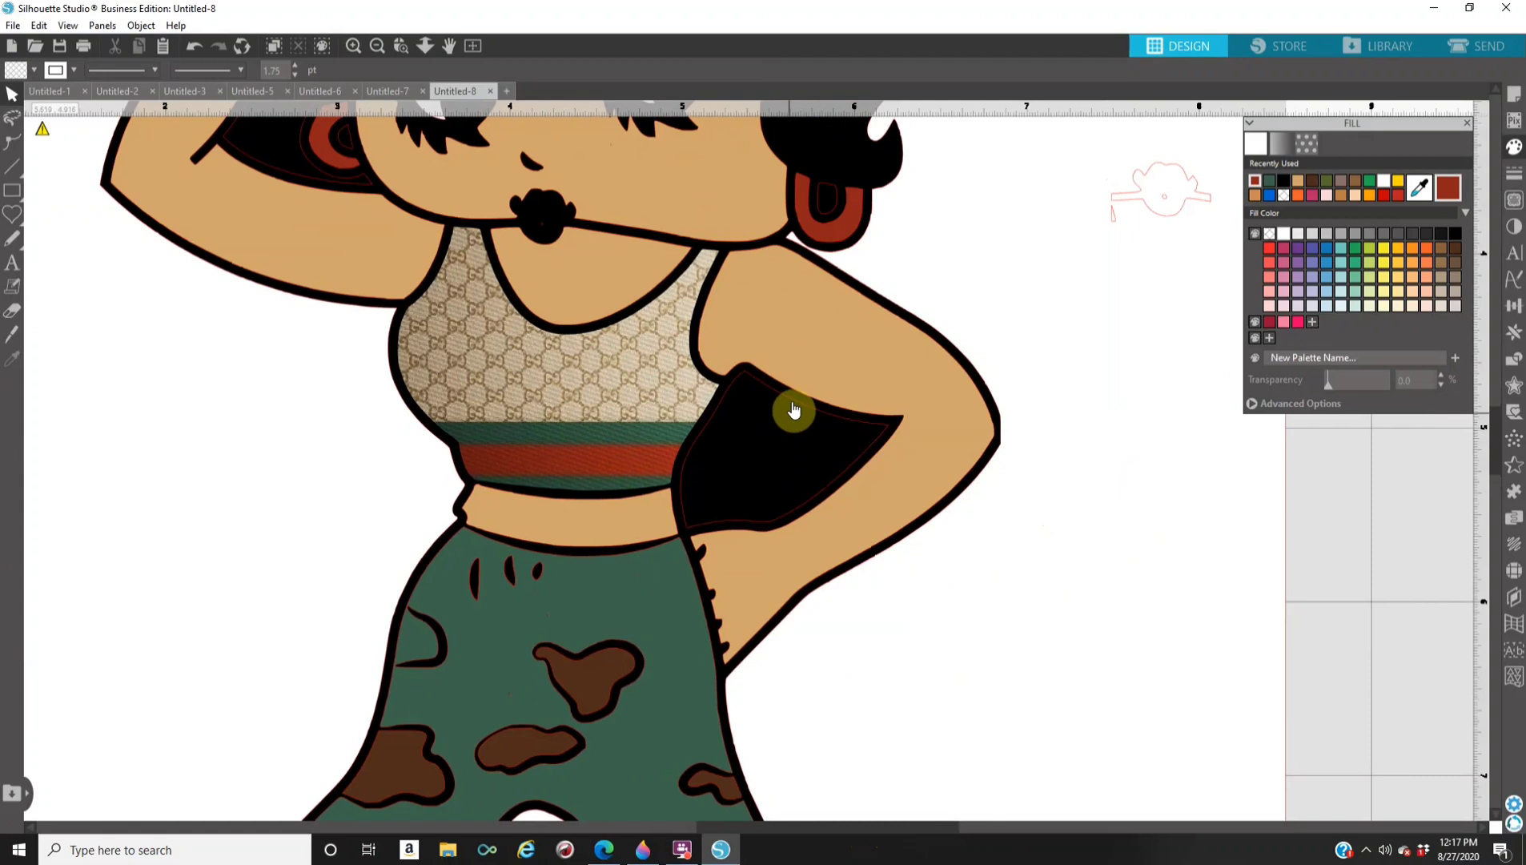
{"action": "left_click", "coordinate": [756, 529]}
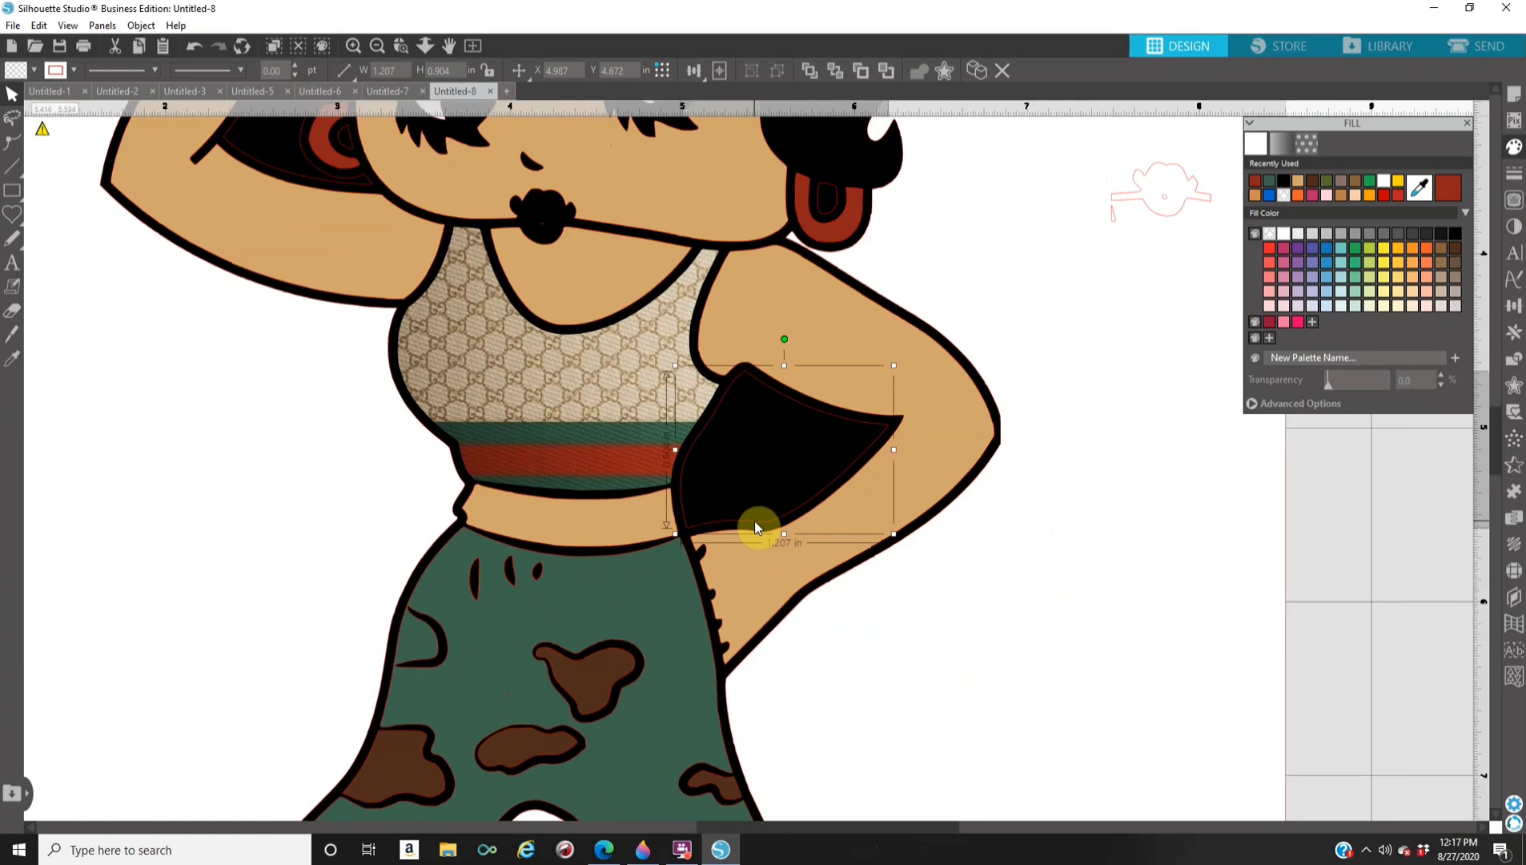
{"action": "key", "text": "Escape"}
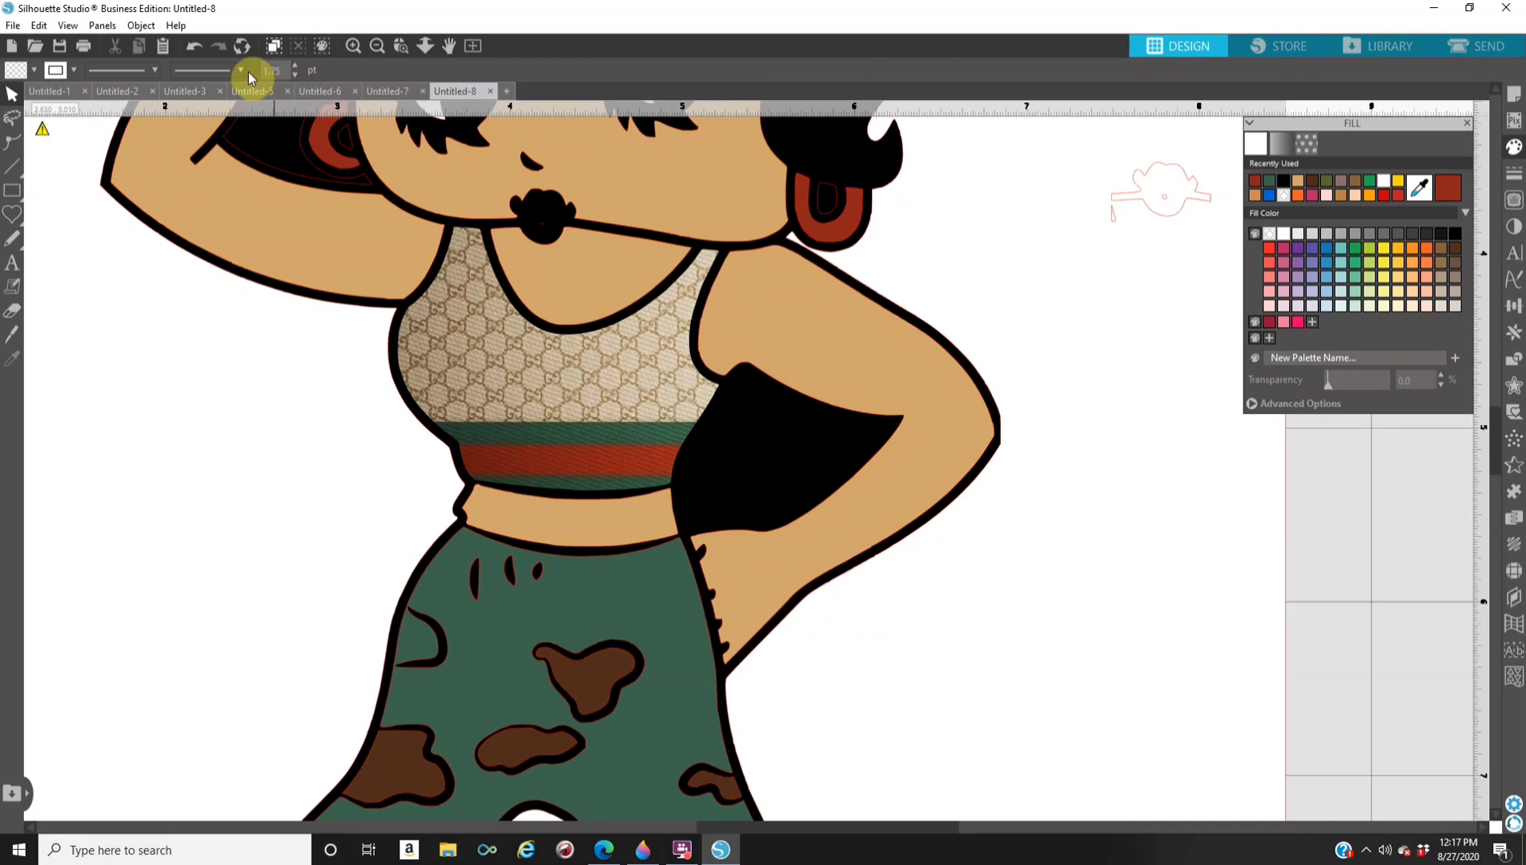
{"action": "left_click", "coordinate": [199, 45]}
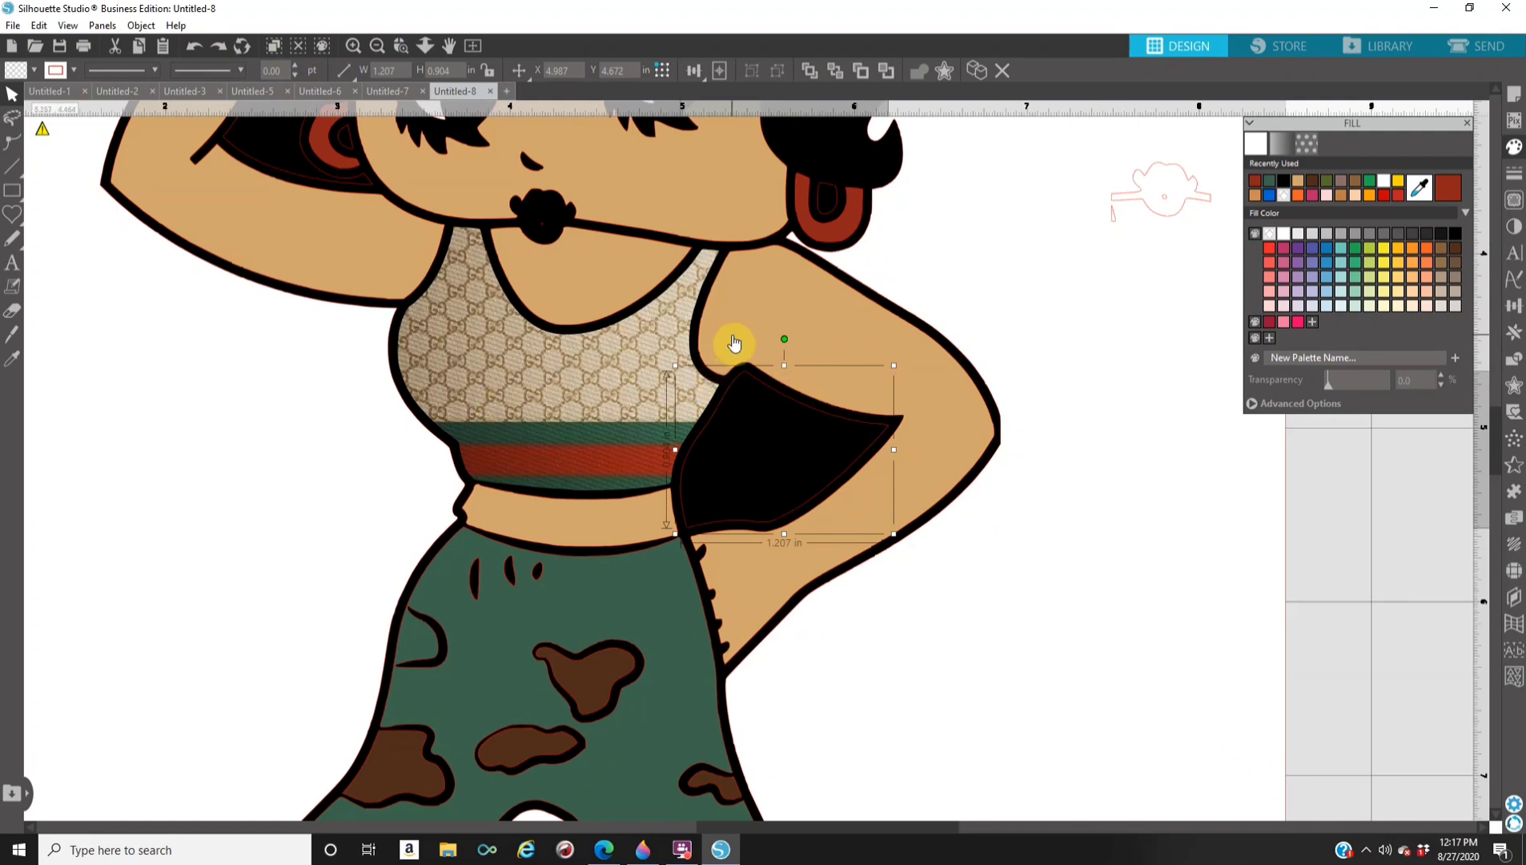
{"action": "left_click", "coordinate": [897, 312]}
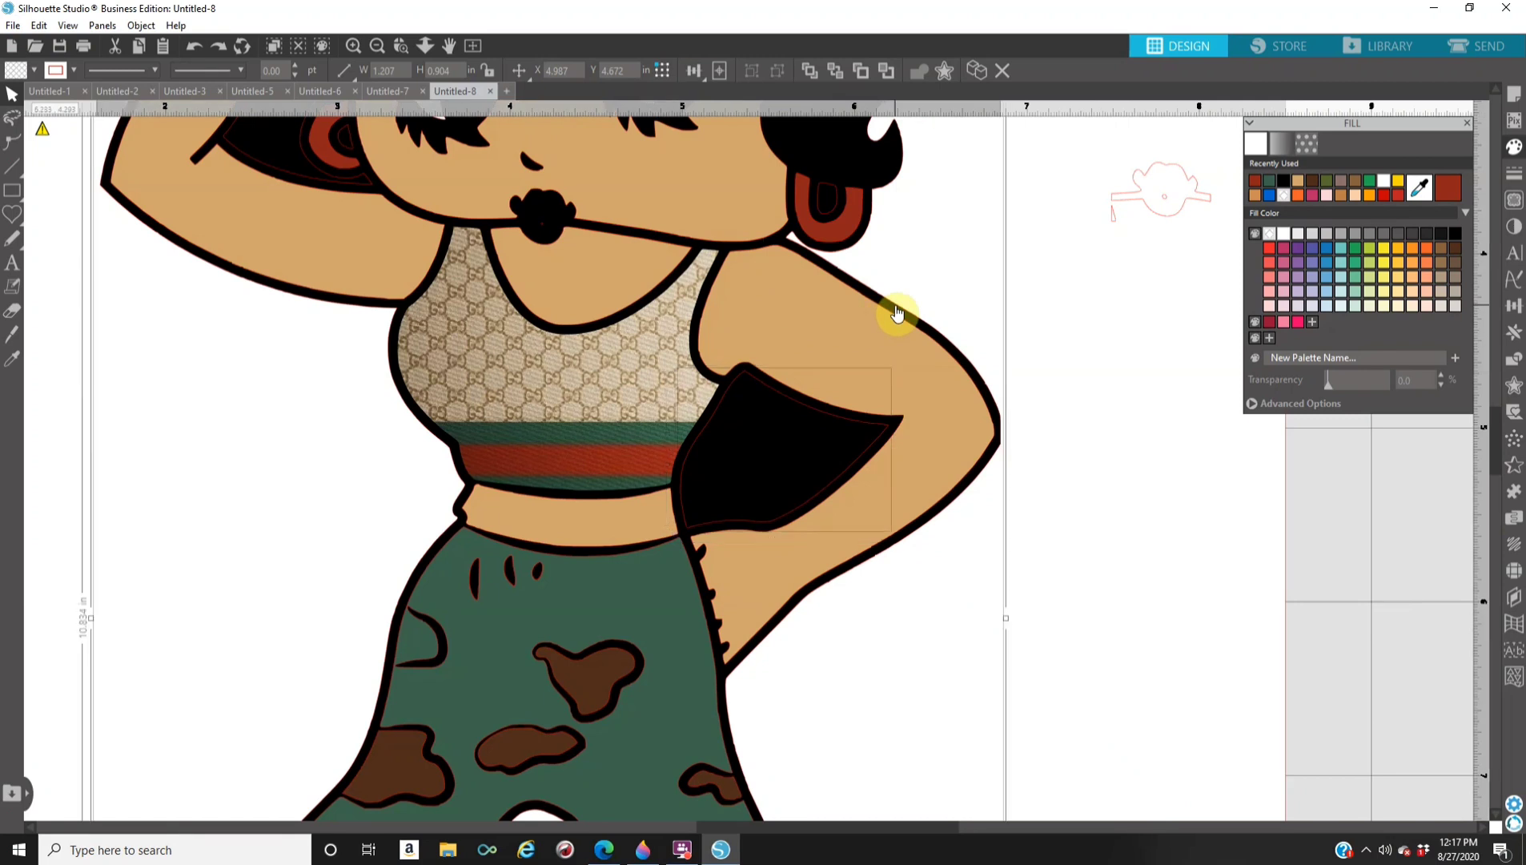
{"action": "left_click", "coordinate": [1514, 361]}
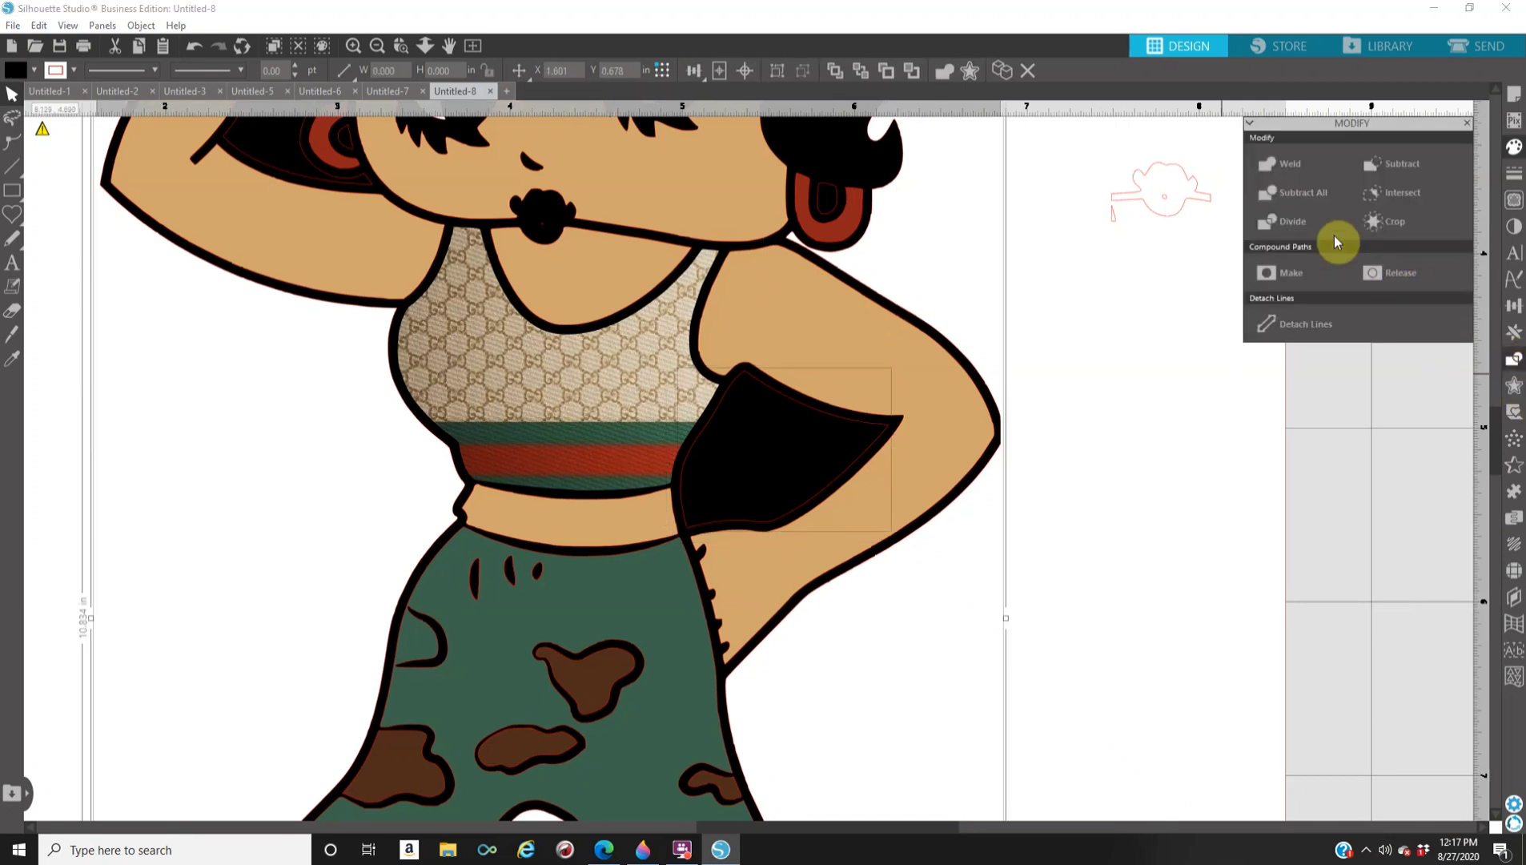
{"action": "left_click", "coordinate": [1302, 191]}
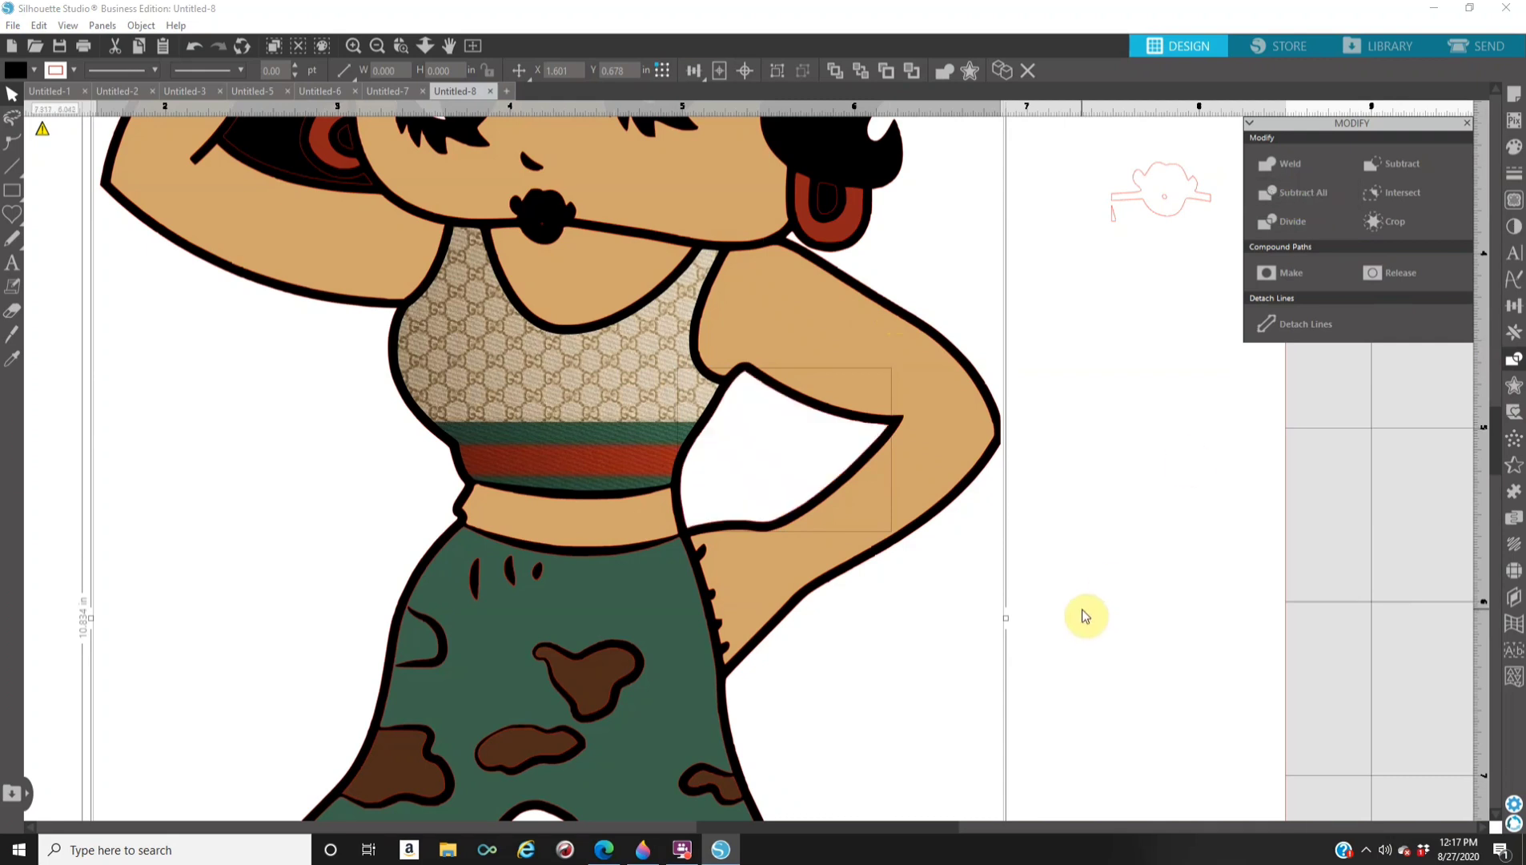
{"action": "left_click", "coordinate": [1210, 575]}
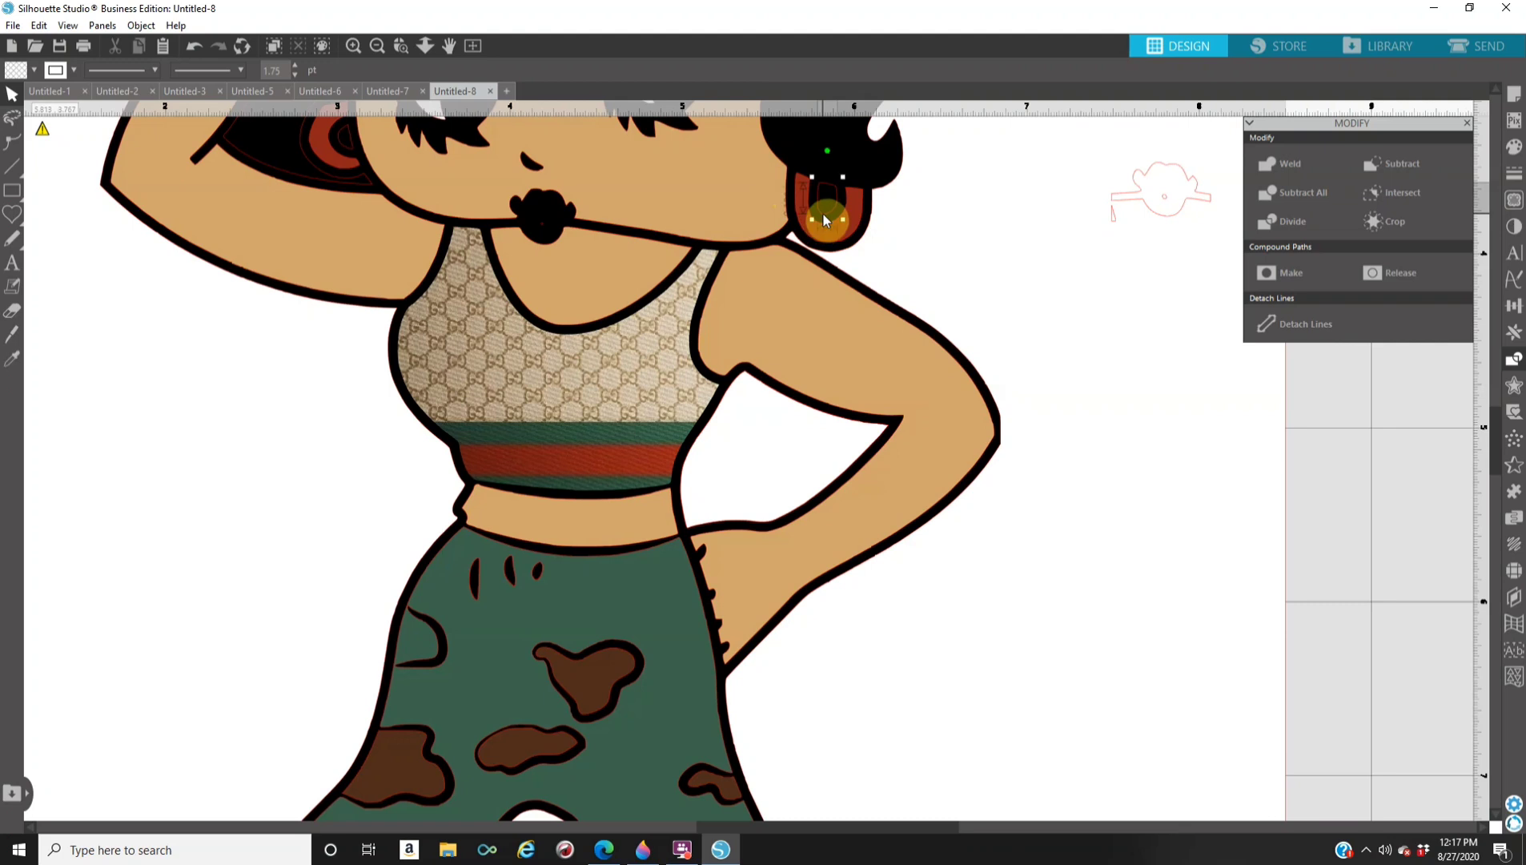
Cut the centre opening of the earring beside the bent-arm side out of the black figure with Subtract All.
{"action": "left_click", "coordinate": [825, 219]}
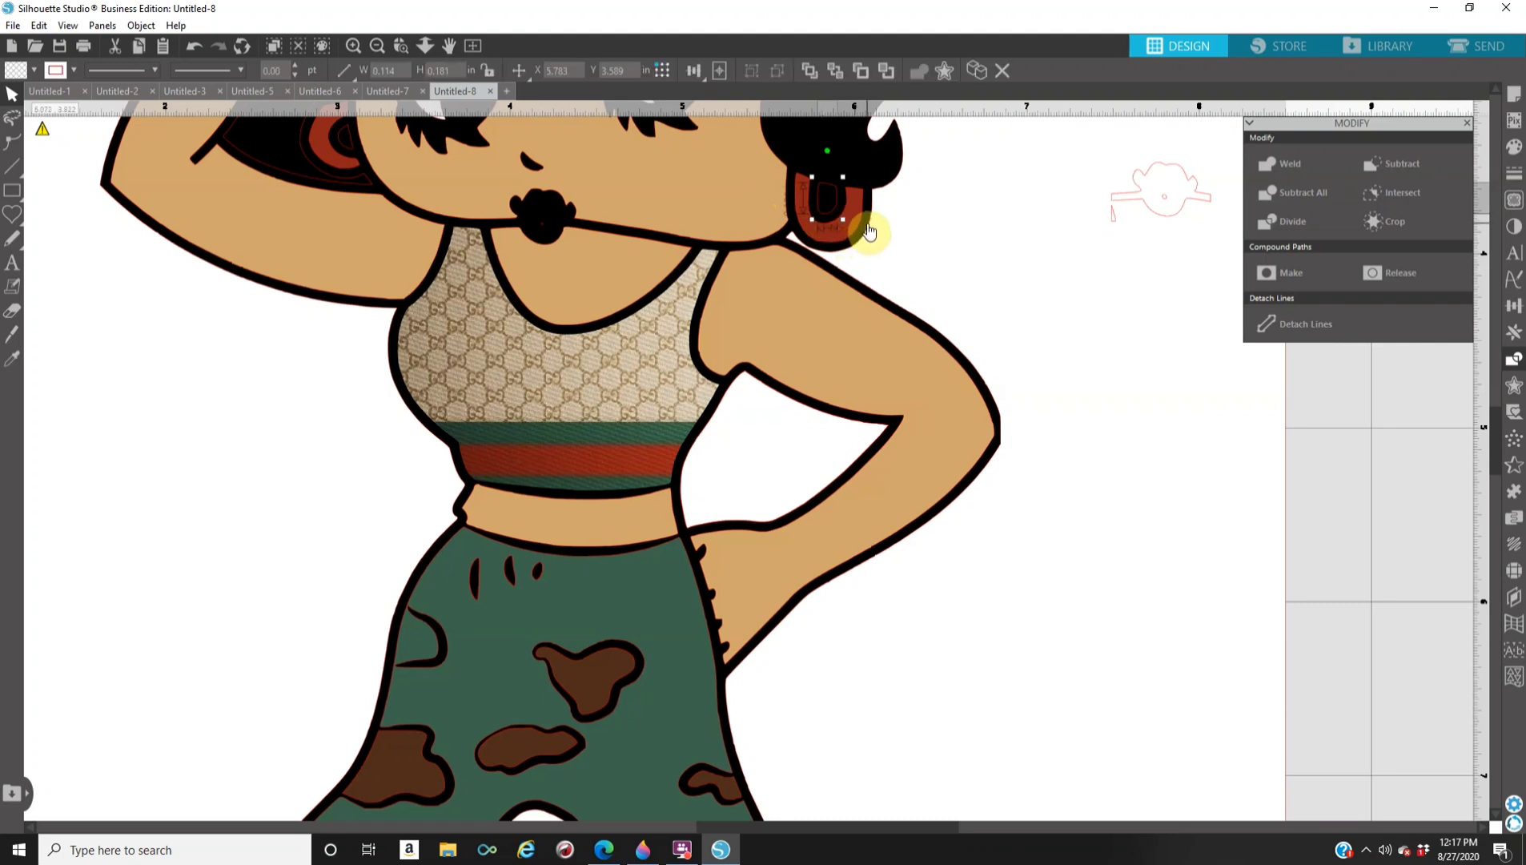
{"action": "left_click", "coordinate": [871, 232]}
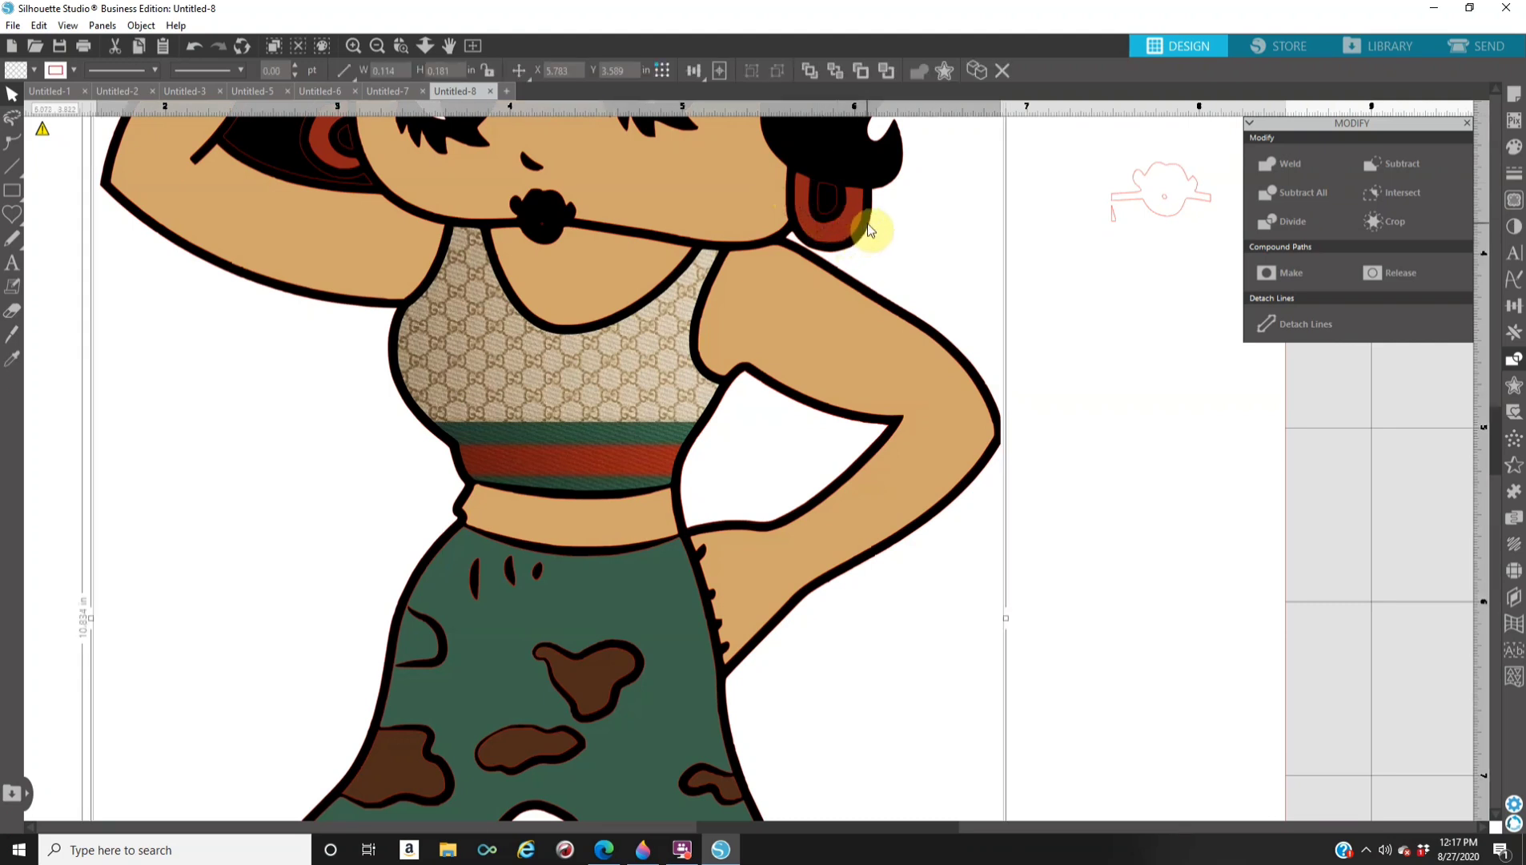
{"action": "left_click", "coordinate": [1294, 193]}
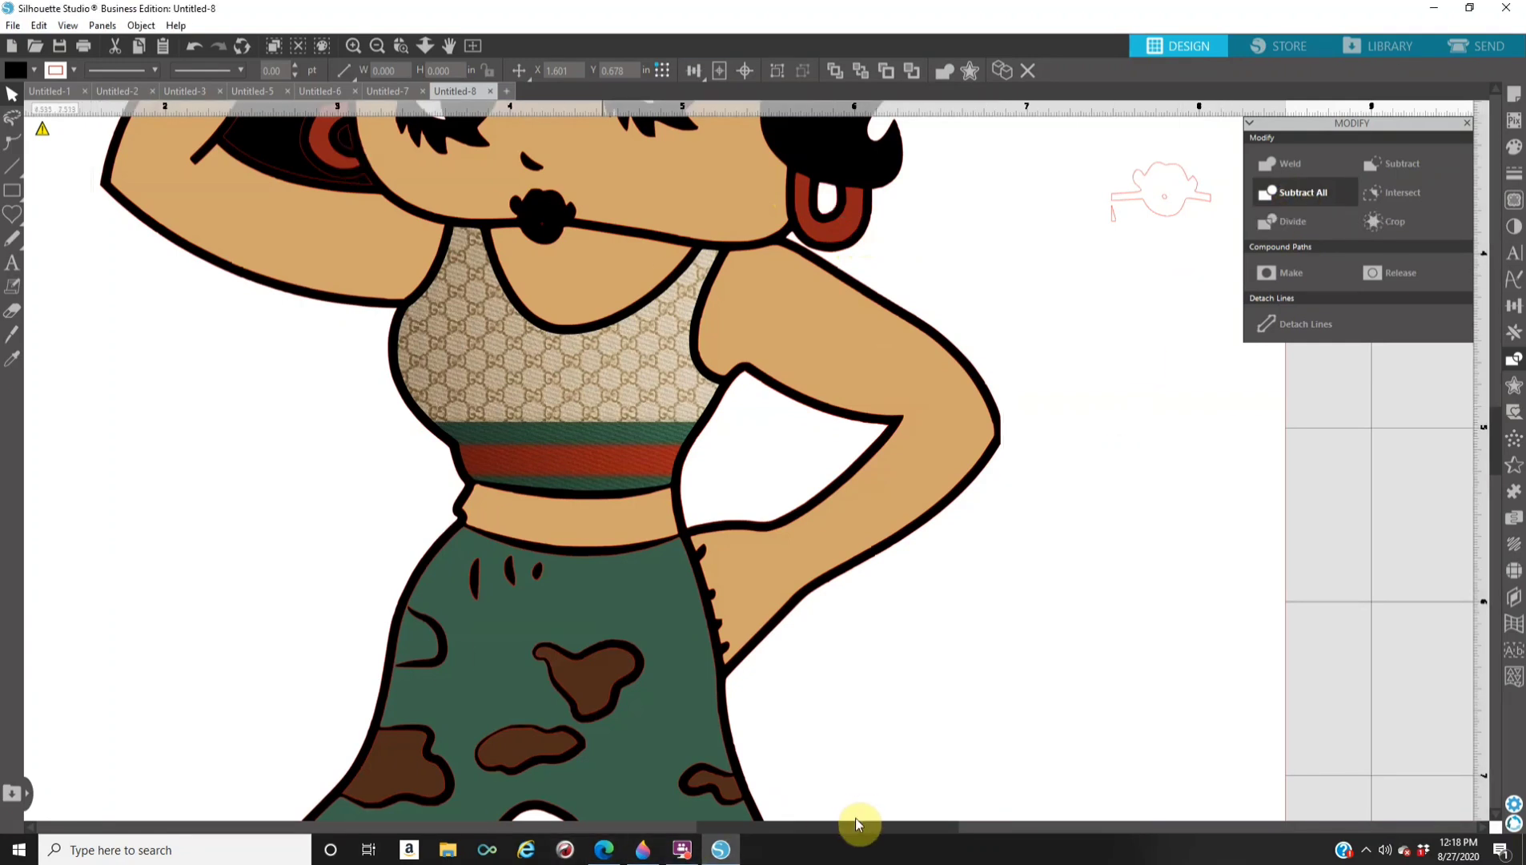
Subtract the gap between the raised arm and the face, including the earring opening, from the black figure.
{"action": "left_click_drag", "start_coordinate": [854, 825], "coordinate": [704, 830]}
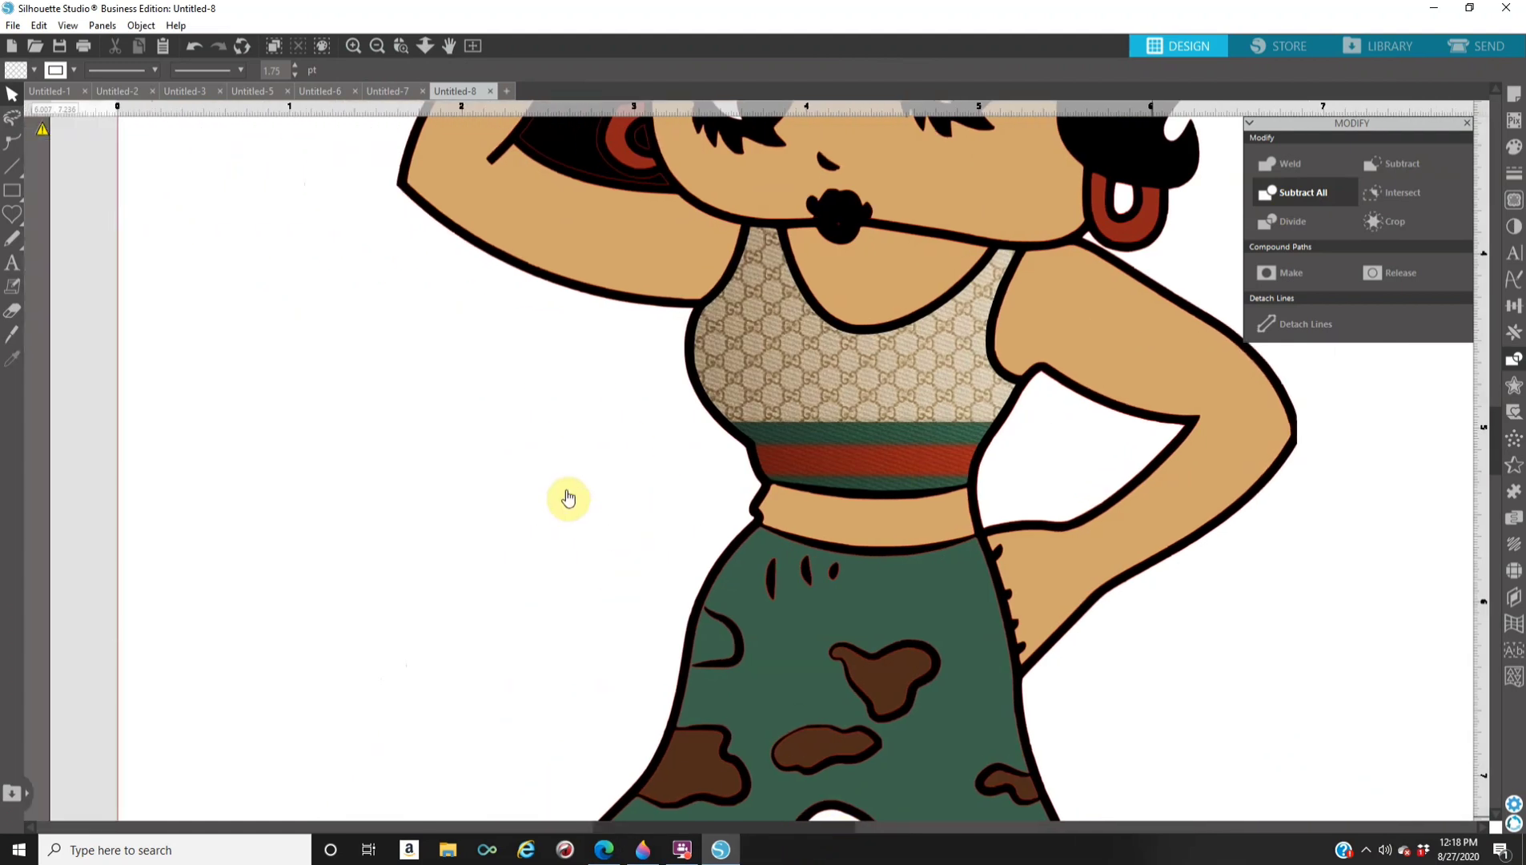
{"action": "scroll", "coordinate": [564, 485], "scroll_direction": "up", "scroll_amount": 2}
{"action": "scroll", "coordinate": [564, 485], "scroll_direction": "up", "scroll_amount": 6}
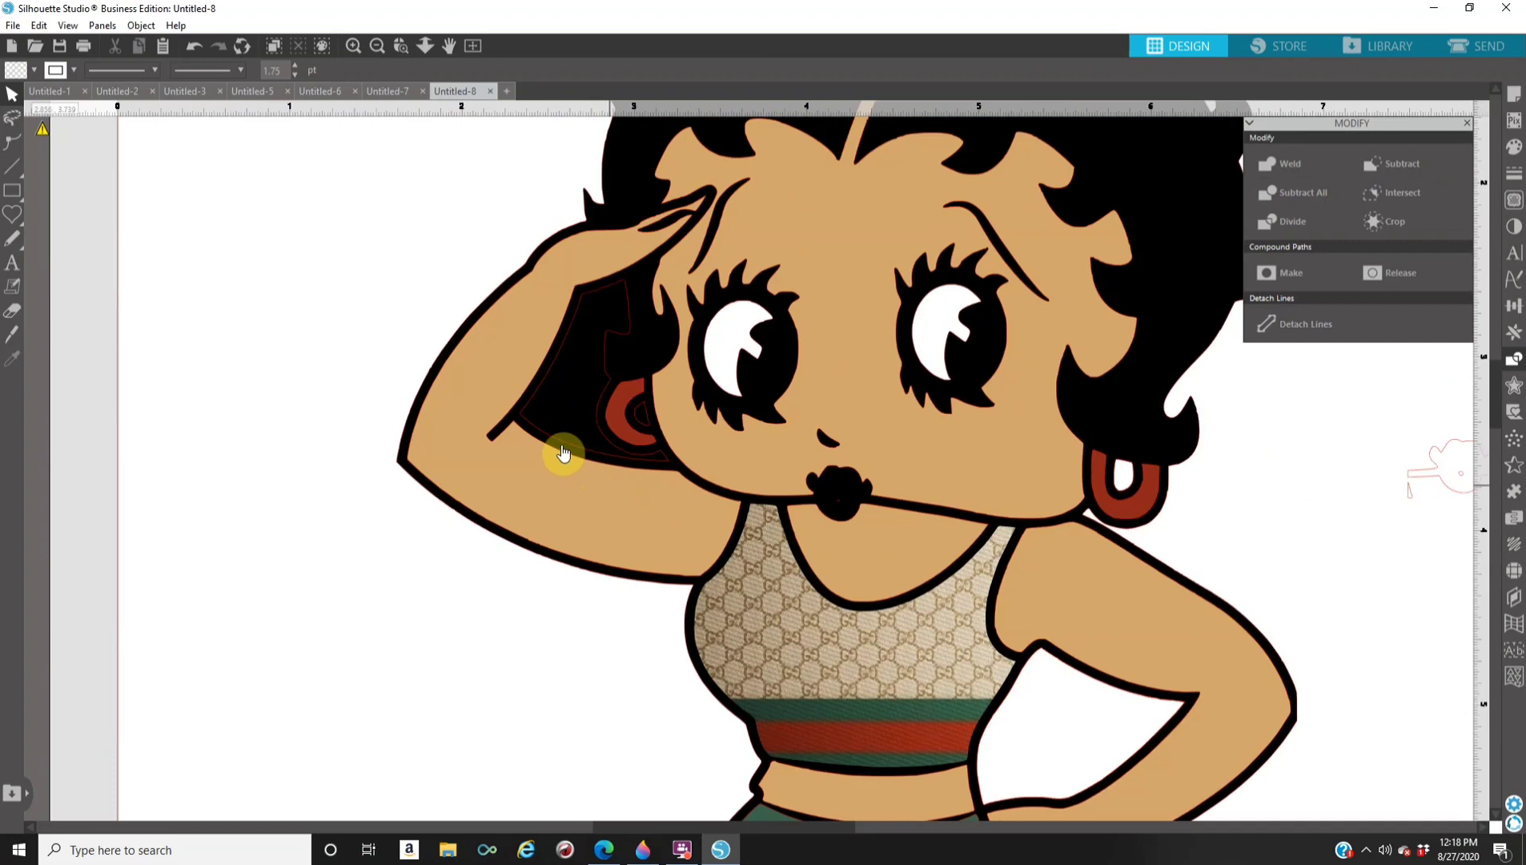
{"action": "left_click", "coordinate": [573, 444]}
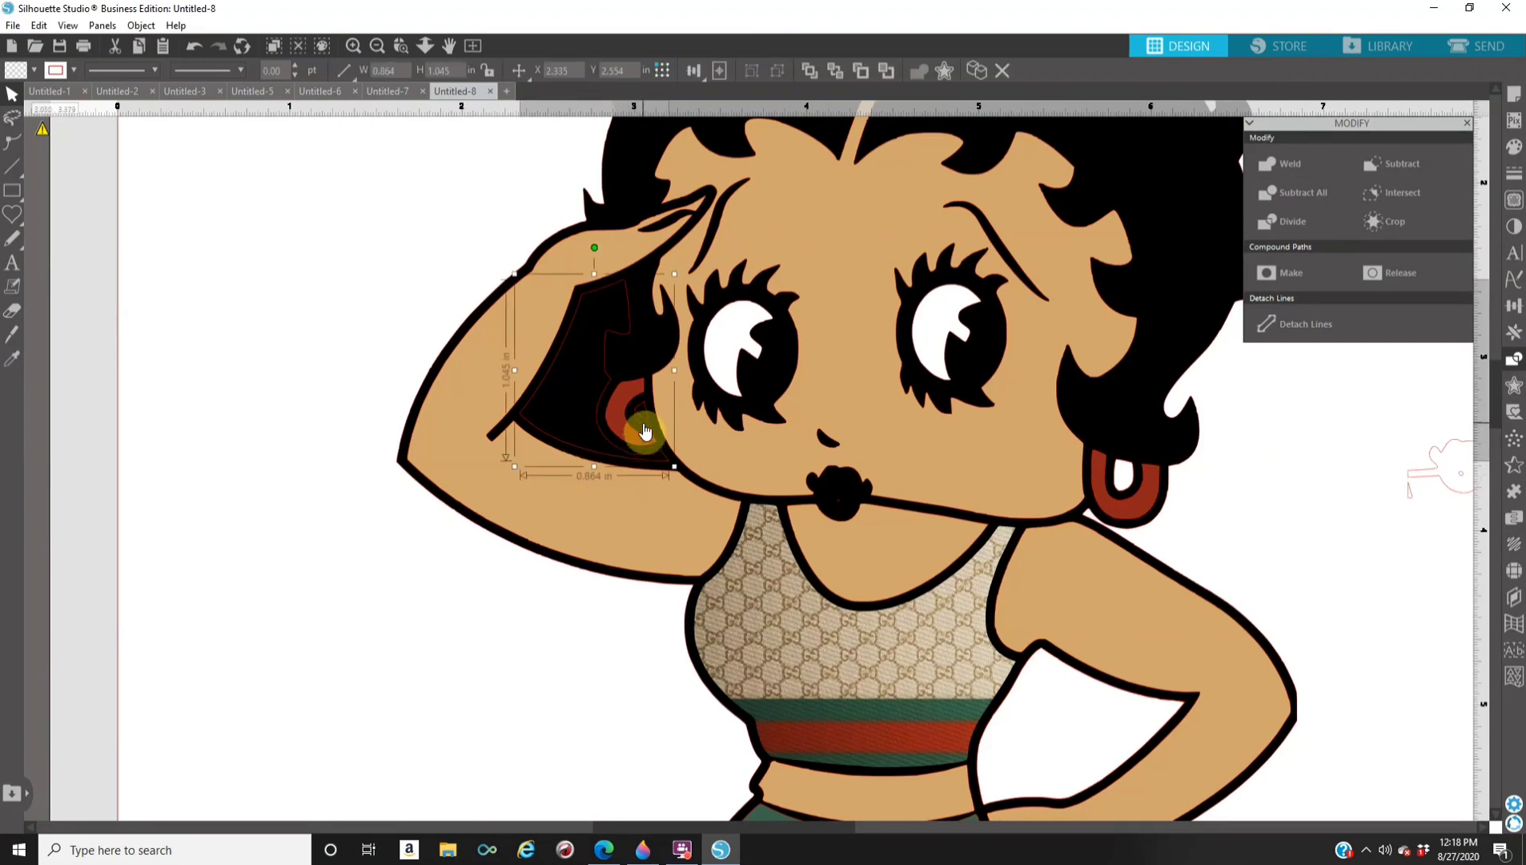
{"action": "left_click", "coordinate": [549, 565], "text": "shift"}
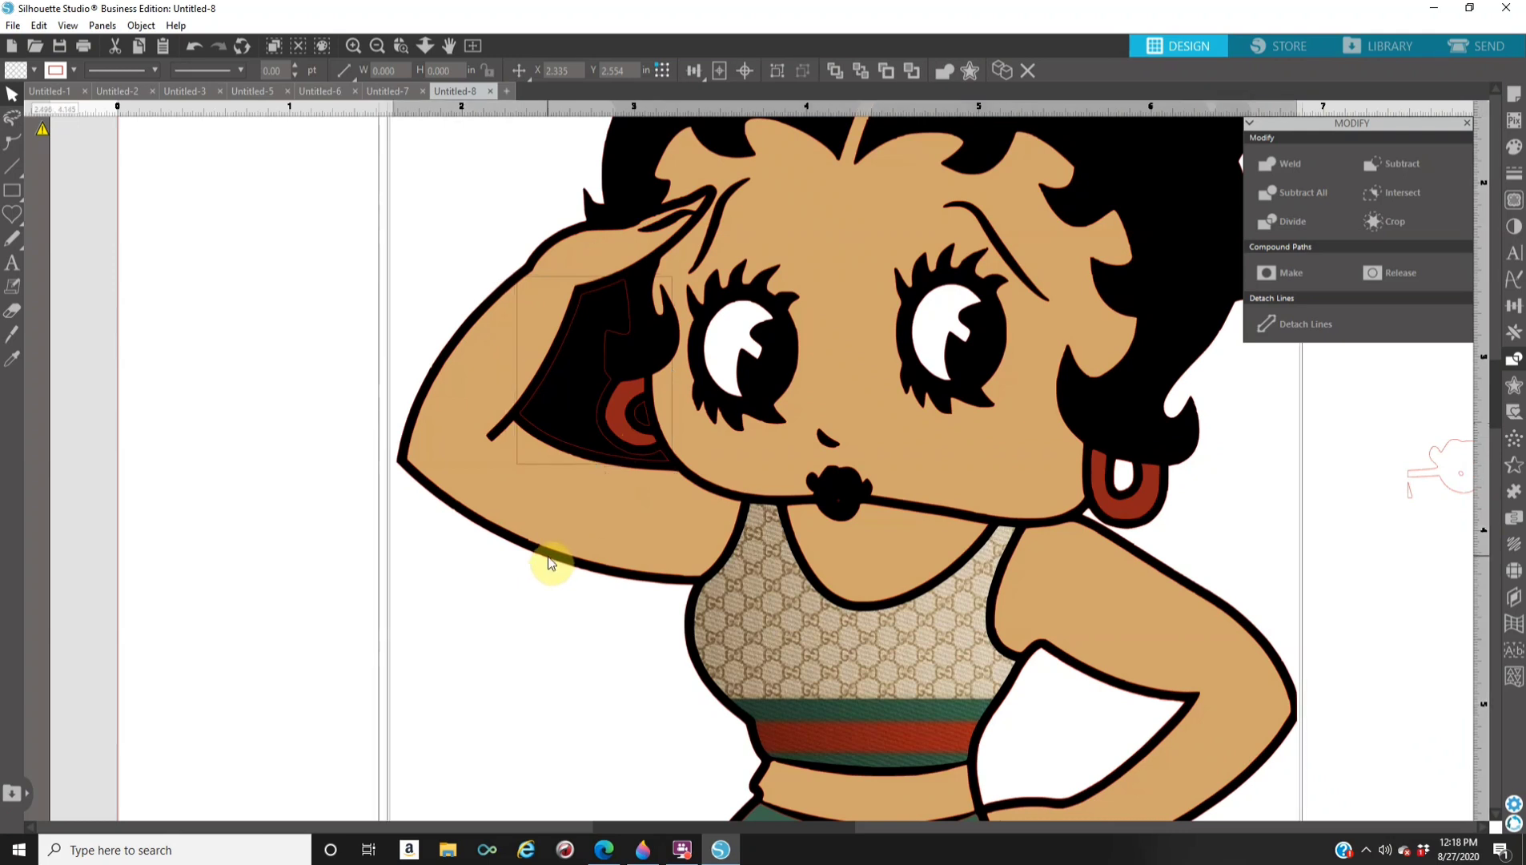
{"action": "left_click", "coordinate": [1309, 196]}
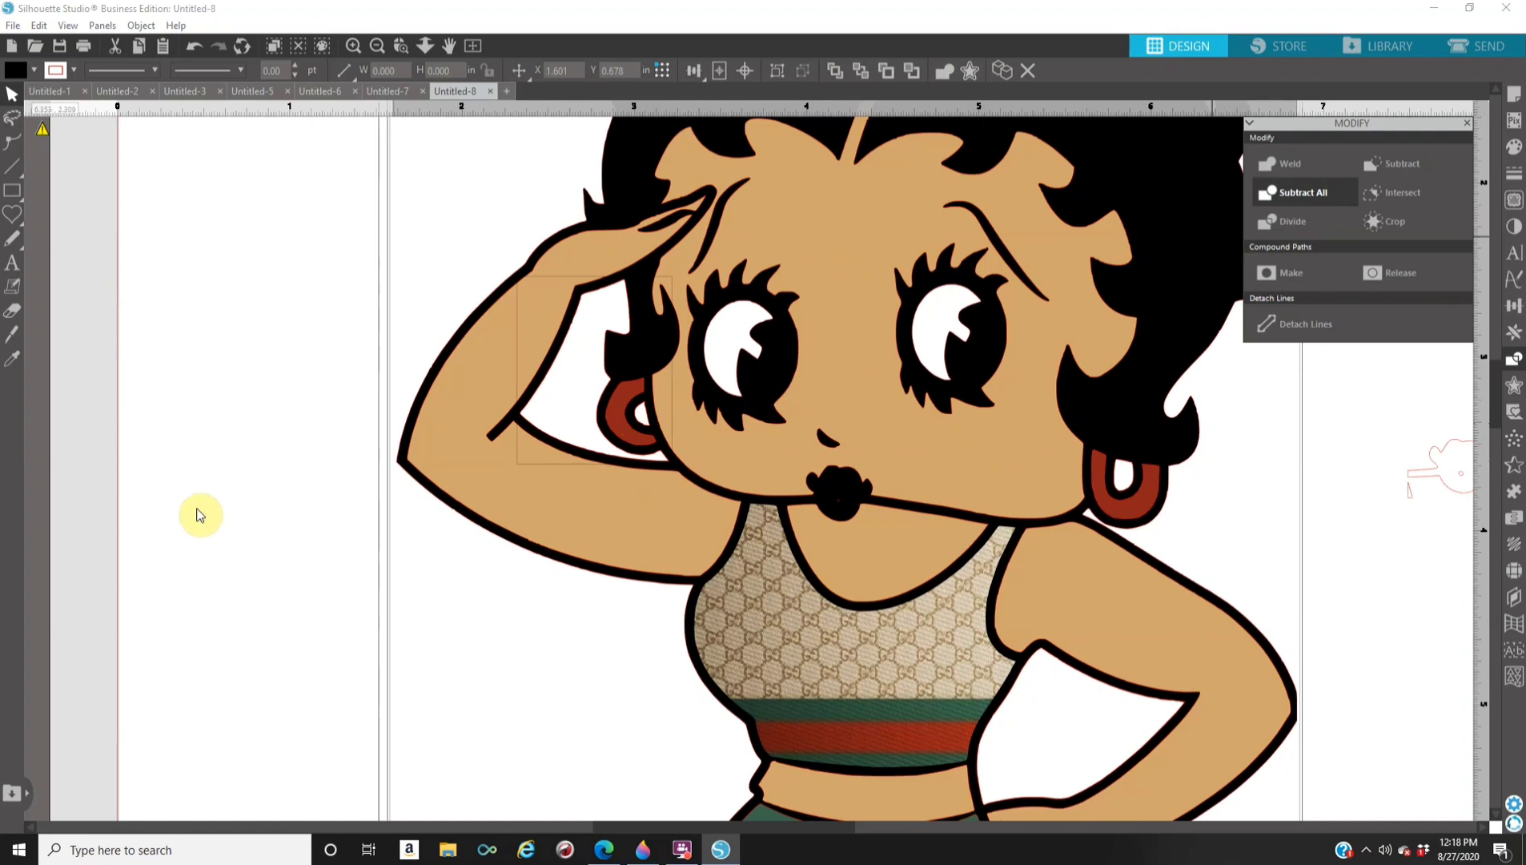
{"action": "left_click", "coordinate": [252, 396]}
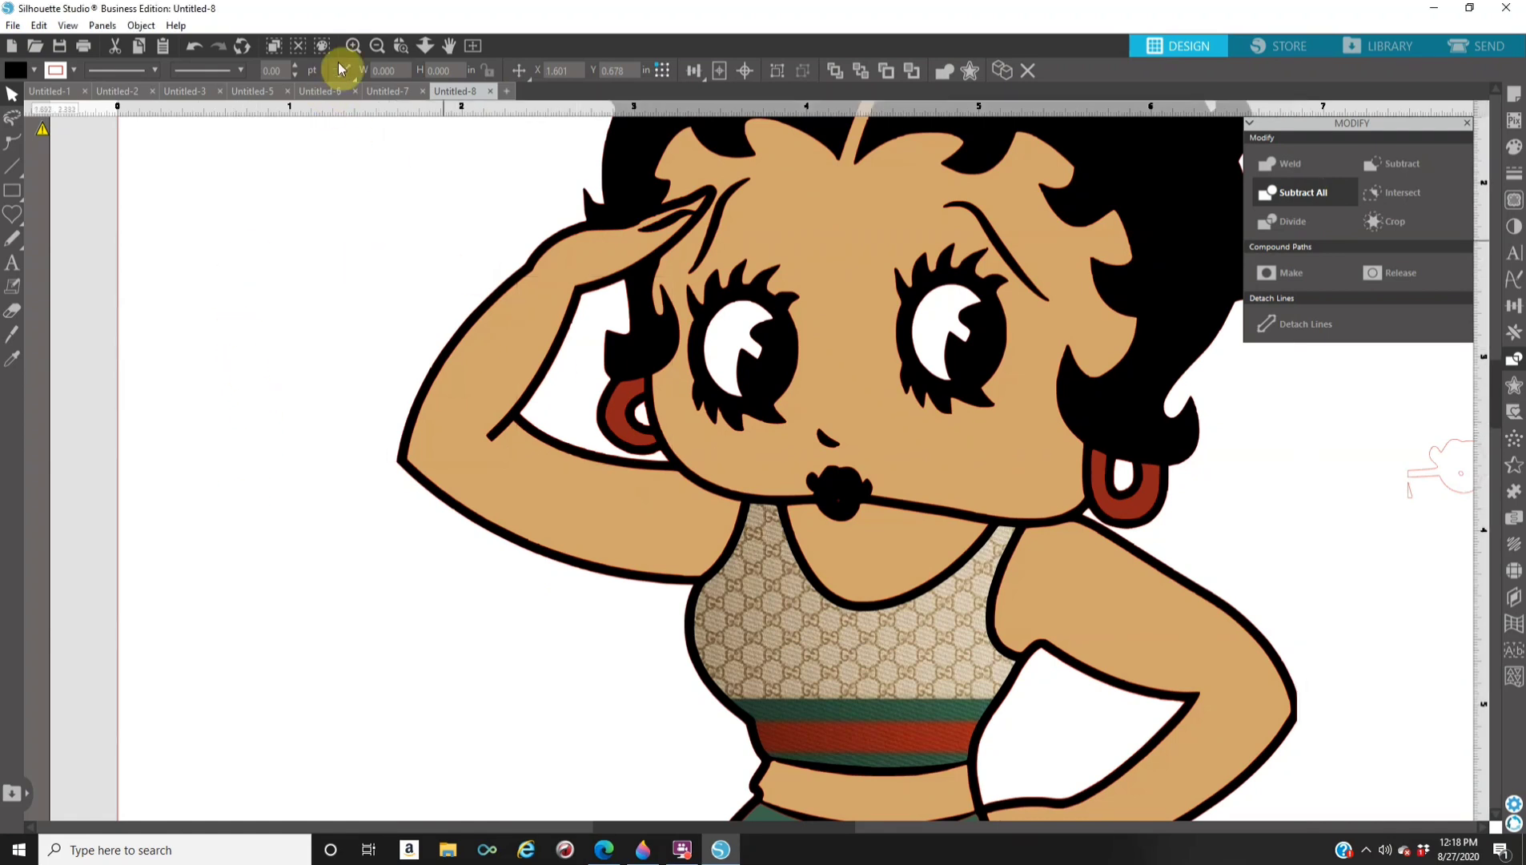
Move the uncoloured line-art figure closer to the coloured one, keeping it just outside the page edge.
{"action": "left_click", "coordinate": [381, 45]}
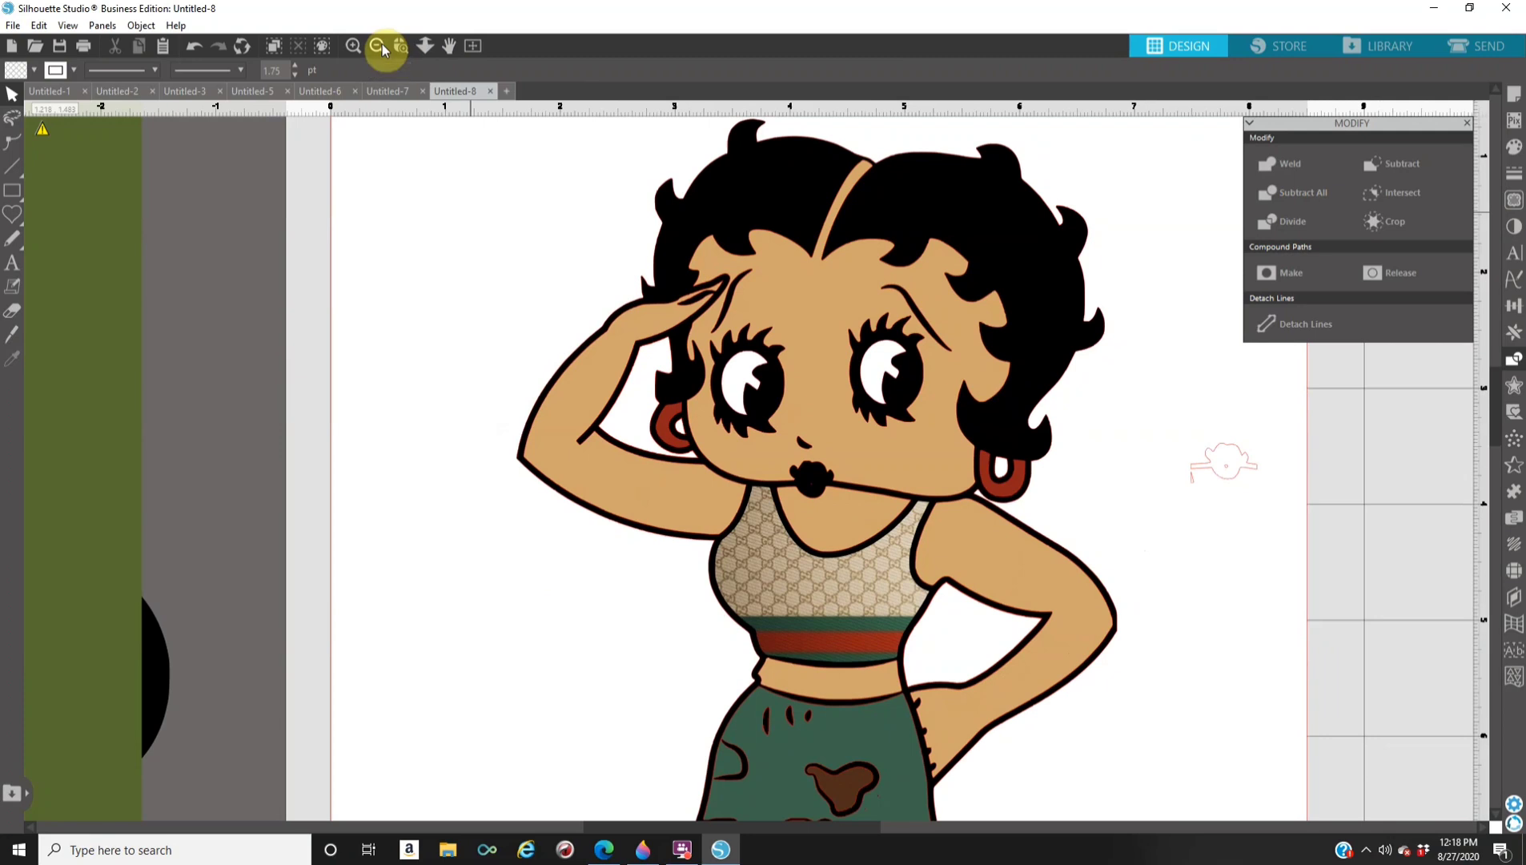
{"action": "left_click", "coordinate": [381, 44]}
{"action": "left_click", "coordinate": [381, 45]}
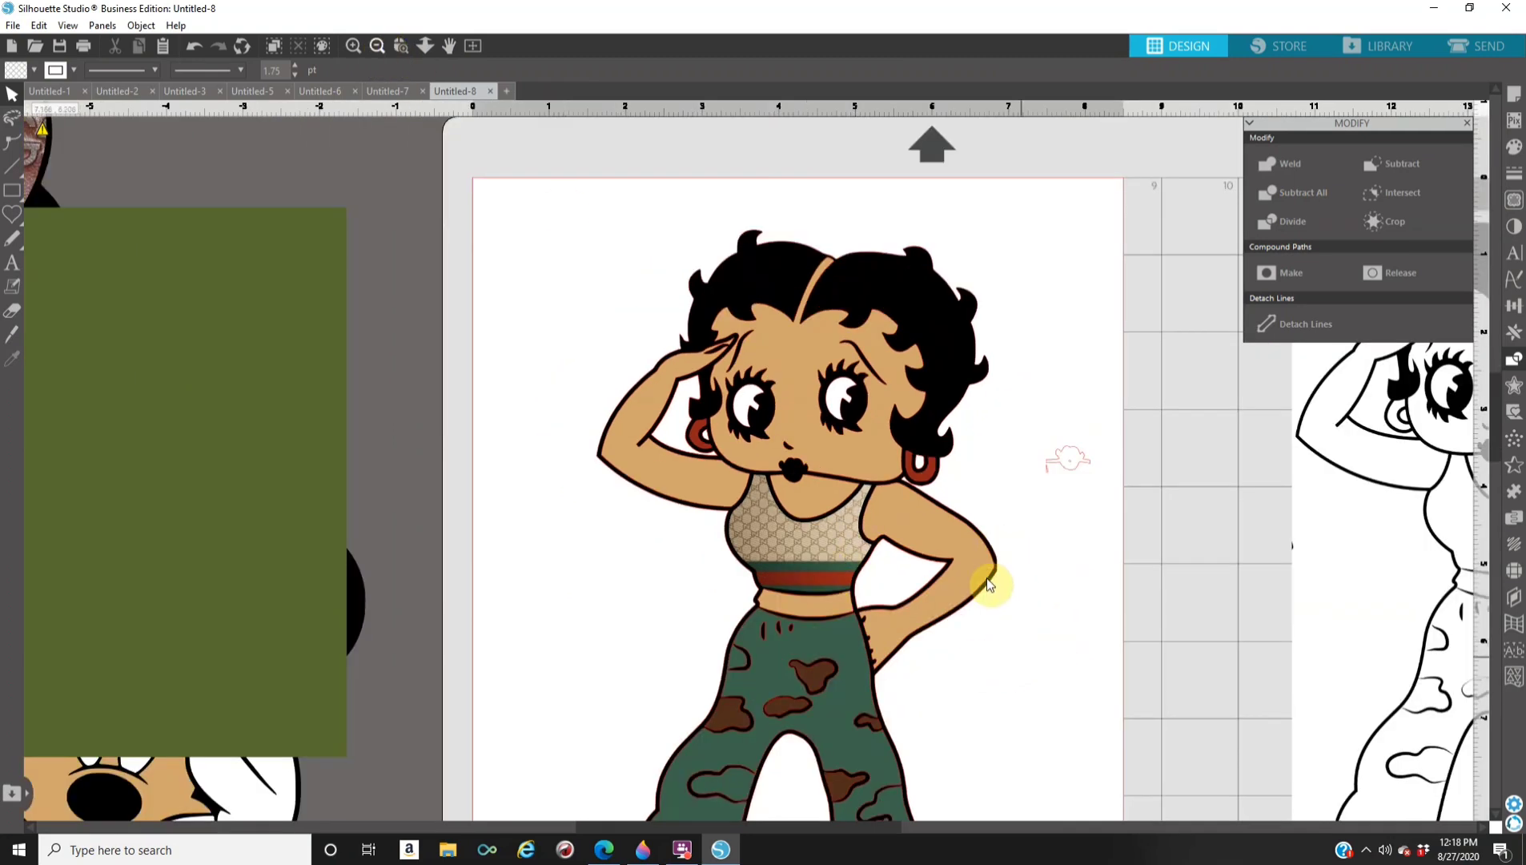
{"action": "scroll", "coordinate": [1020, 700], "scroll_direction": "down", "scroll_amount": 1}
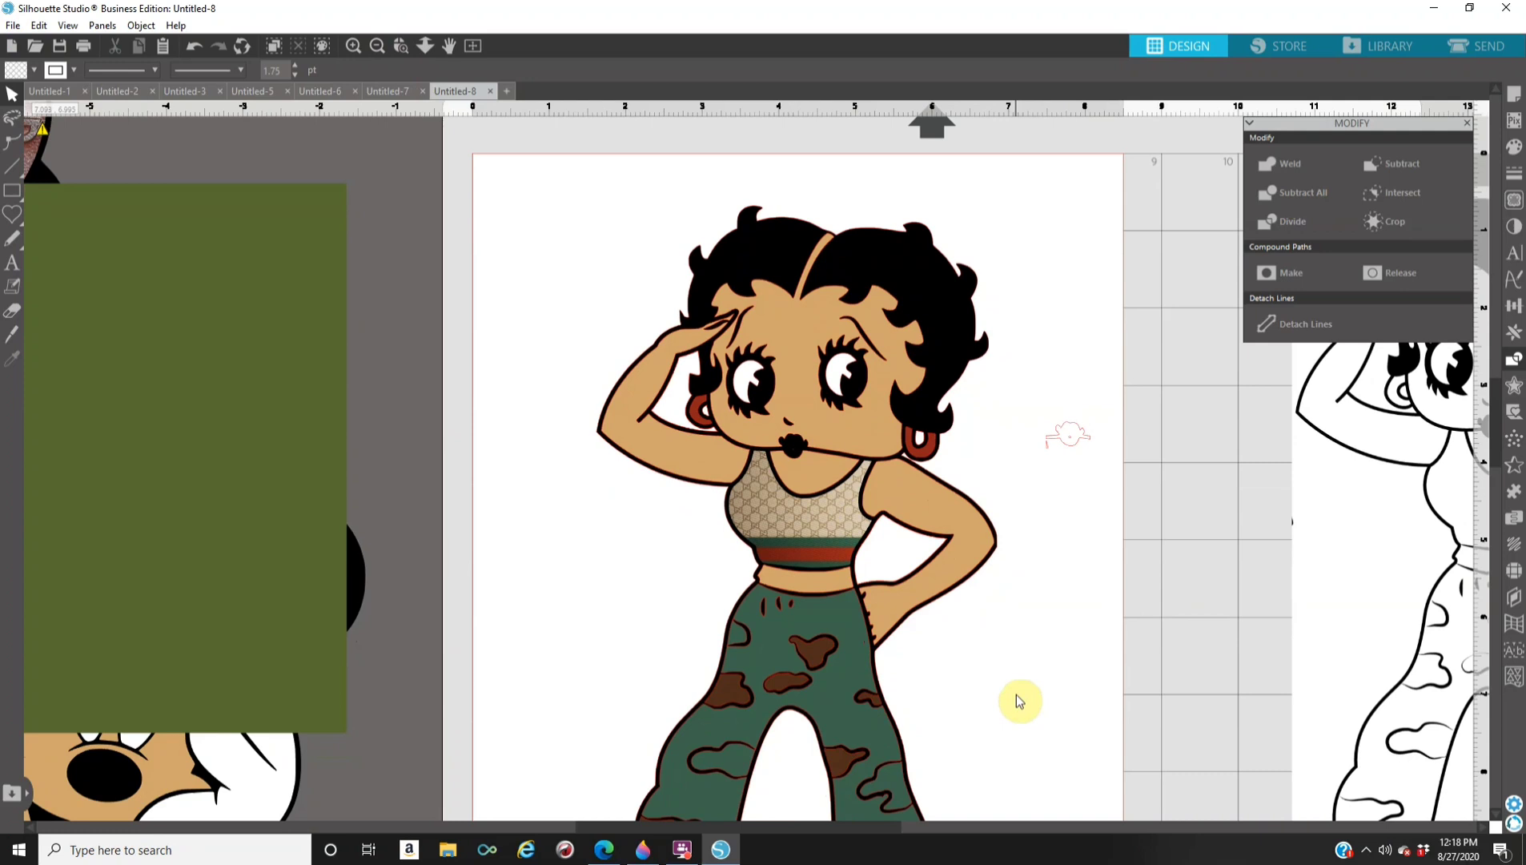
{"action": "scroll", "coordinate": [1017, 697], "scroll_direction": "down", "scroll_amount": 1}
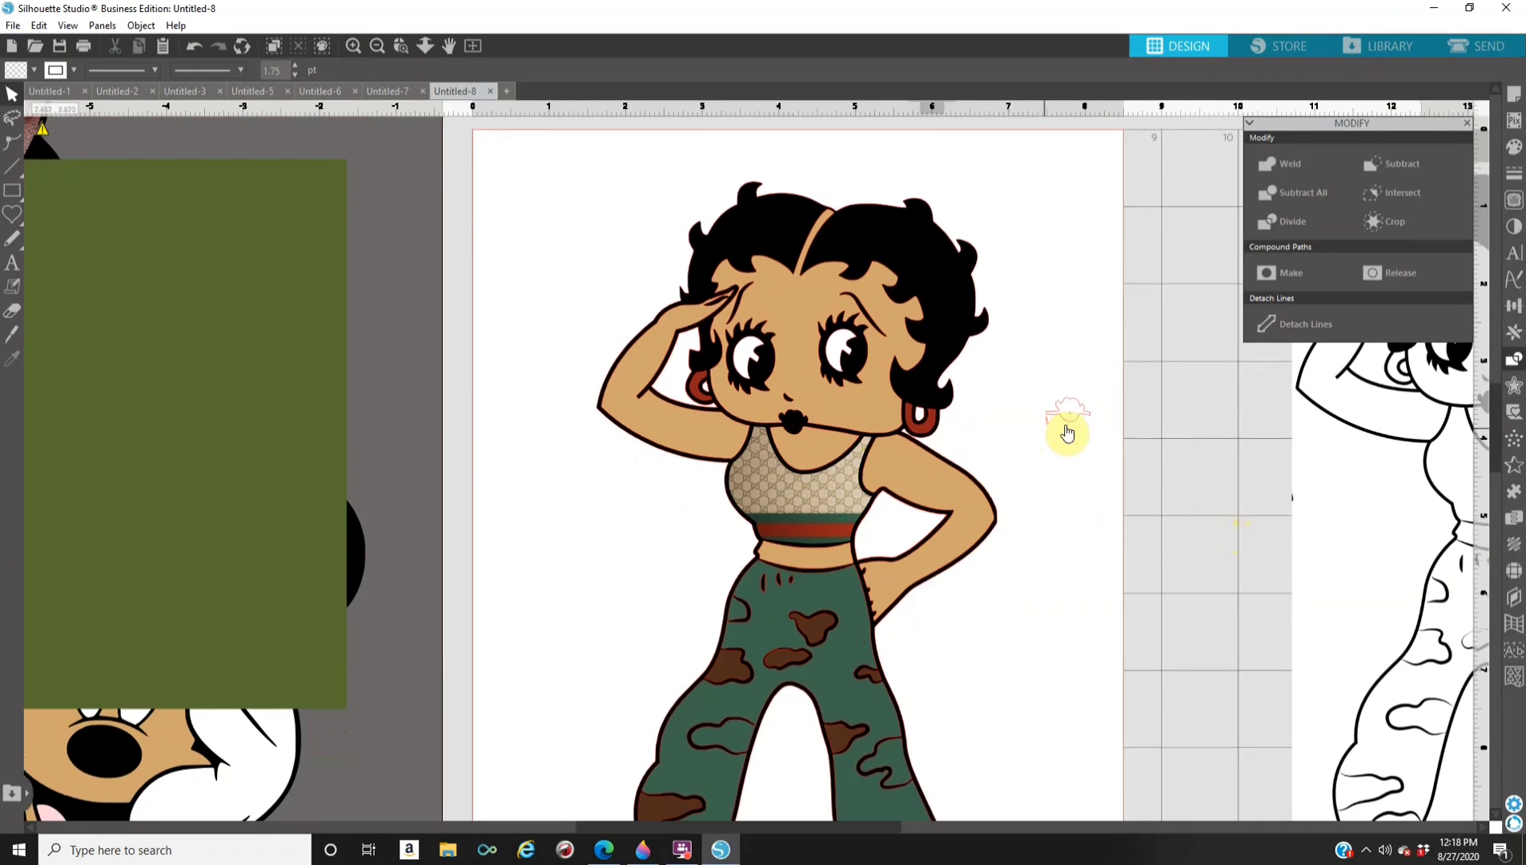
{"action": "left_click_drag", "start_coordinate": [1394, 444], "coordinate": [1225, 462]}
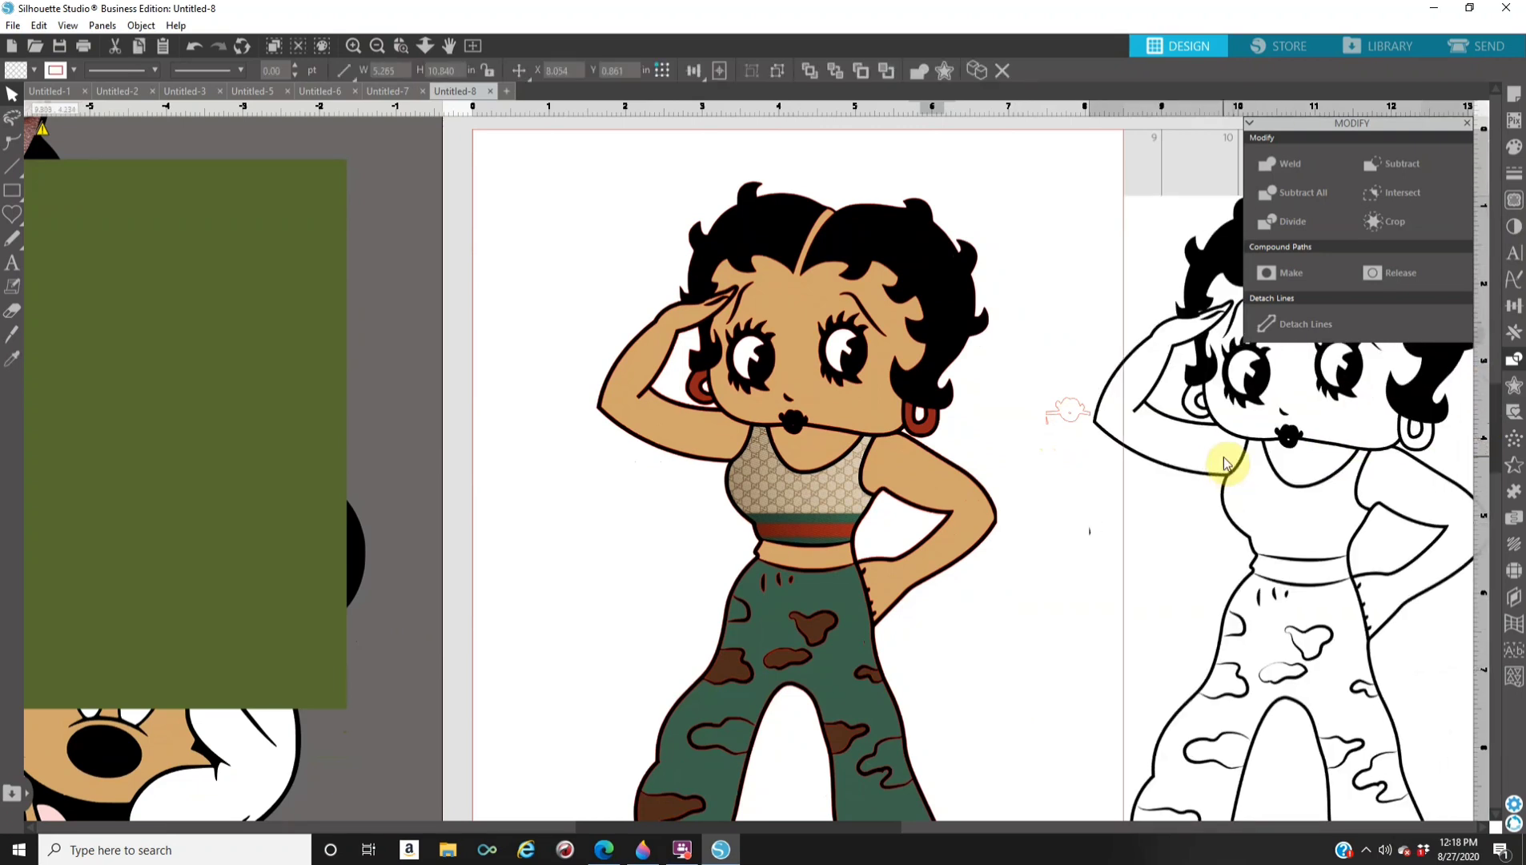
{"action": "left_click_drag", "start_coordinate": [1224, 463], "coordinate": [1343, 460]}
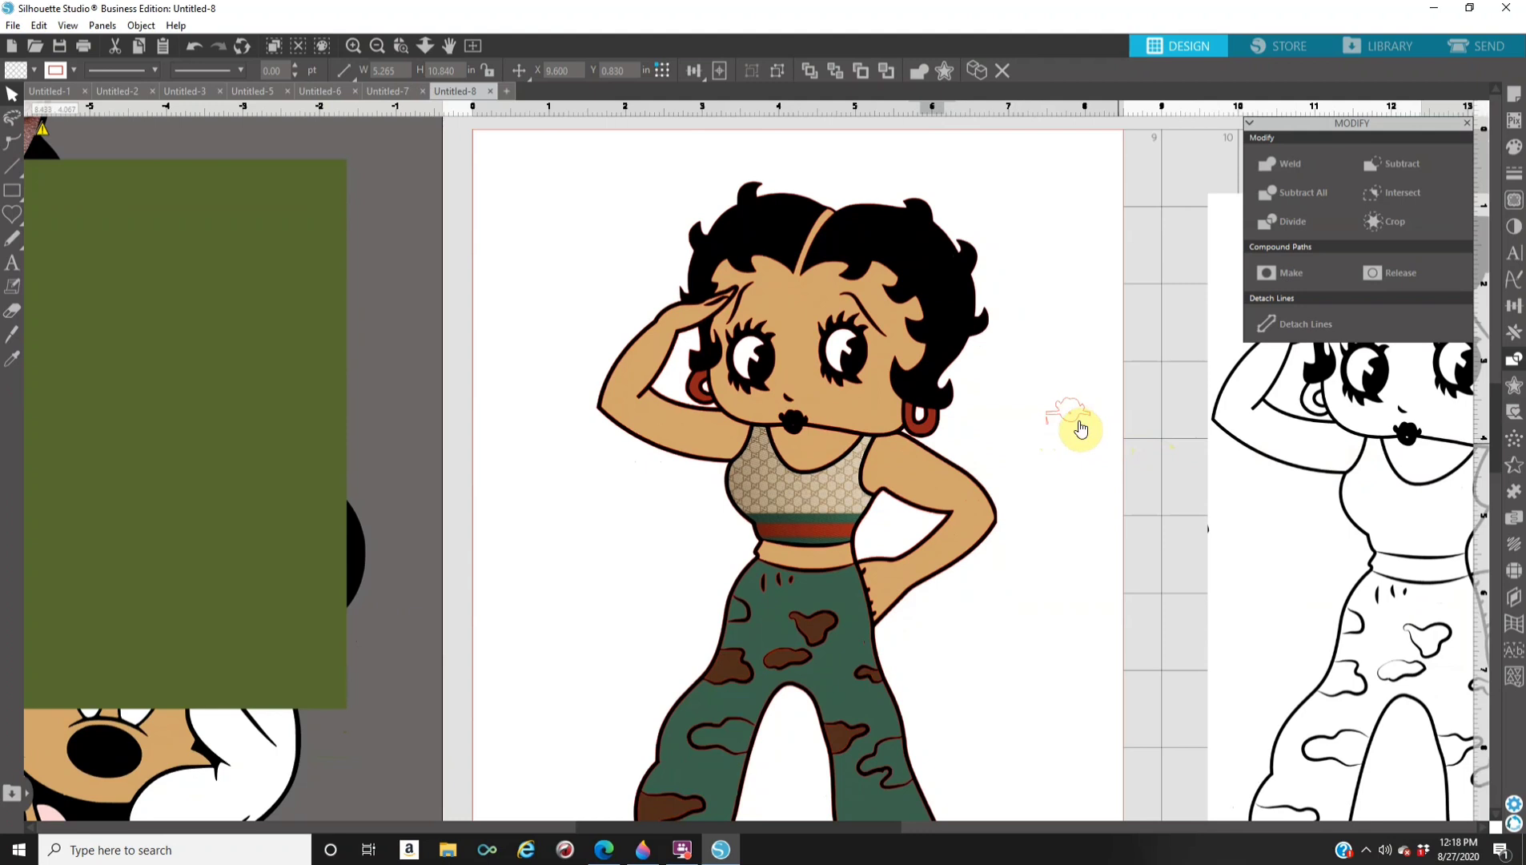
Fill the loose lip tracing with the recently used dark red and place it beside the coloured figure's shoulder.
{"action": "mouse_move", "coordinate": [1070, 424]}
{"action": "left_mouse_down"}
{"action": "mouse_move", "coordinate": [1025, 415]}
{"action": "mouse_move", "coordinate": [1052, 420]}
{"action": "left_mouse_up"}
{"action": "left_click", "coordinate": [1515, 148]}
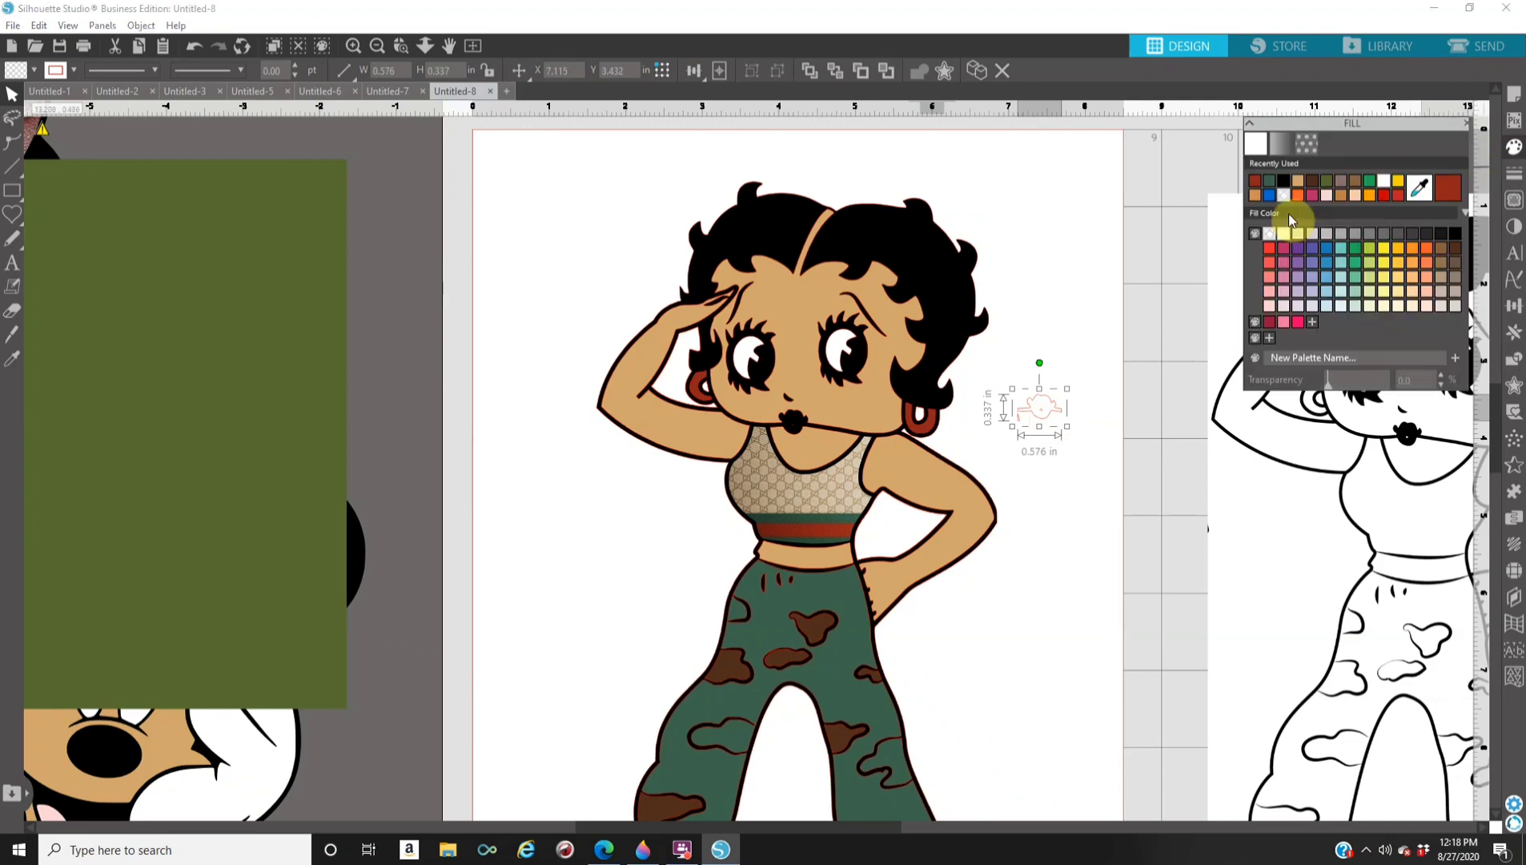
{"action": "left_click", "coordinate": [1256, 185]}
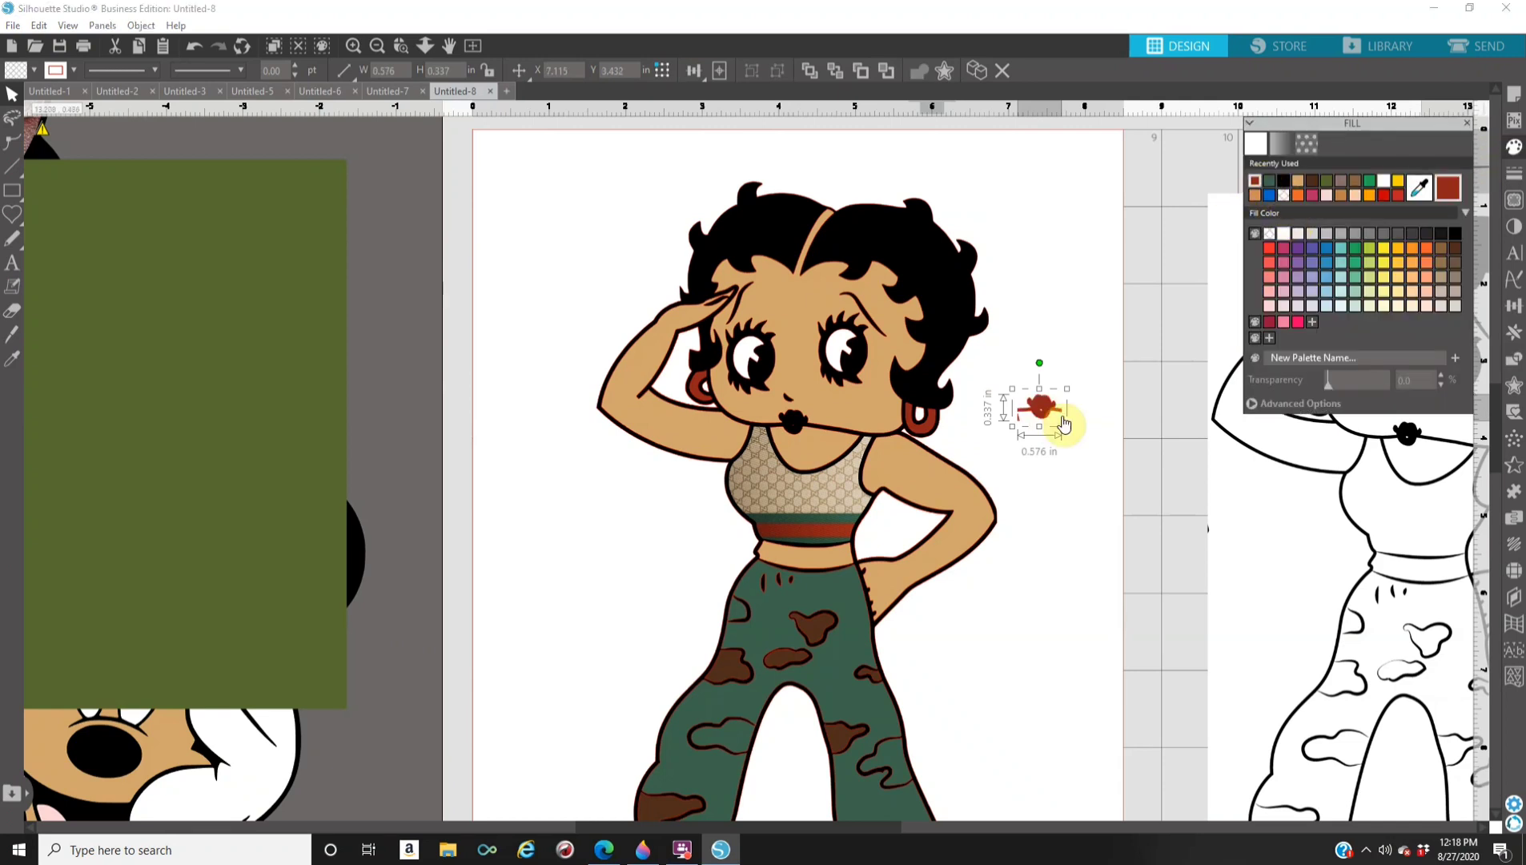
{"action": "left_click_drag", "start_coordinate": [1052, 410], "coordinate": [1042, 434]}
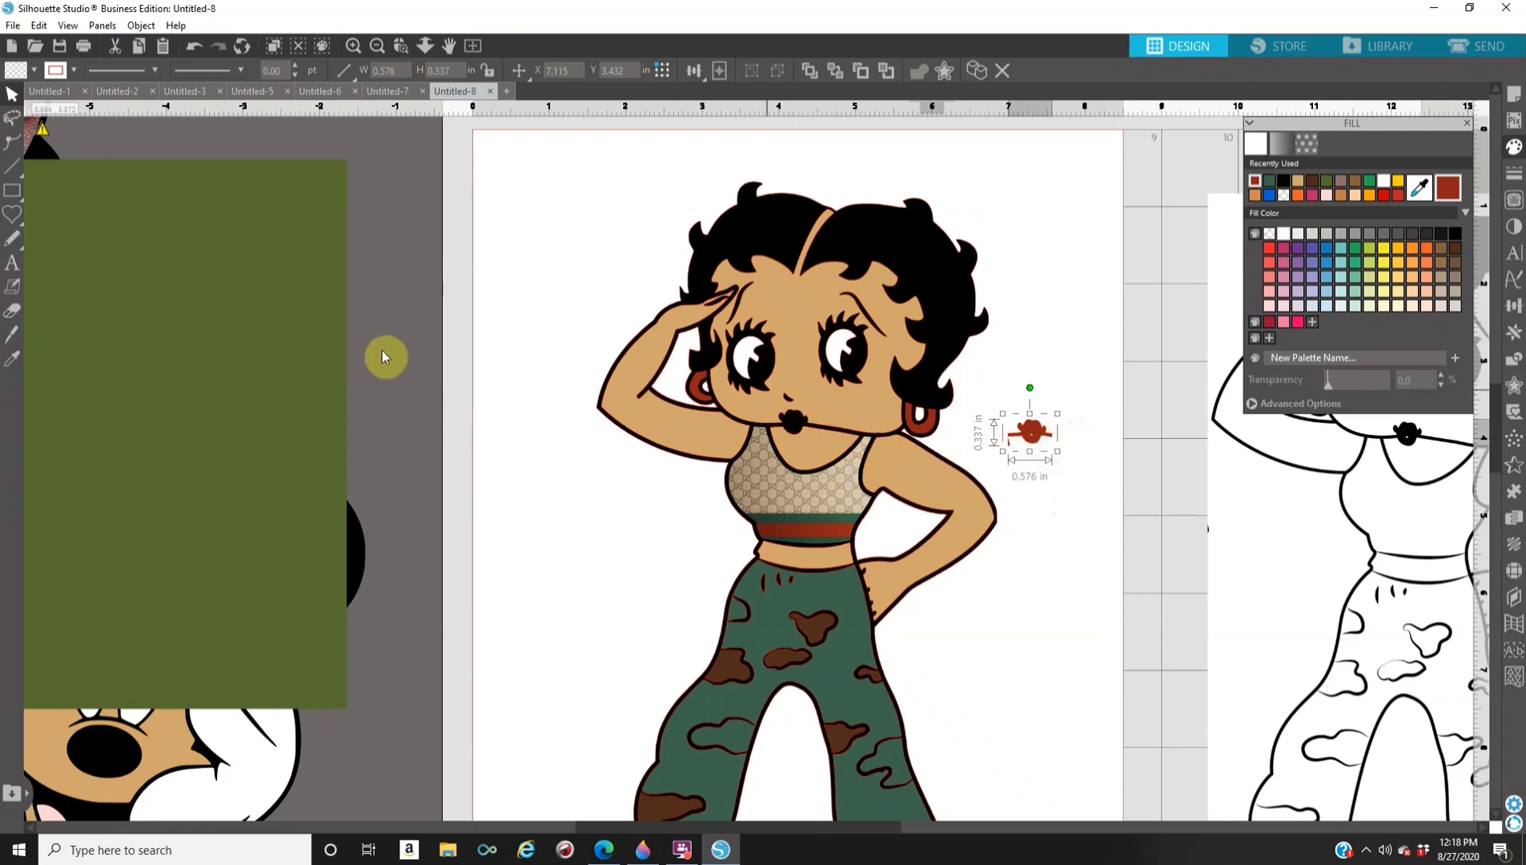
Cut the stray line off one side of the red lip shape with the Knife tool and delete the loose pieces.
{"action": "left_click", "coordinate": [12, 343]}
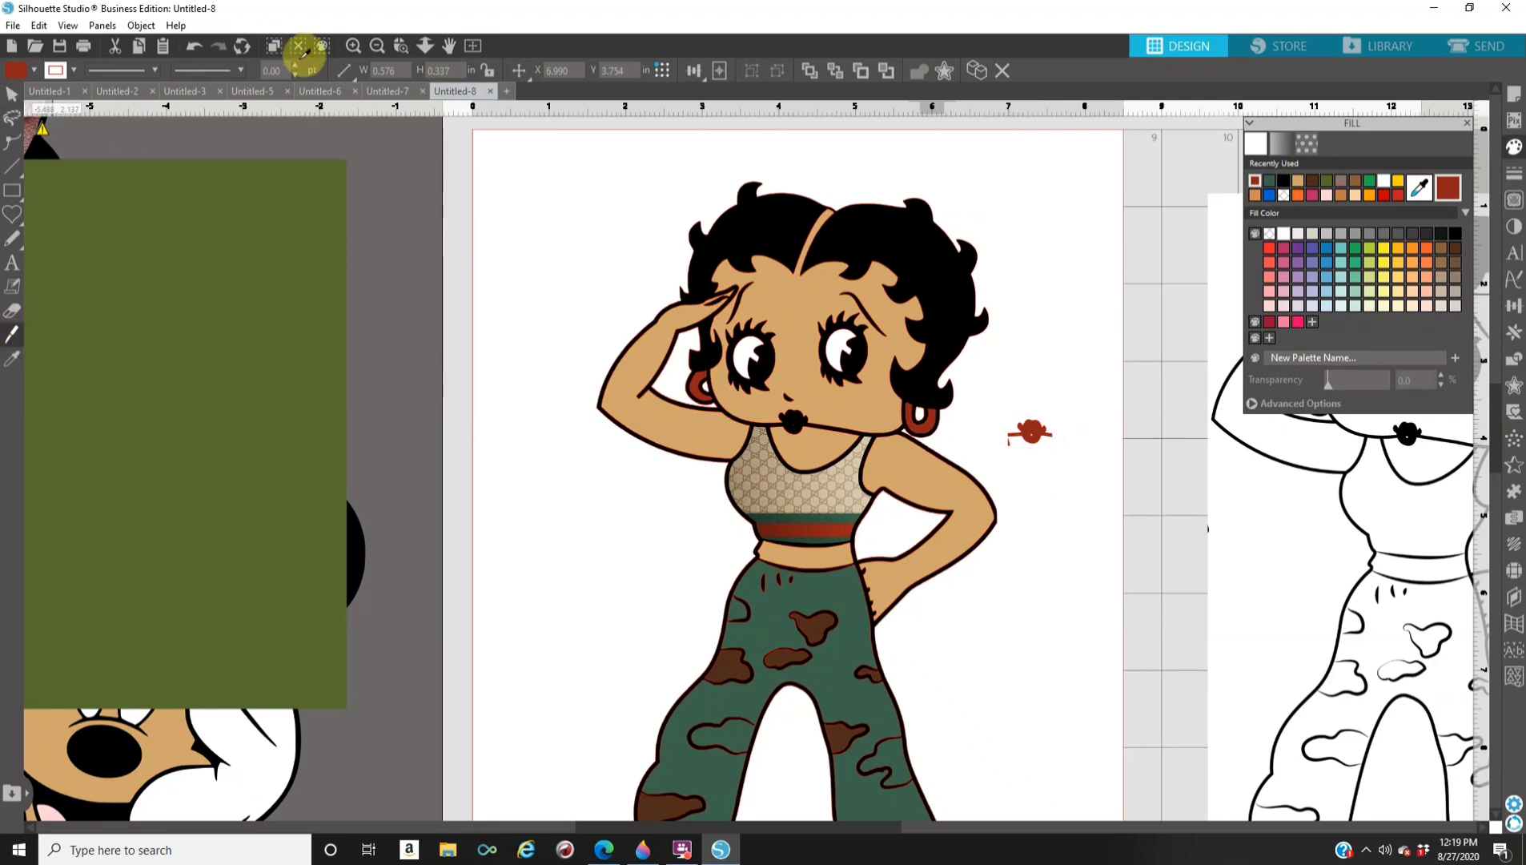
{"action": "left_click", "coordinate": [353, 48]}
{"action": "left_click", "coordinate": [352, 45]}
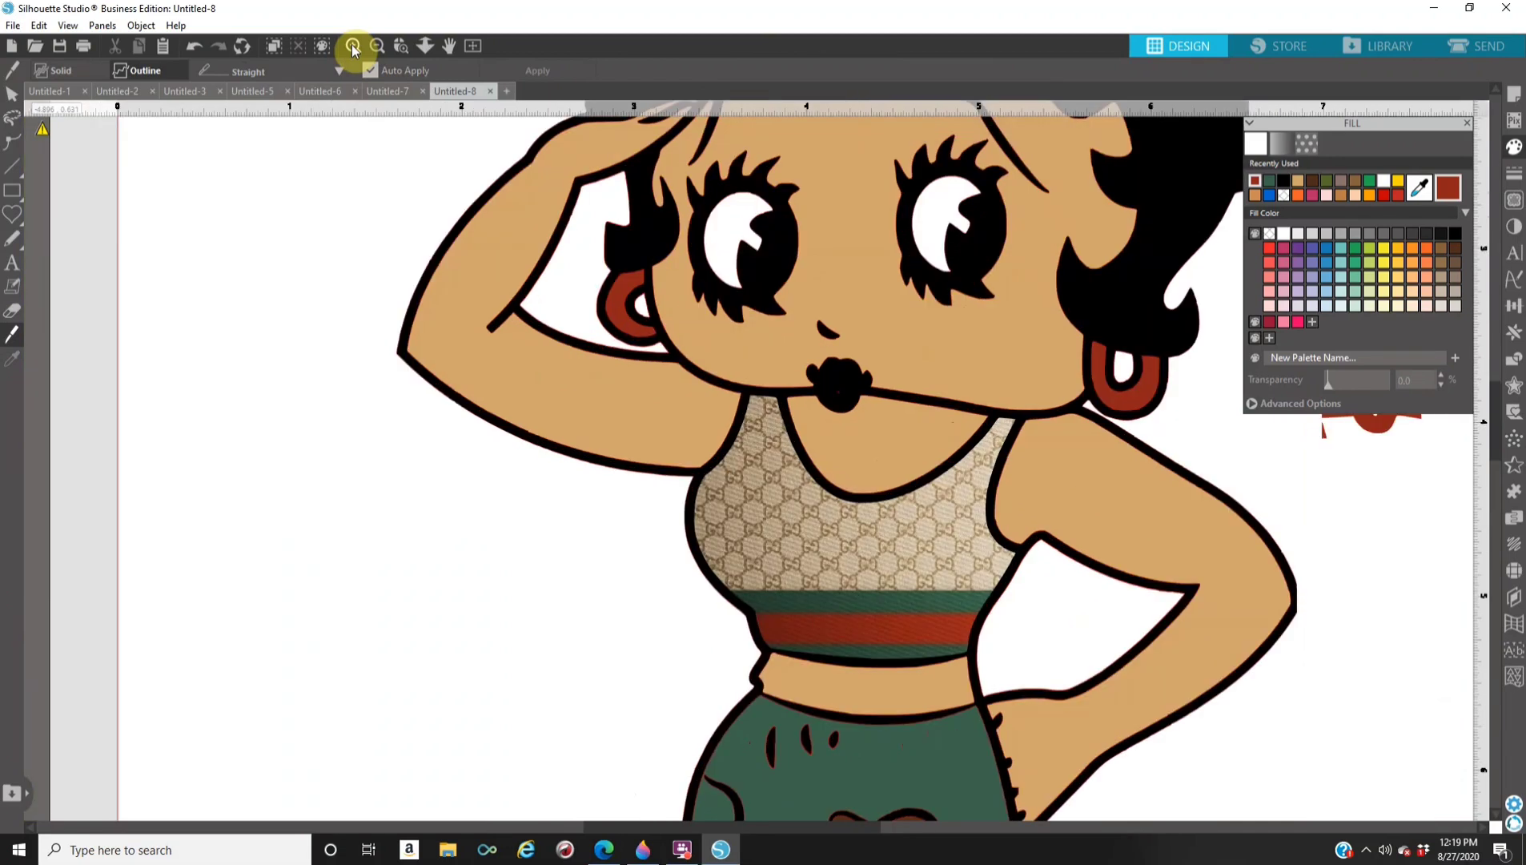
{"action": "left_click_drag", "start_coordinate": [705, 831], "coordinate": [894, 841]}
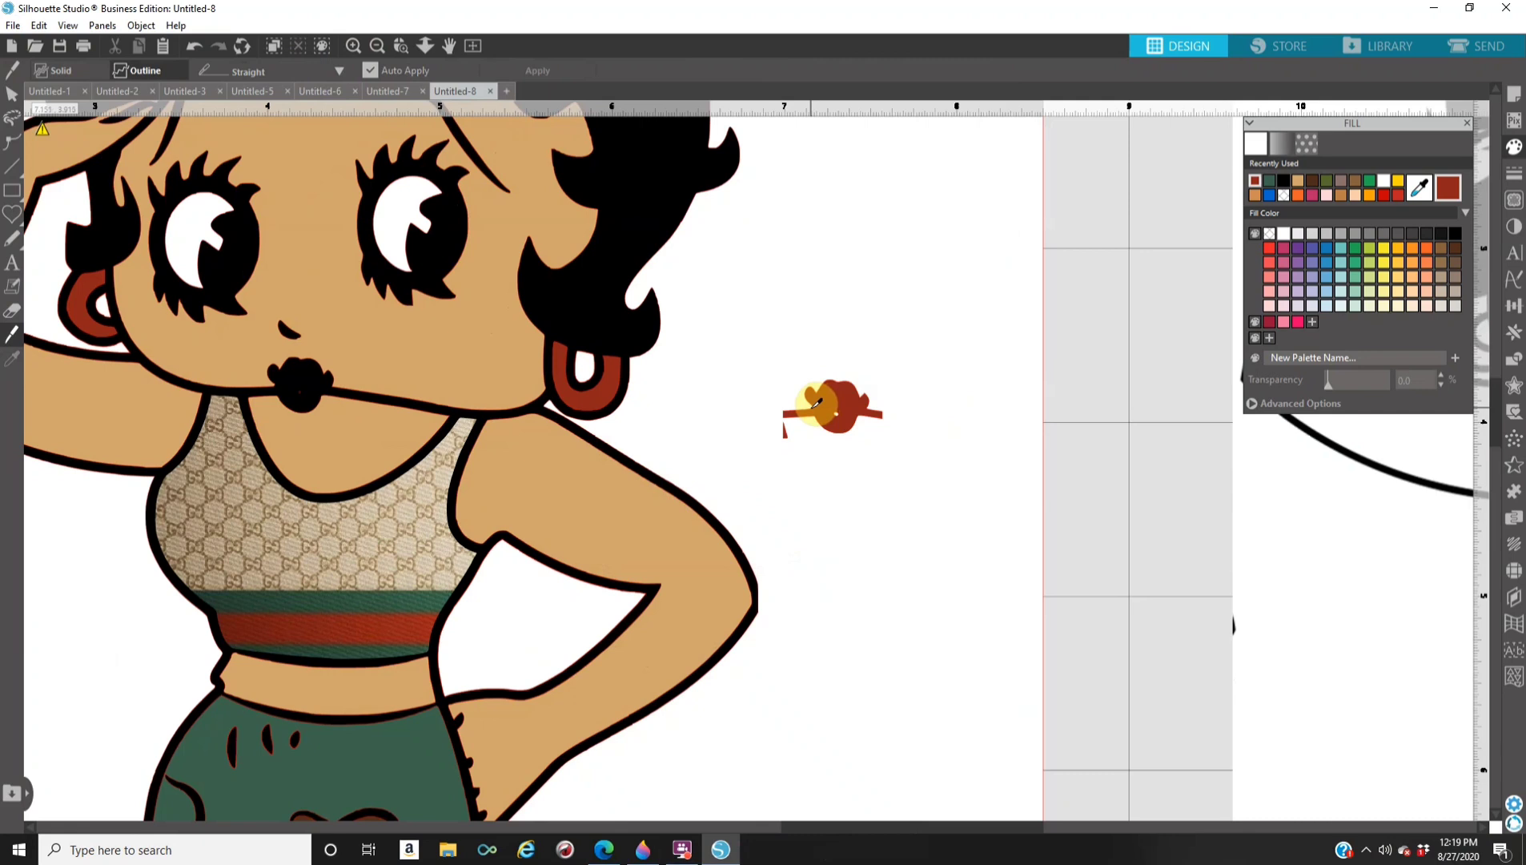
{"action": "left_click_drag", "start_coordinate": [819, 410], "coordinate": [776, 440]}
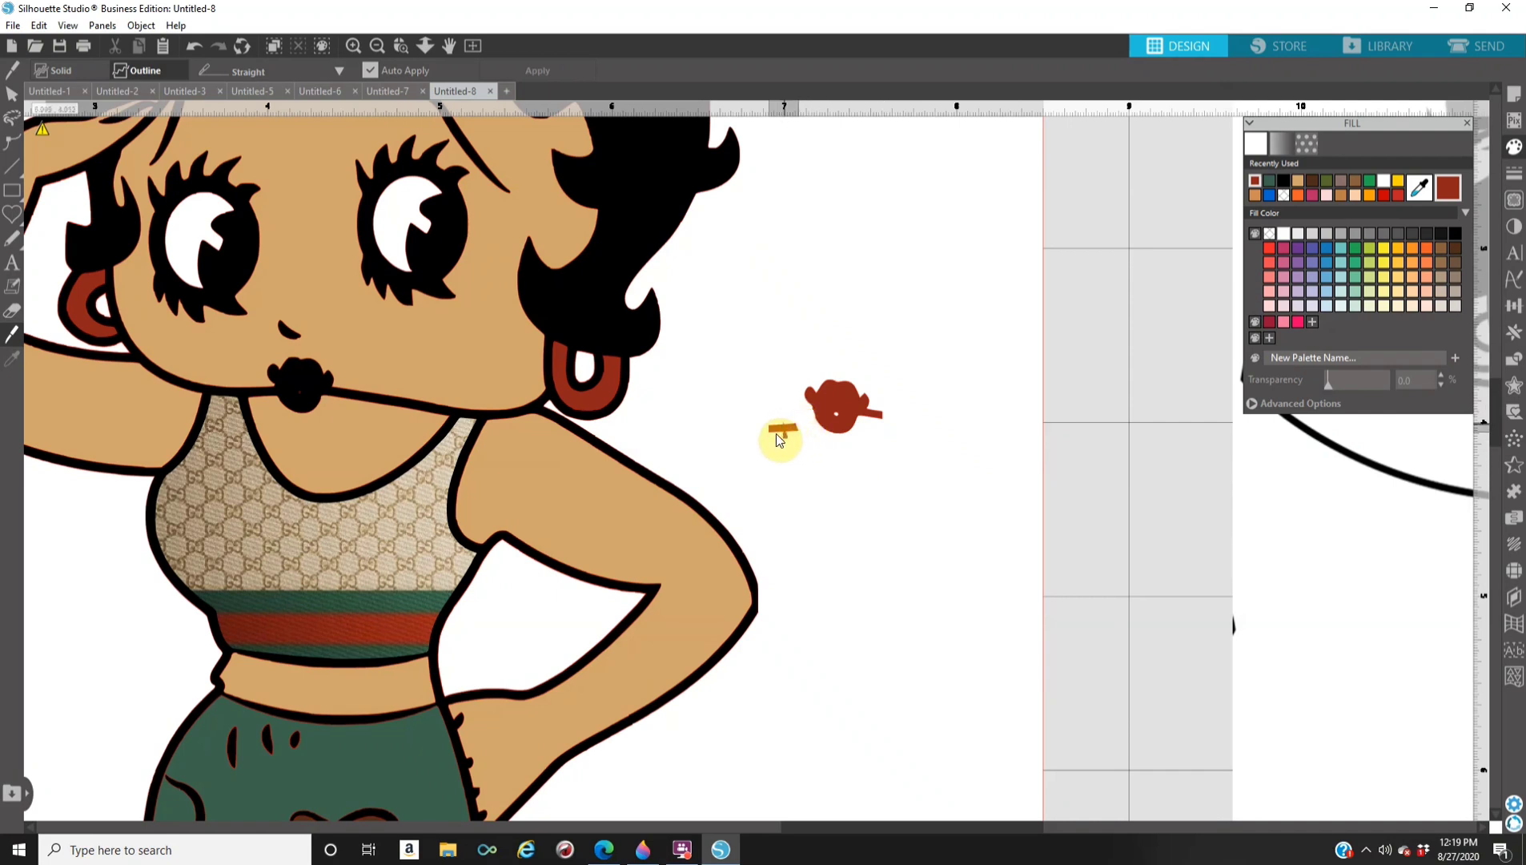
{"action": "key", "text": "v"}
{"action": "left_click", "coordinate": [786, 447]}
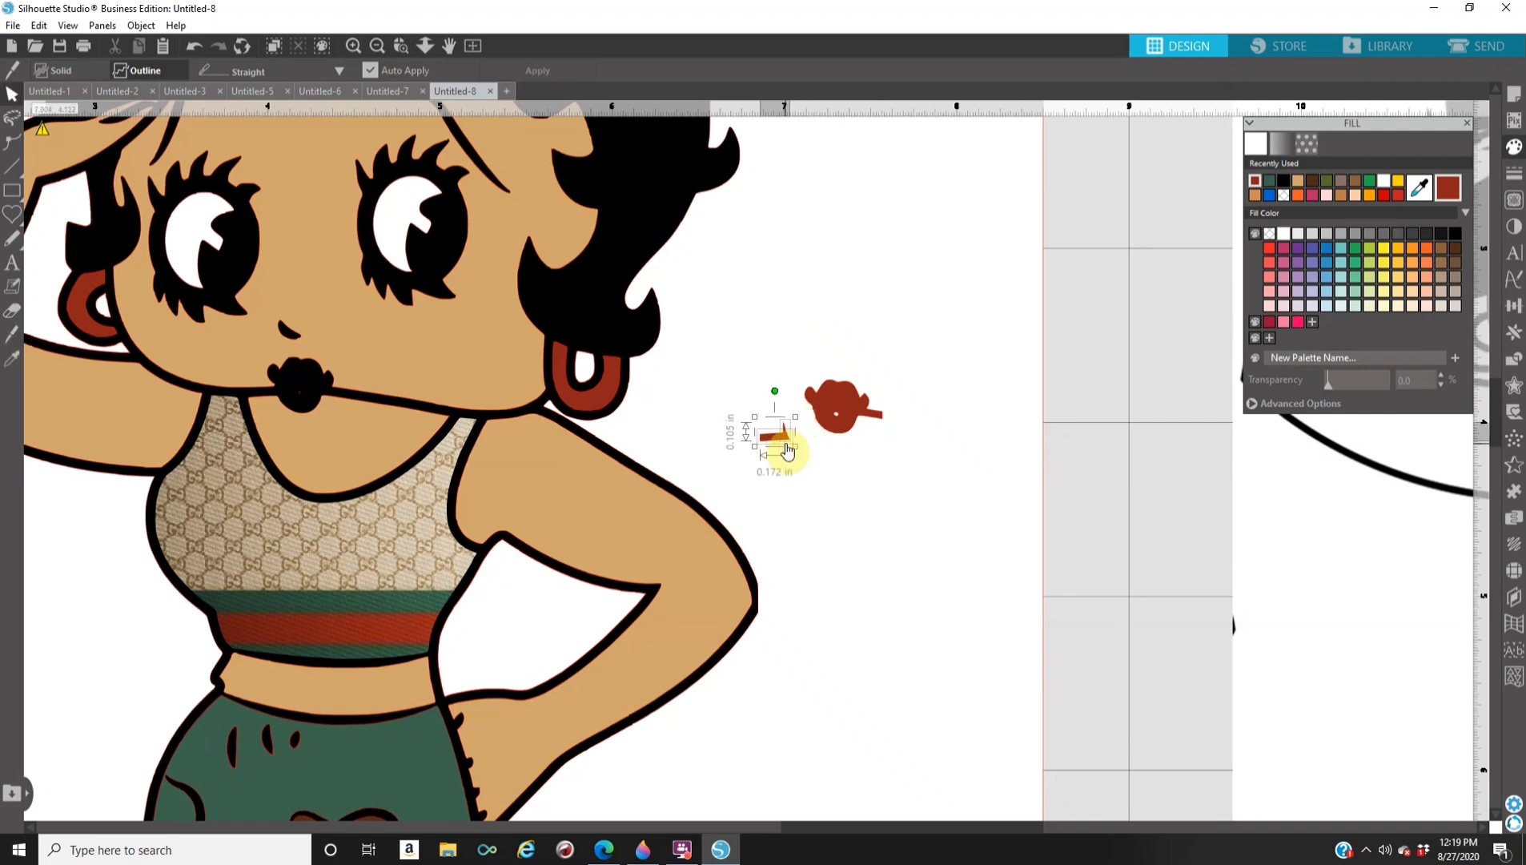
{"action": "key", "text": "Delete"}
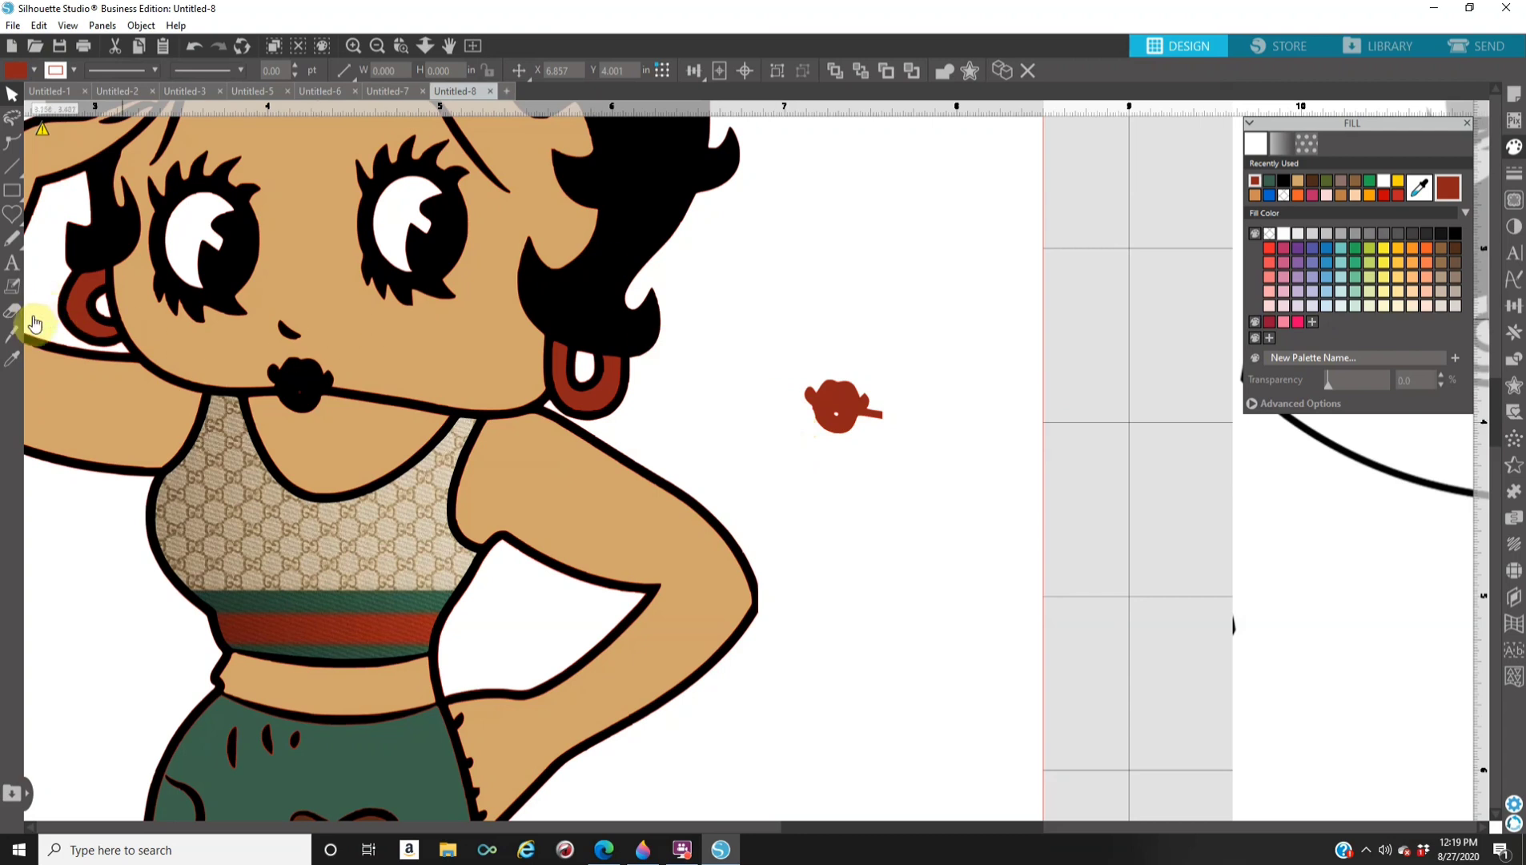
Cut the stray line off the other side of the red lip shape with the Knife tool and delete the loose piece.
{"action": "left_click", "coordinate": [14, 338]}
{"action": "left_click_drag", "start_coordinate": [850, 401], "coordinate": [873, 410]}
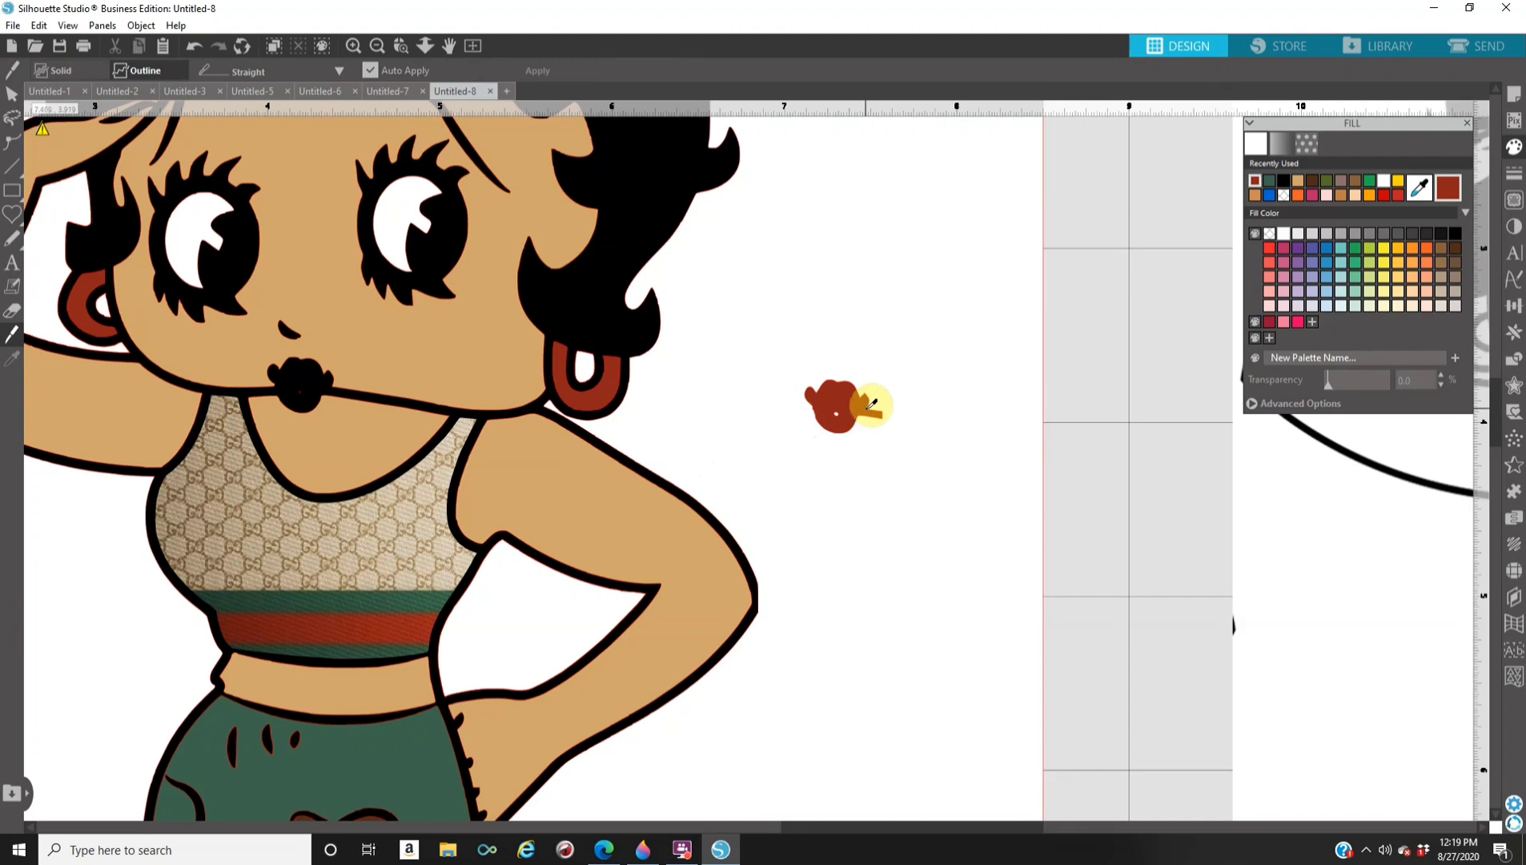
{"action": "left_click_drag", "start_coordinate": [870, 405], "coordinate": [865, 409]}
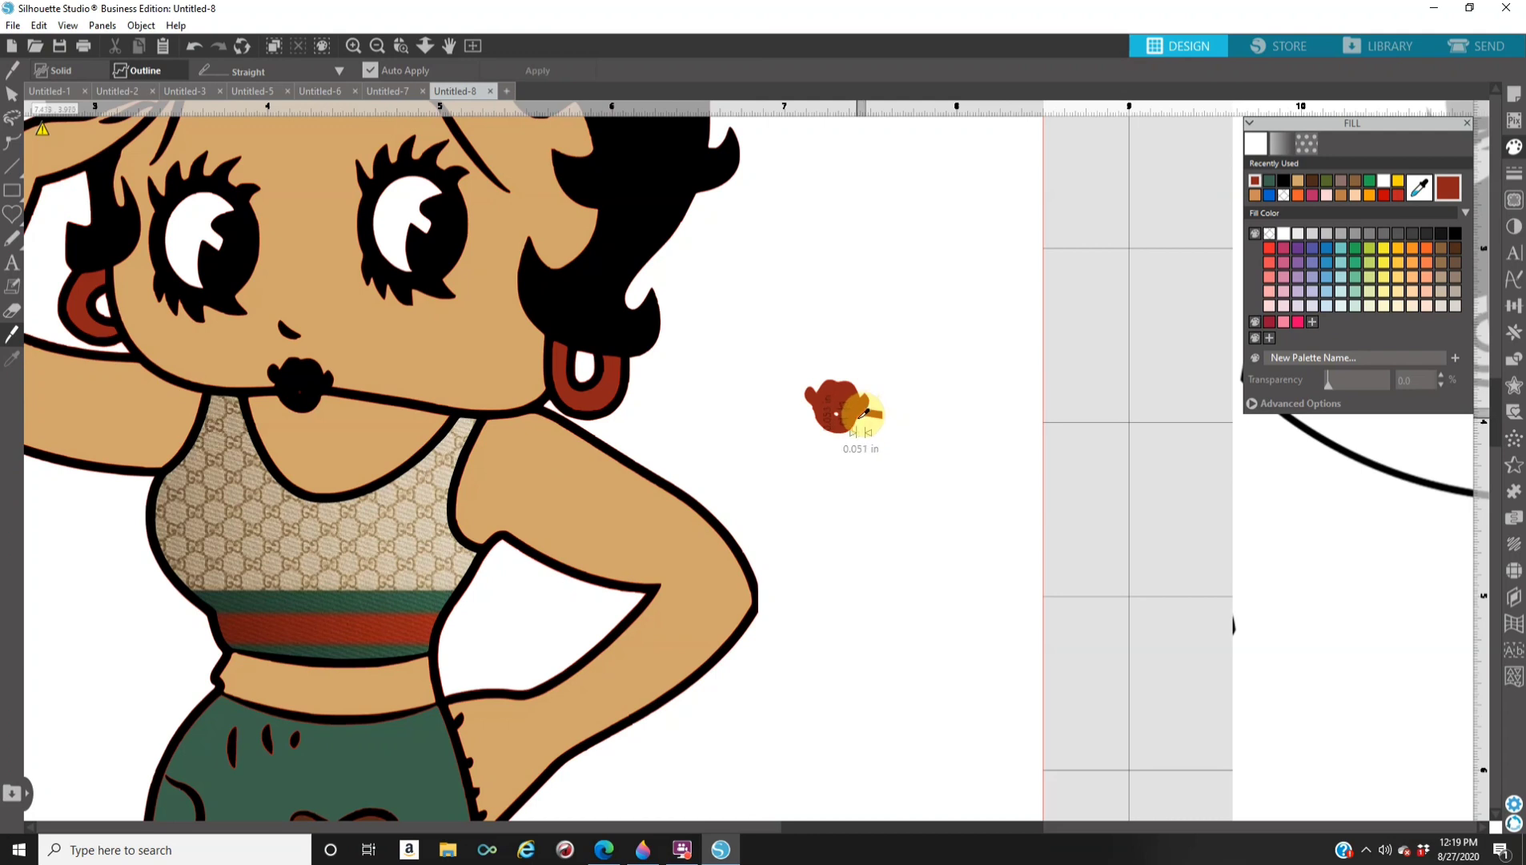
{"action": "left_click_drag", "start_coordinate": [865, 412], "coordinate": [861, 433]}
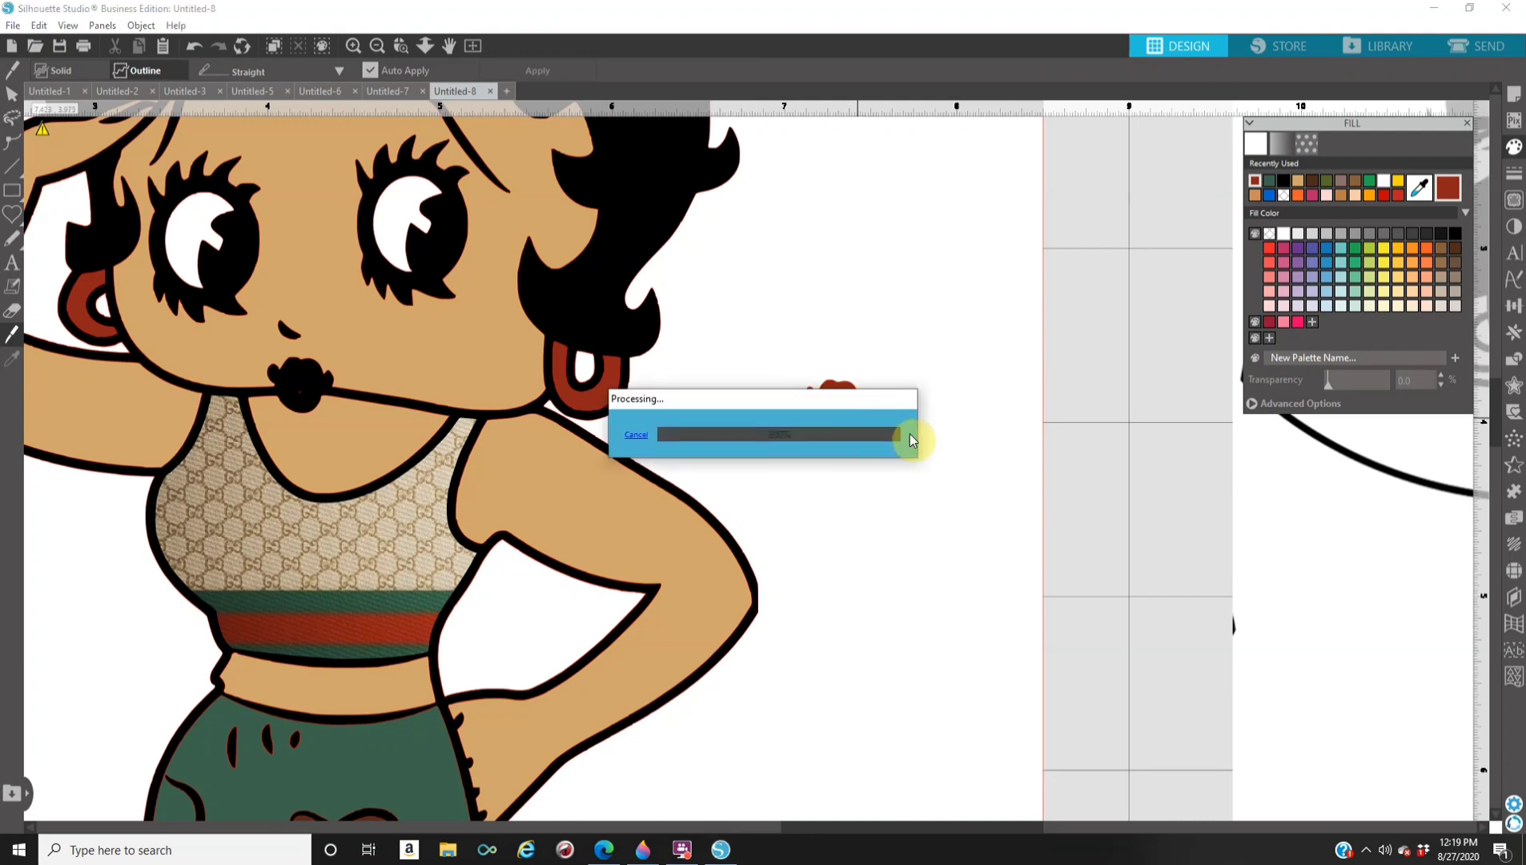
{"action": "left_click_drag", "start_coordinate": [881, 441], "coordinate": [896, 445]}
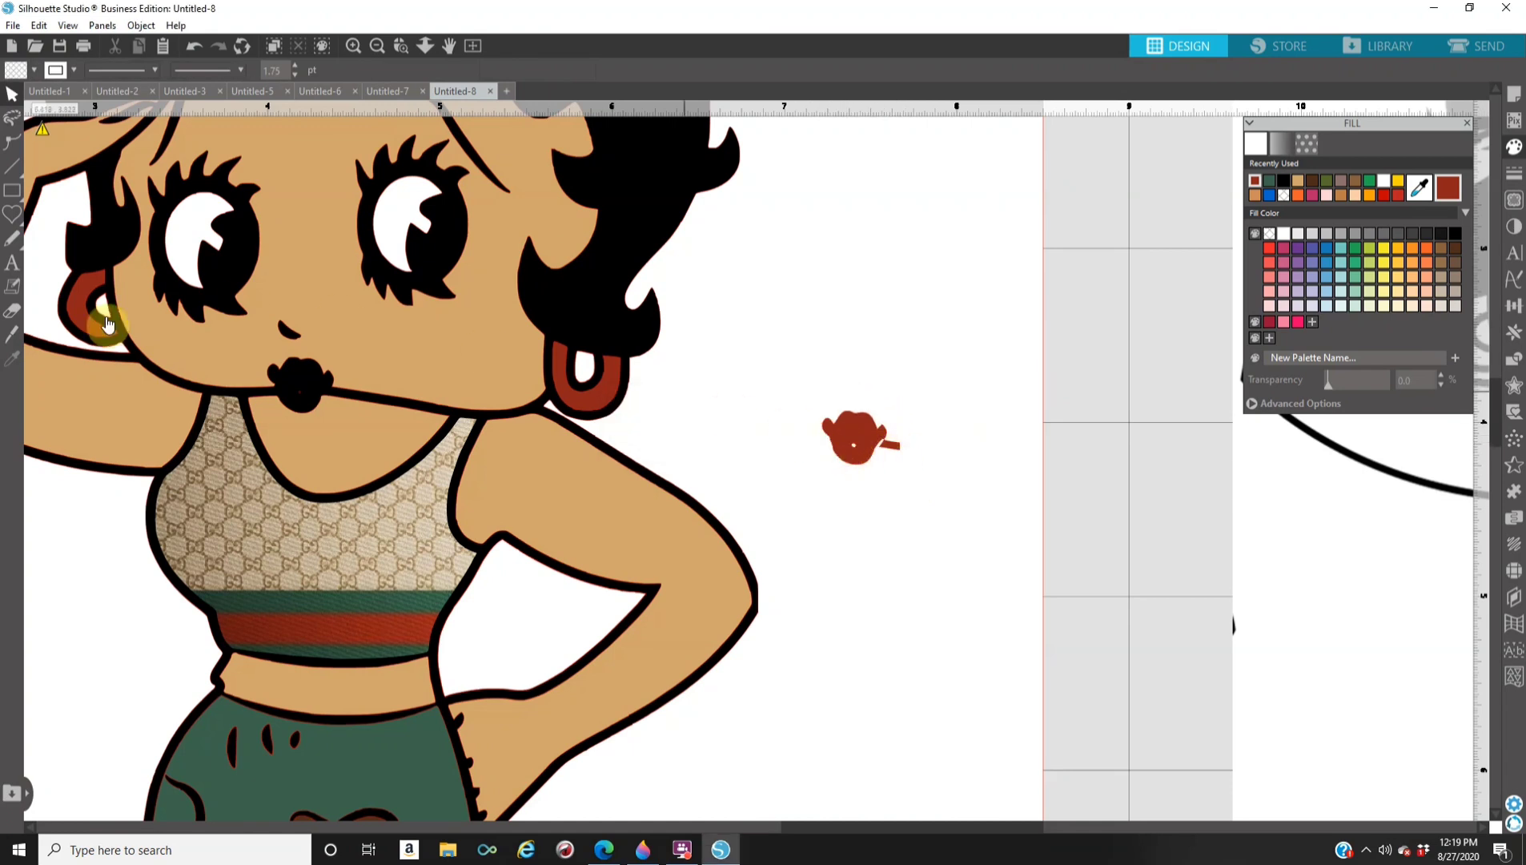
{"action": "left_click", "coordinate": [16, 337]}
{"action": "left_click_drag", "start_coordinate": [881, 439], "coordinate": [899, 427]}
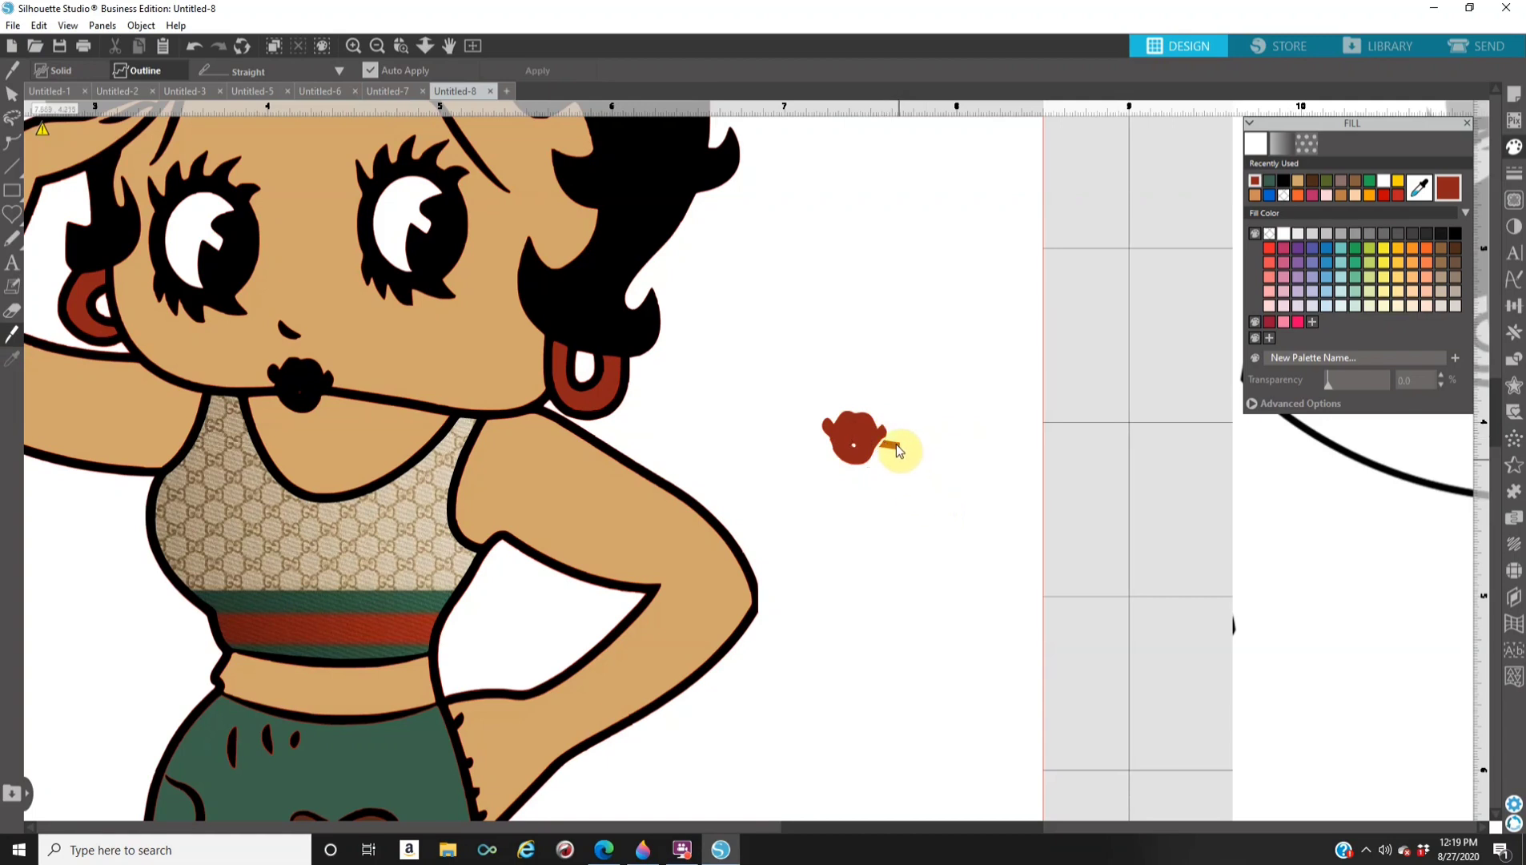
{"action": "left_click", "coordinate": [901, 497]}
{"action": "key", "text": "v"}
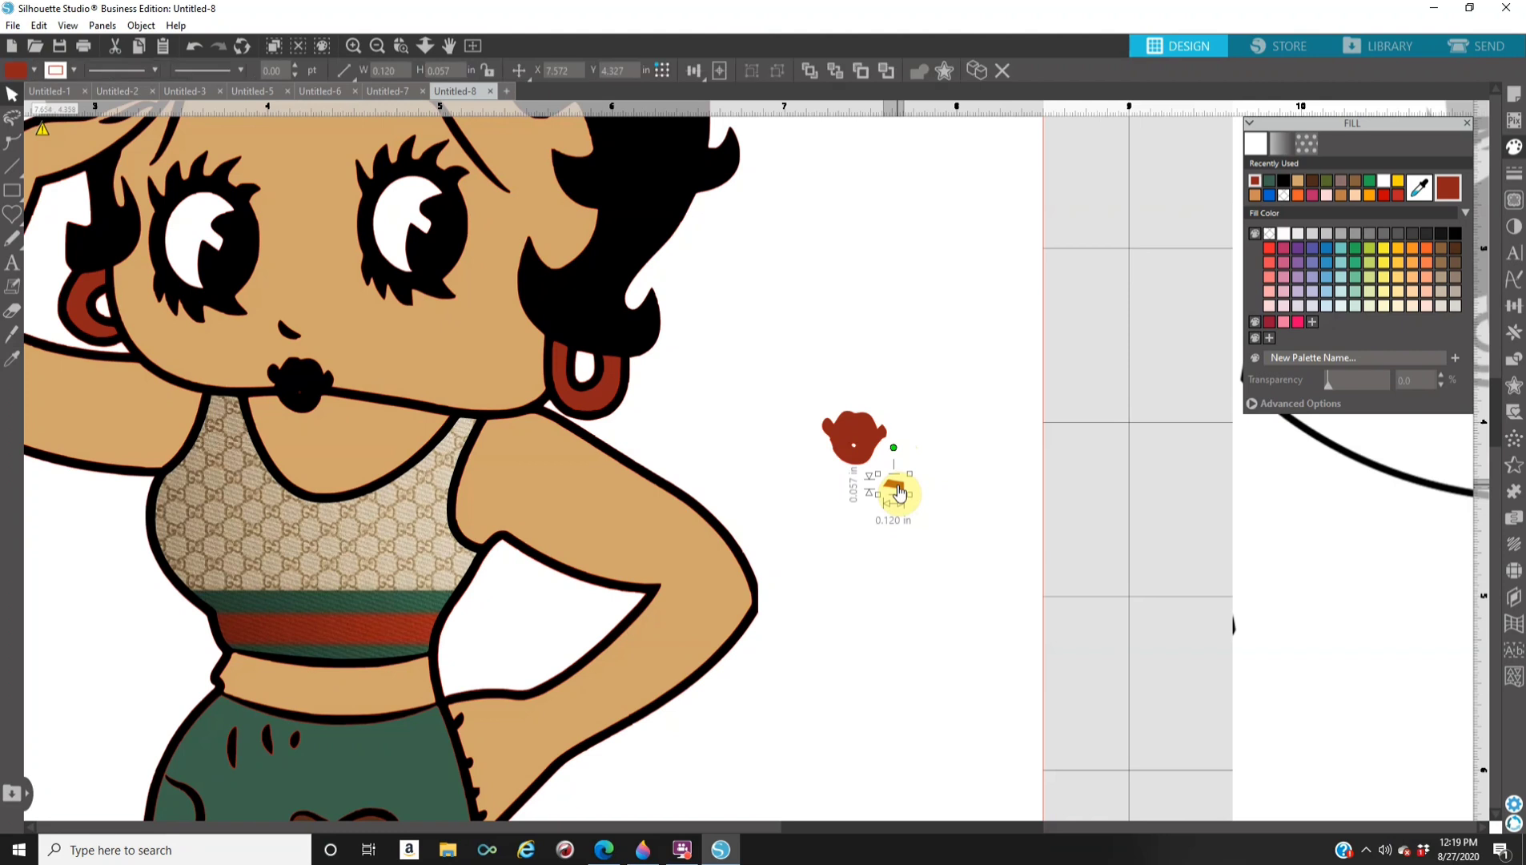
{"action": "key", "text": "Delete"}
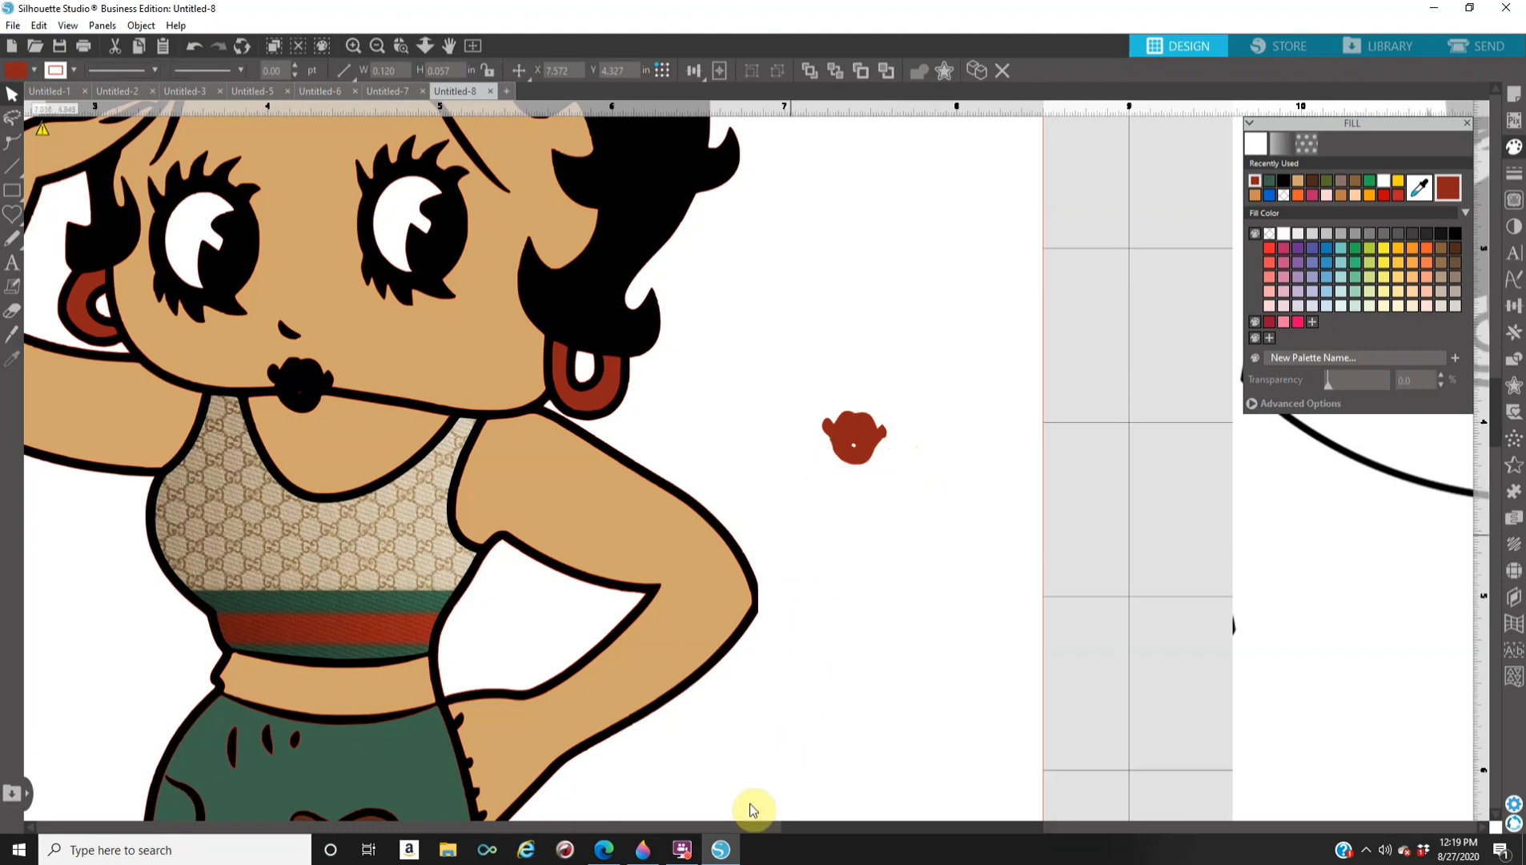
Place the red lip shape over the coloured figure's black mouth and recolour it with the recently used bright red.
{"action": "left_click_drag", "start_coordinate": [792, 829], "coordinate": [741, 828]}
{"action": "left_click_drag", "start_coordinate": [1105, 431], "coordinate": [556, 383]}
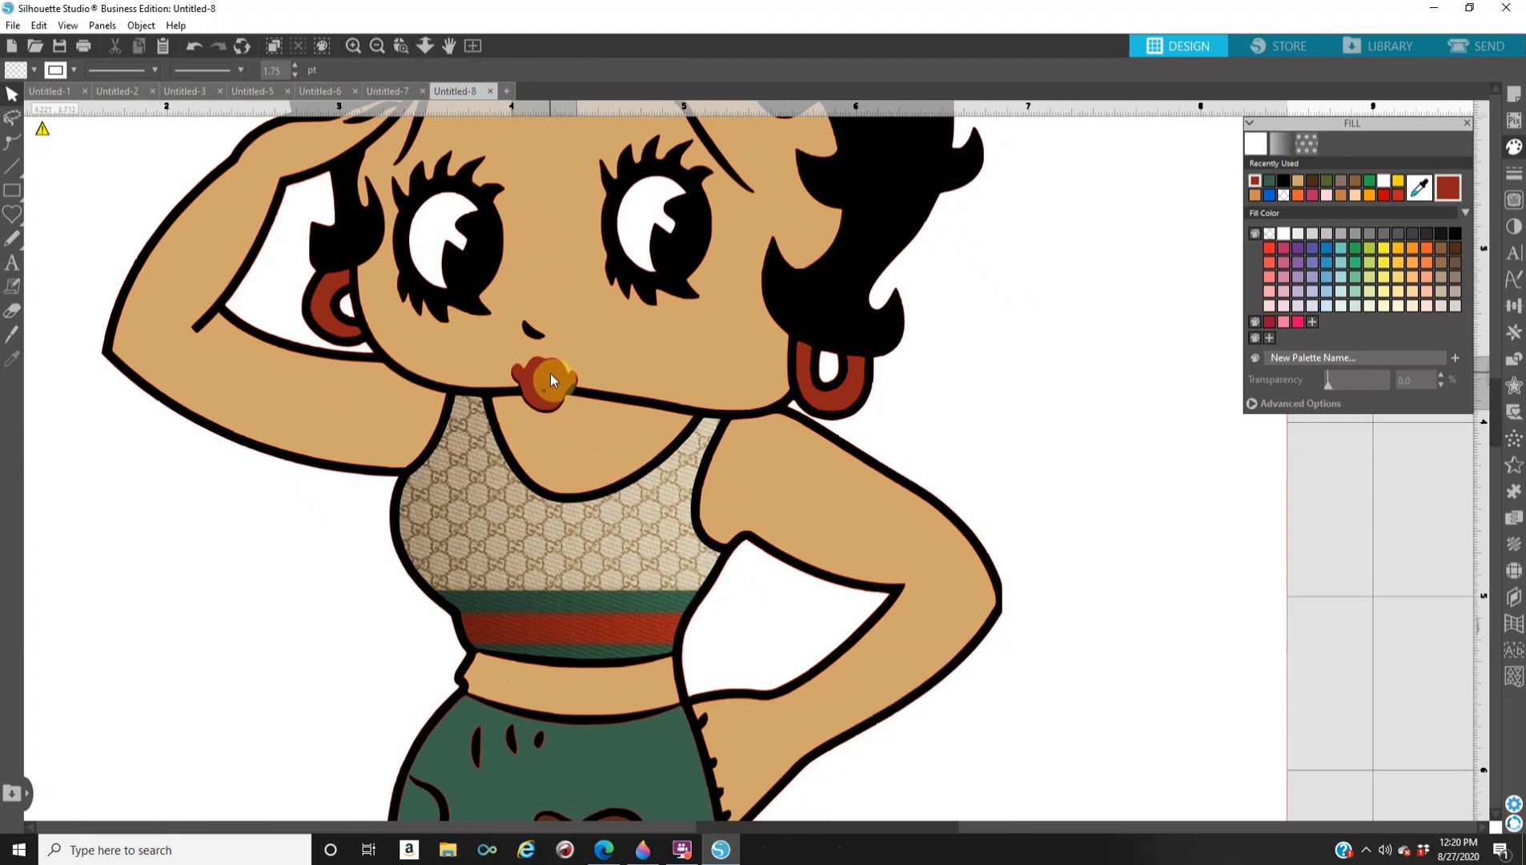
{"action": "left_click_drag", "start_coordinate": [551, 376], "coordinate": [551, 376]}
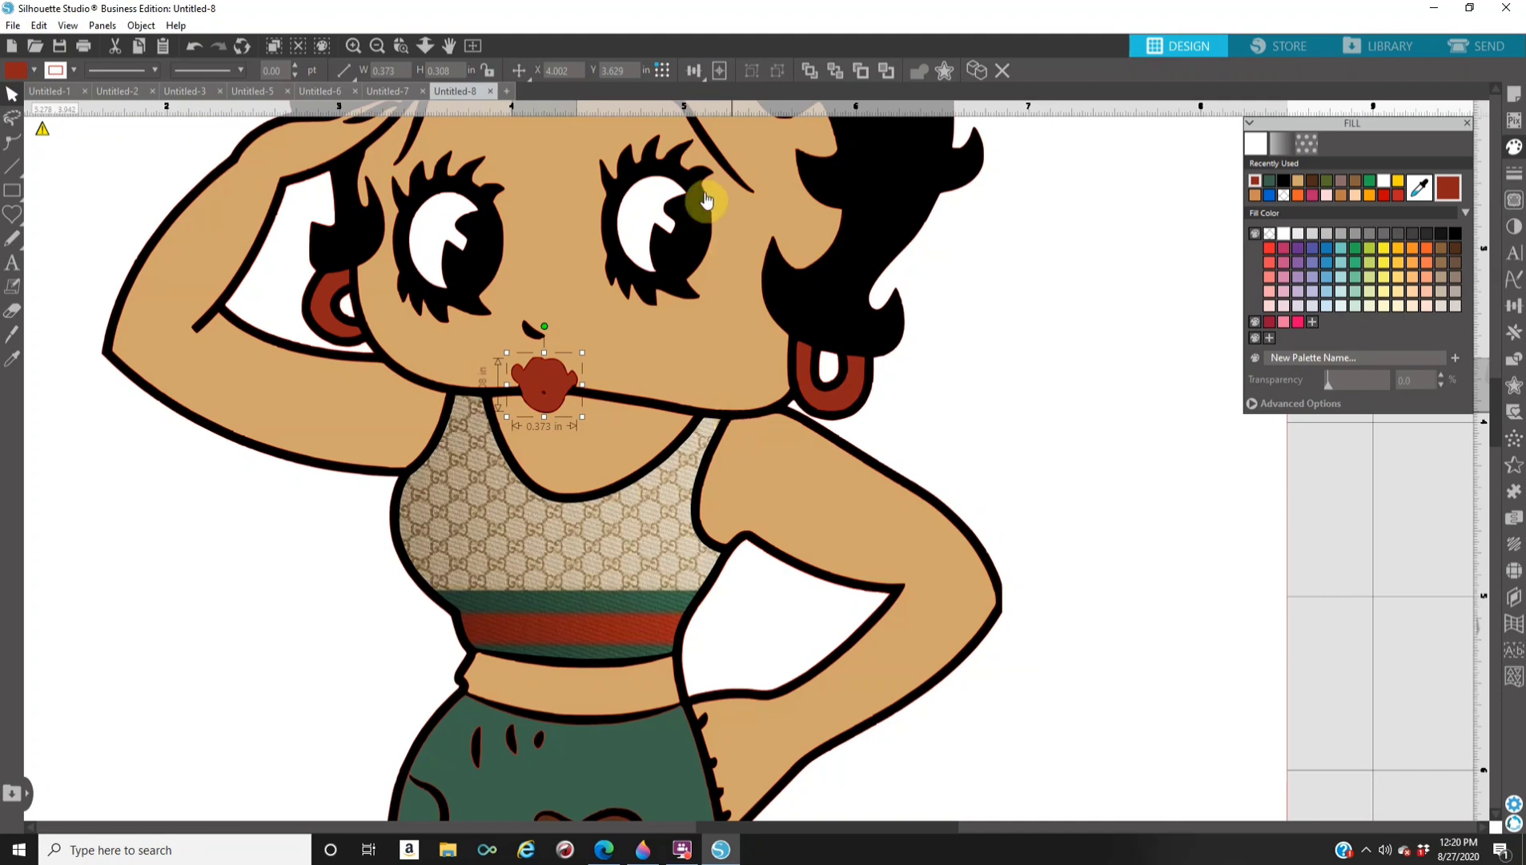
{"action": "left_click", "coordinate": [377, 46]}
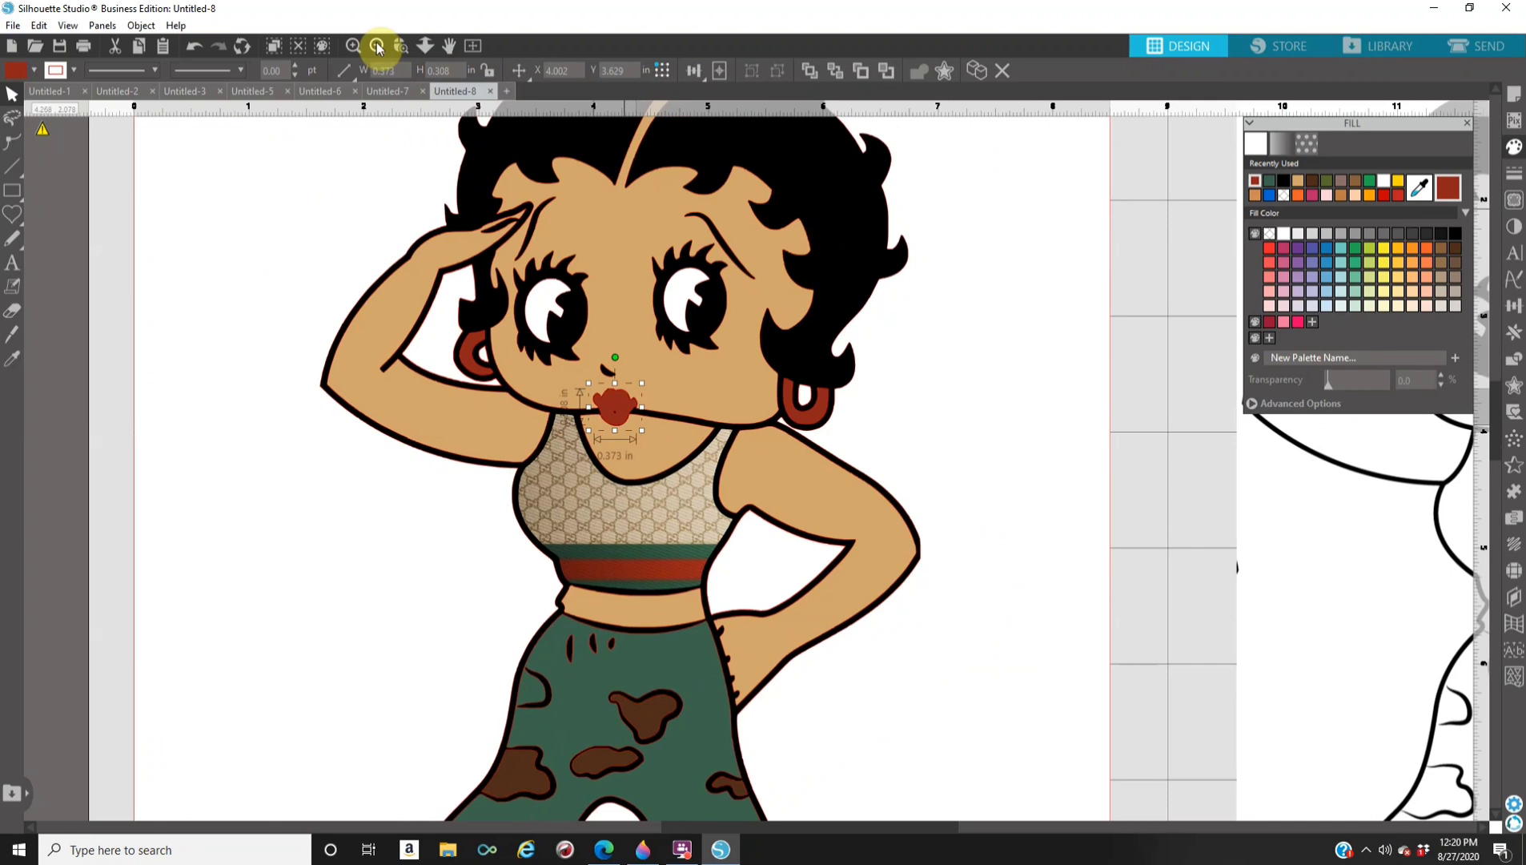
{"action": "left_click", "coordinate": [378, 47]}
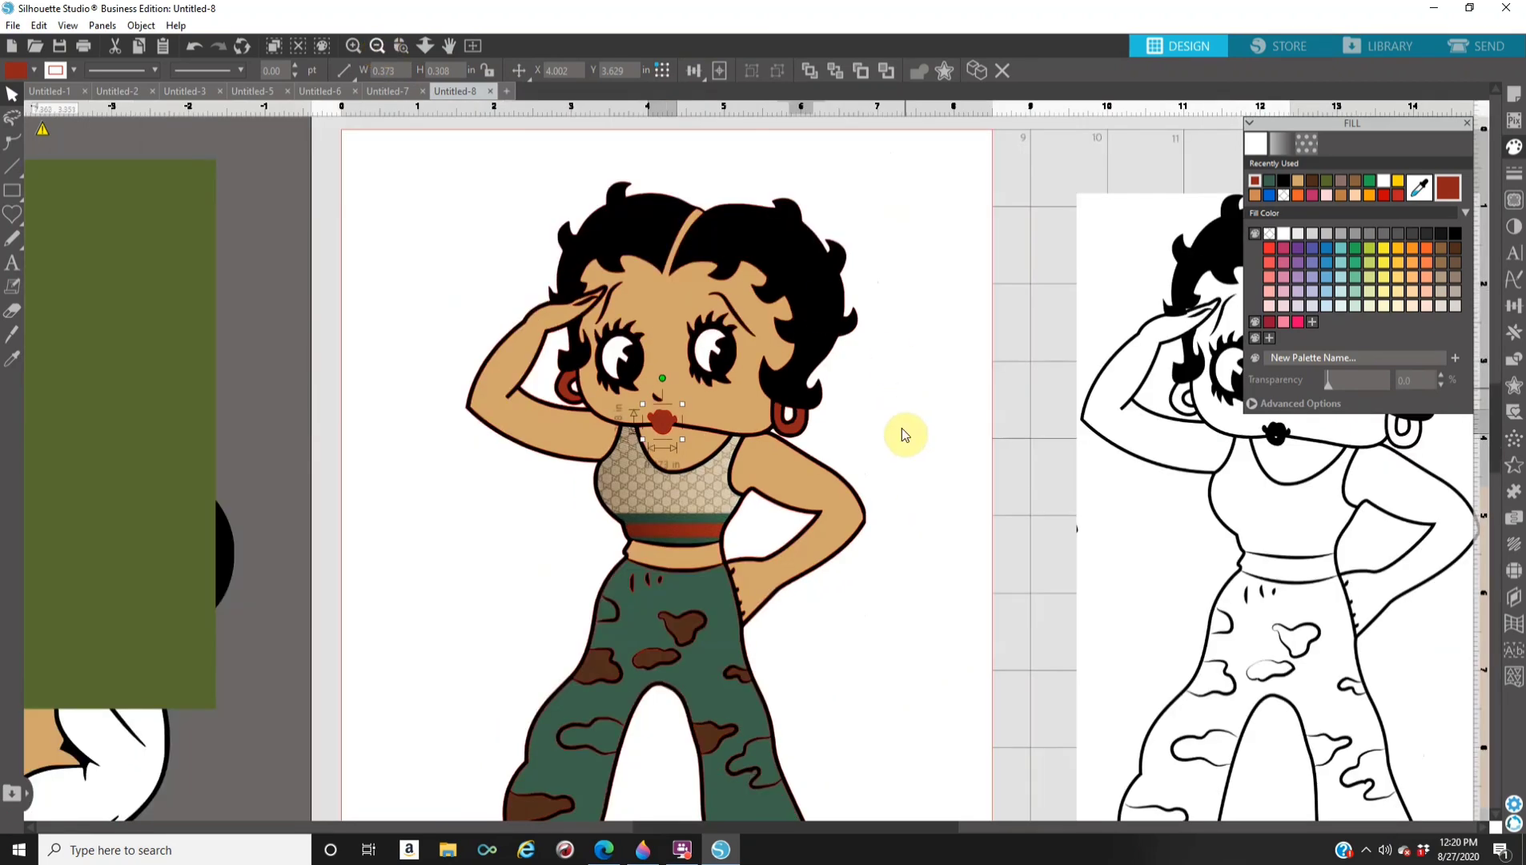
{"action": "left_click", "coordinate": [1390, 196]}
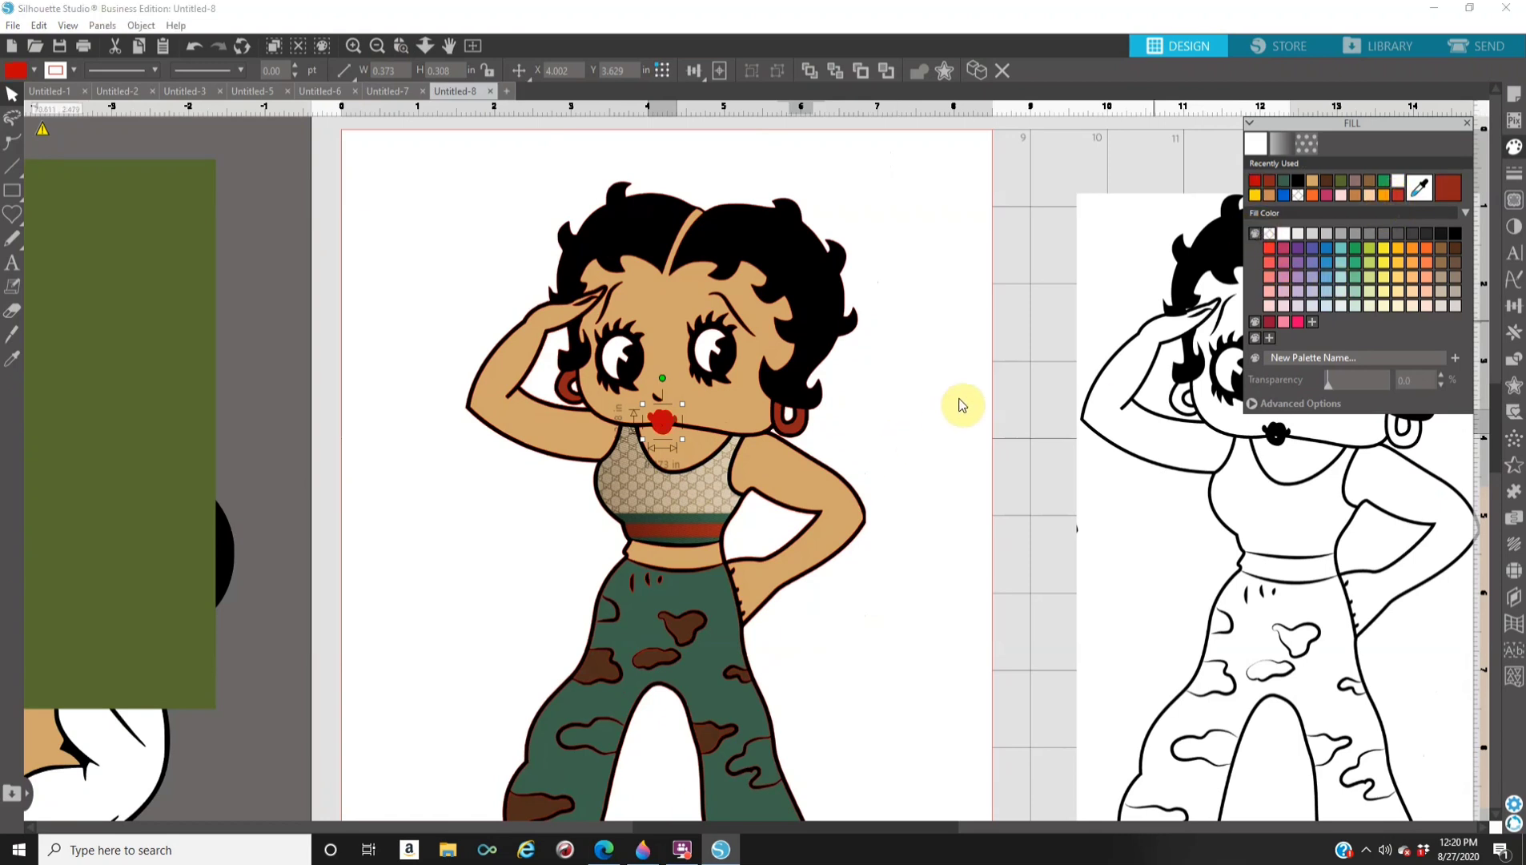
Move the lip shape off the figure's mouth to the page edge and delete it.
{"action": "left_click_drag", "start_coordinate": [667, 417], "coordinate": [1006, 429]}
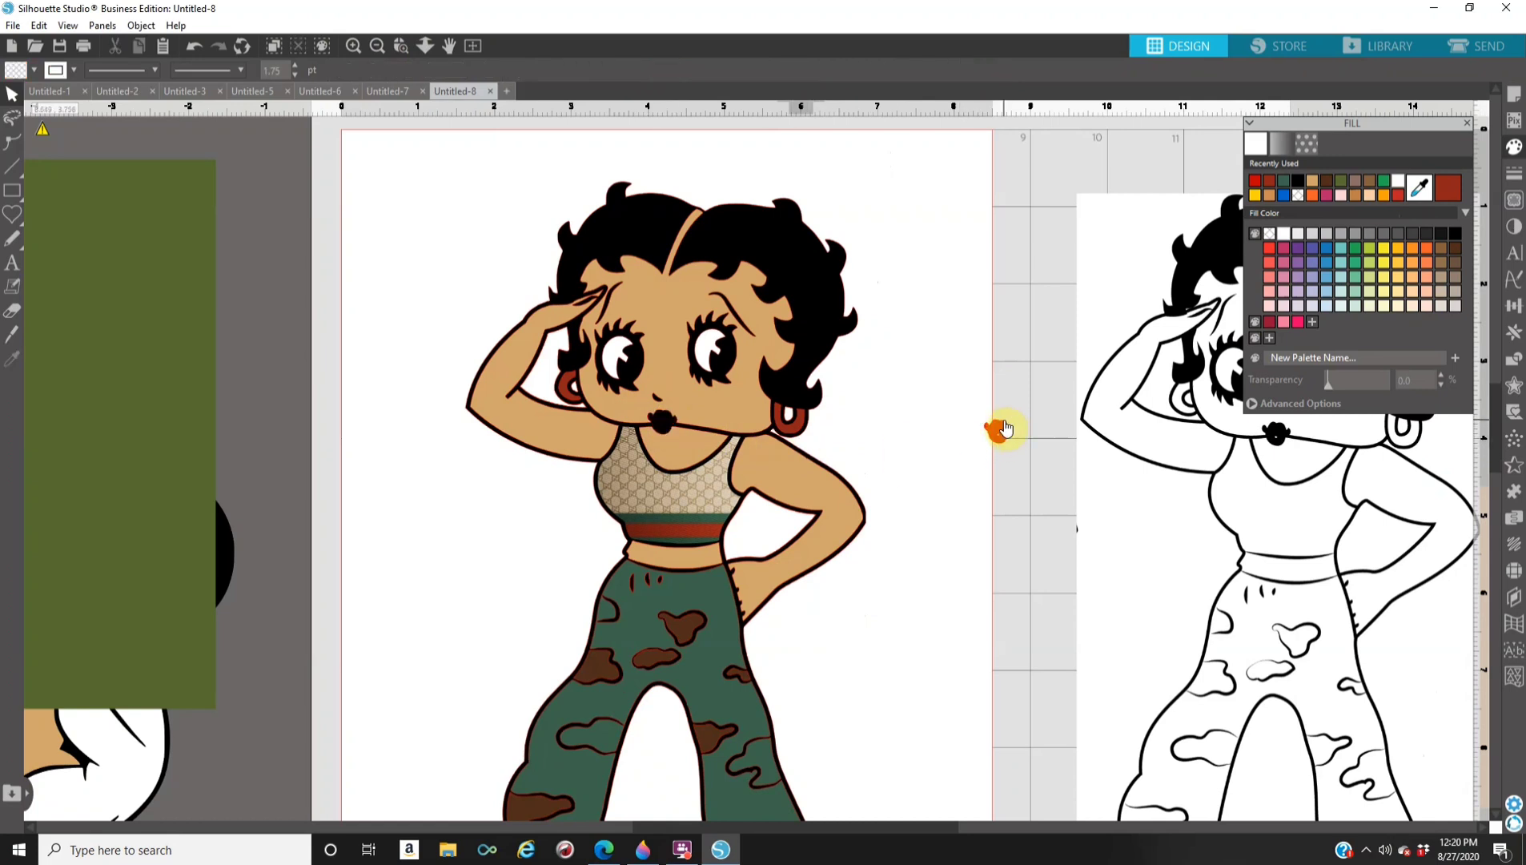
{"action": "left_click", "coordinate": [1006, 435]}
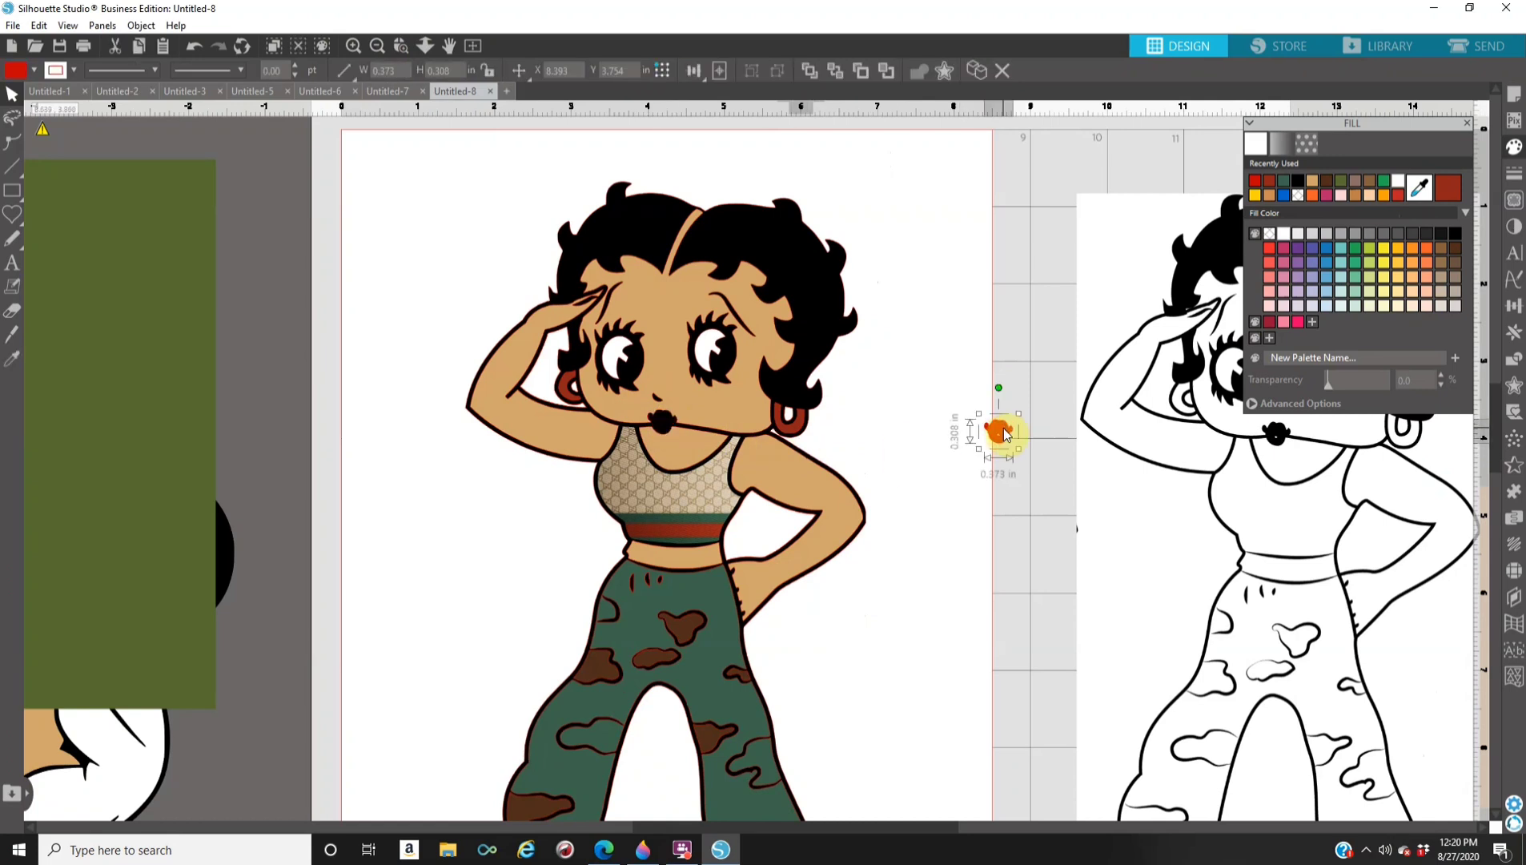
{"action": "key", "text": "Delete"}
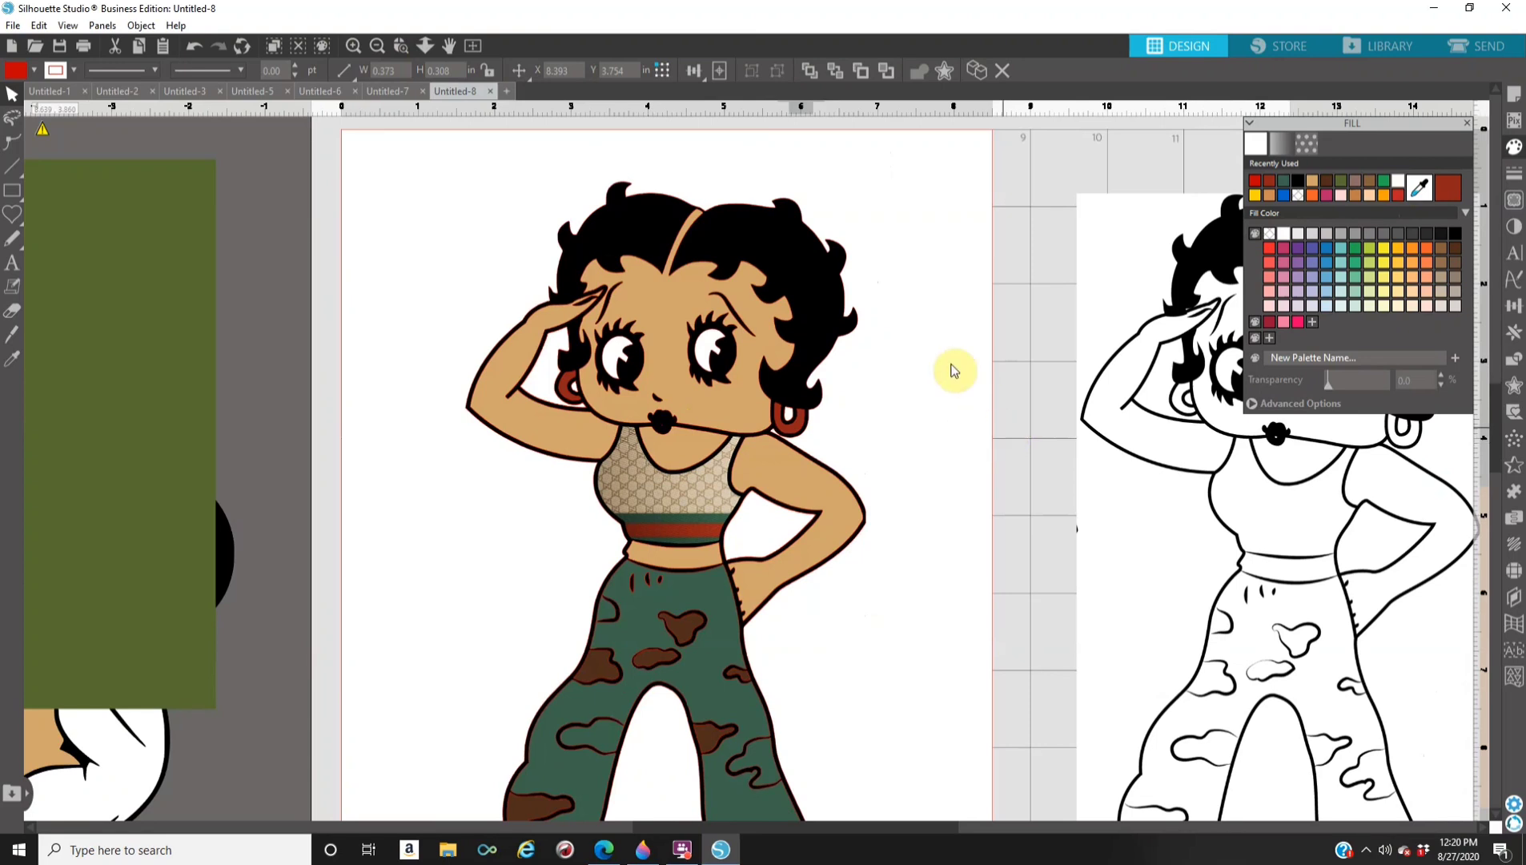
Select all parts of the coloured figure and set their line colour to transparent.
{"action": "left_click", "coordinate": [377, 46]}
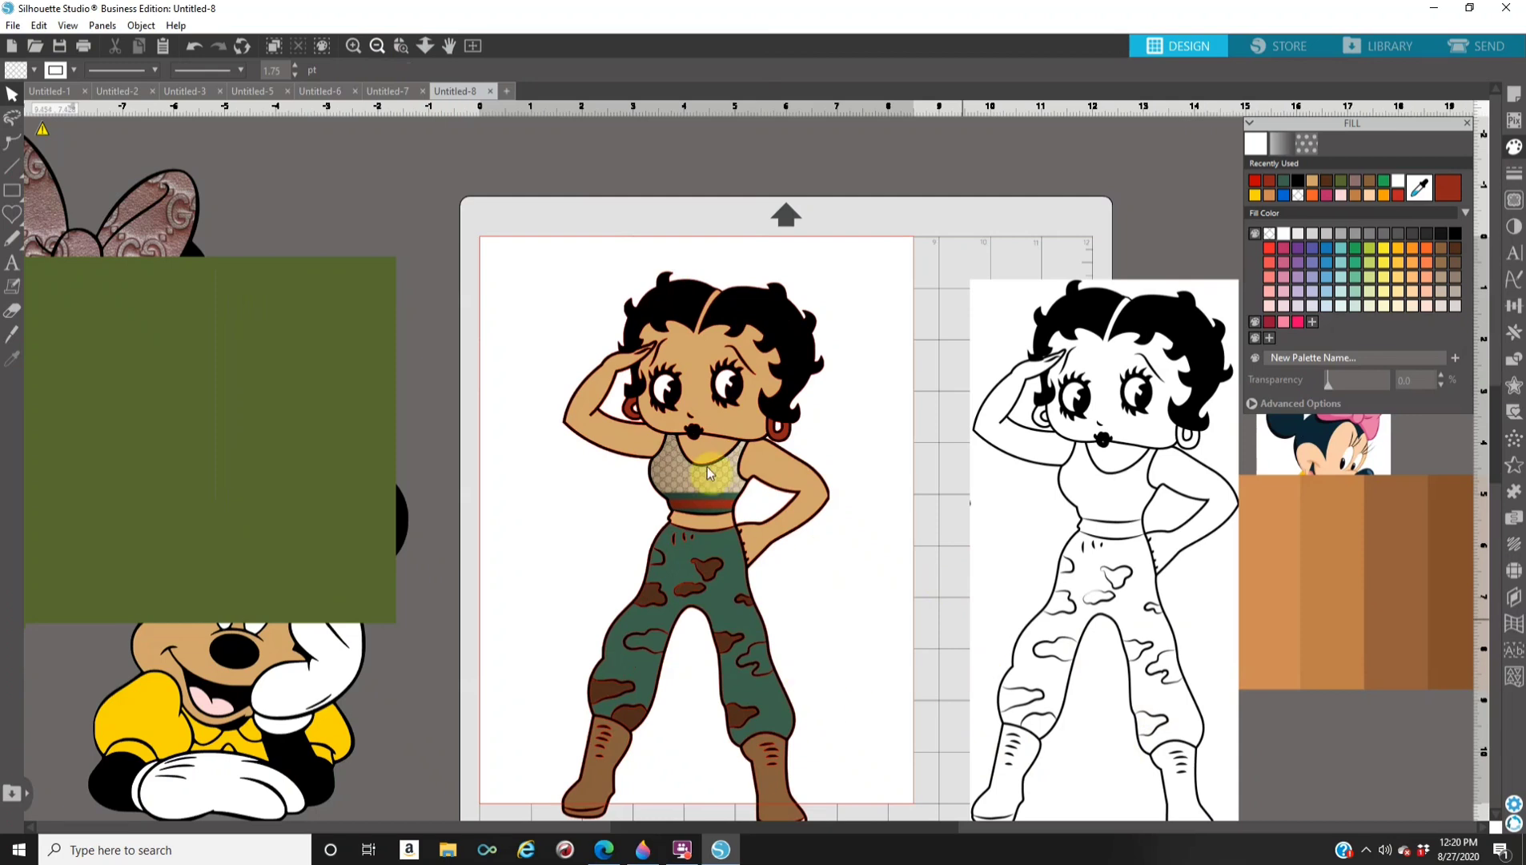
{"action": "left_click_drag", "start_coordinate": [512, 237], "coordinate": [850, 445]}
{"action": "left_click_drag", "start_coordinate": [895, 766], "coordinate": [893, 817]}
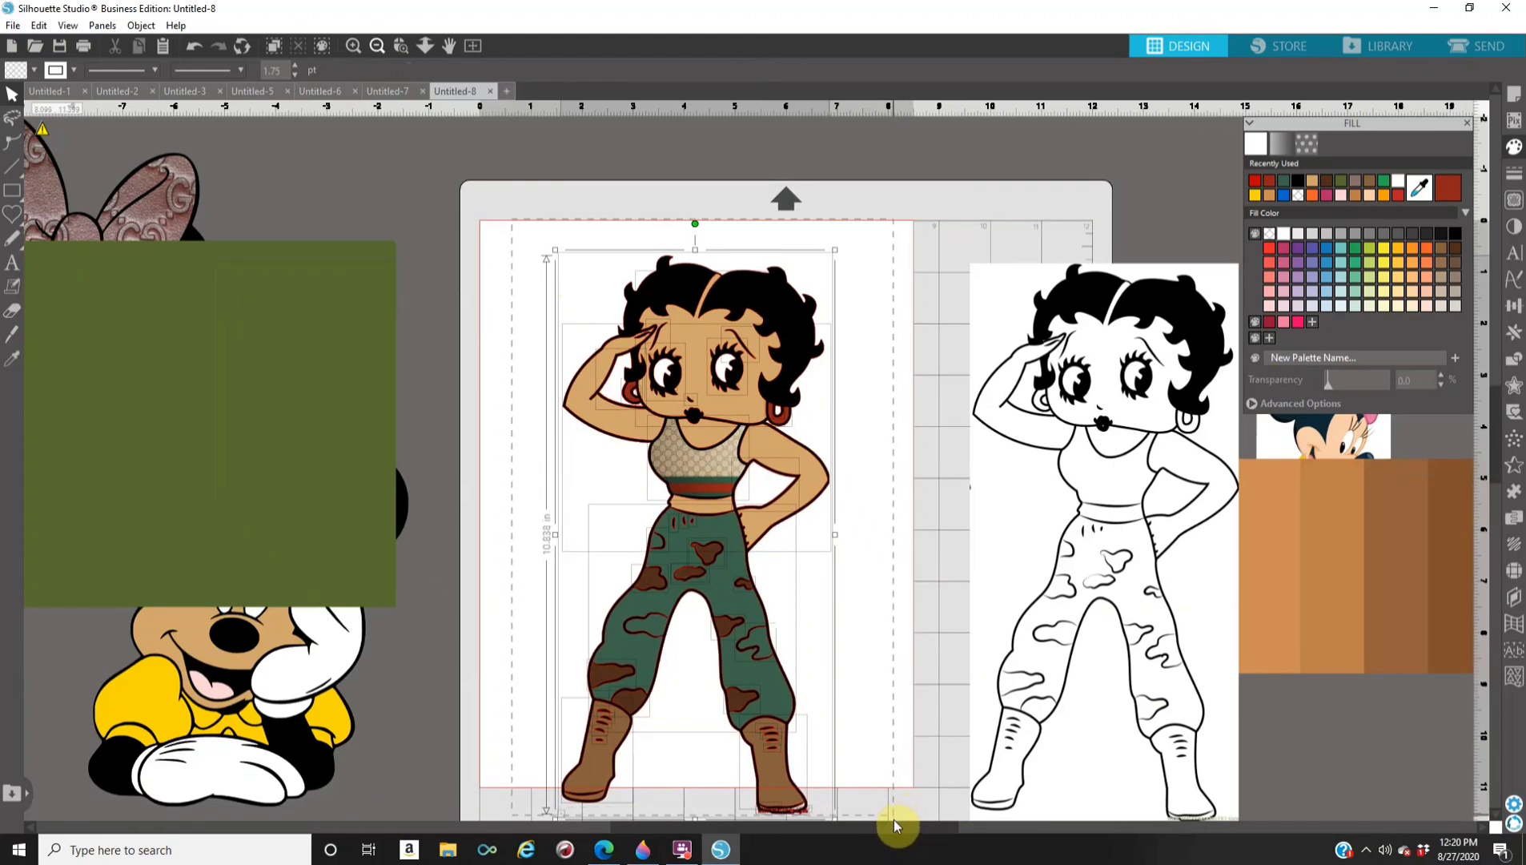
{"action": "left_click", "coordinate": [1509, 180]}
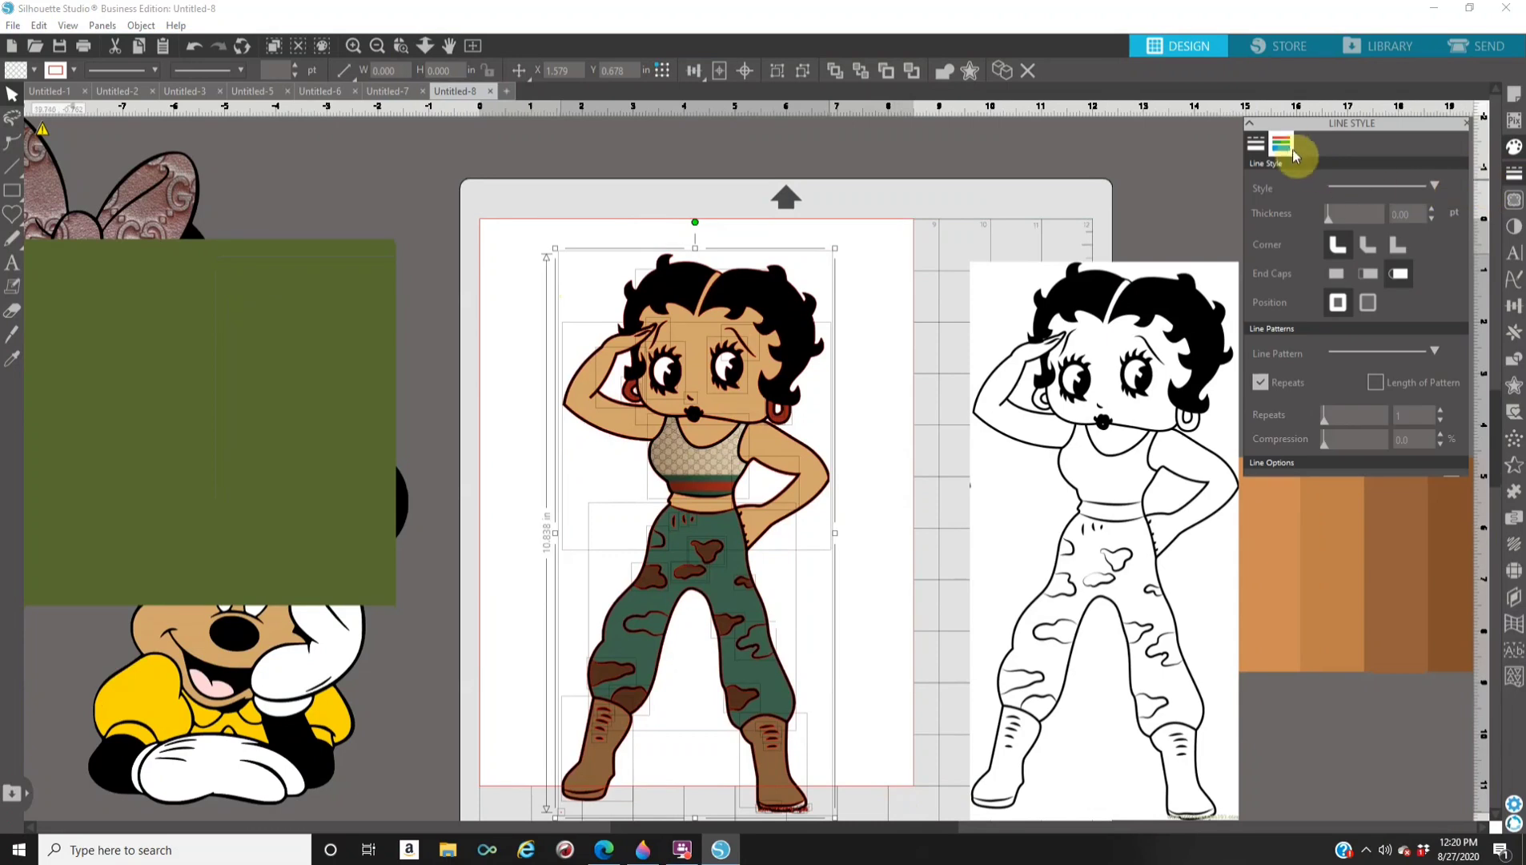
{"action": "left_click", "coordinate": [1283, 146]}
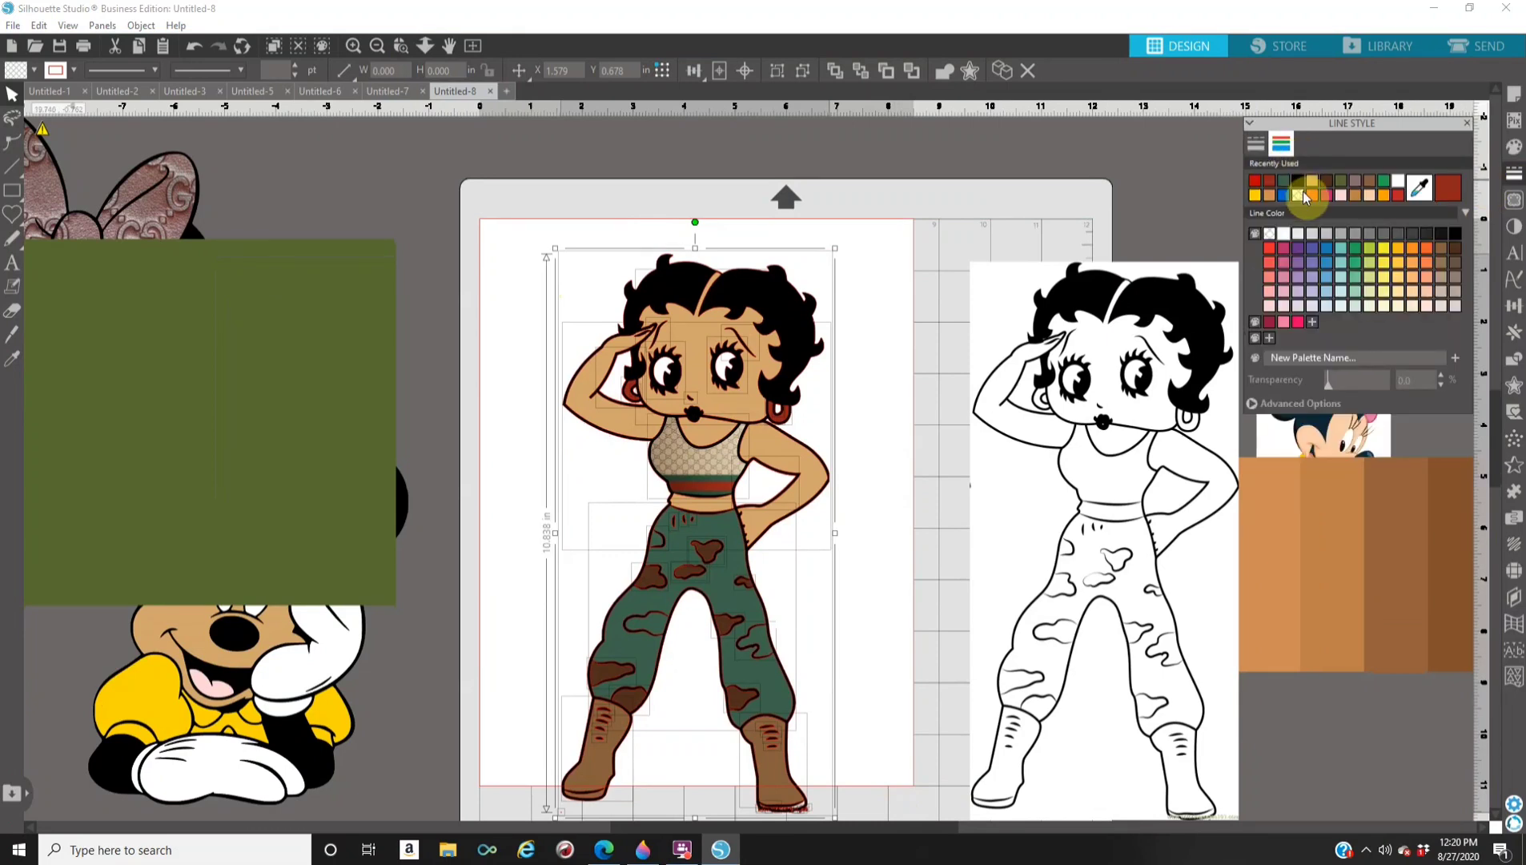
{"action": "left_click", "coordinate": [1296, 197]}
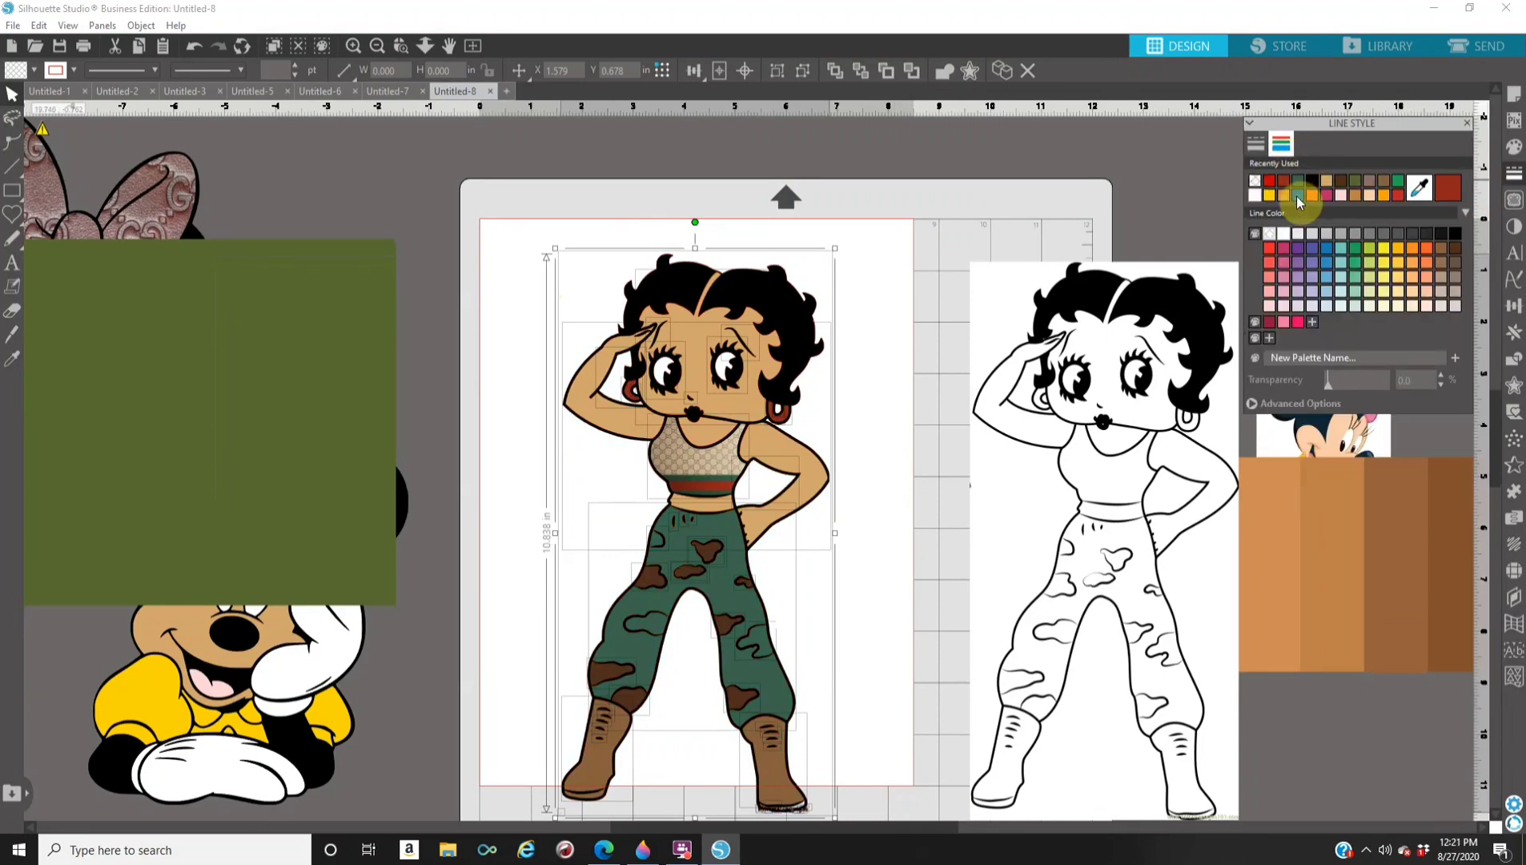
{"action": "left_click", "coordinate": [934, 605]}
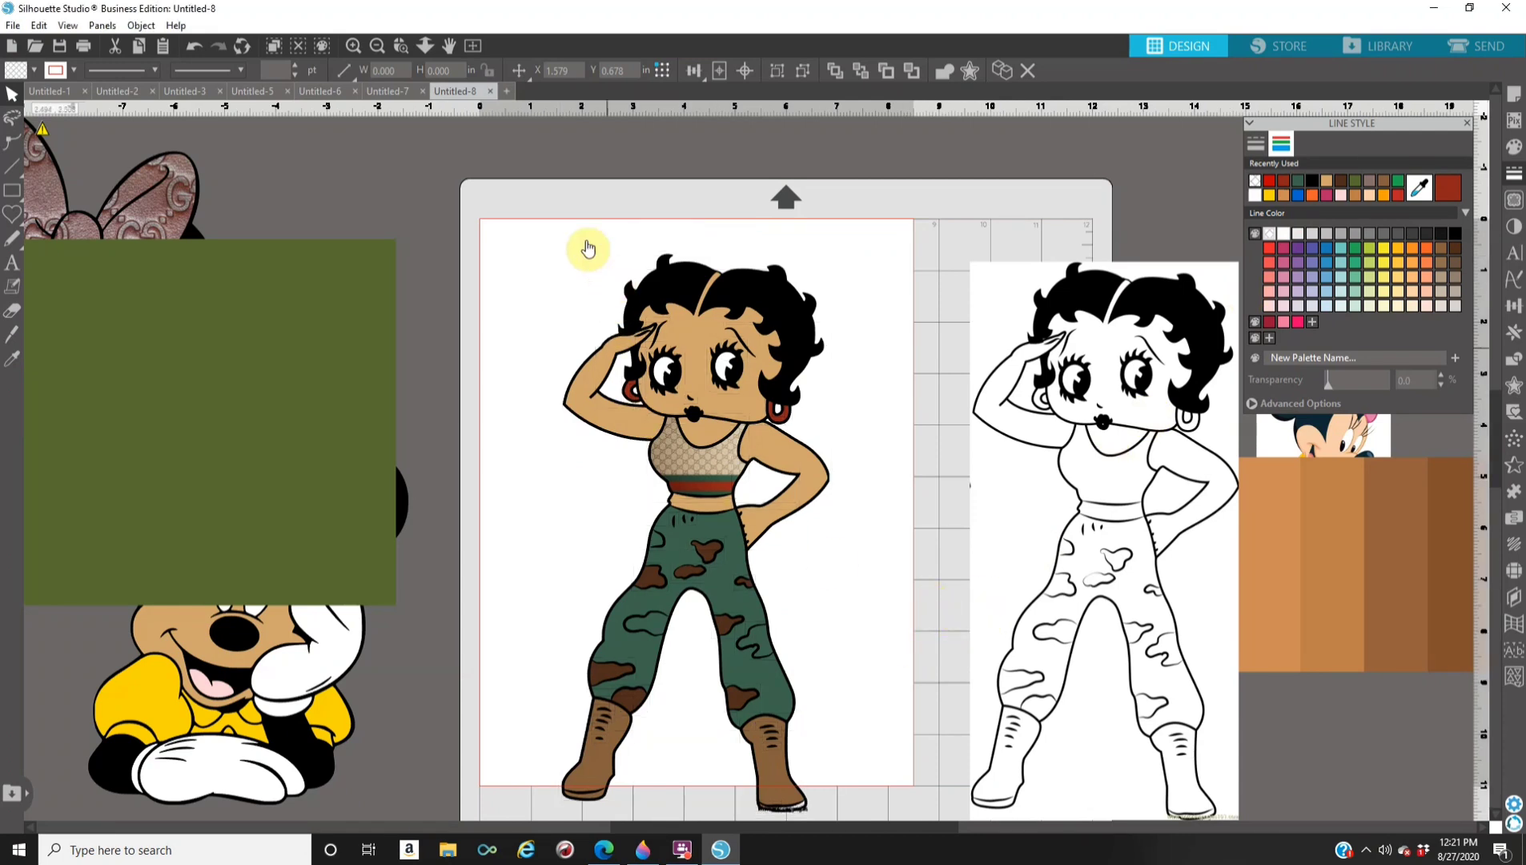
Select the whole coloured figure from hair to boots and group all its parts.
{"action": "left_click", "coordinate": [796, 402]}
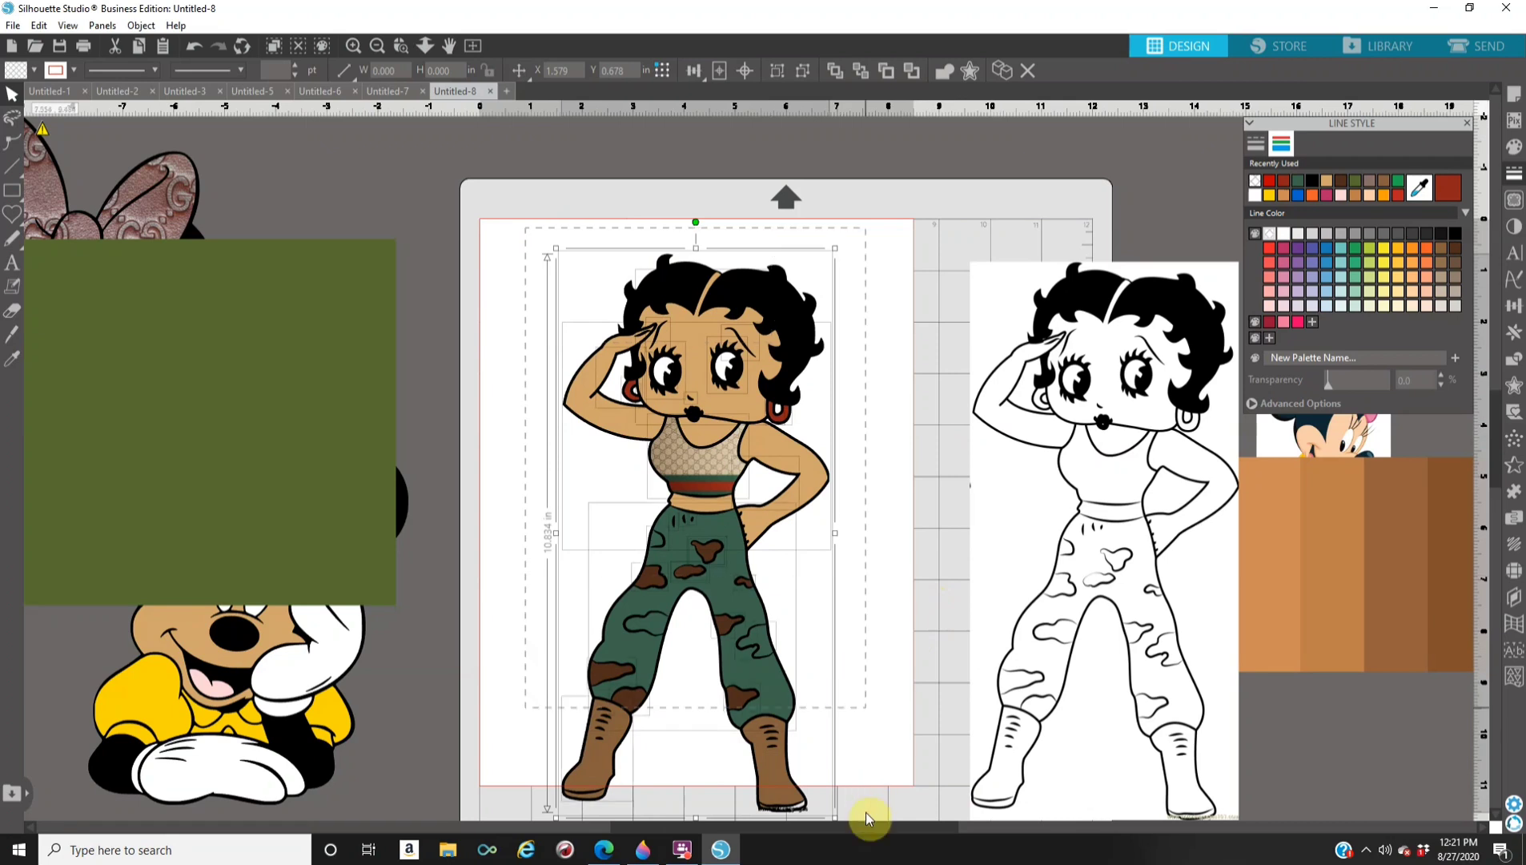
{"action": "scroll", "coordinate": [841, 800], "scroll_direction": "down", "scroll_amount": 1}
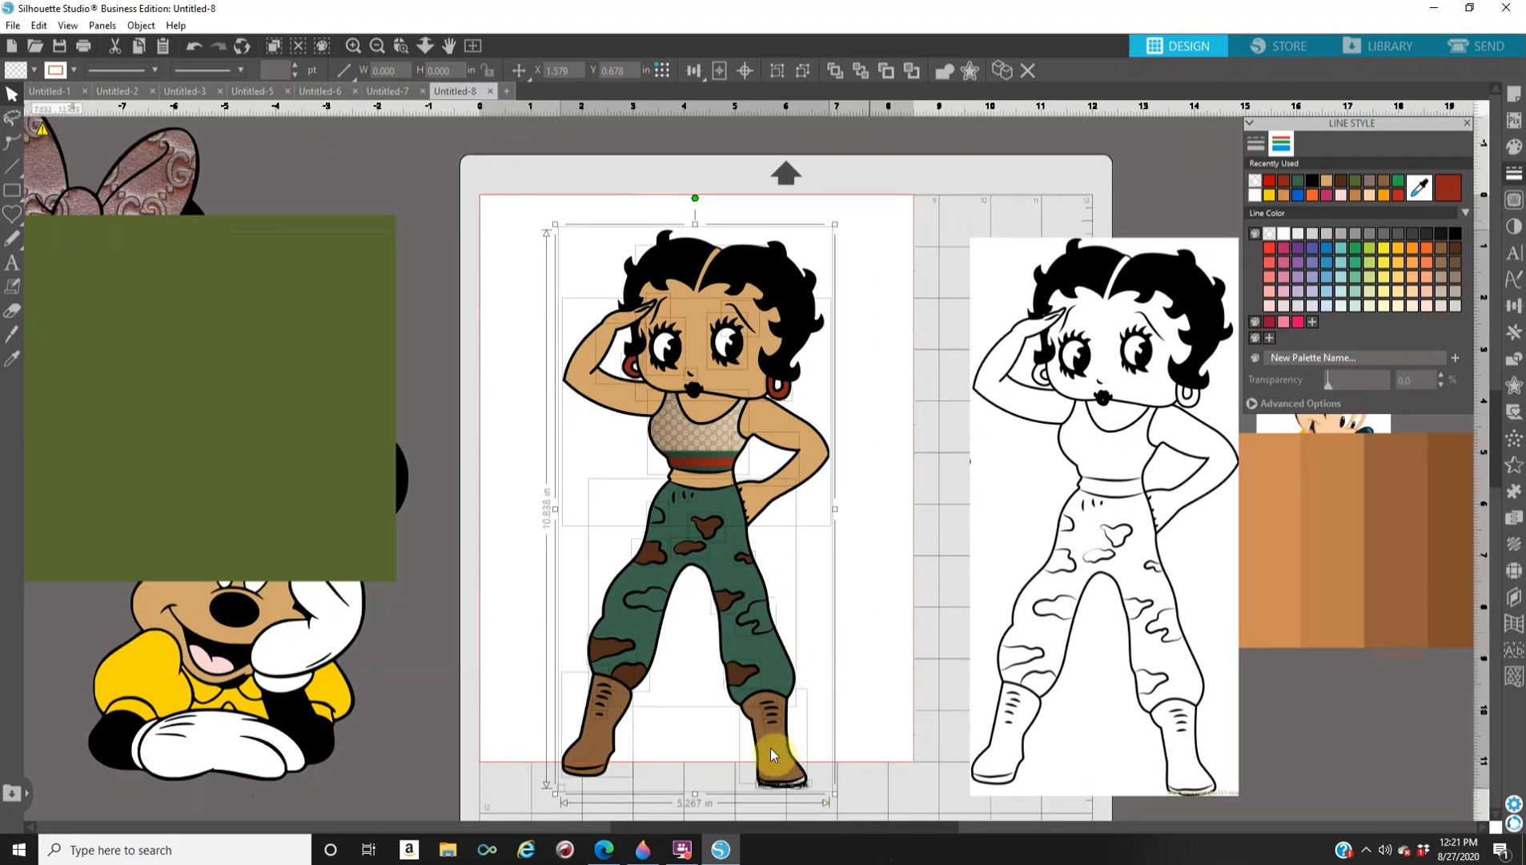
{"action": "scroll", "coordinate": [771, 747], "scroll_direction": "up", "scroll_amount": 3}
{"action": "scroll", "coordinate": [874, 804], "scroll_direction": "down", "scroll_amount": 1}
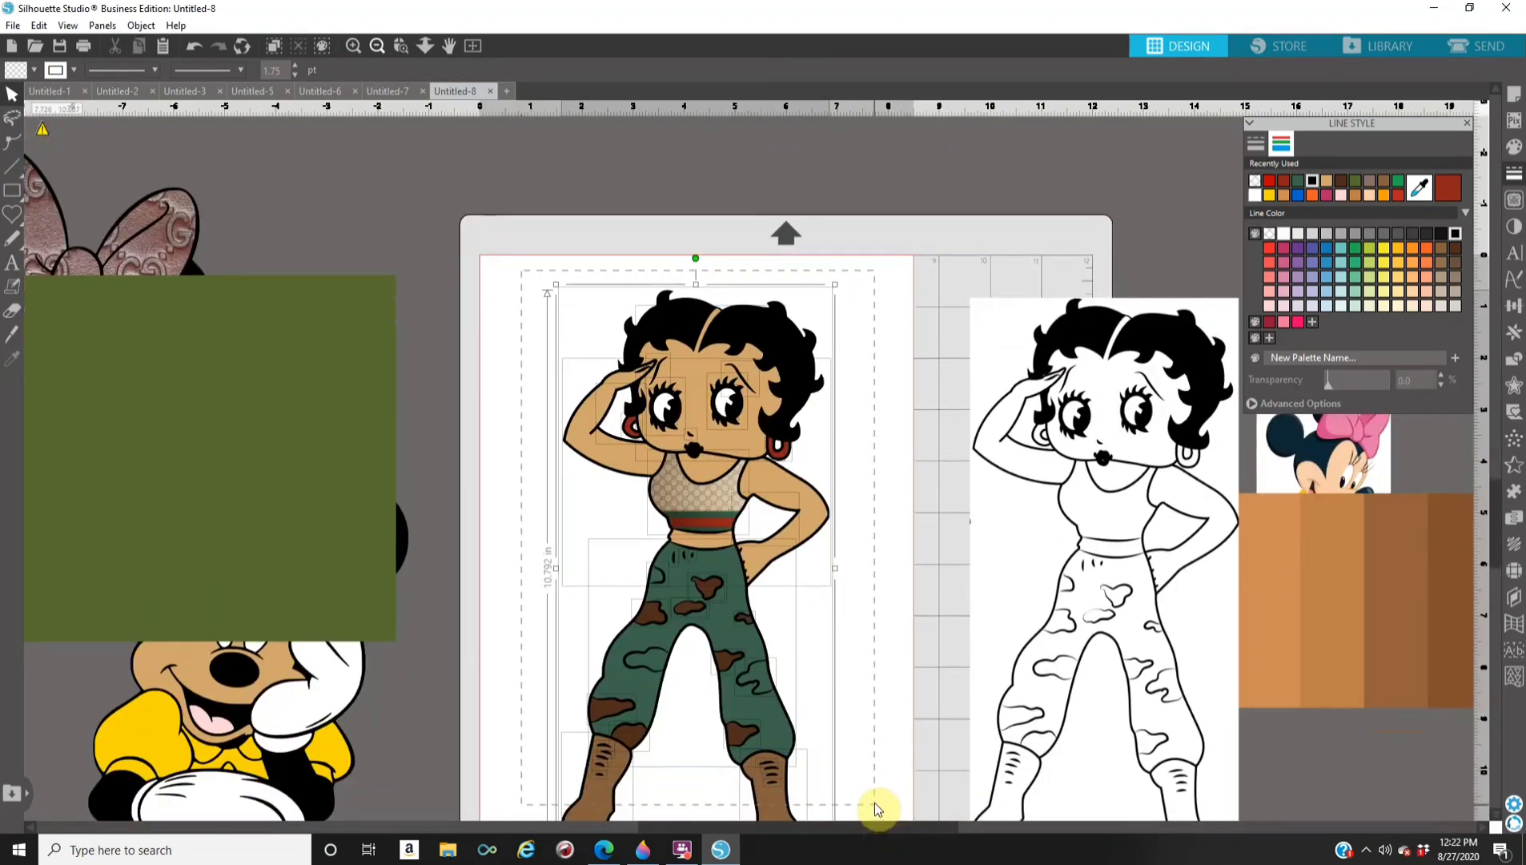
{"action": "scroll", "coordinate": [874, 802], "scroll_direction": "down", "scroll_amount": 2}
{"action": "scroll", "coordinate": [872, 803], "scroll_direction": "down", "scroll_amount": 1}
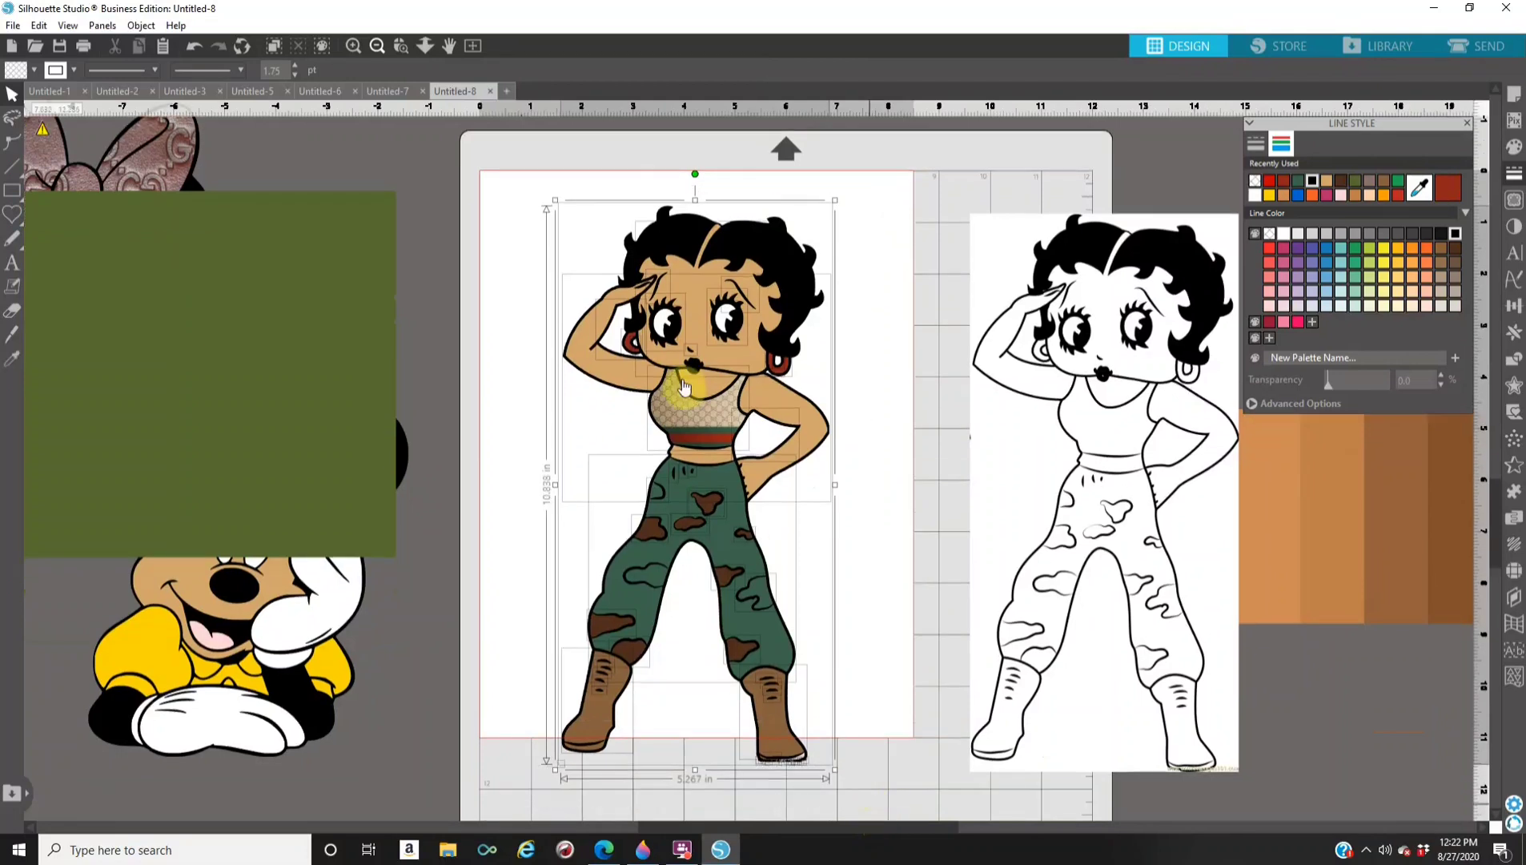
{"action": "right_click", "coordinate": [722, 473]}
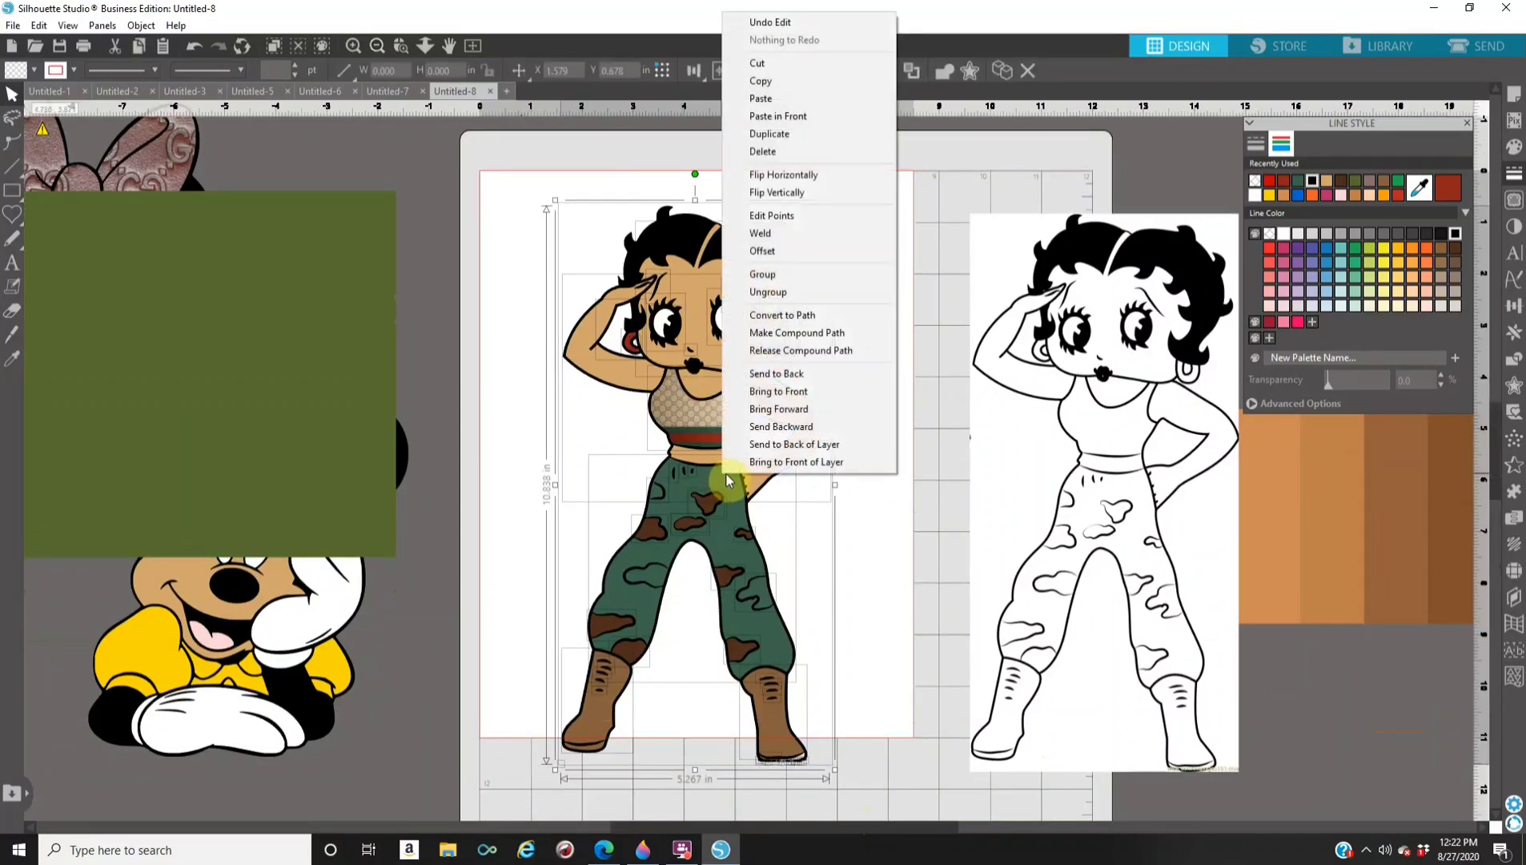
{"action": "left_click", "coordinate": [822, 273]}
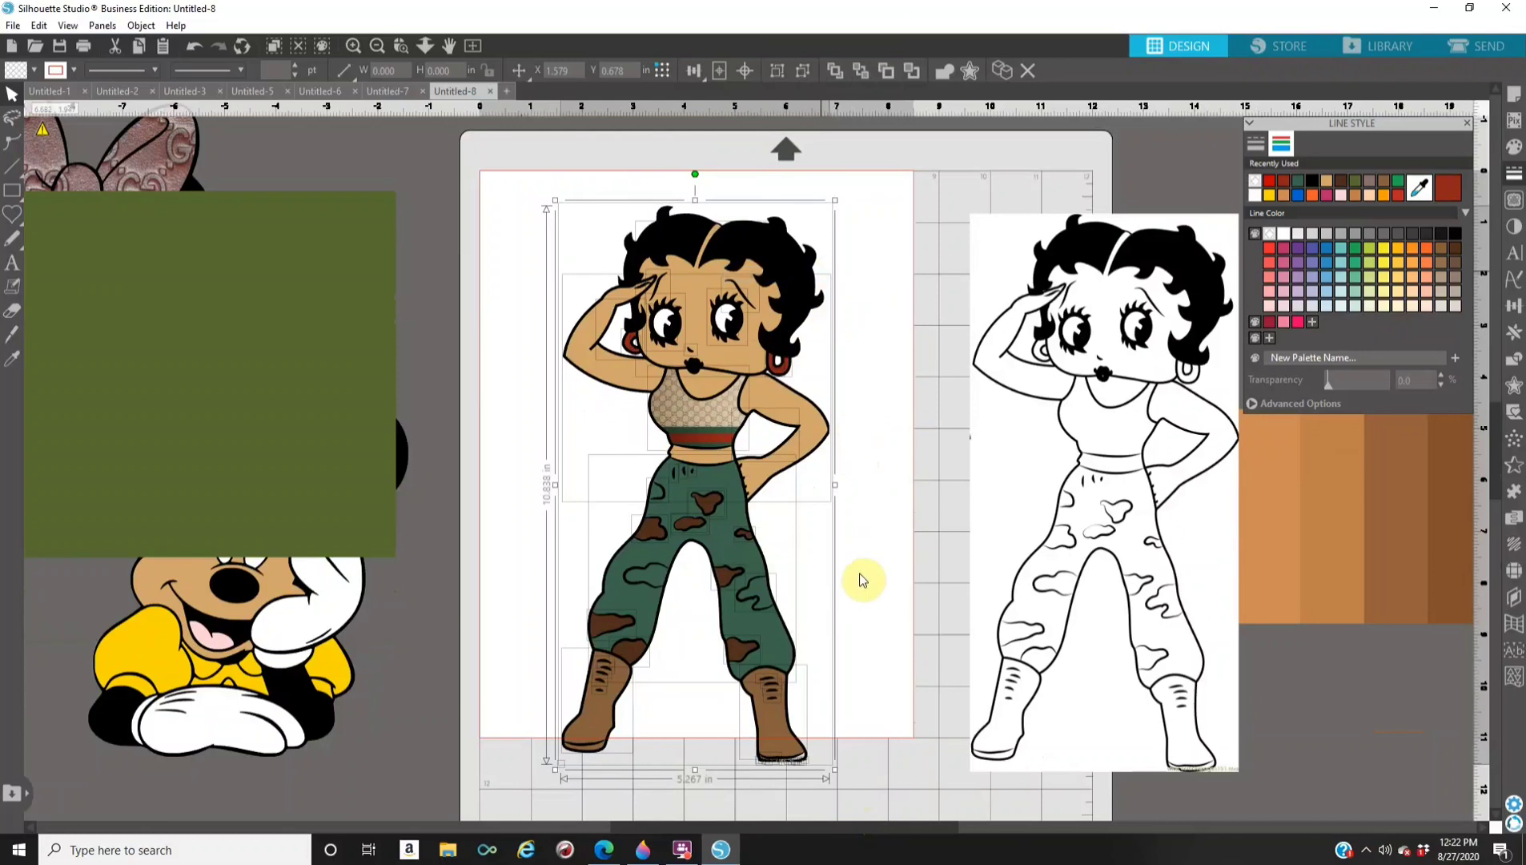
Move the grouped figure to the page's left edge and place a duplicate between it and the uncoloured line art.
{"action": "left_click_drag", "start_coordinate": [743, 579], "coordinate": [712, 550]}
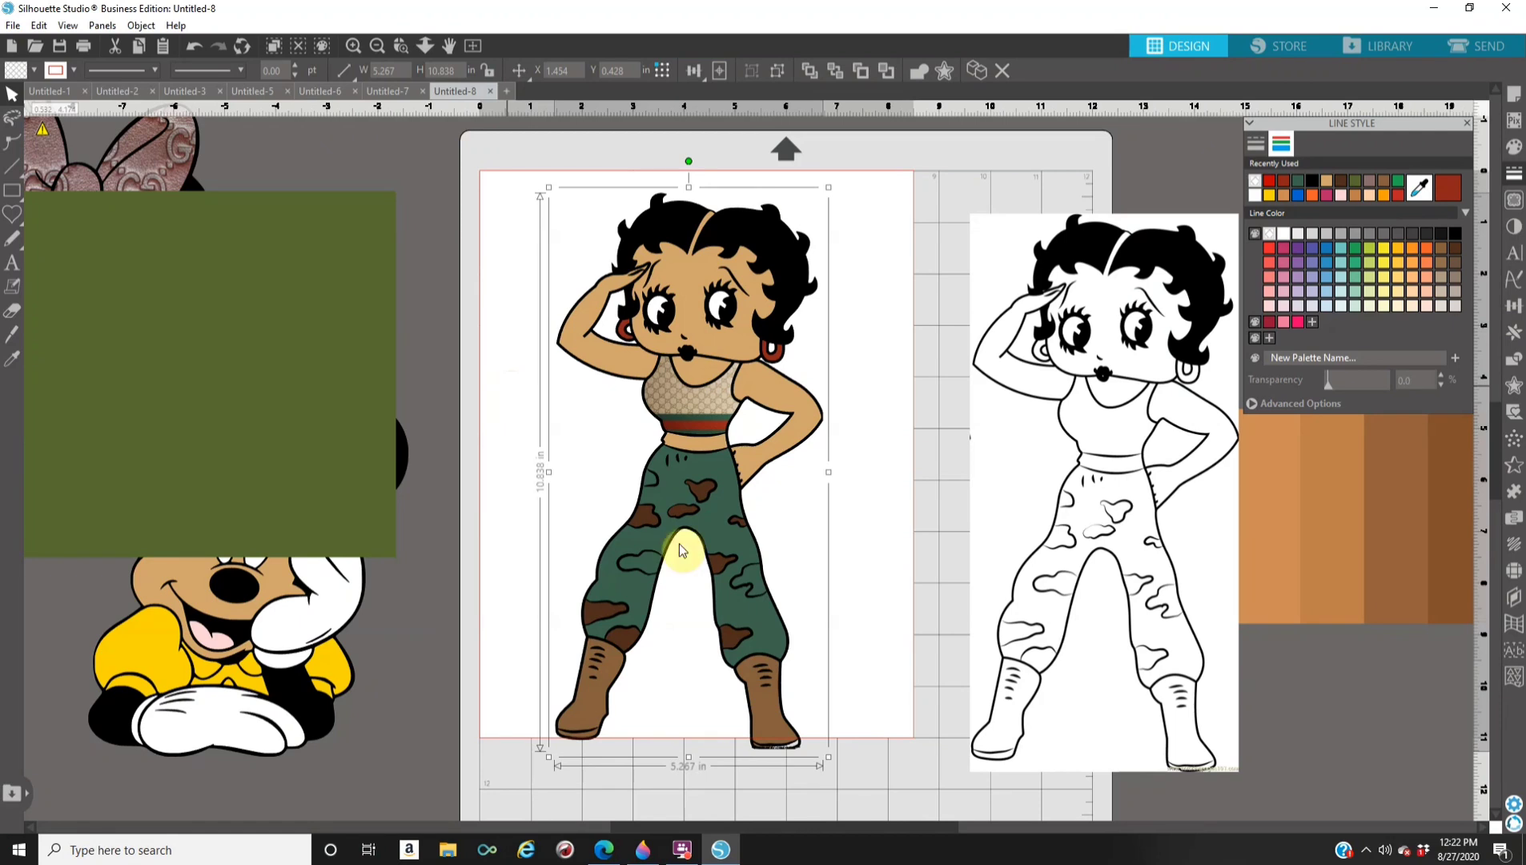
{"action": "left_click_drag", "start_coordinate": [726, 500], "coordinate": [614, 482]}
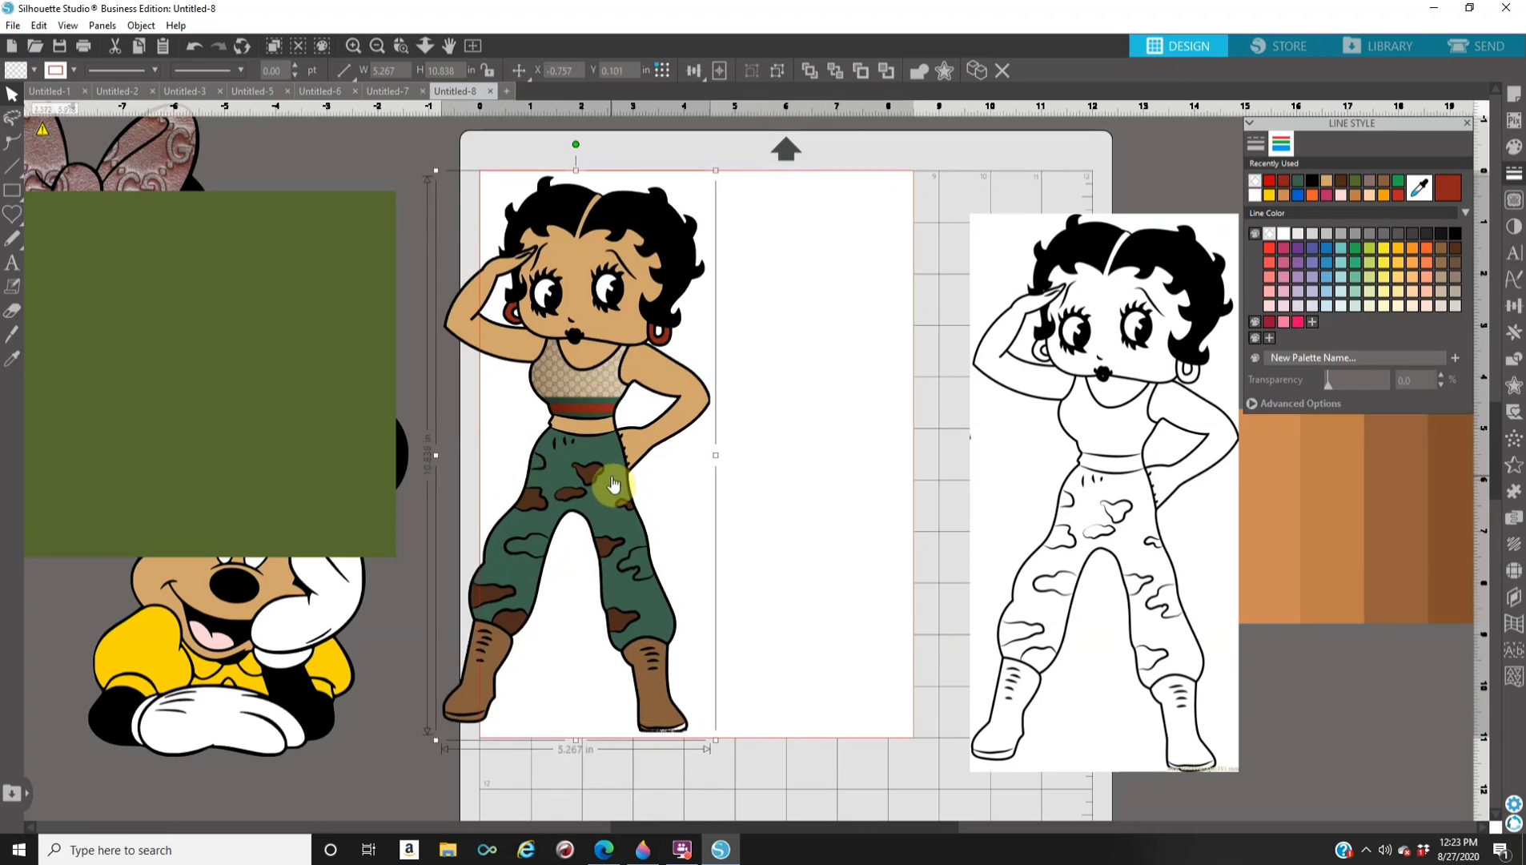
{"action": "right_click", "coordinate": [613, 485]}
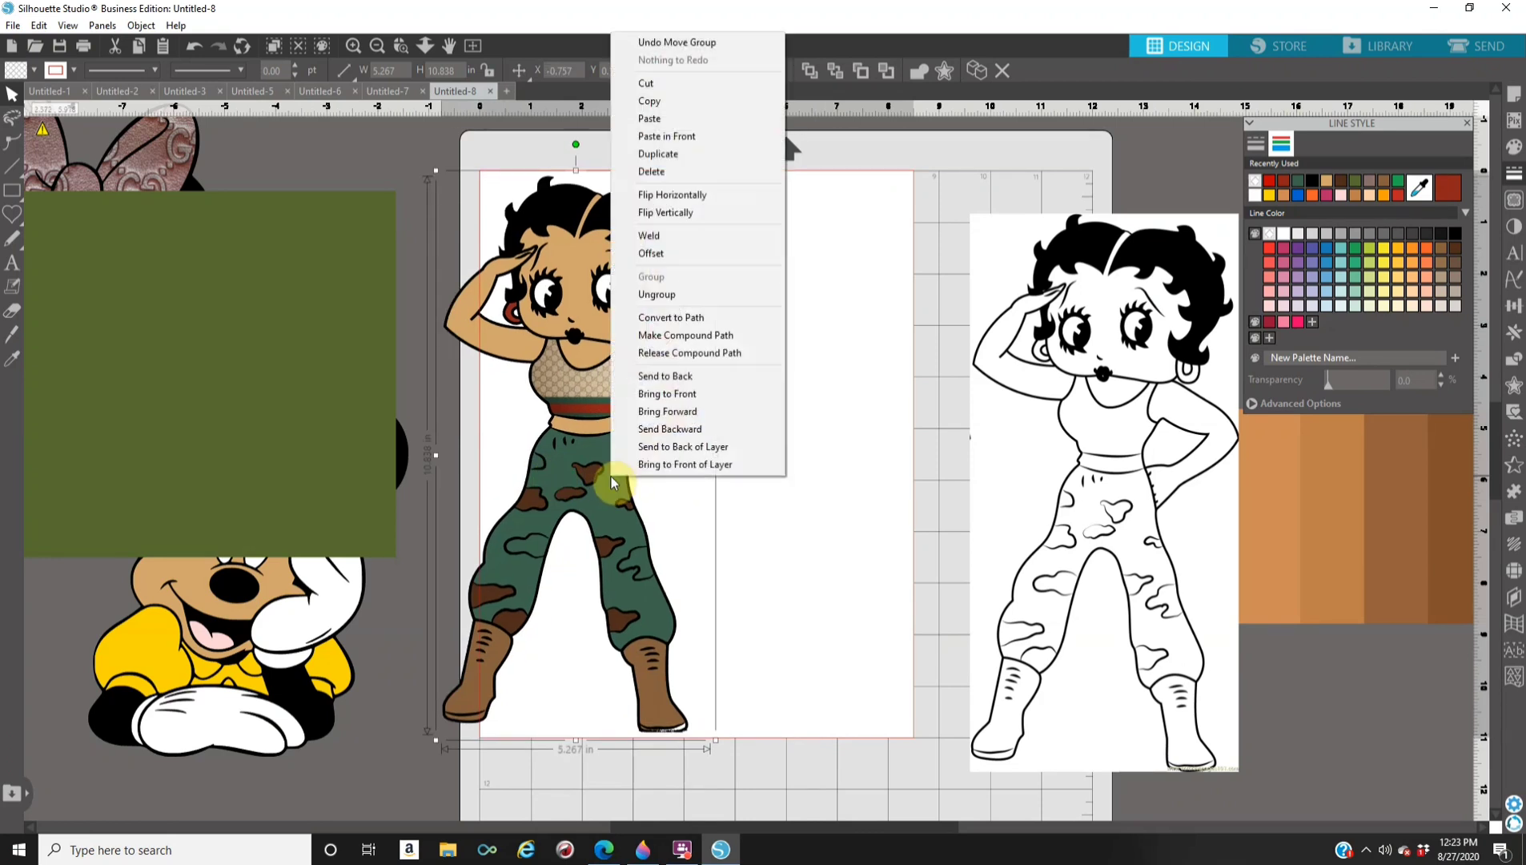
{"action": "left_click", "coordinate": [681, 146]}
{"action": "left_click_drag", "start_coordinate": [633, 549], "coordinate": [780, 562]}
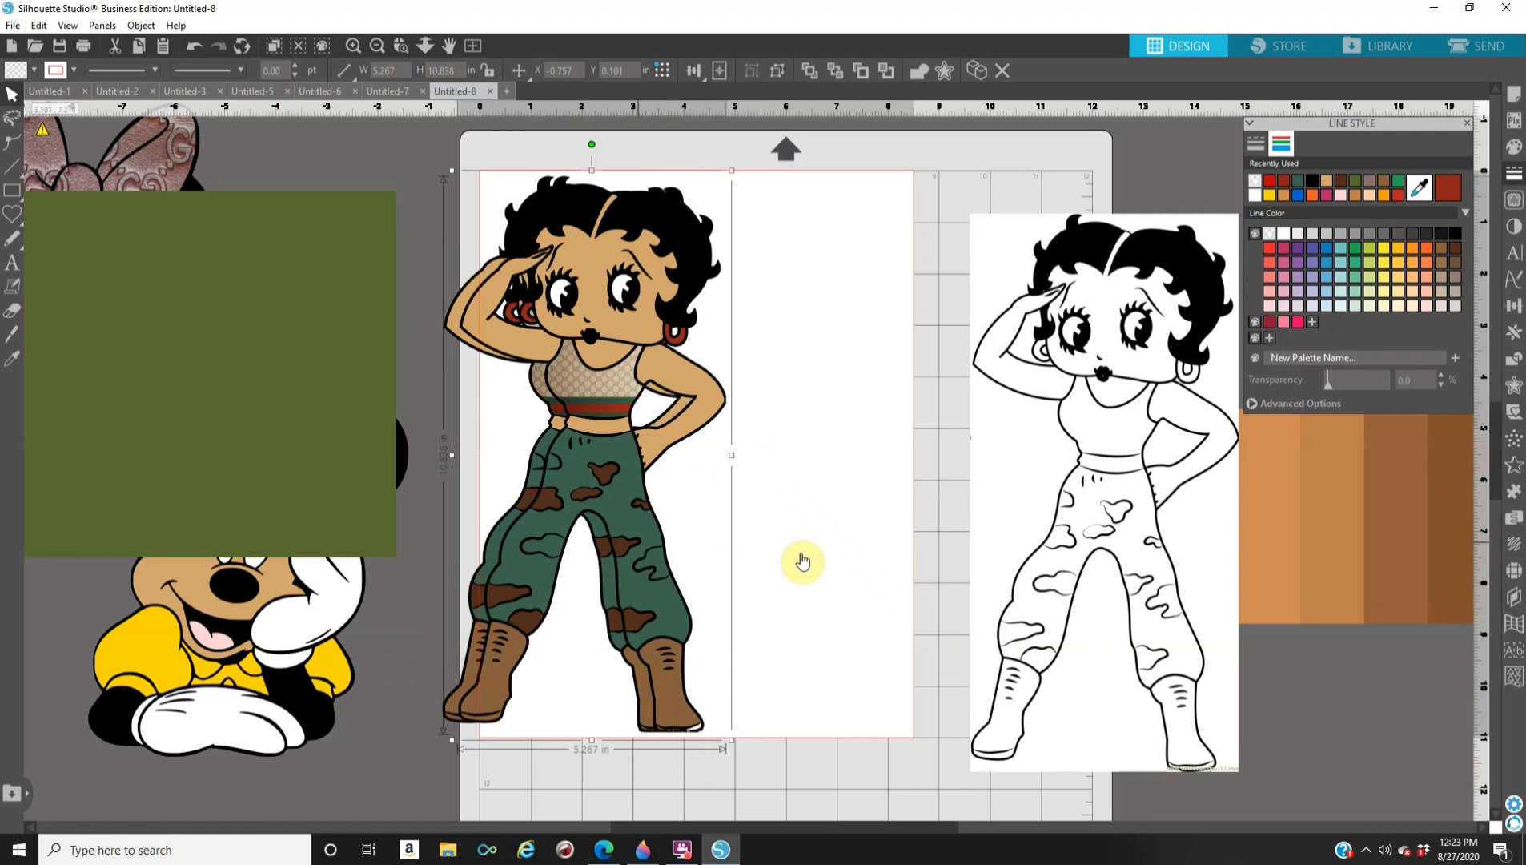
{"action": "left_click_drag", "start_coordinate": [873, 544], "coordinate": [876, 534]}
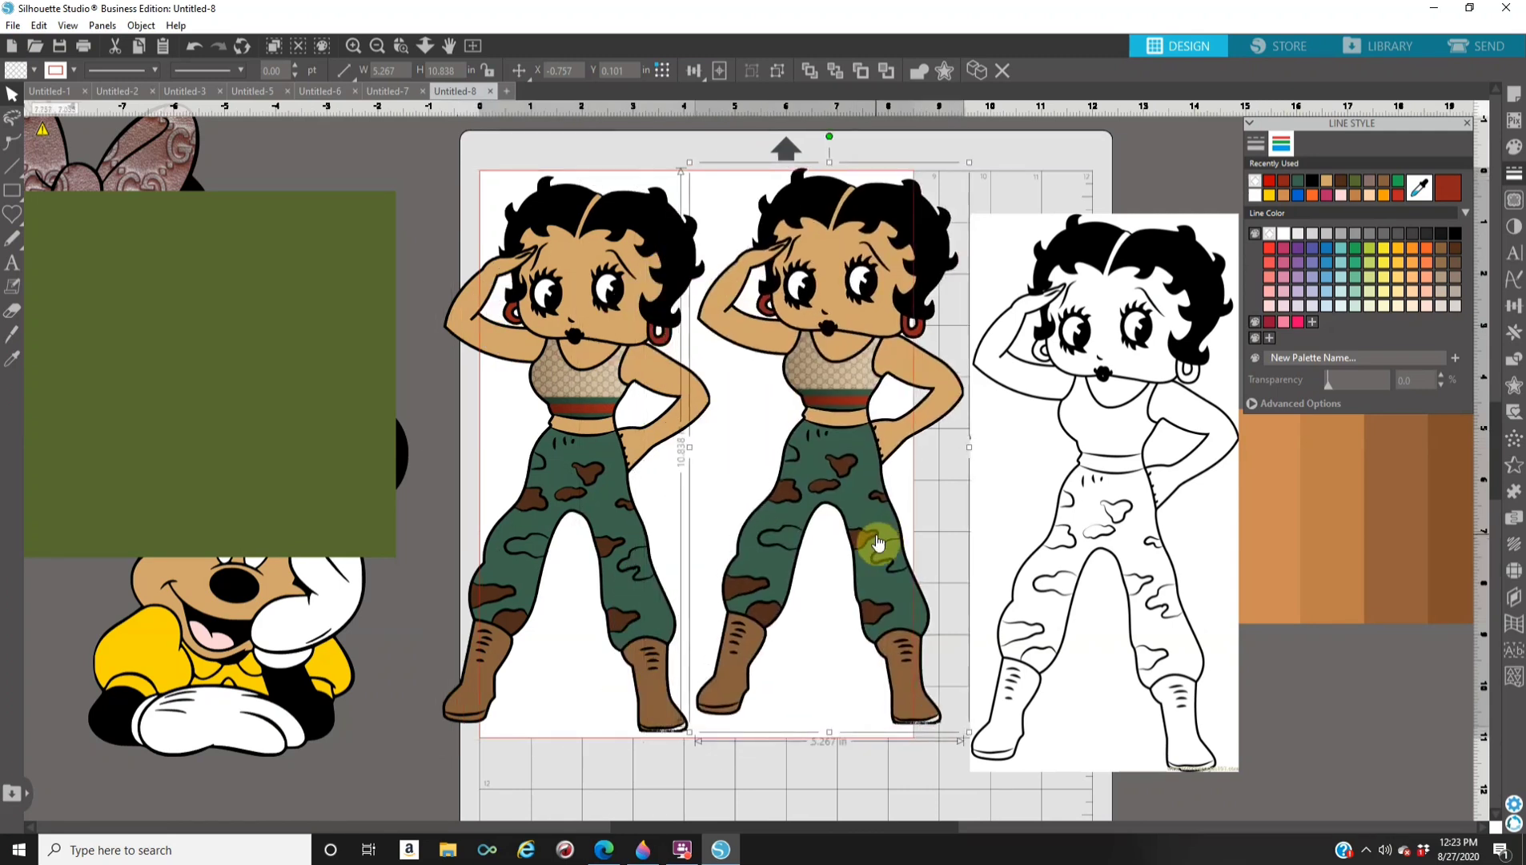
Ungroup the duplicate figure and recolour its arms, torso and face with the third brown of the skin-tone palette image.
{"action": "right_click", "coordinate": [876, 534]}
{"action": "left_click", "coordinate": [952, 350]}
{"action": "left_click", "coordinate": [897, 365]}
{"action": "left_click", "coordinate": [925, 368]}
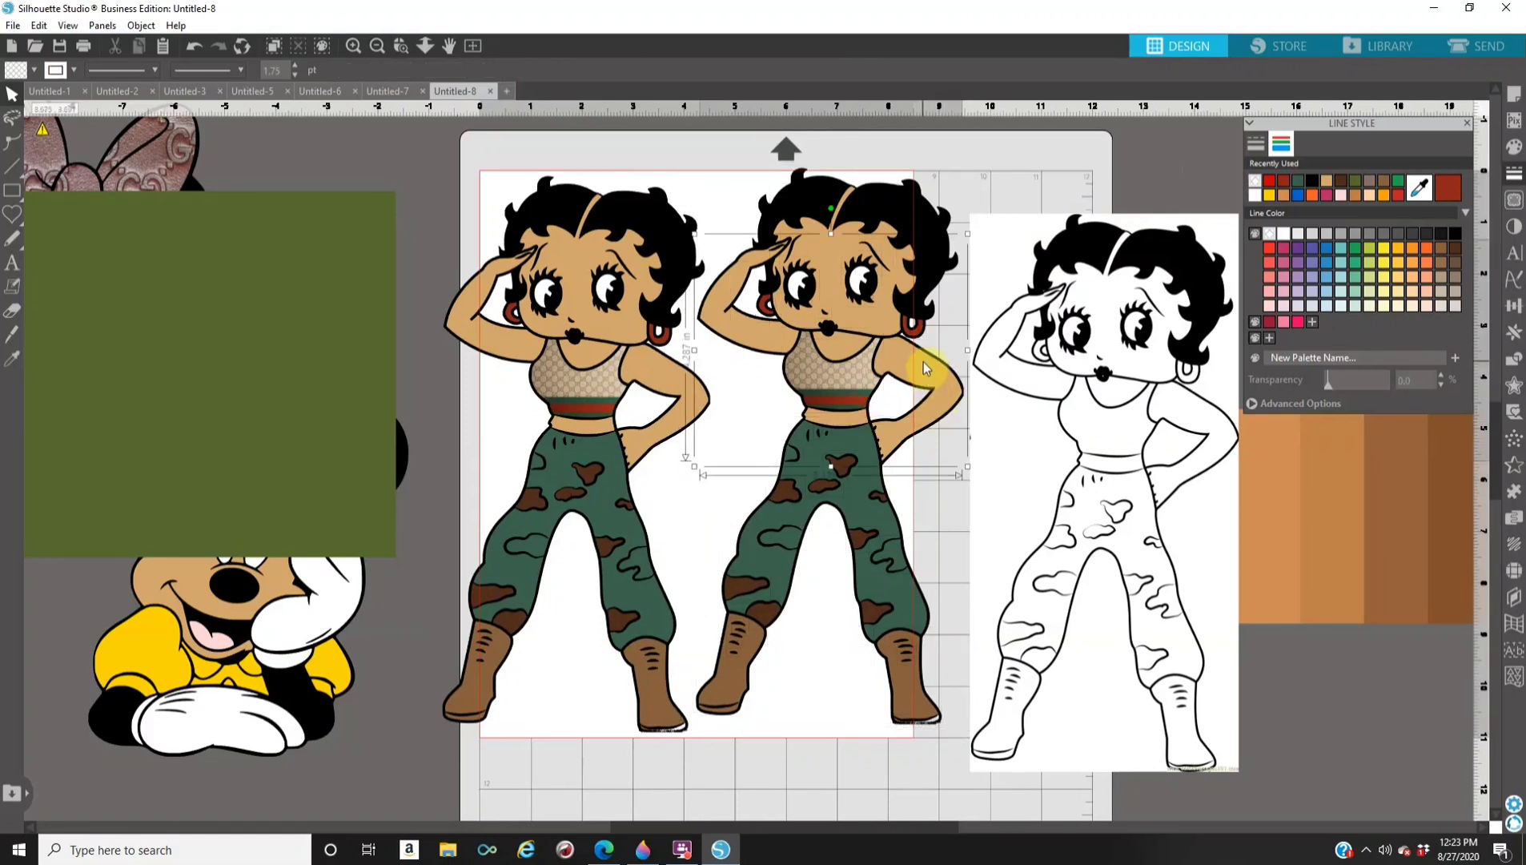
{"action": "left_click", "coordinate": [1420, 188]}
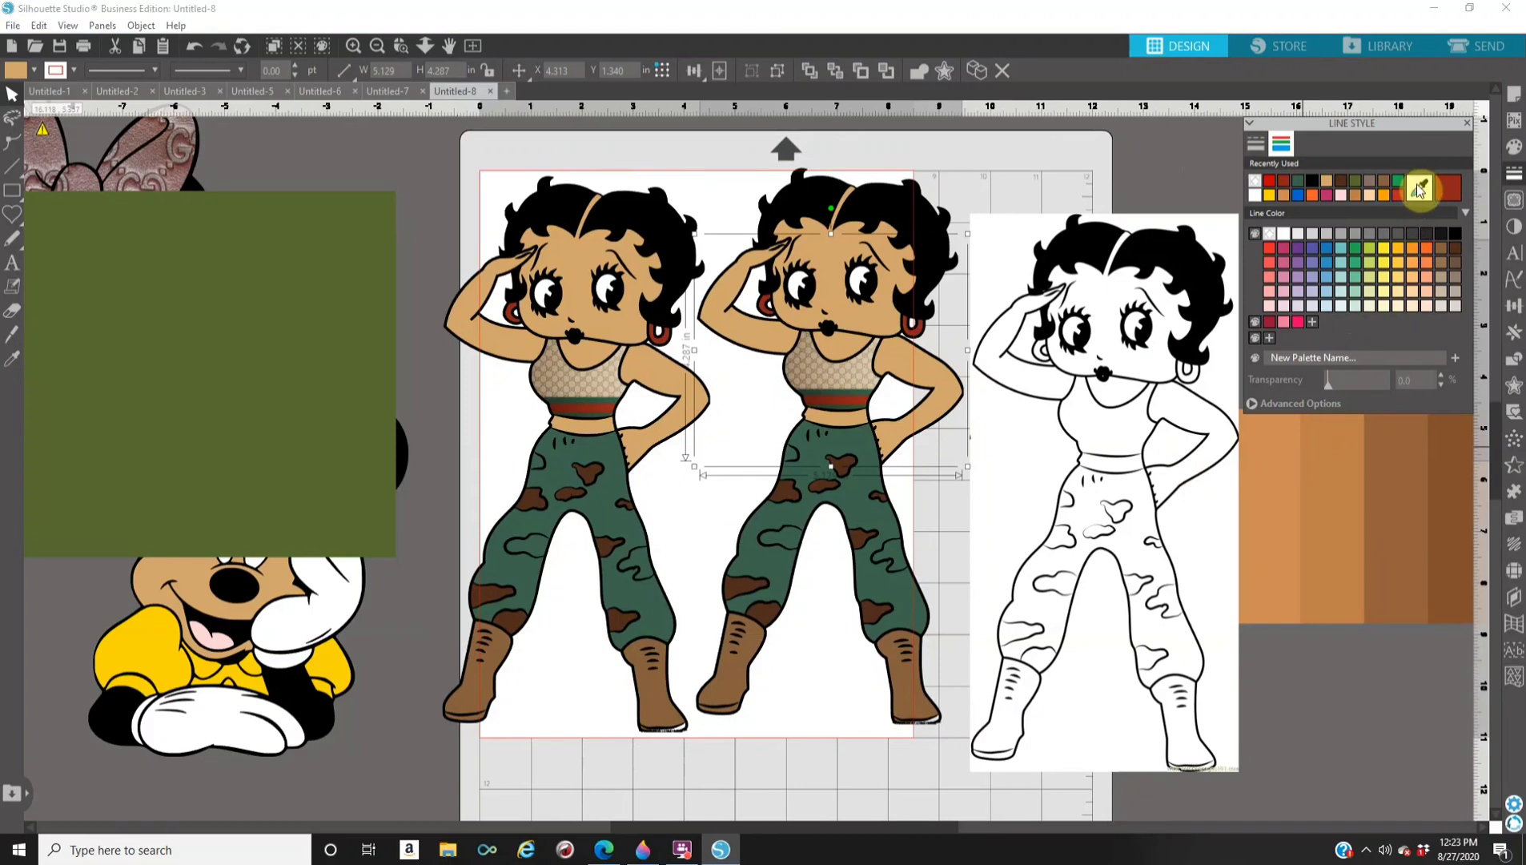
{"action": "left_click", "coordinate": [1407, 487]}
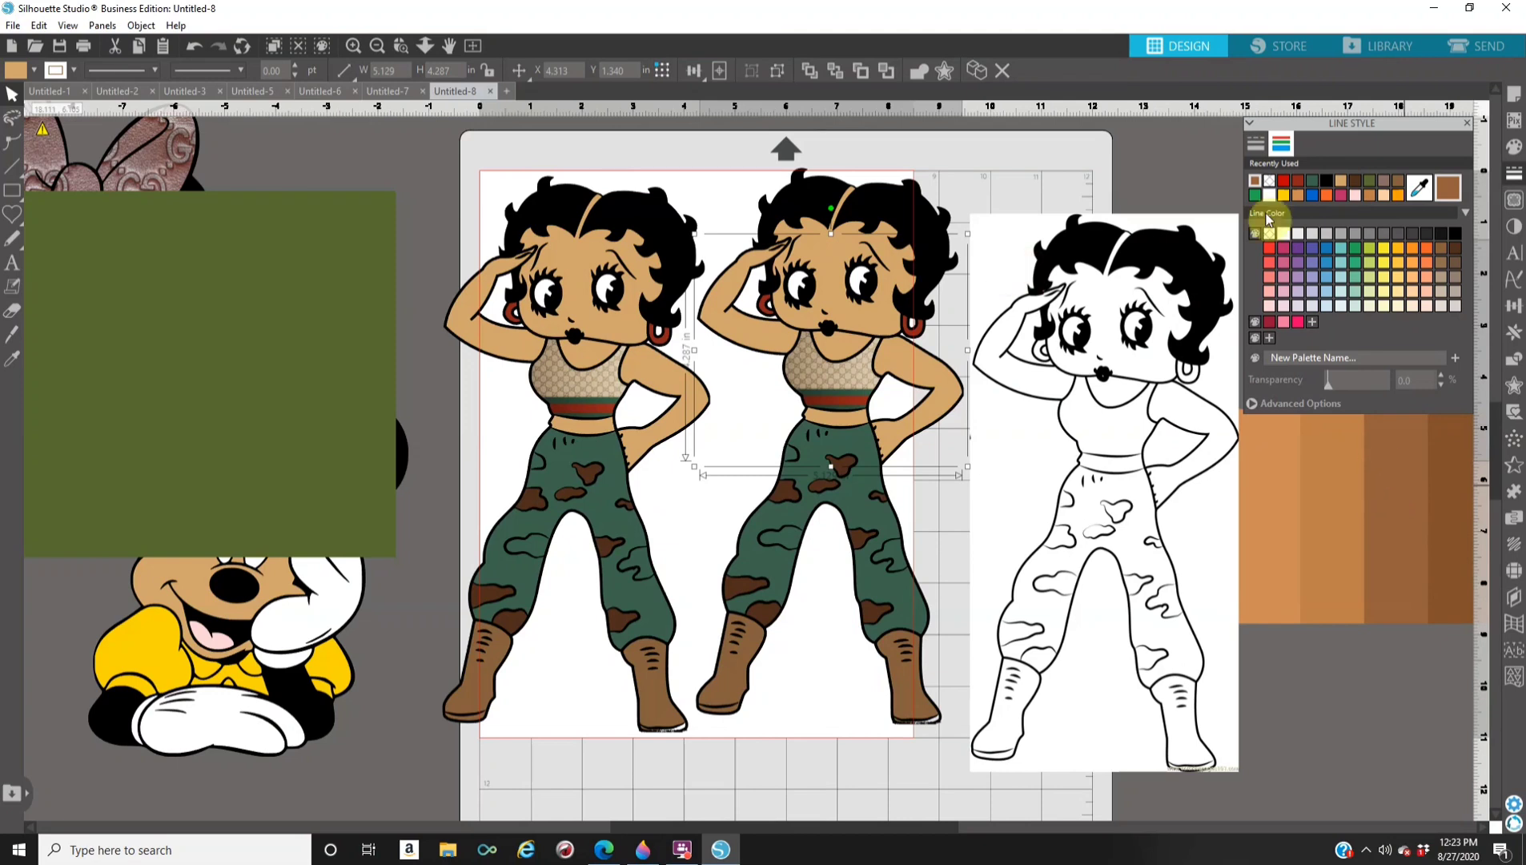
{"action": "left_click", "coordinate": [1514, 147]}
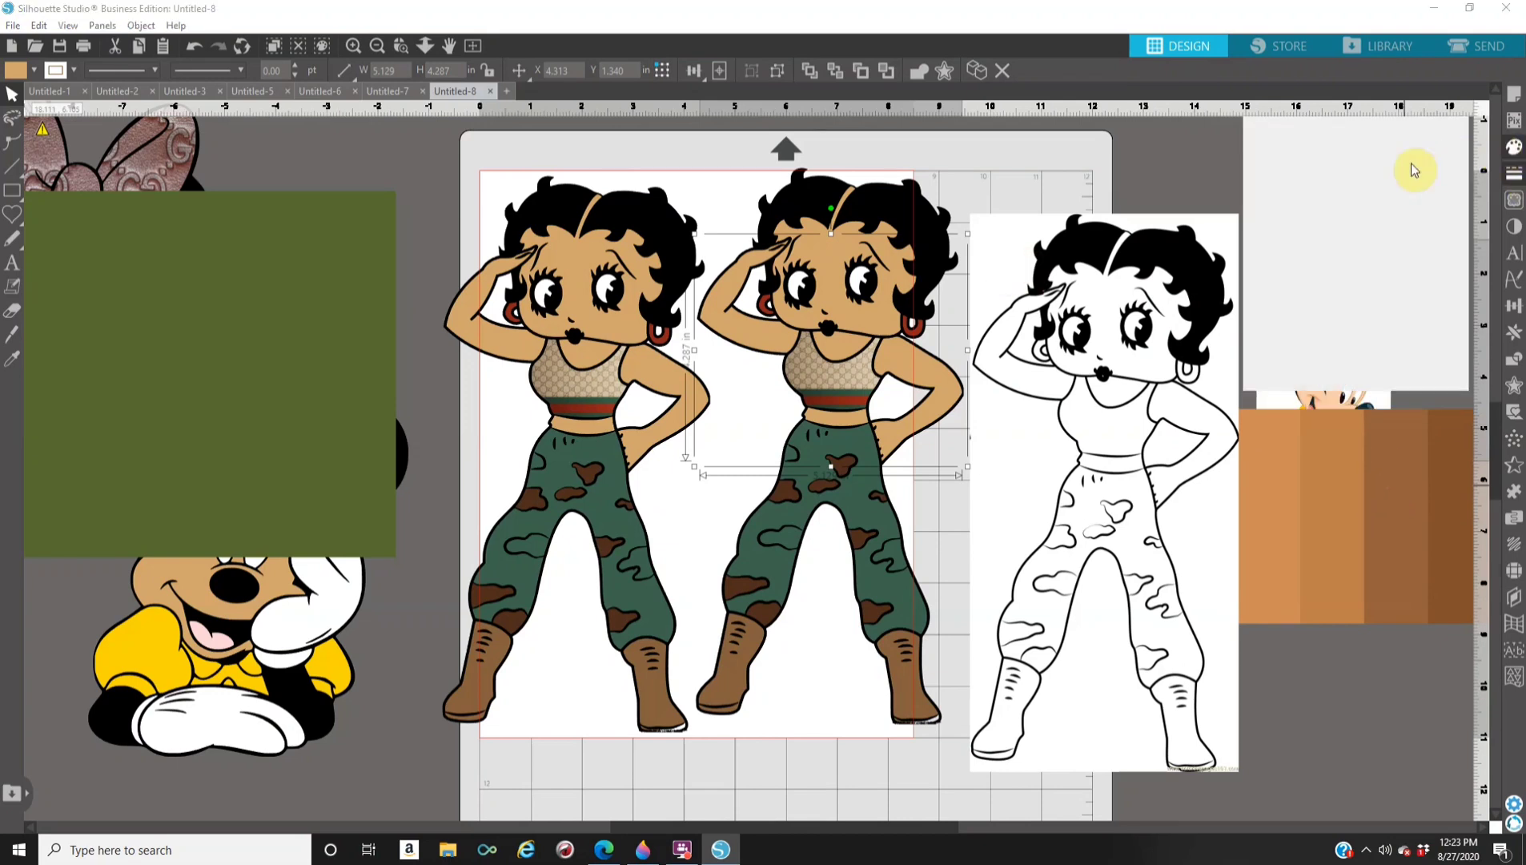
{"action": "left_click", "coordinate": [1446, 191]}
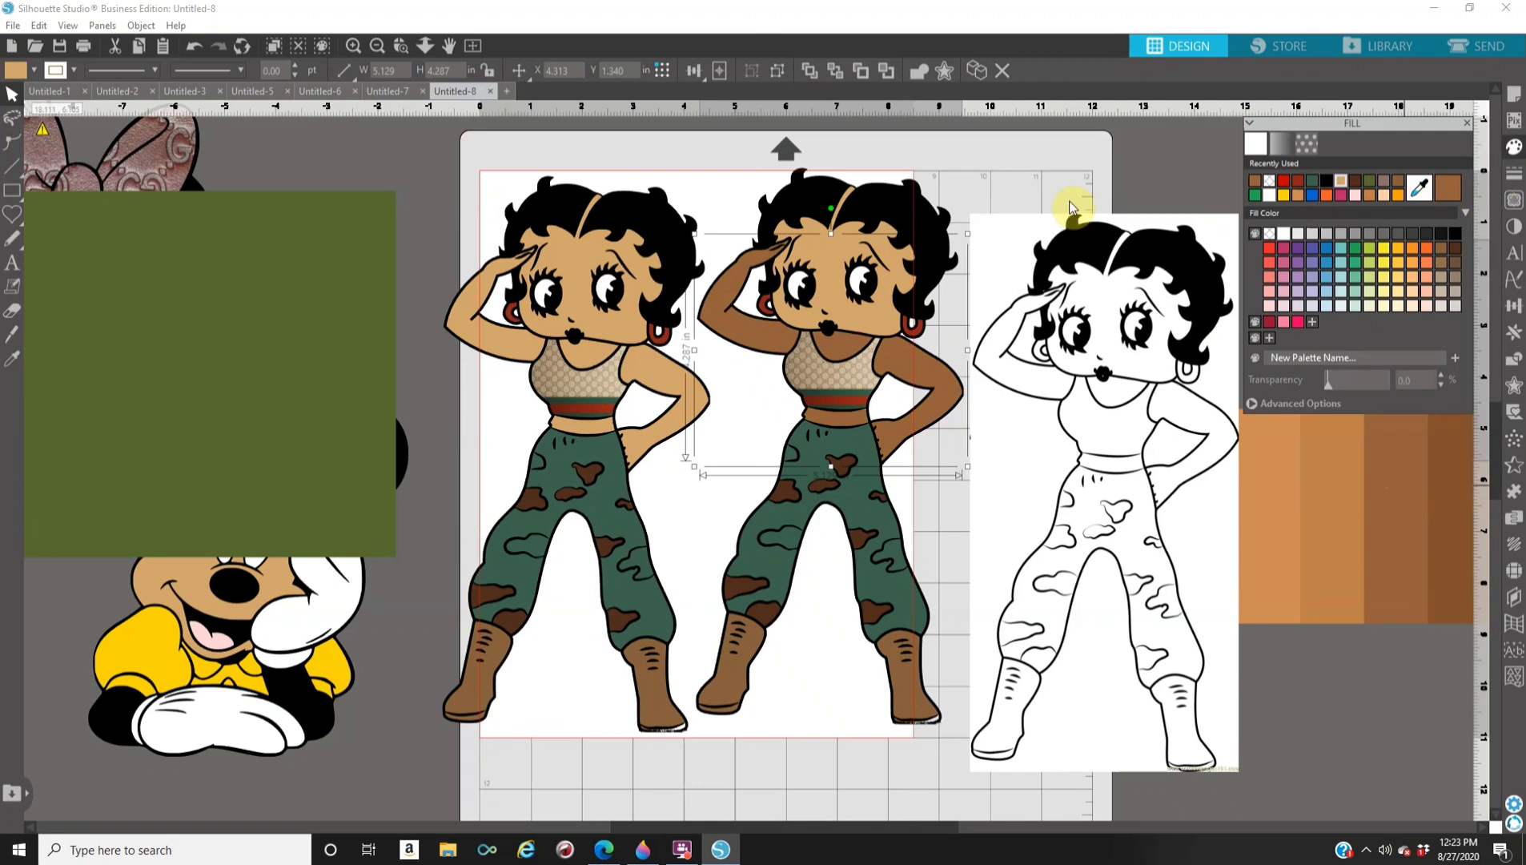
{"action": "left_click", "coordinate": [861, 321]}
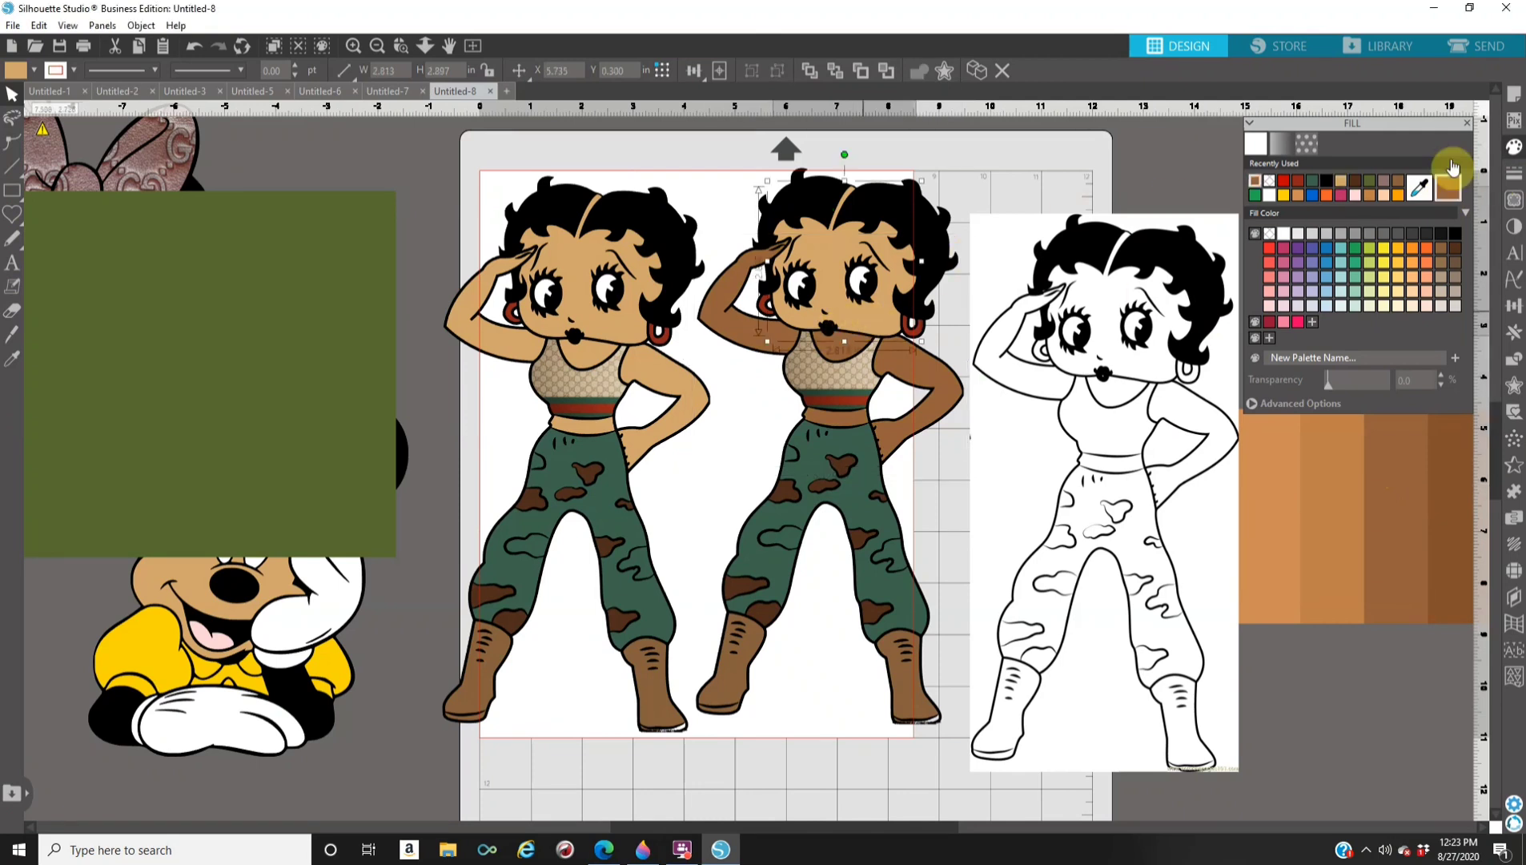
{"action": "left_click", "coordinate": [1447, 192]}
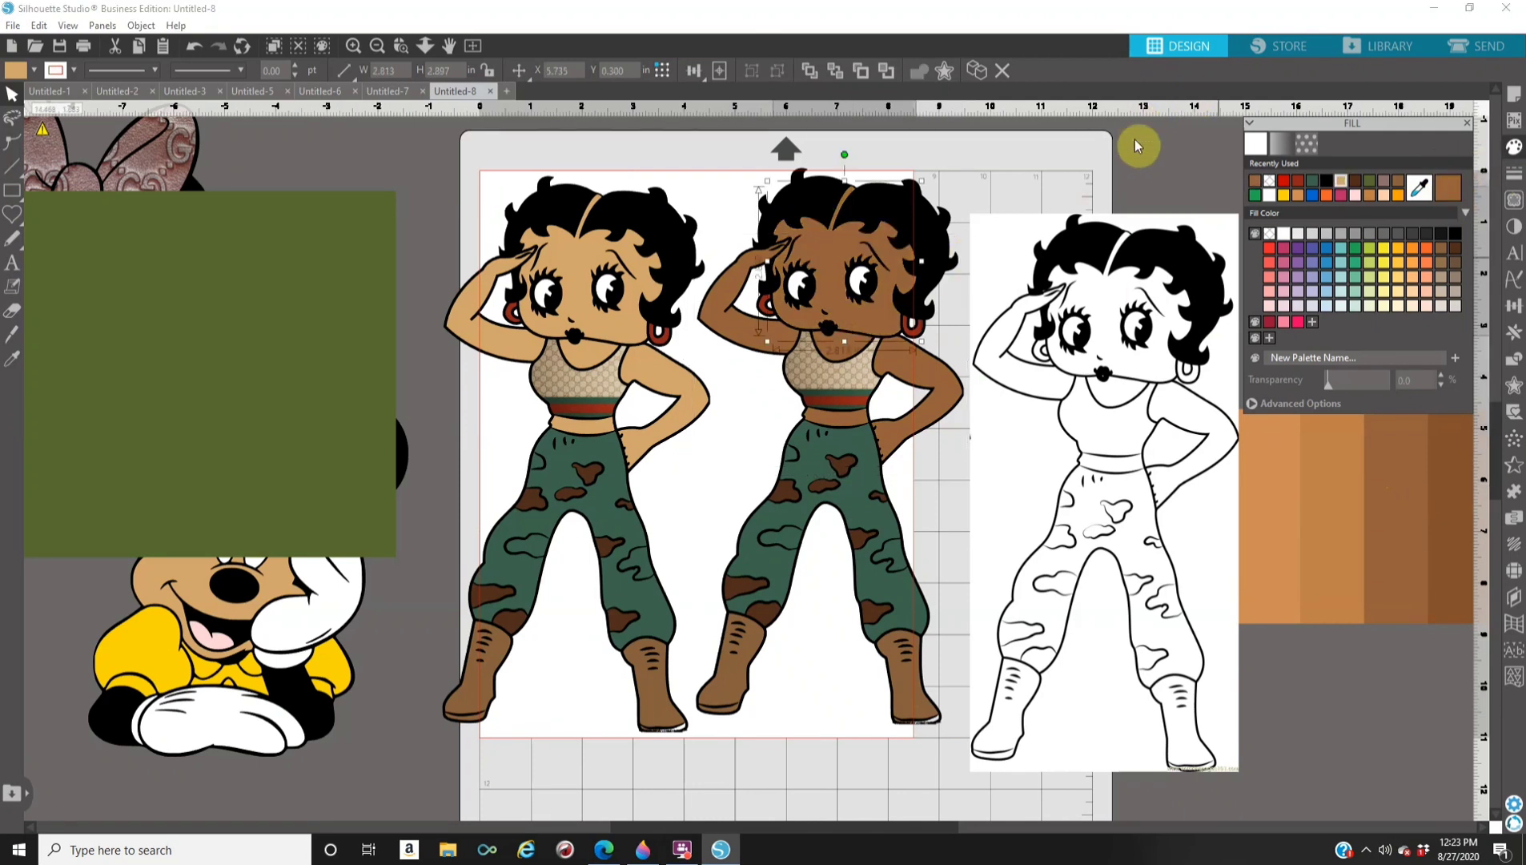
Move the uncoloured line art farther from the page and the lighter-skinned figure off the page's opposite side.
{"action": "left_click", "coordinate": [1093, 480]}
{"action": "left_click_drag", "start_coordinate": [1093, 481], "coordinate": [1216, 381]}
{"action": "left_click_drag", "start_coordinate": [467, 494], "coordinate": [194, 494]}
Group all parts of the darker-skinned figure and move it across to the page's left edge.
{"action": "left_click", "coordinate": [902, 197]}
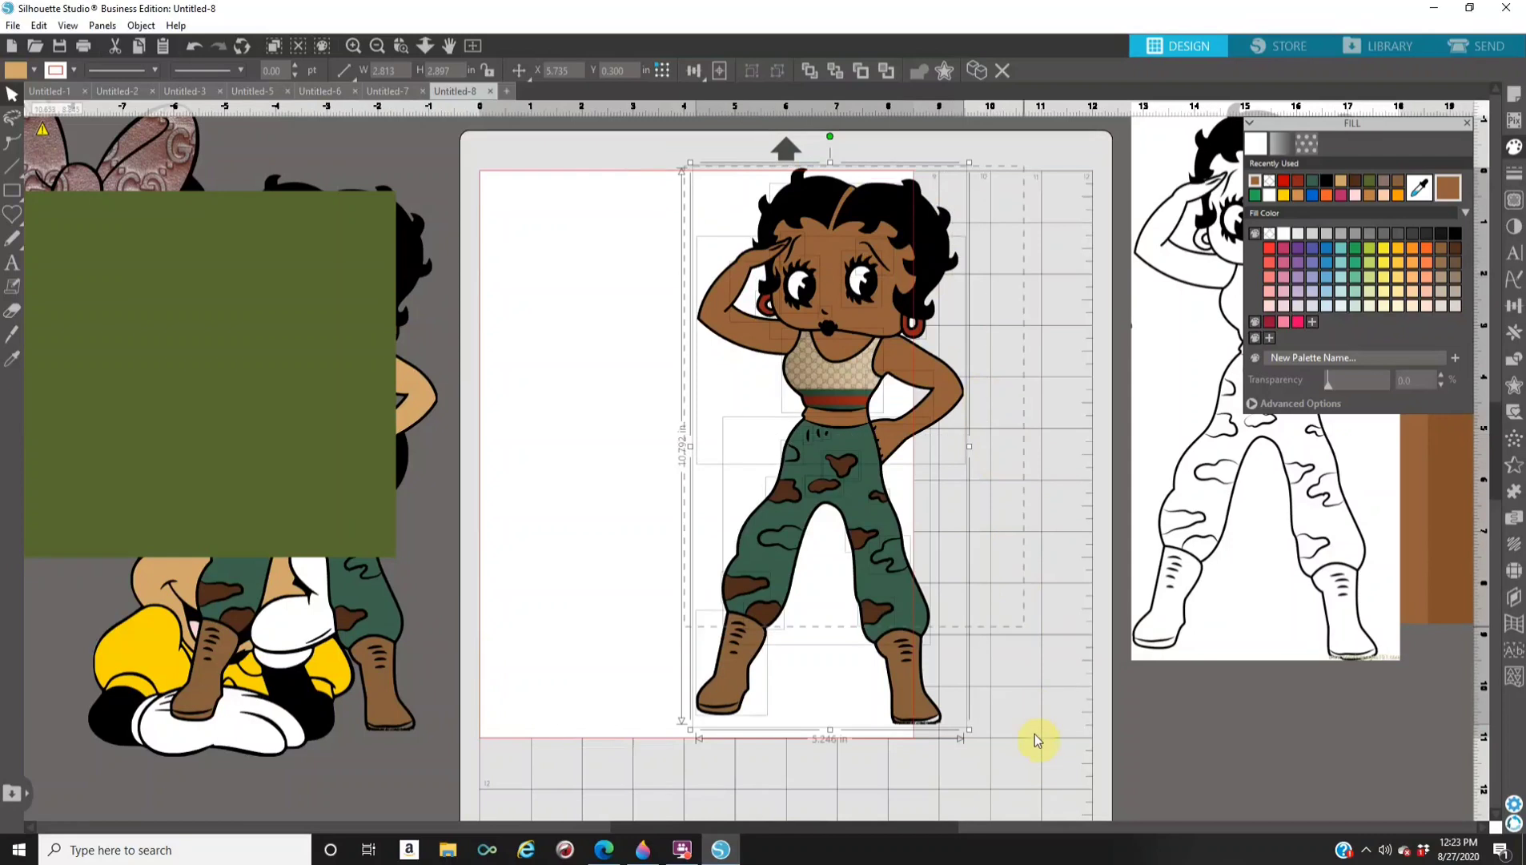
{"action": "right_click", "coordinate": [890, 573]}
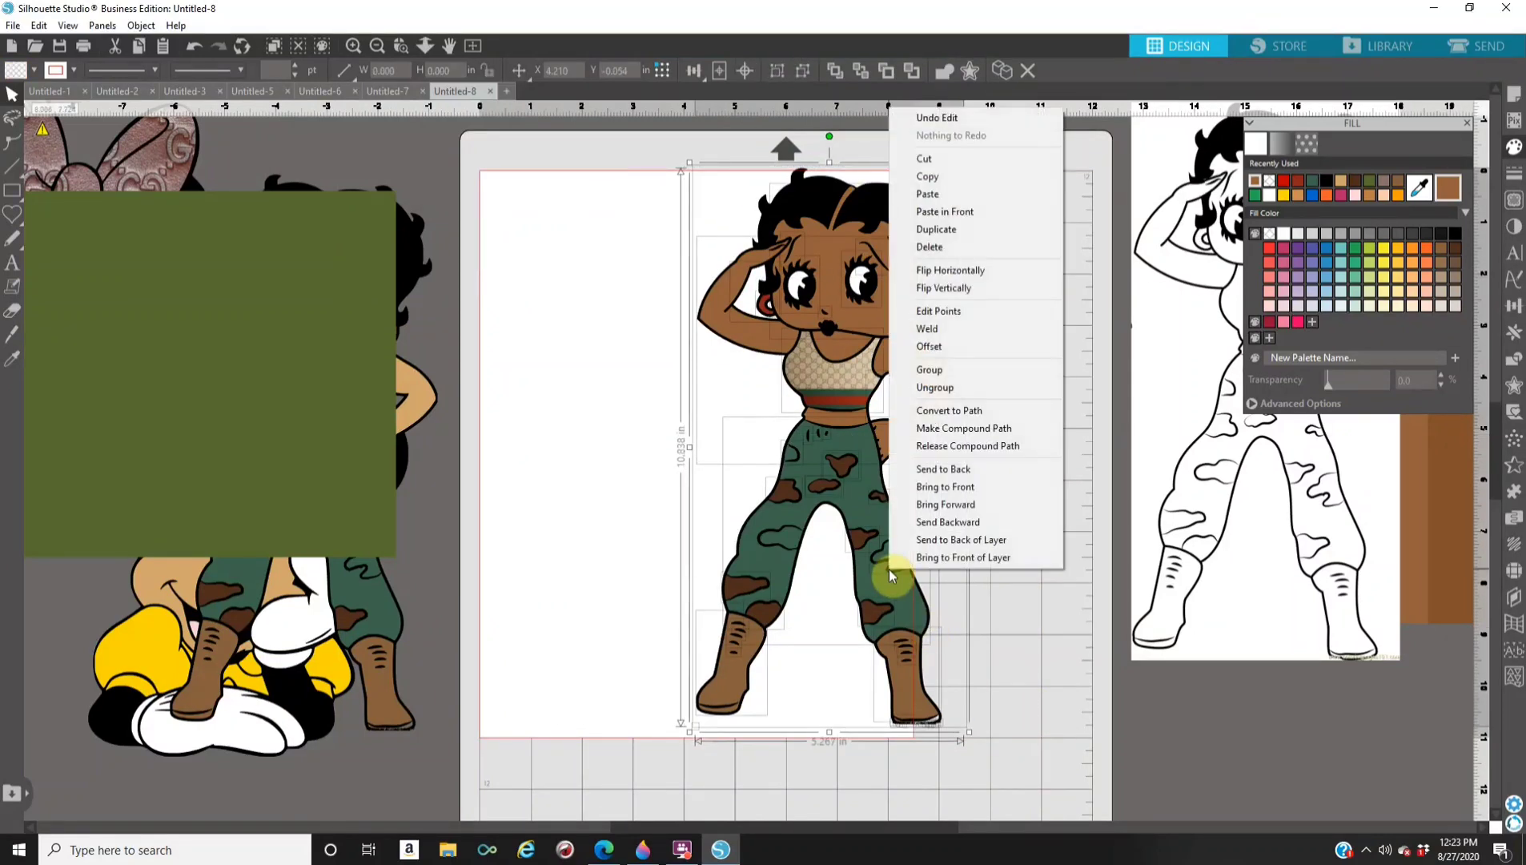
{"action": "left_click", "coordinate": [940, 371]}
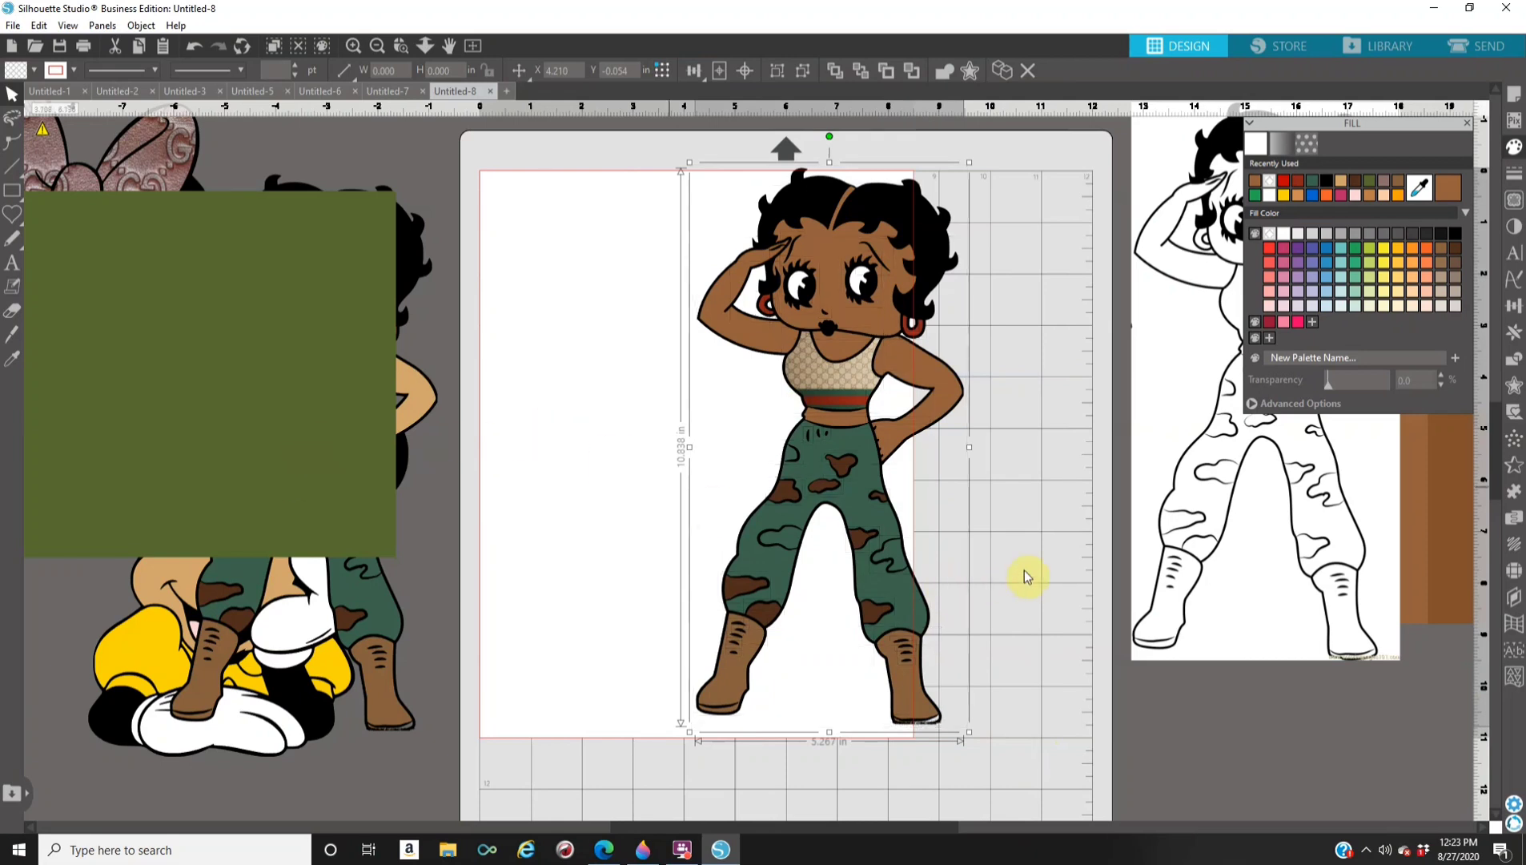
{"action": "left_click", "coordinate": [562, 436]}
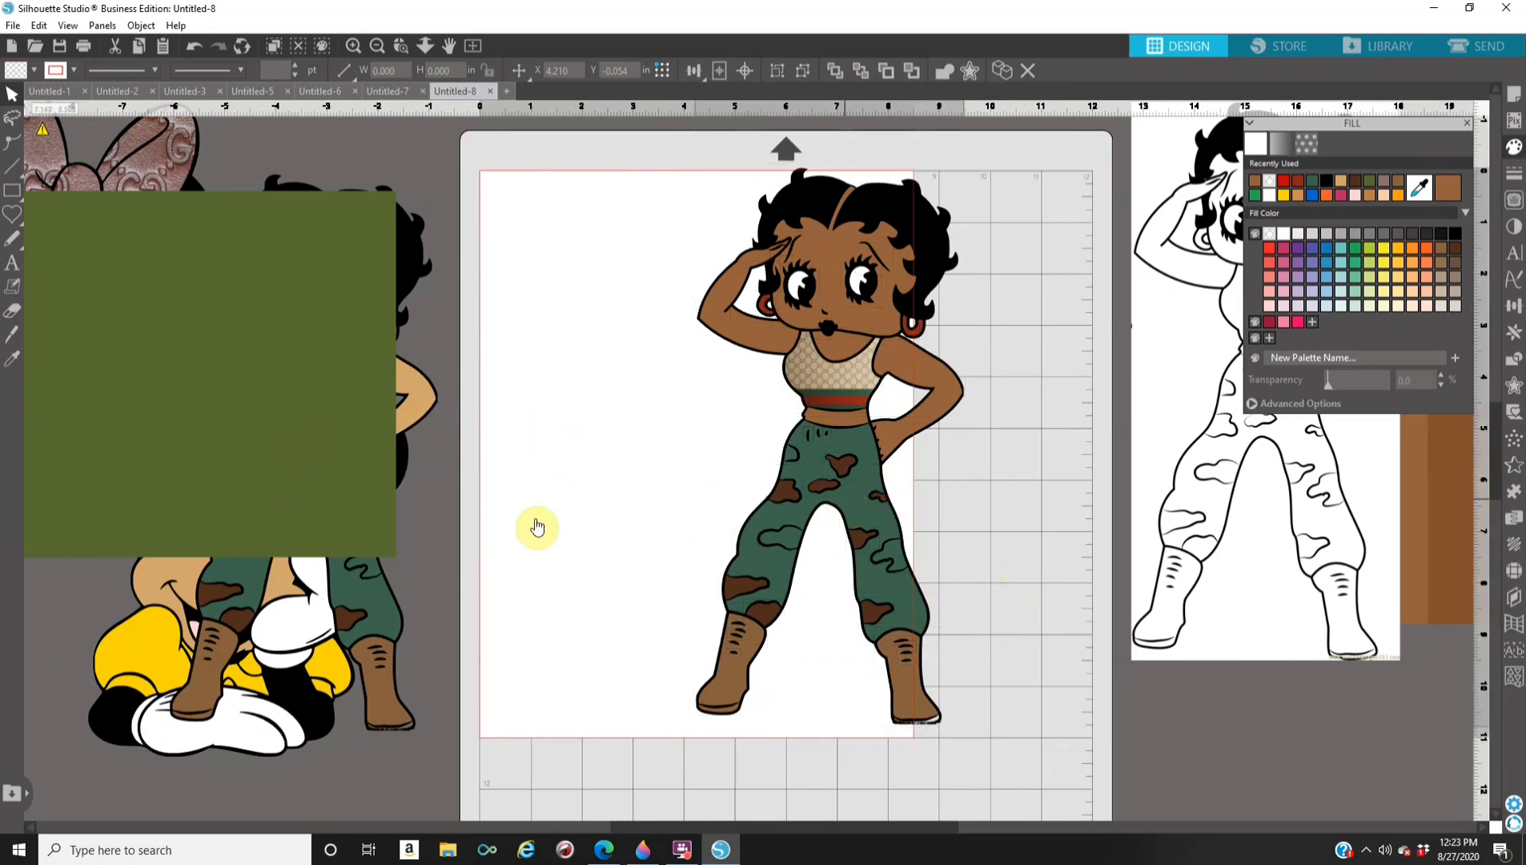
{"action": "left_click_drag", "start_coordinate": [843, 503], "coordinate": [386, 519]}
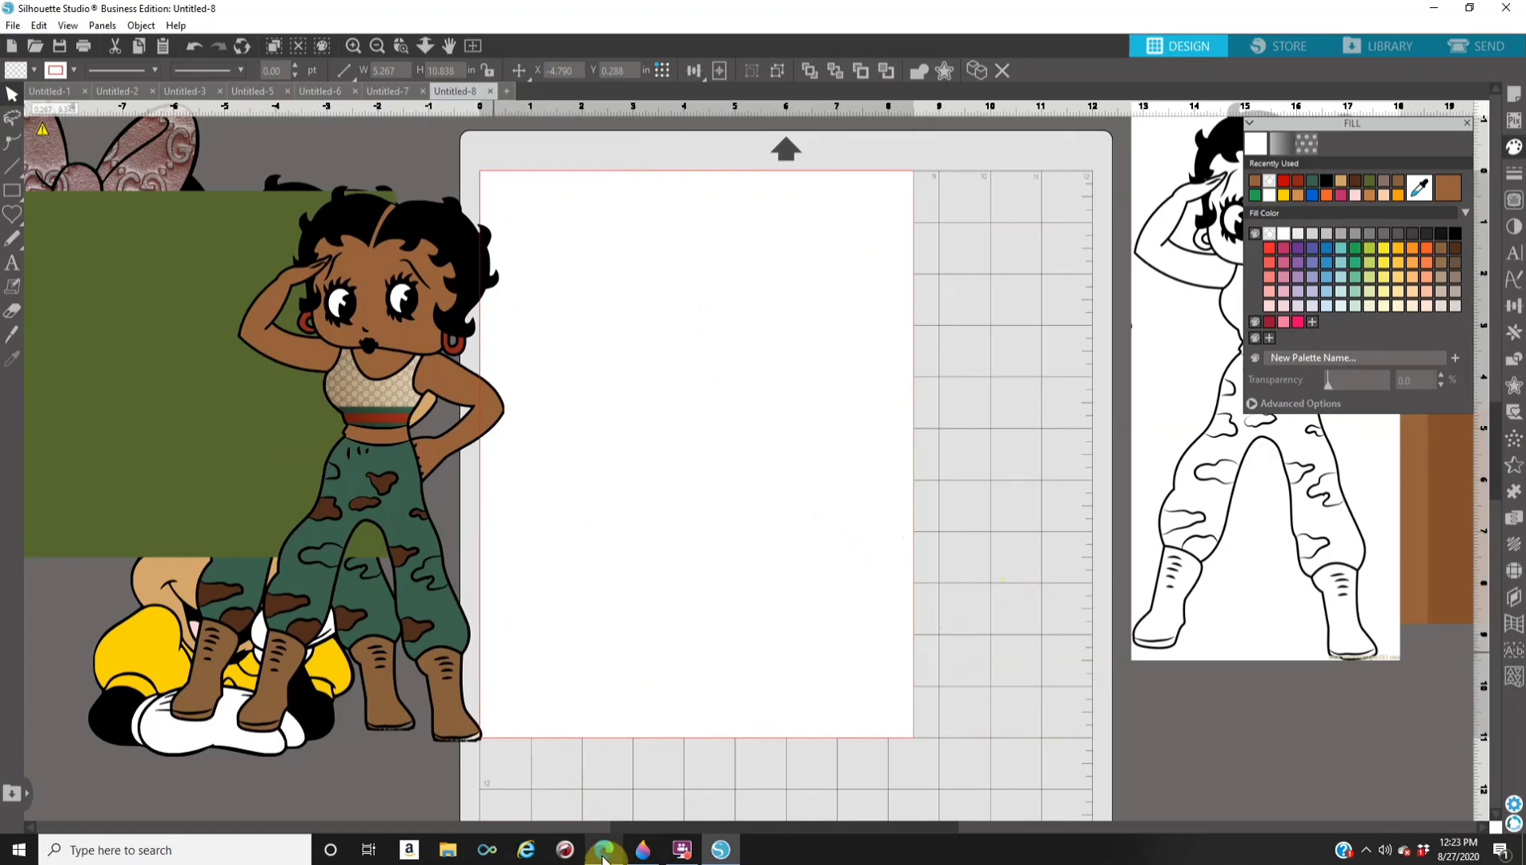
Switch to the Edge browser and copy the black-outlined heart image from the heart shape search results.
{"action": "left_click", "coordinate": [602, 859]}
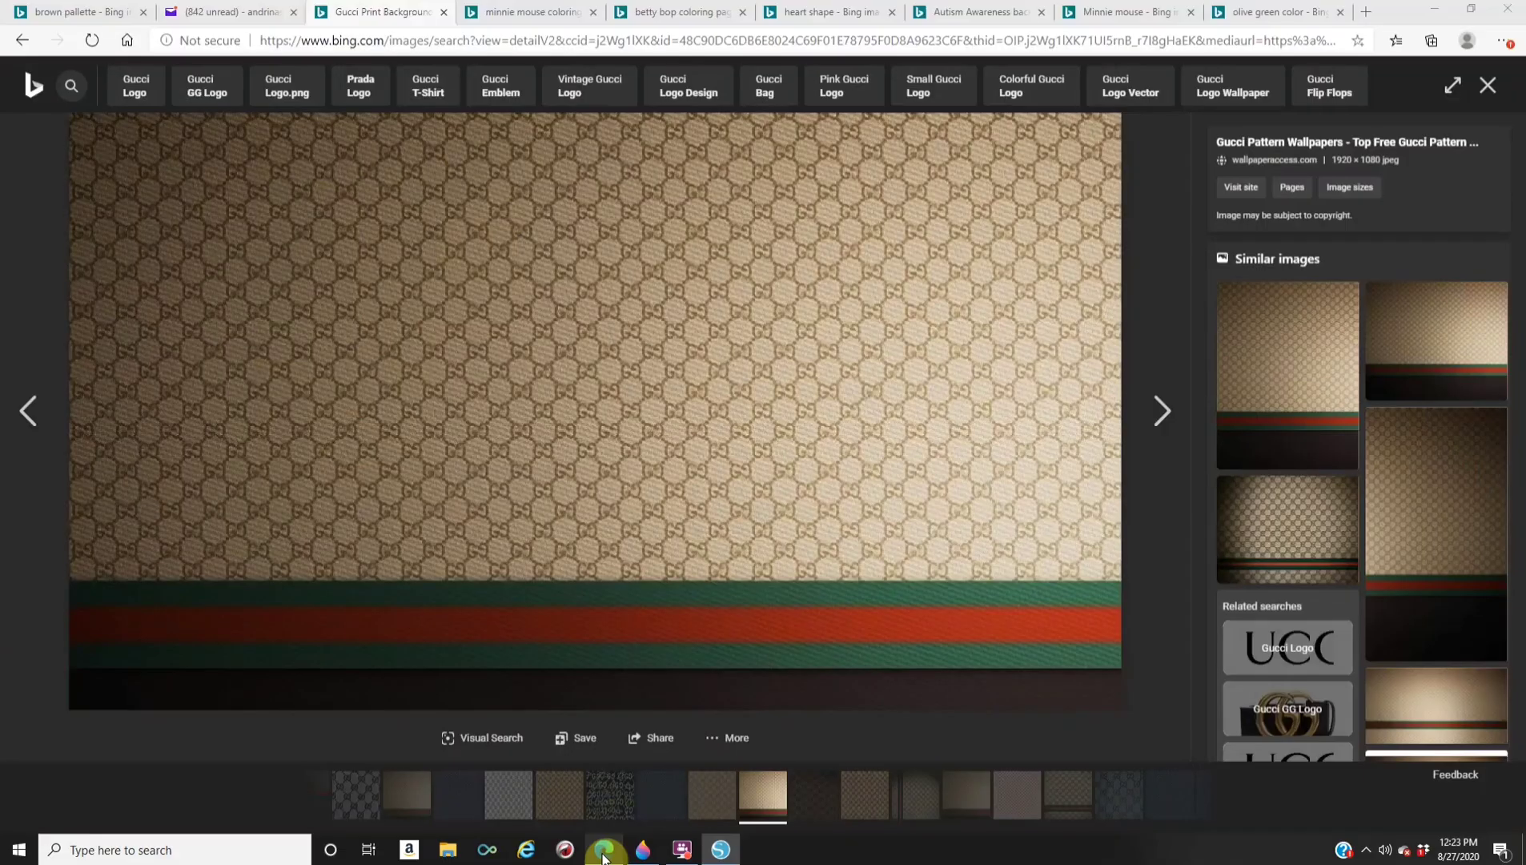
{"action": "left_click", "coordinate": [813, 14]}
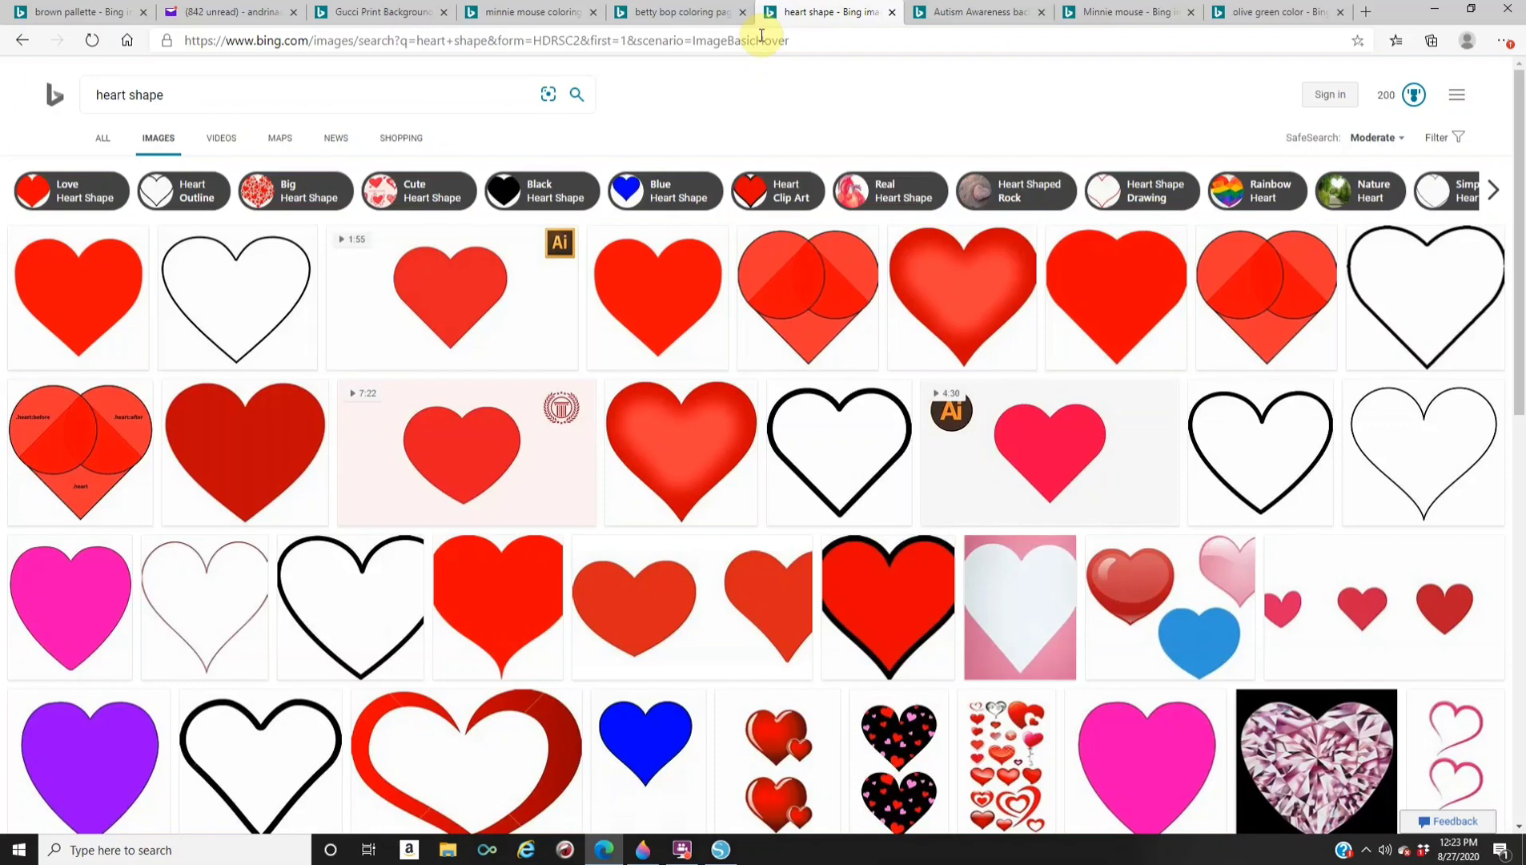
{"action": "left_click", "coordinate": [675, 518]}
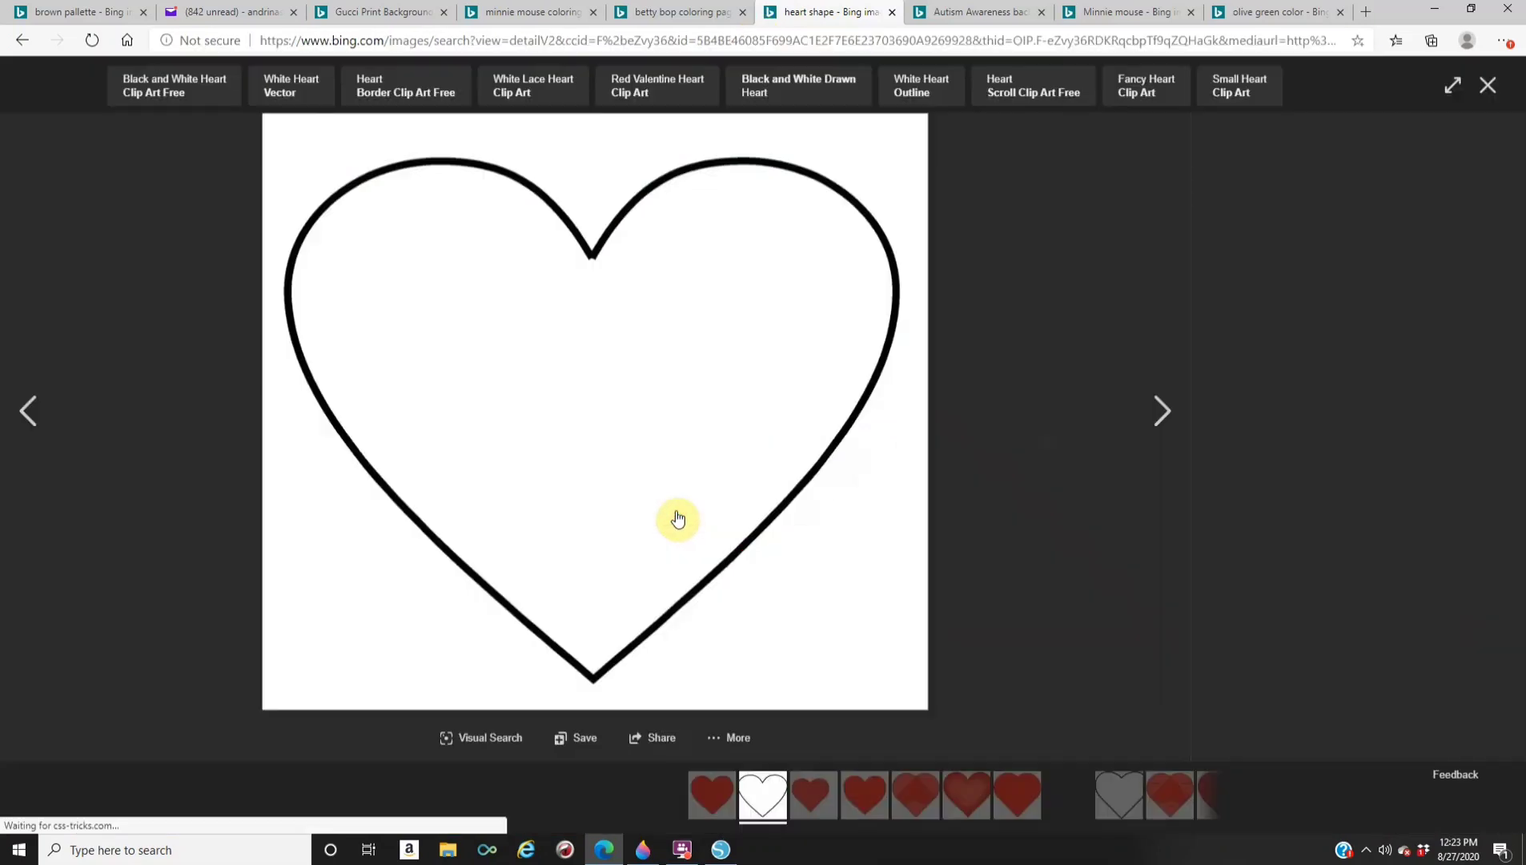
{"action": "right_click", "coordinate": [659, 522]}
{"action": "left_click", "coordinate": [721, 594]}
Switch back to Silhouette Studio, paste the heart image and shrink it to about 7.4 in wide.
{"action": "left_click", "coordinate": [721, 849]}
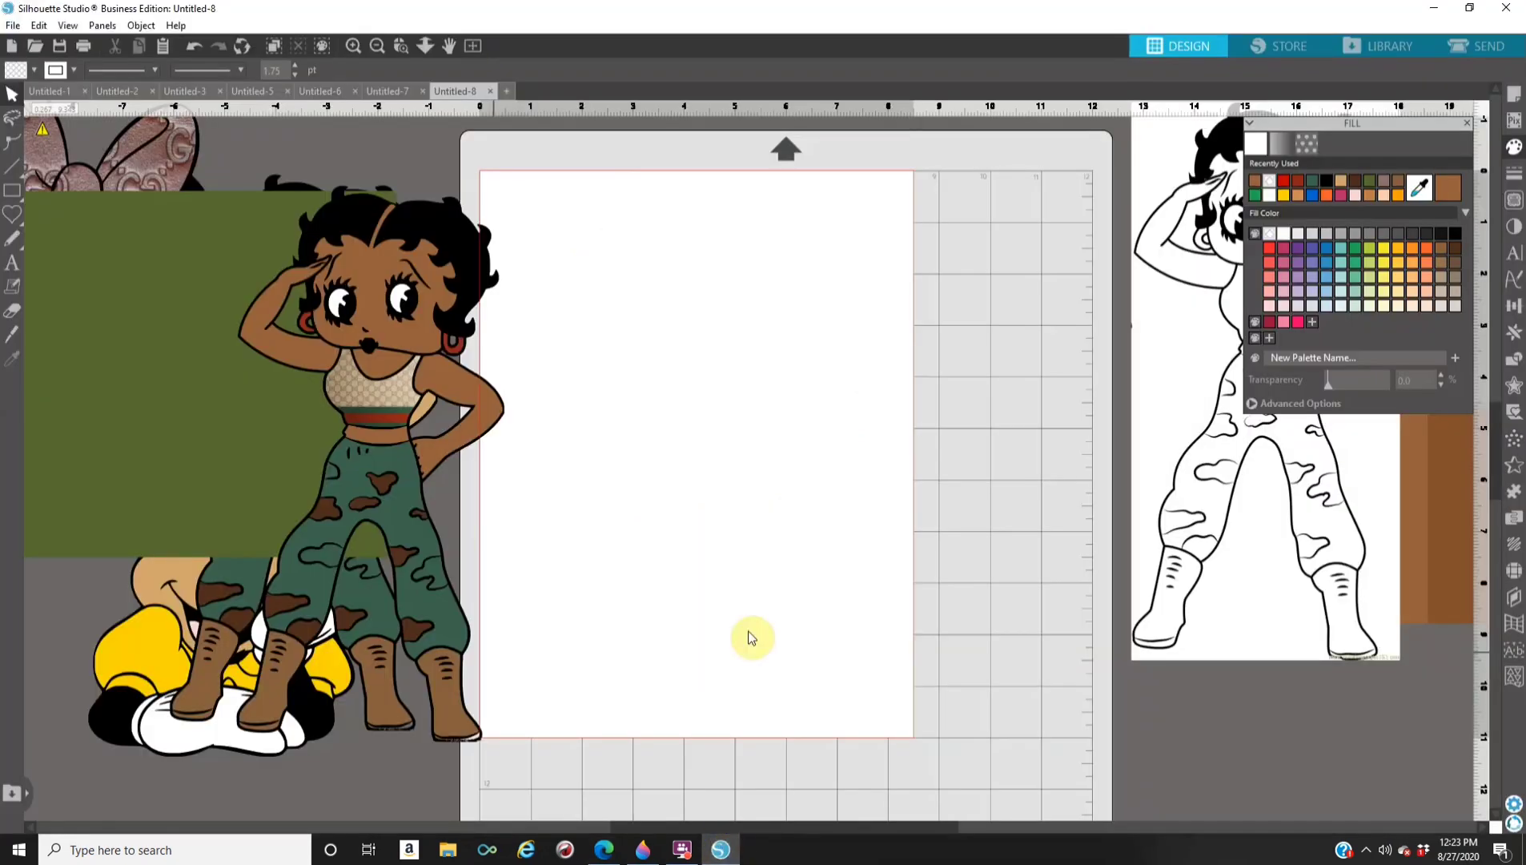
{"action": "right_click", "coordinate": [751, 442]}
{"action": "left_click", "coordinate": [793, 505]}
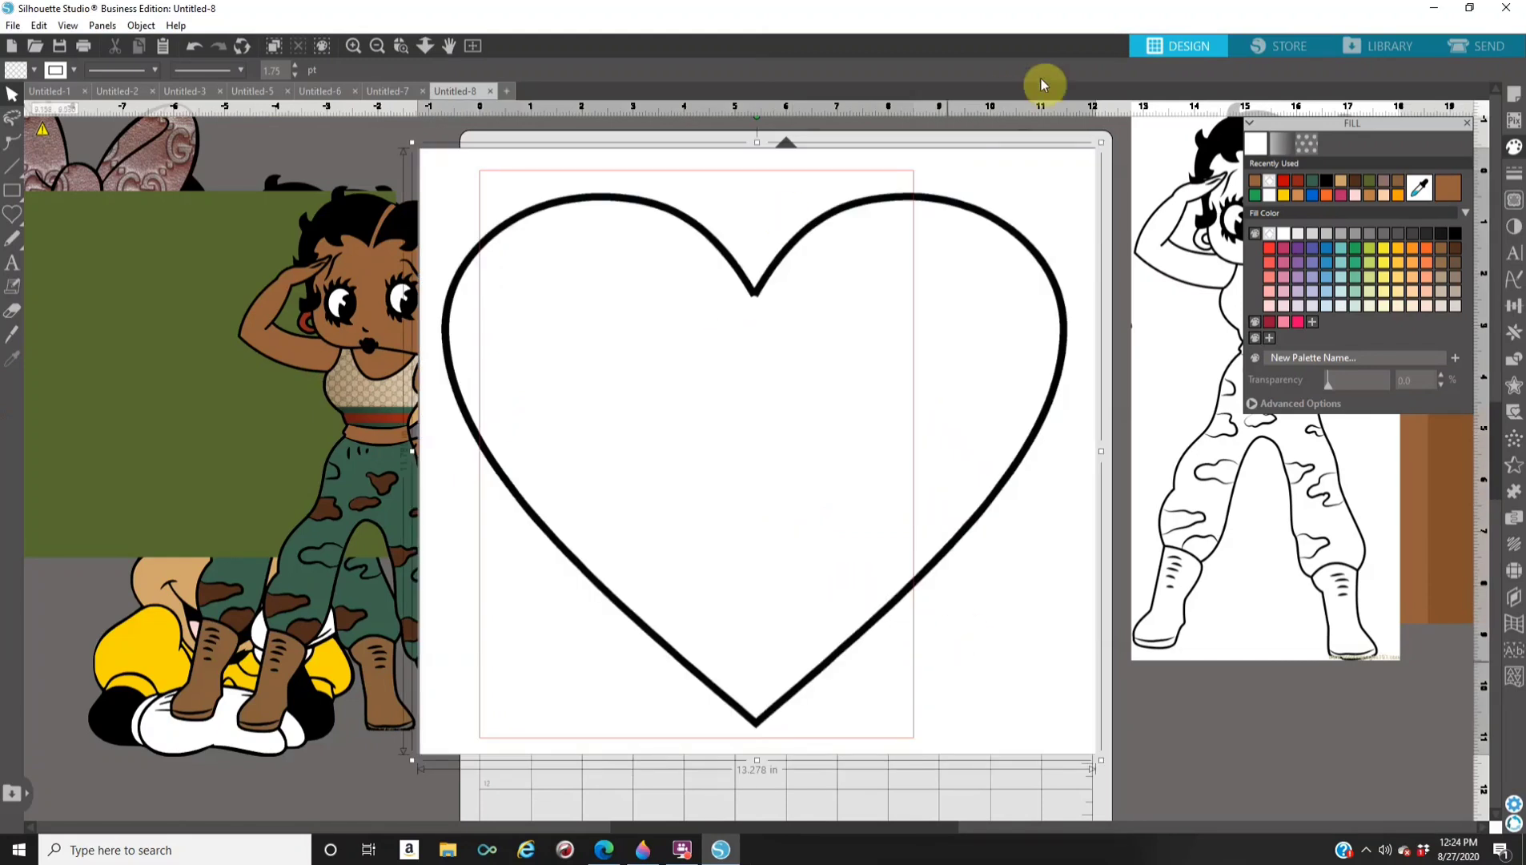
{"action": "left_click_drag", "start_coordinate": [1101, 141], "coordinate": [876, 427]}
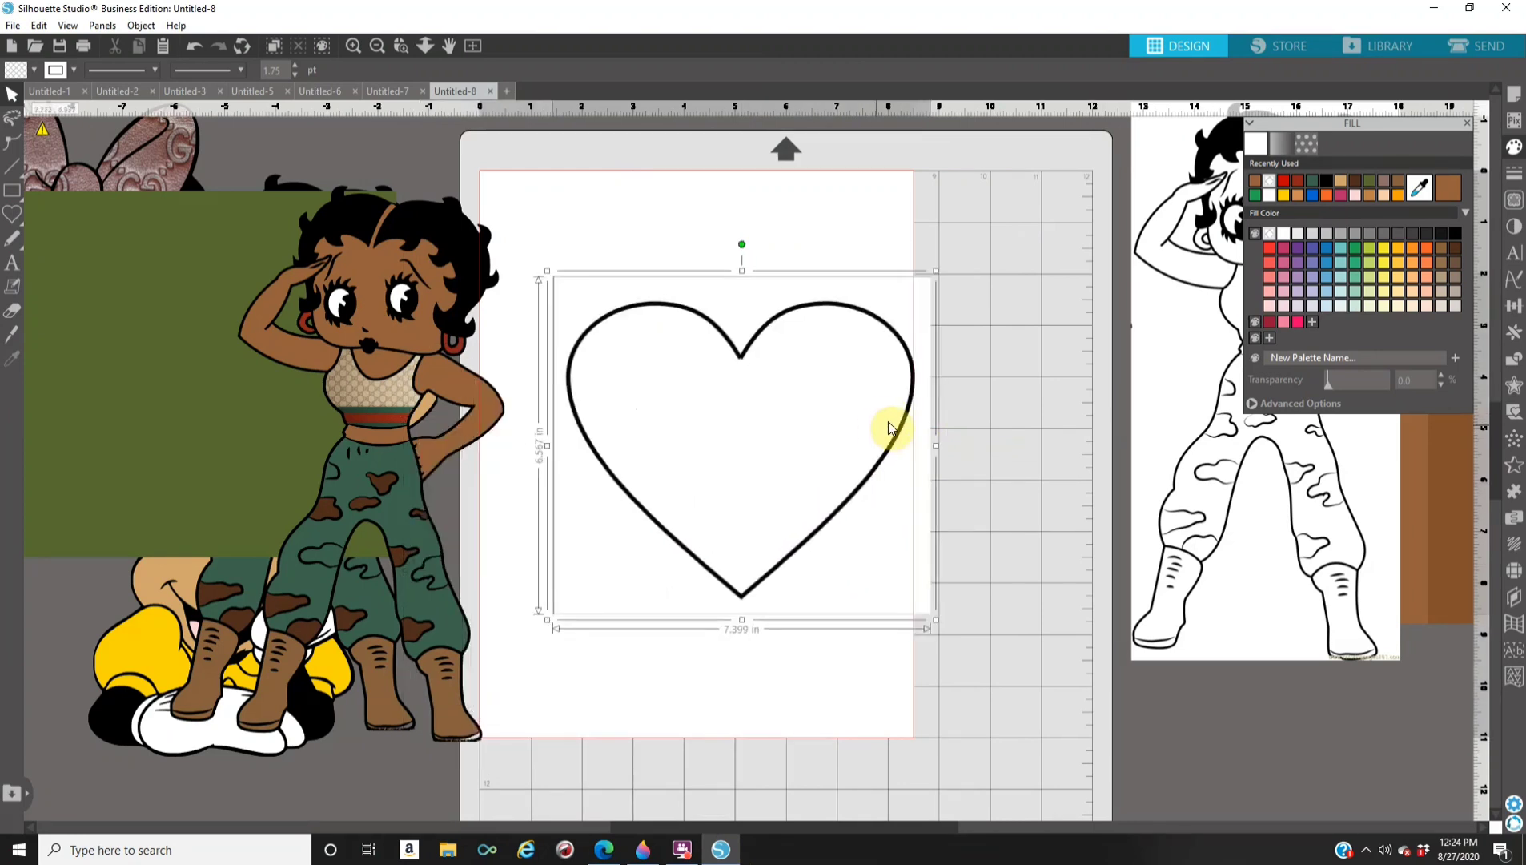
Trace the whole heart image and move the original picture off the traced lines, beside the page.
{"action": "left_click", "coordinate": [1513, 199]}
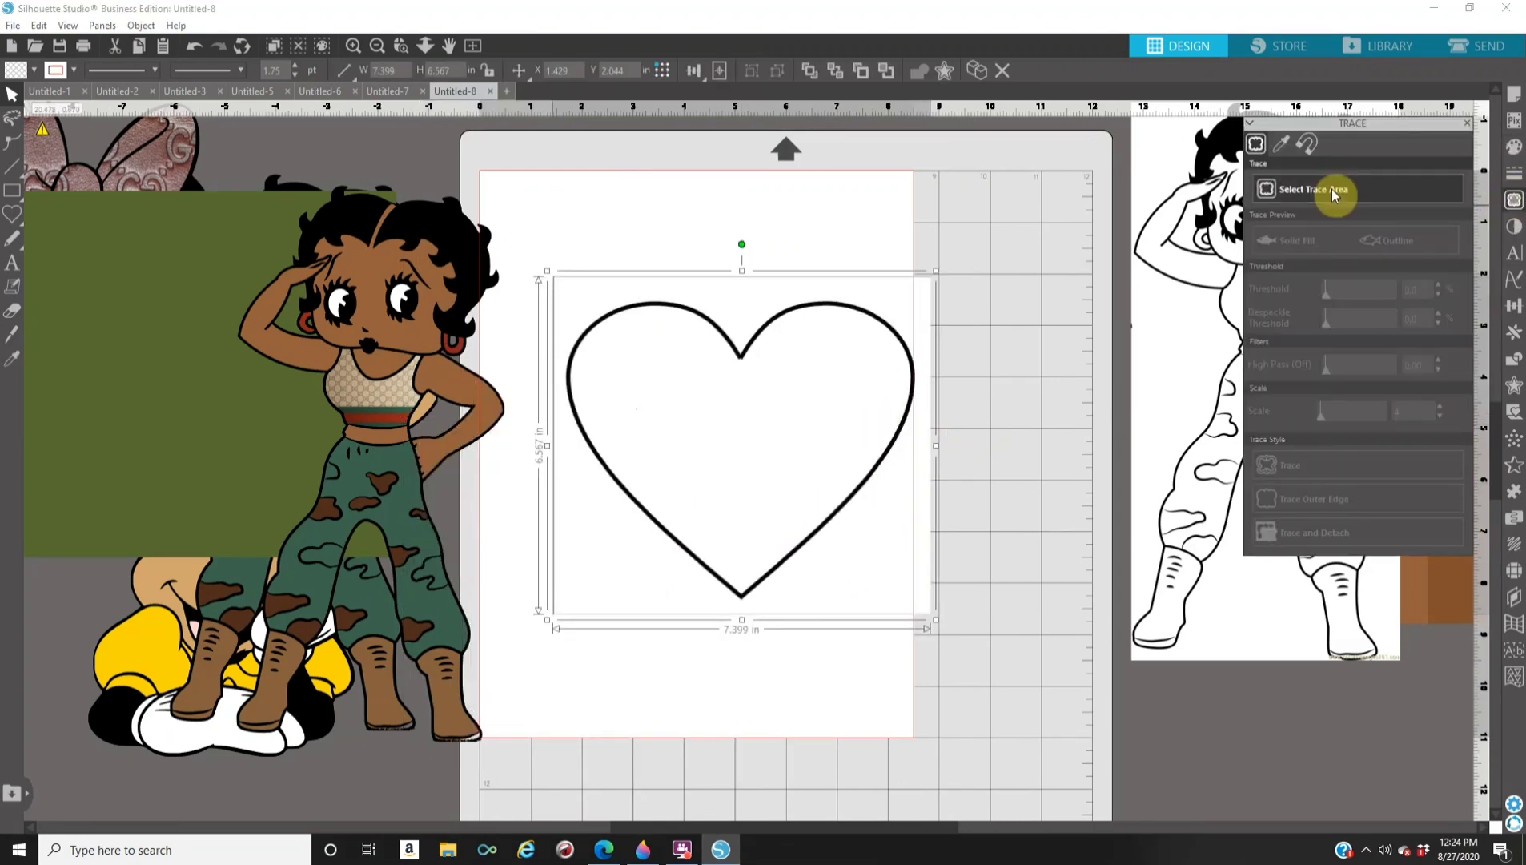
{"action": "left_click", "coordinate": [1318, 199]}
{"action": "mouse_move", "coordinate": [542, 249]}
{"action": "left_mouse_down"}
{"action": "mouse_move", "coordinate": [920, 453]}
{"action": "mouse_move", "coordinate": [938, 506]}
{"action": "left_mouse_up"}
{"action": "left_click_drag", "start_coordinate": [966, 599], "coordinate": [993, 648]}
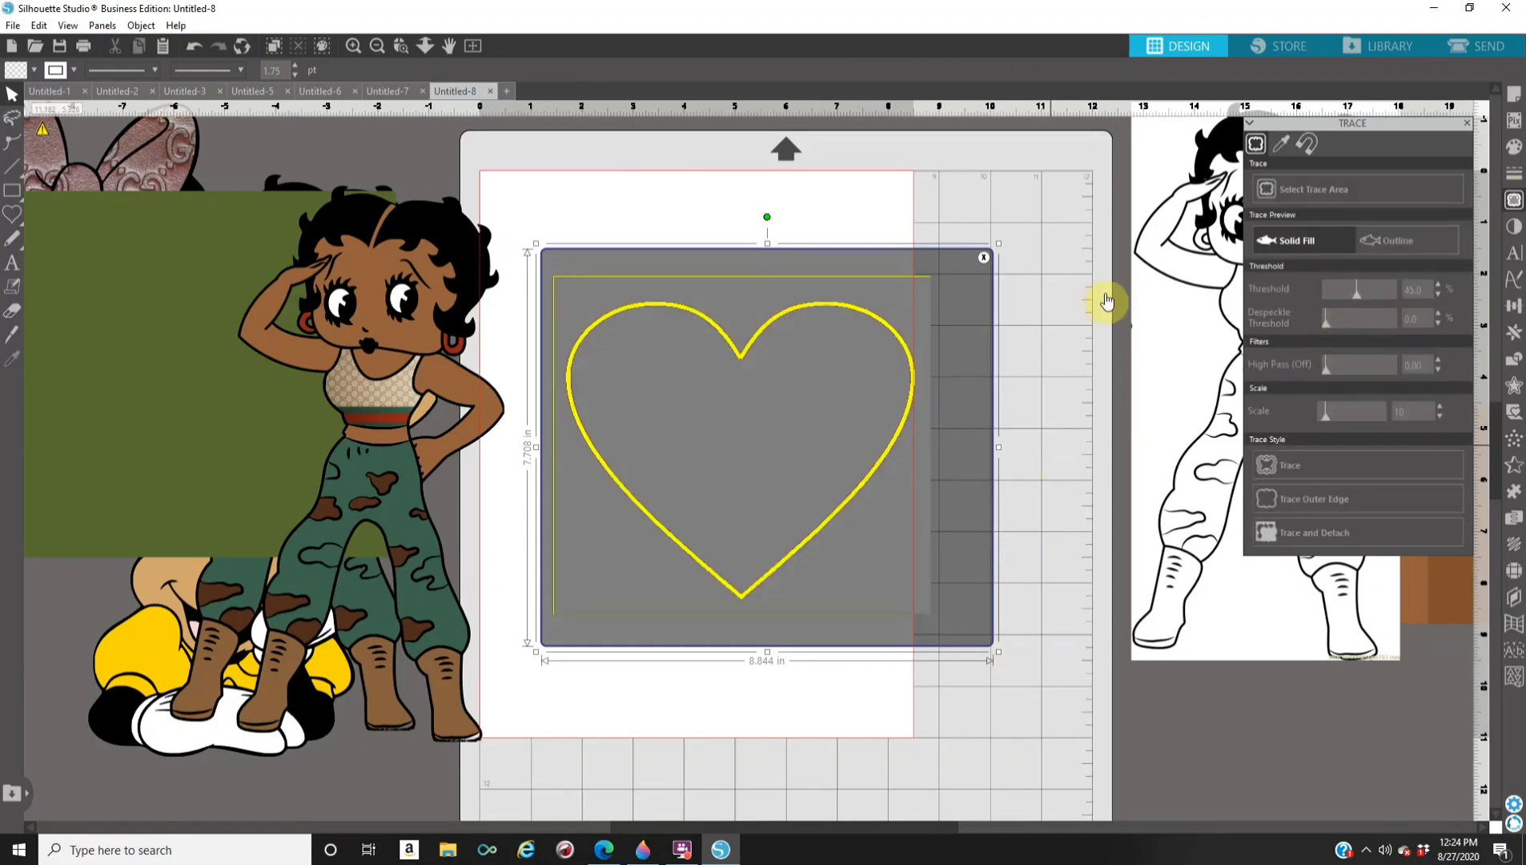
{"action": "left_click", "coordinate": [1306, 465]}
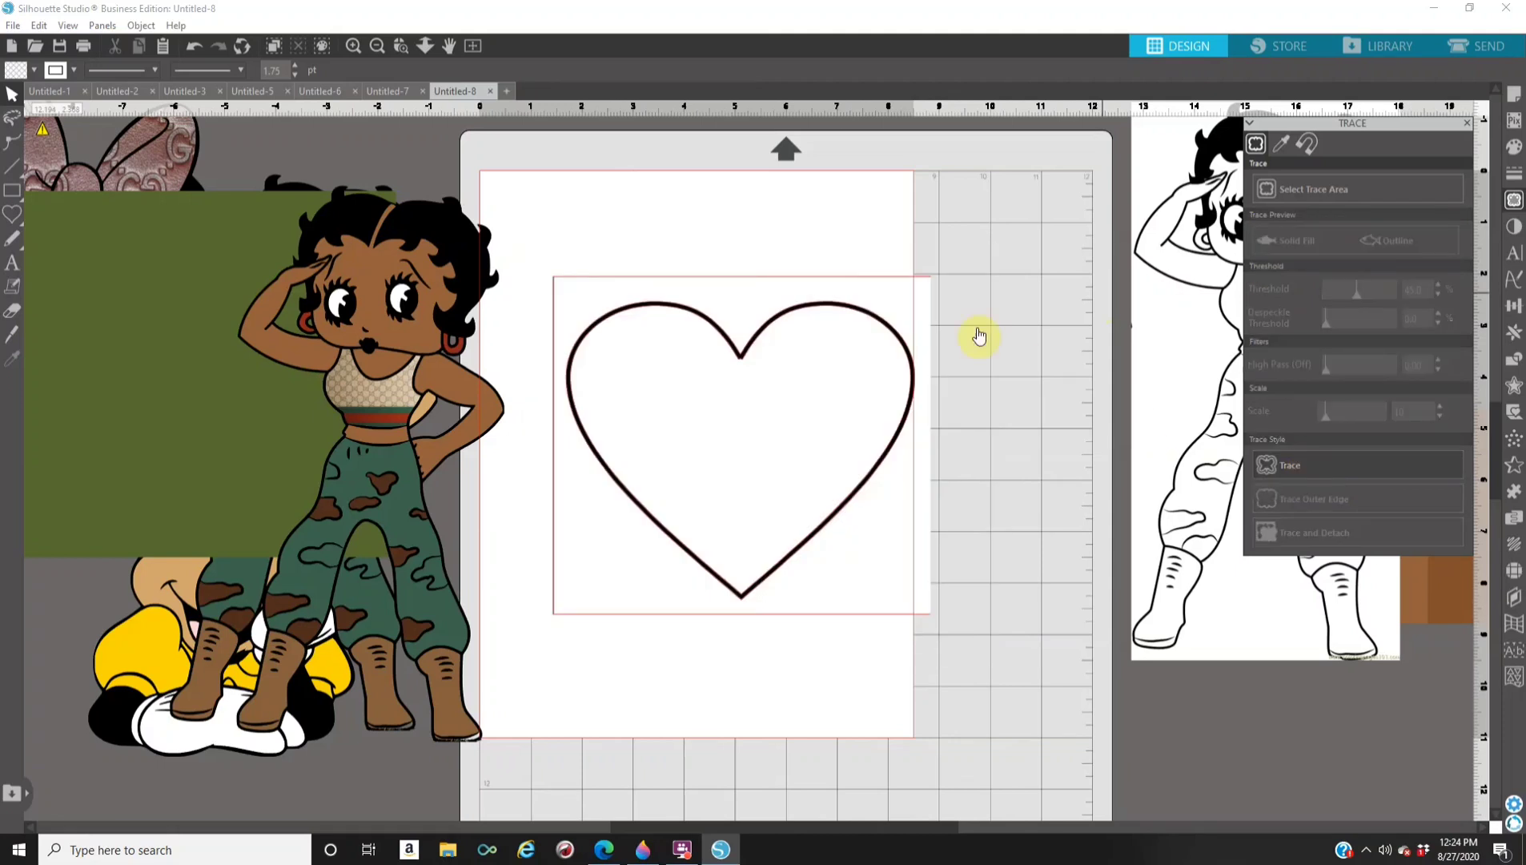
{"action": "mouse_move", "coordinate": [905, 325]}
{"action": "left_mouse_down"}
{"action": "mouse_move", "coordinate": [1043, 410]}
{"action": "mouse_move", "coordinate": [1430, 281]}
{"action": "left_mouse_up"}
Release the traced heart's compound path and delete the rectangular frame around it.
{"action": "left_click", "coordinate": [851, 500]}
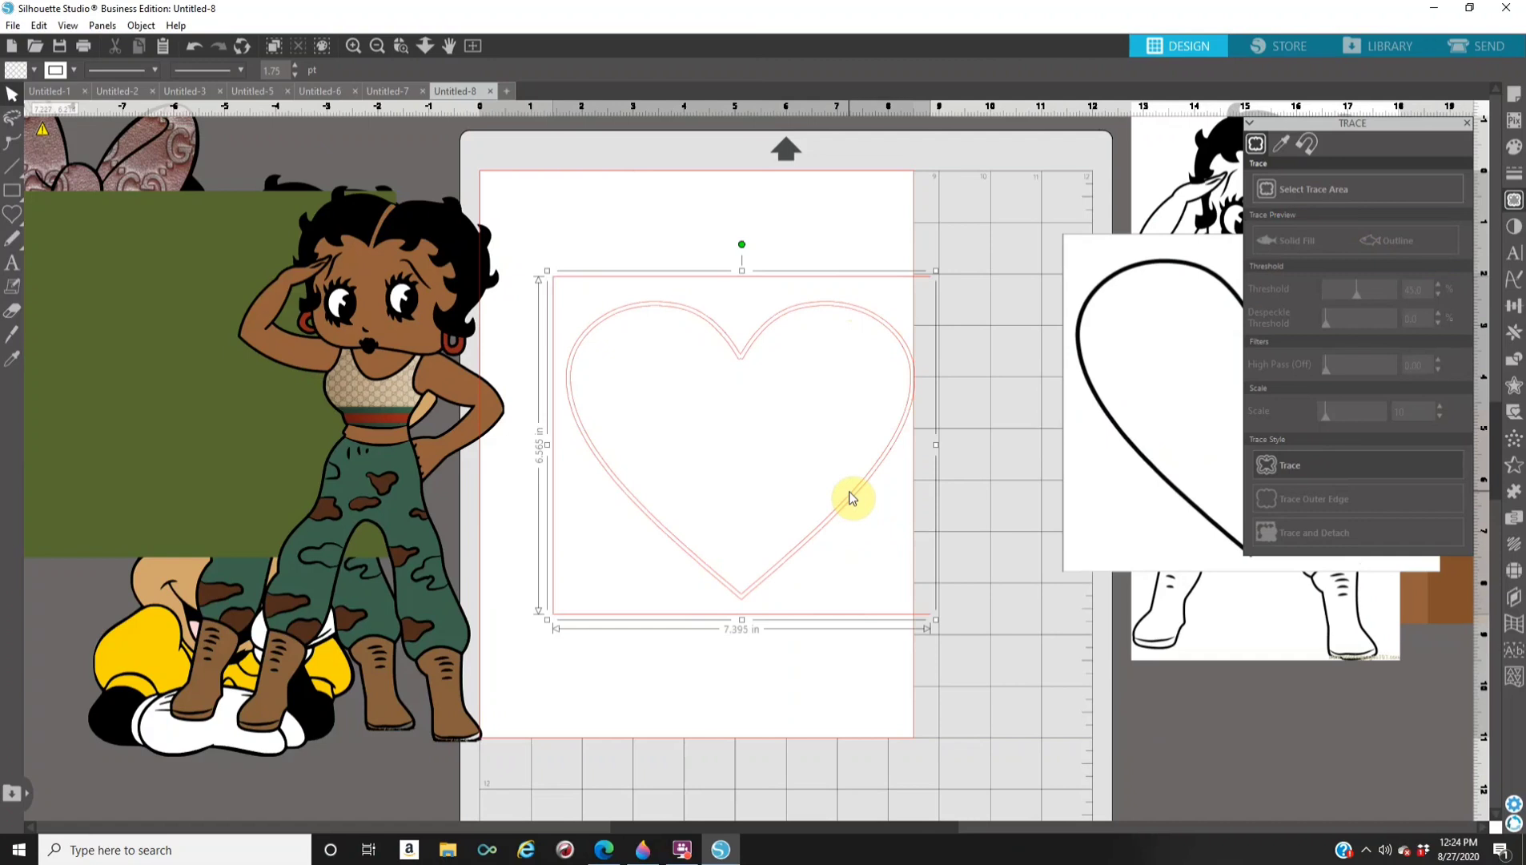
{"action": "right_click", "coordinate": [850, 499]}
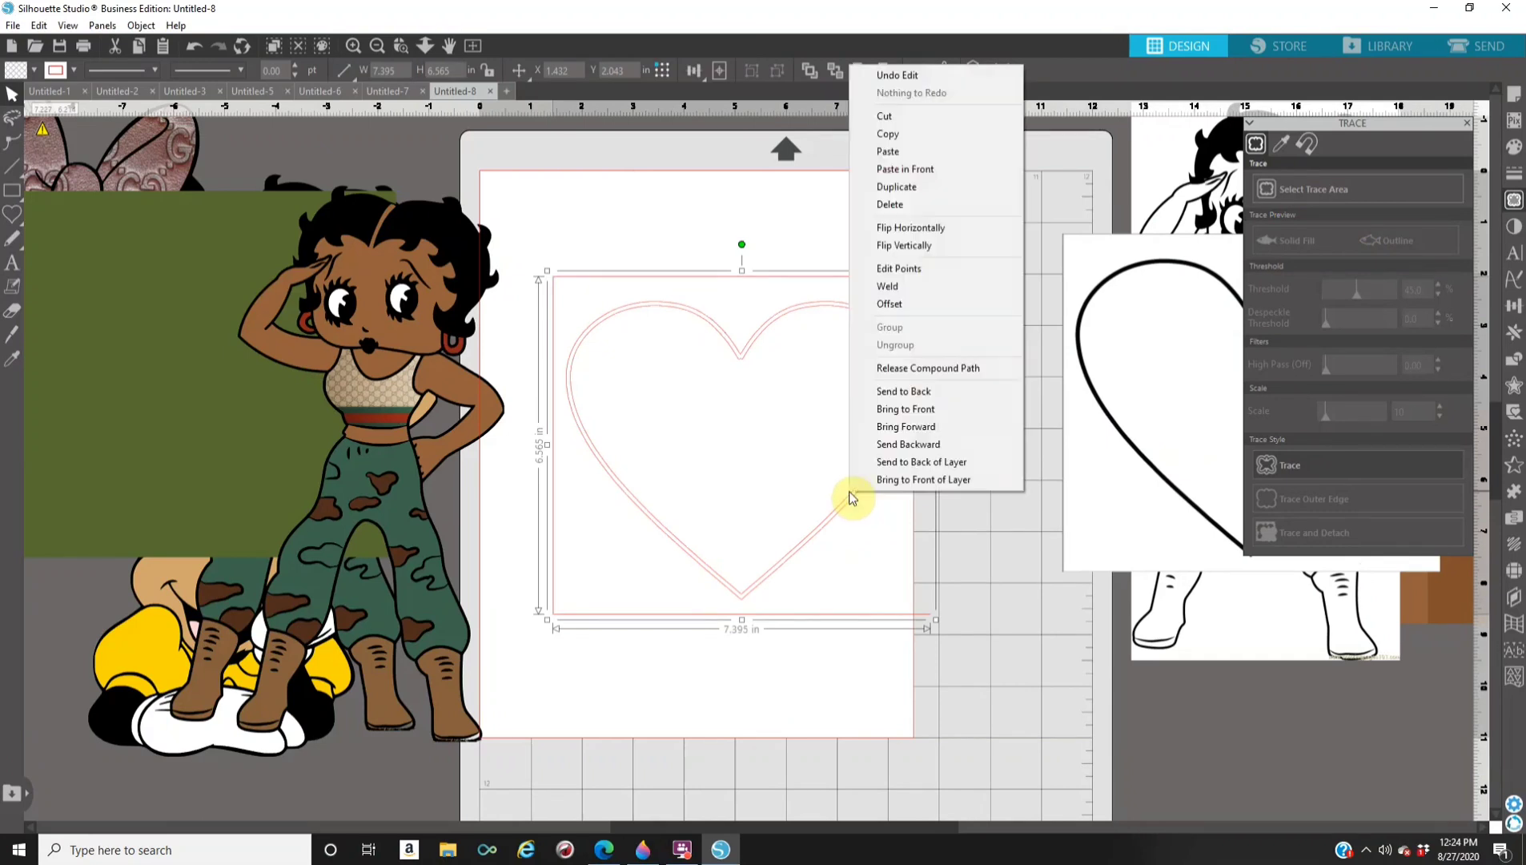
{"action": "left_click", "coordinate": [909, 368]}
{"action": "left_click", "coordinate": [881, 308]}
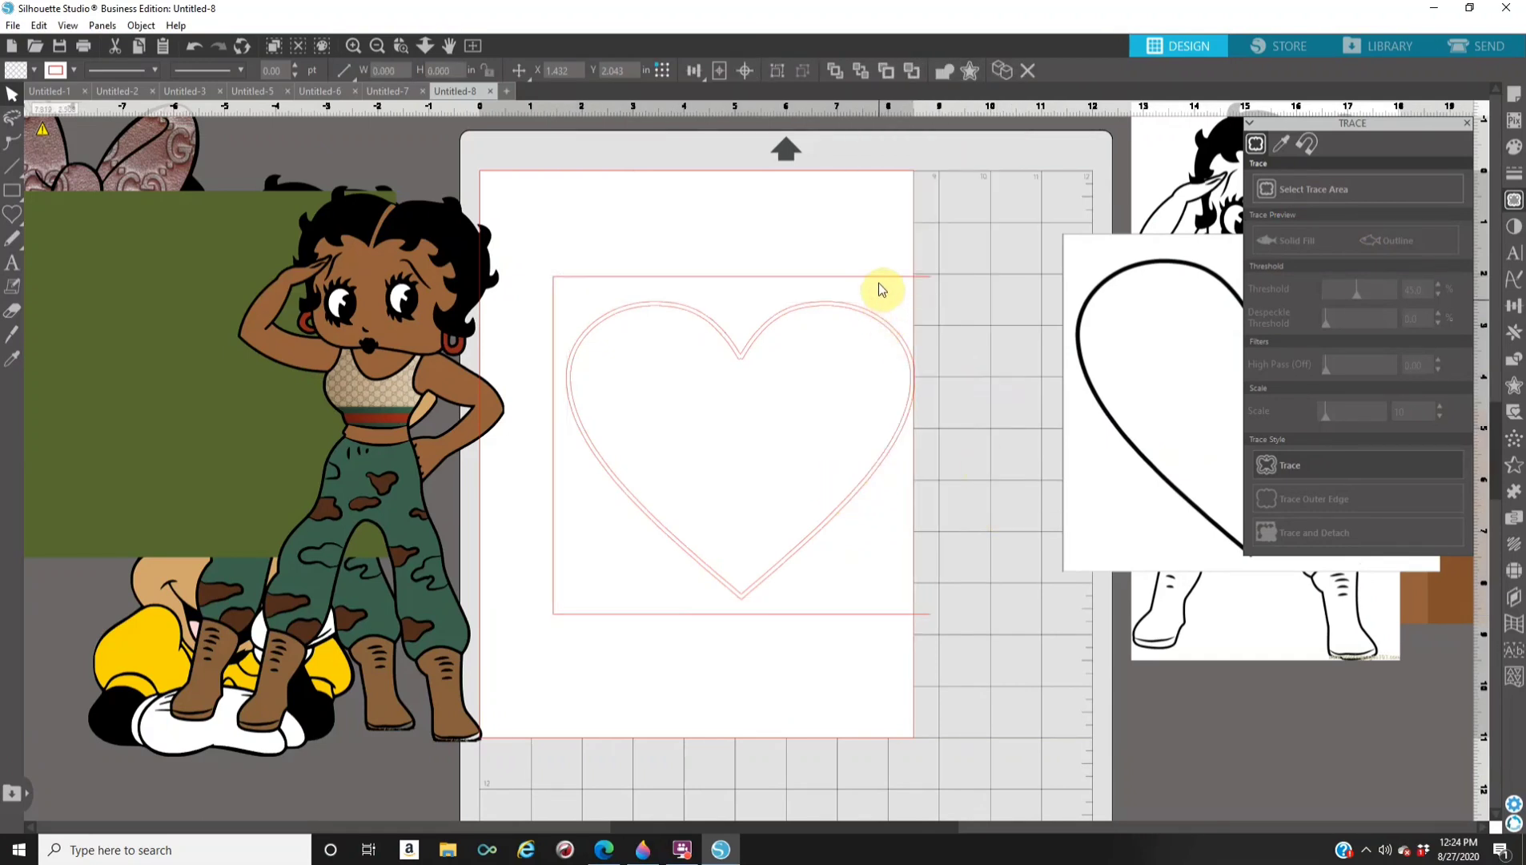
{"action": "left_click", "coordinate": [880, 278]}
{"action": "key", "text": "Delete"}
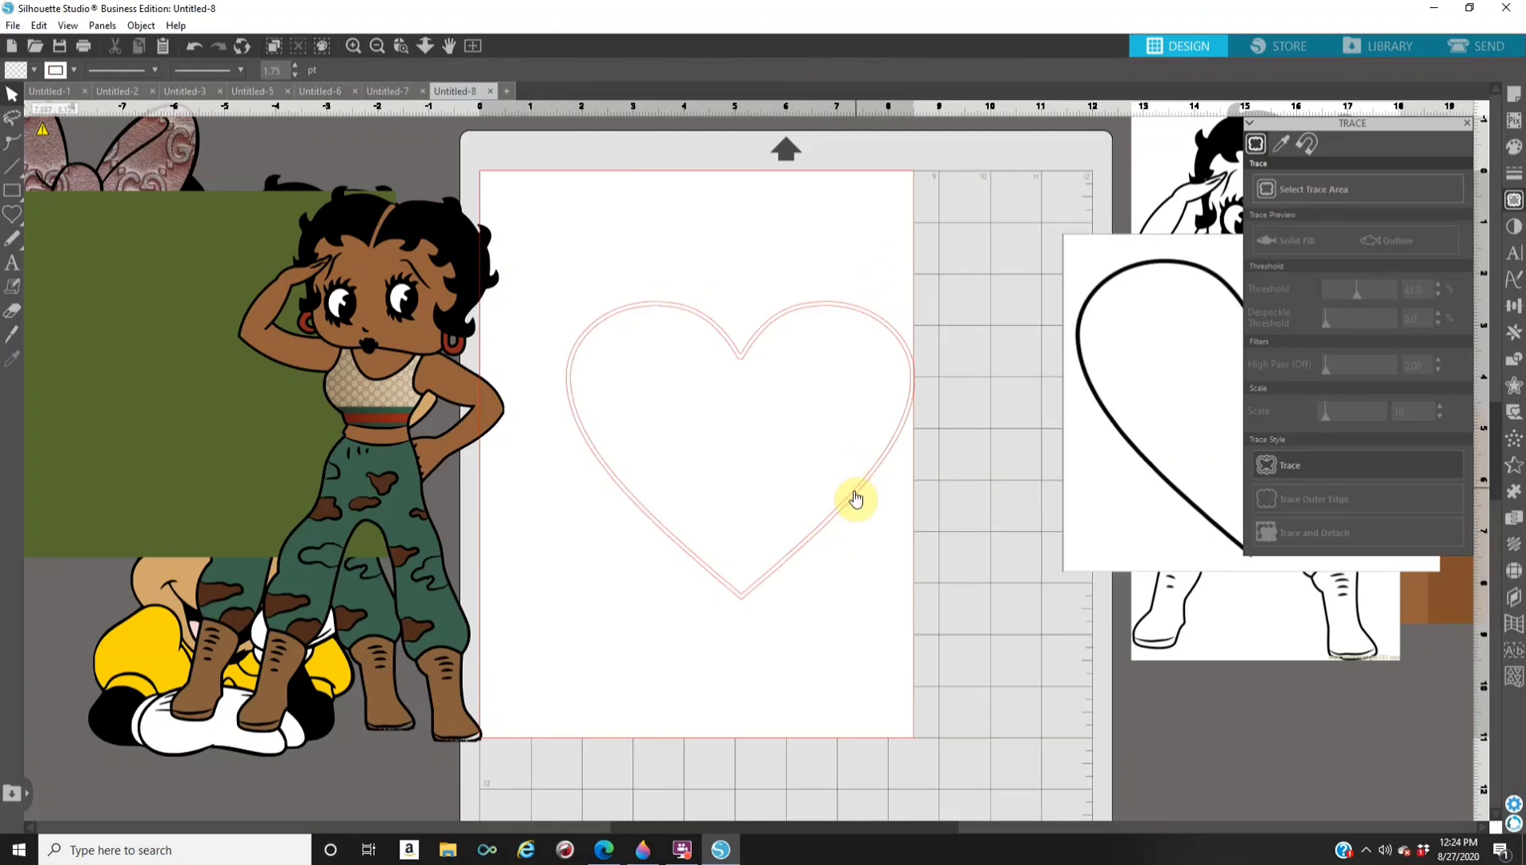
Move the inner heart outline away from the outer one and delete the outer outline.
{"action": "left_click_drag", "start_coordinate": [861, 496], "coordinate": [1015, 586]}
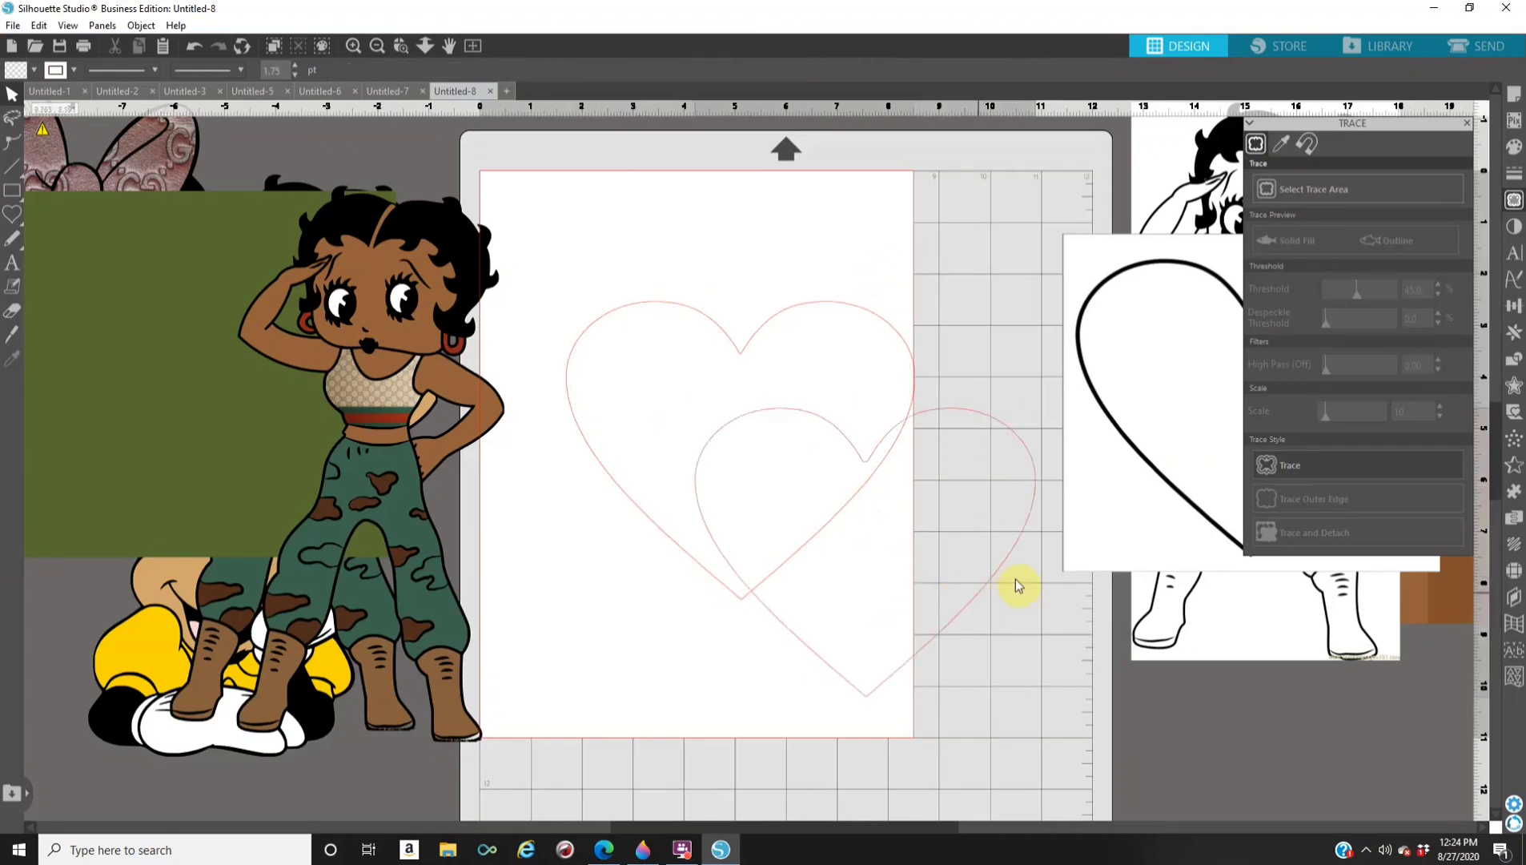
{"action": "left_click", "coordinate": [835, 310]}
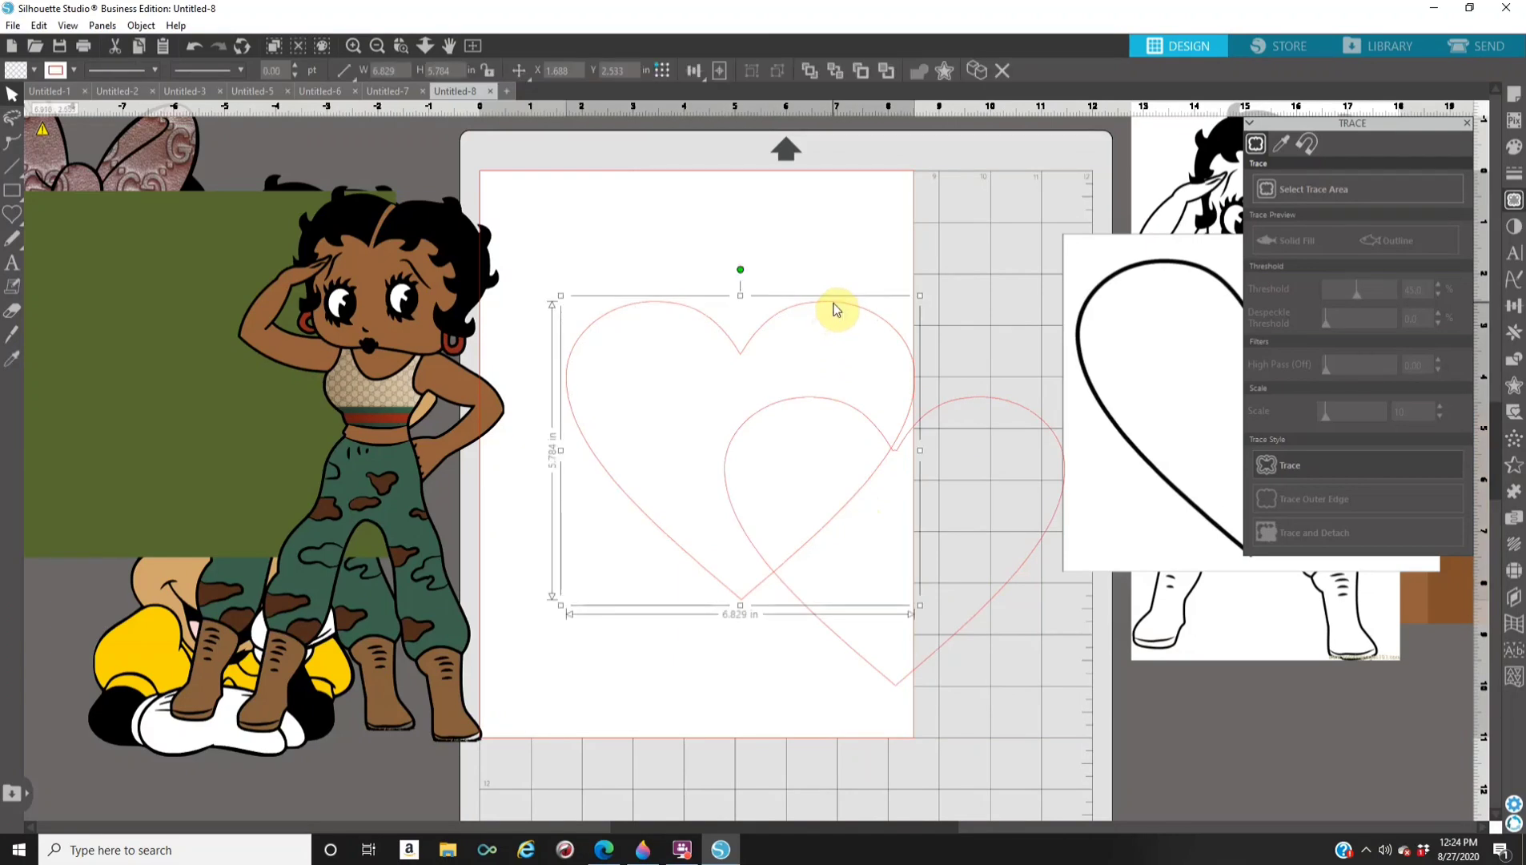
{"action": "key", "text": "Delete"}
Move the remaining heart back onto the page and fill it with light red.
{"action": "left_click_drag", "start_coordinate": [891, 448], "coordinate": [787, 381]}
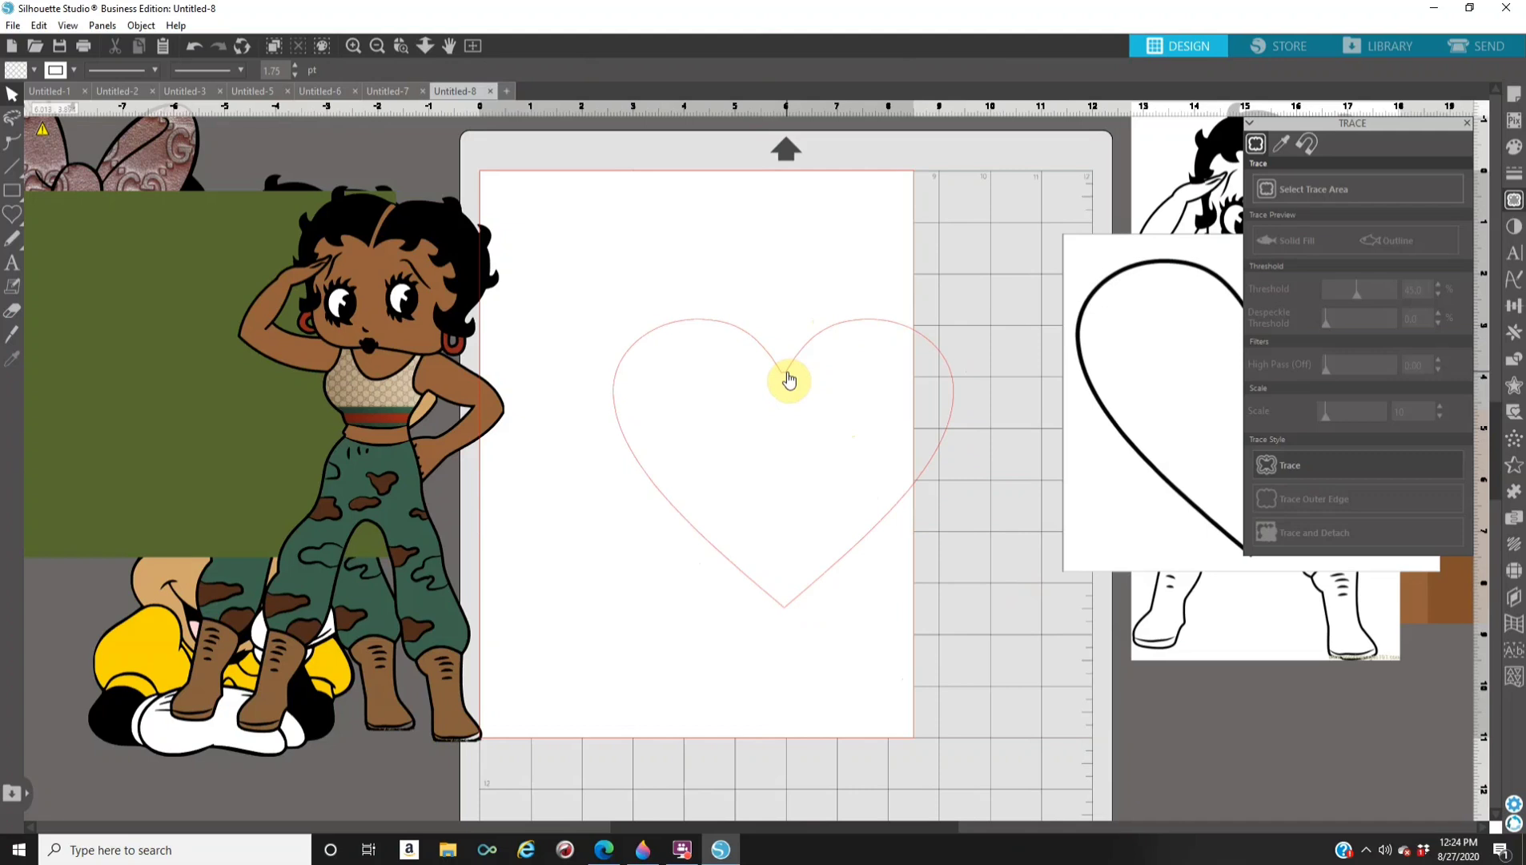
{"action": "left_click", "coordinate": [1516, 151]}
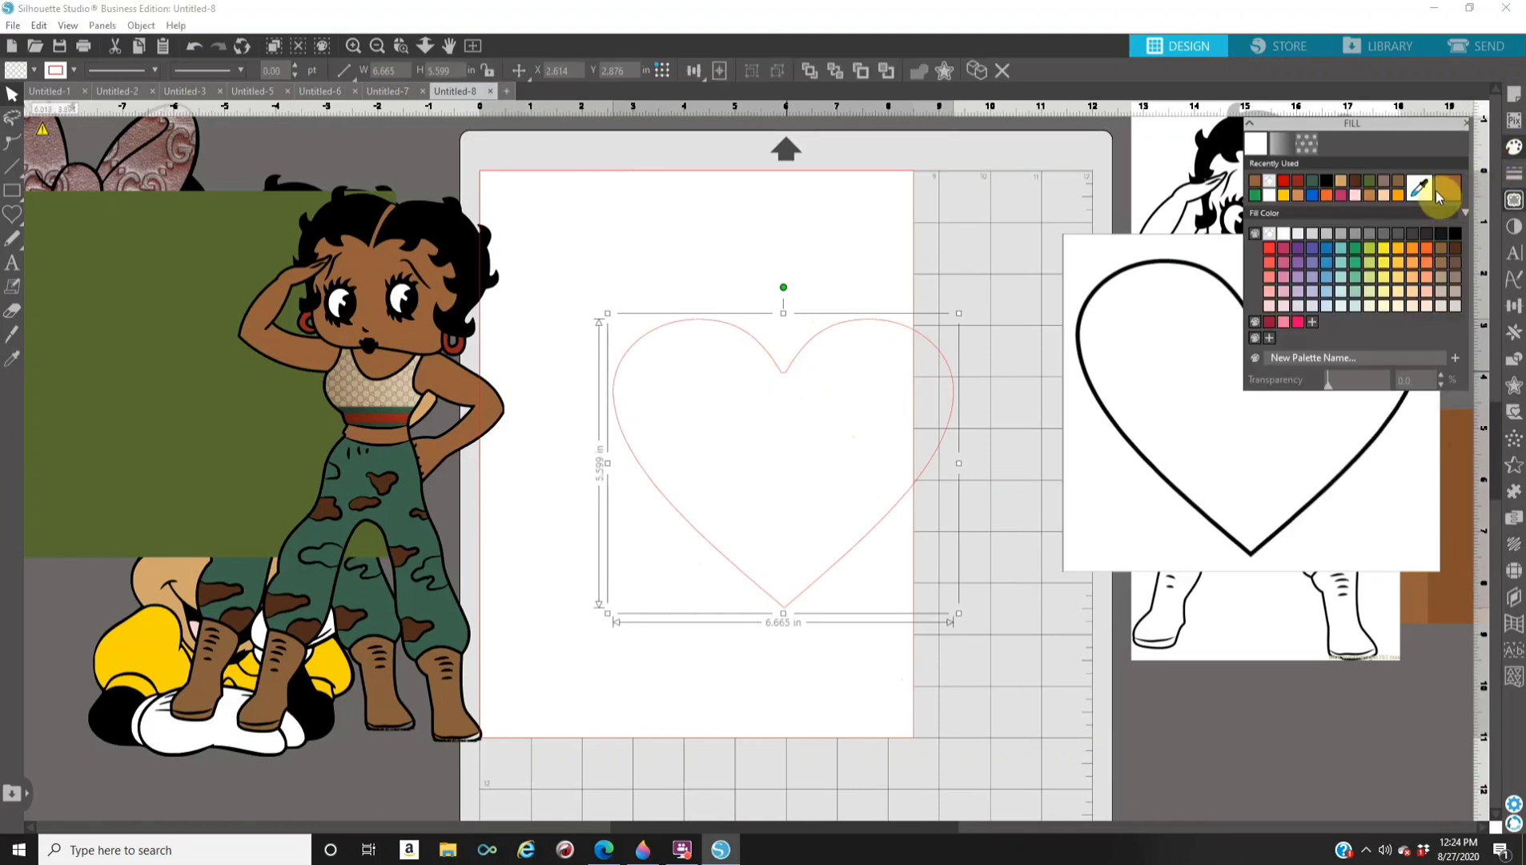
{"action": "left_click", "coordinate": [1269, 248]}
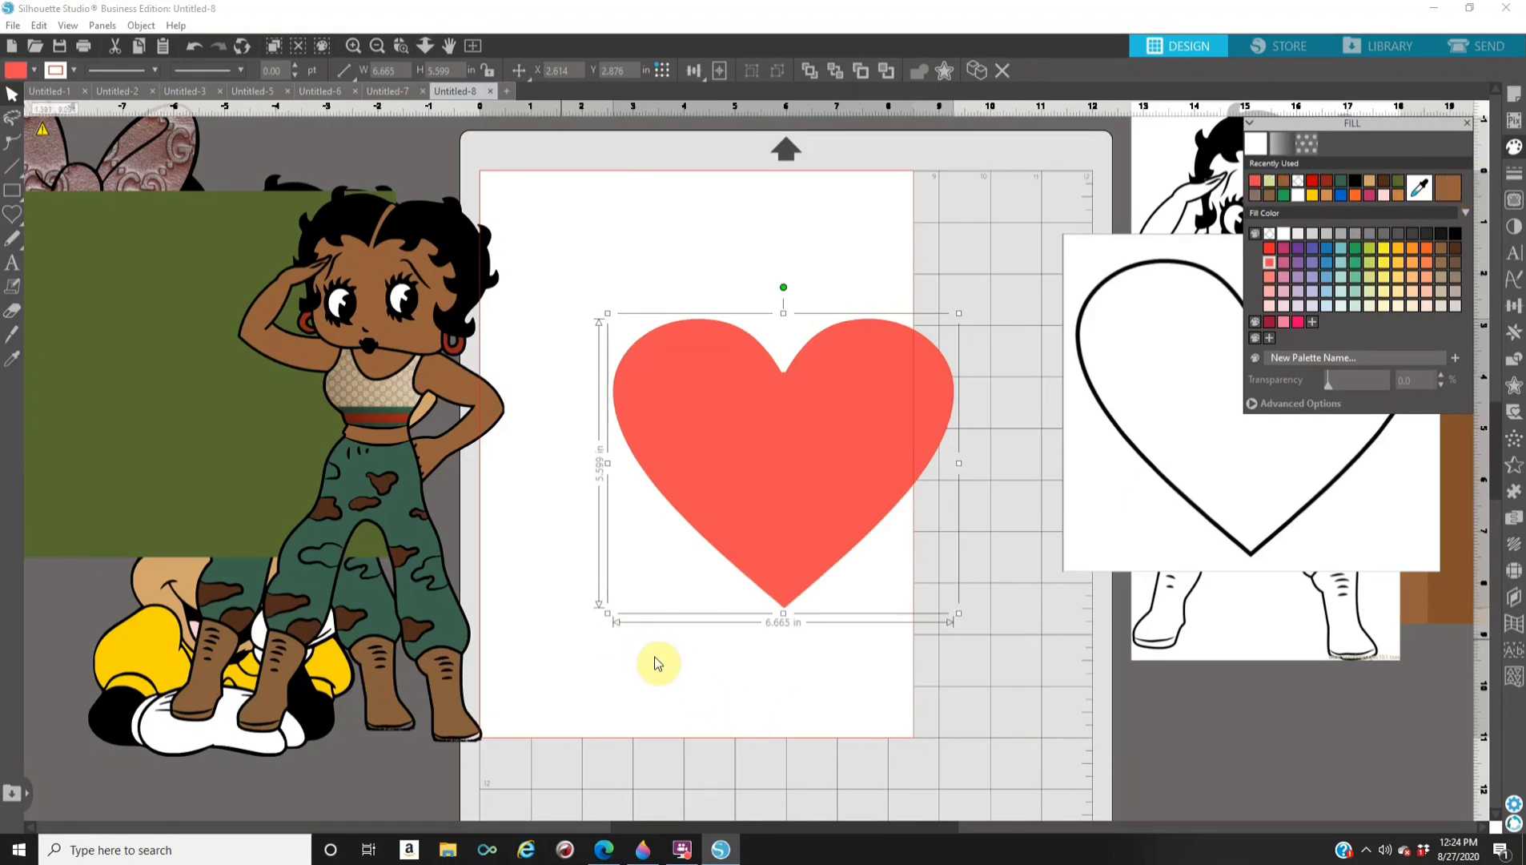
Copy the autism puzzle pattern image from the Edge browser and paste it over the heart in Silhouette Studio.
{"action": "left_click", "coordinate": [604, 849]}
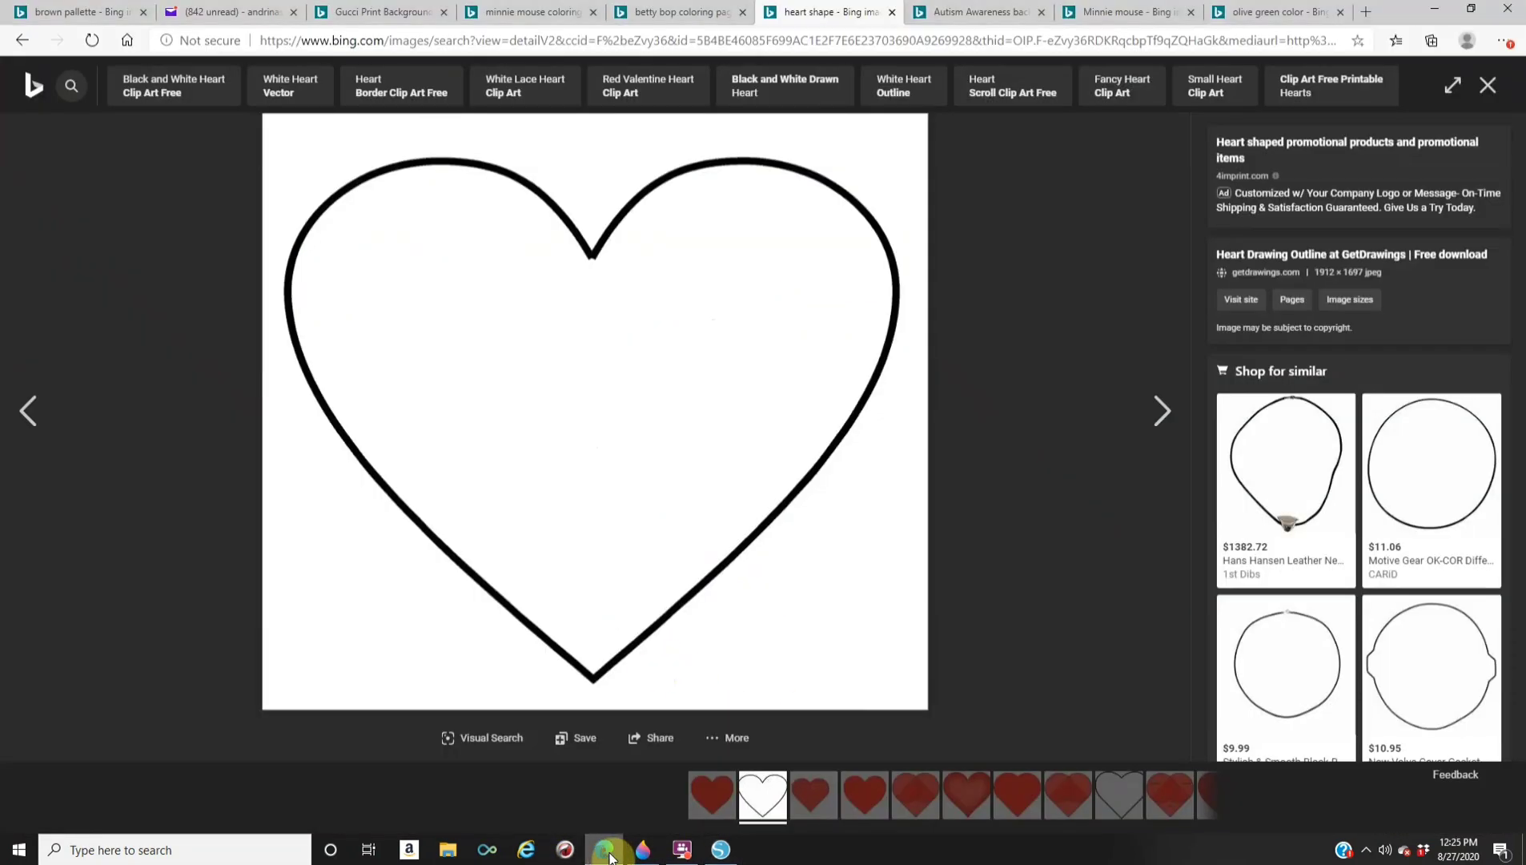
{"action": "left_click", "coordinate": [973, 12]}
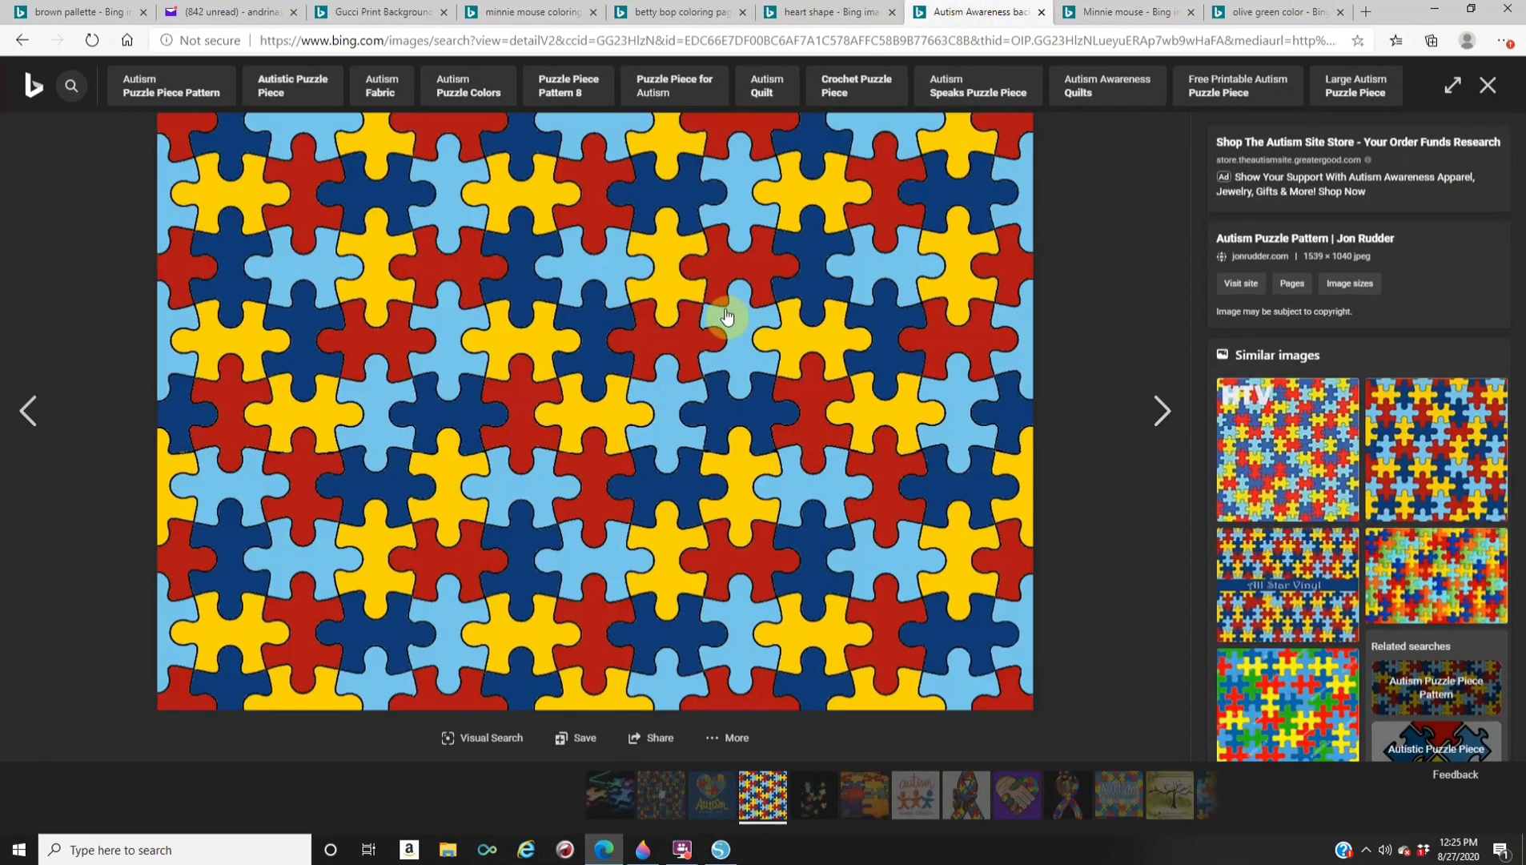
{"action": "left_click", "coordinate": [722, 835]}
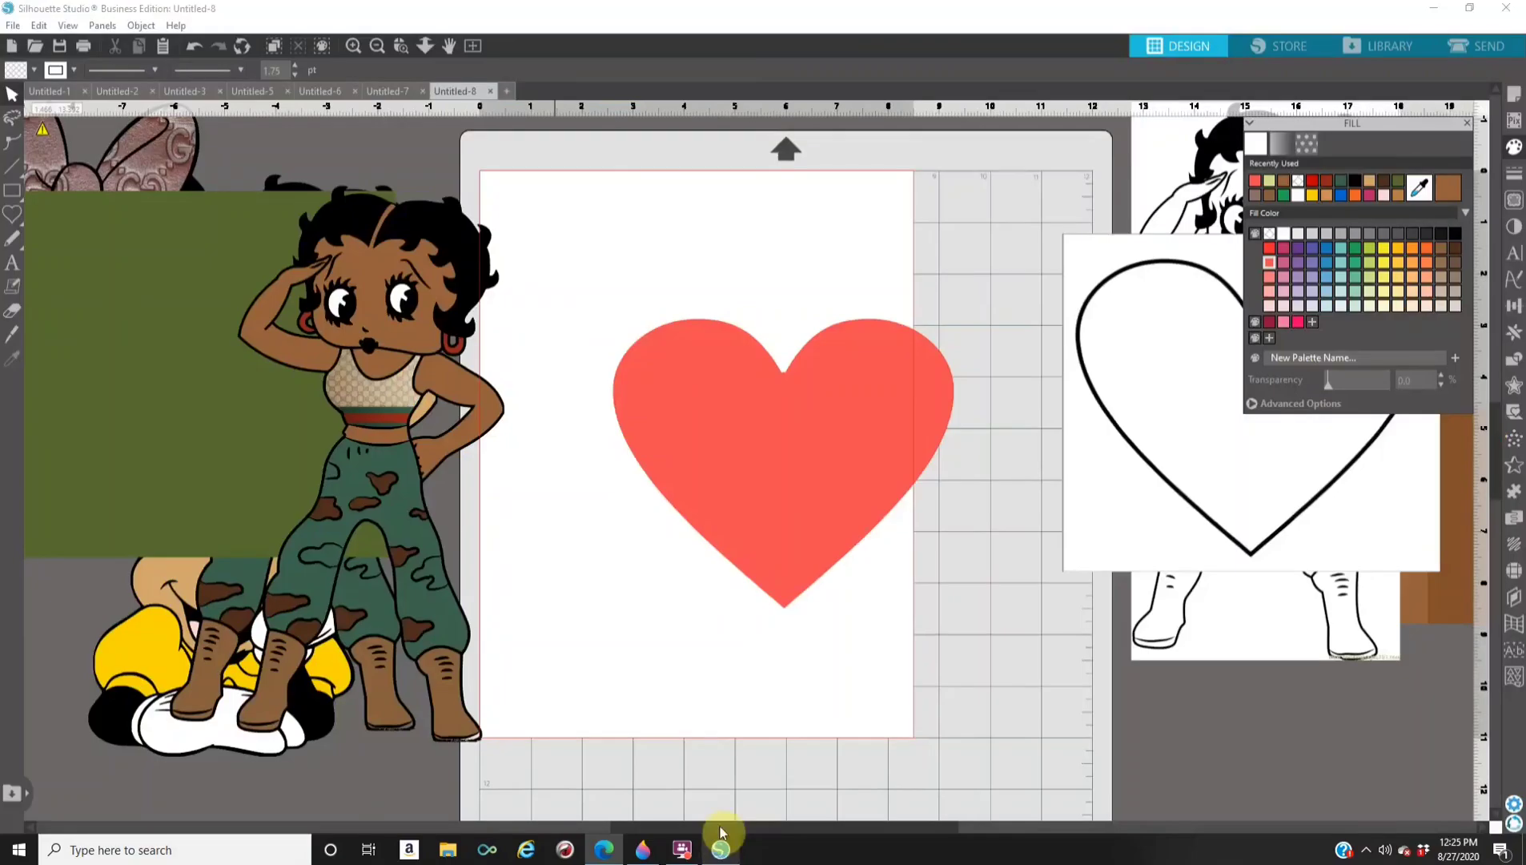
{"action": "right_click", "coordinate": [779, 256]}
{"action": "left_click", "coordinate": [817, 331]}
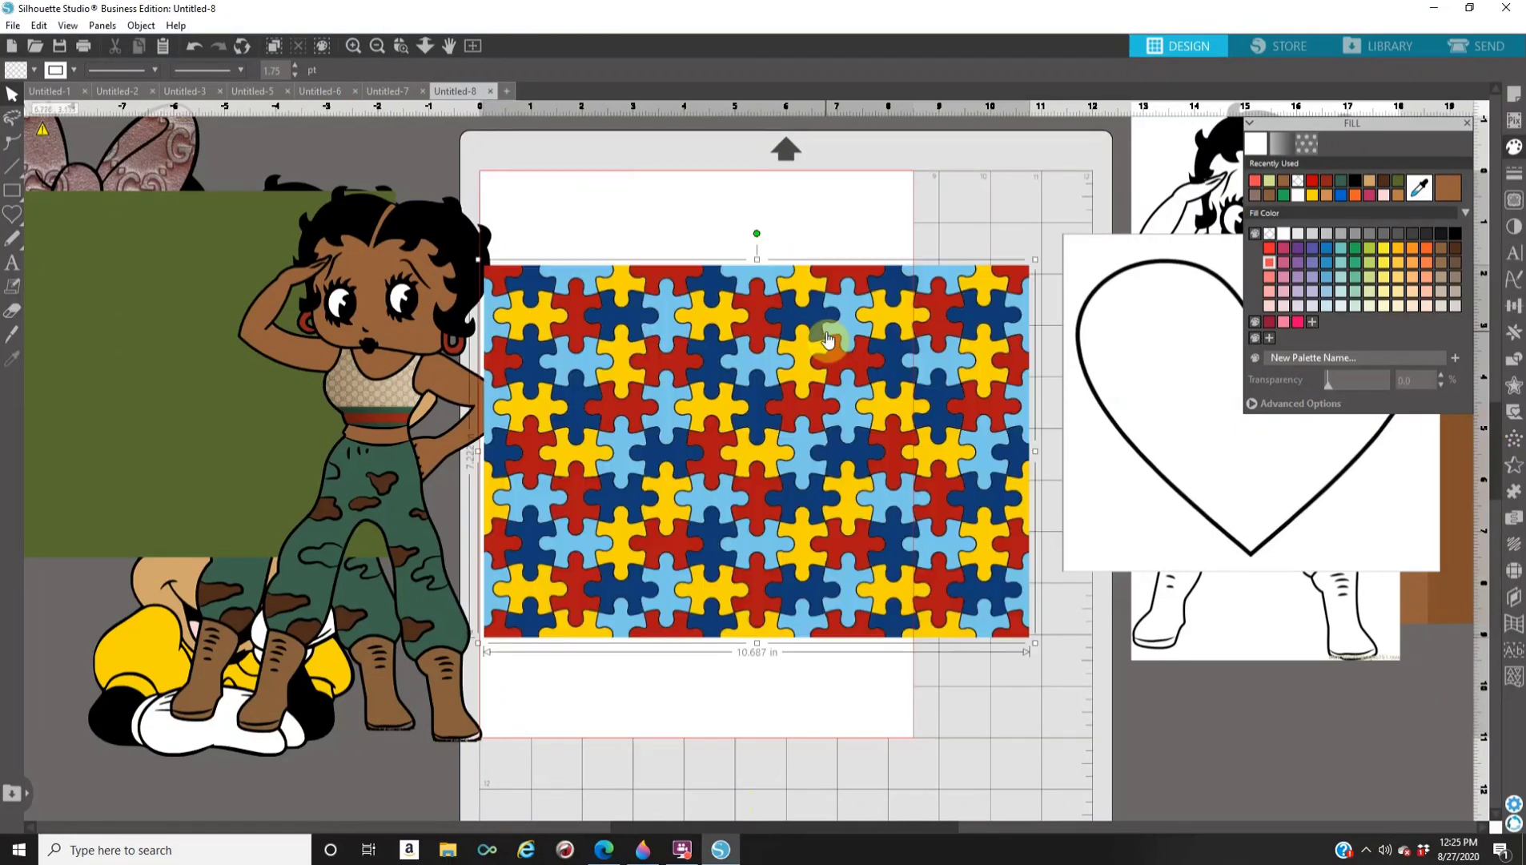
Send the puzzle pattern behind the red heart and crop the pattern to the heart shape.
{"action": "right_click", "coordinate": [997, 596]}
{"action": "left_click", "coordinate": [1040, 495]}
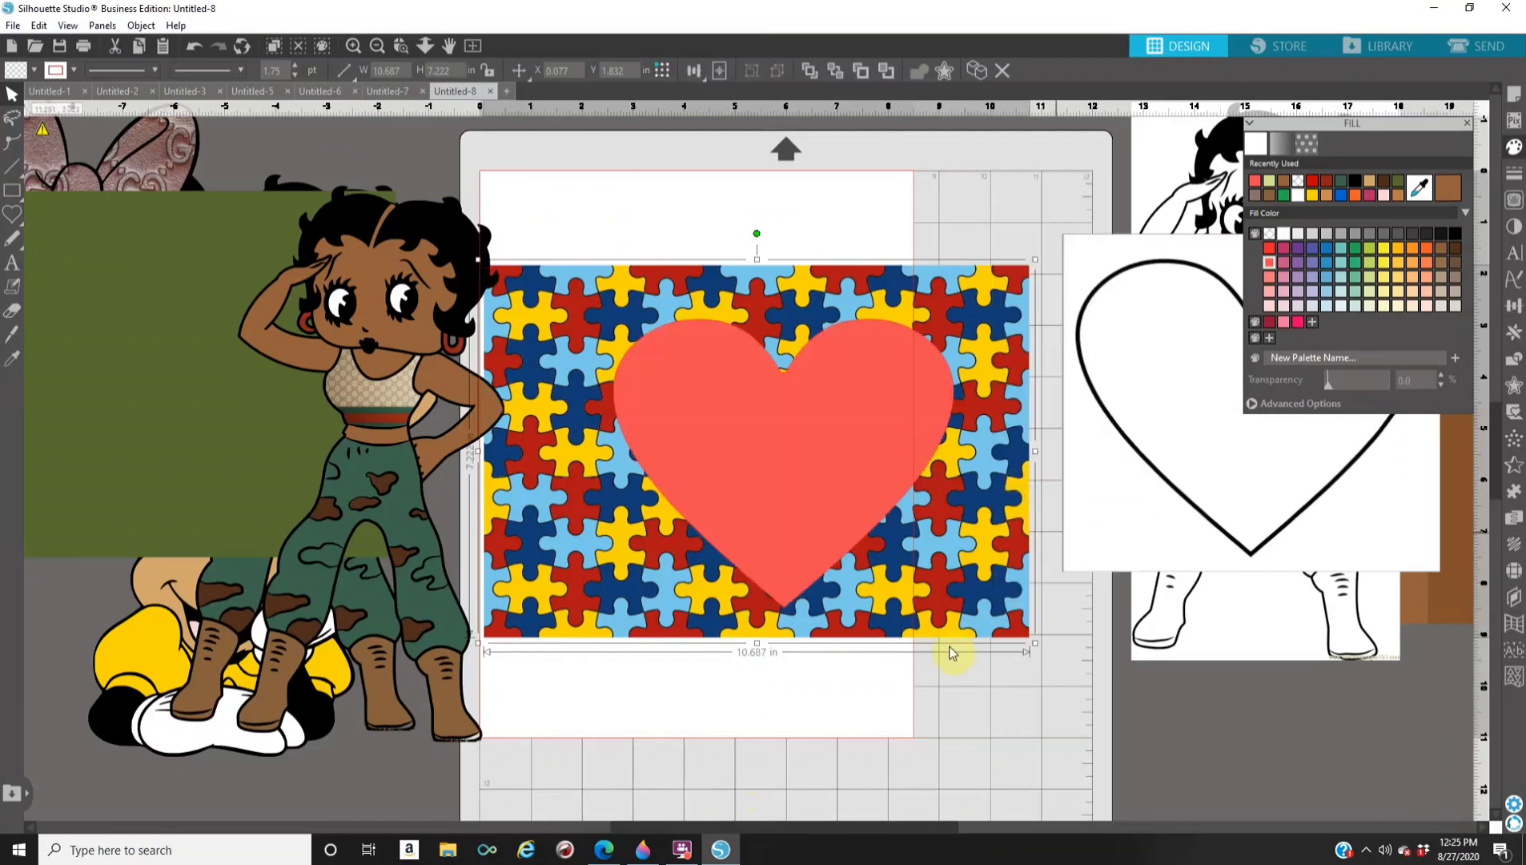
{"action": "left_click", "coordinate": [774, 516]}
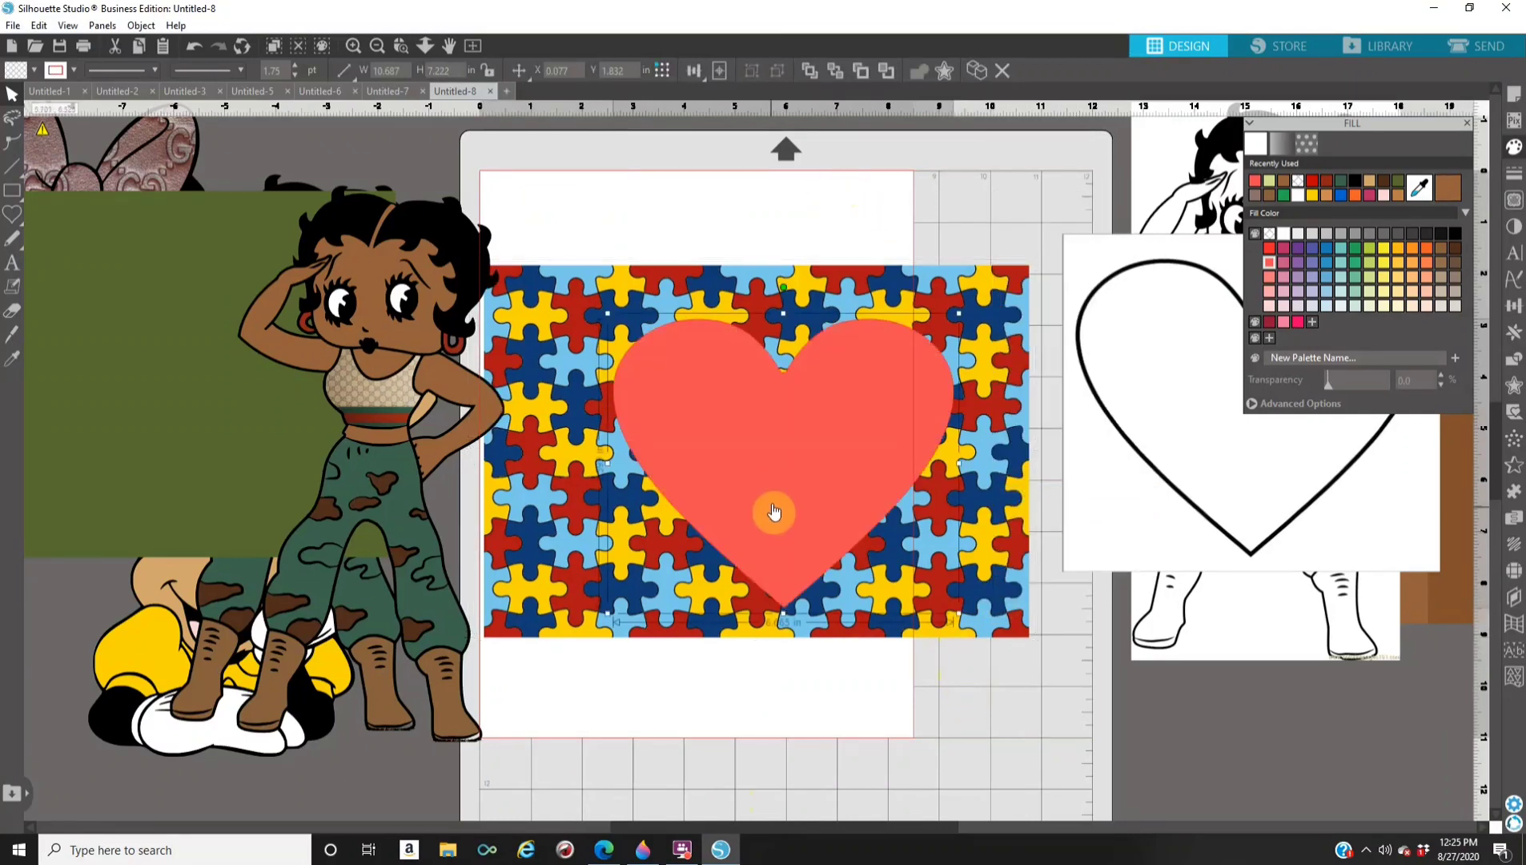
{"action": "left_click", "coordinate": [1011, 299]}
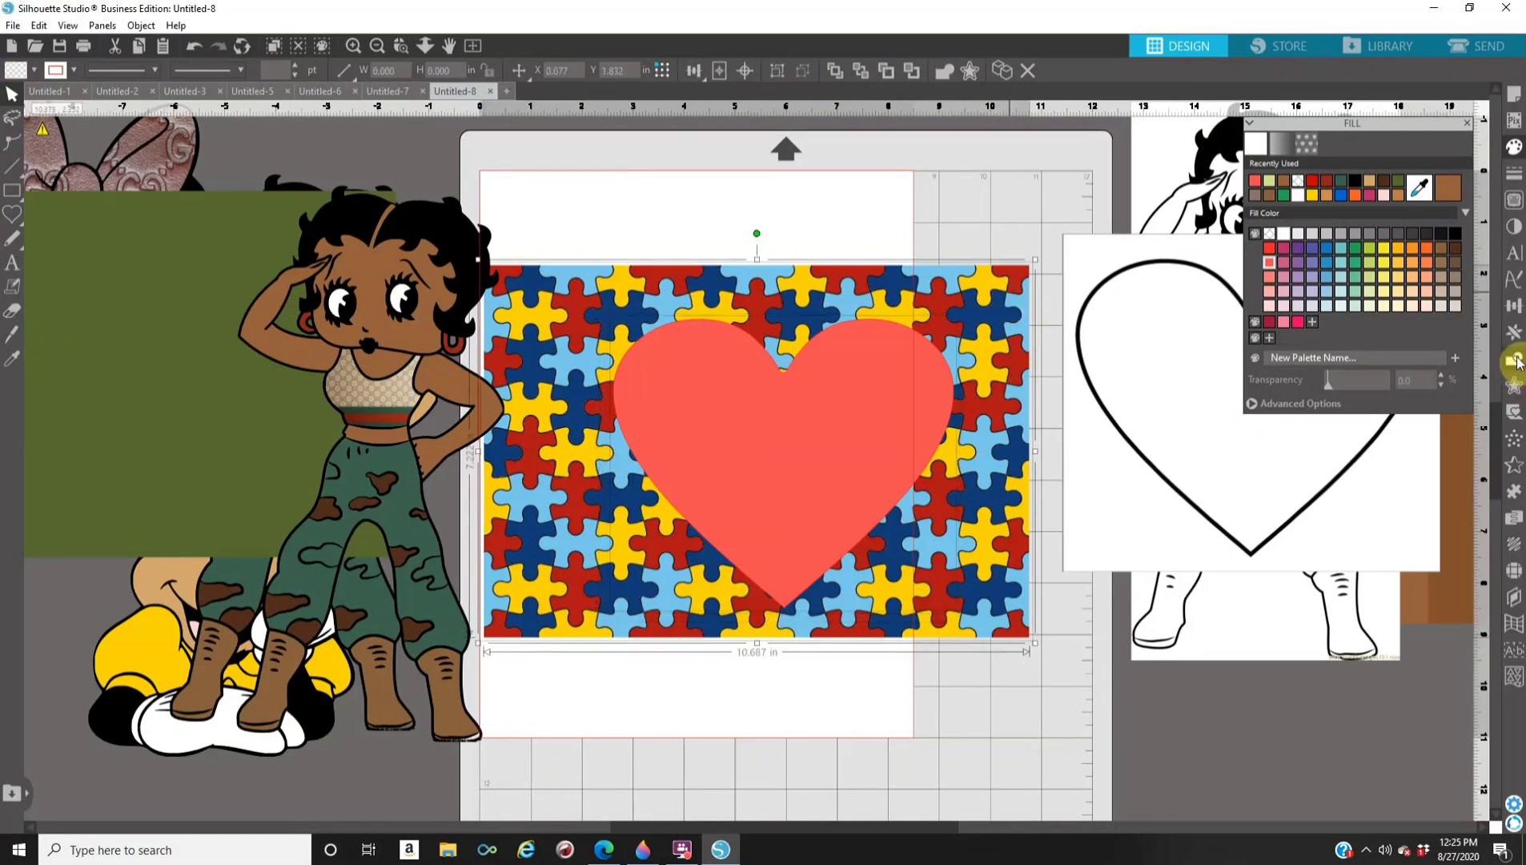
{"action": "left_click", "coordinate": [1517, 361]}
{"action": "left_click", "coordinate": [1398, 227]}
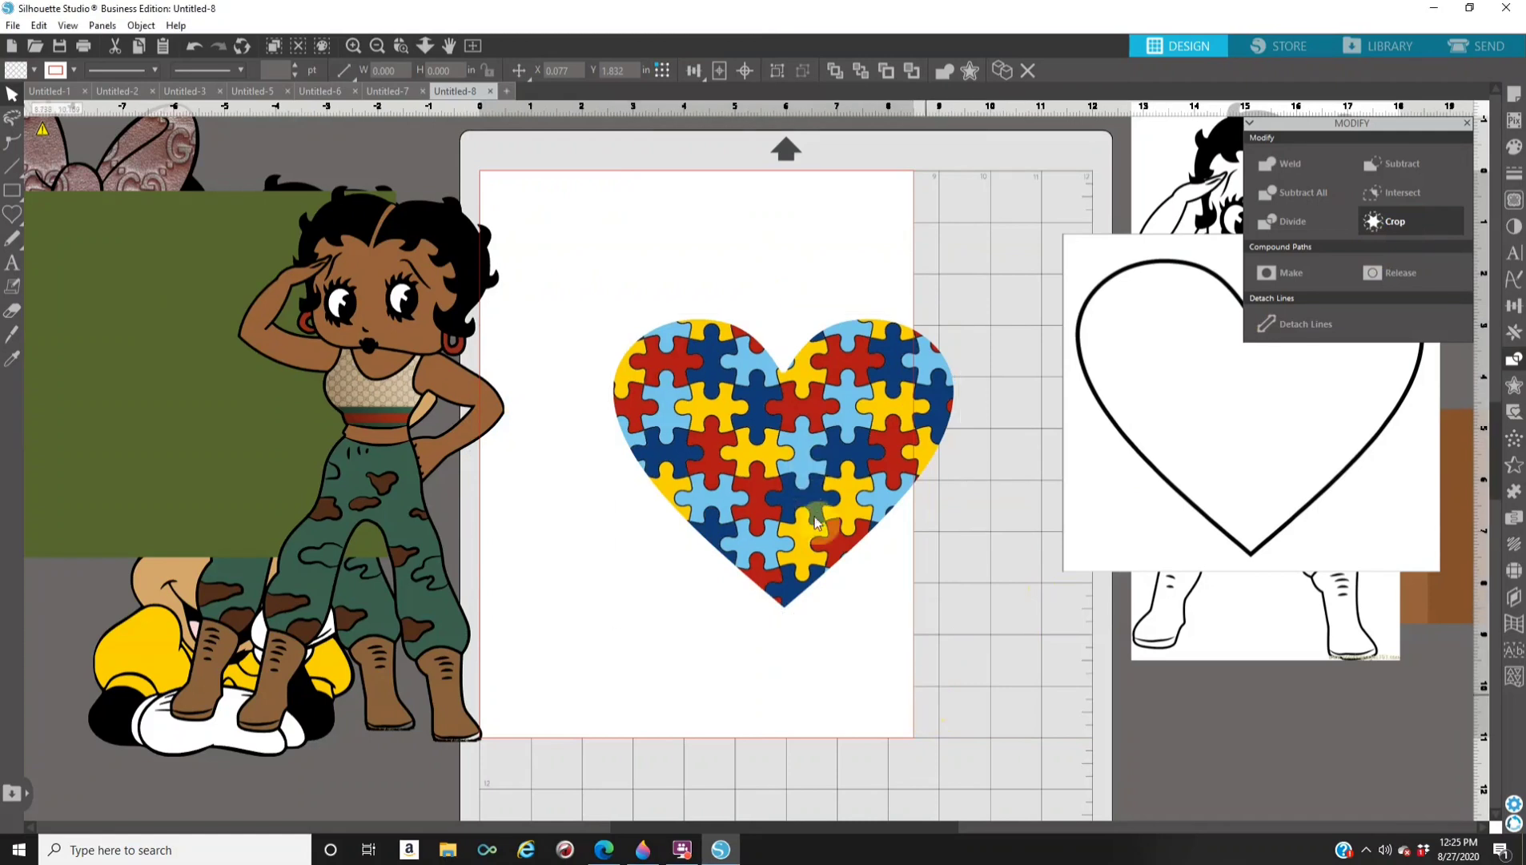
Move the puzzle heart to the page's upper part, the heart outline image closer, and the darker-skinned figure onto the page beside the puzzle heart.
{"action": "left_click_drag", "start_coordinate": [801, 496], "coordinate": [799, 367]}
{"action": "left_click_drag", "start_coordinate": [1100, 467], "coordinate": [1028, 518]}
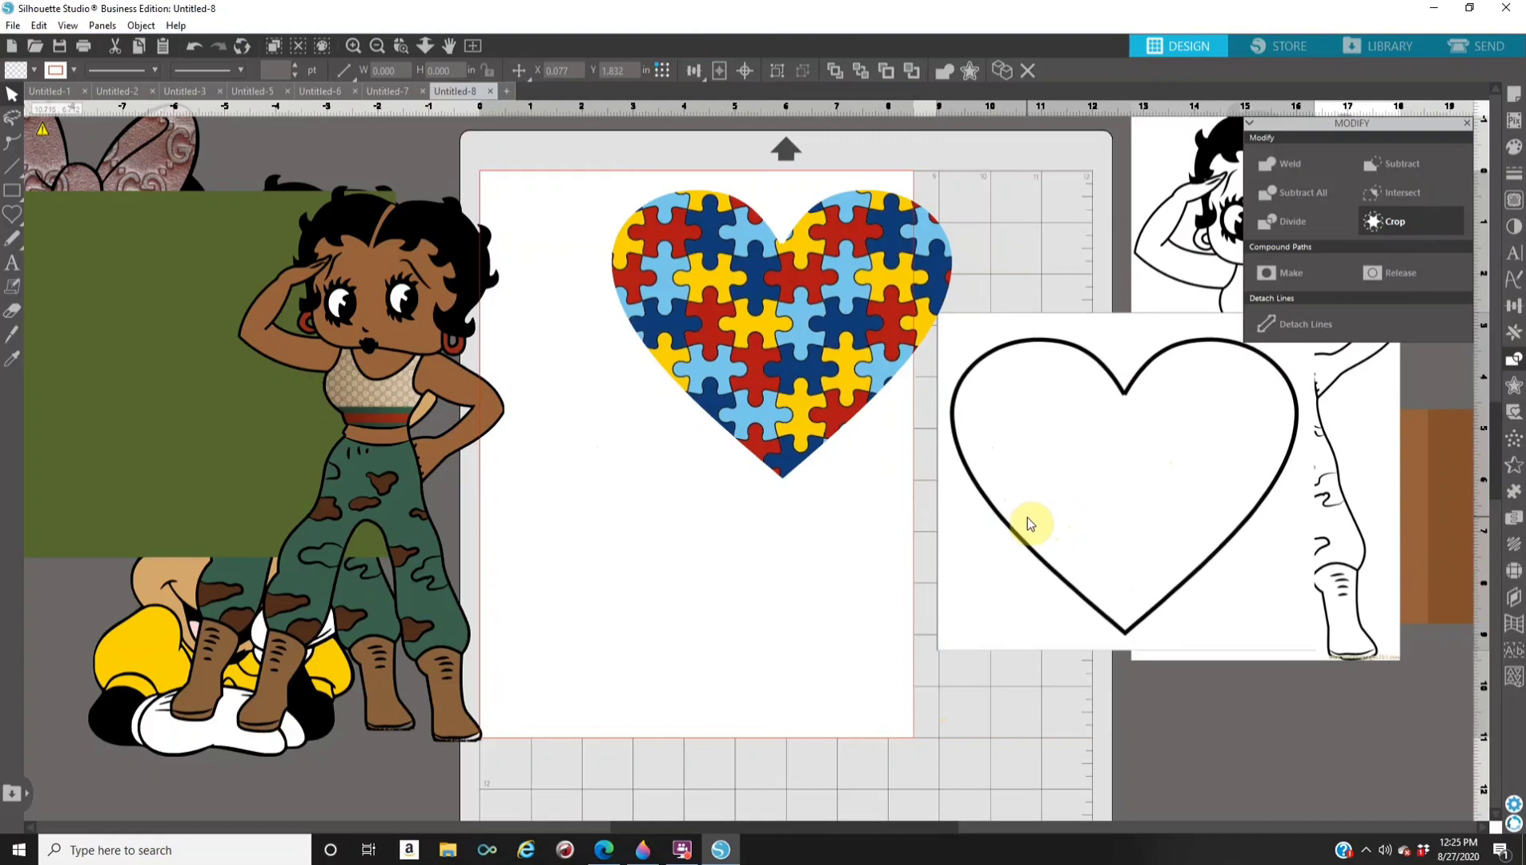
{"action": "left_click_drag", "start_coordinate": [394, 500], "coordinate": [570, 533]}
{"action": "key", "text": "Escape"}
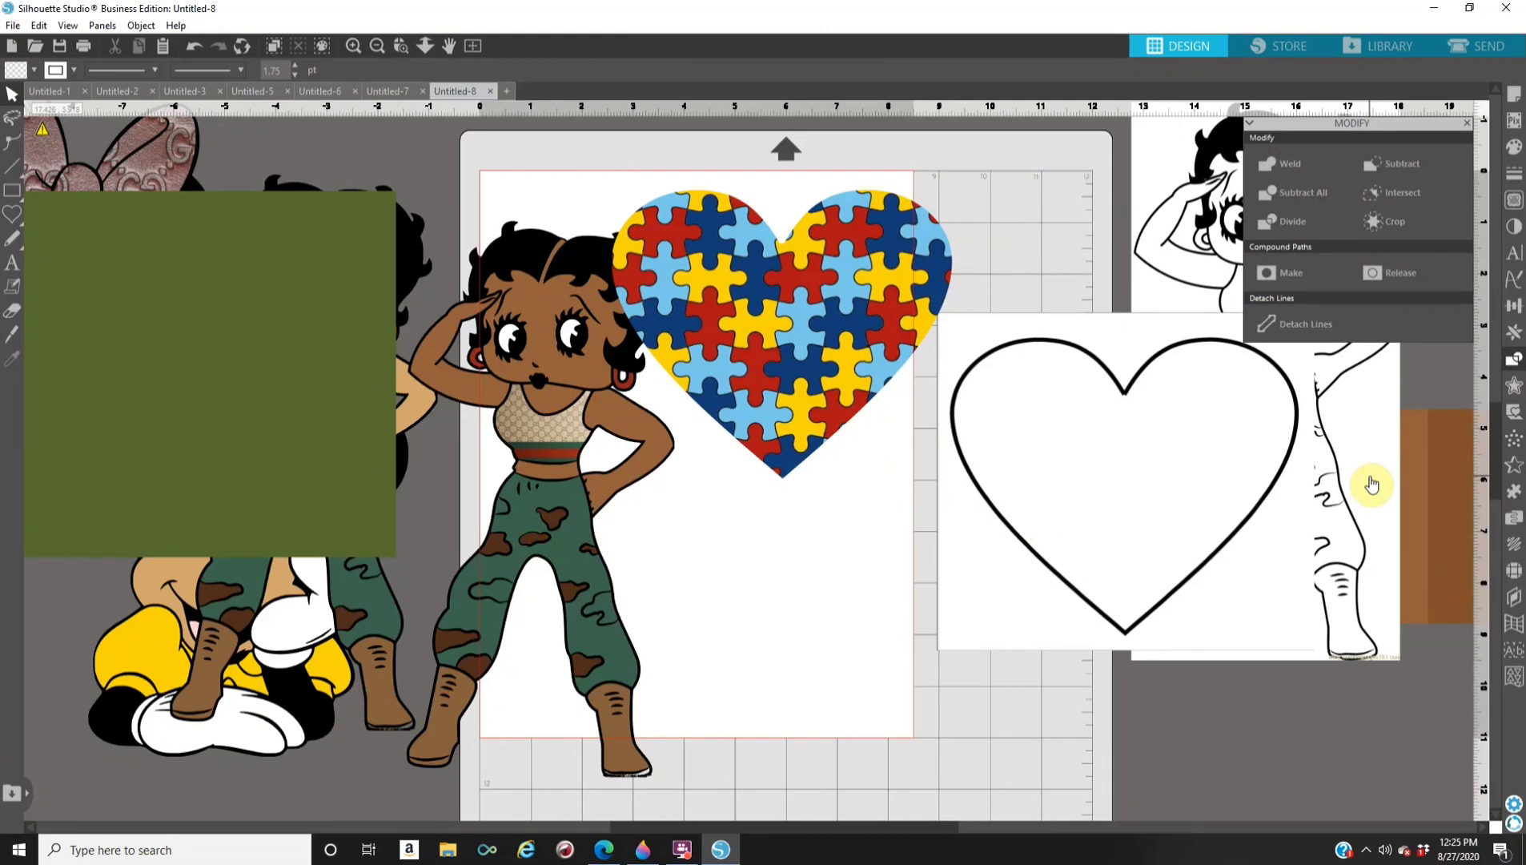